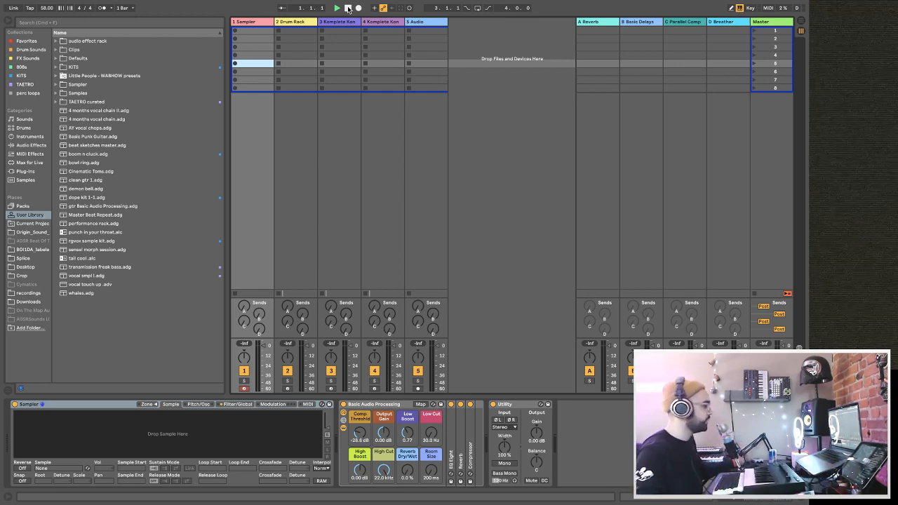
Open the Komplete Kontrol plug-in window on track 3 and move it over the session view.
click(349, 10)
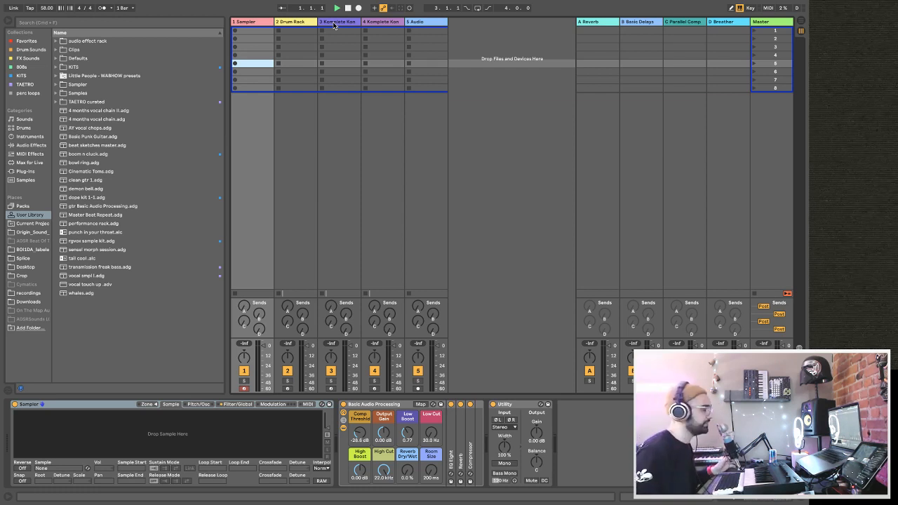
click(264, 22)
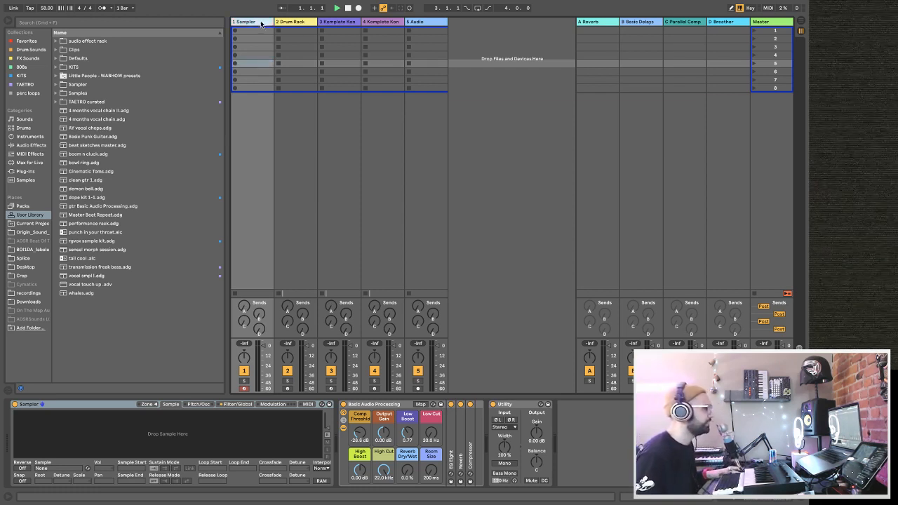
click(333, 26)
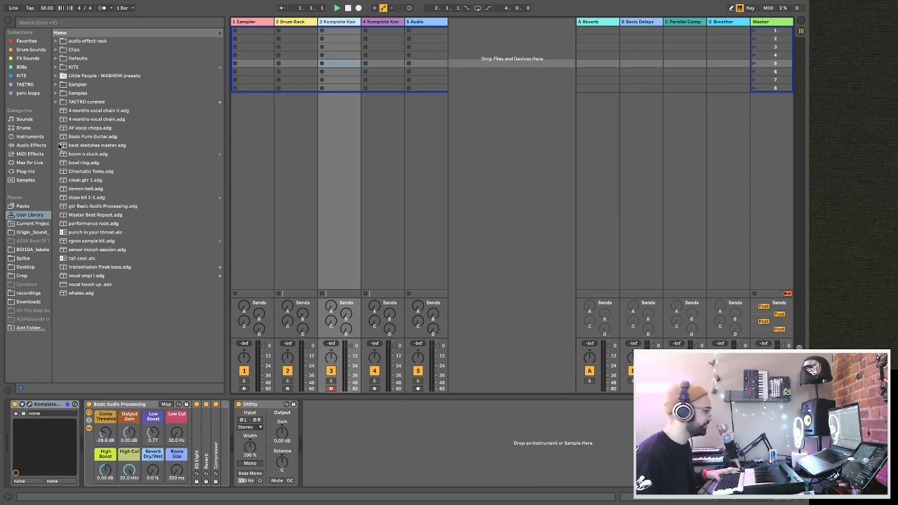
click(27, 138)
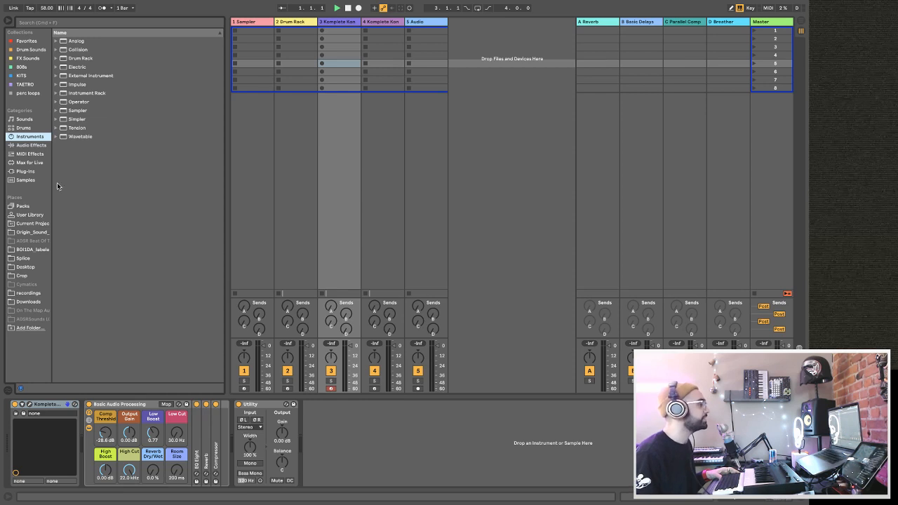
click(29, 404)
drag(421, 130, 268, 68)
Browse the full instrument library in Komplete Kontrol and choose the LoFiGlow instrument.
click(270, 131)
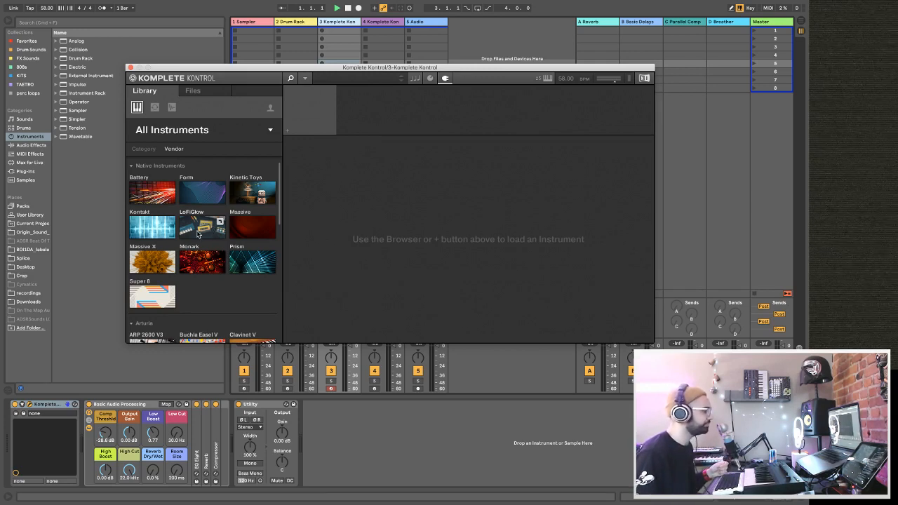
scroll(198, 234, down, 5)
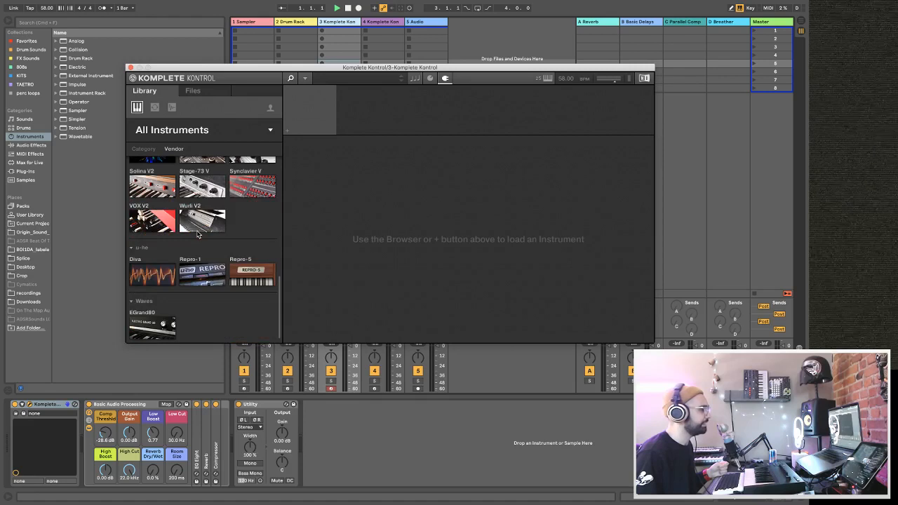
scroll(204, 182, up, 5)
click(185, 131)
click(186, 131)
click(191, 235)
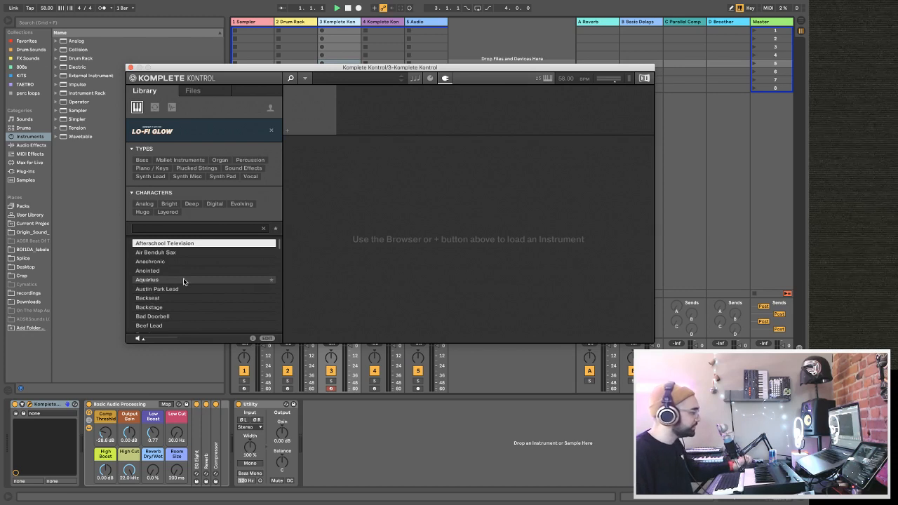
Filter the Lo-Fi Glow presets by Synth Pad, load Indie Carpet, and reposition the plug-in window to show its controls.
click(222, 176)
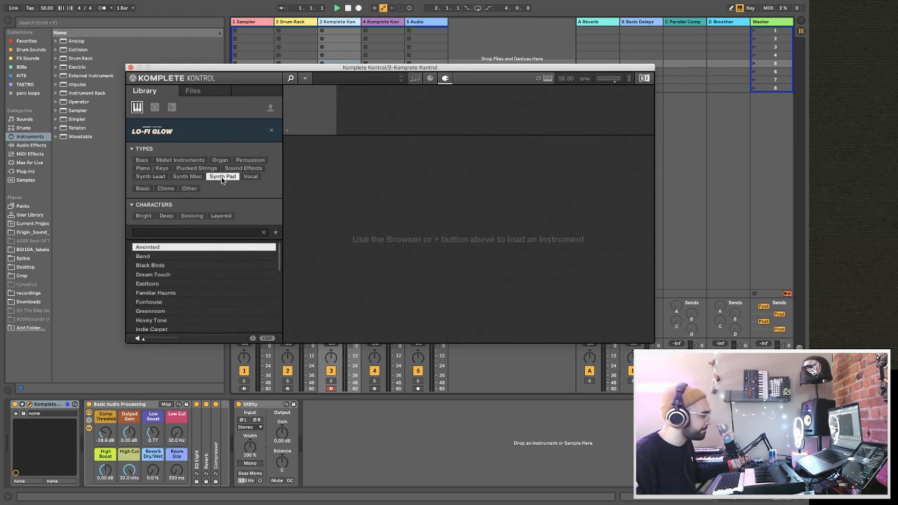
scroll(167, 323, down, 2)
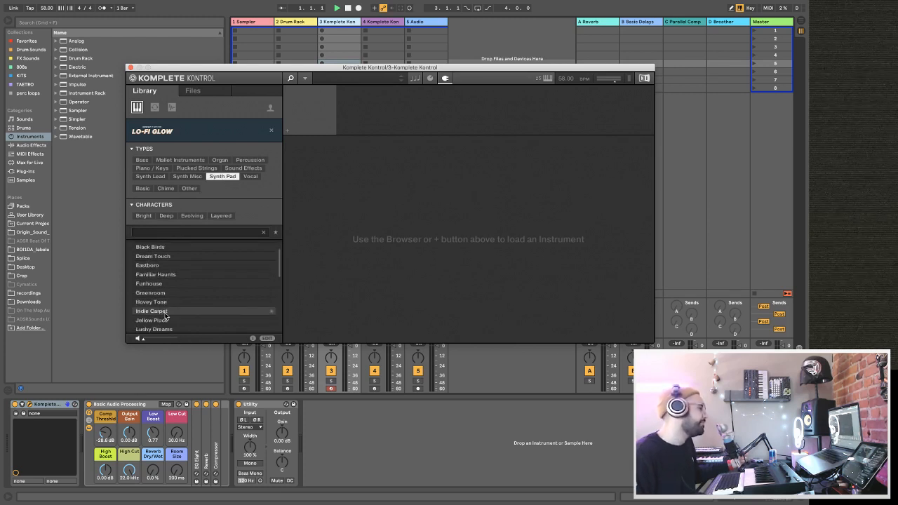
click(162, 313)
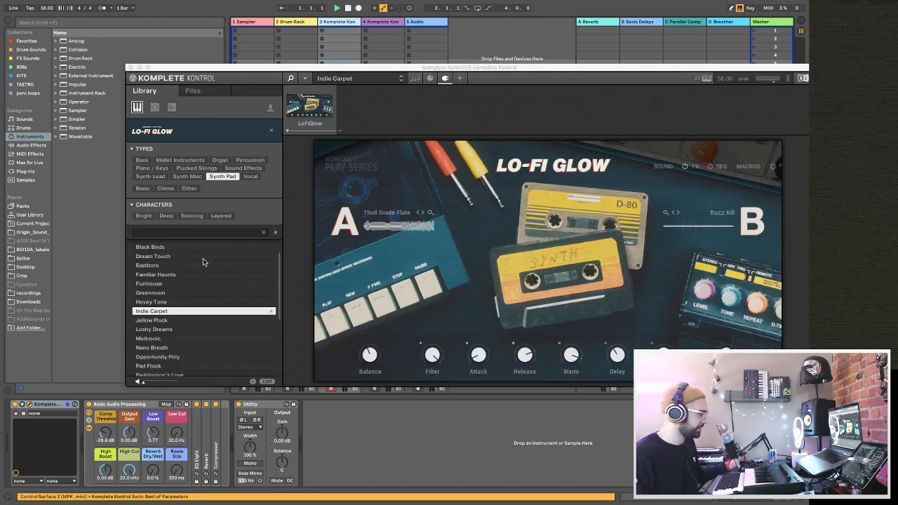
scroll(203, 258, down, 3)
drag(239, 70, 218, 42)
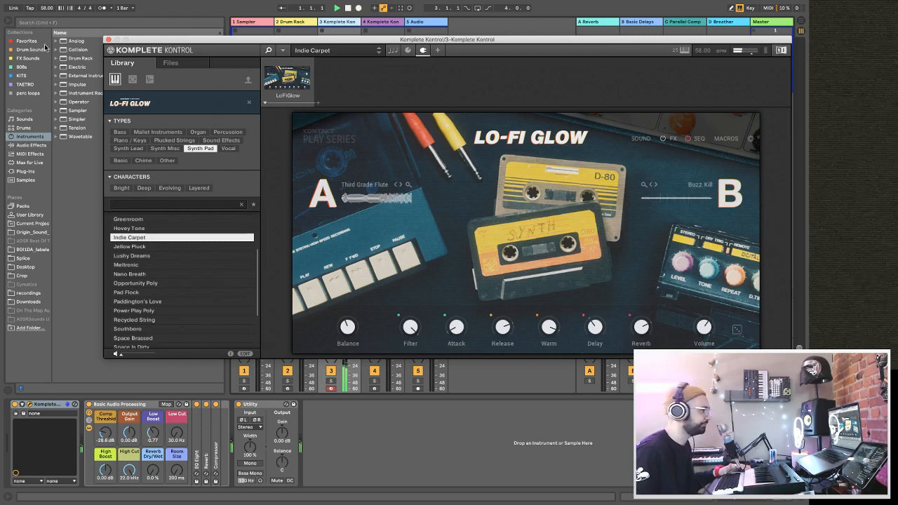
Set the project tempo to 80 BPM and close the Komplete Kontrol window.
click(48, 8)
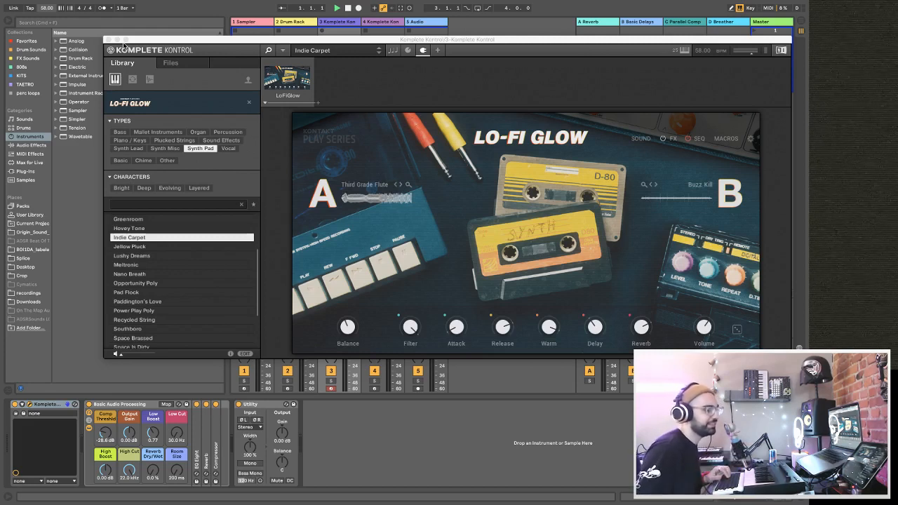
click(52, 8)
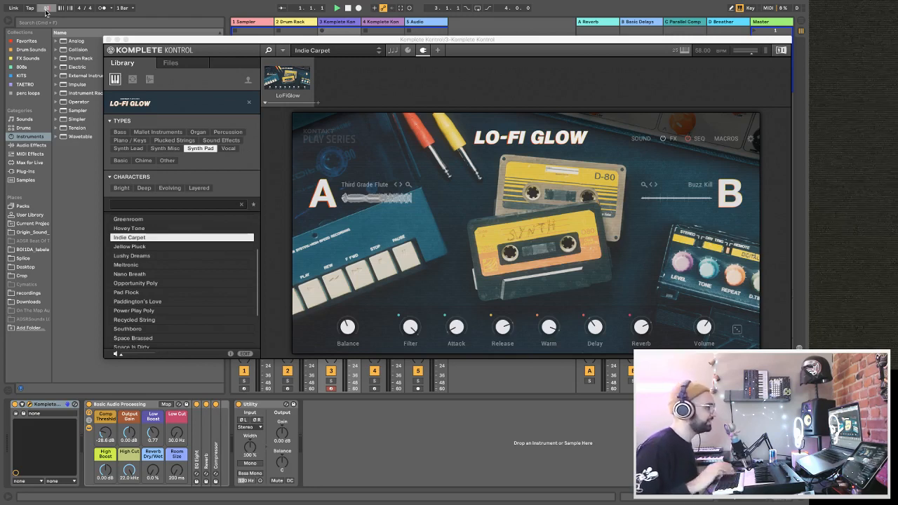
key(Return)
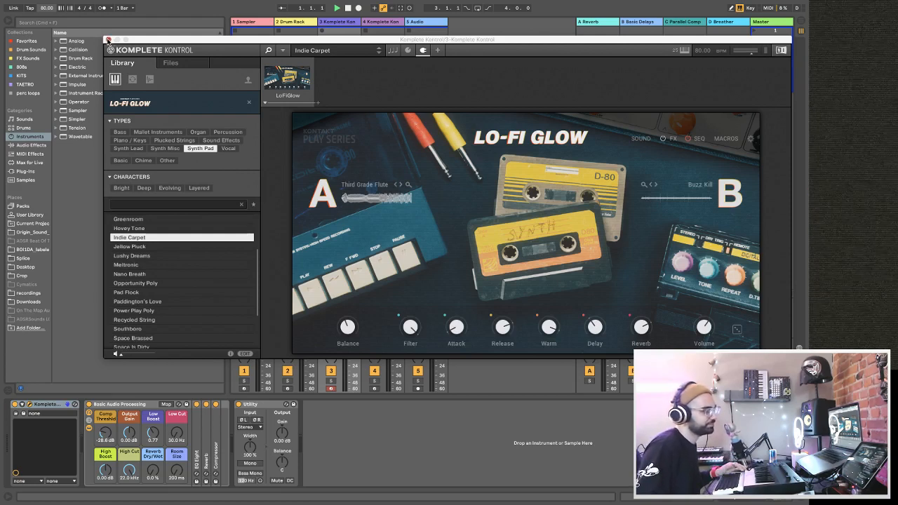
click(108, 40)
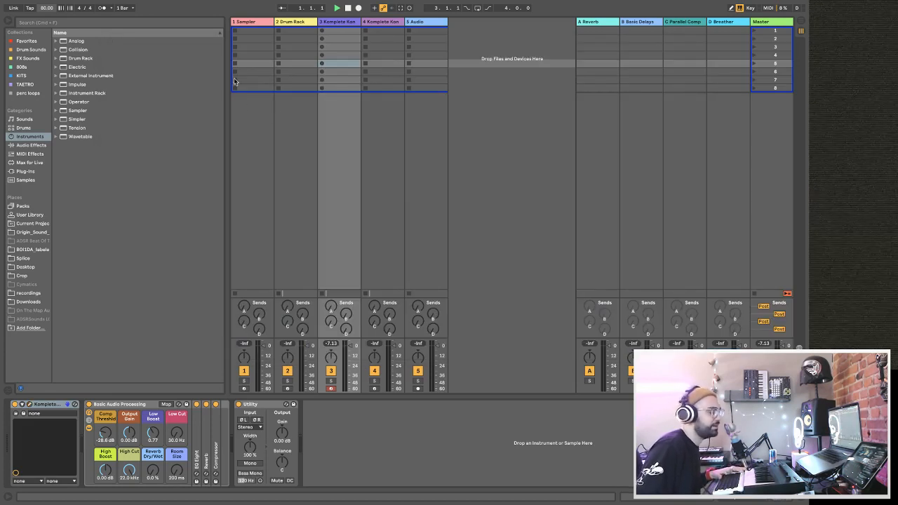
Turn on the metronome and record a MIDI clip into the first slot of track 3.
click(330, 31)
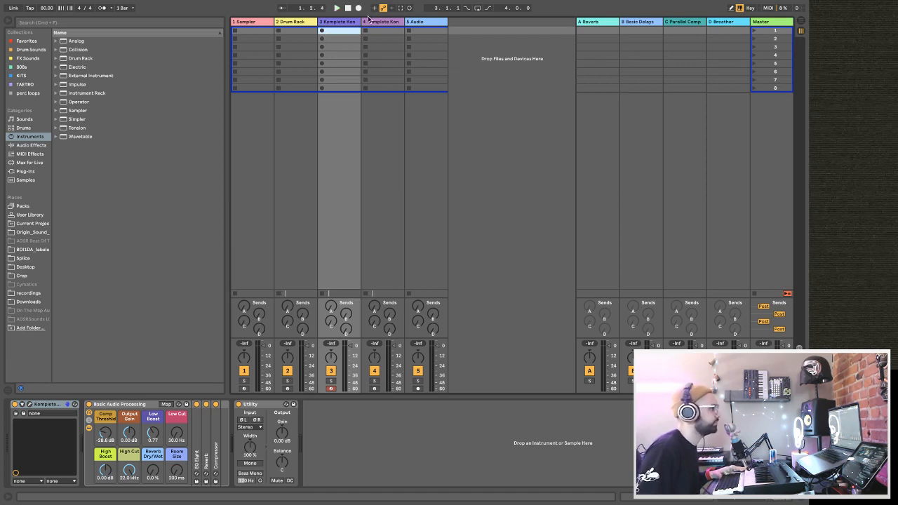
click(102, 8)
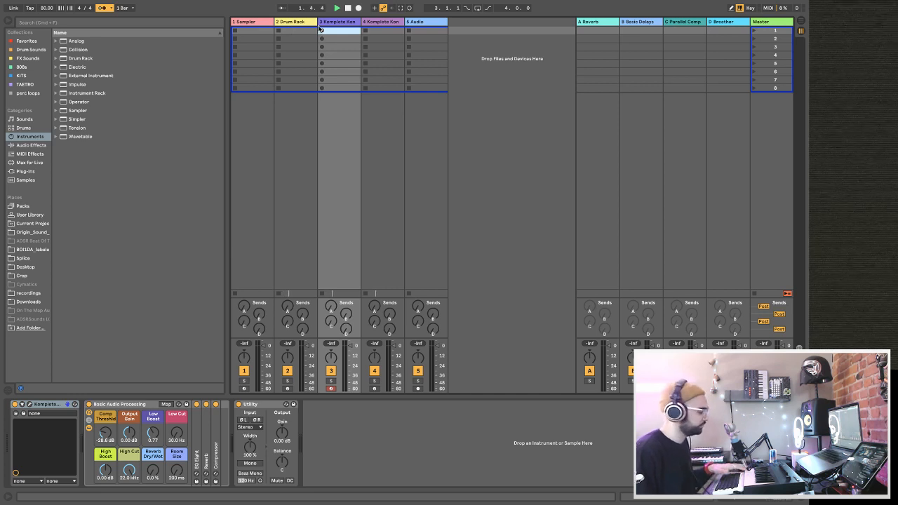
click(322, 30)
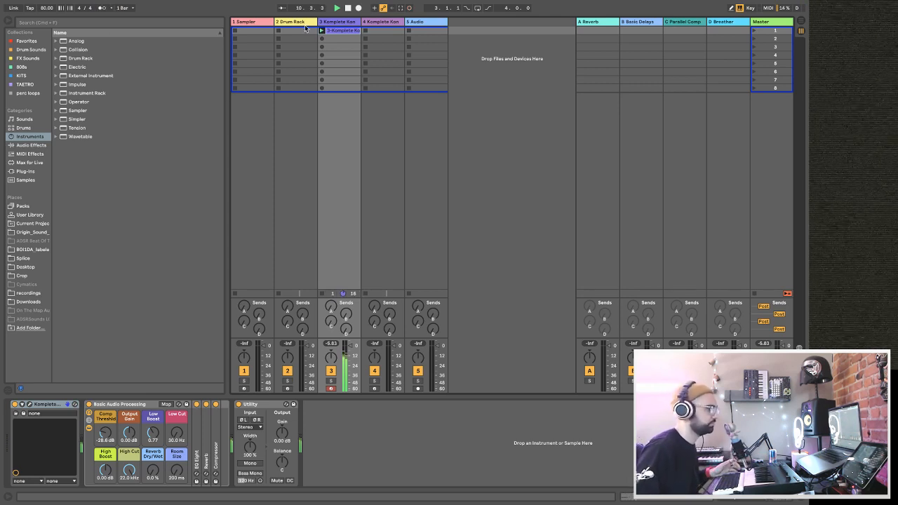
Reopen track 3's Lo-Fi Glow instrument, set Balance slightly past centre, raise Reverb a little, and close the plug-in window.
click(29, 406)
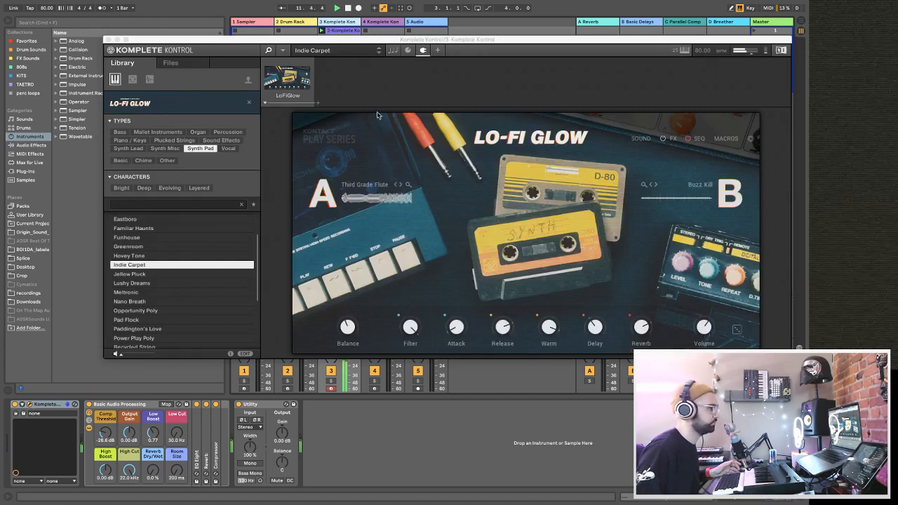
click(350, 332)
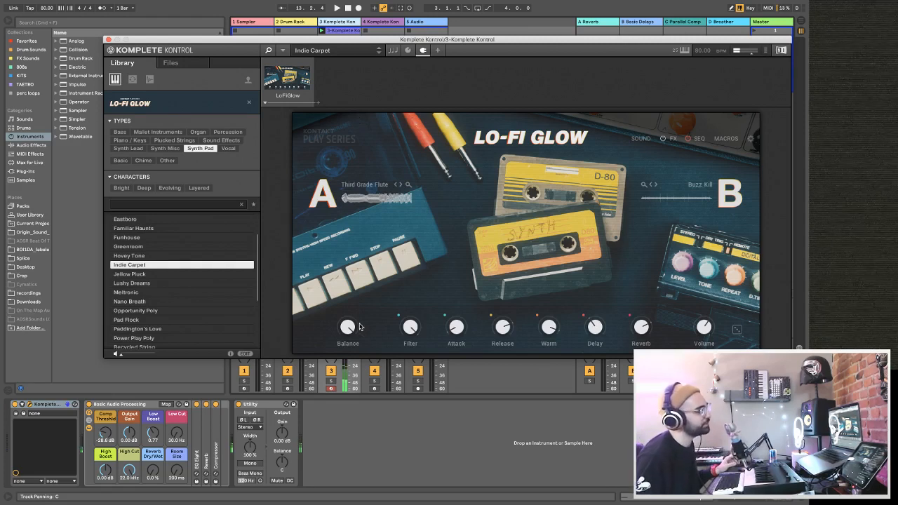
mouse_move(351, 333)
mouse_move(352, 333)
mouse_down()
mouse_move(372, 407)
mouse_move(343, 384)
mouse_move(347, 396)
mouse_move(355, 406)
mouse_move(342, 325)
mouse_up()
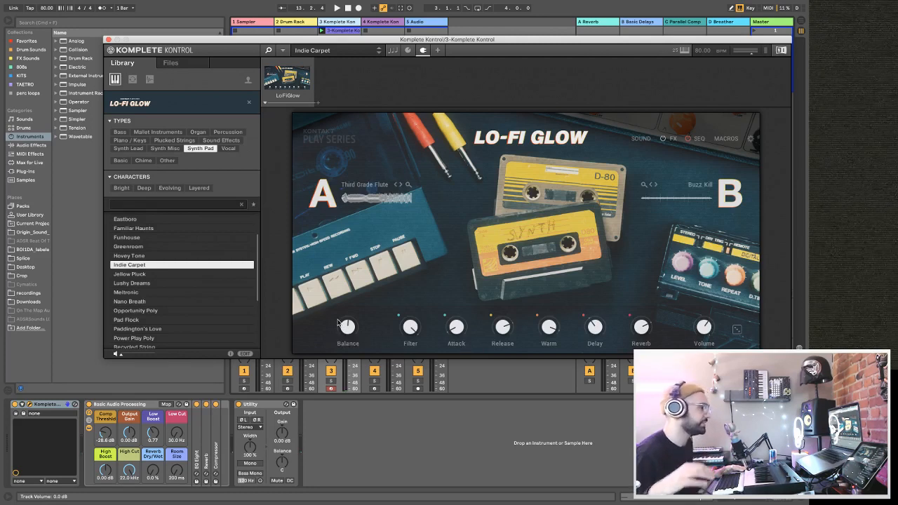
drag(345, 325, 345, 323)
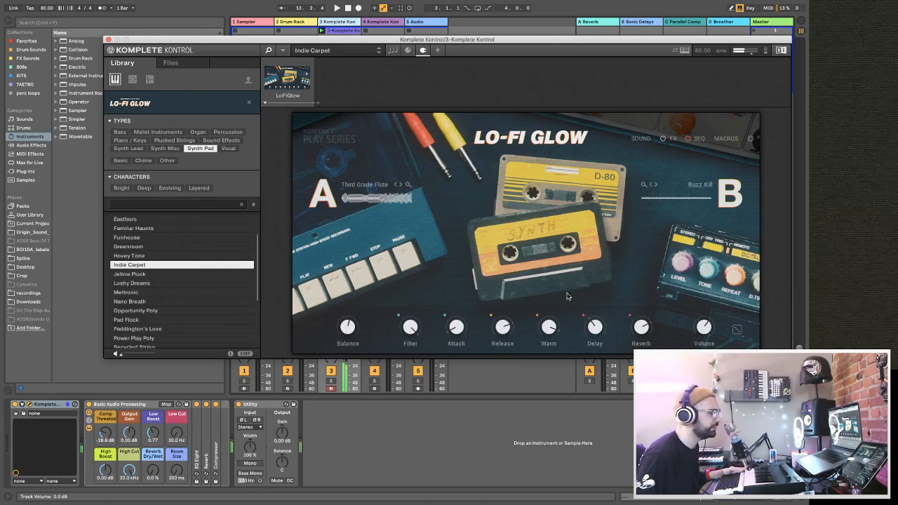
drag(646, 332, 653, 324)
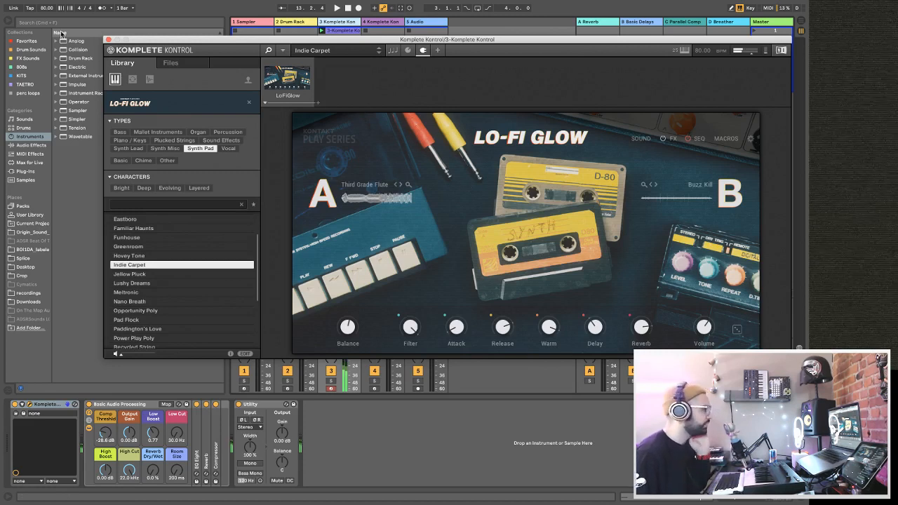
click(109, 40)
For the Drum Rack track, browse the Splice packs to the Kicks one-shots folder of Bedroom Beats & Lofi Hip-Hop.
click(291, 23)
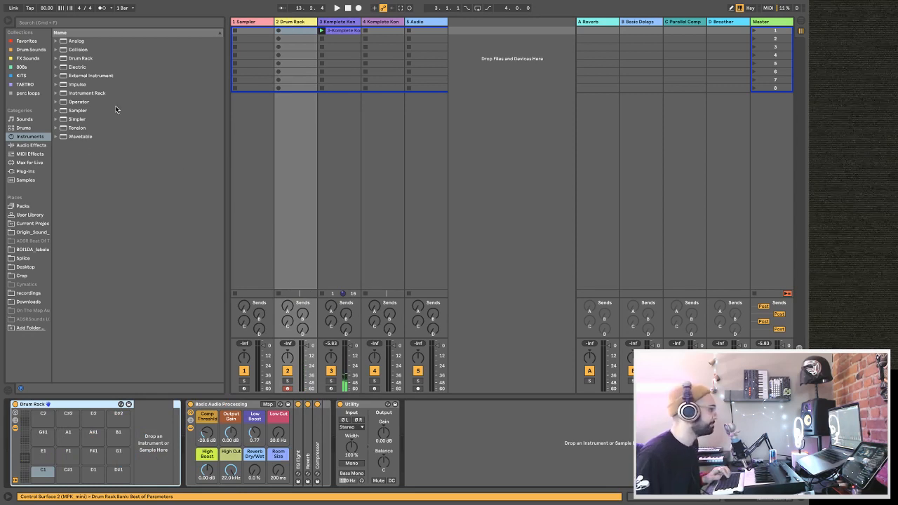
click(33, 181)
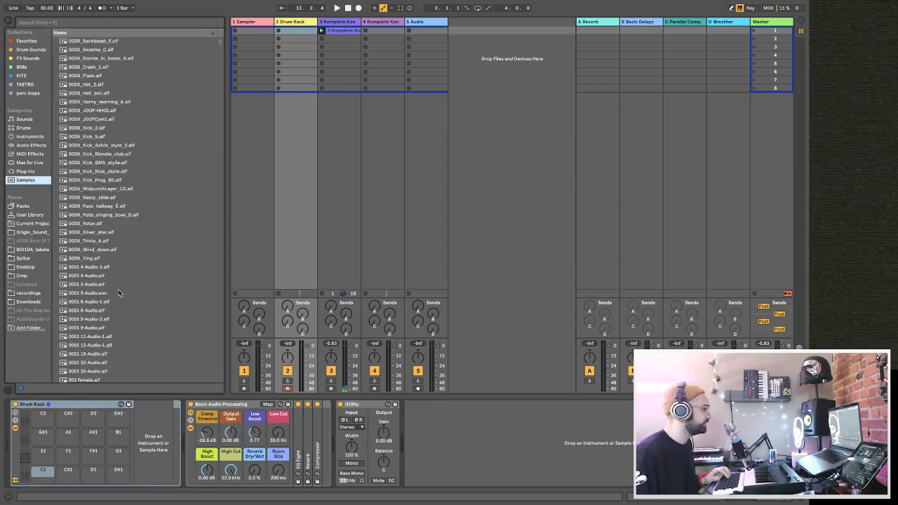
click(23, 259)
click(71, 58)
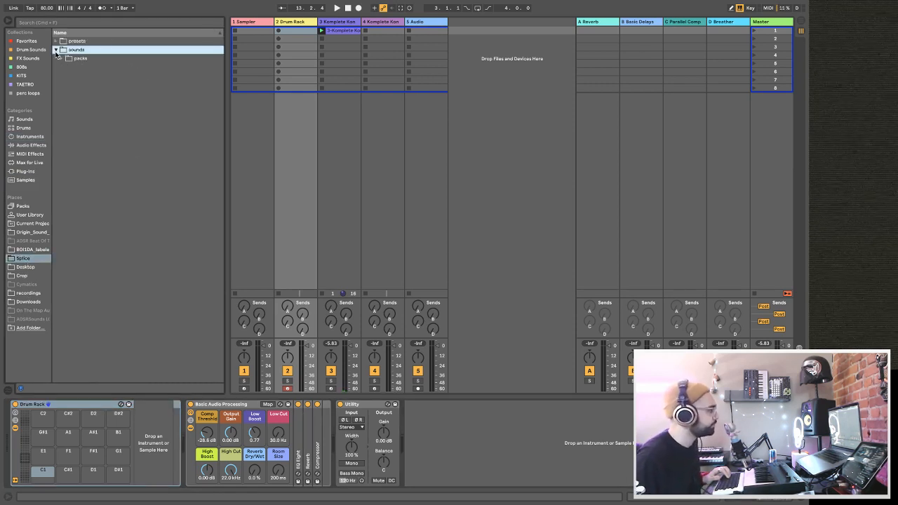
click(62, 59)
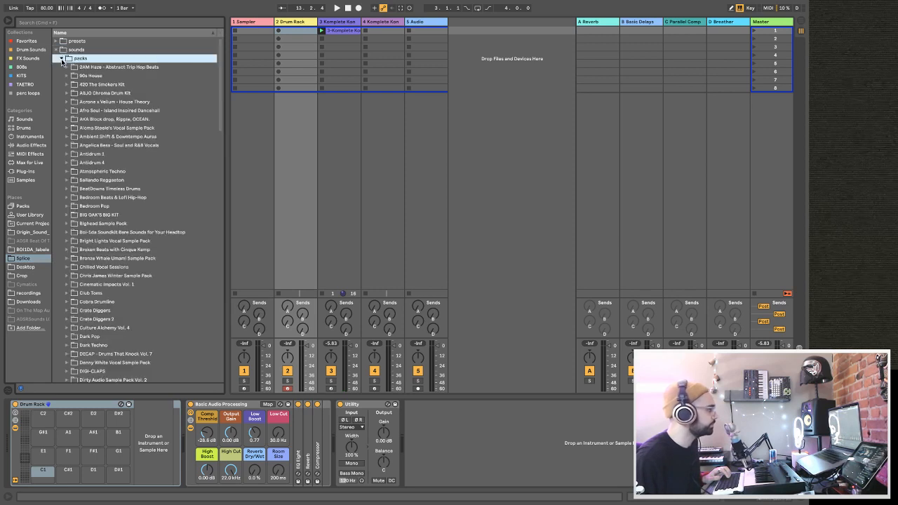
click(66, 172)
click(68, 206)
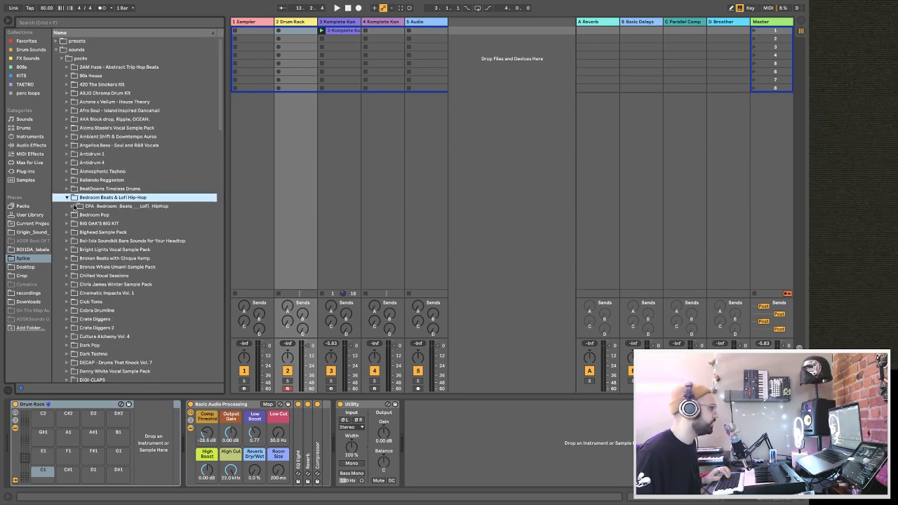
click(74, 206)
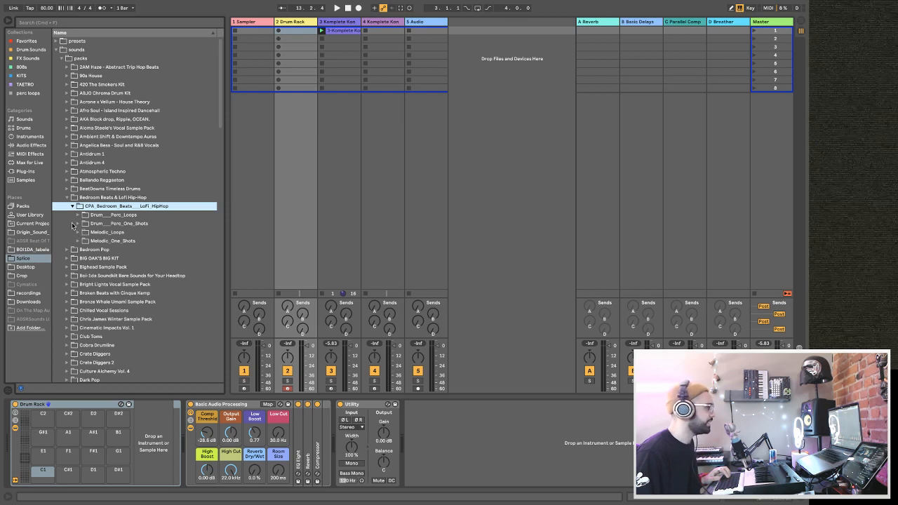
click(77, 223)
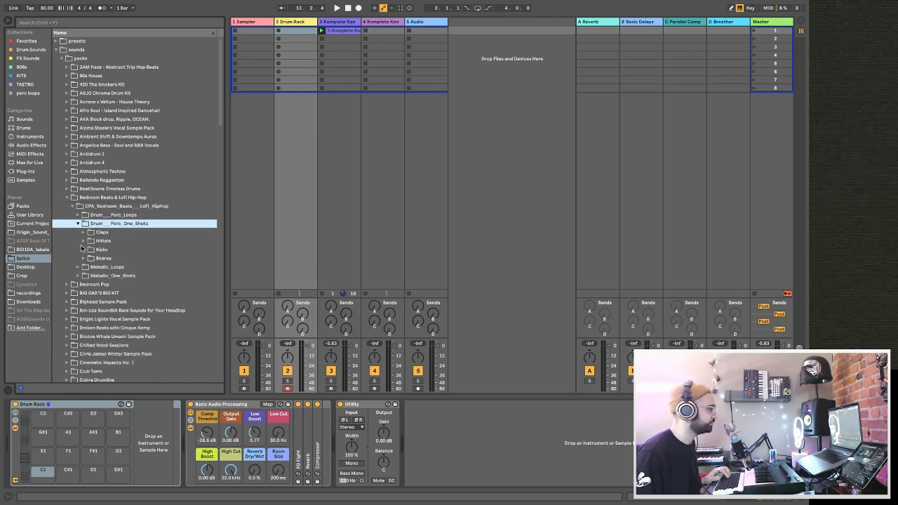
click(83, 249)
Preview the kick samples and load BBL_kick_thankful.wav onto the Drum Rack's C1 pad.
click(109, 267)
click(121, 285)
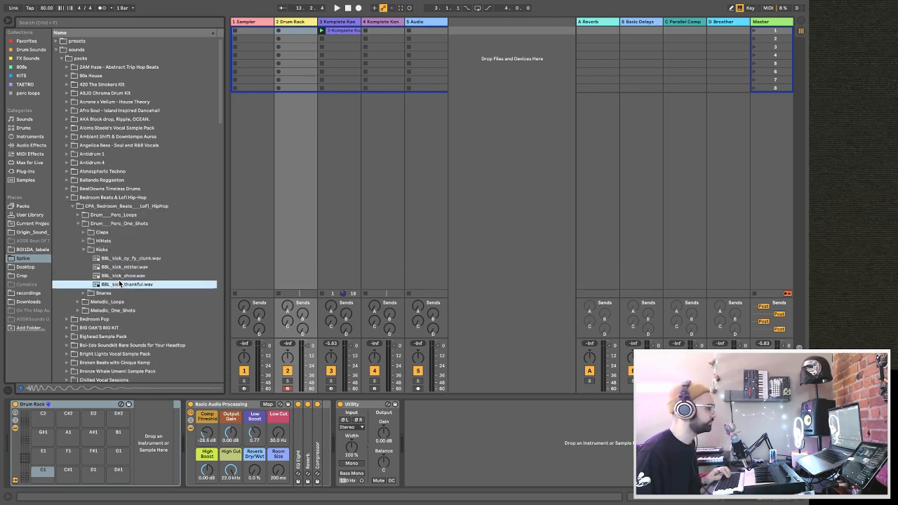
drag(121, 284, 40, 470)
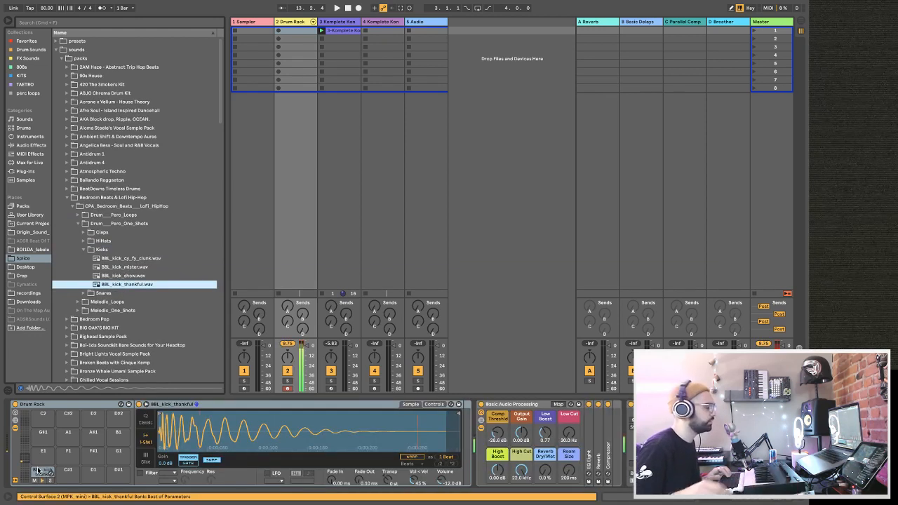
click(252, 23)
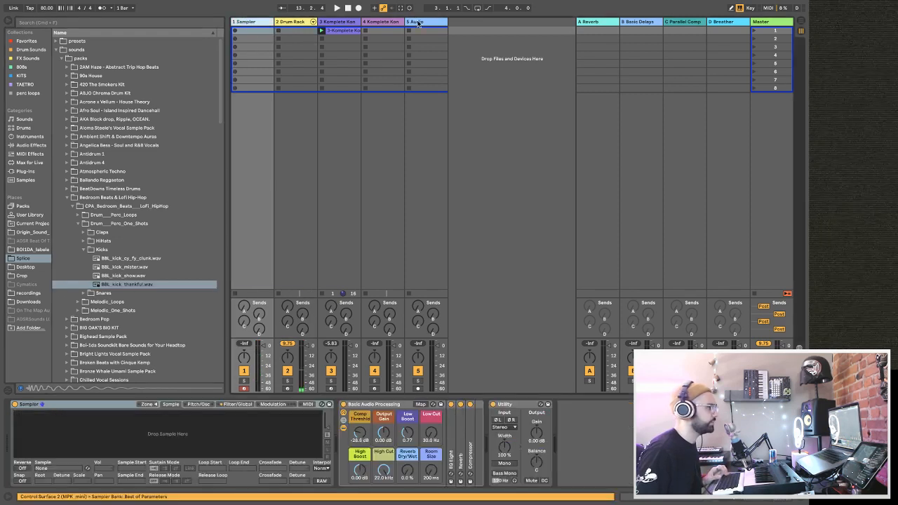
click(418, 23)
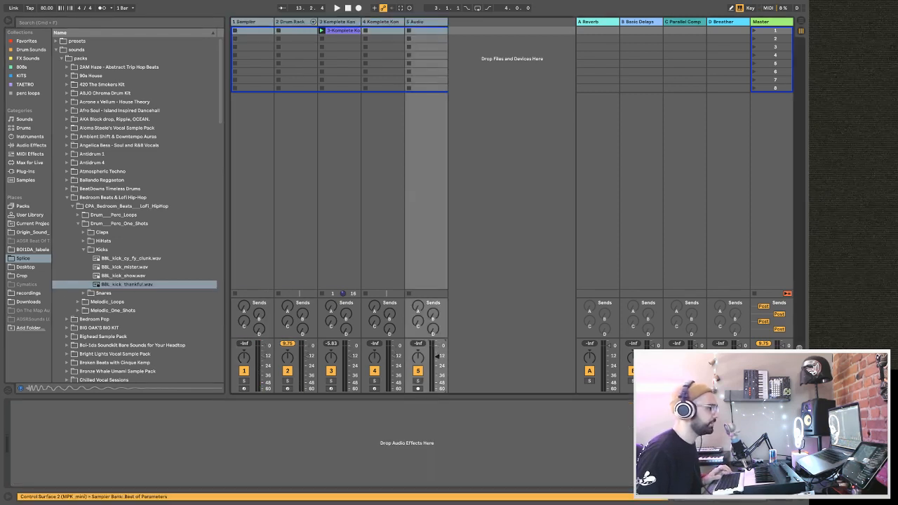
click(468, 54)
click(298, 24)
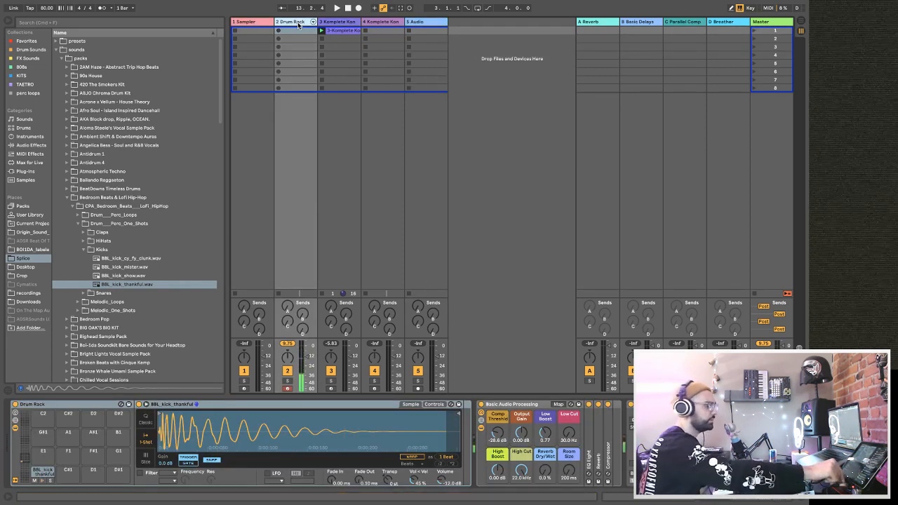
Preview the pack's clap samples and load BBL_clap_tell_them_crumble.wav onto the D1 pad and BBL_clap_melon_punch.wav onto D#1.
click(84, 231)
click(101, 241)
click(111, 249)
click(112, 258)
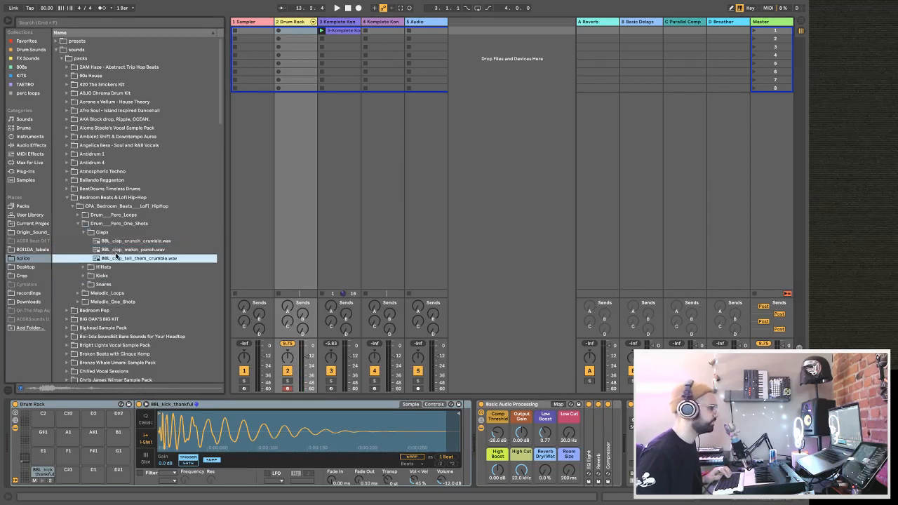
drag(111, 259, 95, 474)
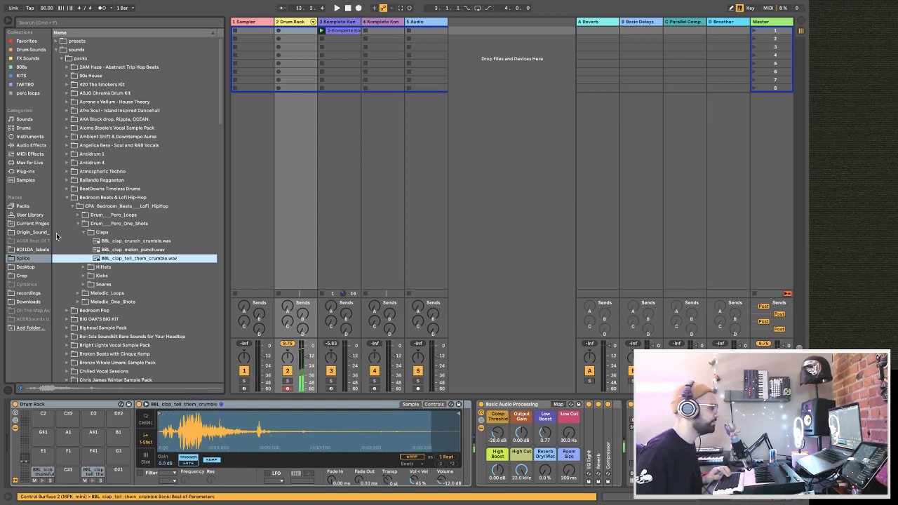
click(130, 250)
drag(114, 249, 123, 477)
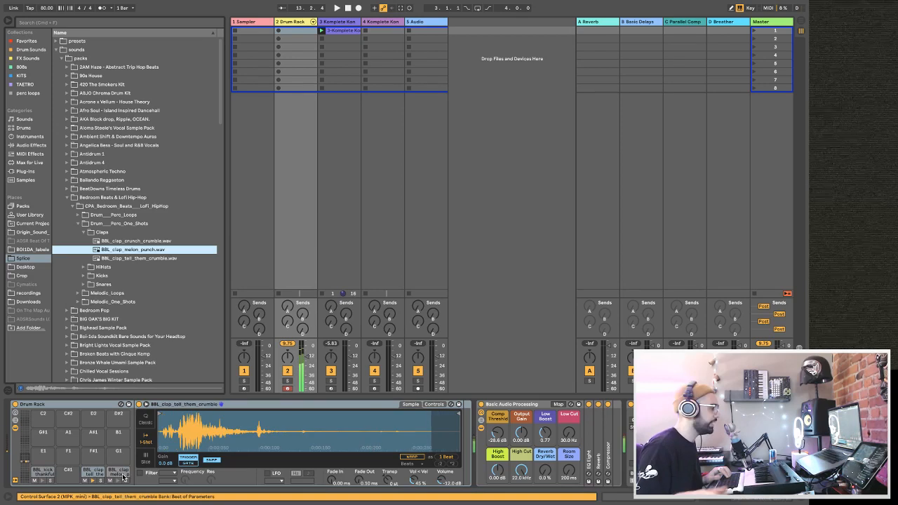
Preview the samples in the HiHats folder and load BBL_hihat_luv.wav onto the Drum Rack's F#1 pad.
click(85, 234)
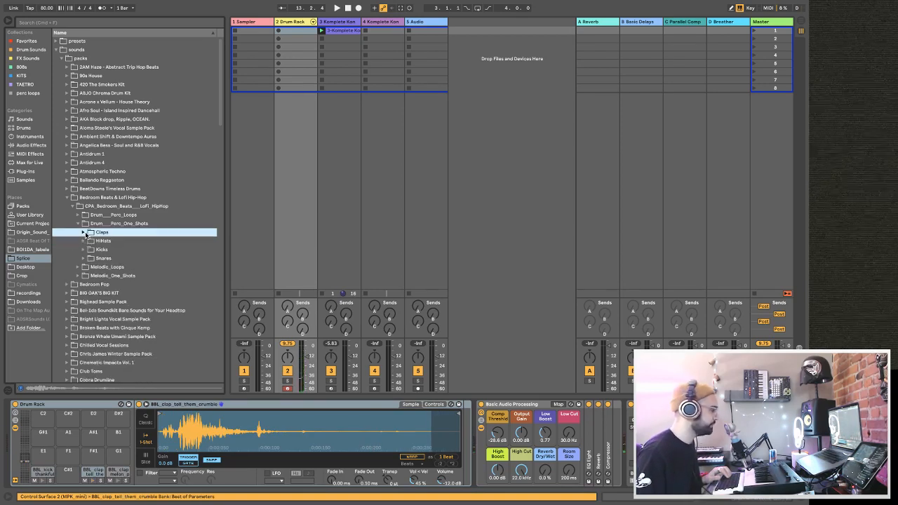
click(83, 241)
click(98, 258)
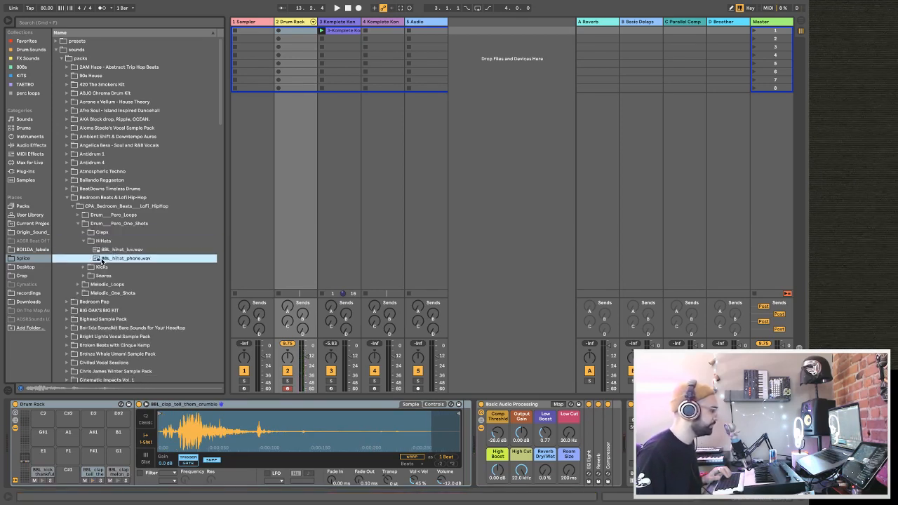
drag(104, 252, 106, 462)
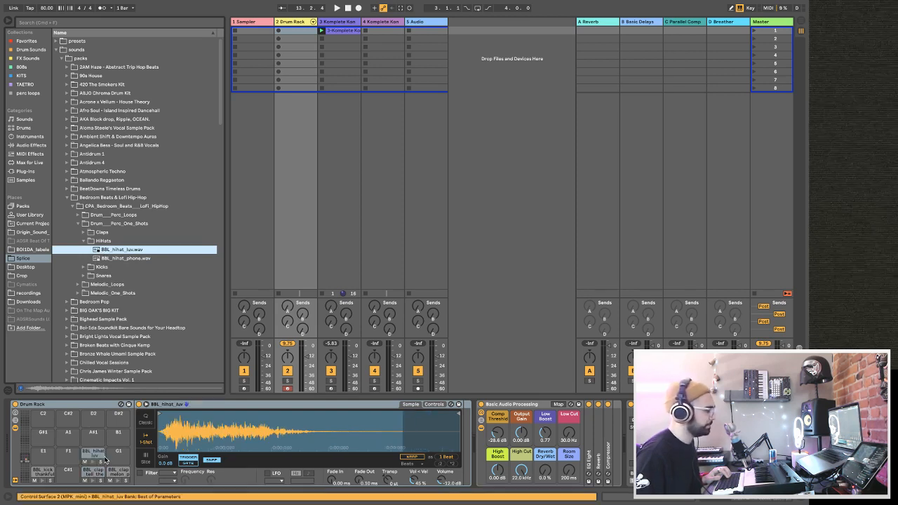
Preview the snare samples, load BBL_snare_atlas.wav onto the Drum Rack's G1 pad, and expand the Melodic_Loops folder.
click(83, 277)
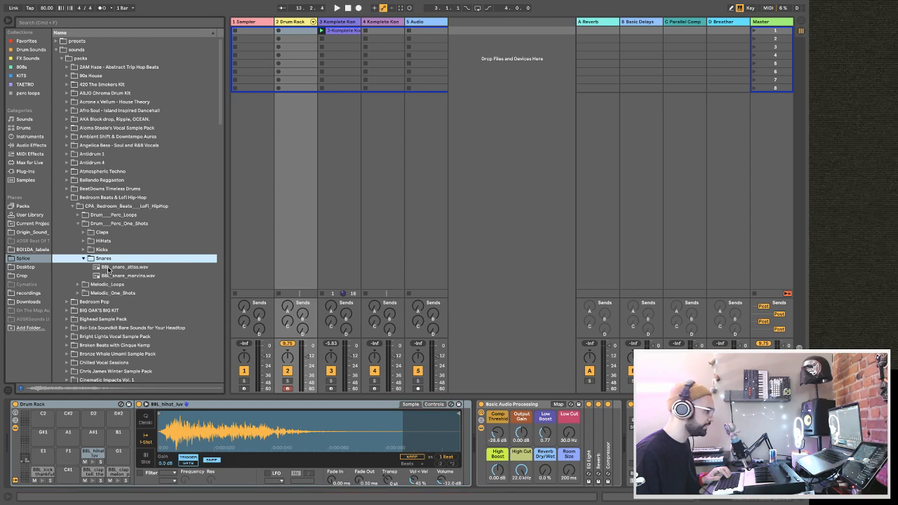
click(108, 268)
click(113, 278)
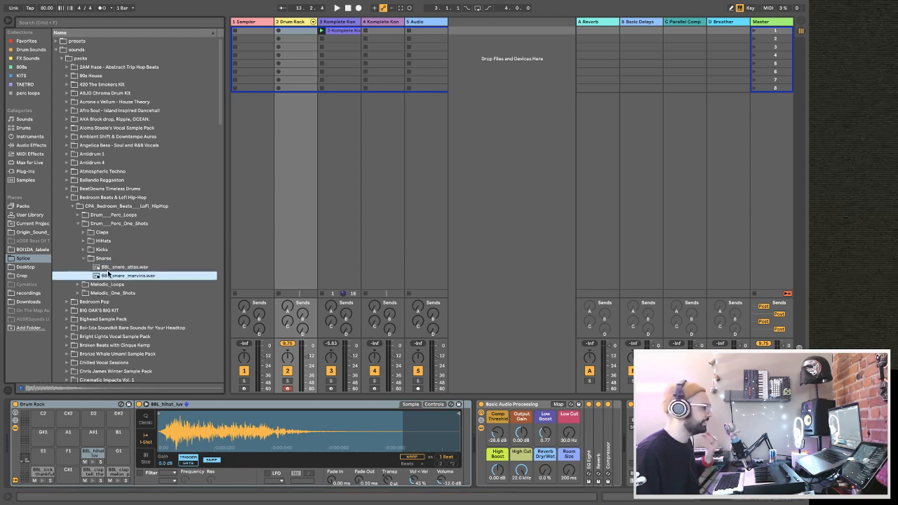
drag(107, 268, 152, 366)
drag(119, 460, 118, 455)
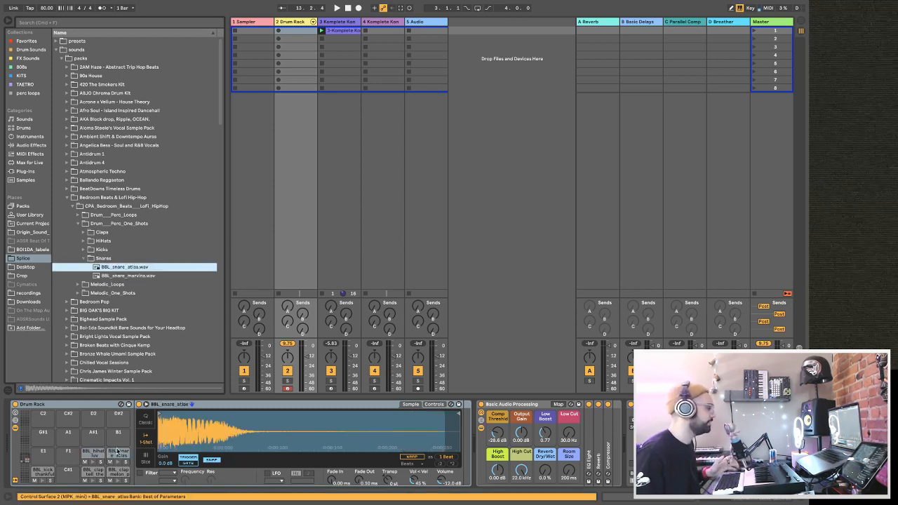
click(84, 259)
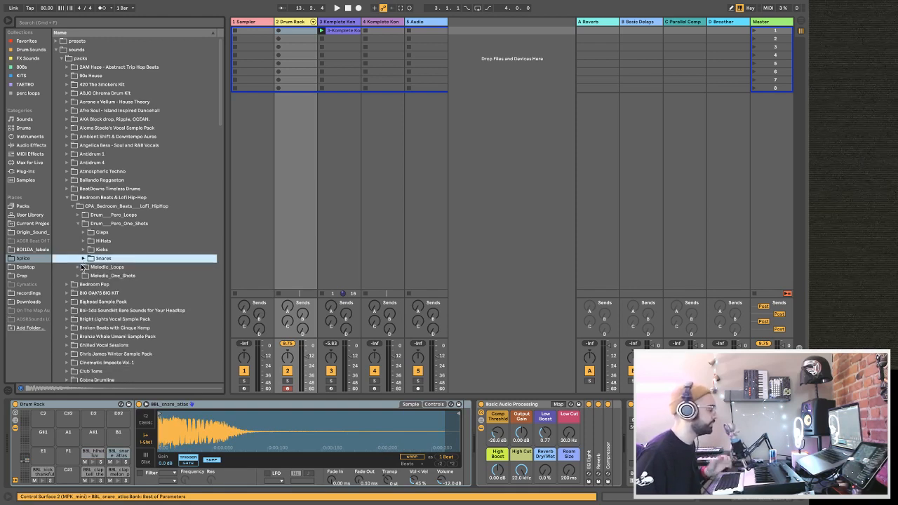
click(78, 267)
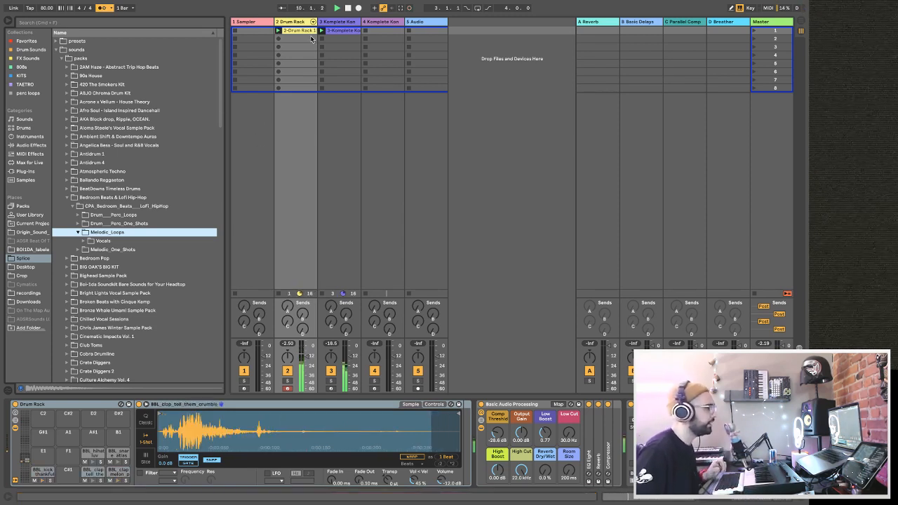
Add a Compressor audio effect after Utility on track 3 and expand its sidechain section.
click(349, 23)
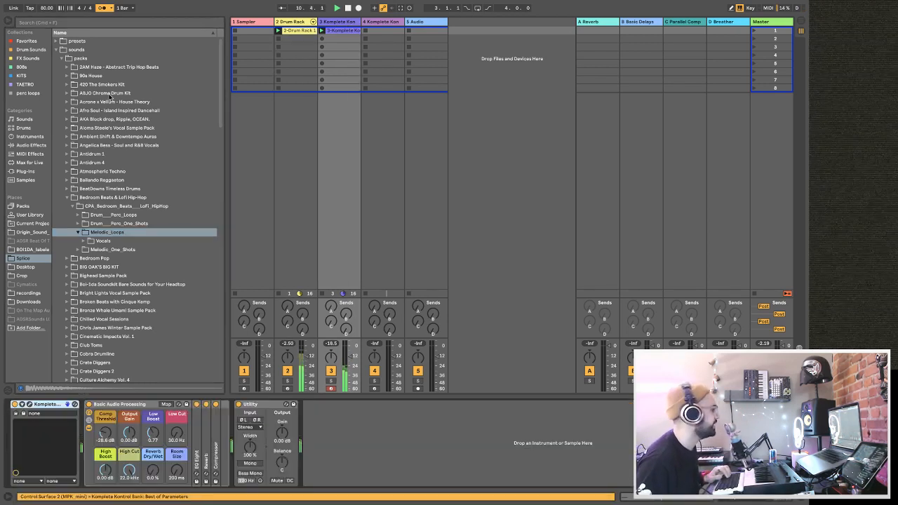
click(31, 145)
drag(88, 113, 344, 42)
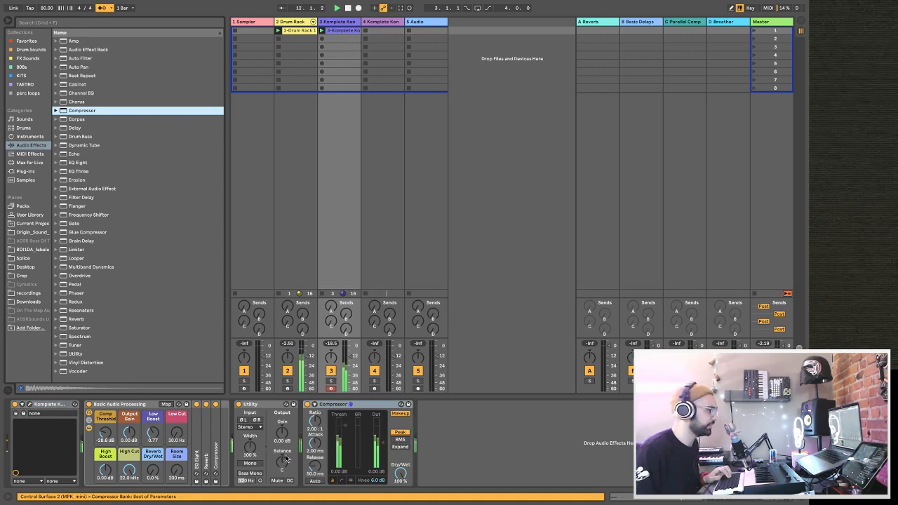
click(314, 404)
Sidechain the Compressor to 2-Drum Rack's BBL kick thankful Post FX with a threshold of about -25.5 dB, and raise track 3's volume slightly.
click(334, 427)
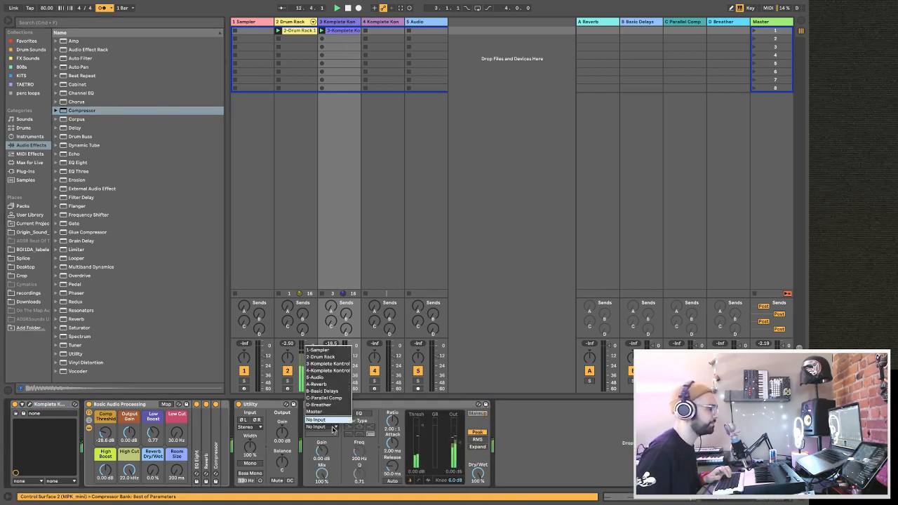
click(332, 357)
click(323, 434)
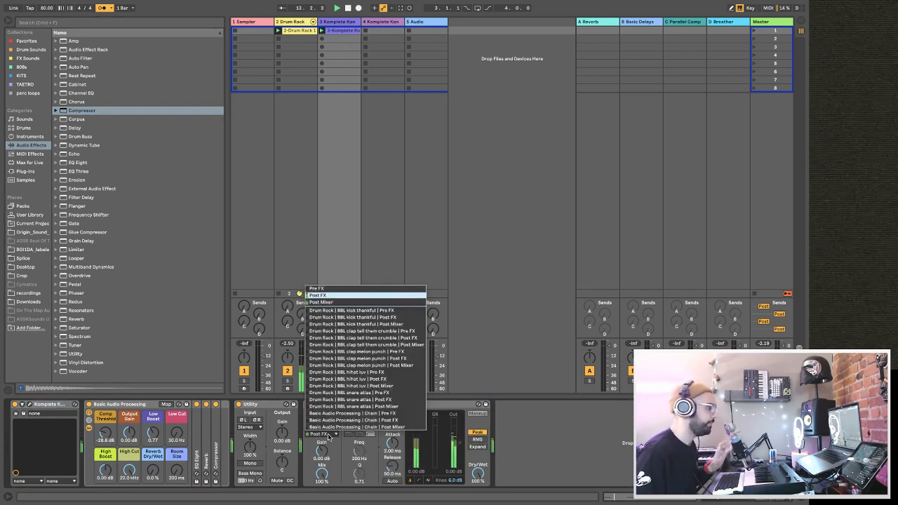
click(336, 318)
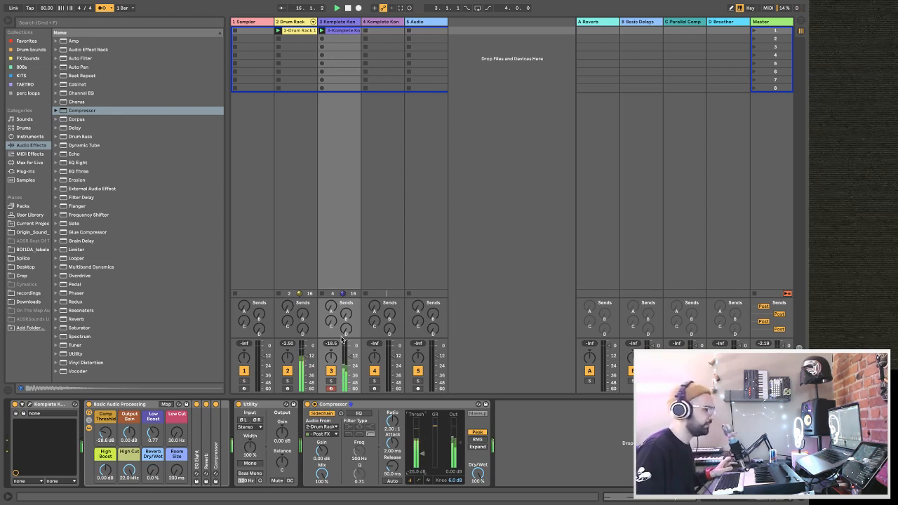
drag(350, 359, 351, 355)
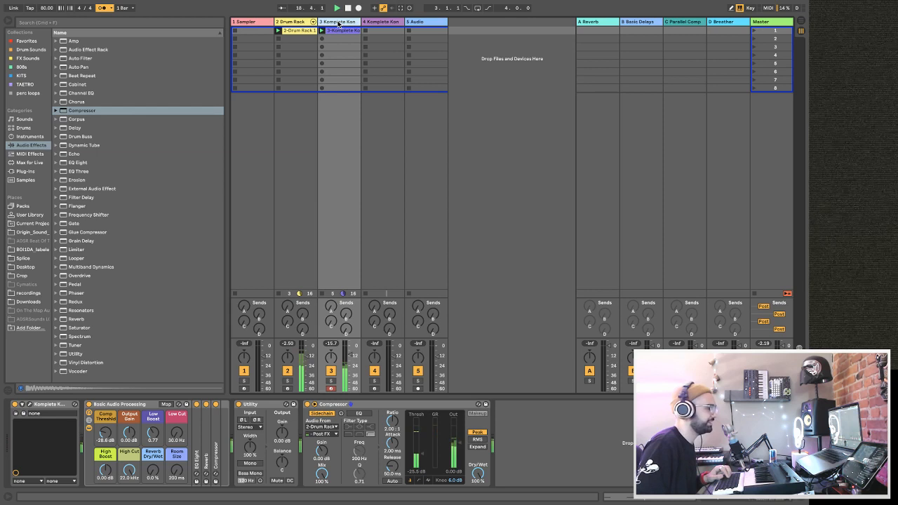
Open the Komplete Kontrol plug-in on track 4 and filter its instrument library to Lo-Fi Glow.
click(376, 21)
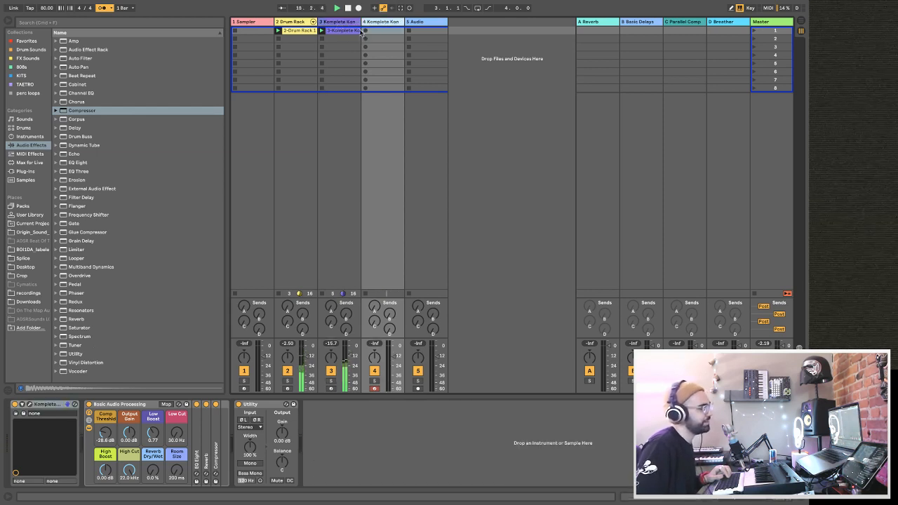
click(29, 405)
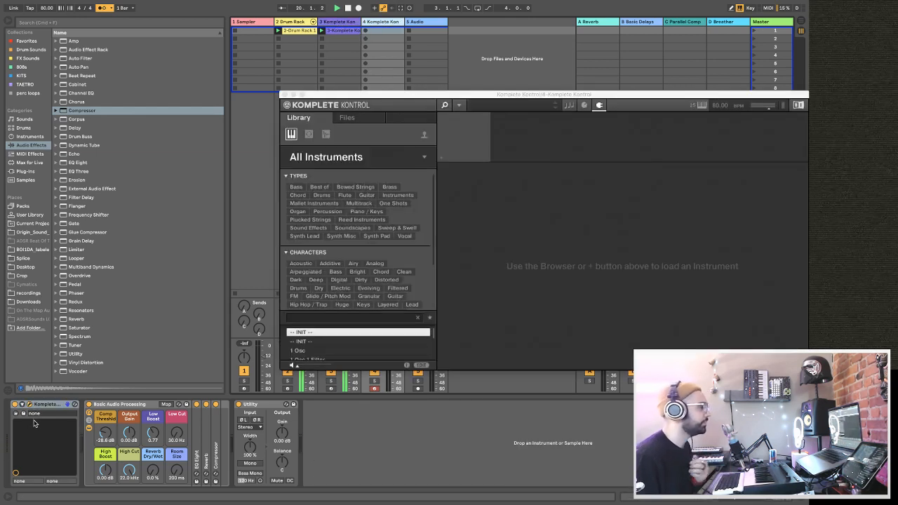
click(330, 155)
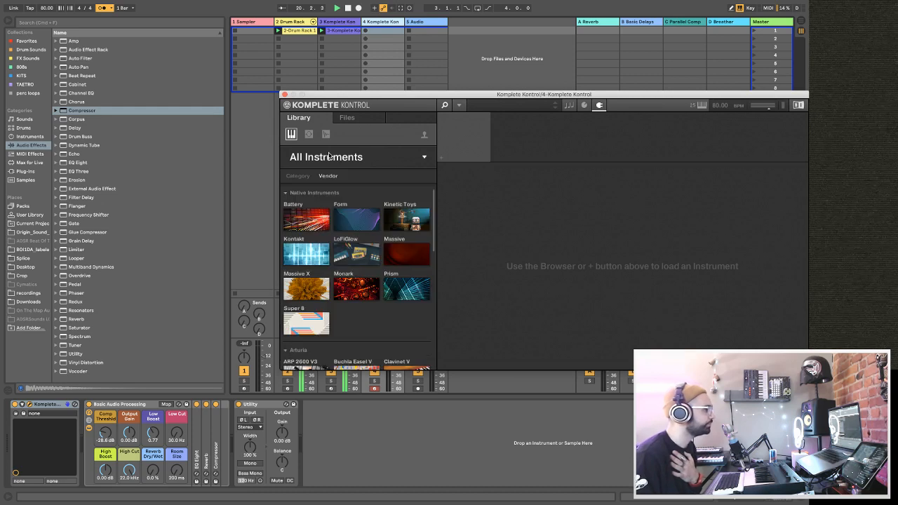
click(344, 254)
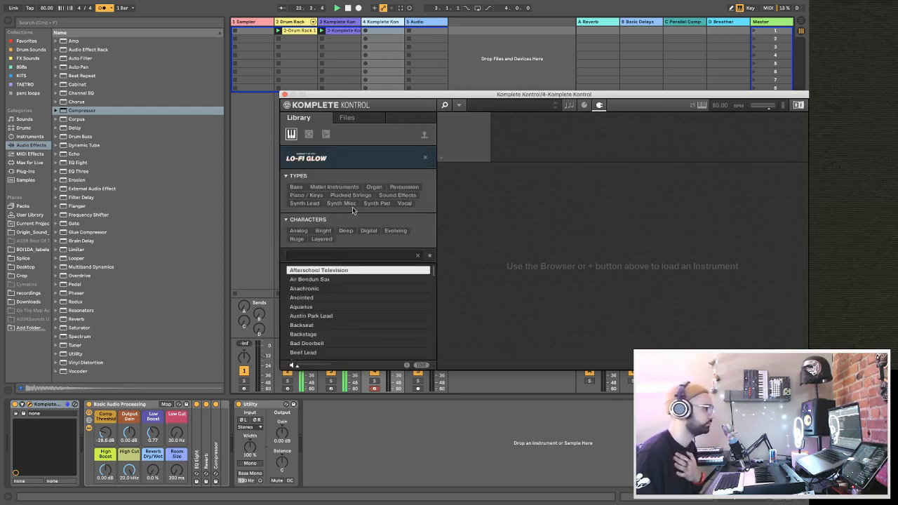
Try the Chuggs preset from Plucked Strings, and replace it with Dream Touch from the Synth Pad type.
click(349, 196)
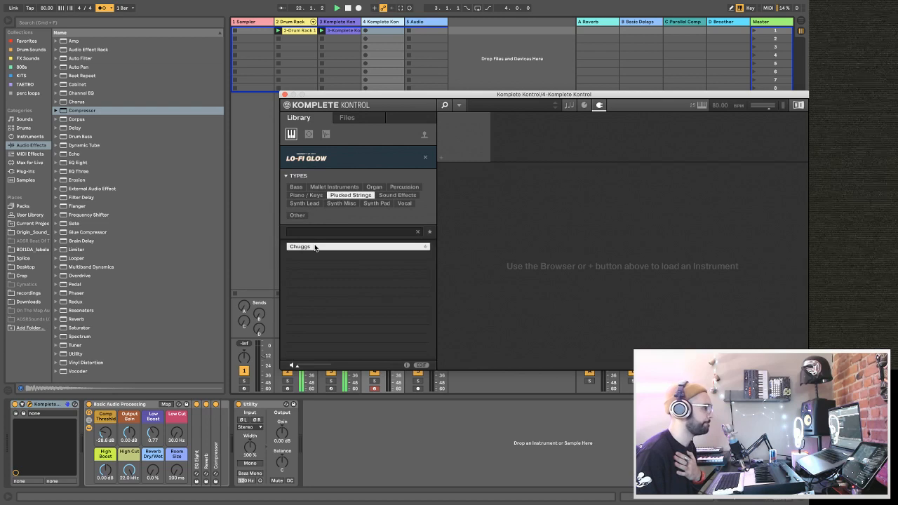
double_click(315, 247)
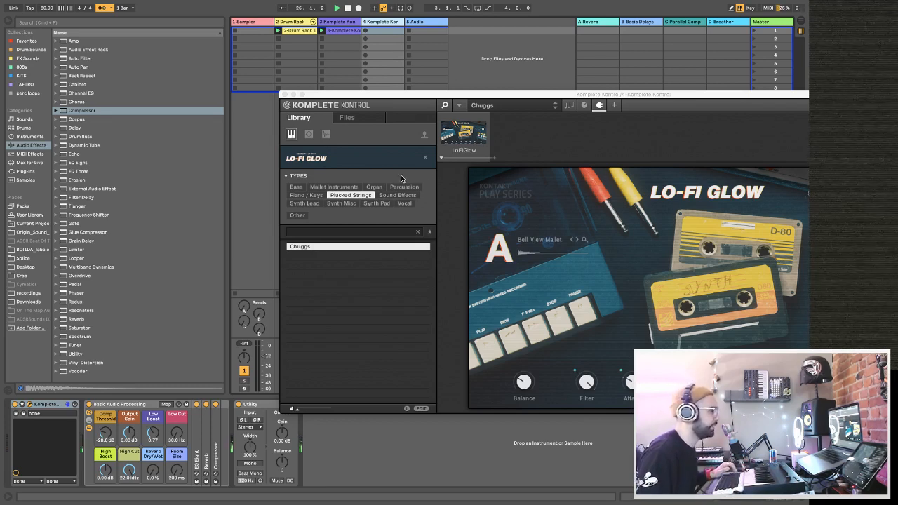
click(370, 204)
click(305, 301)
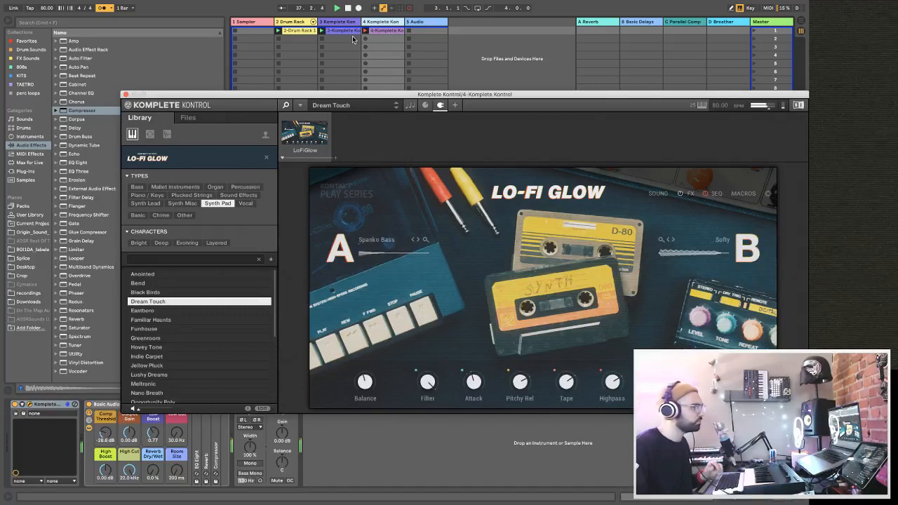
Delete the existing take in track 4's first slot and re-record the Dream Touch clip there, discarding unwanted takes.
click(398, 31)
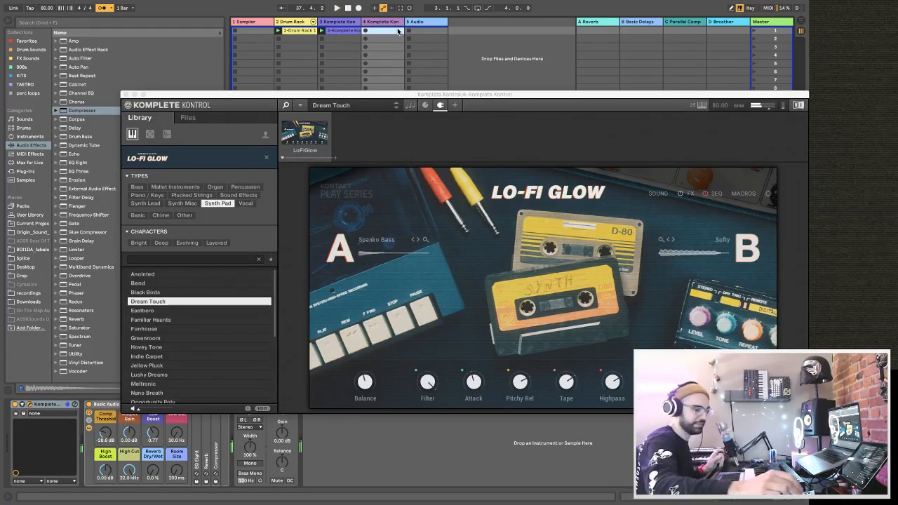
key(Return)
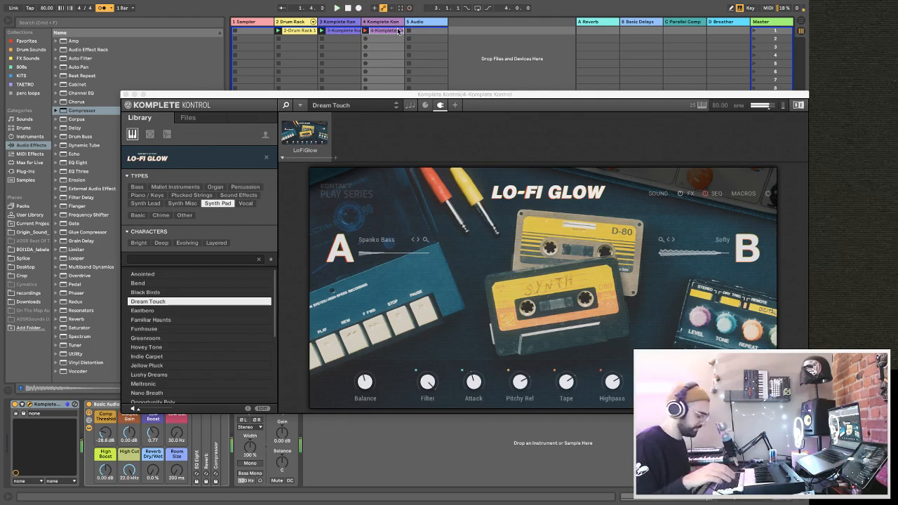
key(super+space)
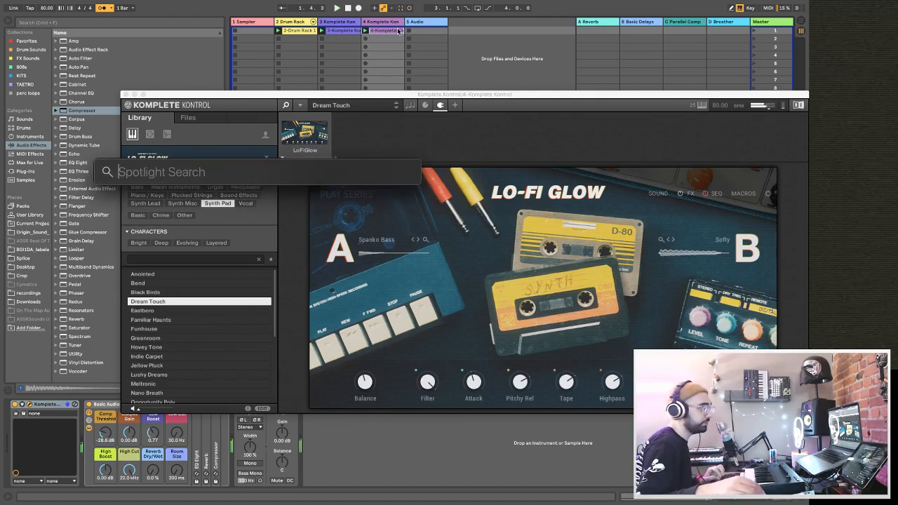
key(Escape)
key(Delete)
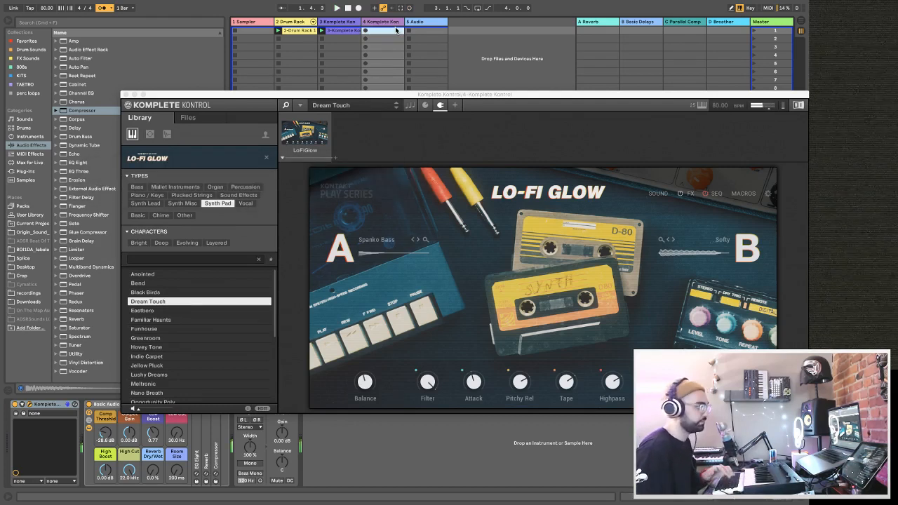
key(Return)
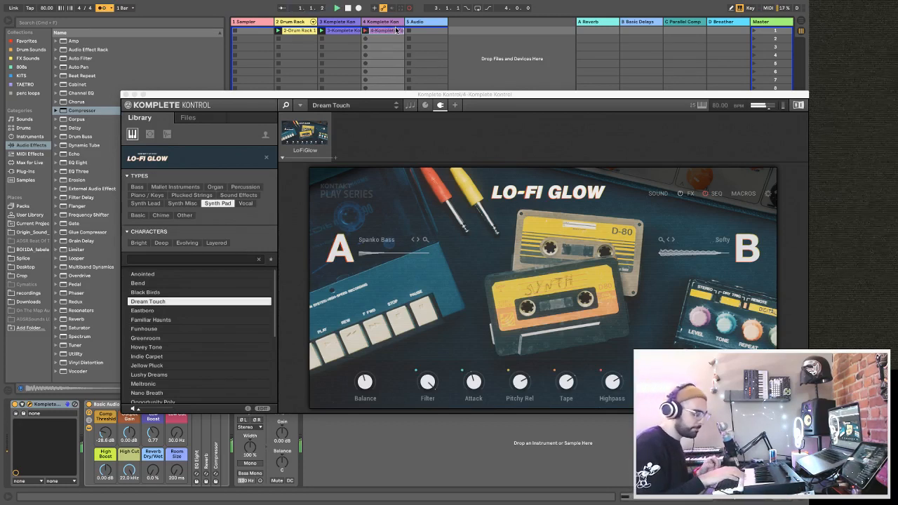
key(Delete)
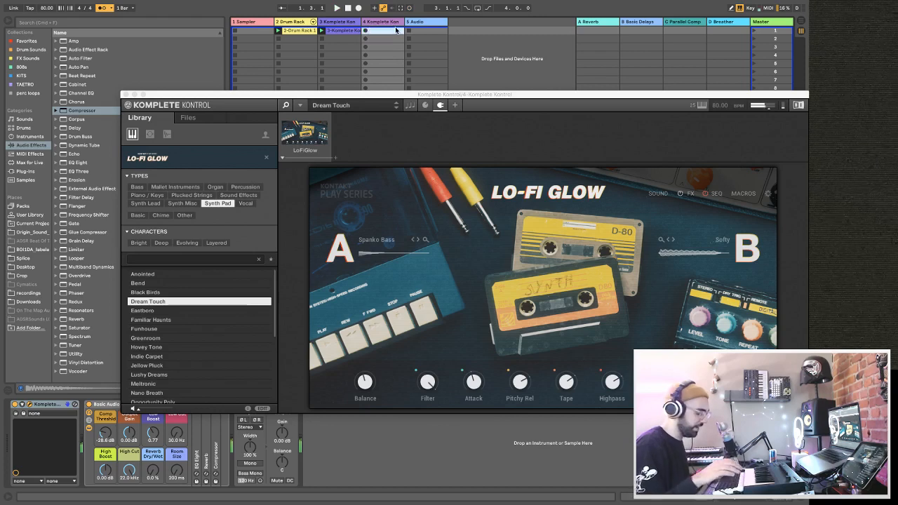
key(Return)
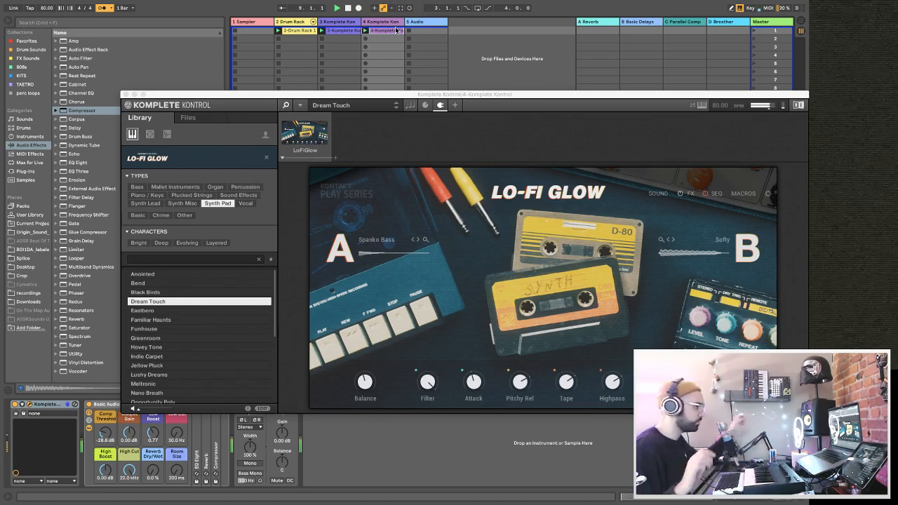
Review the recorded clips on tracks 4 and 3 along with track 3's devices, and return to track 4's Komplete Kontrol.
click(394, 31)
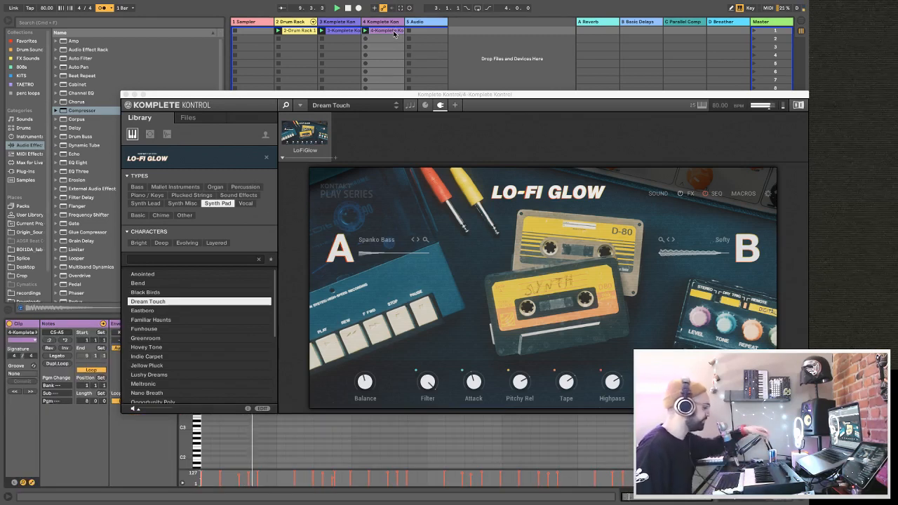
click(346, 25)
double_click(347, 23)
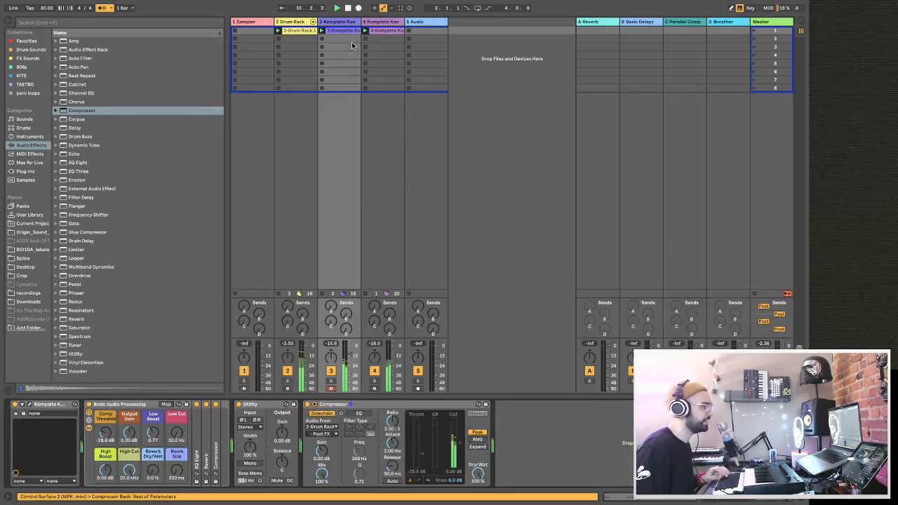
click(343, 30)
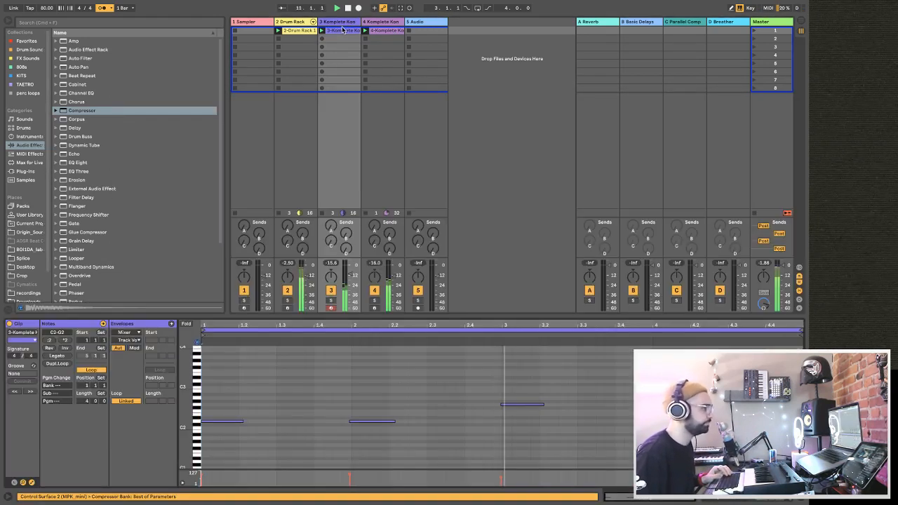
double_click(378, 23)
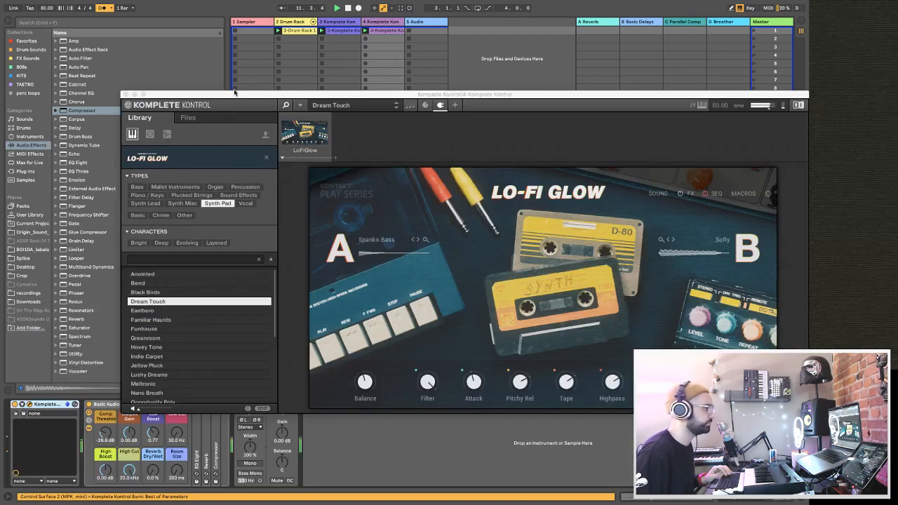
Close the plug-in window and copy the sidechained Compressor from track 3 to the end of track 4's device chain.
click(125, 94)
click(334, 24)
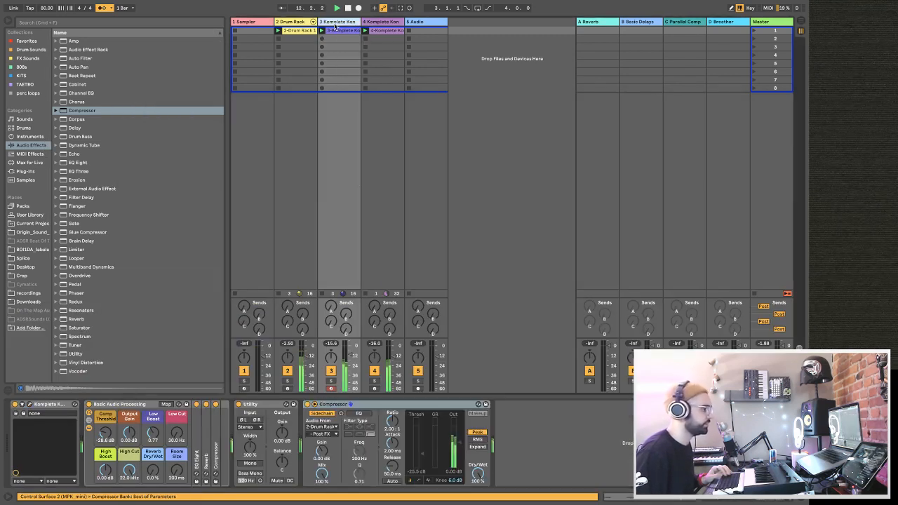
click(369, 404)
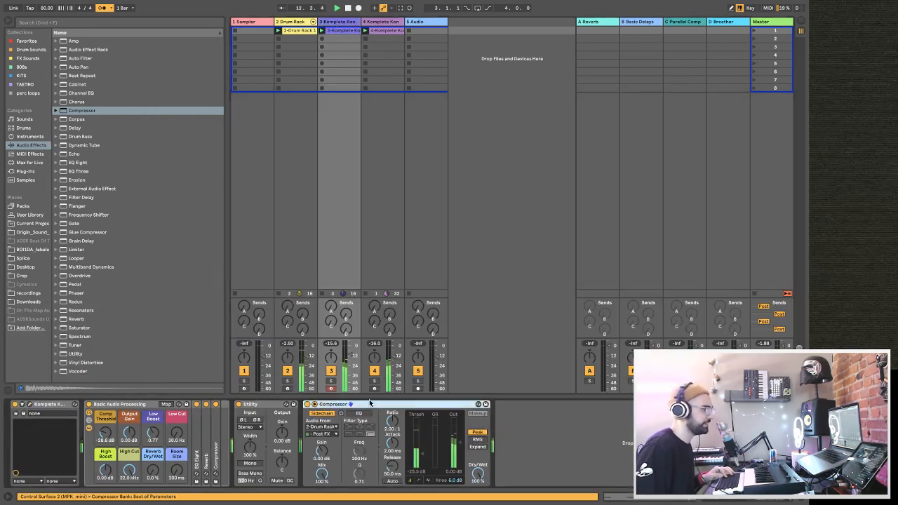
click(399, 234)
key(super+v)
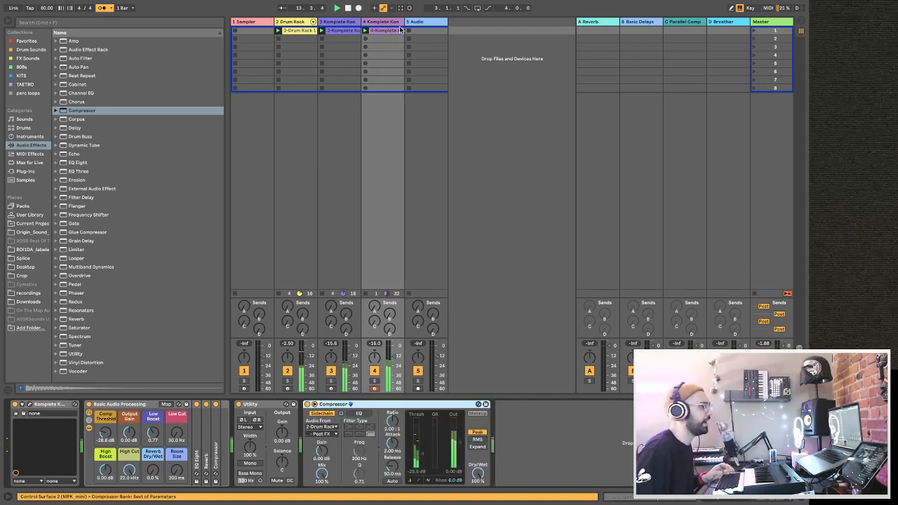
Open track 4's clip and quantize all of its notes through the quantize settings.
double_click(396, 31)
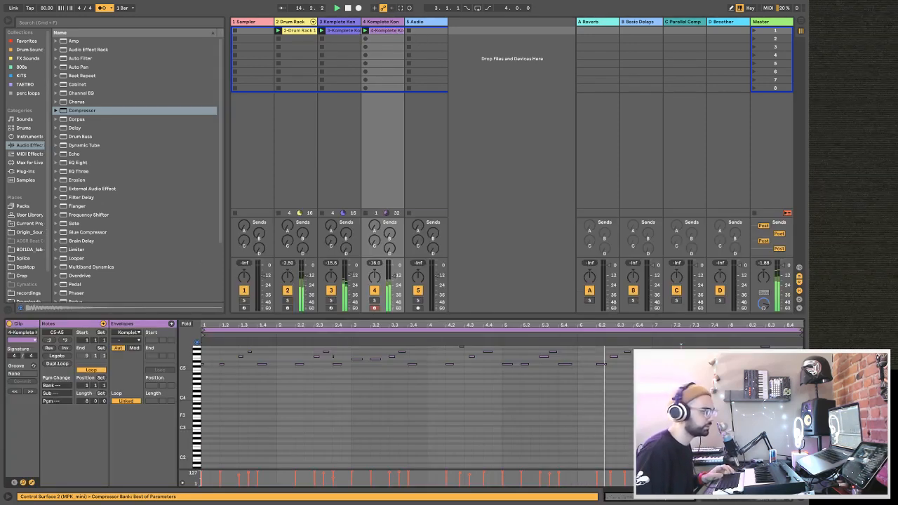
key(super+a)
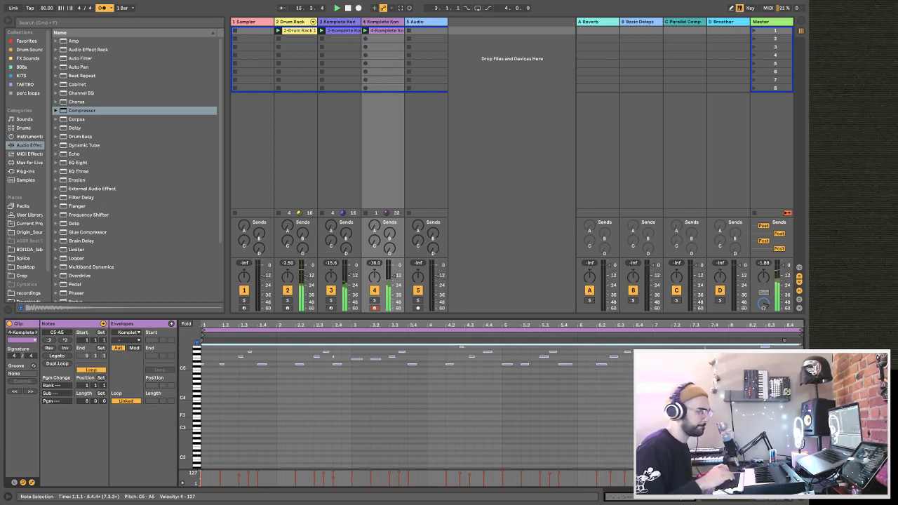
key(super+shift+u)
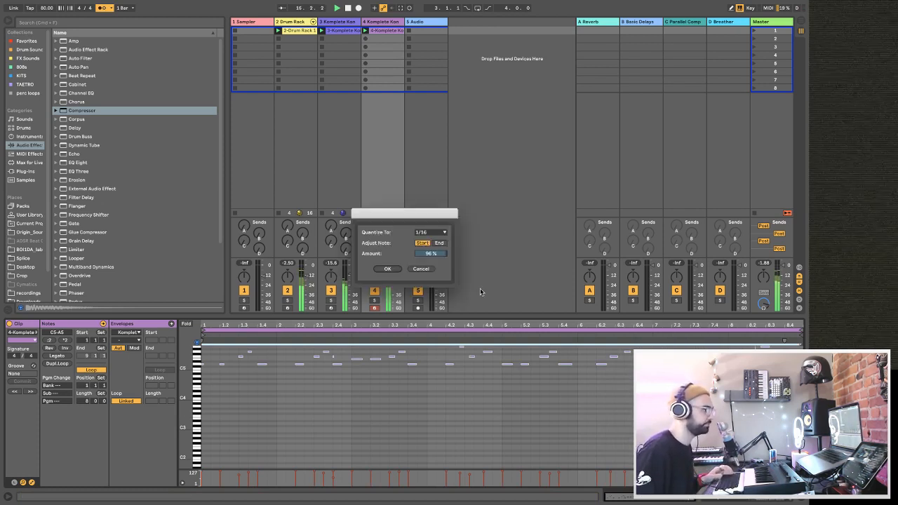
click(429, 233)
click(428, 250)
click(388, 270)
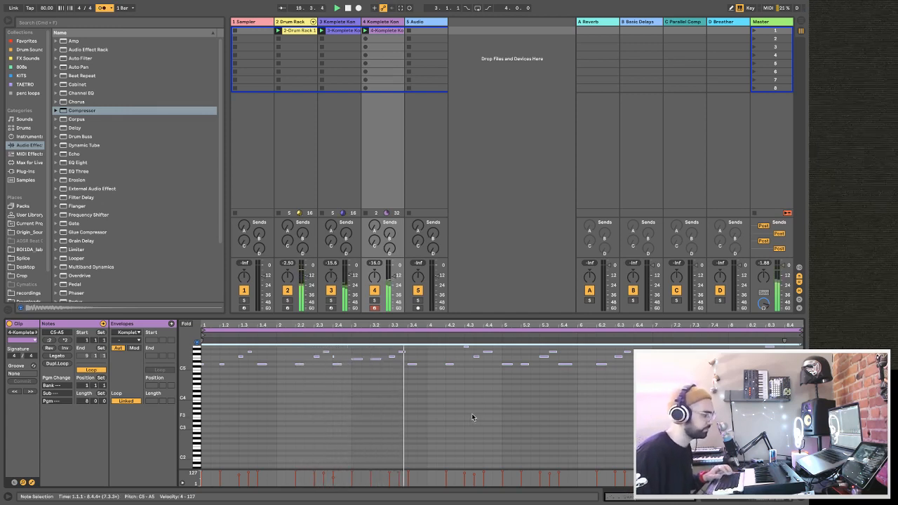
Adjust track 4's volume, raise its send to the Basic Delays return, and turn off the metronome.
click(395, 276)
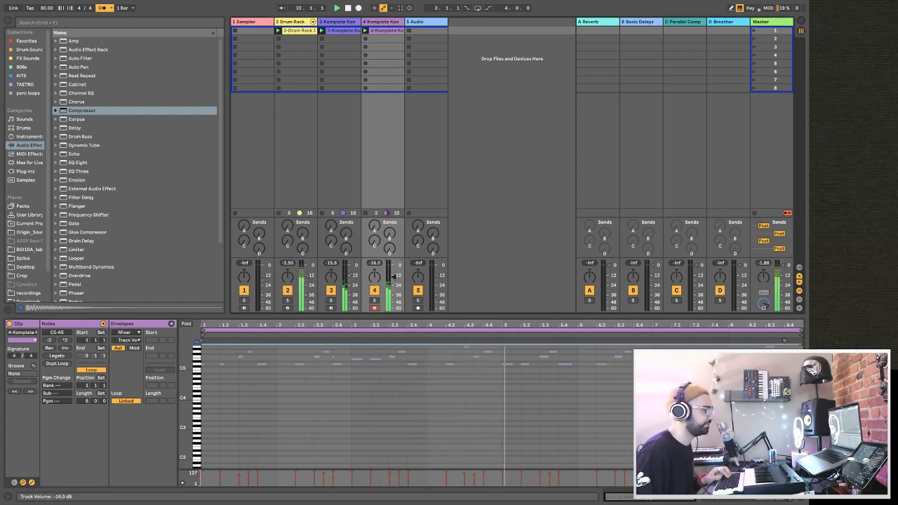
drag(390, 234, 390, 225)
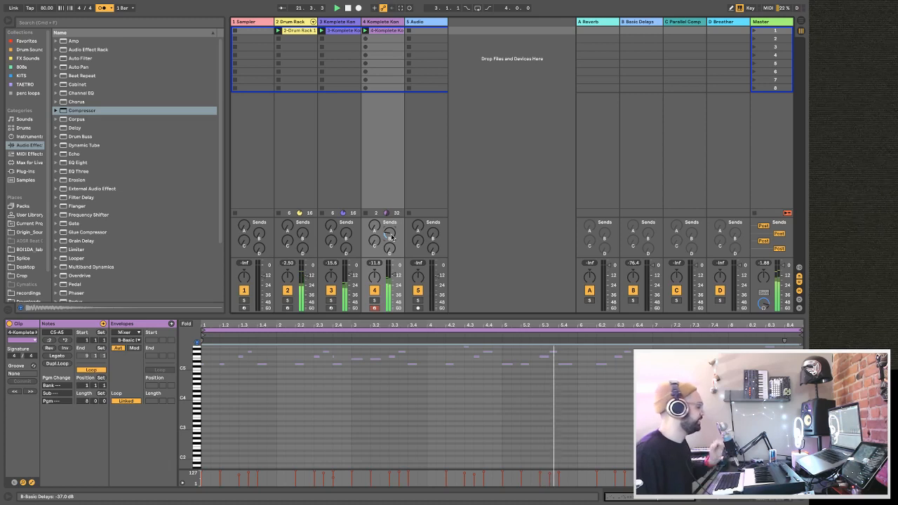
click(103, 8)
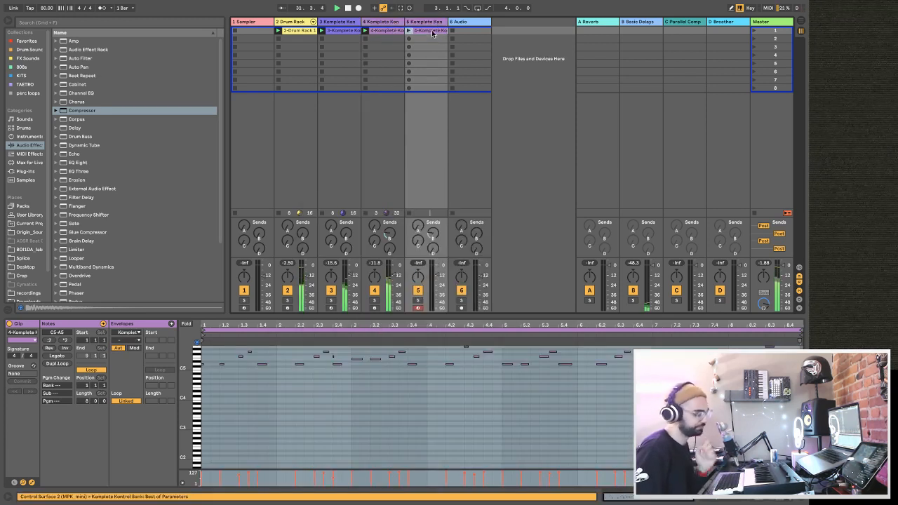
Delete the duplicated clip from track 5 and load the Anachronic bass preset in that track's Komplete Kontrol.
click(430, 26)
double_click(429, 24)
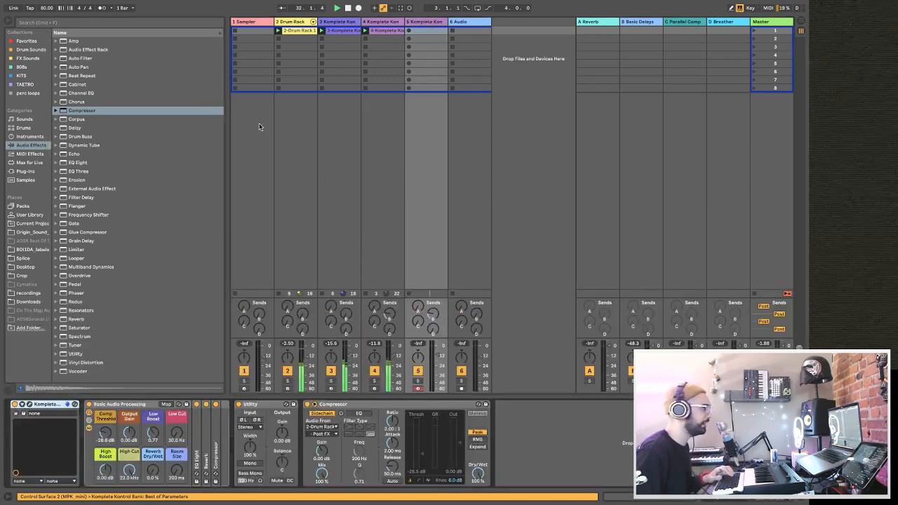
click(30, 404)
click(138, 187)
double_click(156, 275)
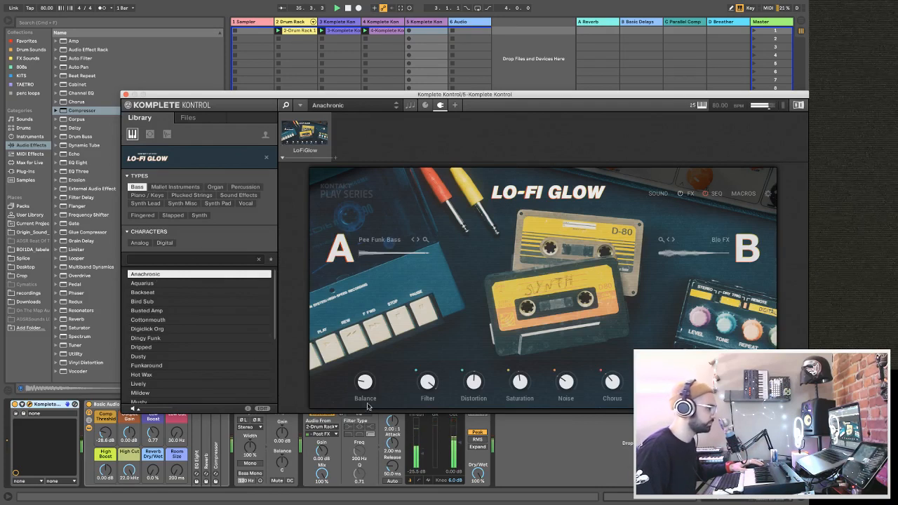
Set the Dry/Wet of track 5's Compressor to 61% and switch the bass preset to Backseat.
drag(481, 475, 480, 500)
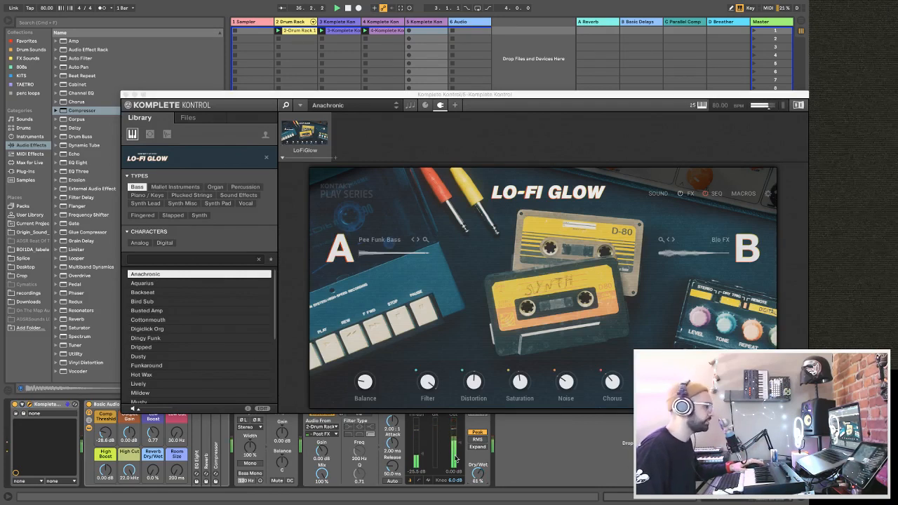
click(195, 294)
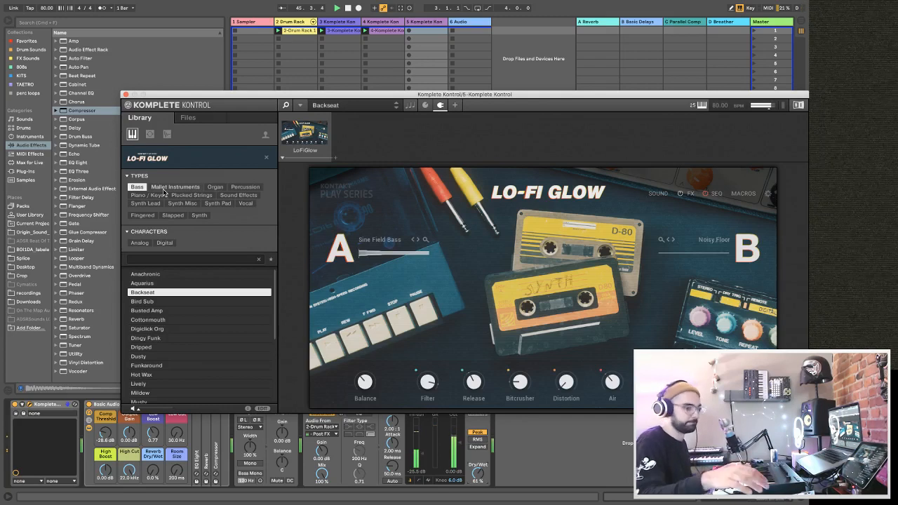
Capture the played bass line as a clip in track 5's first slot, then close the plug-in window and restart playback.
key(shift+super+c)
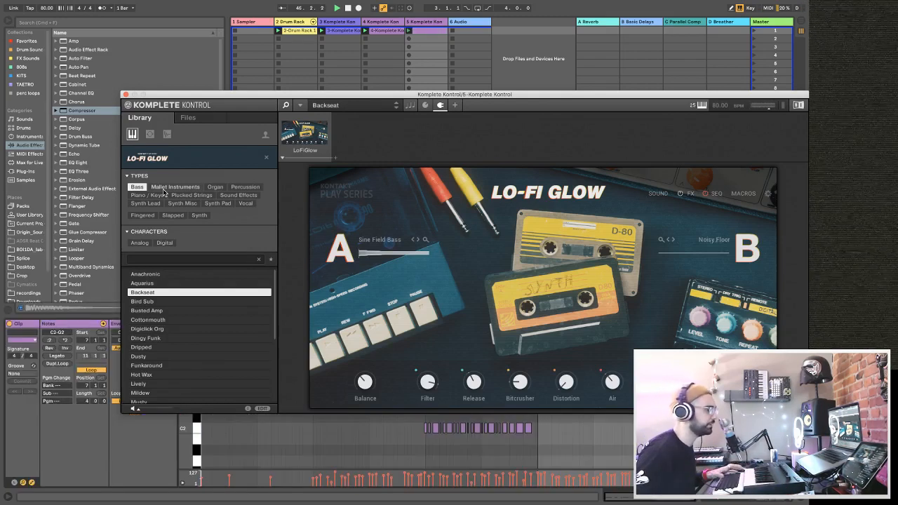
key(super+space)
key(Escape)
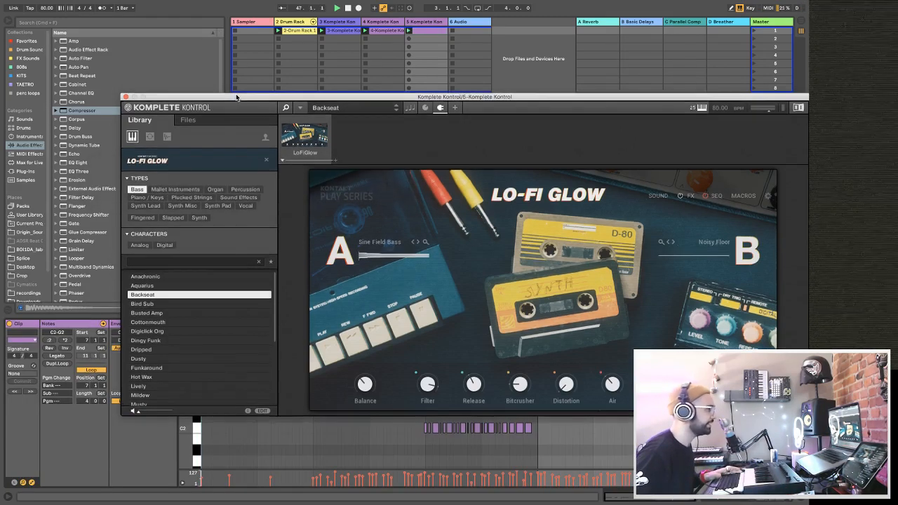
drag(223, 95, 229, 202)
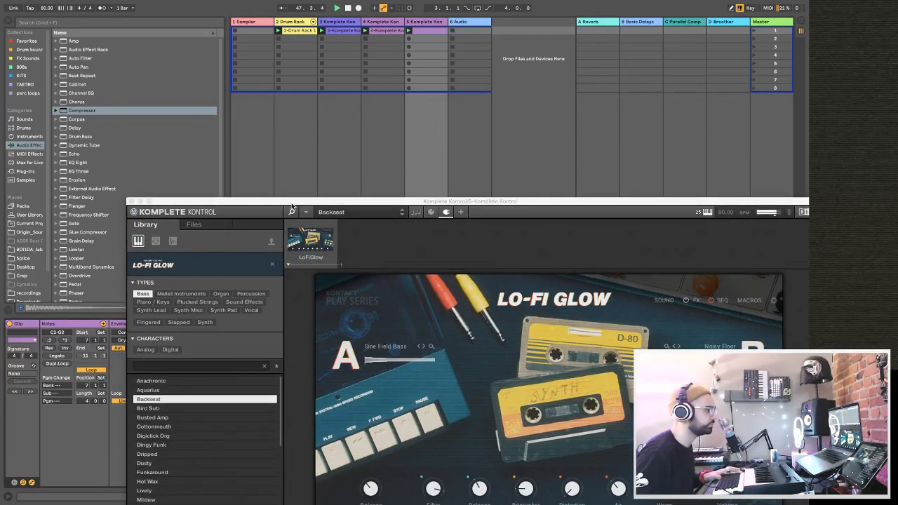
click(130, 201)
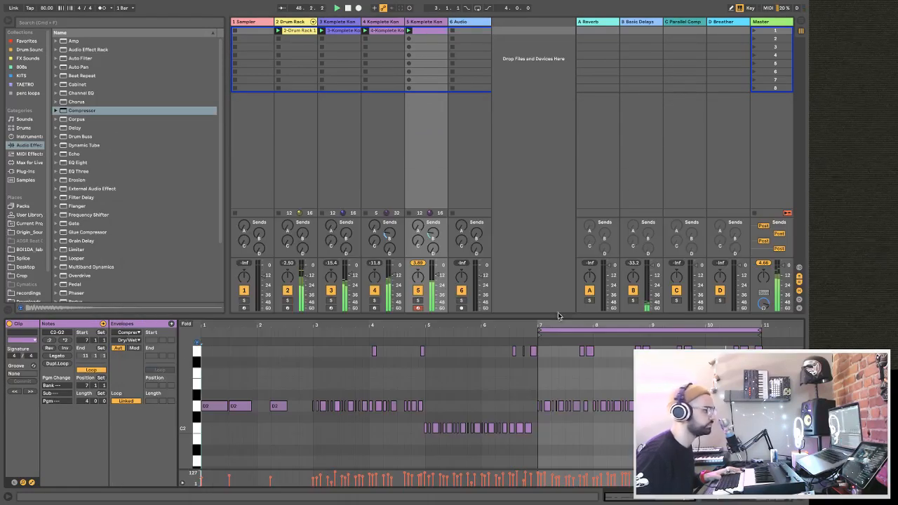
key(space)
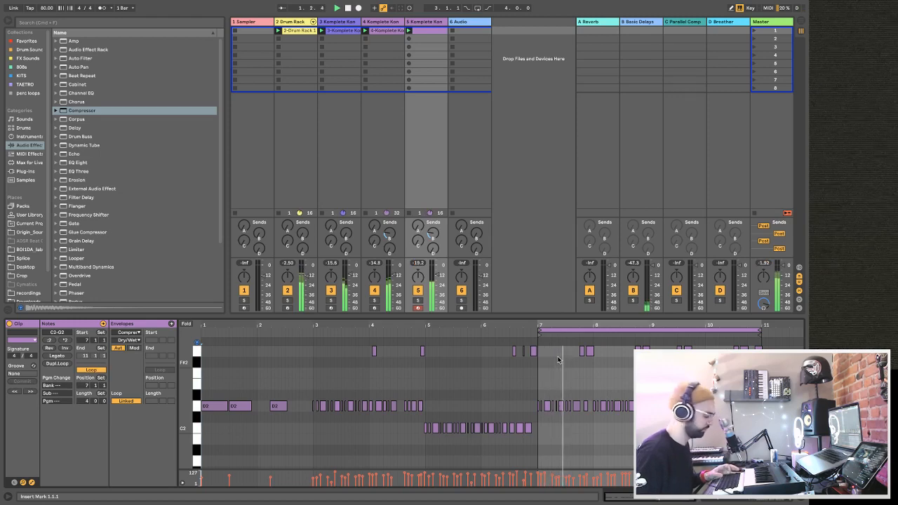
Save the Live Set as "its a vibe when the stream dont glitch" in the adsr march week 3 Project folder.
key(super+s)
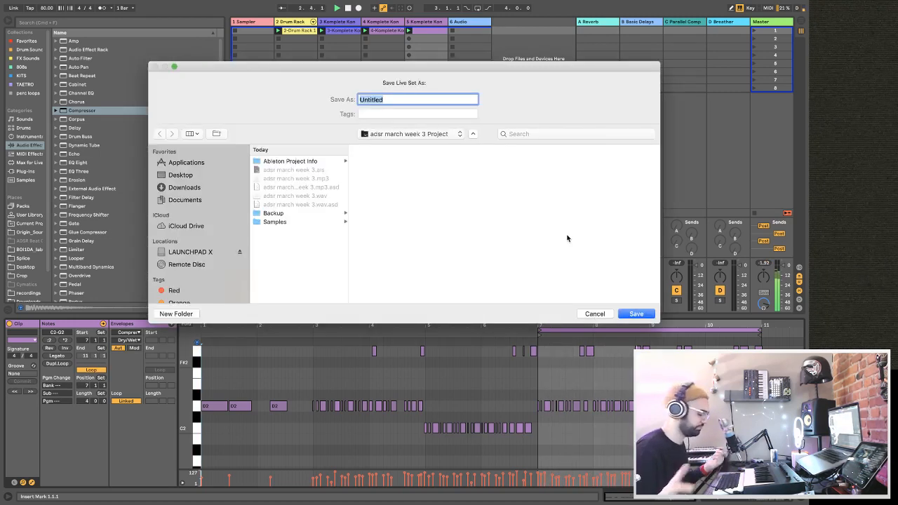
text(its a v)
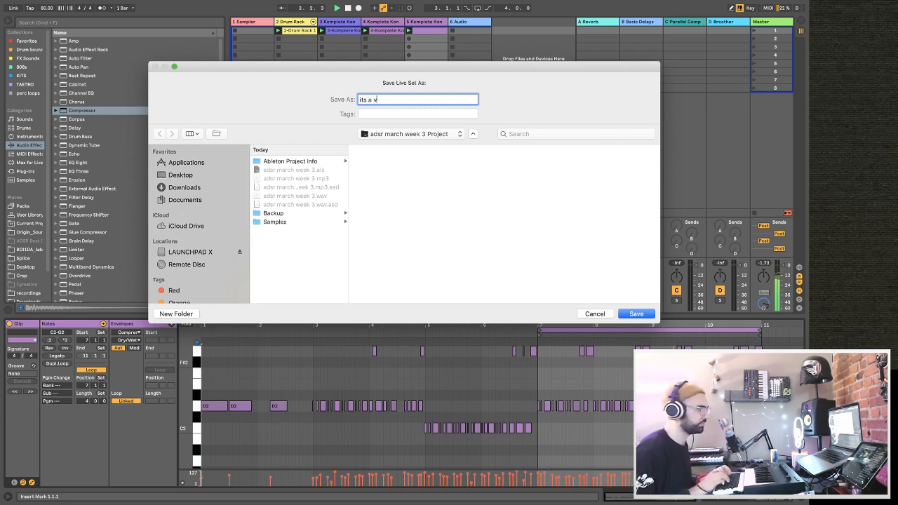
text(ibe when the str)
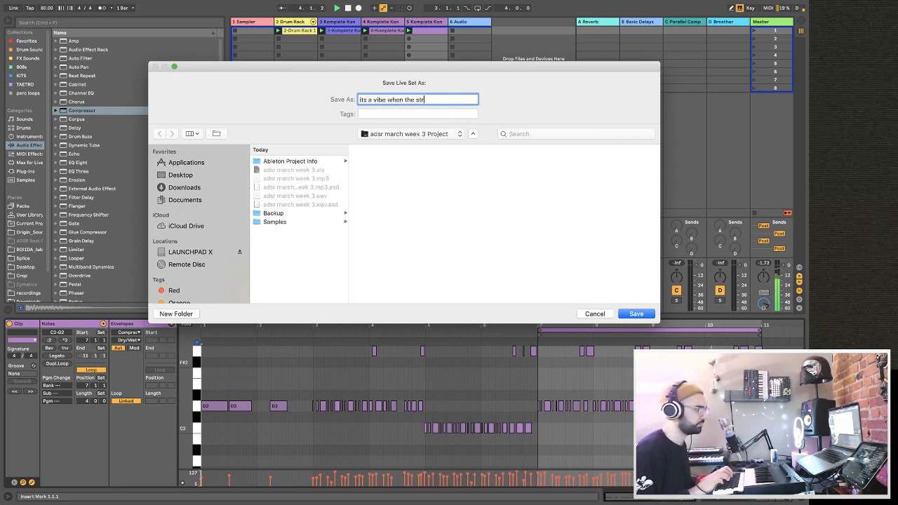
text(eam dont glitch)
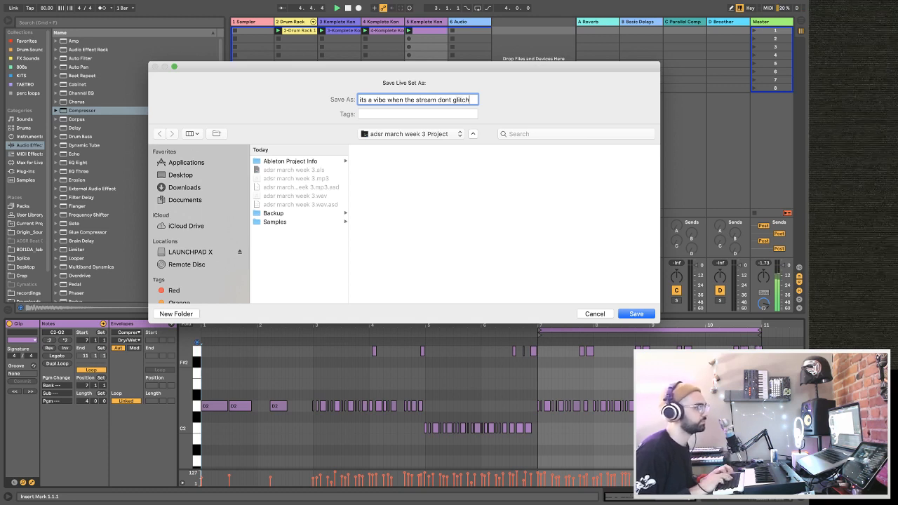
click(393, 132)
click(392, 158)
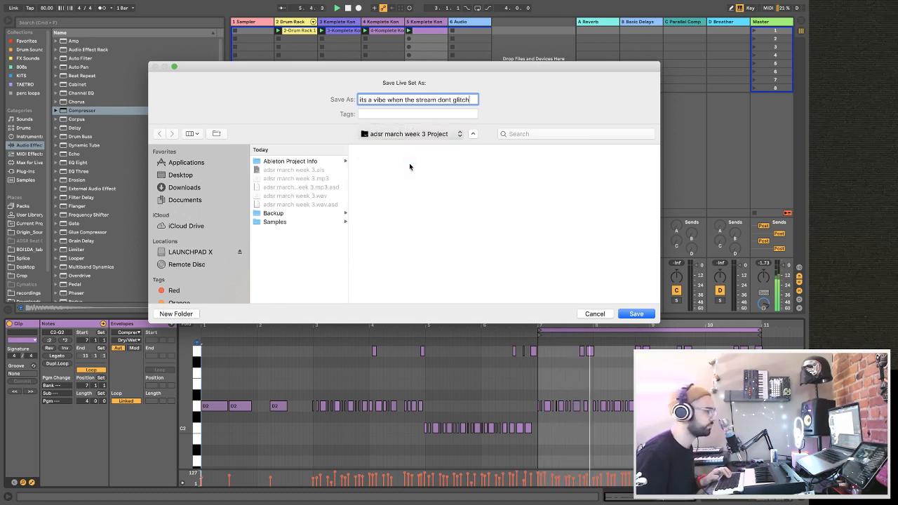
click(650, 314)
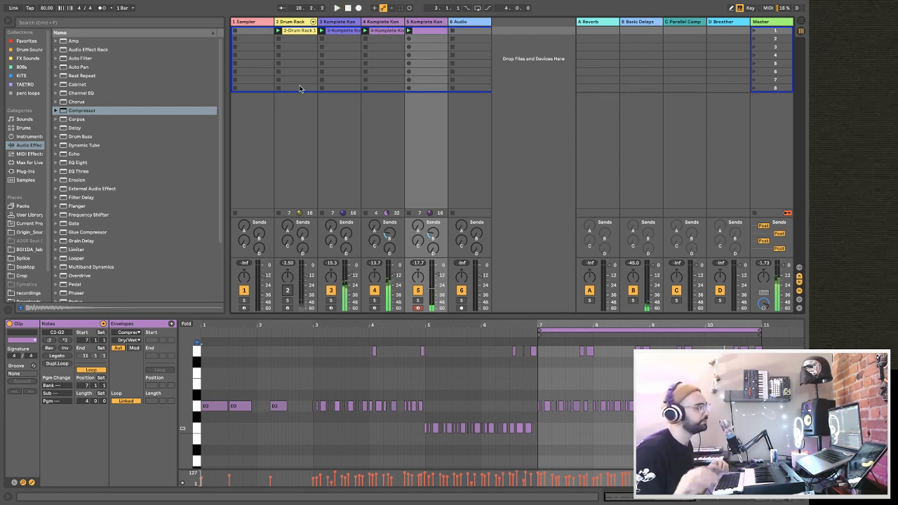
Restart playback and reactivate the muted Drum Rack track, showing its devices.
click(247, 23)
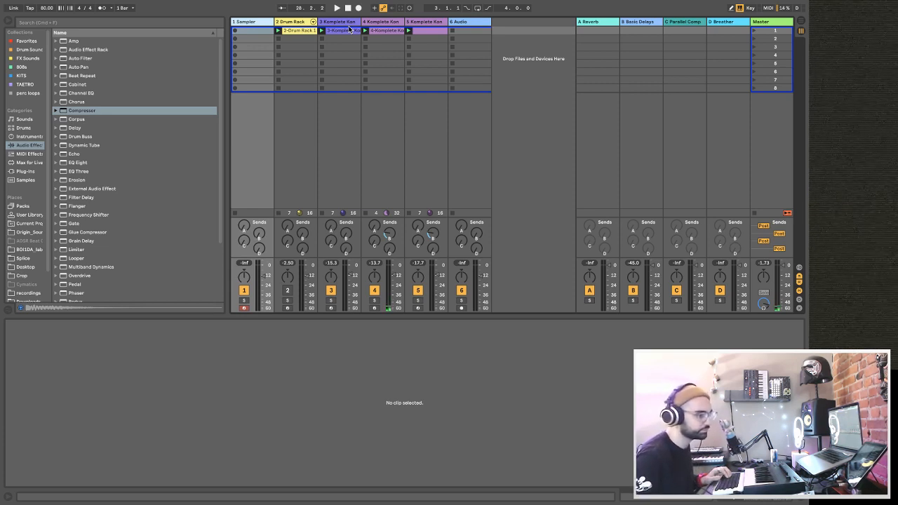
key(space)
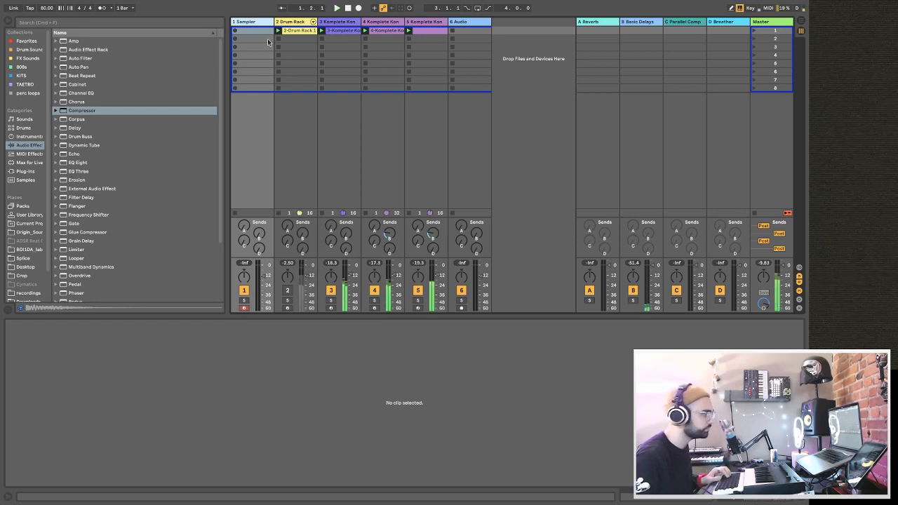
click(287, 290)
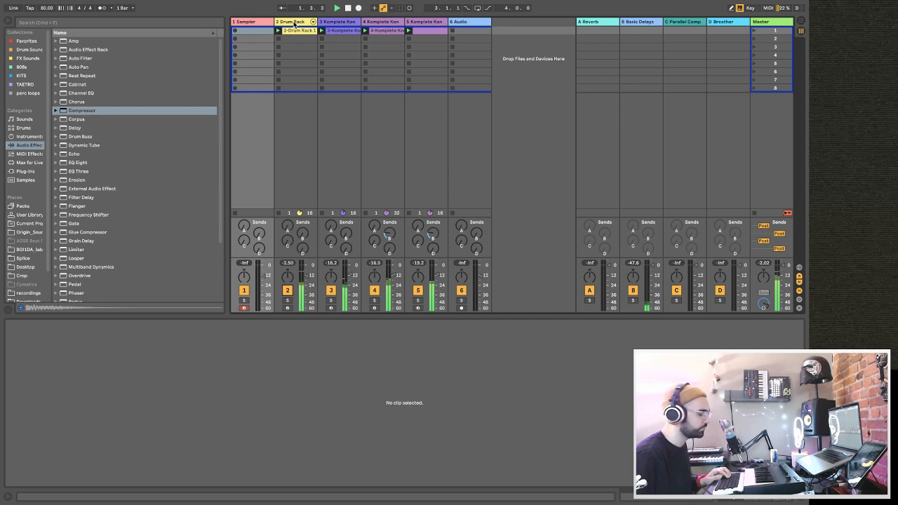
click(294, 22)
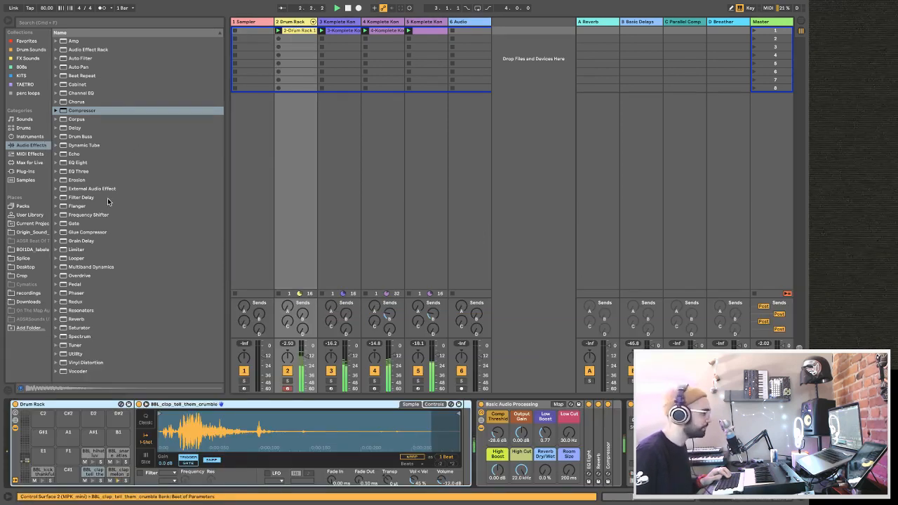
Quantize all notes in track 5's bass clip to 1/16 with an amount of 93%.
click(424, 31)
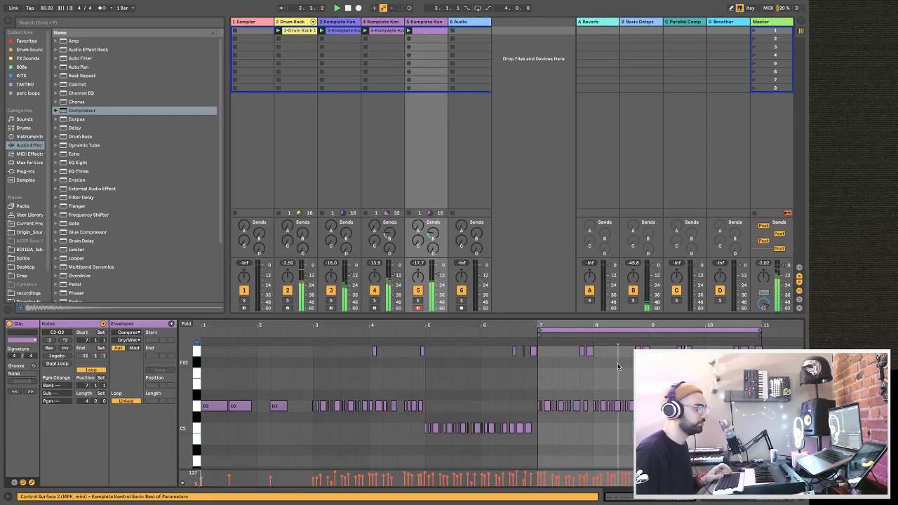
key(super+a)
key(ctrl+u)
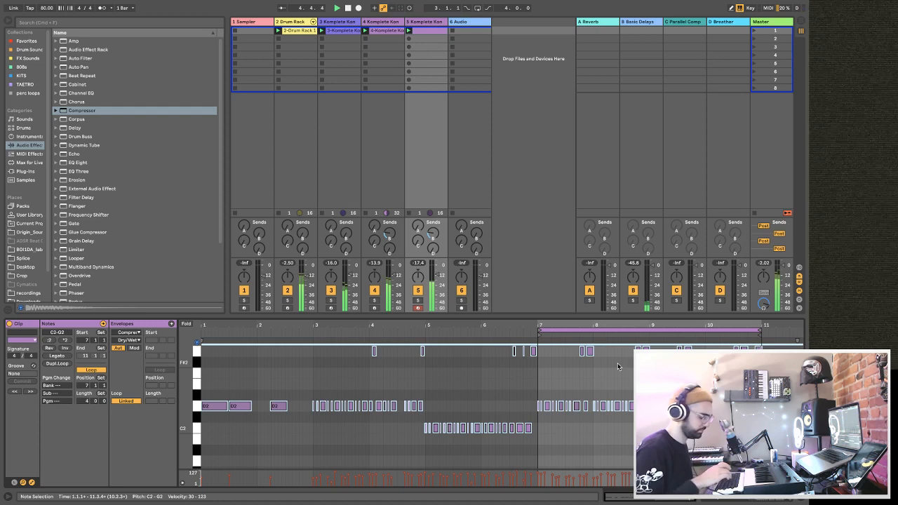
key(ctrl+shift+u)
click(430, 231)
click(435, 276)
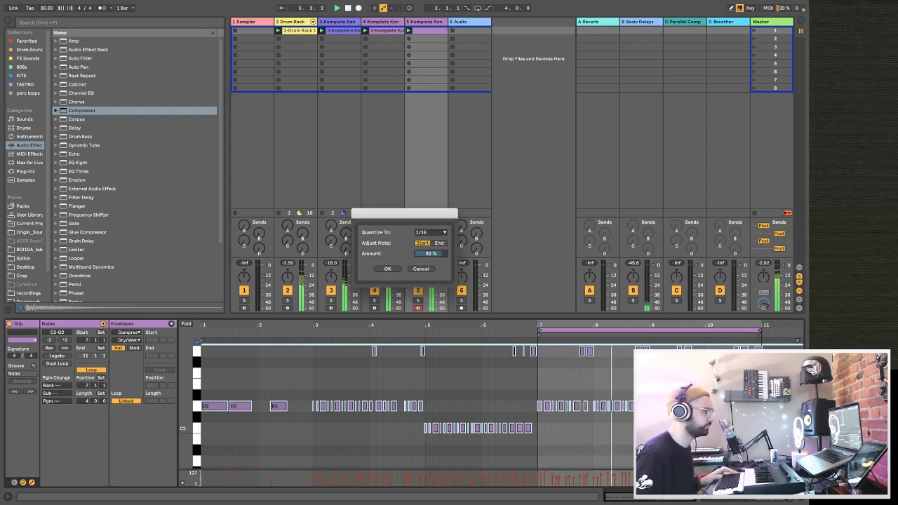
key(Return)
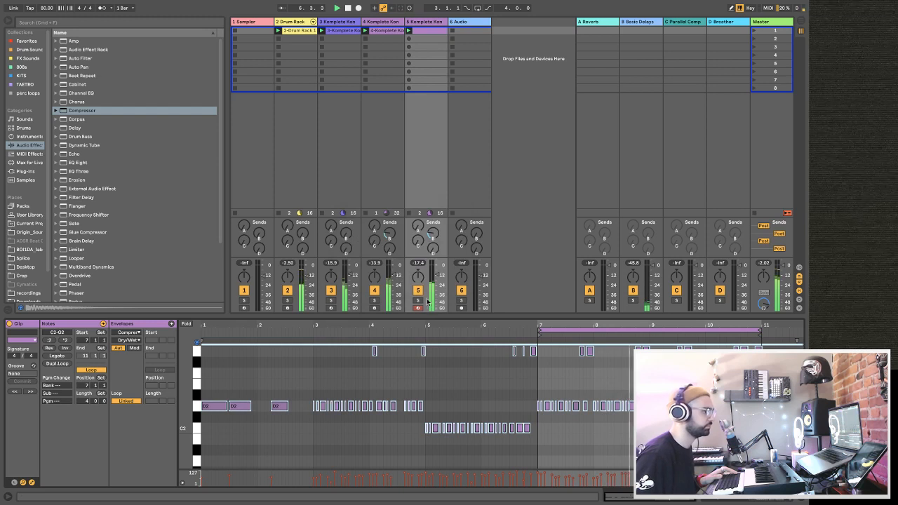
Return to the Drum Rack track and show its device chain.
click(556, 167)
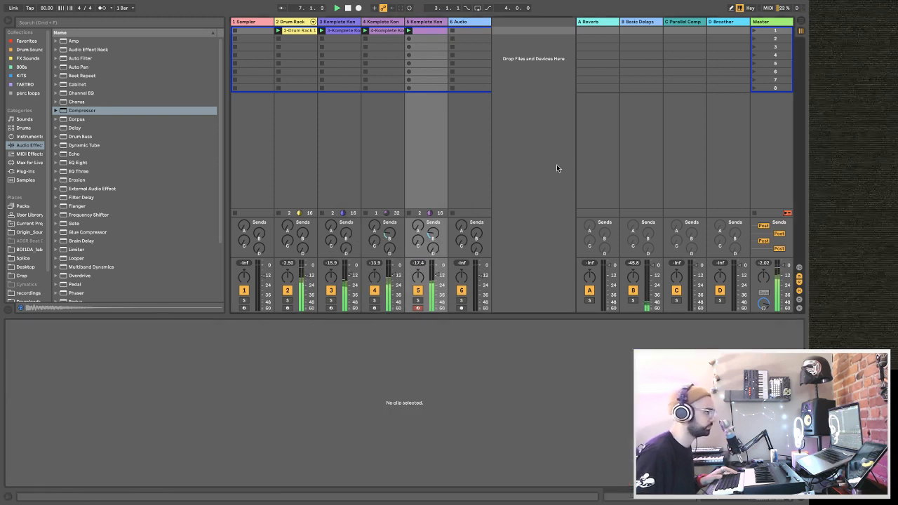
click(297, 21)
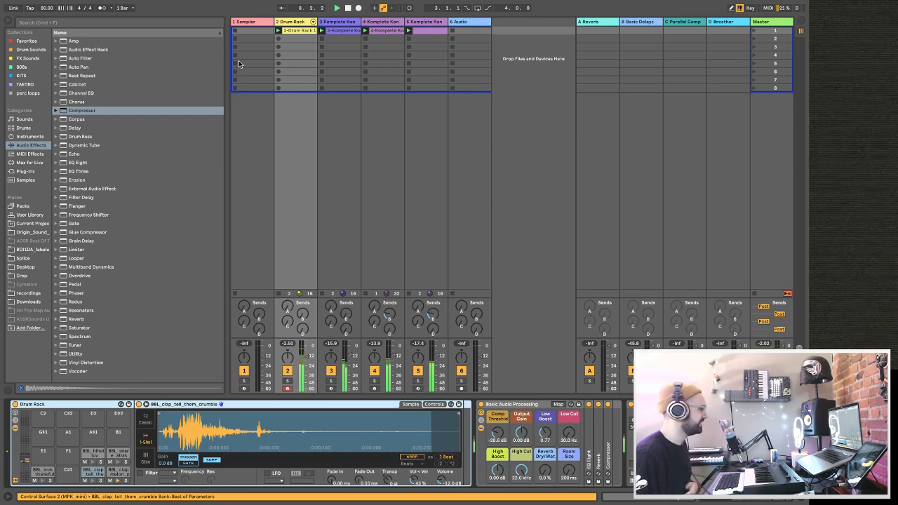
Search the samples for "shaker", audition some loops, and place DD_Shaker_102_Lp7.aif on a new audio track in scene 2.
click(28, 180)
click(92, 22)
text(shaker)
click(92, 102)
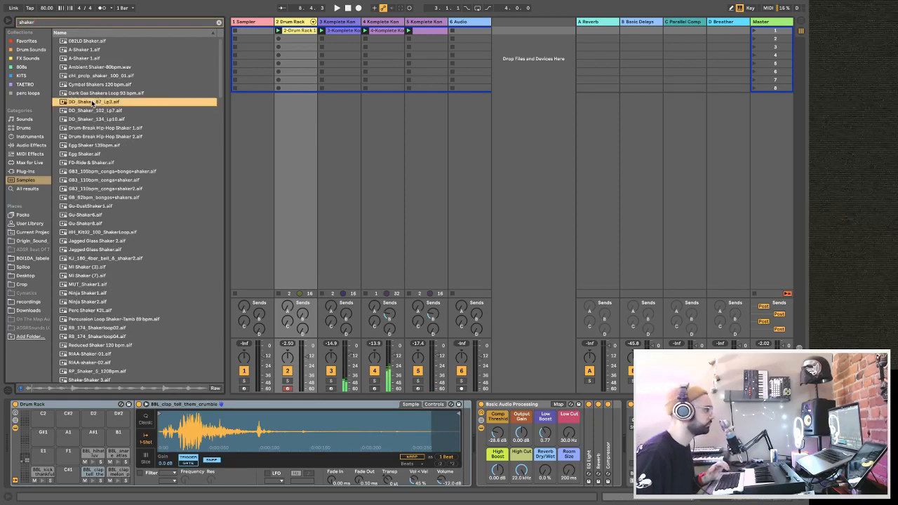
click(89, 111)
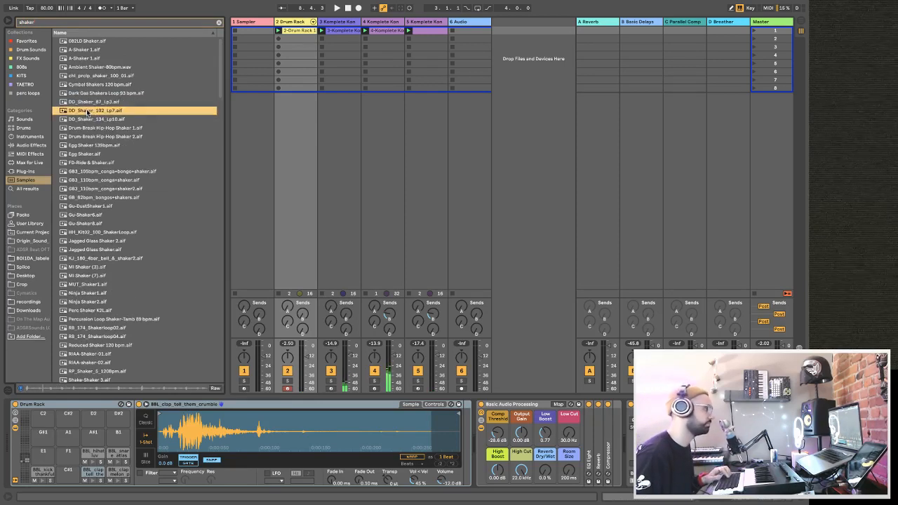
drag(89, 112, 501, 43)
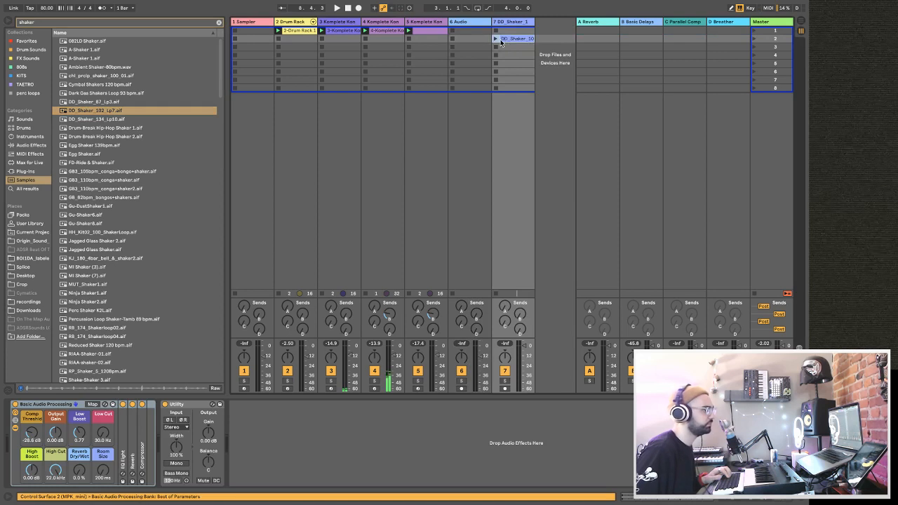
Bypass the Basic Audio Processing rack on the shaker track, launch the shaker clip and lower the track volume.
click(16, 404)
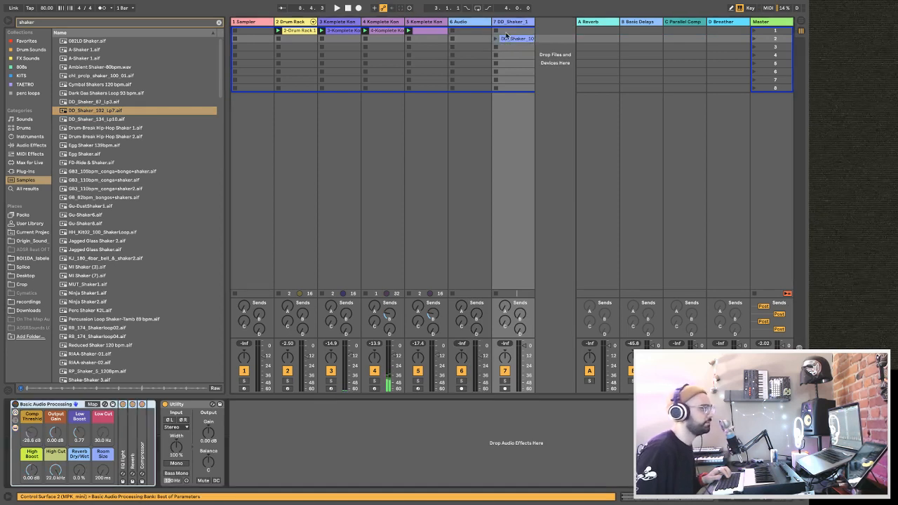
click(495, 39)
drag(525, 346, 524, 347)
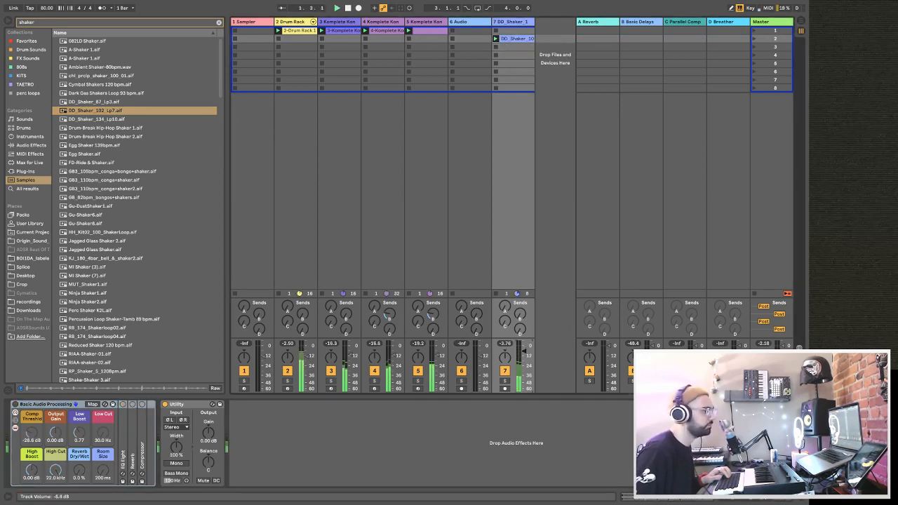
drag(524, 349, 524, 345)
Set the shaker clip's segment BPM to 102 with Warp on and relaunch it.
double_click(512, 39)
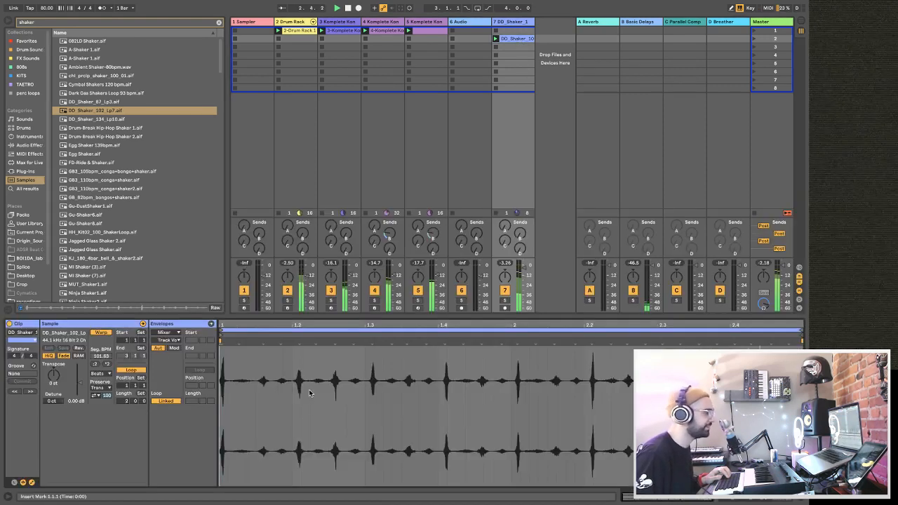
drag(226, 324, 235, 380)
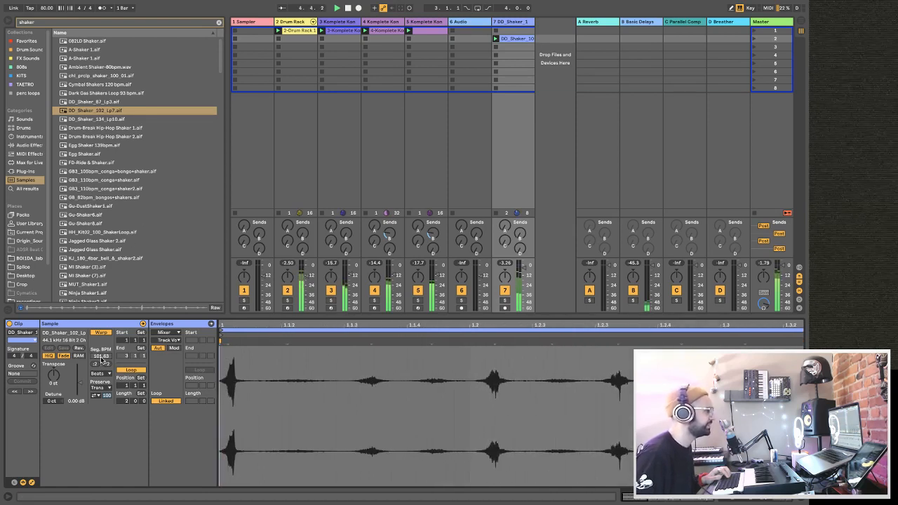
click(105, 334)
click(105, 334)
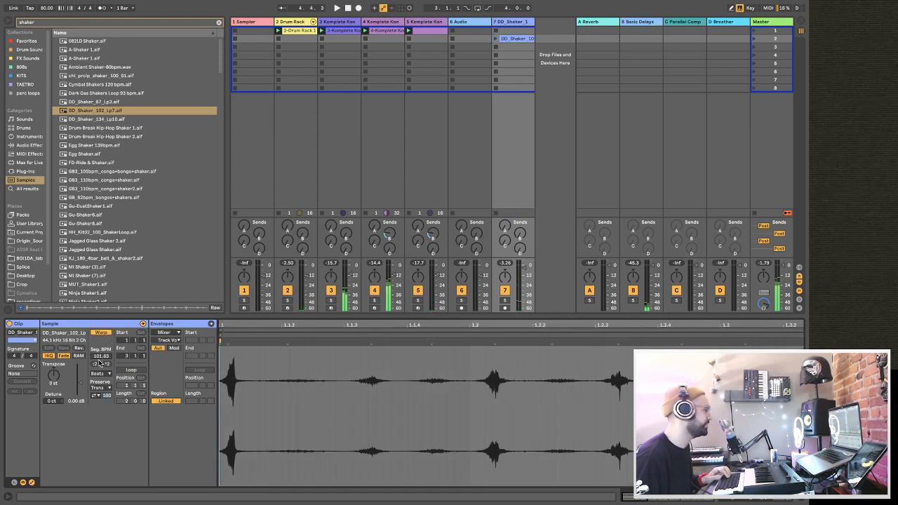
text(1)
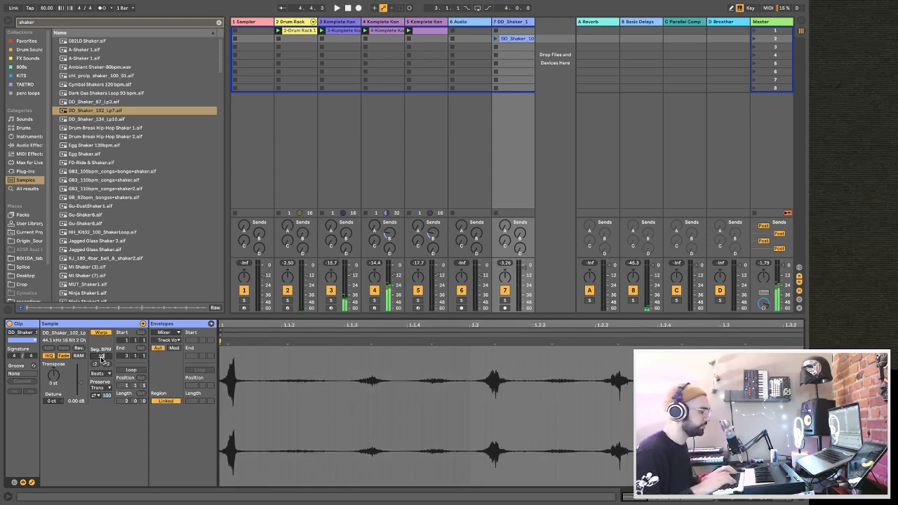
text(02)
key(Return)
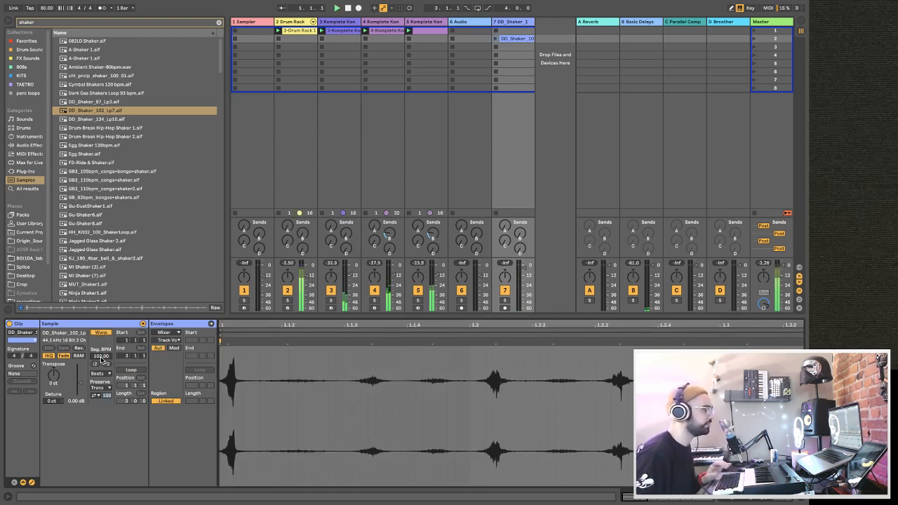
click(496, 39)
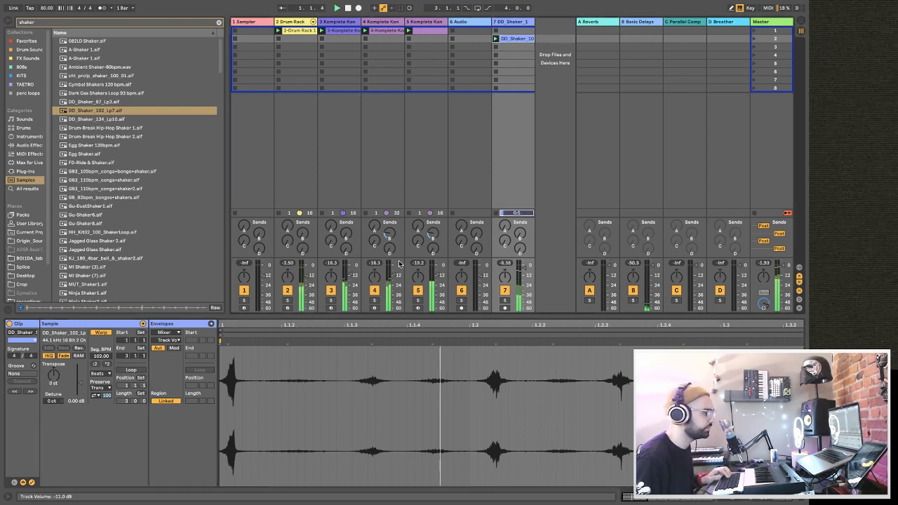
Place a warp marker on the shaker's first transient, align it to 1.1.1 and restart playback.
click(228, 377)
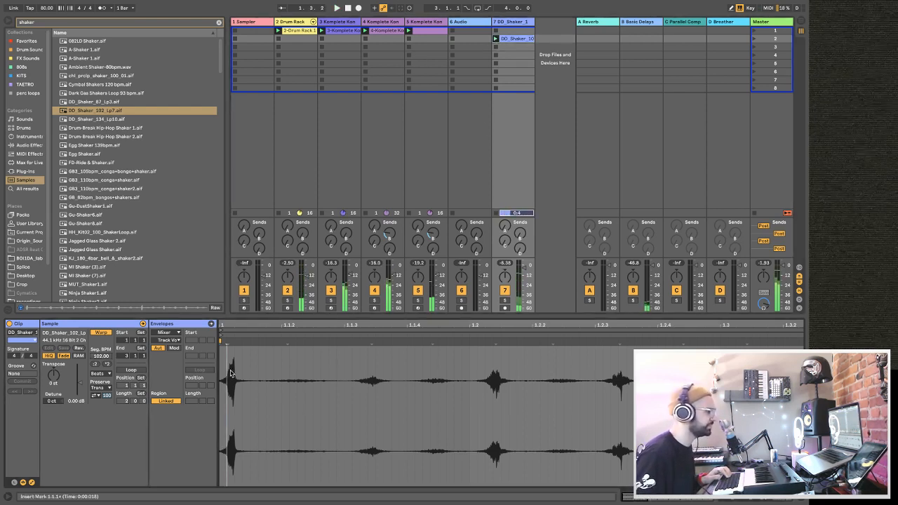
click(234, 369)
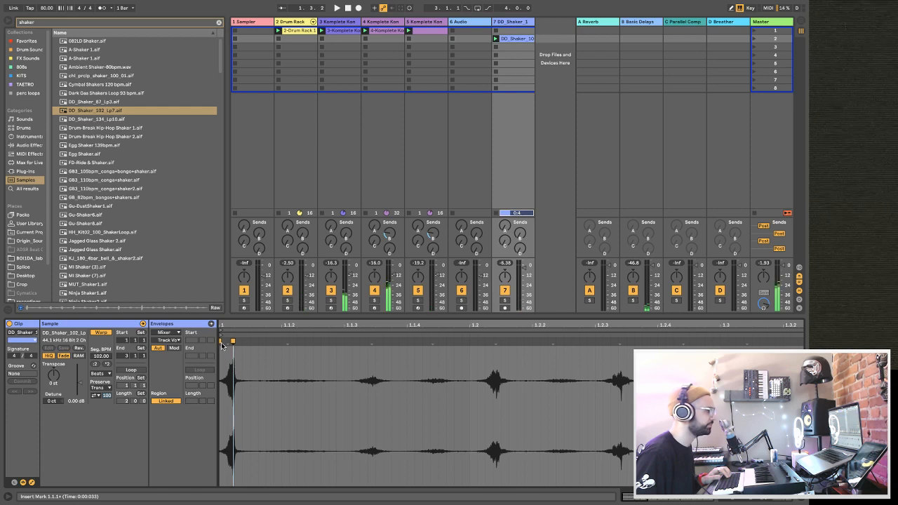
click(220, 342)
drag(232, 341, 225, 343)
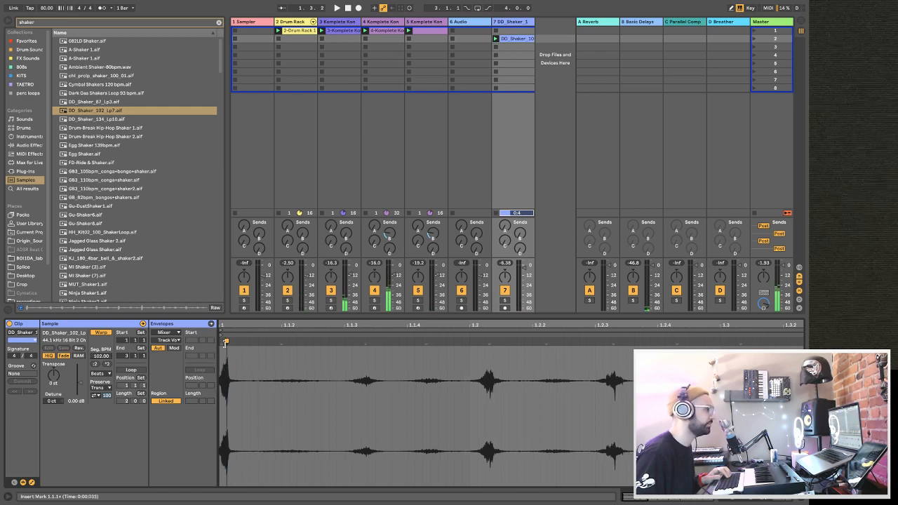
key(space)
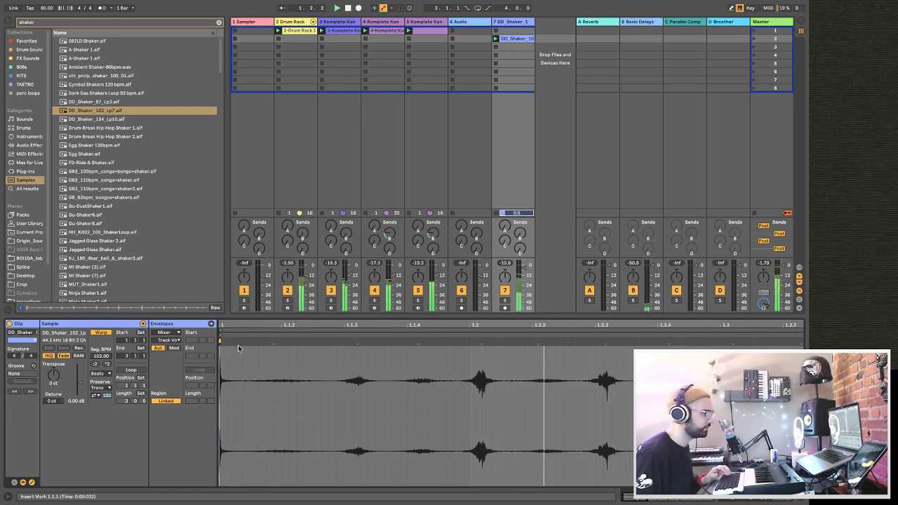
Shorten the shaker clip to one bar by ending it at 2.1.1, and launch it.
drag(270, 329, 239, 330)
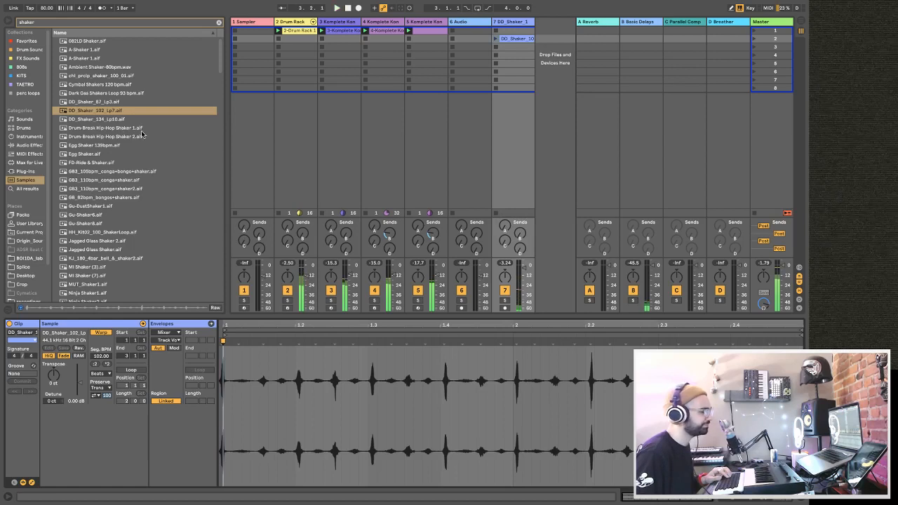
mouse_move(800, 333)
mouse_down()
mouse_move(432, 339)
mouse_move(513, 339)
mouse_up()
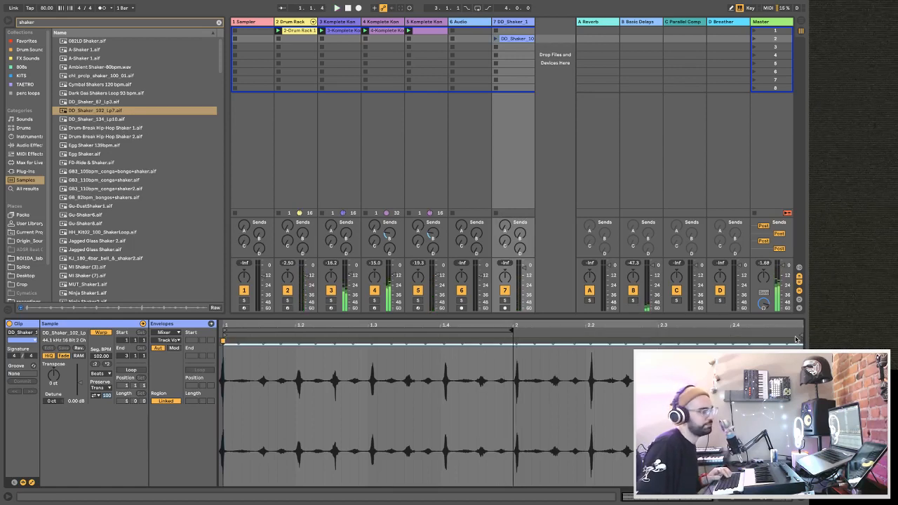
click(508, 41)
click(495, 39)
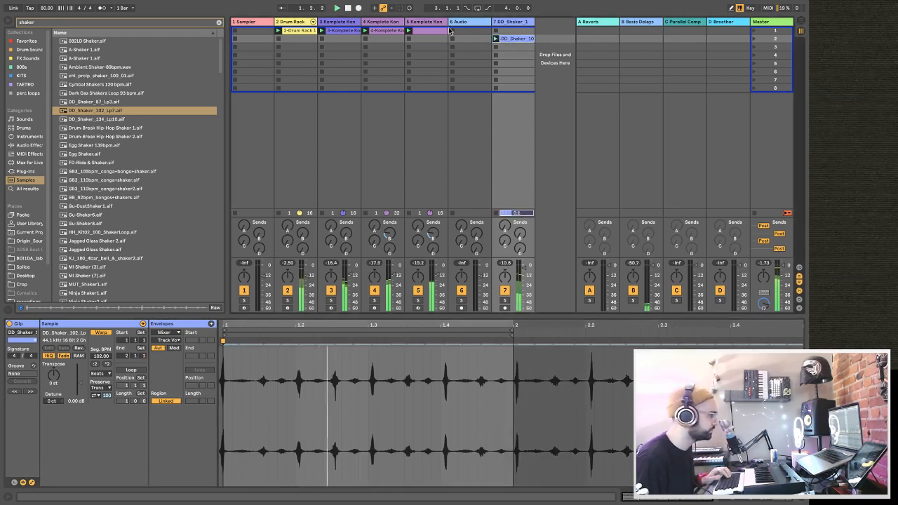
Copy the sidechained Compressor from track 4 to the end of the shaker track's device chain.
click(384, 21)
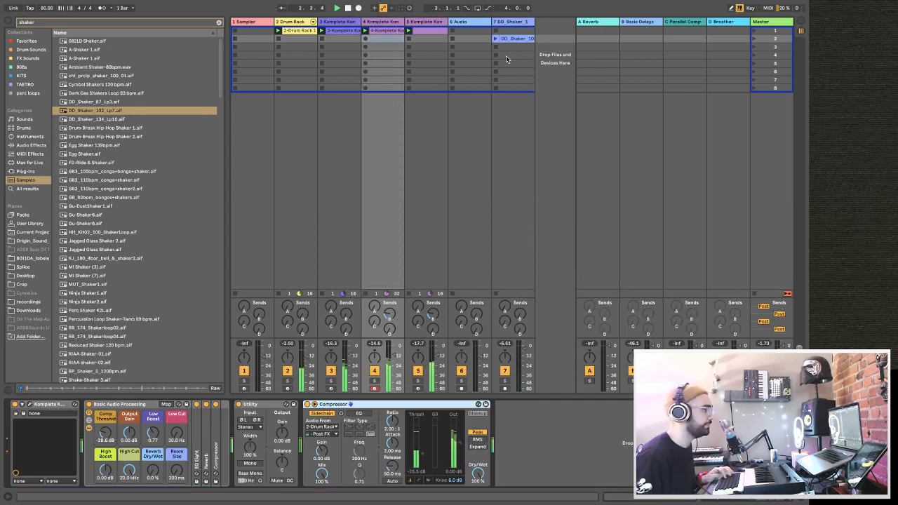
double_click(494, 40)
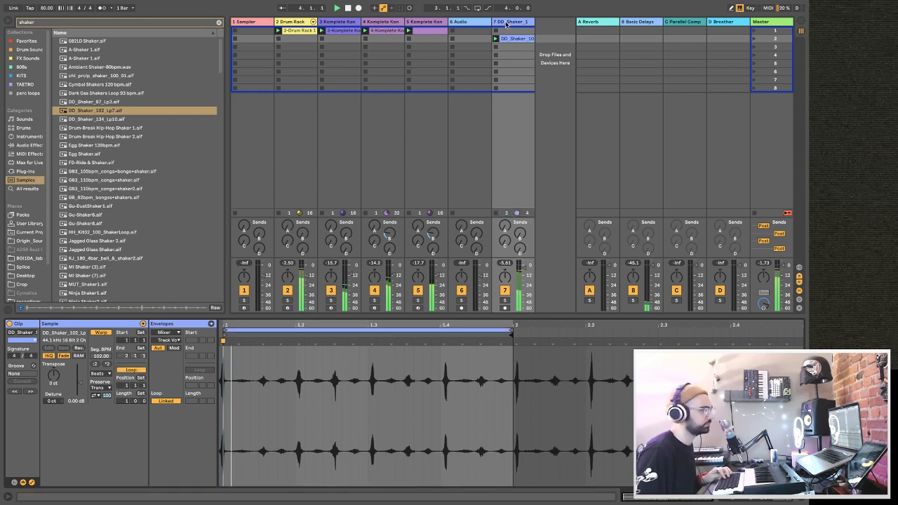
click(503, 55)
click(409, 430)
key(super+v)
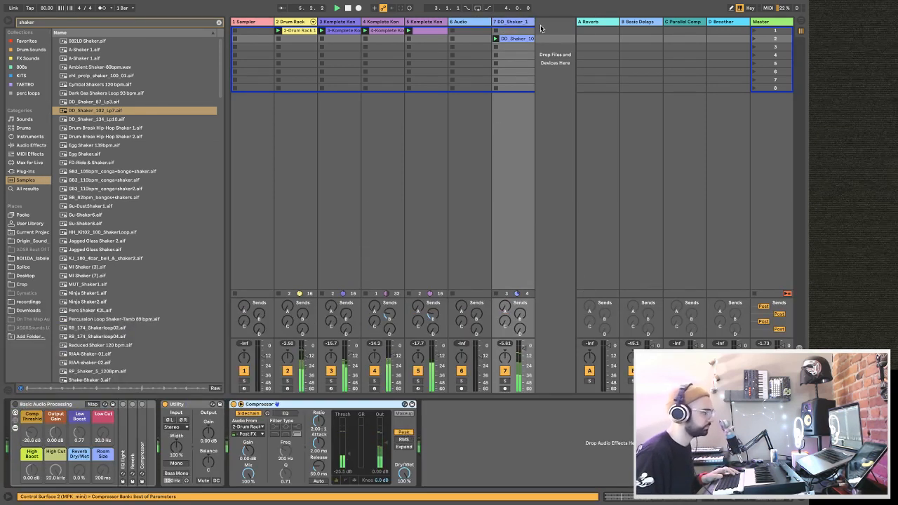
Move the shaker clip's loop start to 1.2.1, and transpose the clip -4 st in Tones warp mode.
double_click(517, 38)
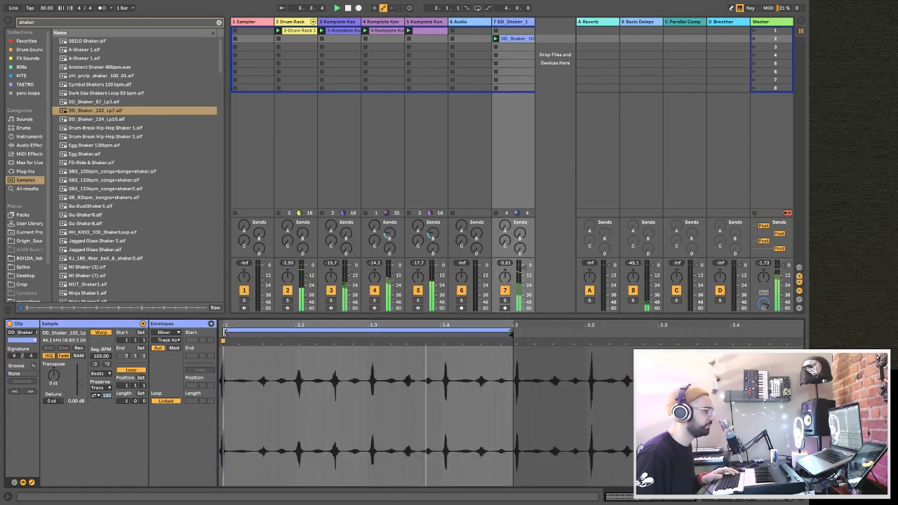
drag(223, 334, 296, 334)
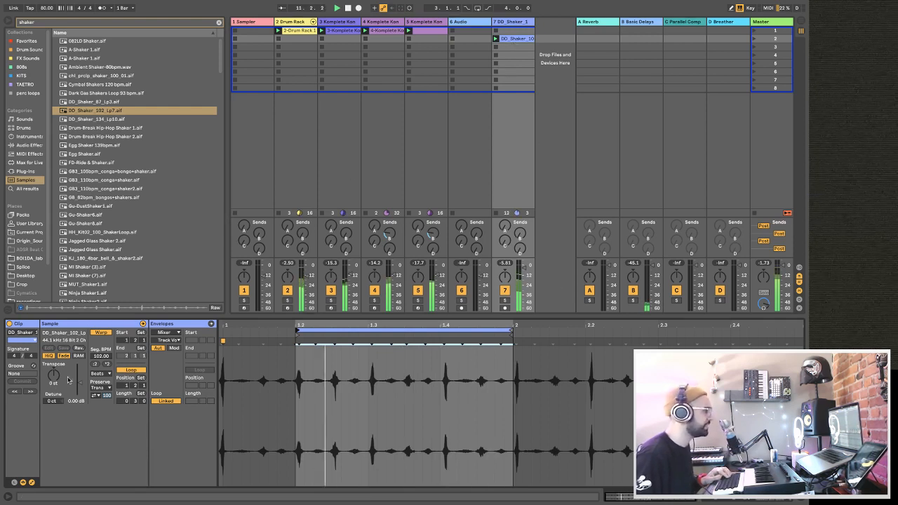
click(101, 373)
click(103, 383)
drag(45, 380, 45, 391)
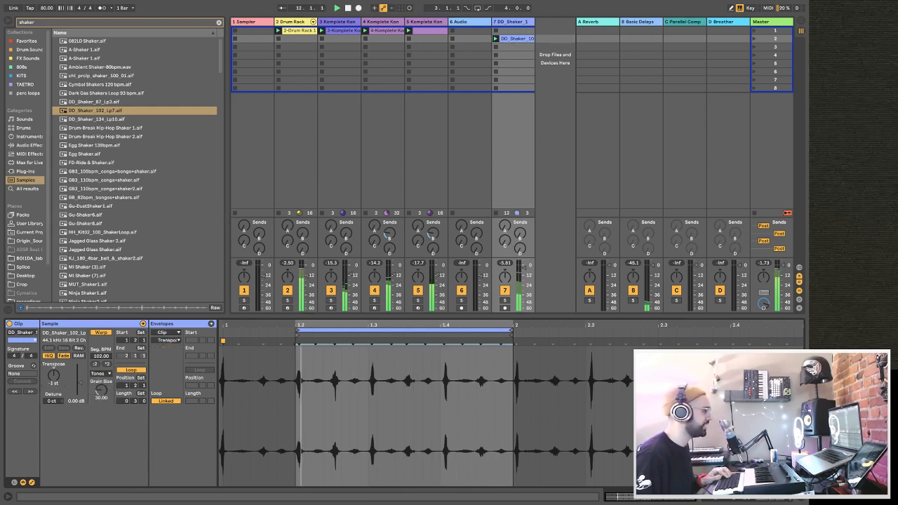
click(518, 279)
Add warp markers around 1.4.4 and bar 2 of the shaker clip and shift the second slightly past the loop end.
drag(518, 327, 515, 381)
click(504, 383)
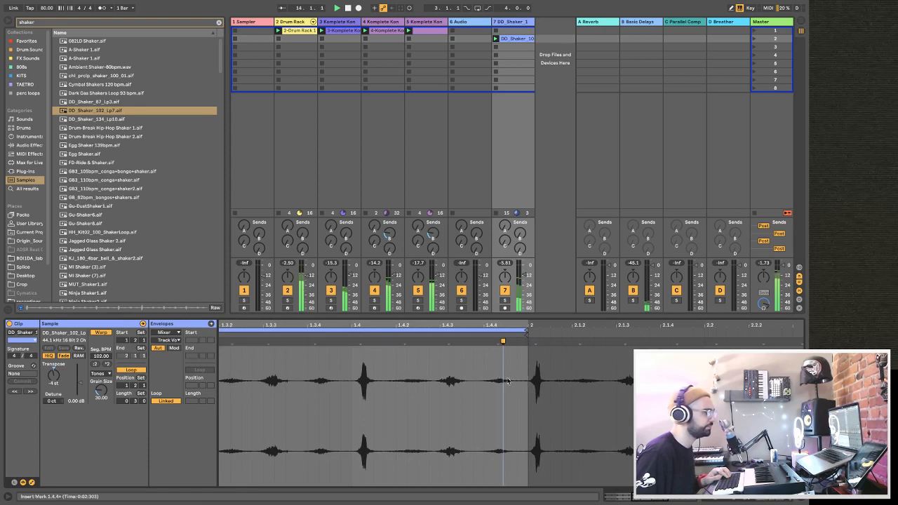
double_click(529, 381)
drag(529, 341, 540, 342)
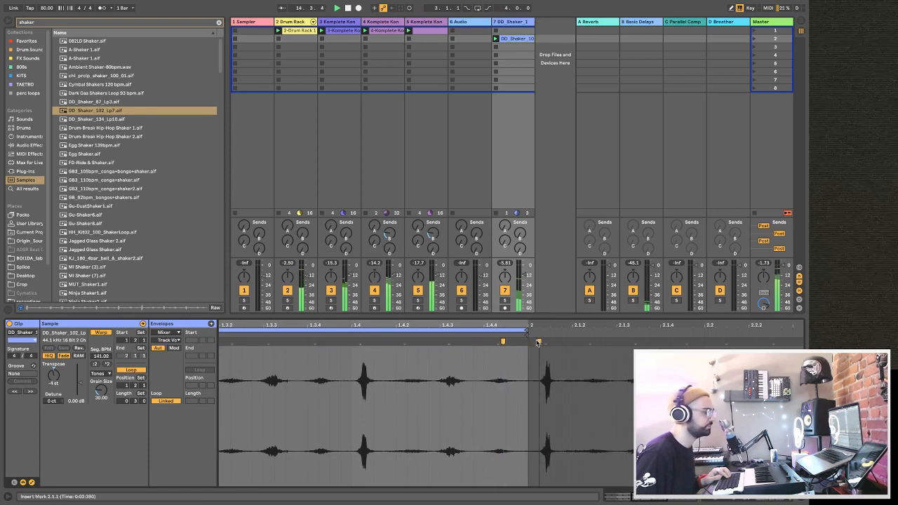
drag(423, 325, 532, 308)
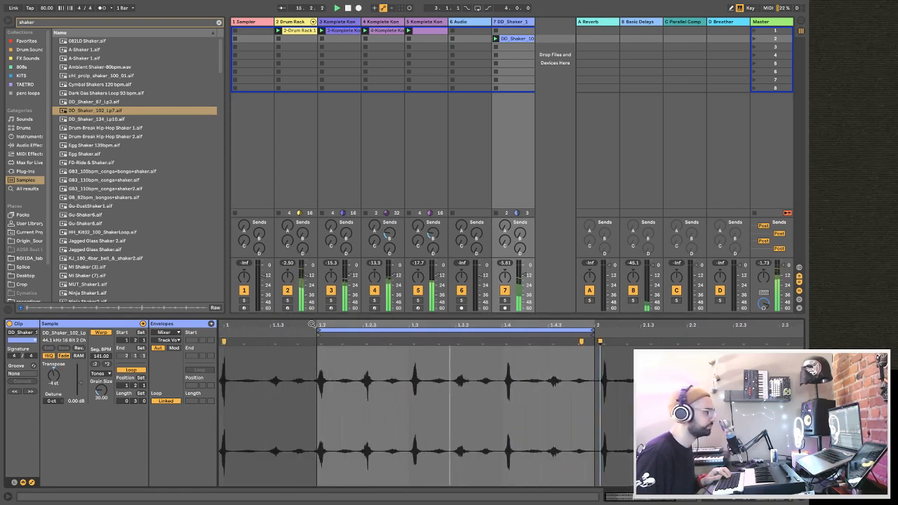
Add a warp marker at the shaker's loop start, align it to 1.2.1, and adjust the shaker track's volume.
drag(314, 326, 319, 354)
click(329, 381)
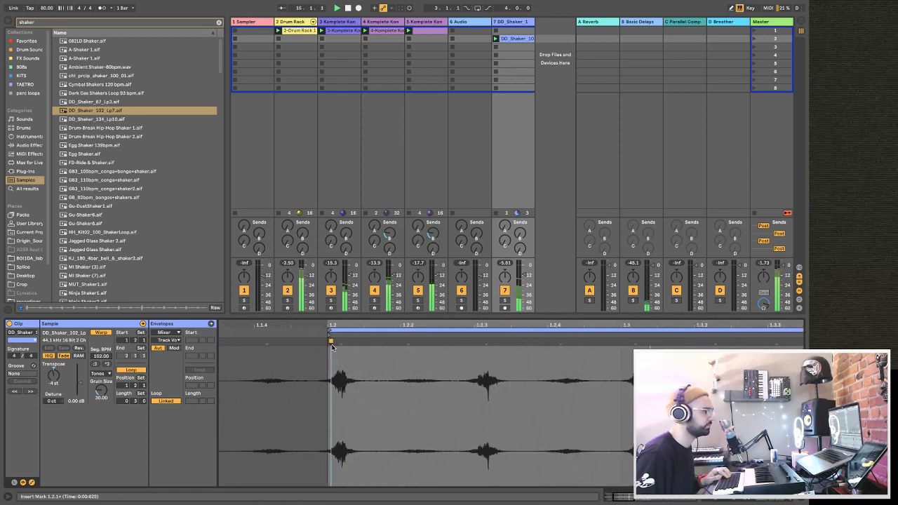
drag(331, 341, 327, 342)
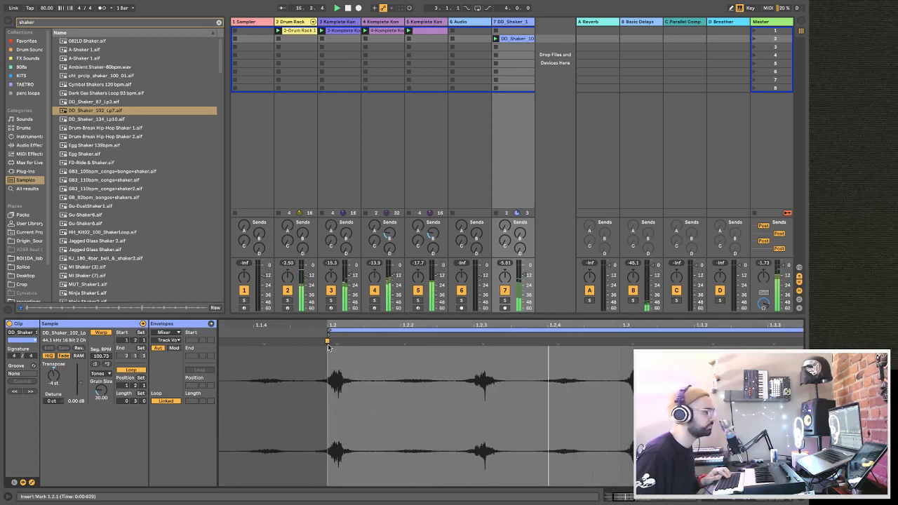
drag(458, 323, 327, 316)
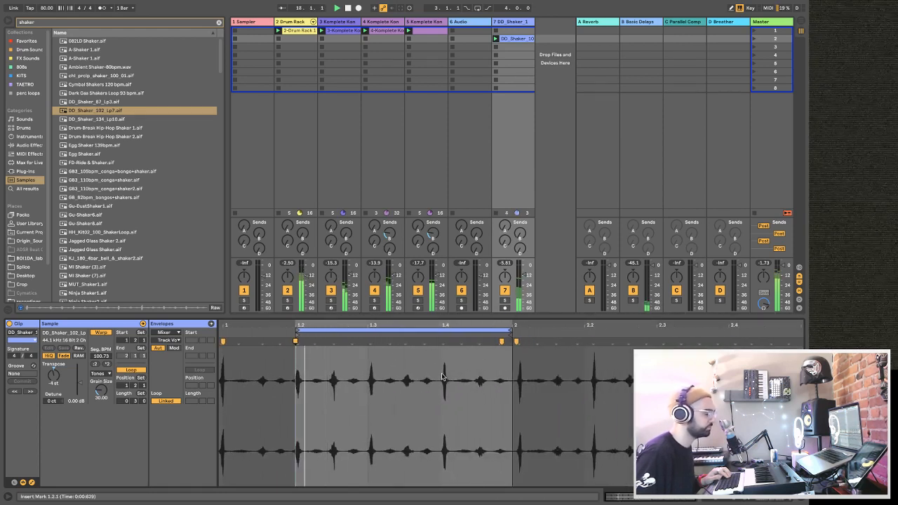
drag(528, 284, 524, 273)
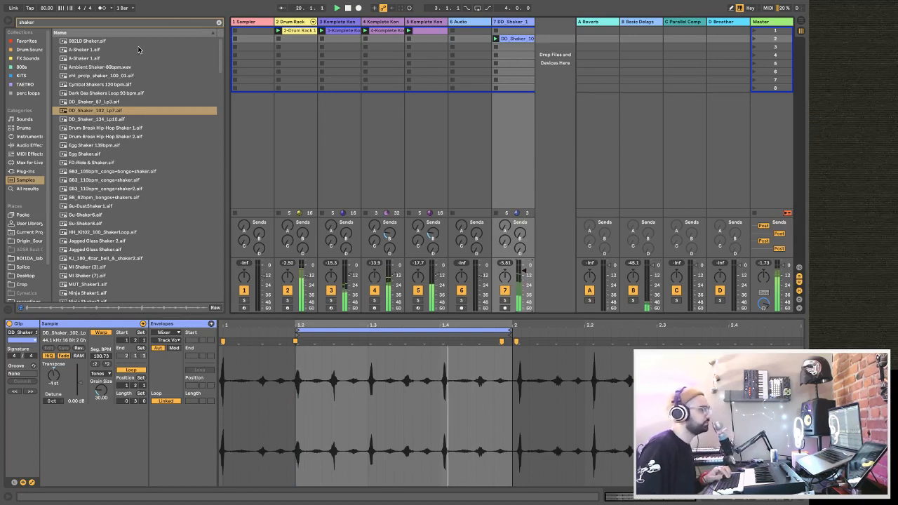
Show the Drum Rack track's devices and search the Splice folder for "perc".
click(295, 22)
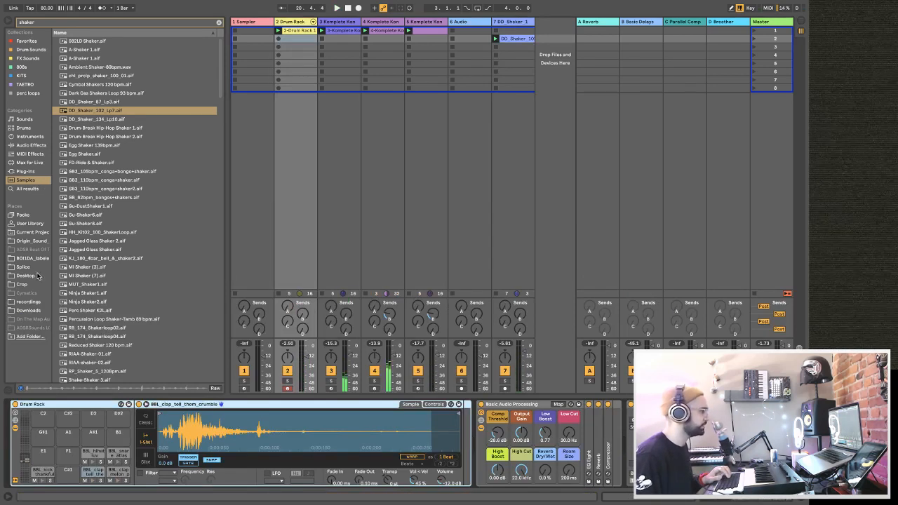
click(28, 268)
click(73, 26)
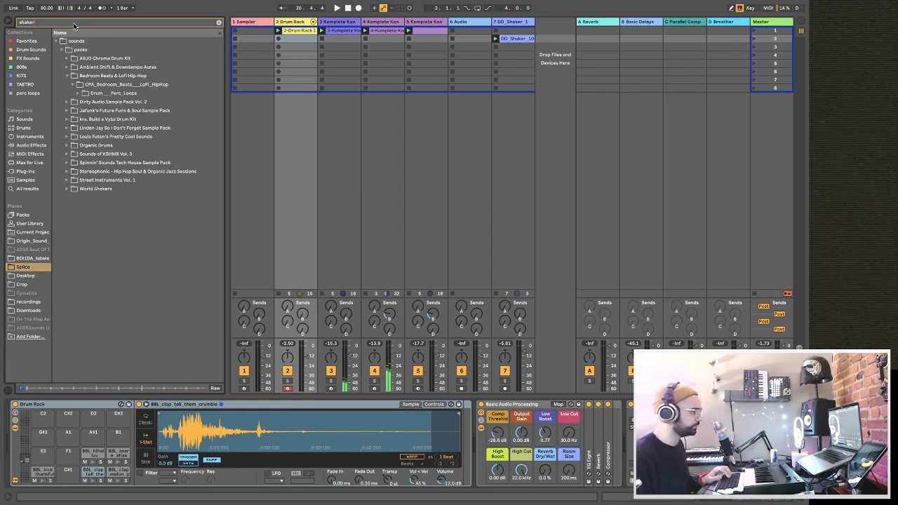
click(218, 24)
text(perc)
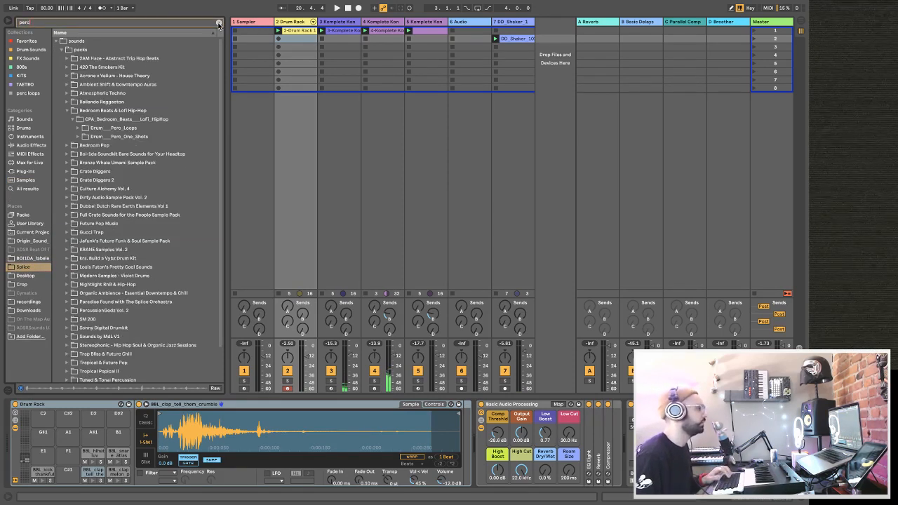
Audition the tech perc one-shot in the Acrona x Vellum - House Theory pack.
click(66, 76)
click(73, 85)
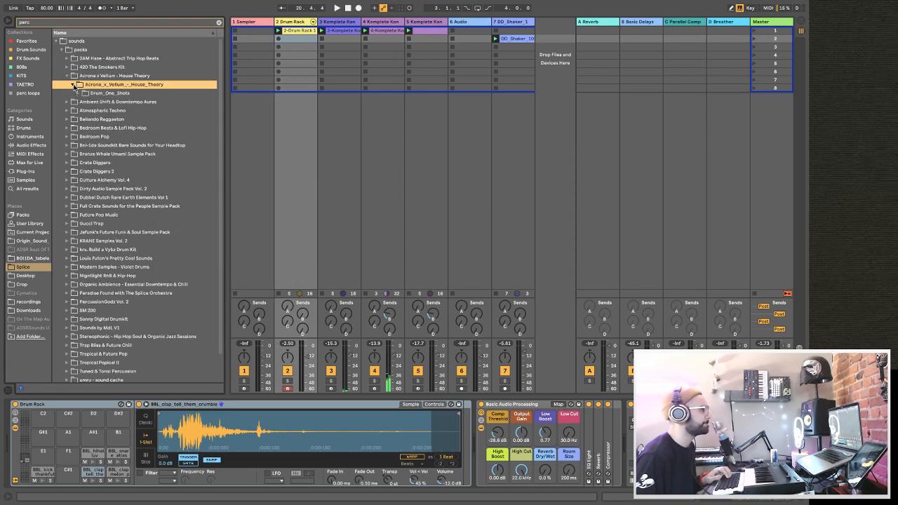
click(78, 93)
click(84, 102)
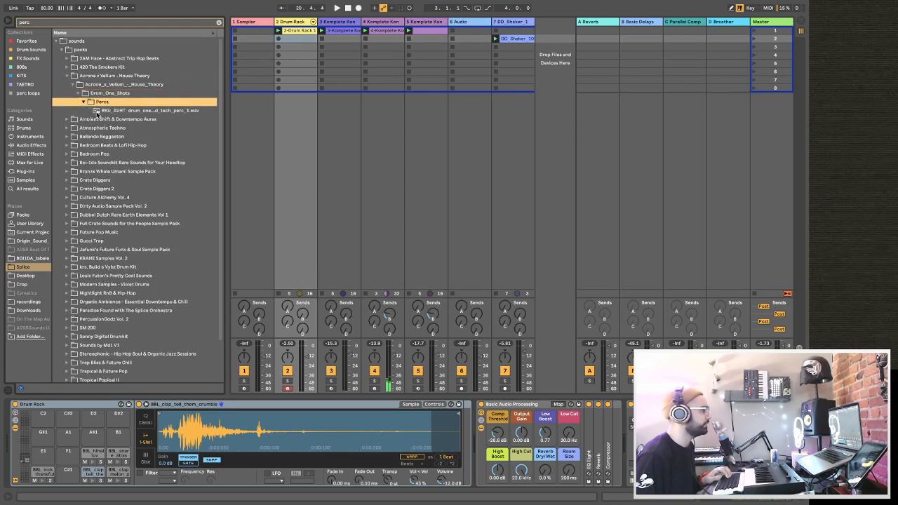
click(106, 111)
Audition PMBR_Drum_Fill_90_Little_One.wav from the Bailando Reggaeton pack and load it onto the Drum Rack's G#1 pad.
click(68, 139)
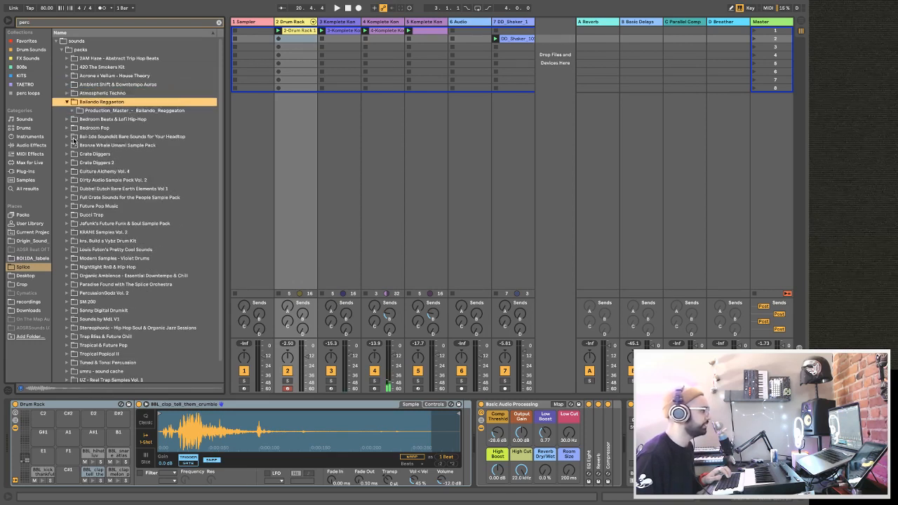
click(74, 111)
click(78, 119)
click(84, 127)
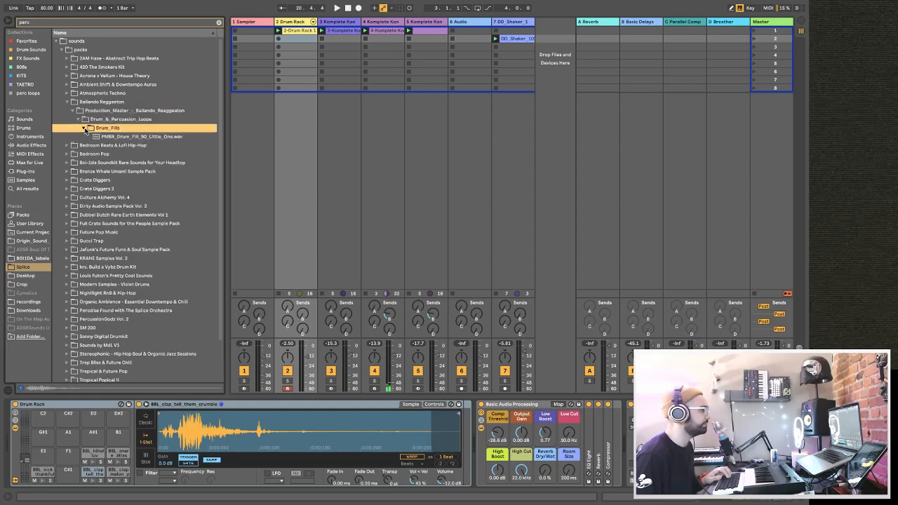
click(112, 137)
scroll(111, 138, down, 1)
click(292, 24)
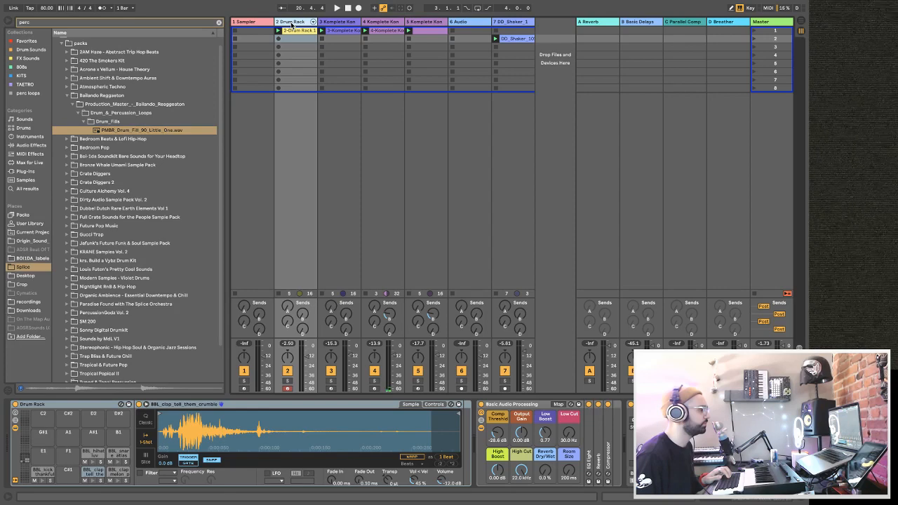
click(127, 130)
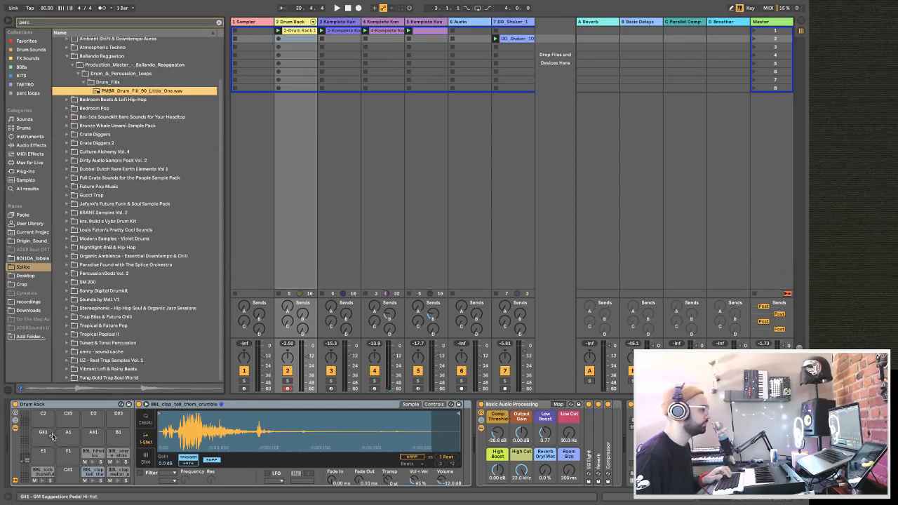
drag(134, 91, 49, 434)
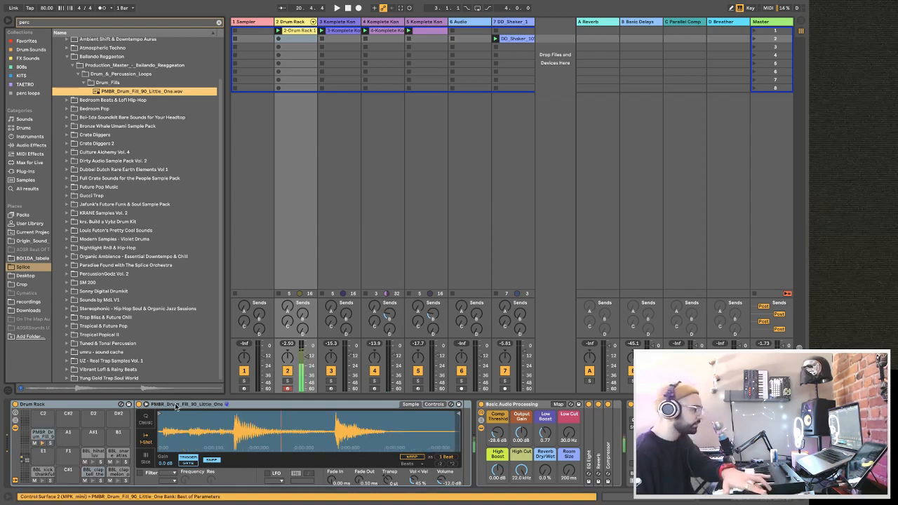
Trim the G#1 pad's drum fill sample to its middle hit and copy the pad to A1.
drag(161, 410, 235, 406)
drag(457, 417, 325, 424)
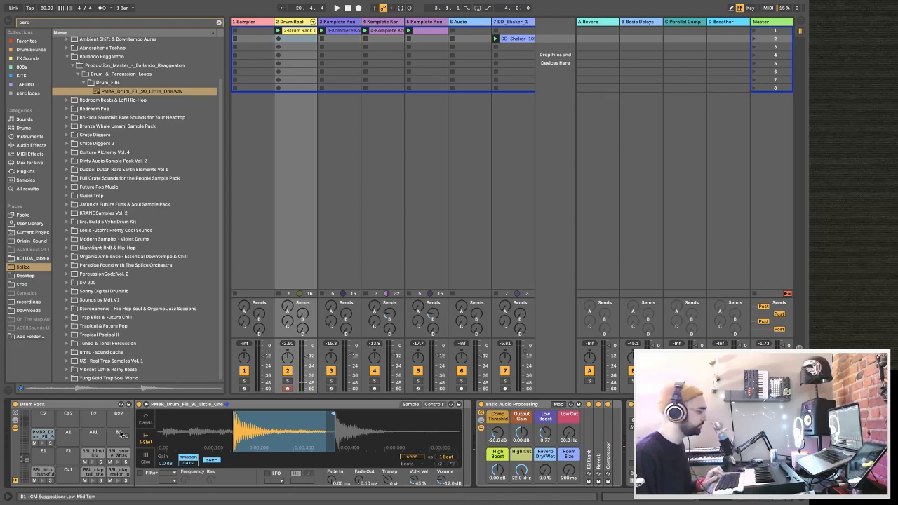
drag(51, 447, 64, 435)
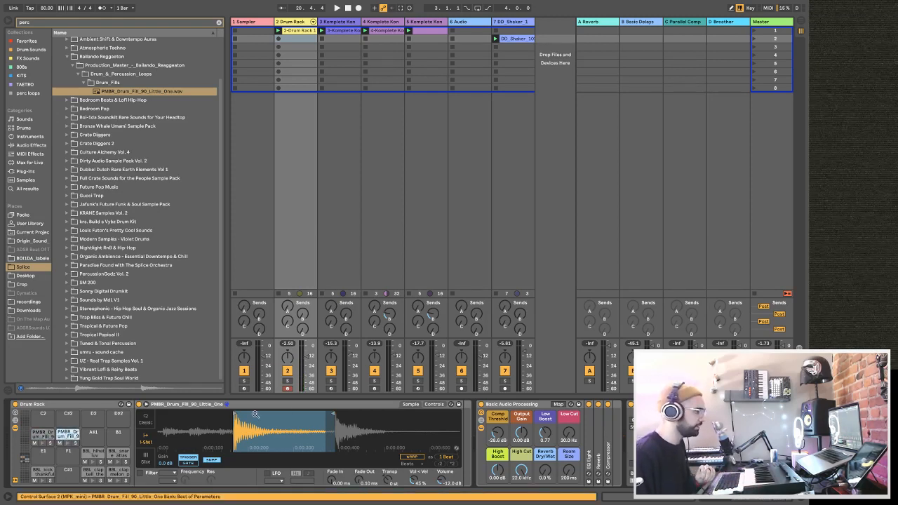
Trim the A1 pad's drum fill sample to its final hit and start playback of the beat.
drag(333, 414, 459, 414)
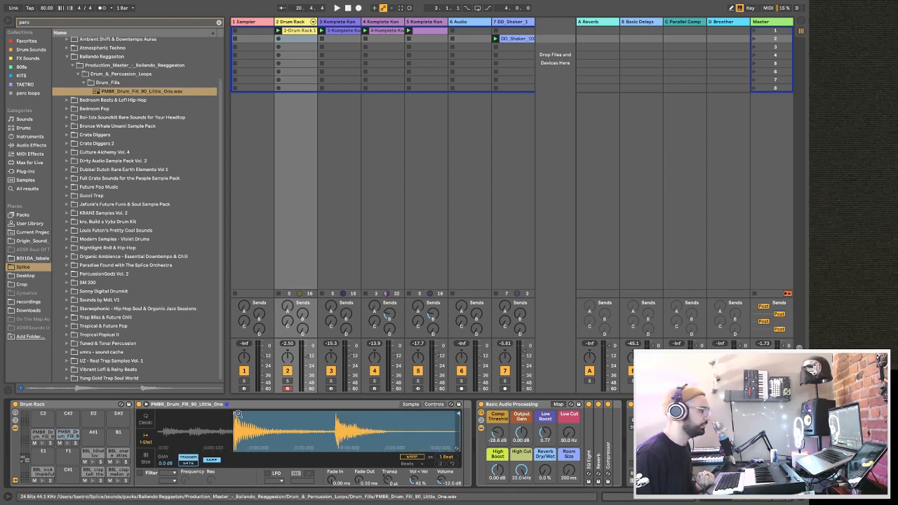
drag(235, 412, 338, 409)
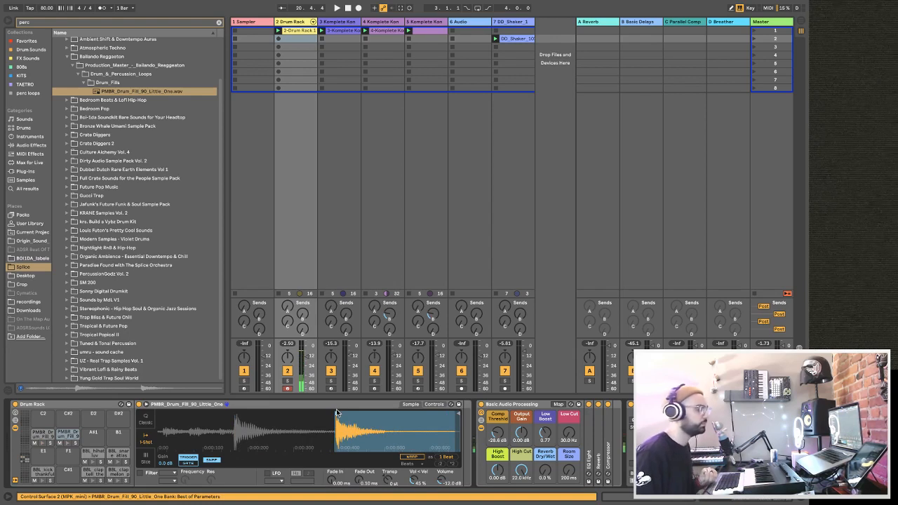
key(space)
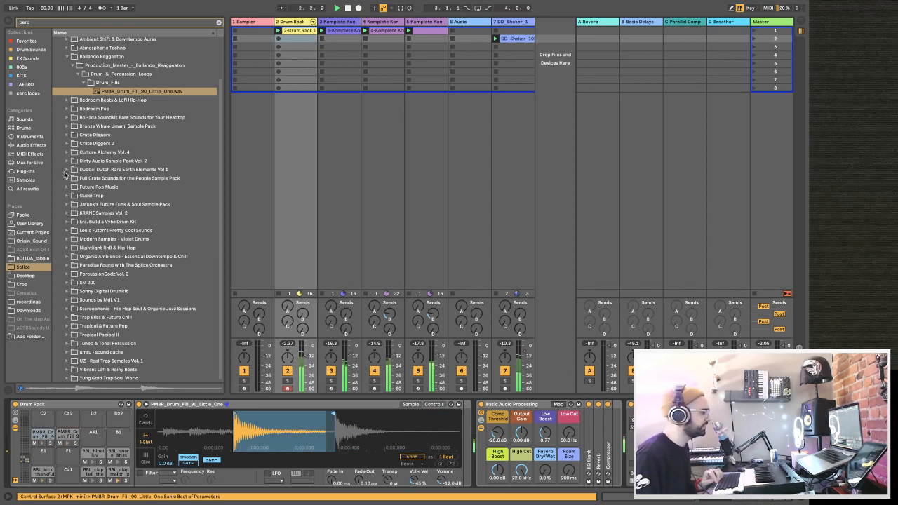
Audition the noise perc loop in KRANE Samples Vol. 2 and look through the Modern Samples - Violet Drums folders.
click(68, 213)
click(72, 222)
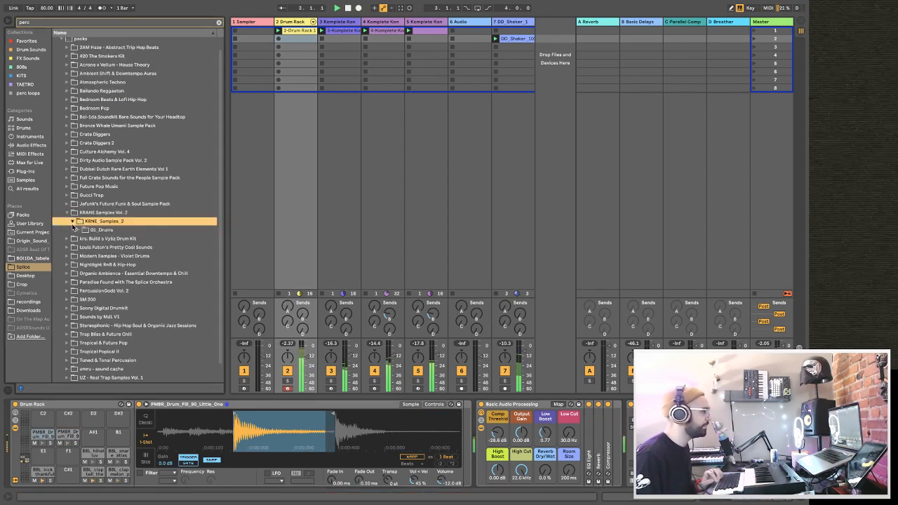
click(77, 230)
click(82, 239)
click(107, 251)
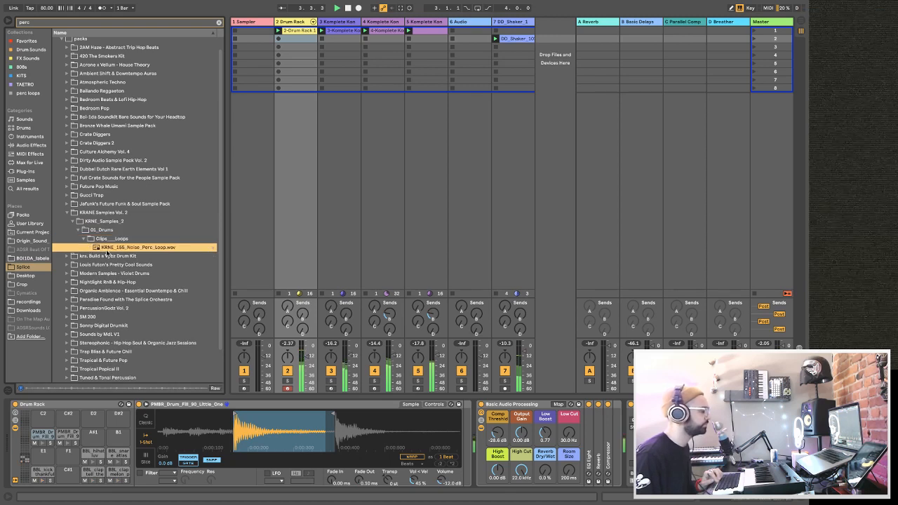
scroll(118, 260, up, 1)
click(68, 285)
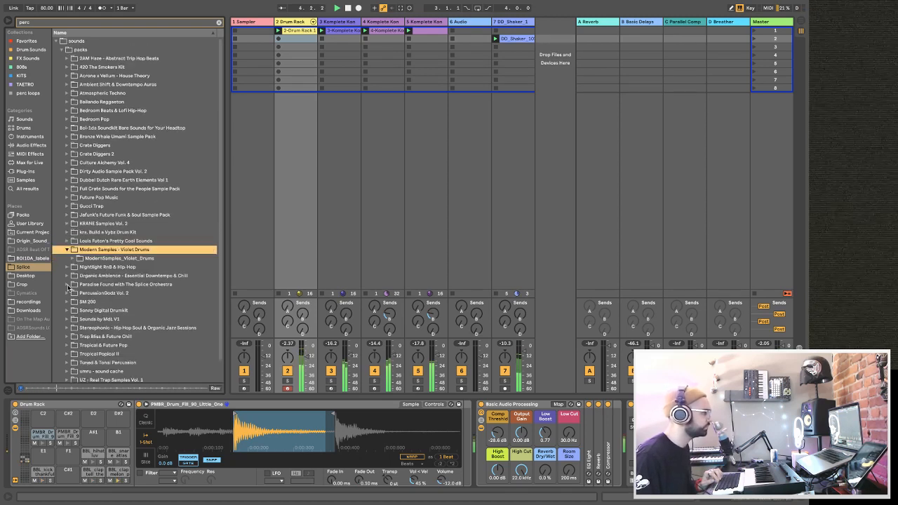
click(73, 258)
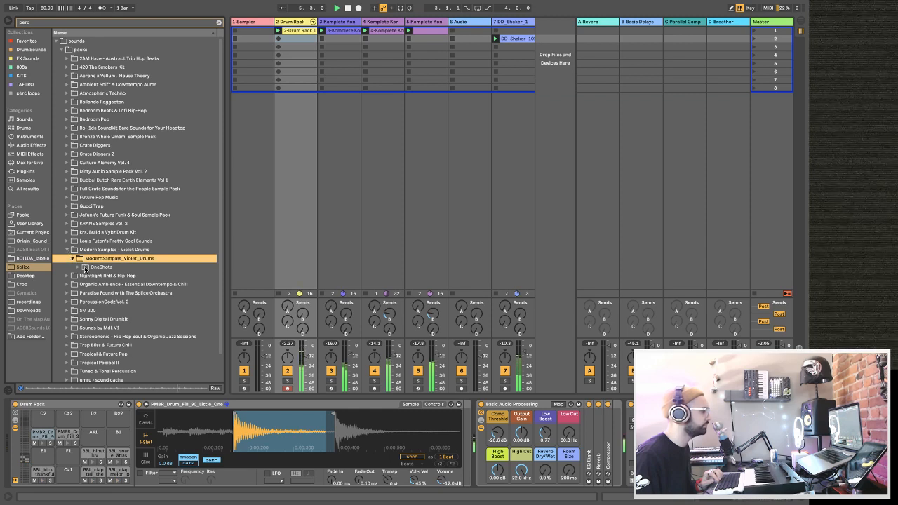
click(66, 251)
click(70, 258)
click(68, 251)
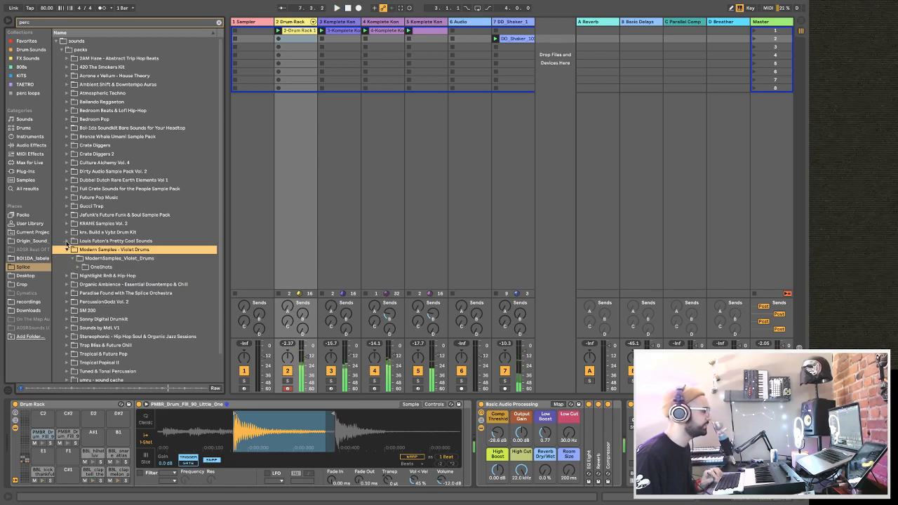
Compare the two LF_percussion loops in Louis Futon's Pretty Cool Sounds against the playing beat.
click(67, 241)
click(73, 250)
click(78, 259)
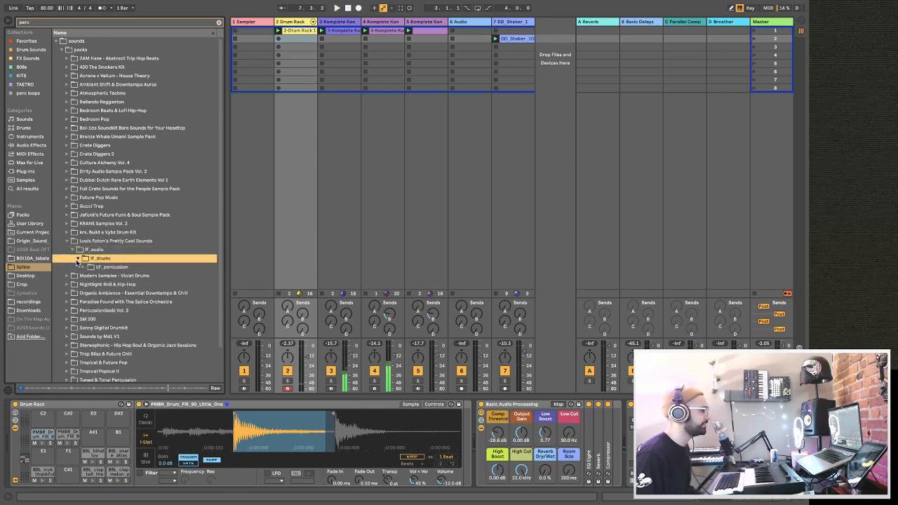
click(83, 267)
click(106, 277)
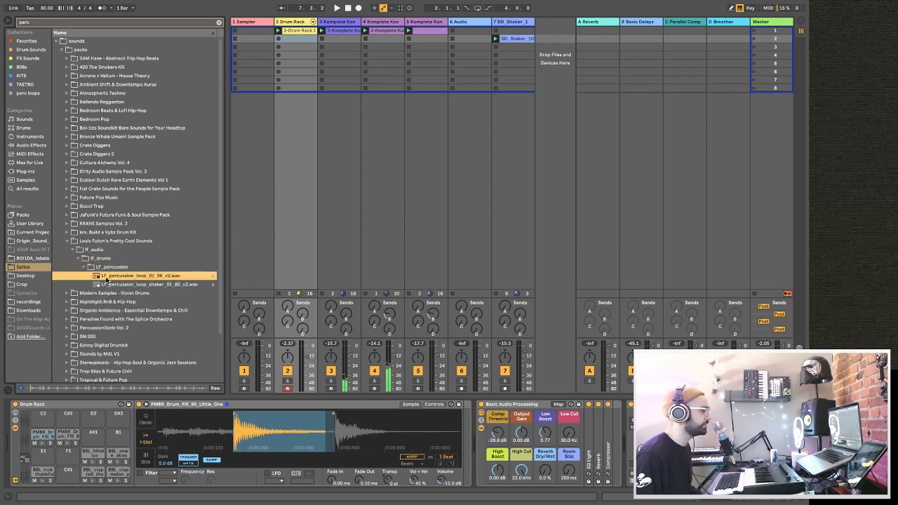
click(107, 284)
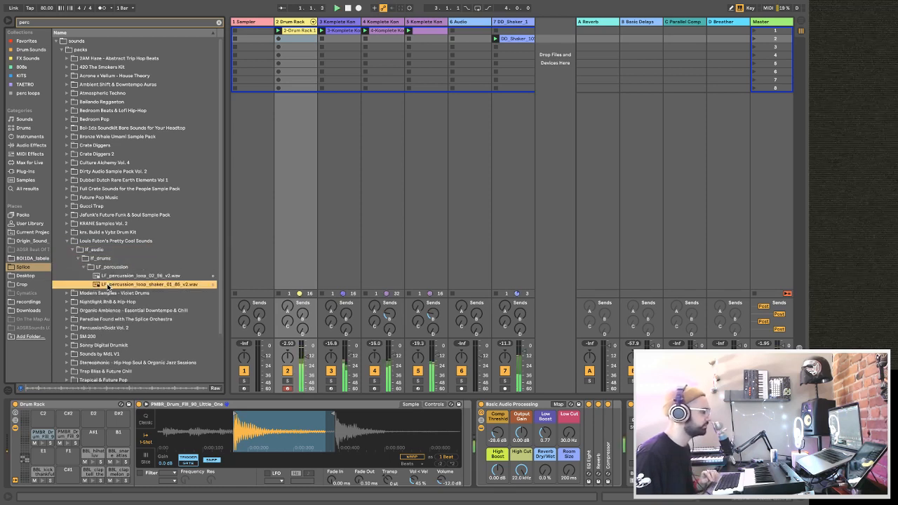
click(111, 277)
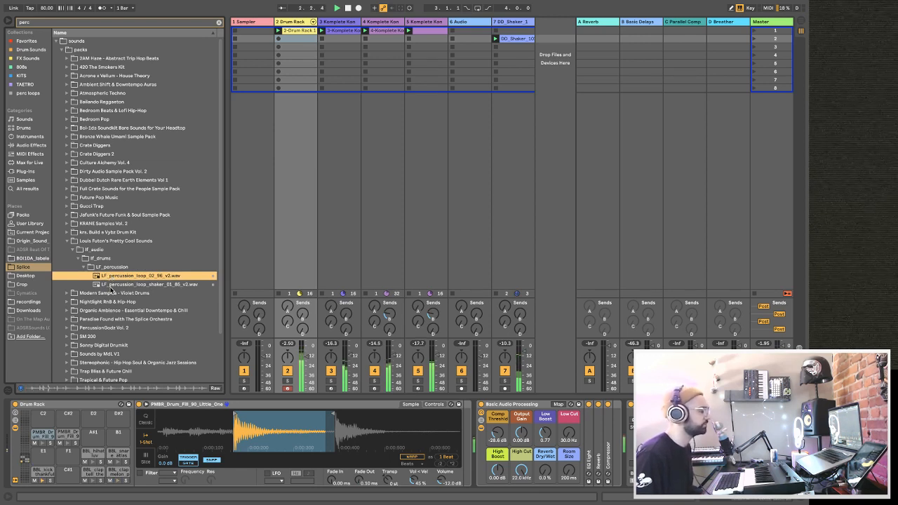
click(110, 285)
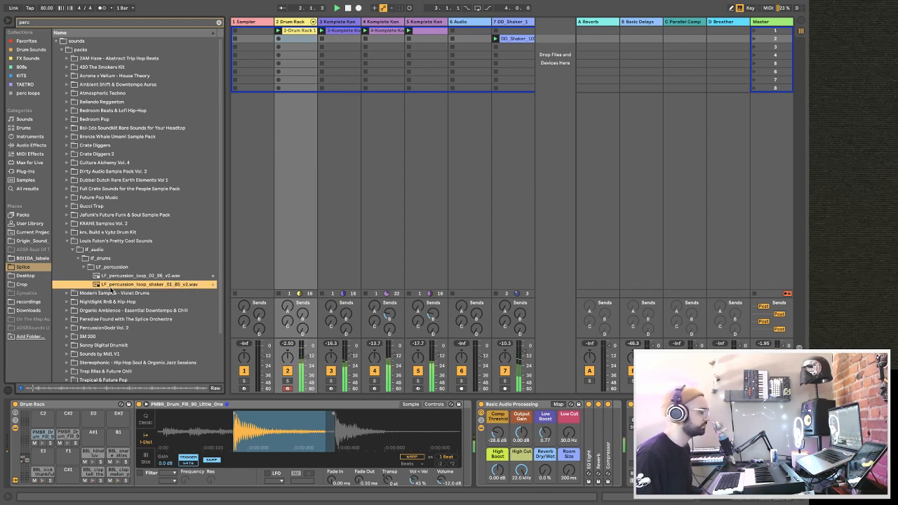
click(112, 277)
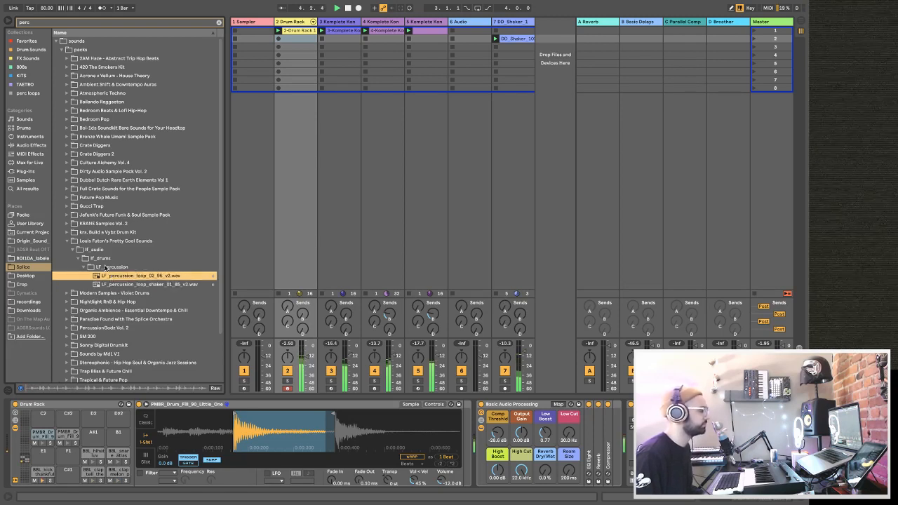
Find Perc_Nice.wav among the Gucci Trap one-shots and load it onto the Drum Rack's A#1 pad.
click(68, 206)
click(73, 216)
click(79, 223)
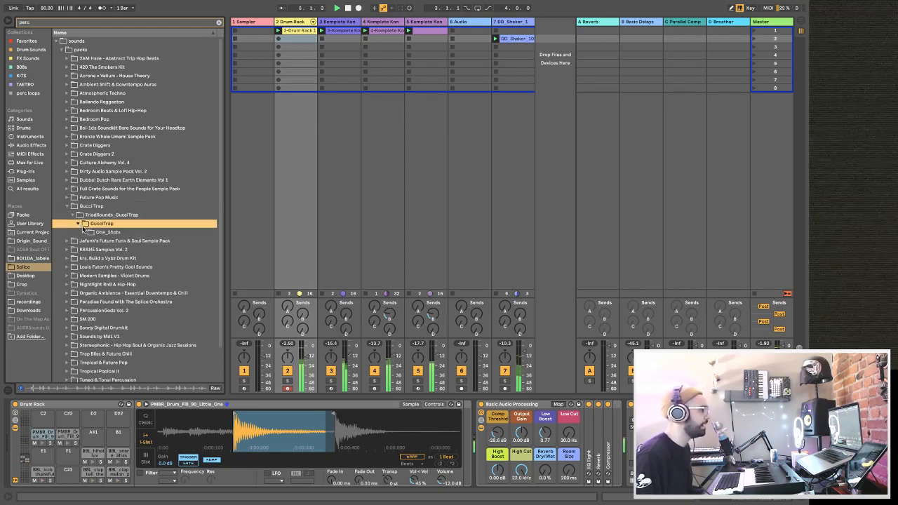
click(83, 232)
click(89, 240)
click(88, 241)
click(105, 250)
drag(105, 251, 95, 439)
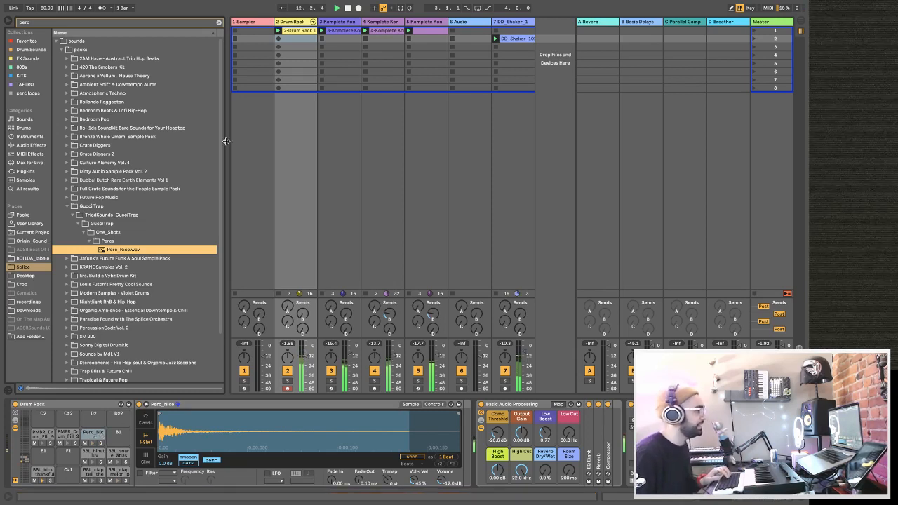
click(306, 31)
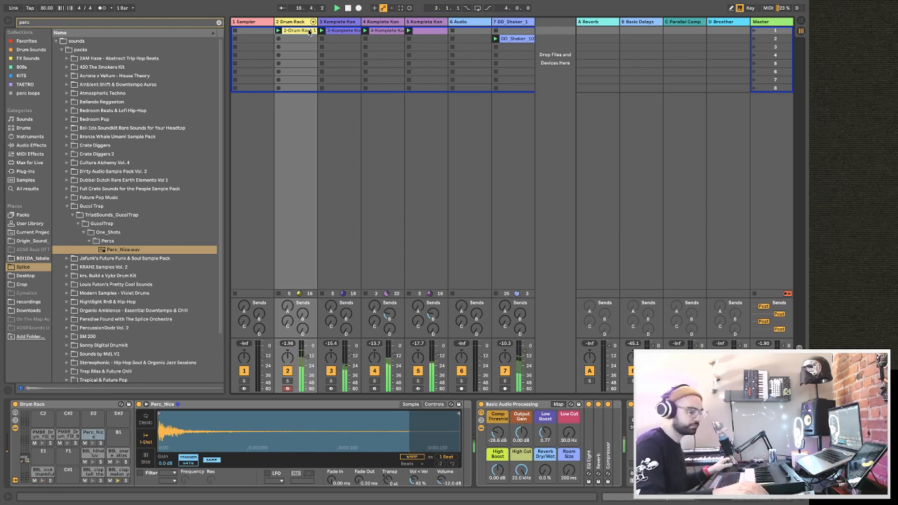
Audition the tribal percussion drum loop in the SM 200 pack.
click(70, 339)
click(73, 283)
click(76, 293)
click(83, 301)
click(100, 309)
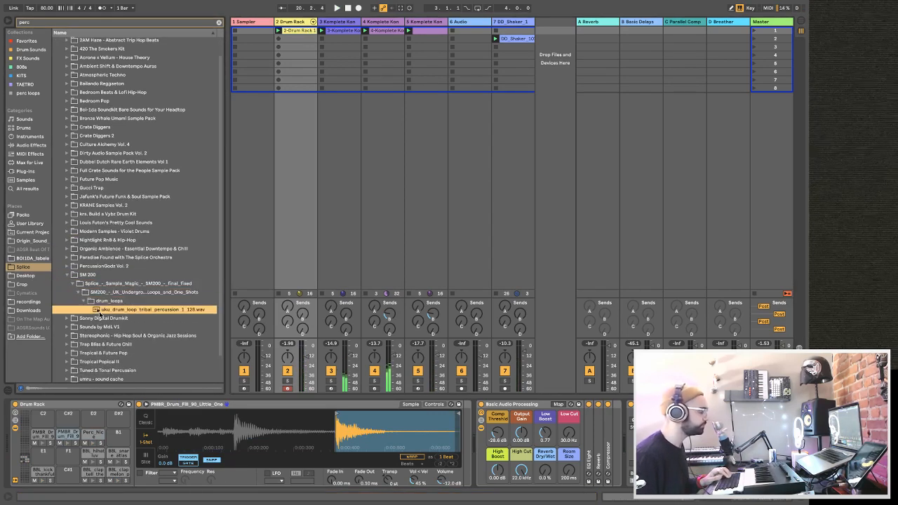
Audition the shaker percussion loop in the Stereophonic - Hip Hop Soul & Organic Jazz Sessions pack.
scroll(67, 317, down, 2)
click(67, 309)
click(72, 316)
click(78, 326)
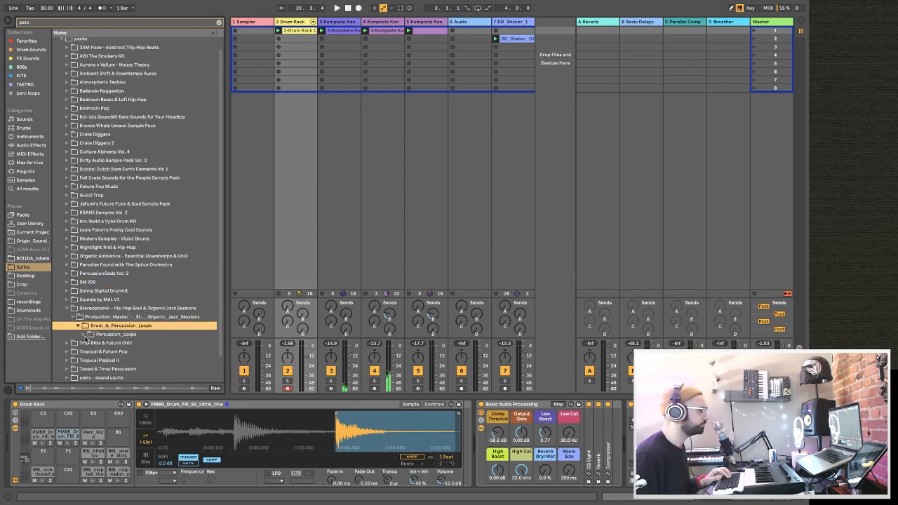
click(85, 335)
click(94, 343)
scroll(93, 344, down, 2)
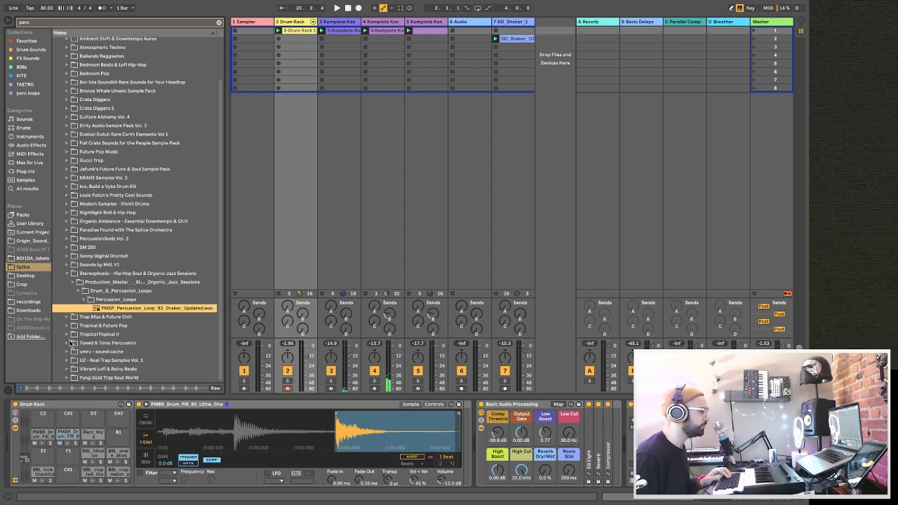
Compare the hard E5 and soft A6 Angklung clack samples in the Tuned & Tonal Percussion pack.
click(68, 343)
click(72, 353)
scroll(73, 353, down, 1)
click(76, 343)
scroll(75, 345, down, 1)
click(115, 338)
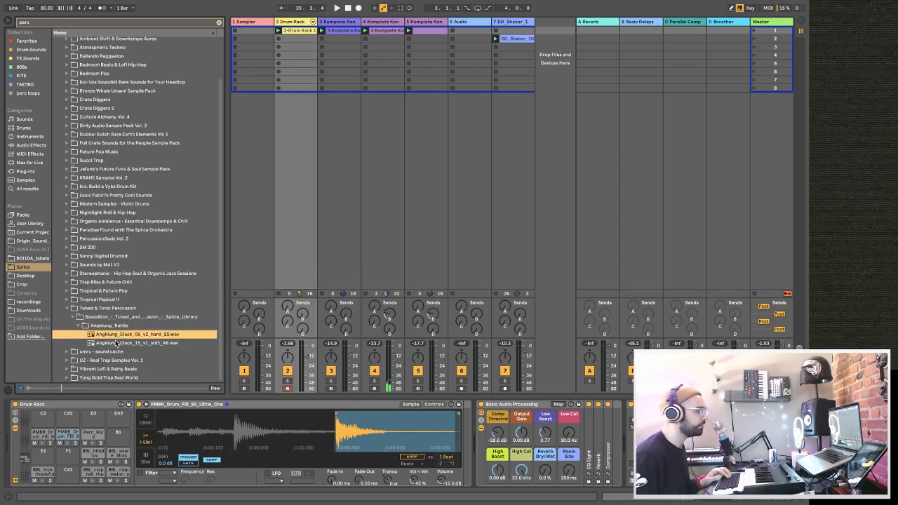
click(115, 342)
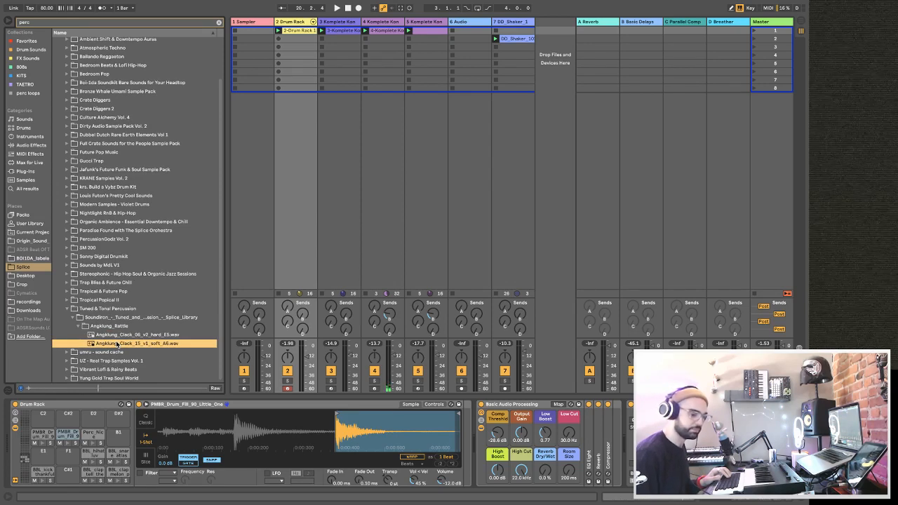
click(117, 337)
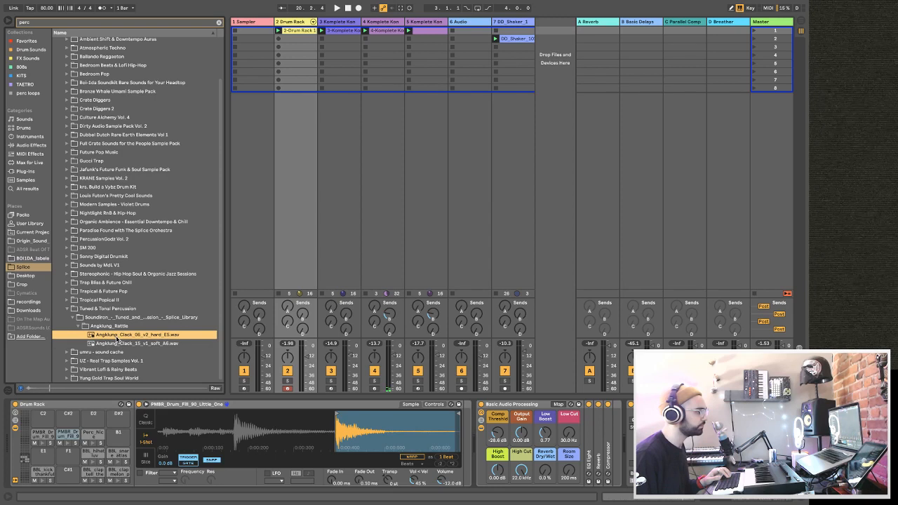
Load the hard E5 Angklung clack onto the Drum Rack's B1 pad and the soft A6 clack onto the A1 pad.
drag(116, 338, 113, 440)
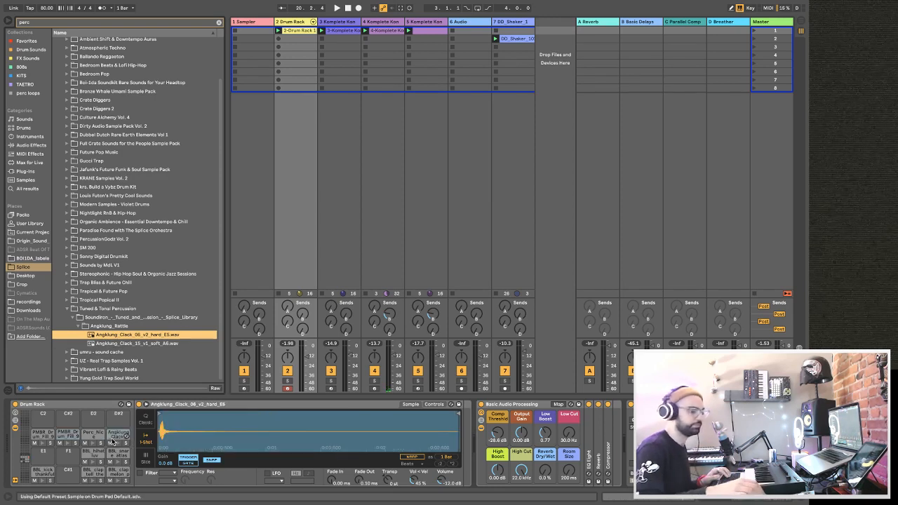
click(106, 343)
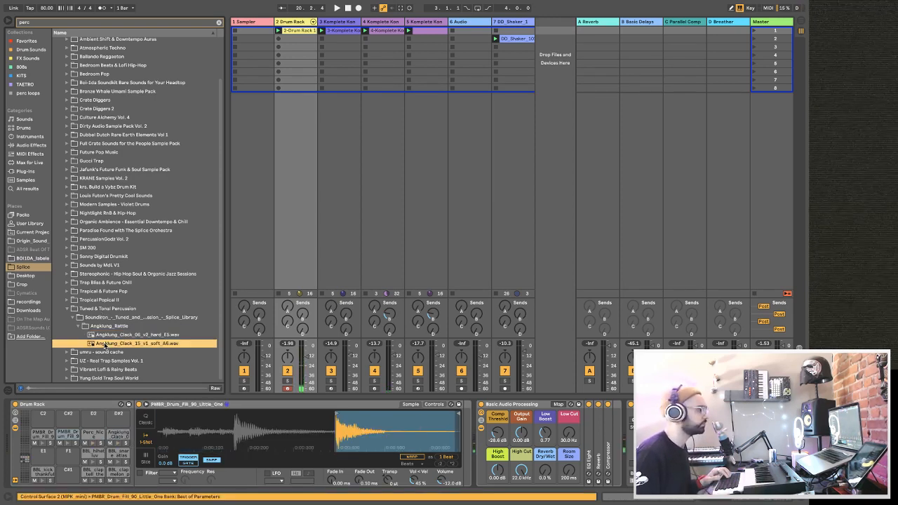
drag(102, 346, 73, 438)
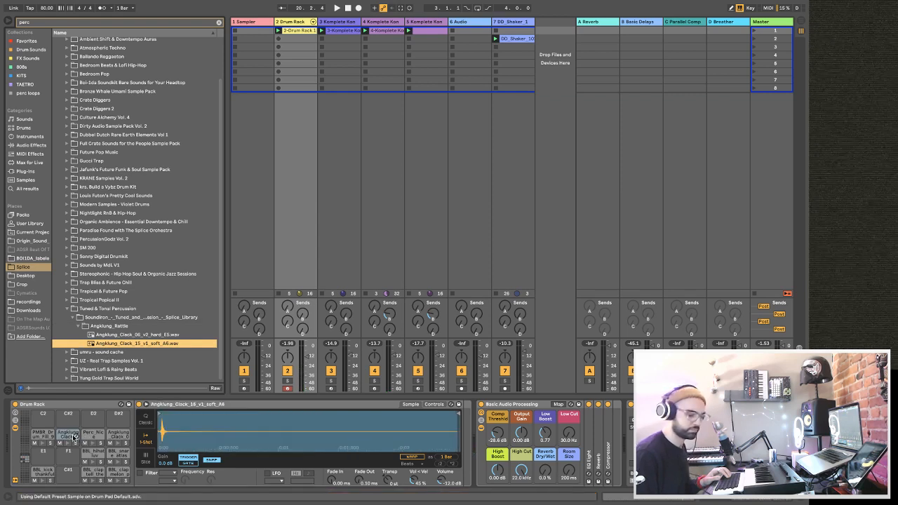
Transpose the drum fill sample on the G#1 pad to +7 st and add a Reverb with a decay time of about 3.79 s.
key(space)
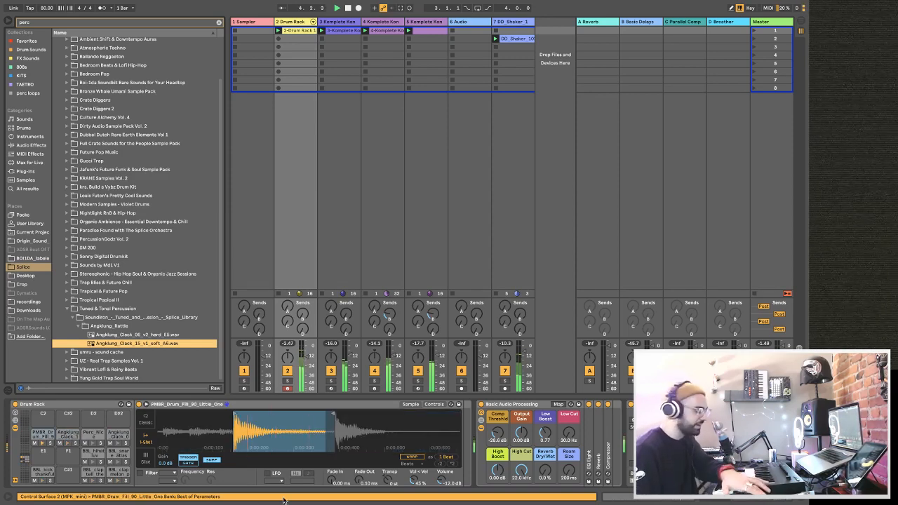
drag(388, 480, 389, 469)
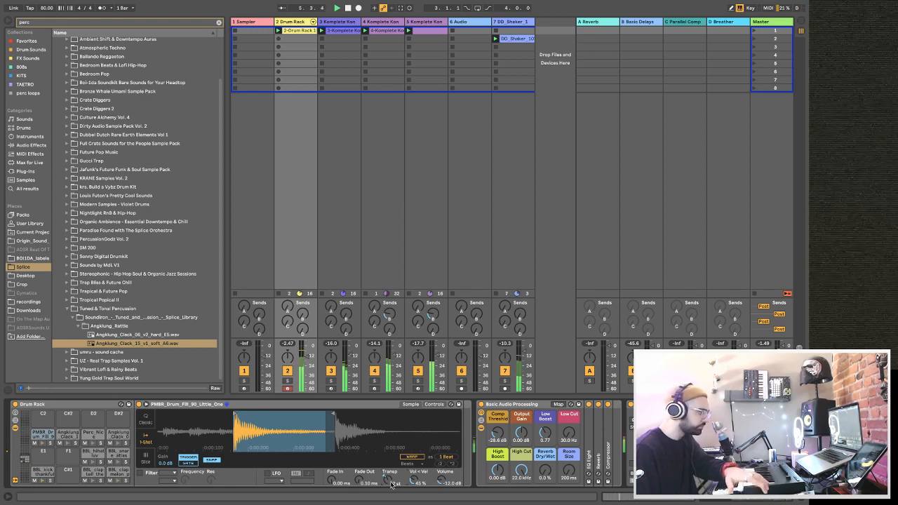
click(36, 145)
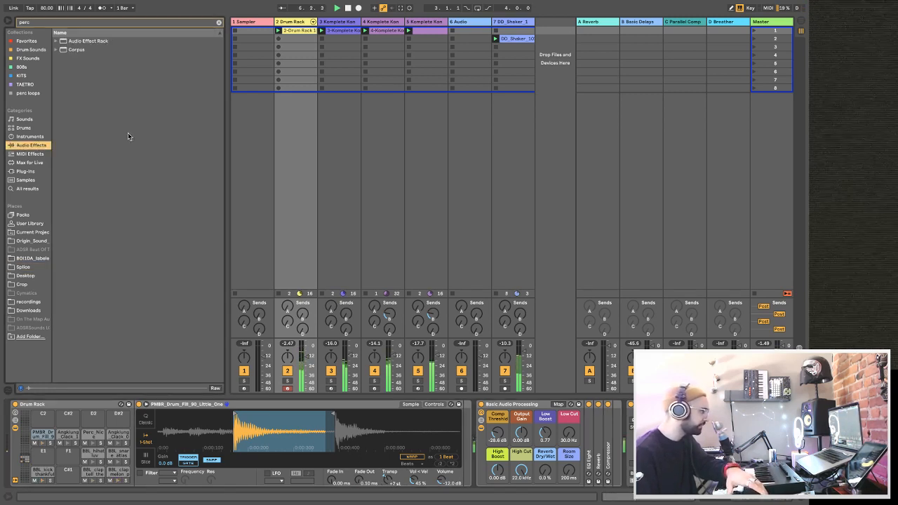
click(218, 22)
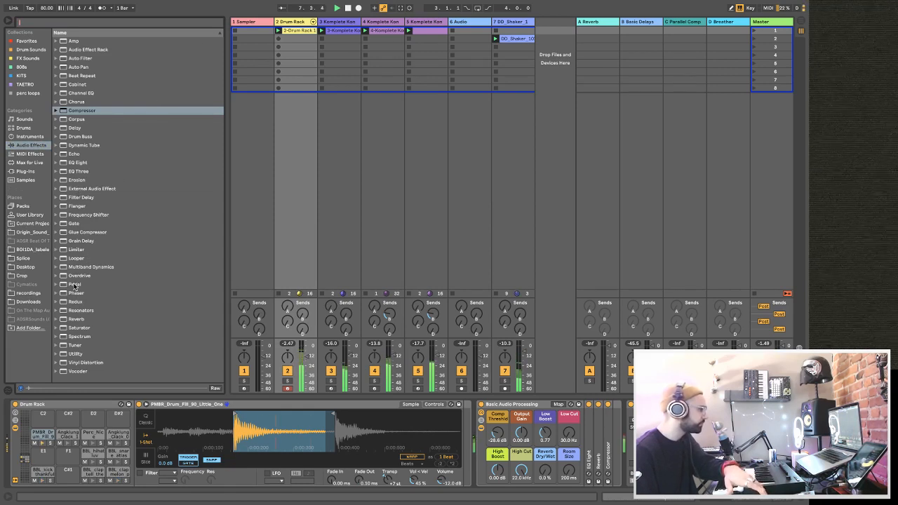
drag(78, 320, 43, 437)
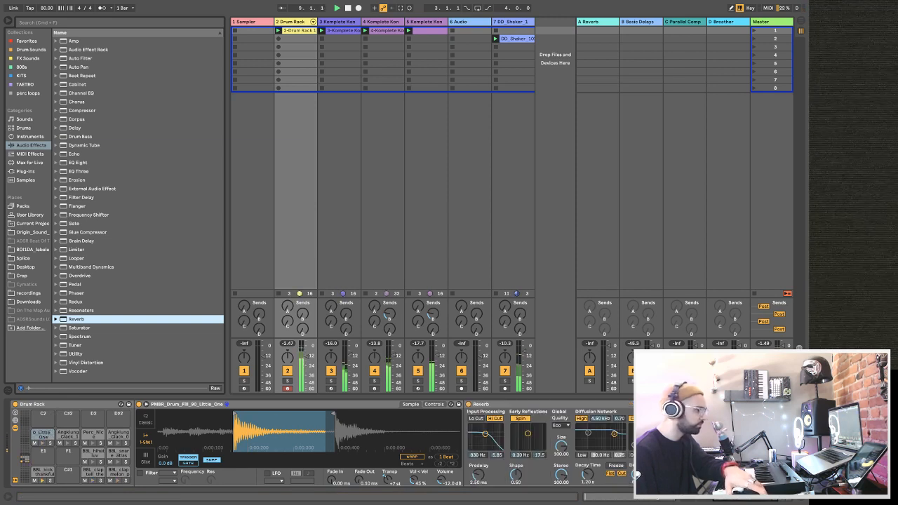
drag(589, 475, 589, 458)
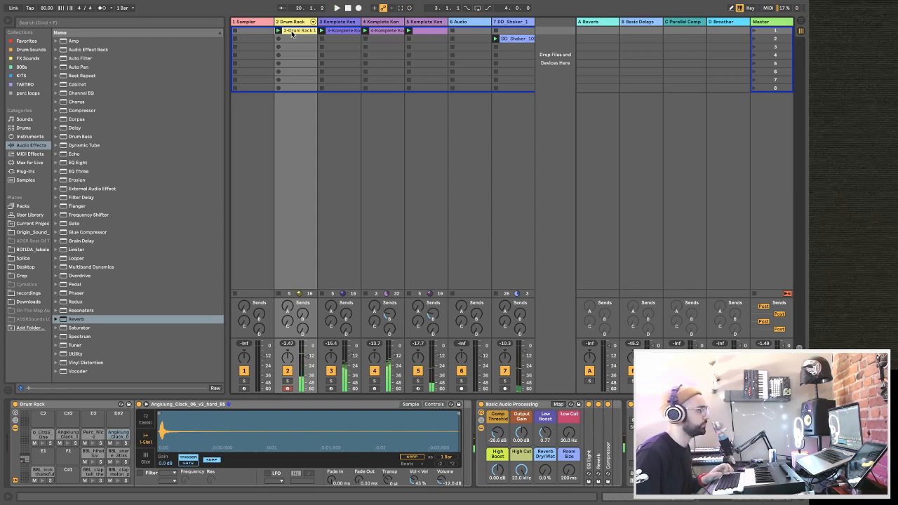
Replay the beat from the start and quantize the selected percussion notes in the Drum Rack clip to 1/16 note starts at 80 %.
key(space)
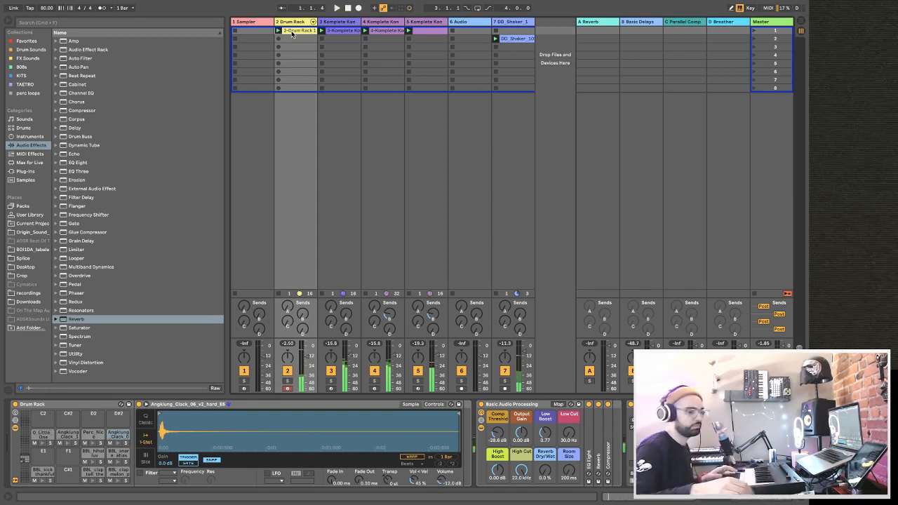
key(space)
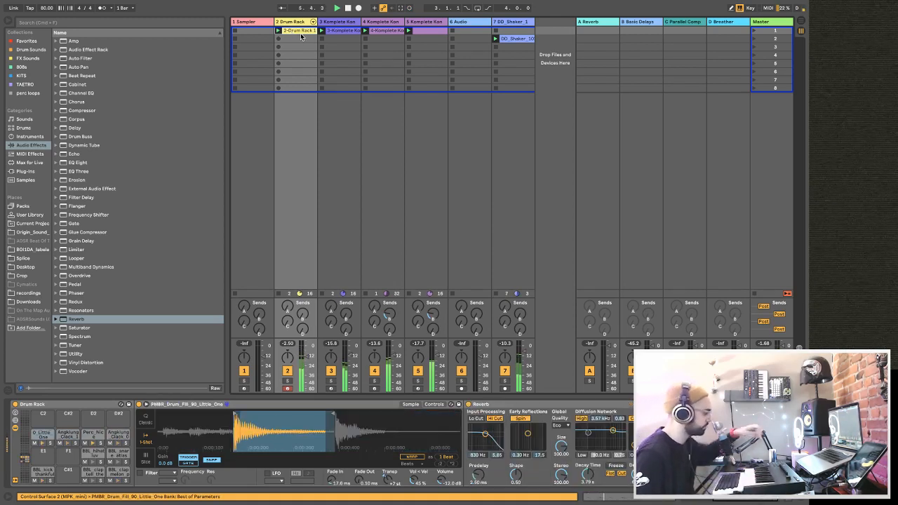
click(300, 38)
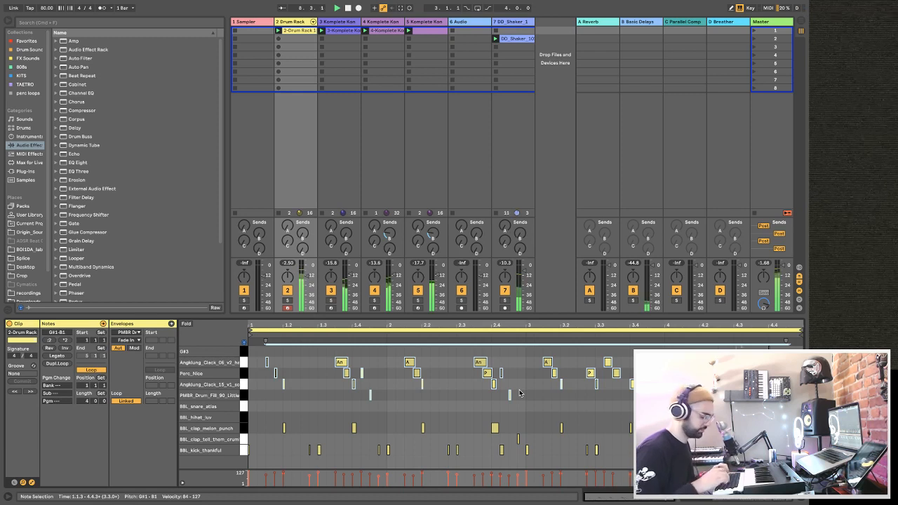
key(super+shift+u)
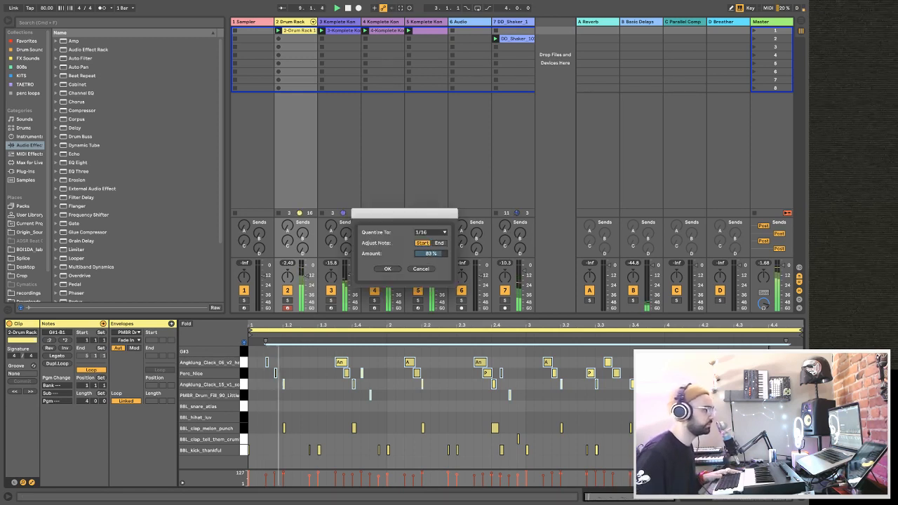
key(Return)
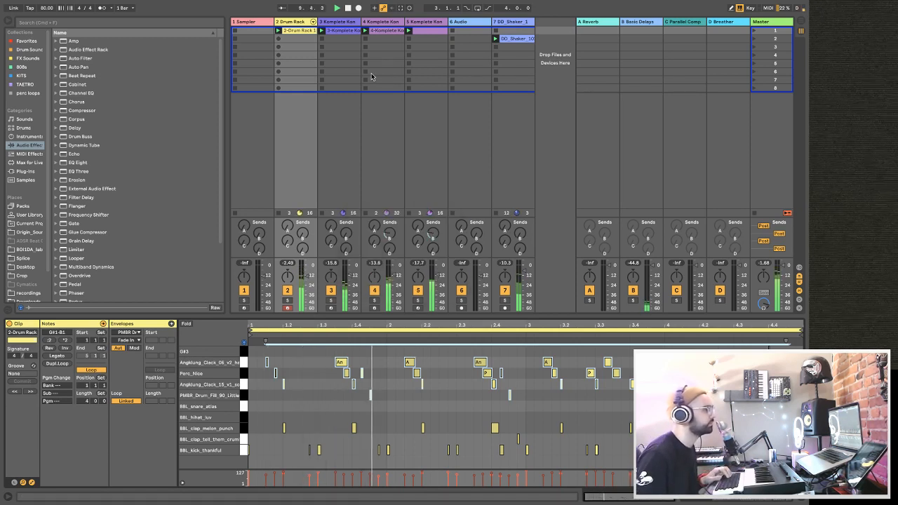
Select the Sampler track and search the Samples category for "vocal".
click(245, 22)
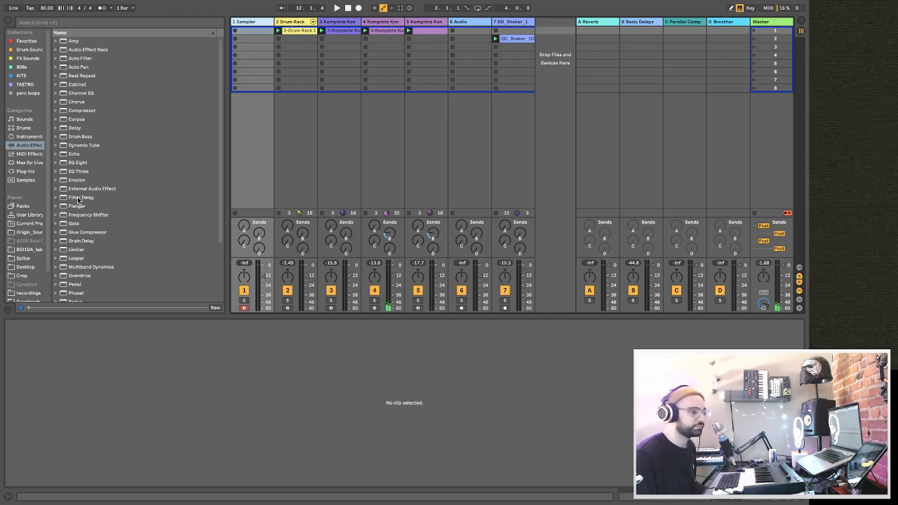
key(space)
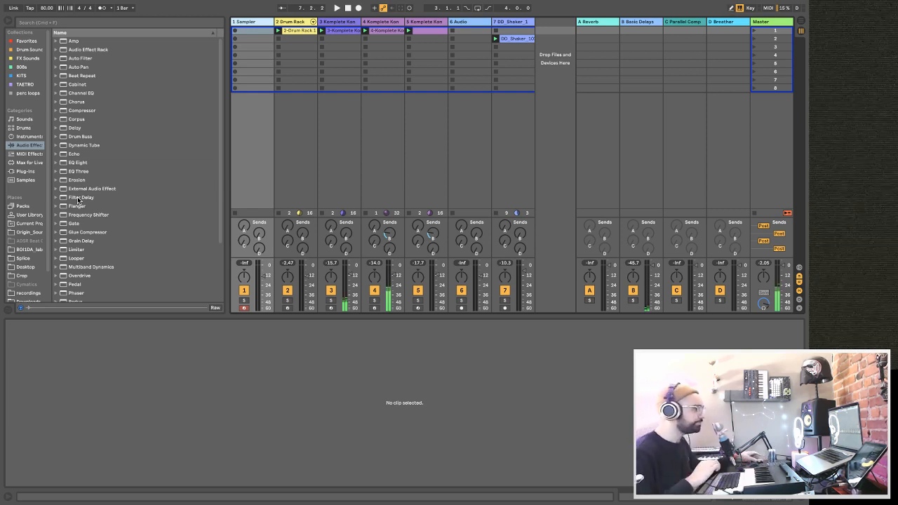
key(space)
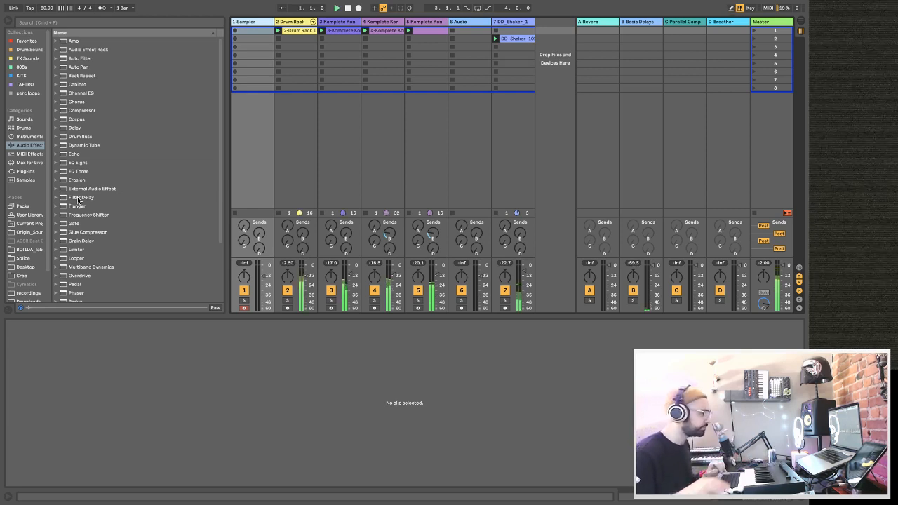
click(28, 180)
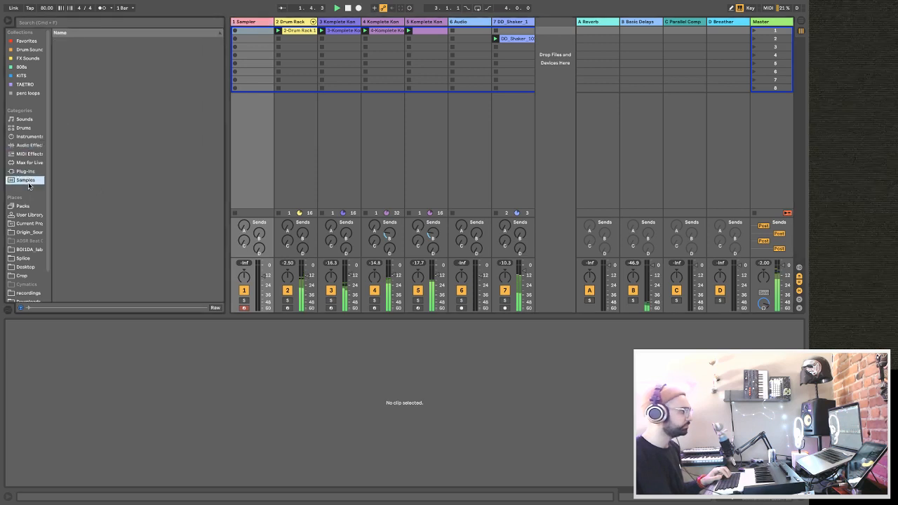
click(49, 23)
text(vocal)
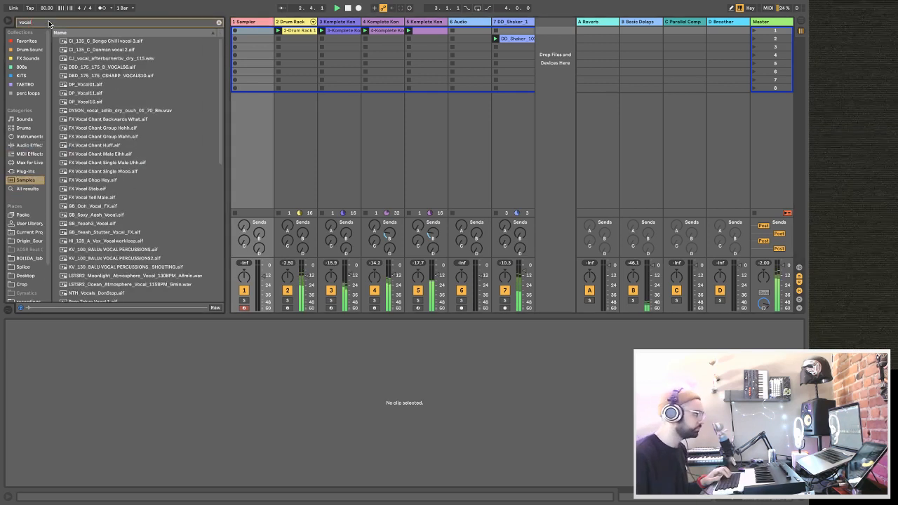
Audition the BALU vocal percussions, GB vocals, FX Vocal stab and chants, and DP vocal samples among the vocal results.
click(121, 249)
click(120, 258)
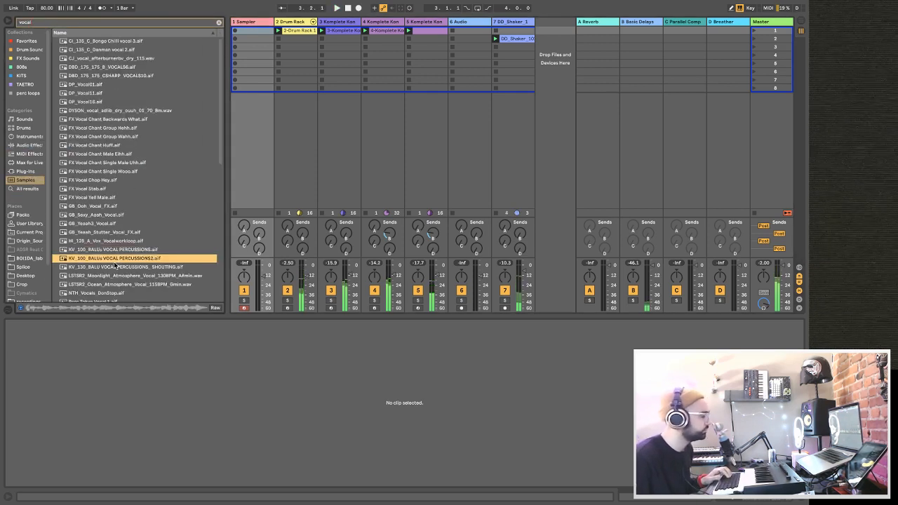
click(112, 223)
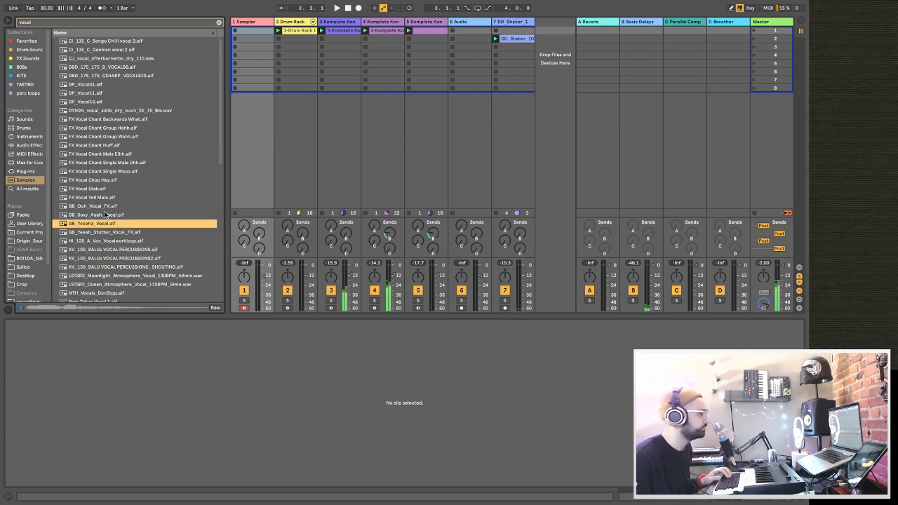
click(107, 215)
click(103, 206)
click(101, 190)
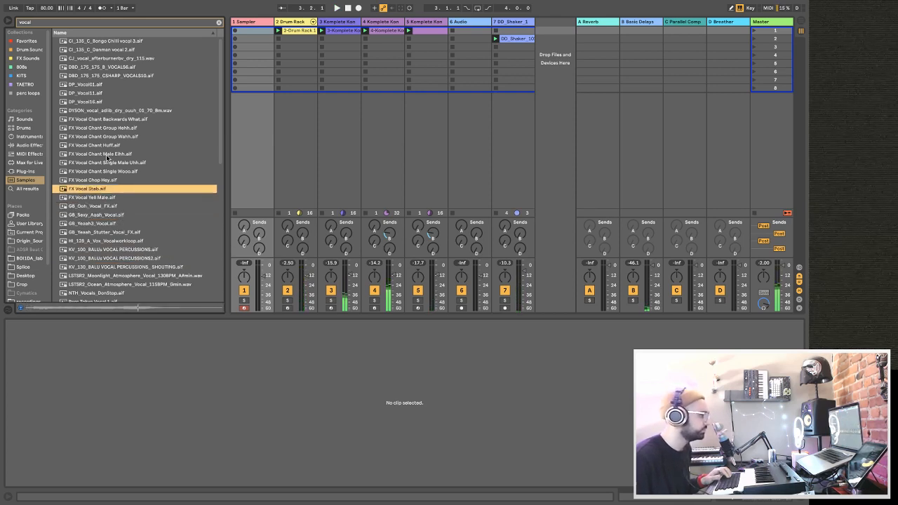
click(108, 153)
click(108, 128)
click(108, 119)
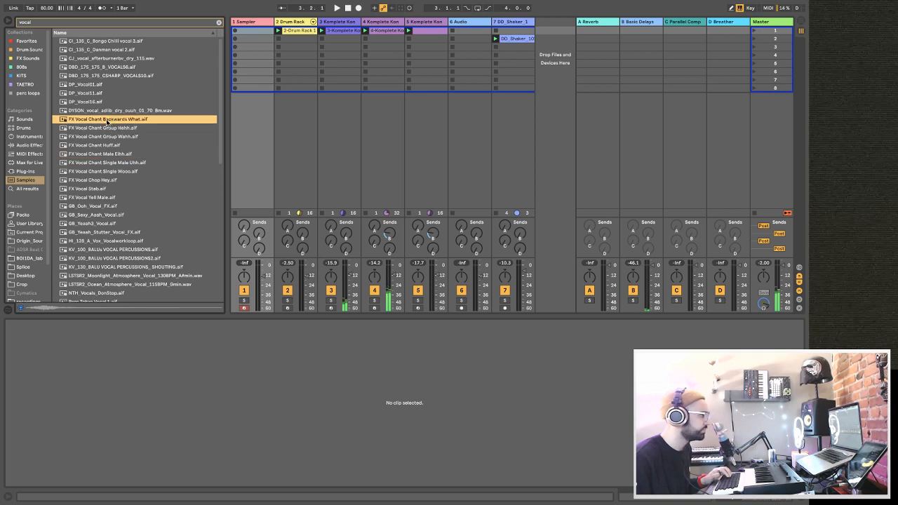
scroll(104, 105, down, 2)
click(102, 80)
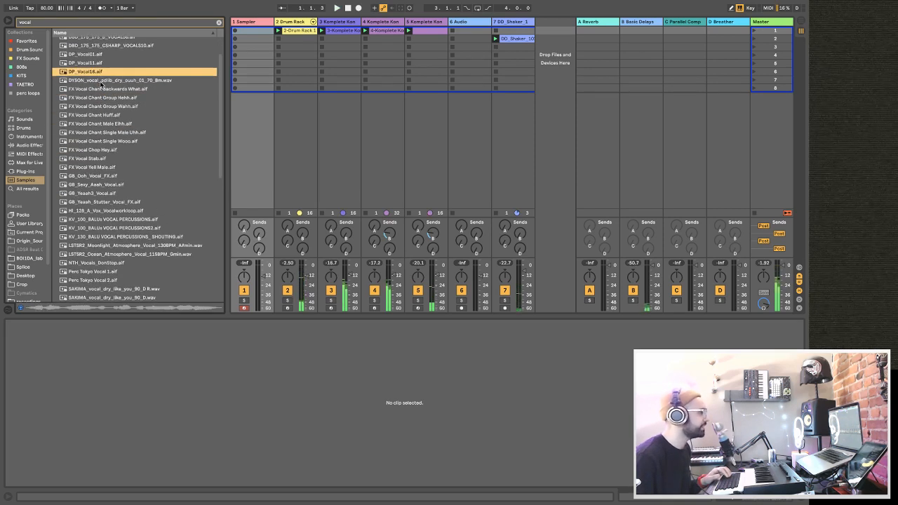
Audition samples further down the vocal results, including Vocal Chop Female You Know, Vocal Hey Shout Male Reverse and Vocal Shout Wha.
scroll(102, 84, down, 1)
scroll(102, 146, down, 3)
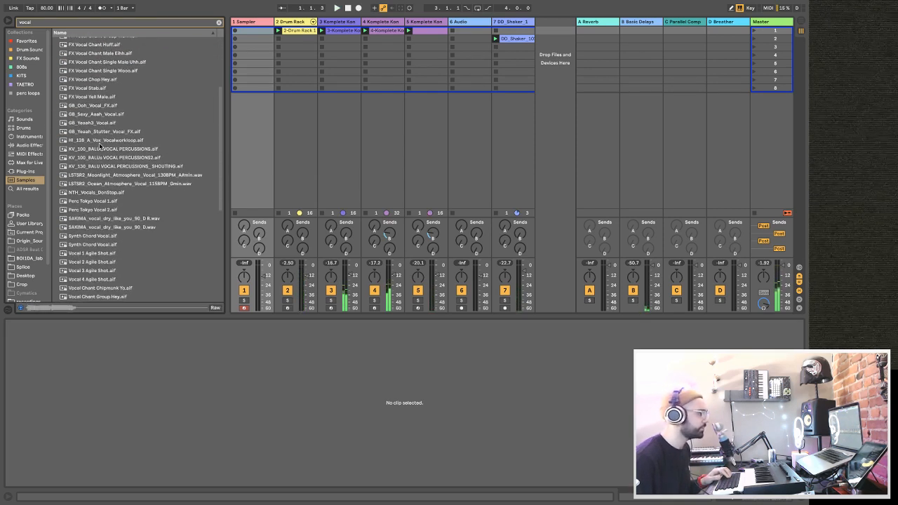
click(98, 220)
scroll(99, 223, down, 3)
click(99, 229)
scroll(98, 229, down, 1)
scroll(98, 230, down, 4)
click(98, 231)
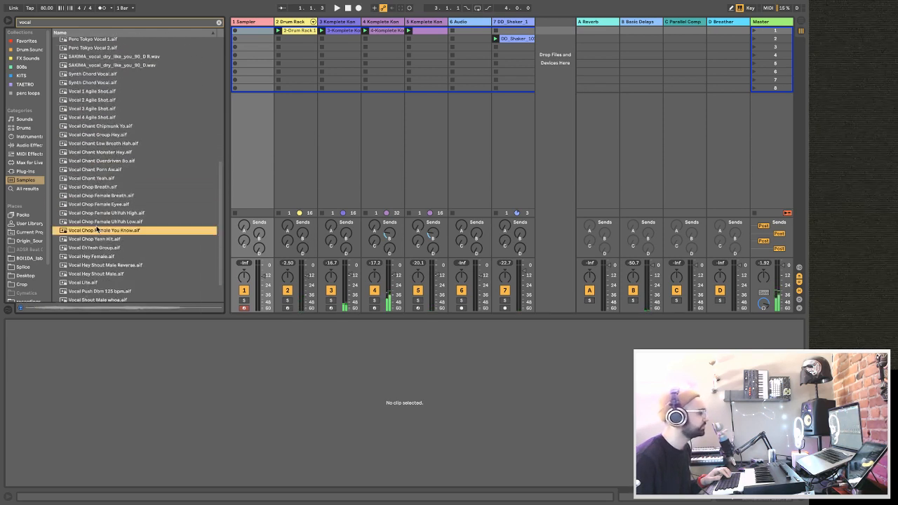
scroll(99, 231, down, 1)
click(101, 237)
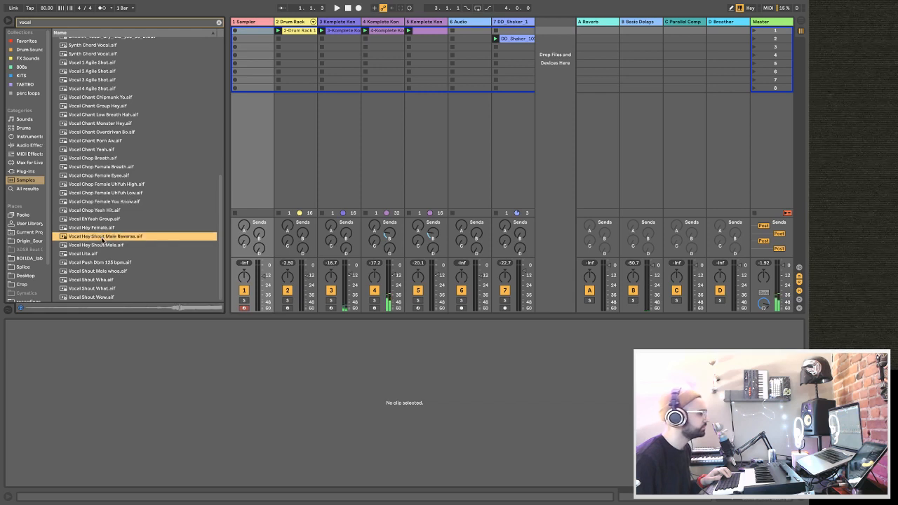
click(102, 271)
click(103, 279)
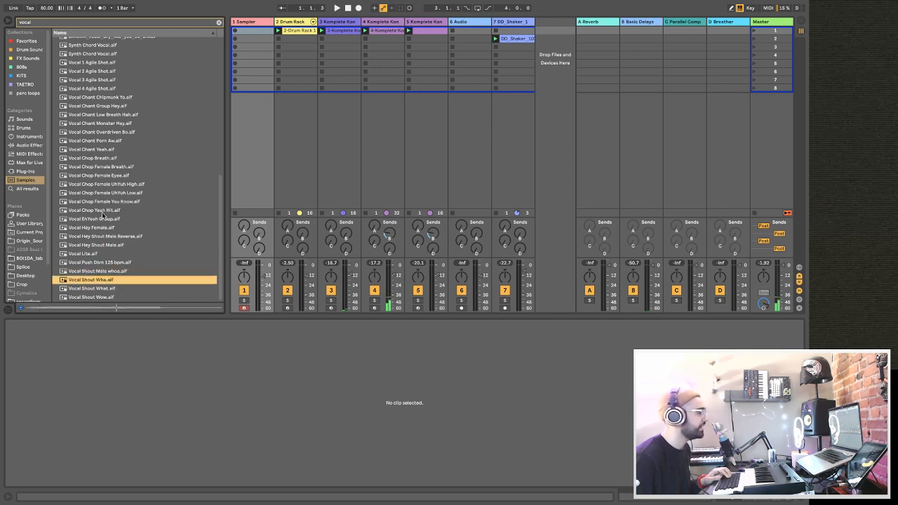
Audition the vocal results in reverse order from Vocal Chop Breath back to the LSTSR2 Ocean Atmosphere vocal.
click(103, 159)
key(Up)
key(Up)
key(Up)
key(Up)
key(Up)
key(Up)
key(Up)
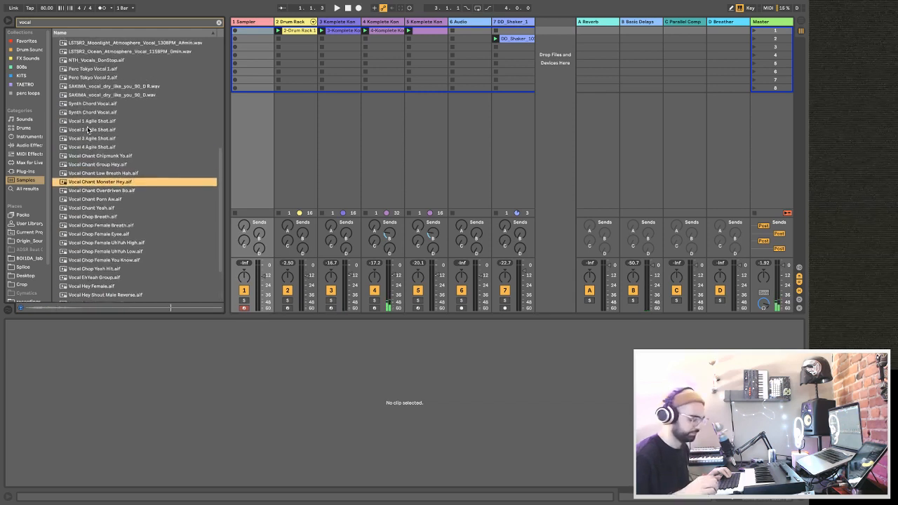
key(Up)
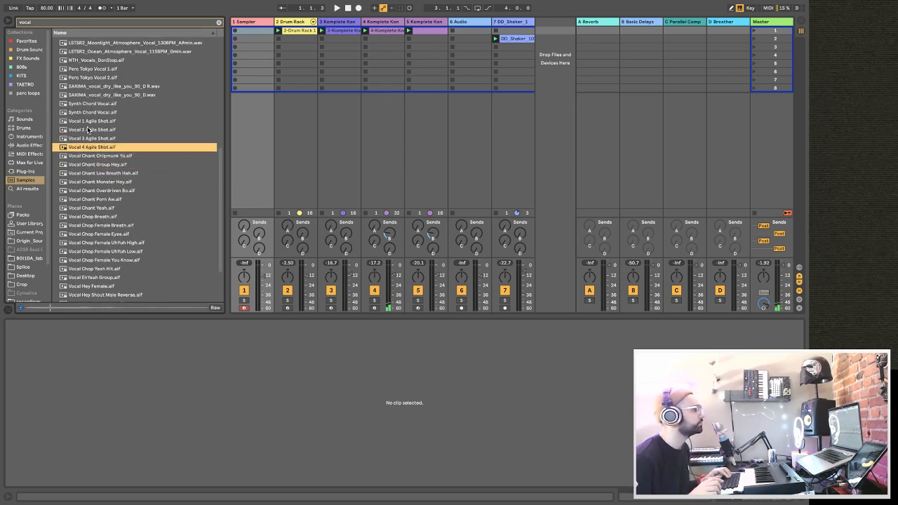
key(Up)
key(Up)
key(Up)
key(Up)
key(Up)
key(Up)
key(Up)
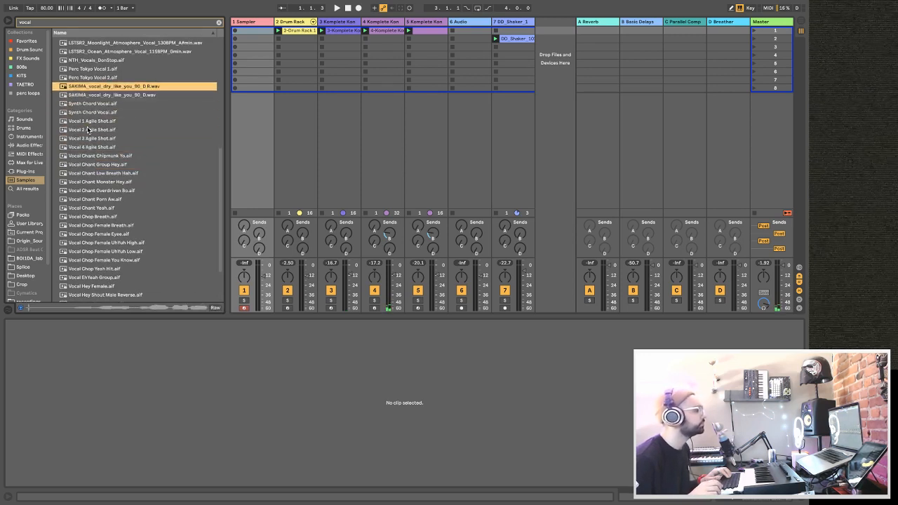
key(Up)
key(Up)
key(Up)
key(Up)
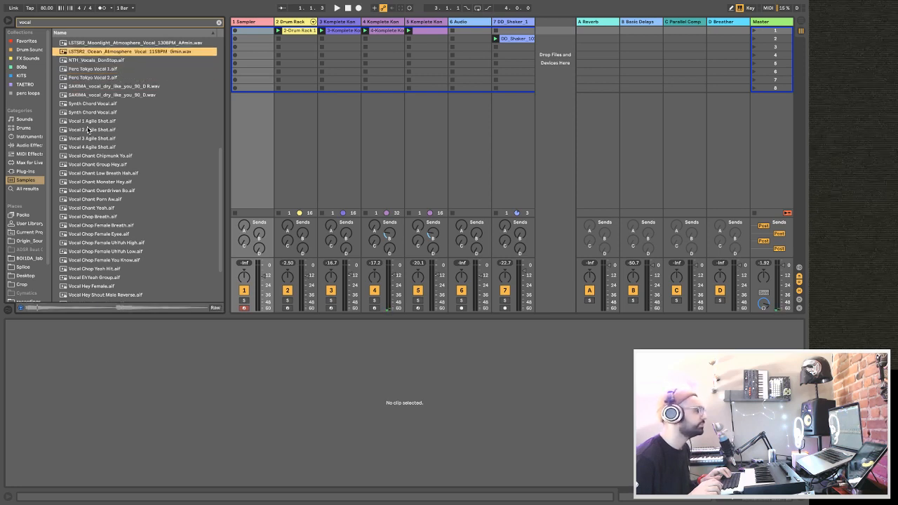
Compare the LSTSR2 Moonlight and Ocean Atmosphere vocal samples and show the Sampler track's device chain.
scroll(106, 115, up, 3)
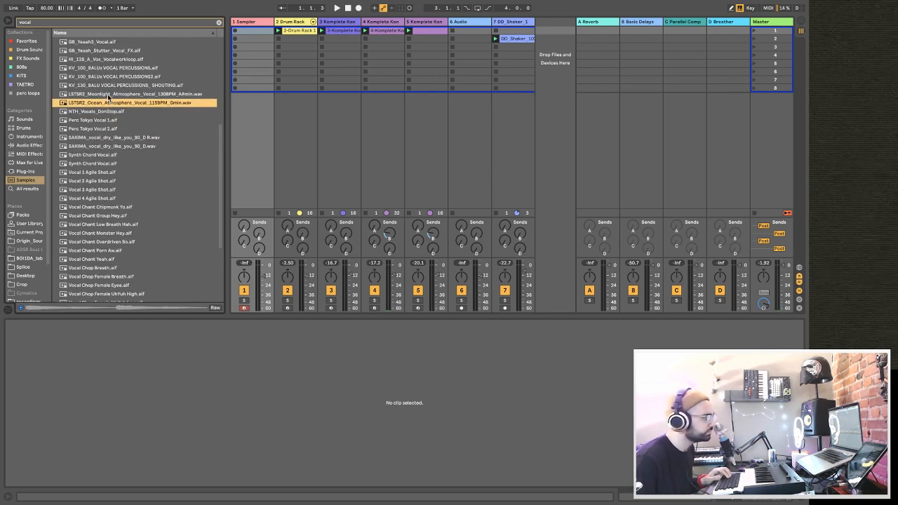
click(108, 97)
scroll(110, 105, down, 1)
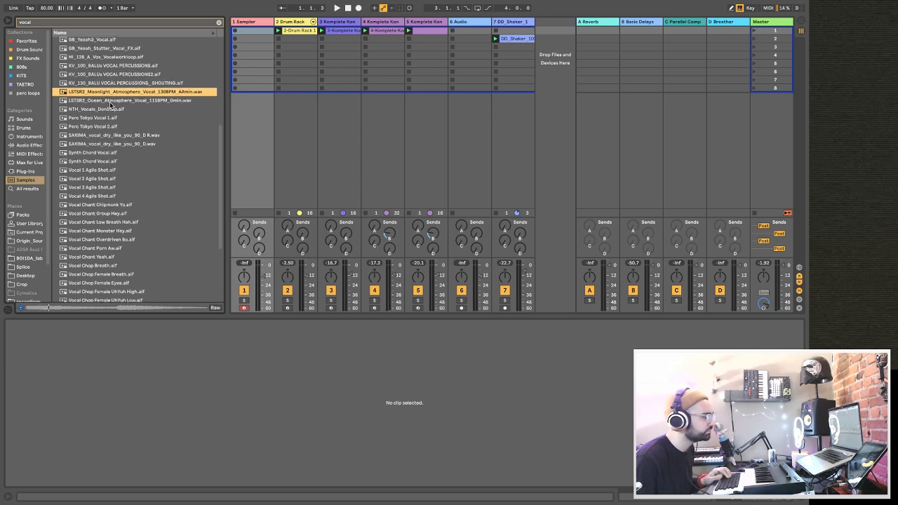
click(110, 104)
double_click(258, 22)
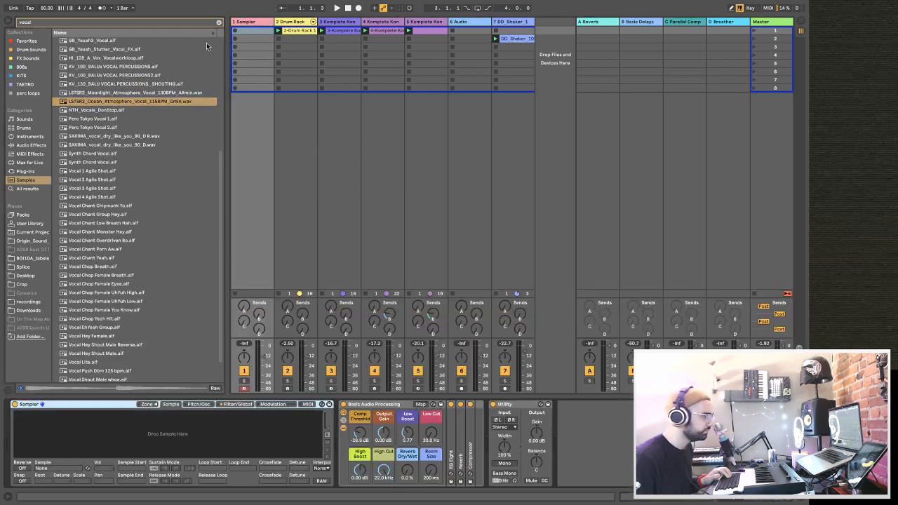
Load LSTSR2_Ocean_Atmosphere_Vocal_115BPM_Gmin.wav into the Sampler on track 1 and convert the device to Simpler.
drag(132, 100, 172, 429)
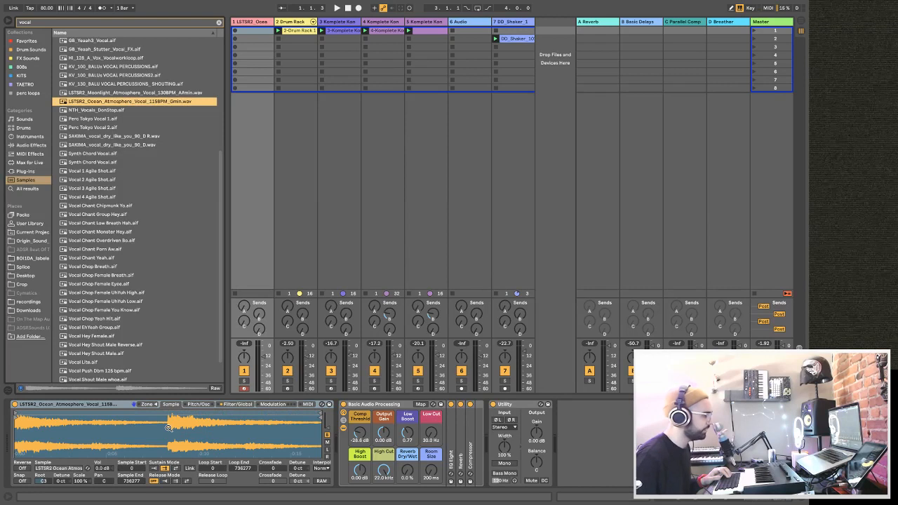
right_click(80, 405)
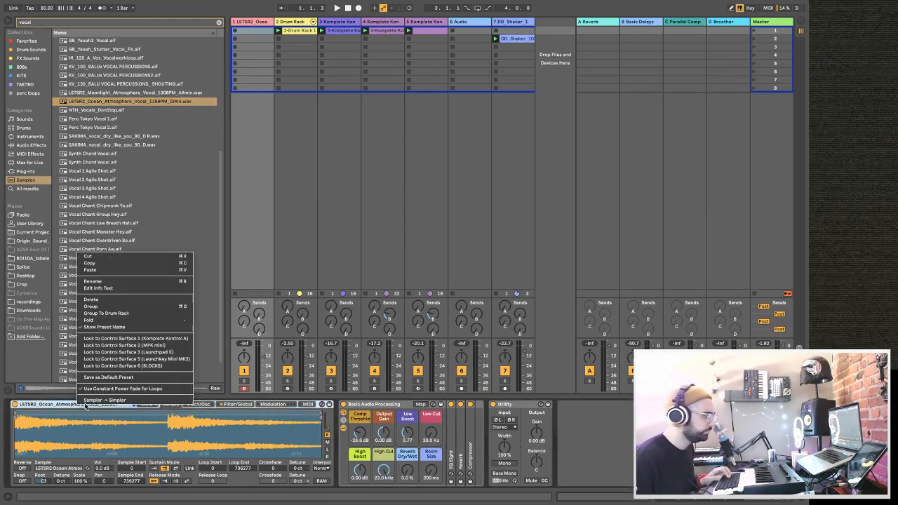
click(98, 401)
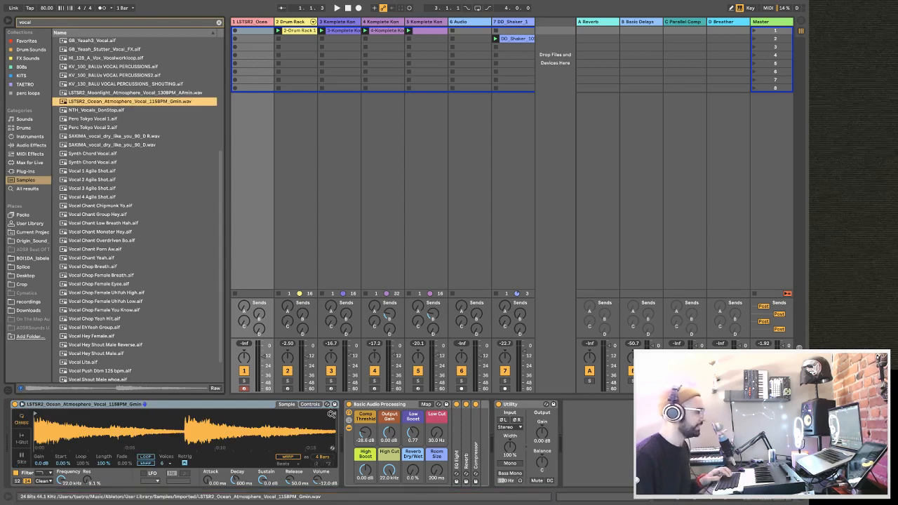
Shorten the vocal sample's playback region in Simpler to about its first beat and set the Attack to 5.31 ms.
drag(332, 415, 43, 408)
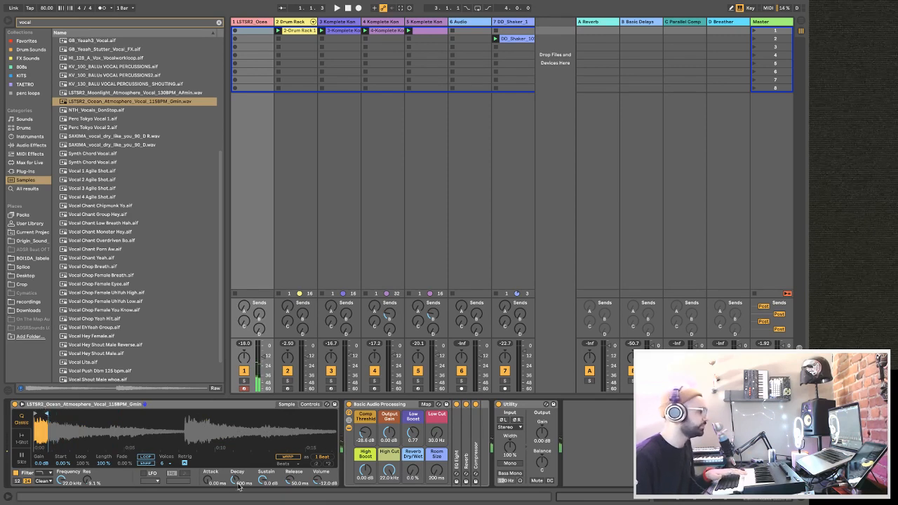
drag(210, 479, 210, 468)
Set the vocal rack's Reverb Dry/Wet to 32%, Room Size to 9.10 s and Low Cut to 496 Hz, and raise the track's volume slightly.
drag(413, 475, 412, 449)
drag(435, 479, 435, 449)
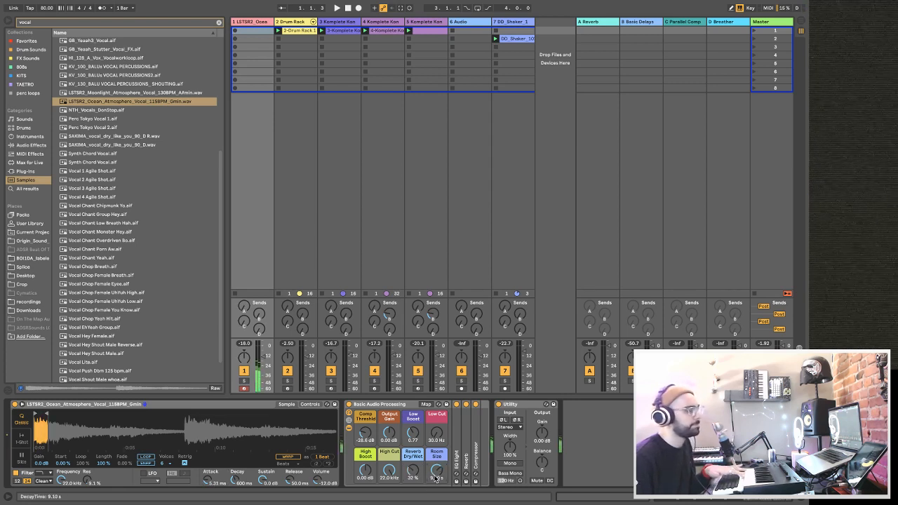
drag(436, 432, 437, 417)
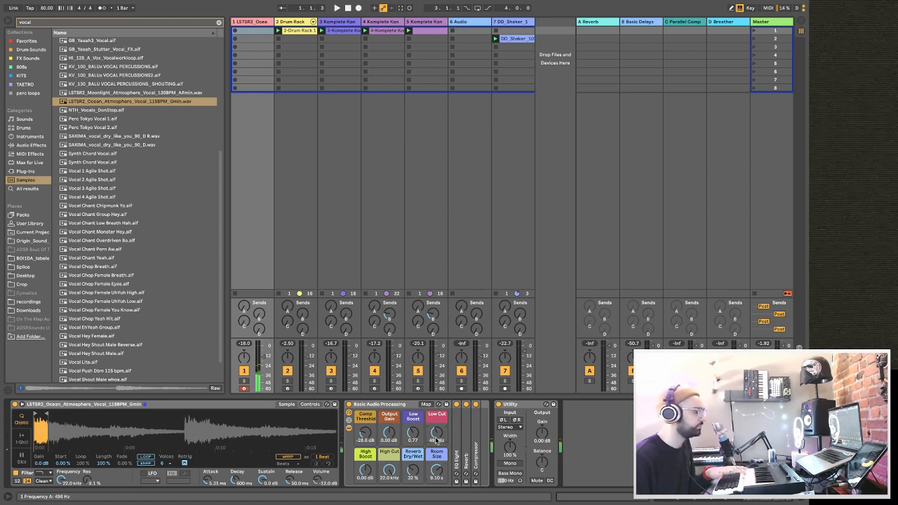
scroll(209, 250, down, 1)
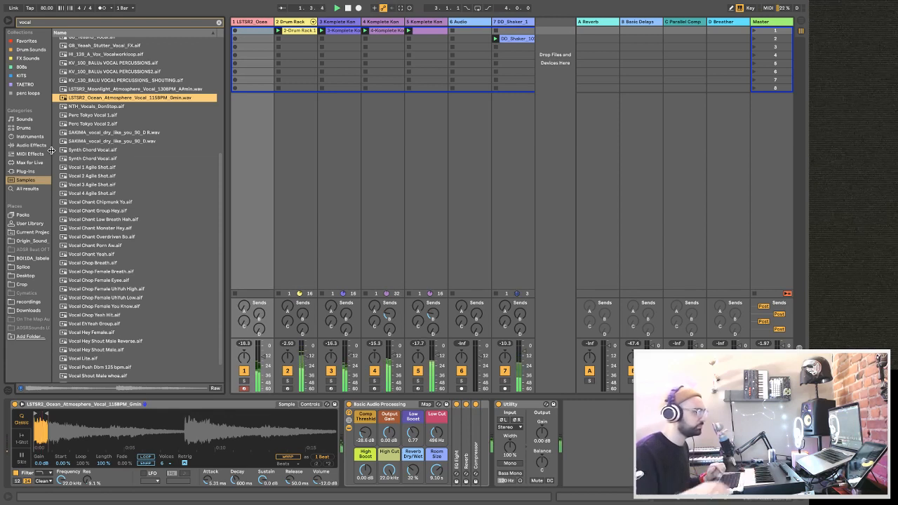
click(263, 355)
drag(265, 356, 265, 353)
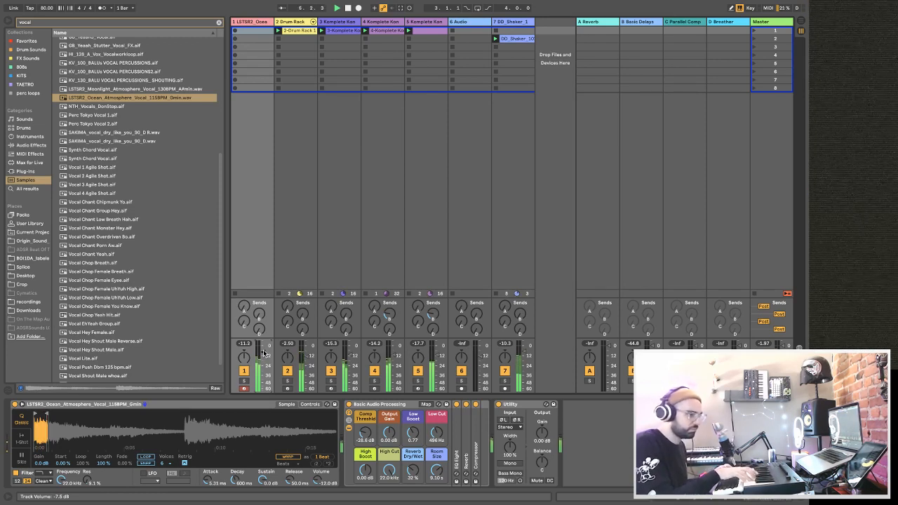
Set the vocal Simpler's warp mode to Tones and its sample gain to 2.4 dB.
click(283, 464)
click(286, 429)
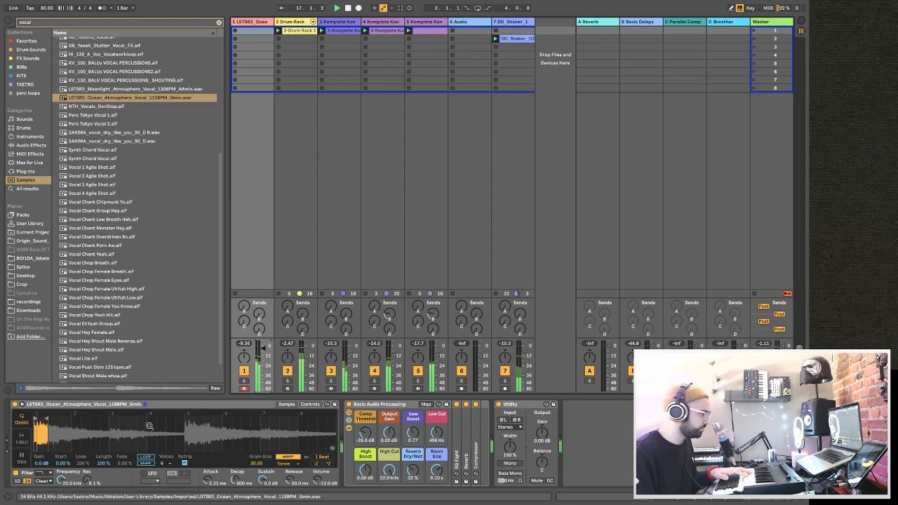
drag(47, 466, 44, 468)
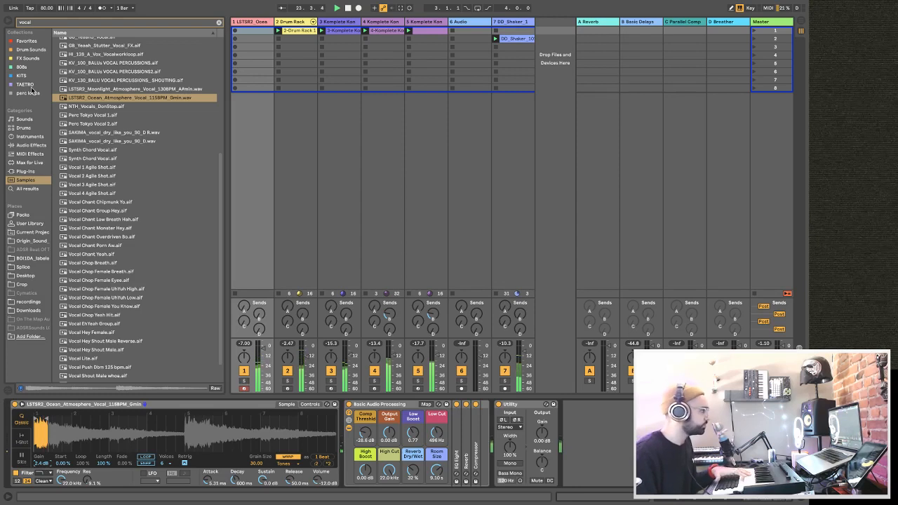
Add an Arpeggiator MIDI effect before the vocal Simpler and set its Gate to 121%.
click(28, 155)
click(218, 23)
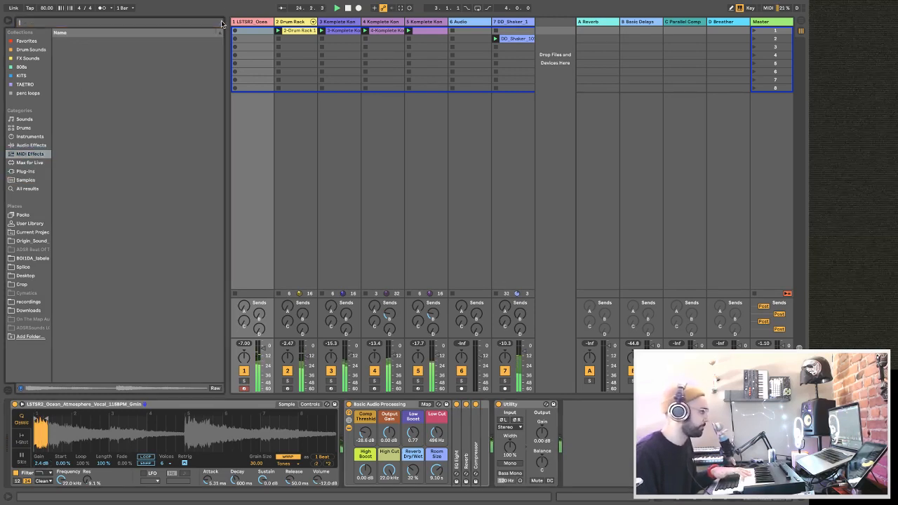
drag(55, 407, 41, 459)
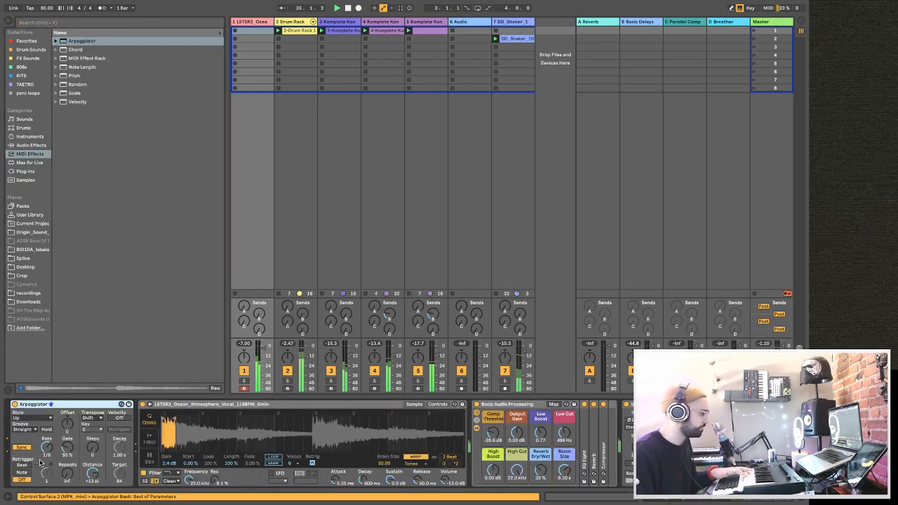
click(66, 456)
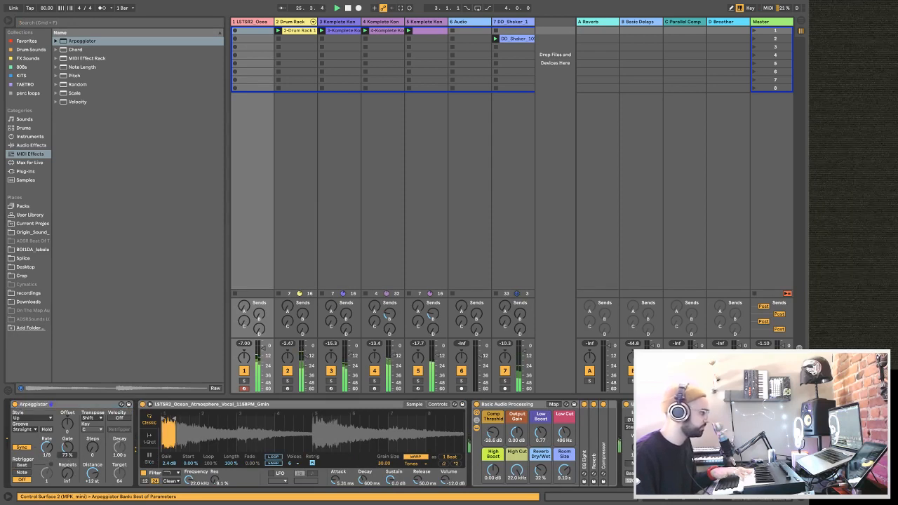
drag(67, 455, 67, 447)
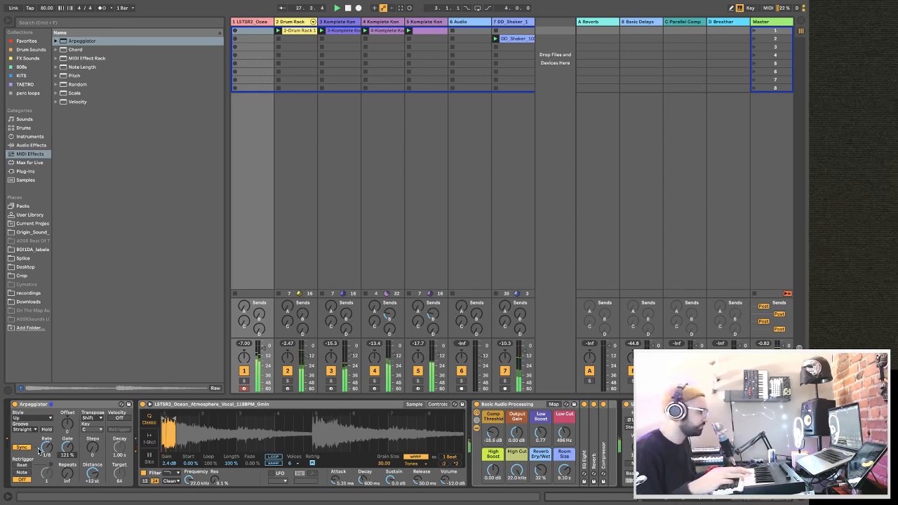
Try the Arpeggiator's DownUp style, set its Rate to 1/16 and settle on the Down style.
click(31, 419)
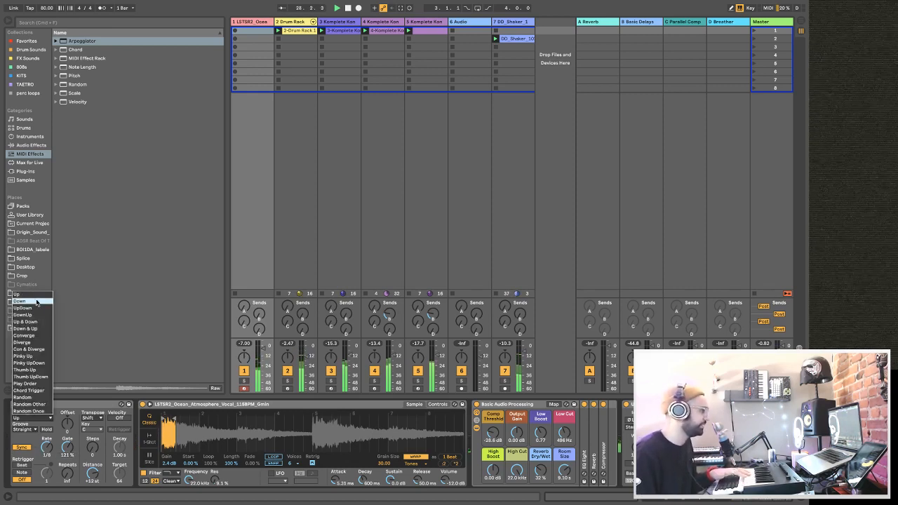
click(37, 315)
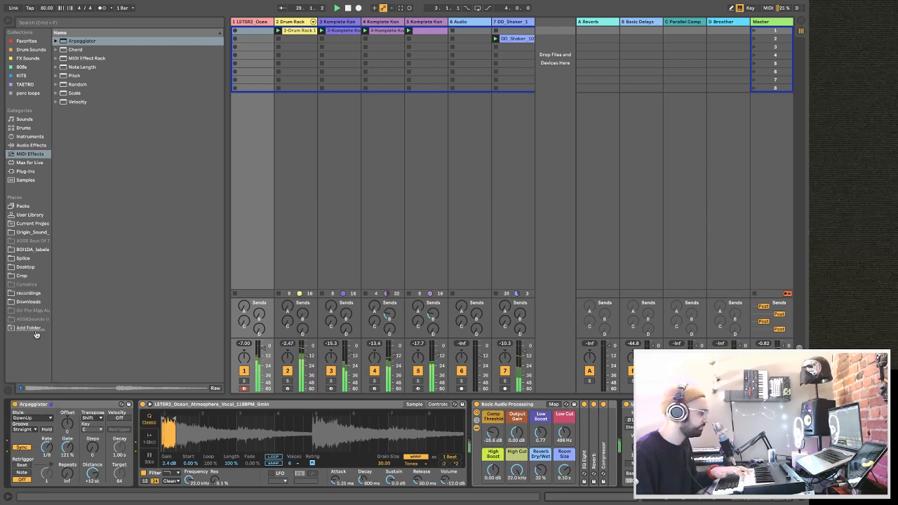
click(30, 419)
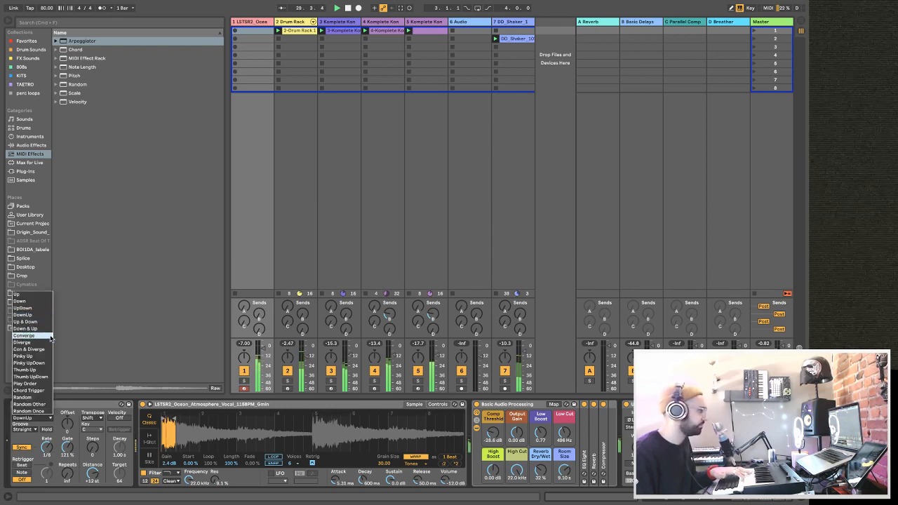
click(78, 475)
mouse_move(47, 450)
mouse_down()
mouse_move(47, 436)
mouse_move(47, 458)
mouse_up()
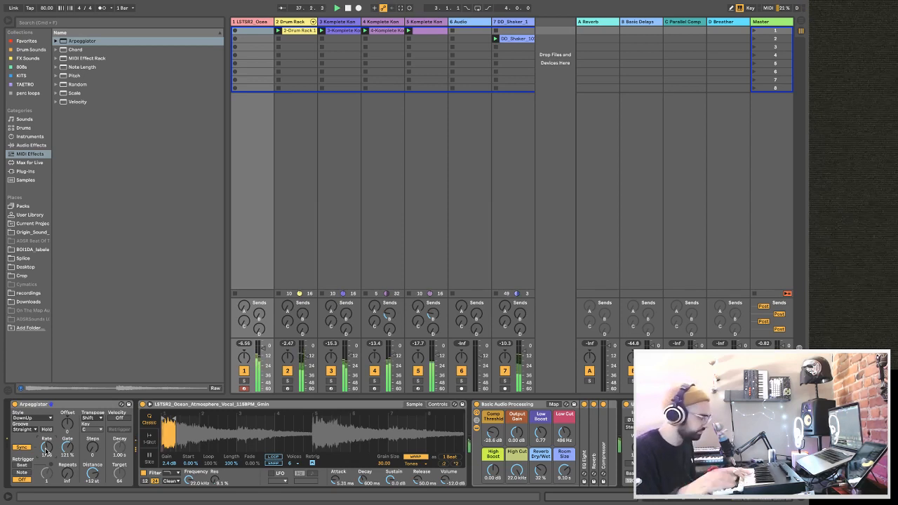
click(27, 418)
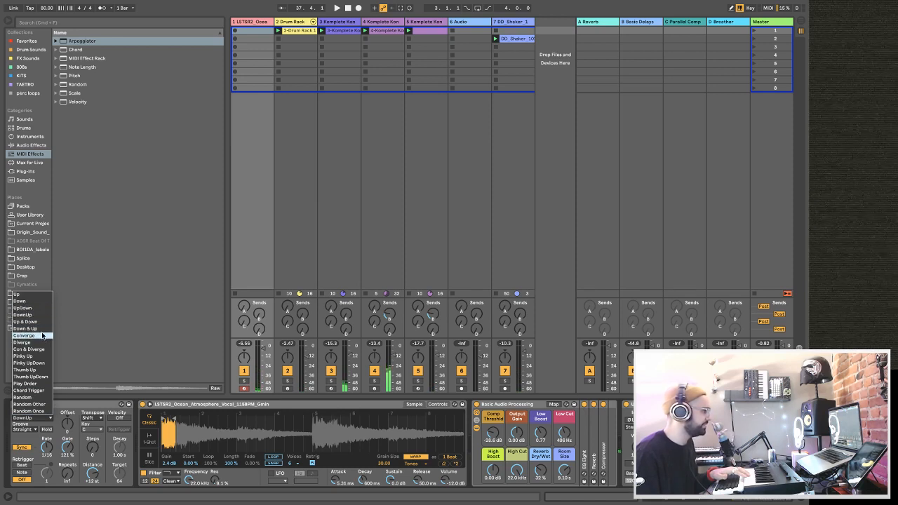
click(31, 301)
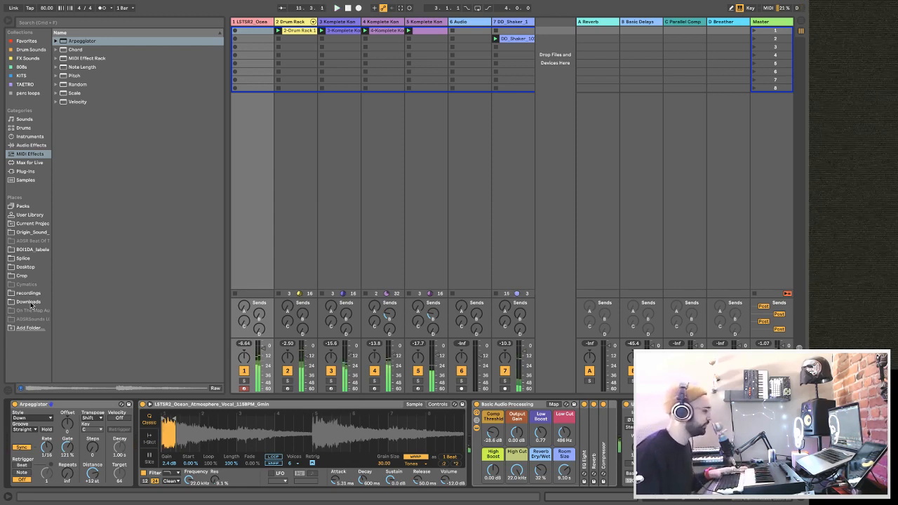
Stop playback and switch off the Arpeggiator on the vocal track.
click(14, 412)
key(space)
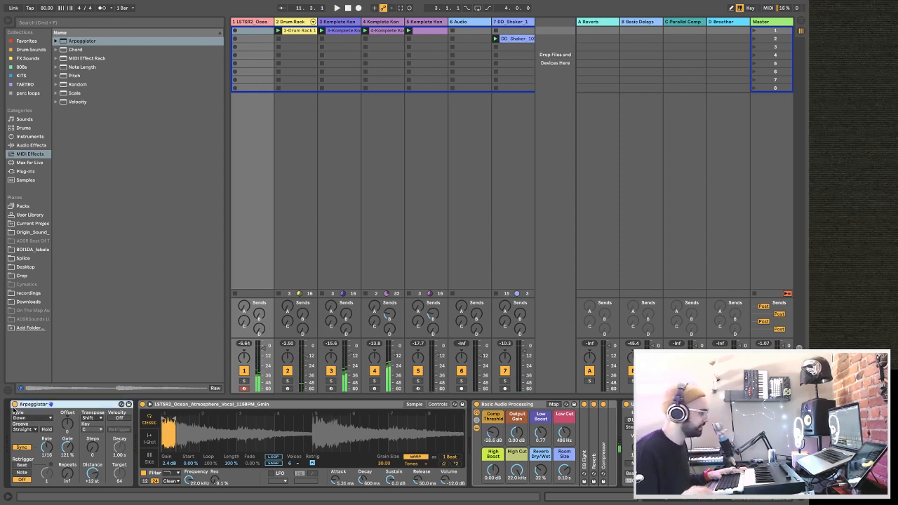
click(14, 405)
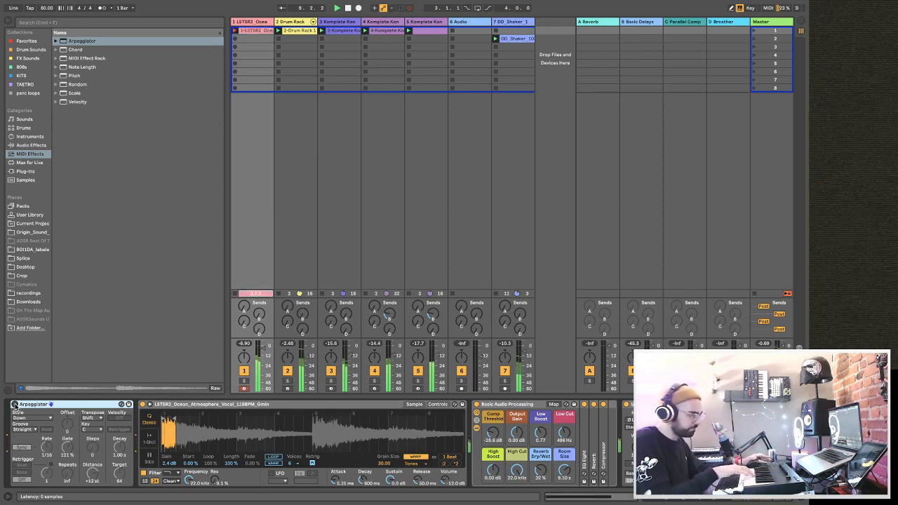
Discard two recorded vocal takes and record a new MIDI clip into the first slot of the vocal track.
key(space)
key(super+z)
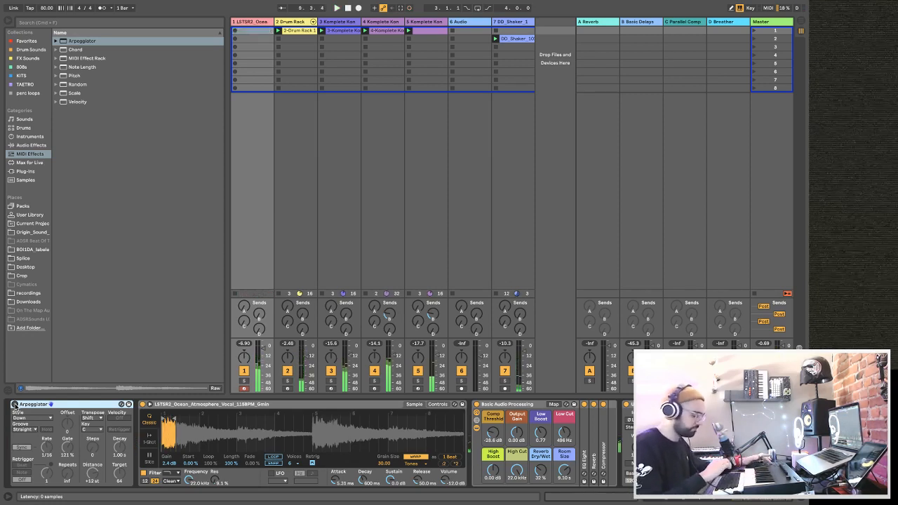
key(Return)
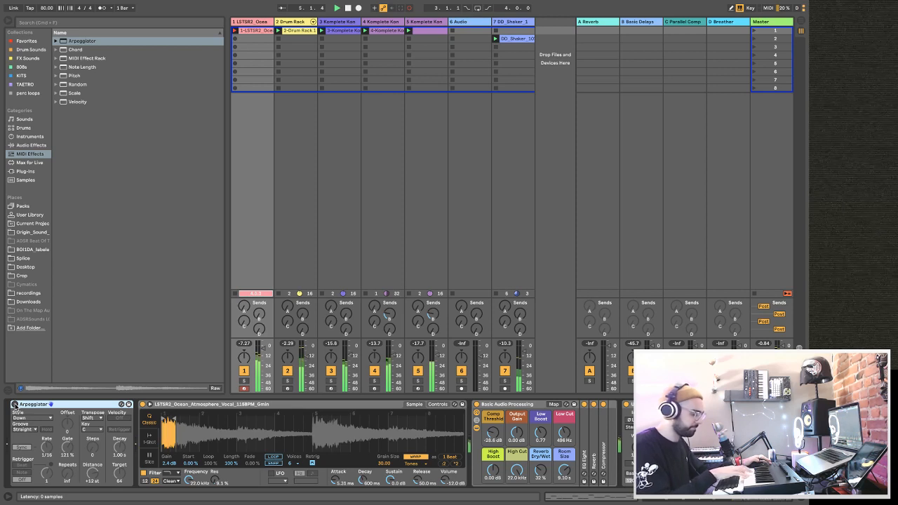
key(space)
key(super+z)
key(Return)
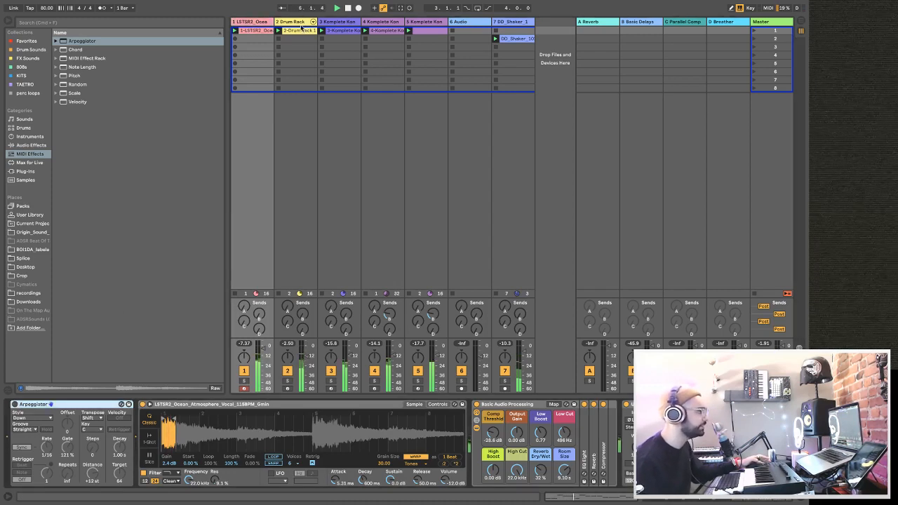
Copy the sidechained Compressor from track 3 to the end of the vocal track's device chain and play the beat.
click(334, 23)
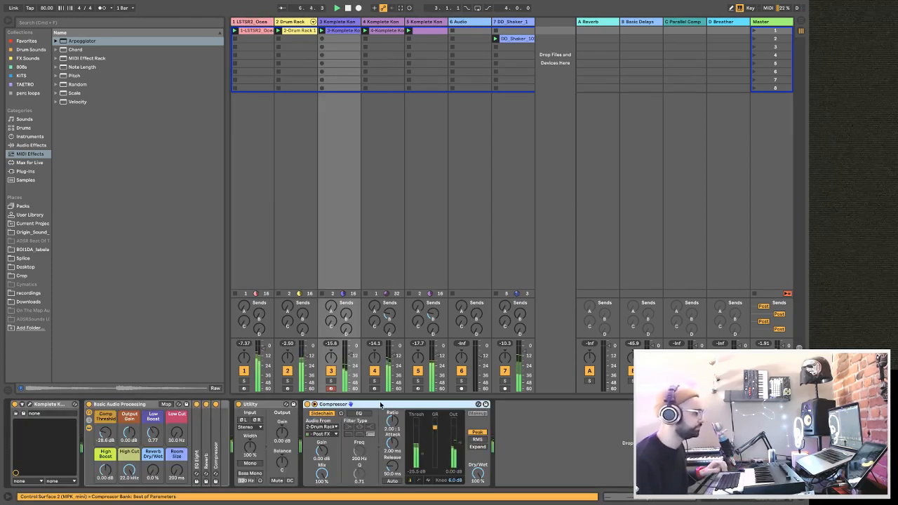
click(255, 23)
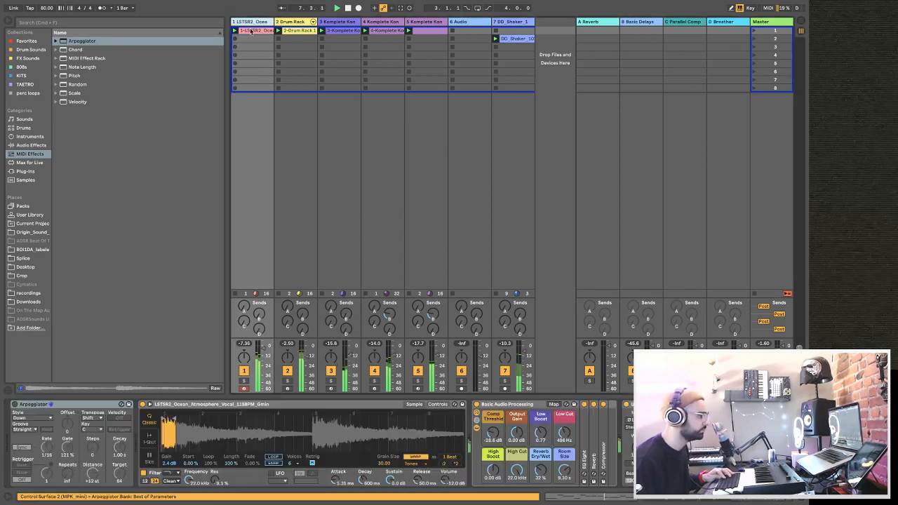
click(723, 405)
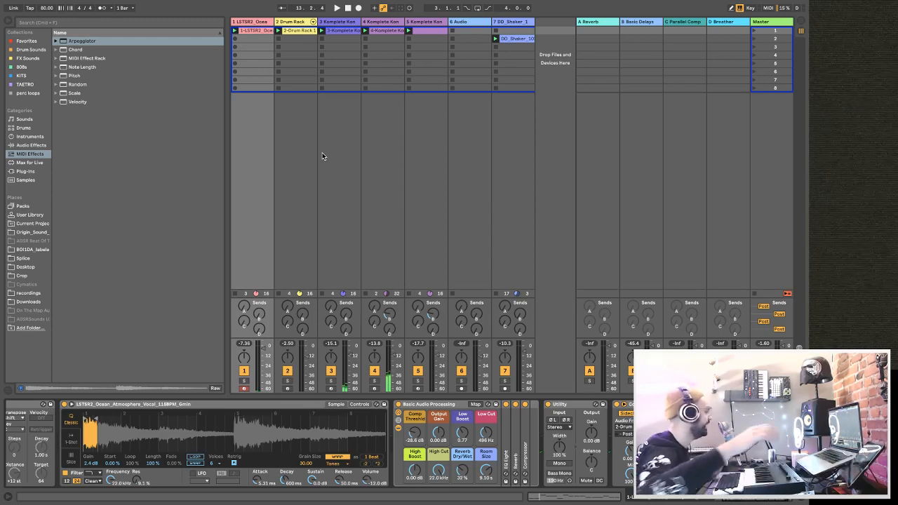
key(space)
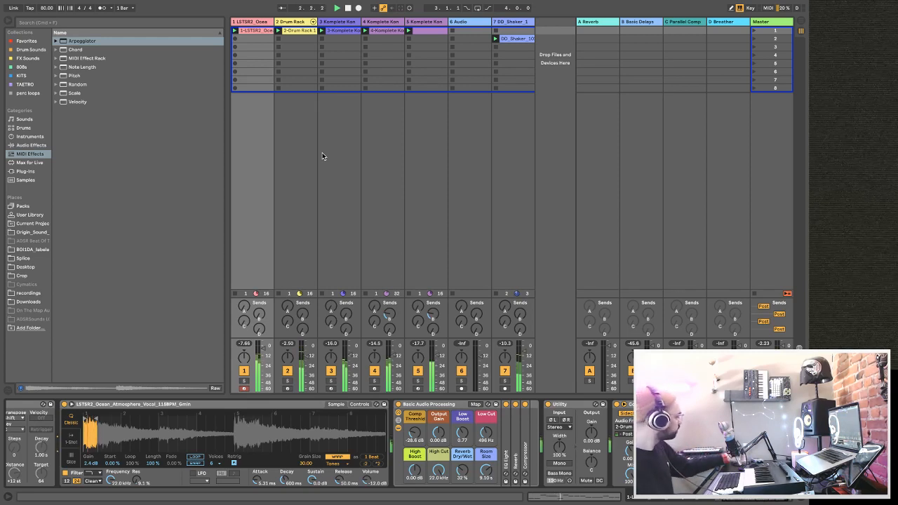
Delete the empty 6 Audio track and insert a new MIDI track after the shaker track.
click(459, 22)
key(Delete)
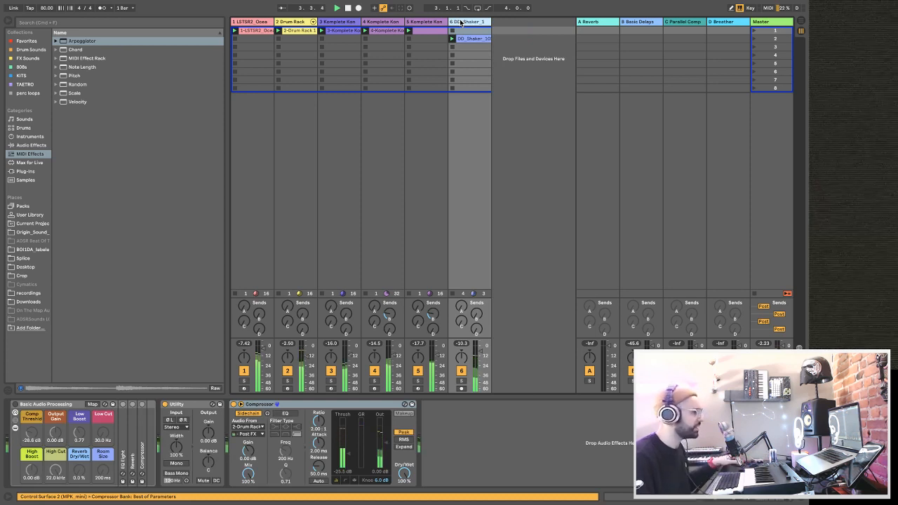
key(super+shift+t)
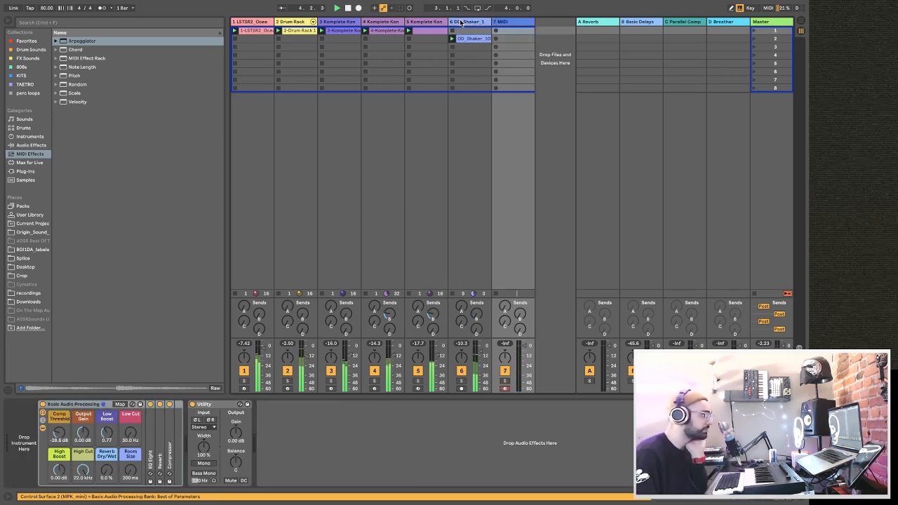
Search the instruments for "guitar" and choose the Hoppy Wah Bits Guitar preset from the Guitar & Plucked instrument racks.
click(34, 137)
click(66, 25)
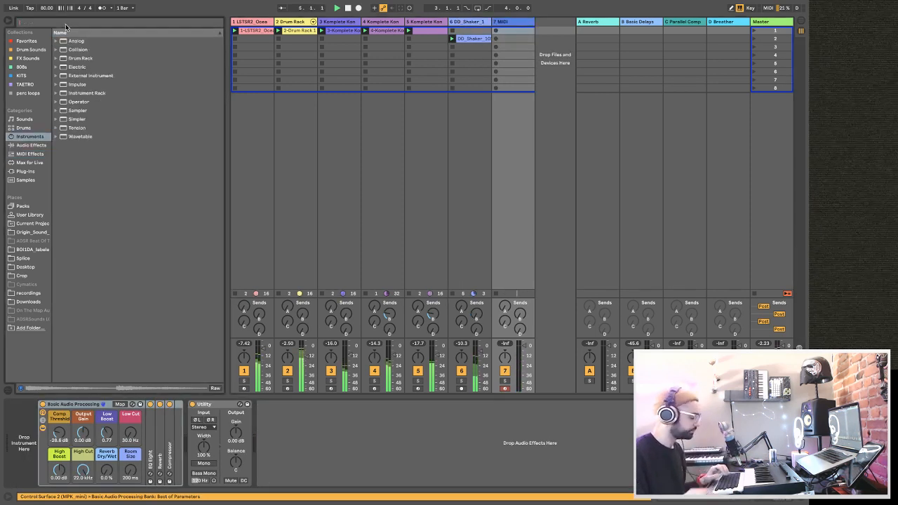
text(guitar)
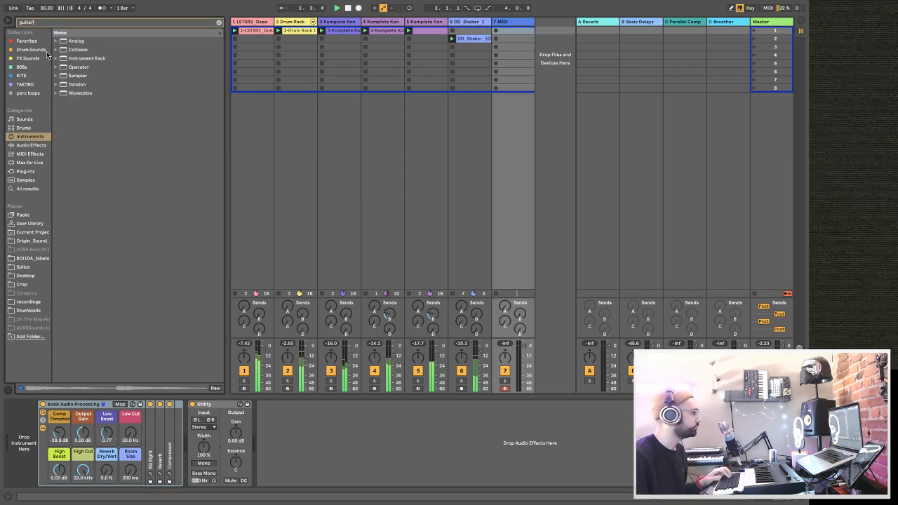
click(61, 67)
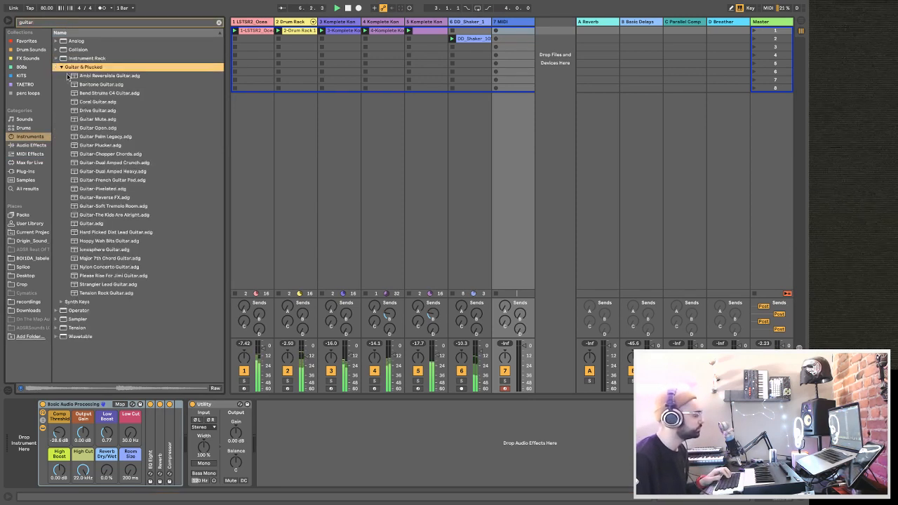
click(134, 241)
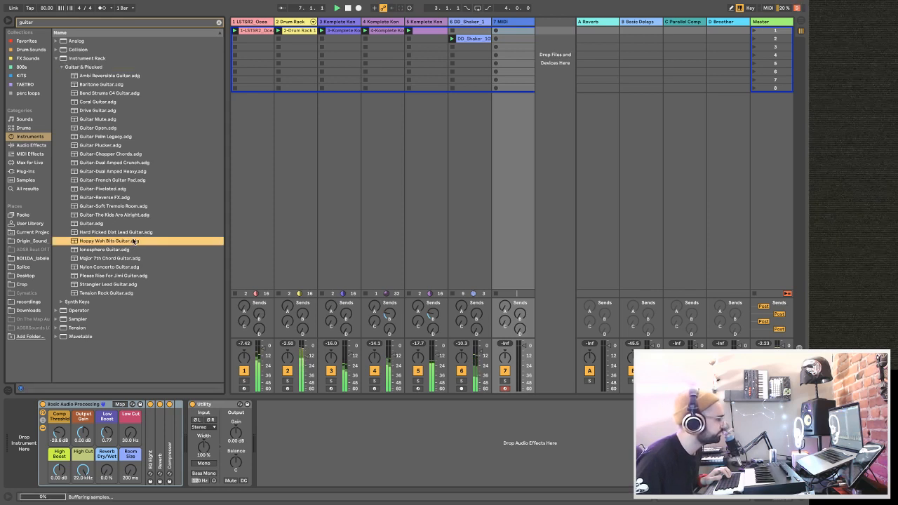
Browse the Guitar & Plucked presets and load Guitar-Dual Amped Heavy onto the empty 7 MIDI track.
key(Up)
click(125, 214)
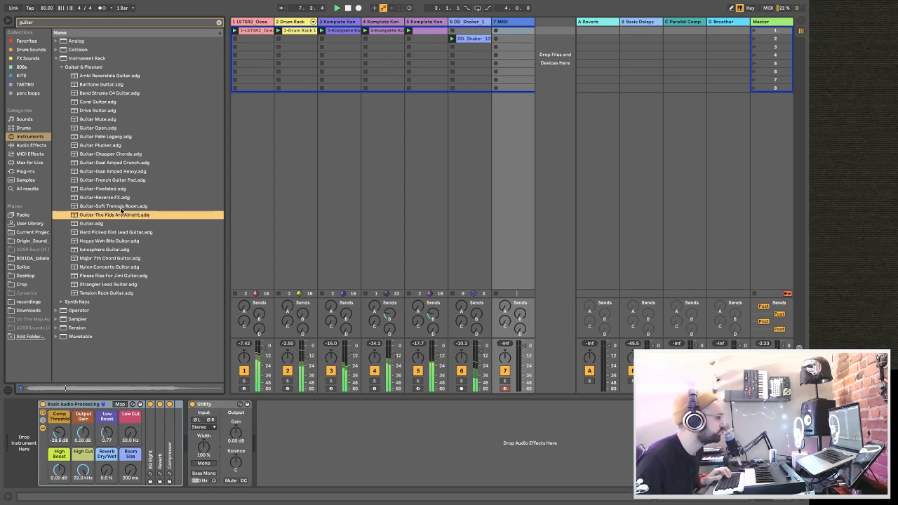
click(121, 207)
click(120, 174)
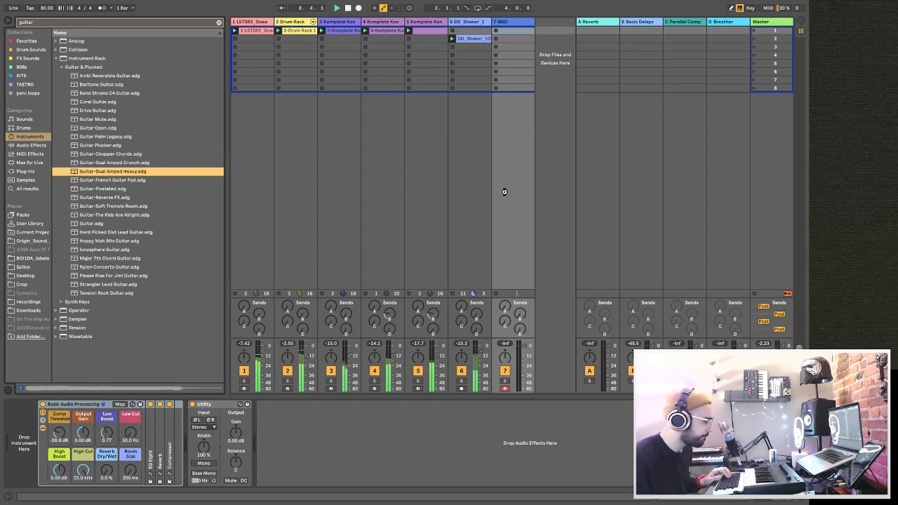
drag(503, 191, 505, 191)
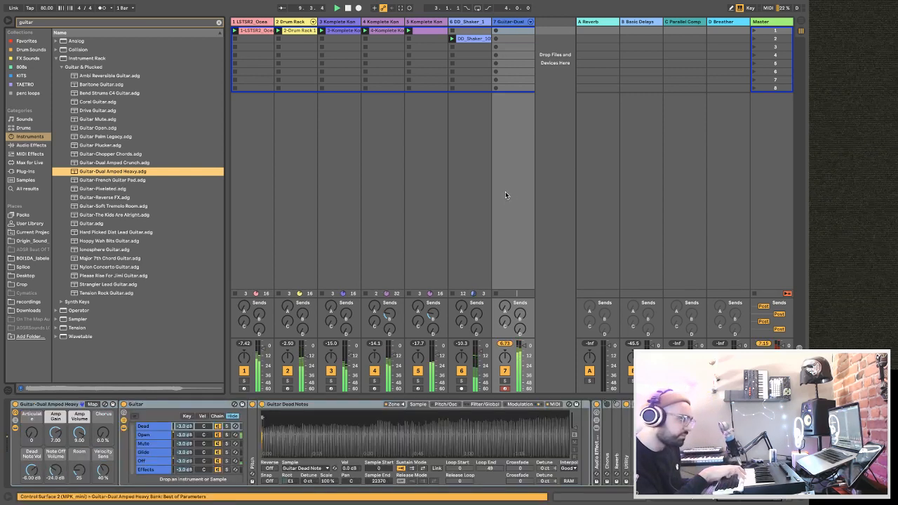
Lower the guitar track's volume to about -12.5 dB, raise its rack's Amp Gain, and set Chorus to 50% and Room to 43.
drag(524, 346, 529, 360)
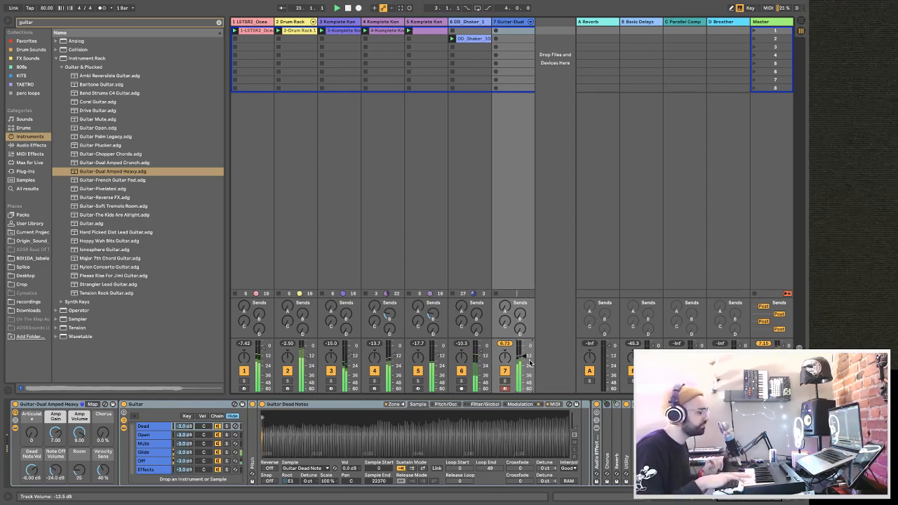
drag(59, 435, 59, 412)
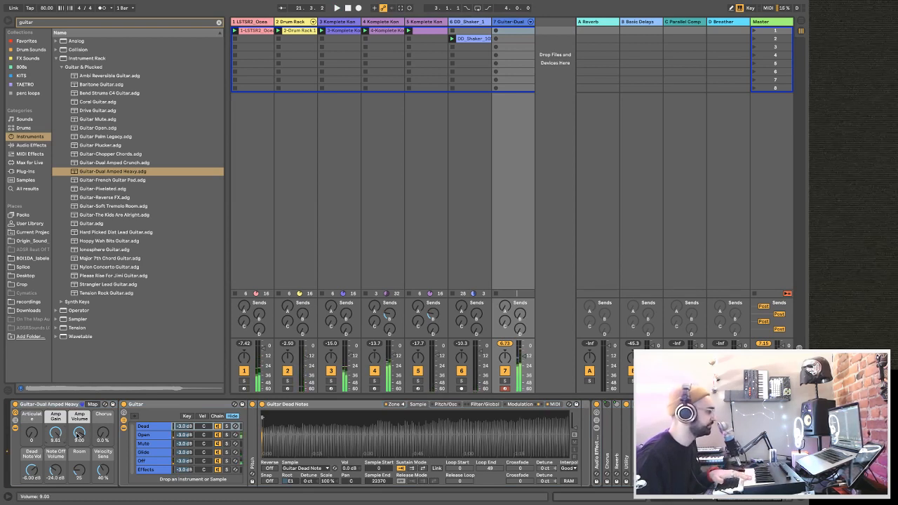
drag(104, 434, 103, 416)
drag(79, 470, 79, 469)
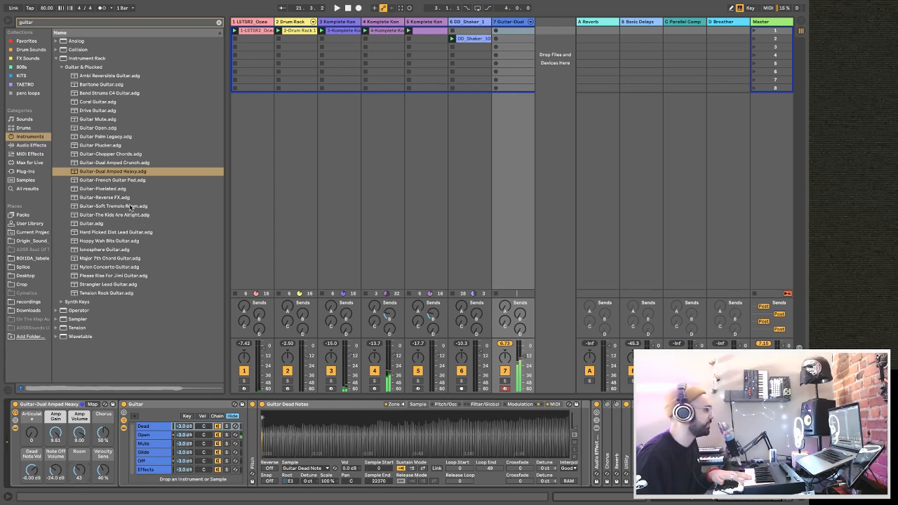
Add the Pedal audio effect to the guitar track's device chain and play the beat.
click(32, 145)
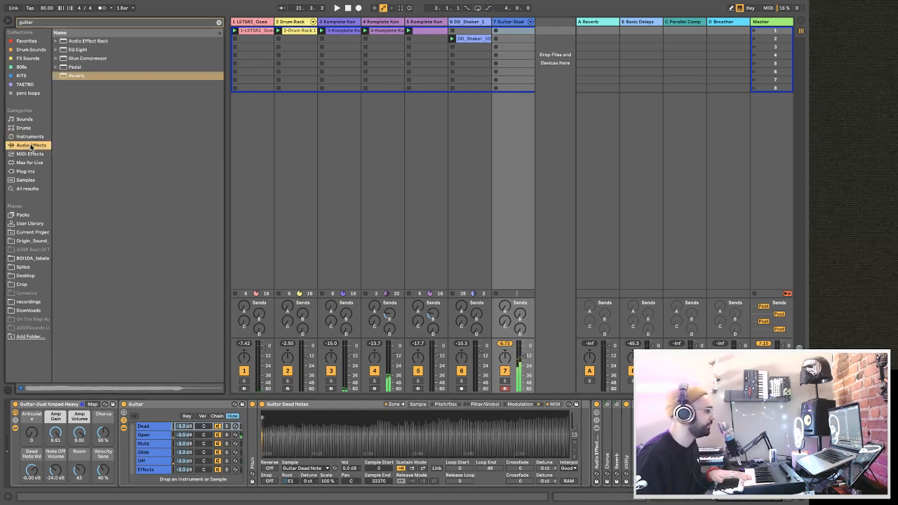
click(219, 23)
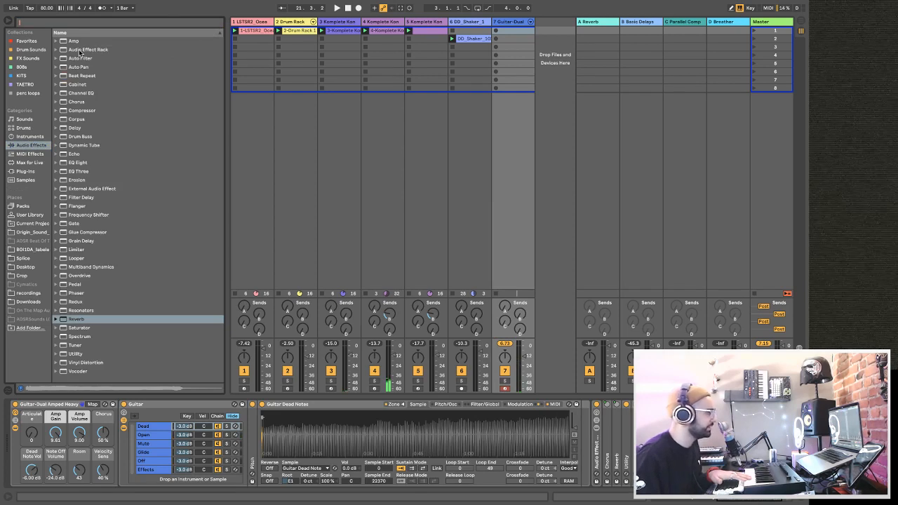
click(88, 285)
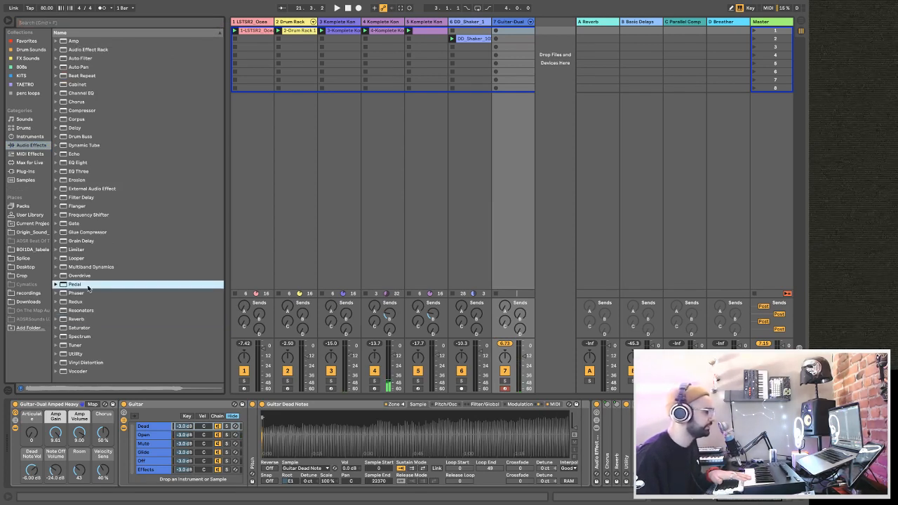
key(Return)
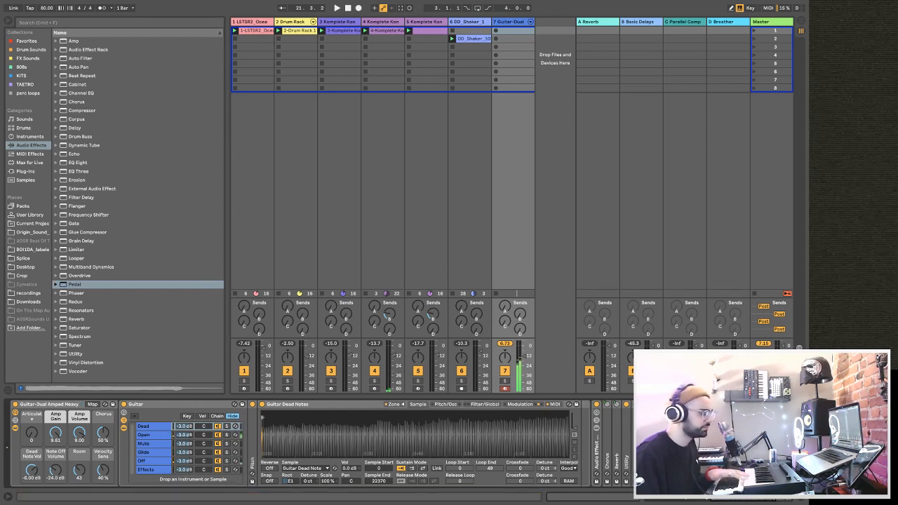
key(space)
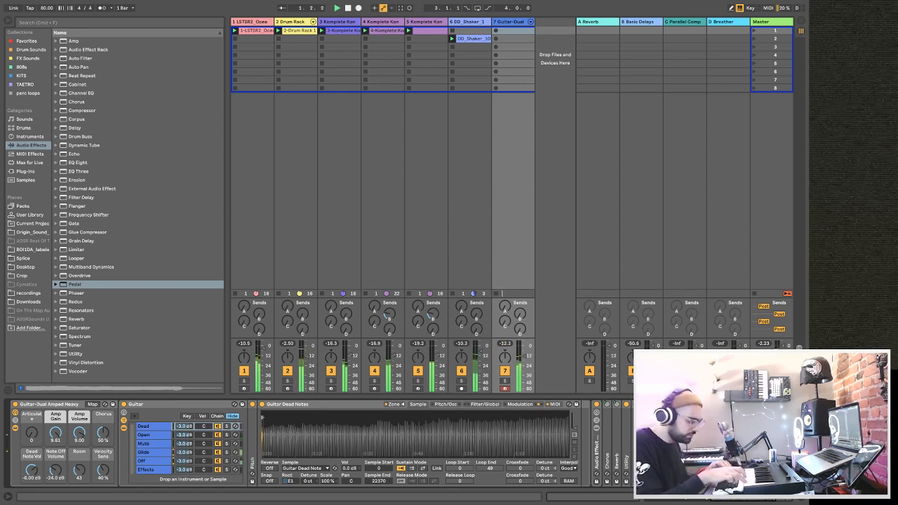
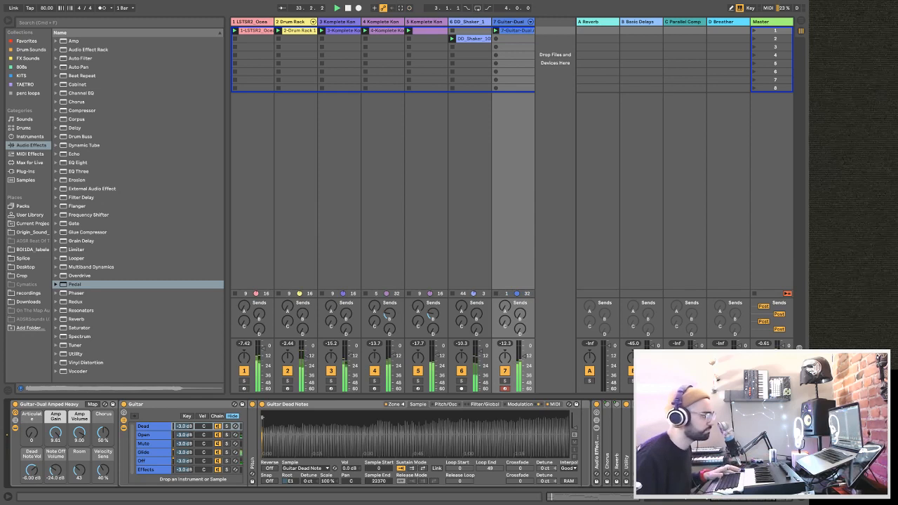
Open the guitar clip's notes, select all of them, and return to the guitar track's devices.
double_click(517, 32)
click(546, 397)
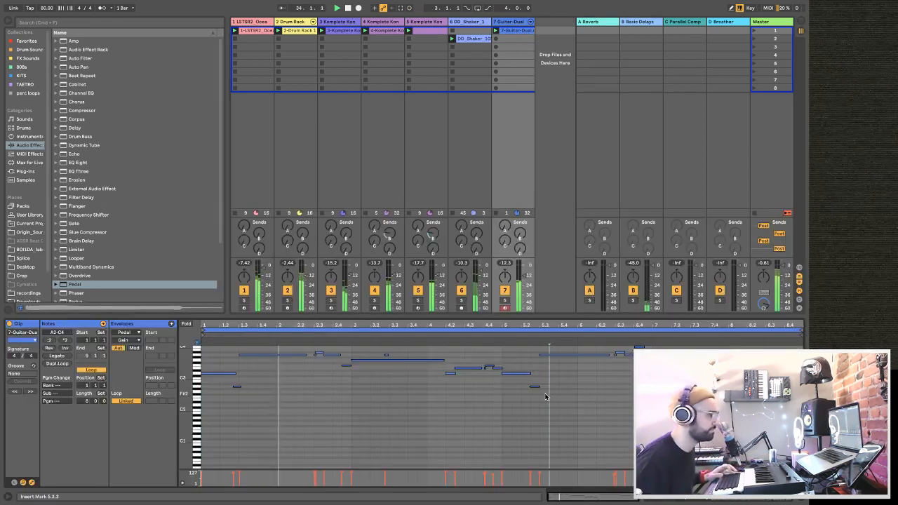
key(super+a)
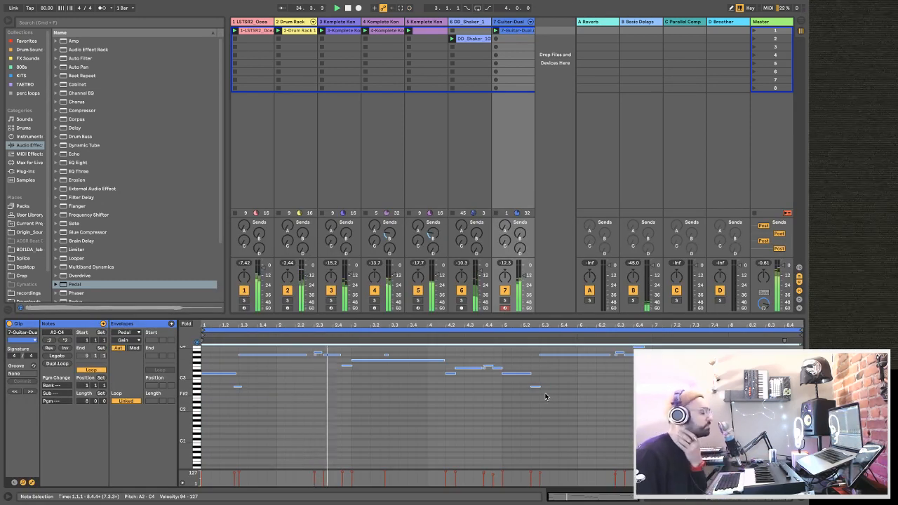
click(511, 23)
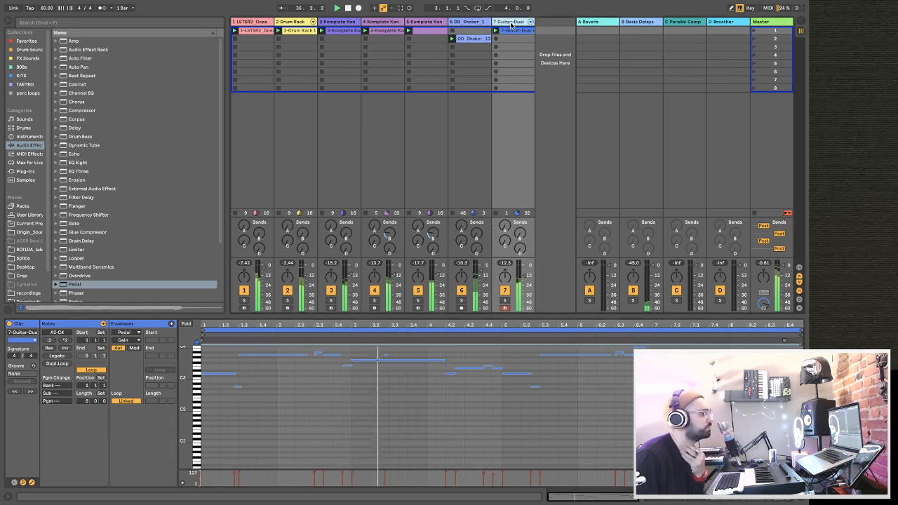
double_click(511, 24)
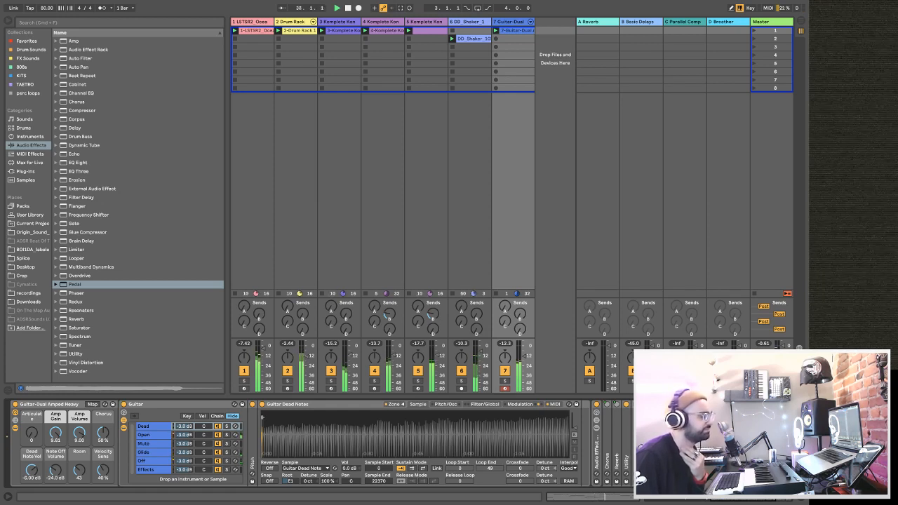
Set the guitar's Pedal to OD with Gain 69% and Bass 7.9%, and the Basic Audio Processing rack's Reverb Dry/Wet to 48%.
scroll(642, 463, right, 5)
drag(613, 477, 615, 473)
click(521, 438)
click(484, 437)
drag(523, 482, 523, 466)
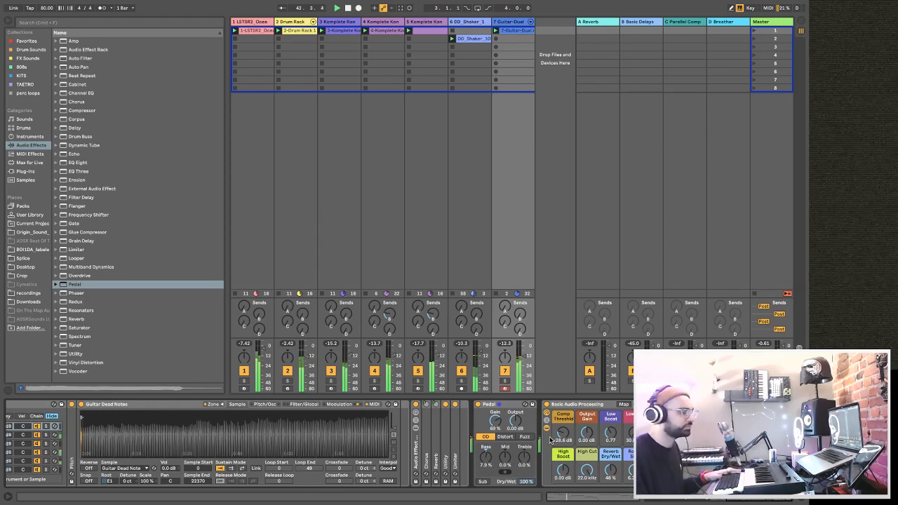
Copy the sidechained Compressor from the DD_Shaker track to the guitar track, placing it after the Utility, and play the beat.
double_click(566, 405)
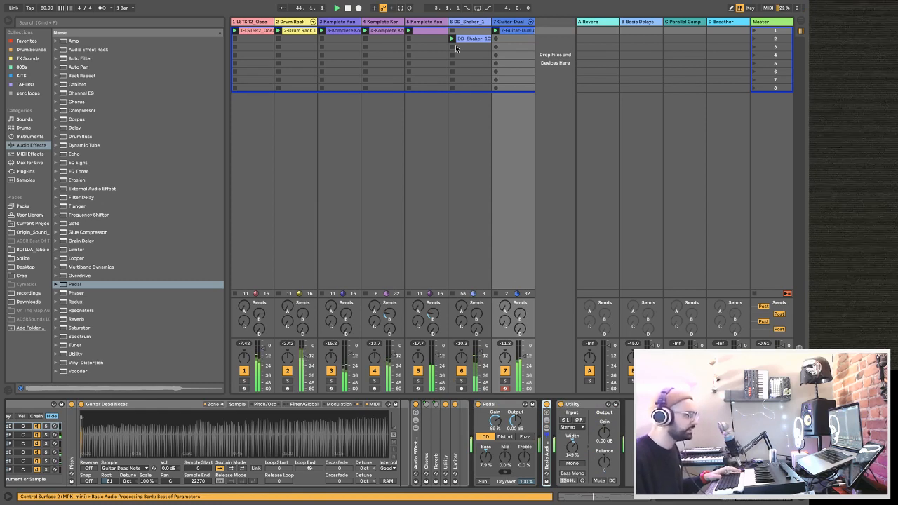
click(463, 22)
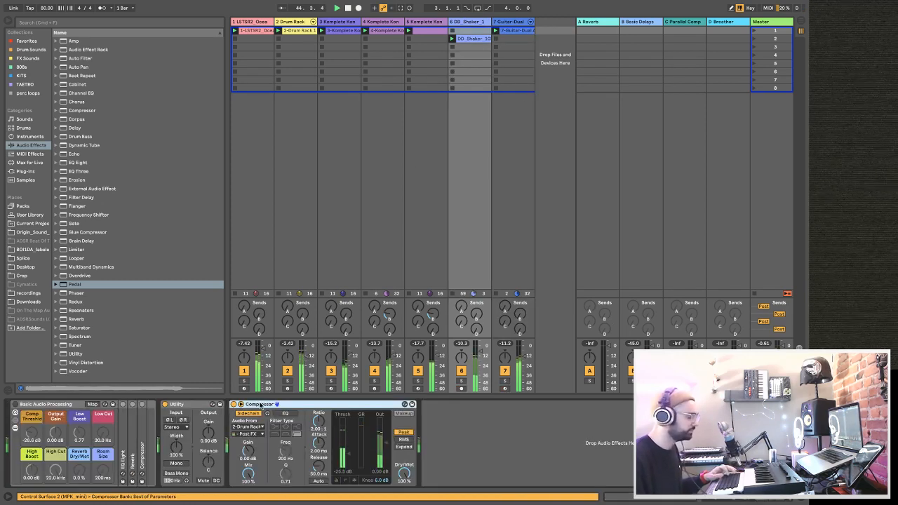
key(Right)
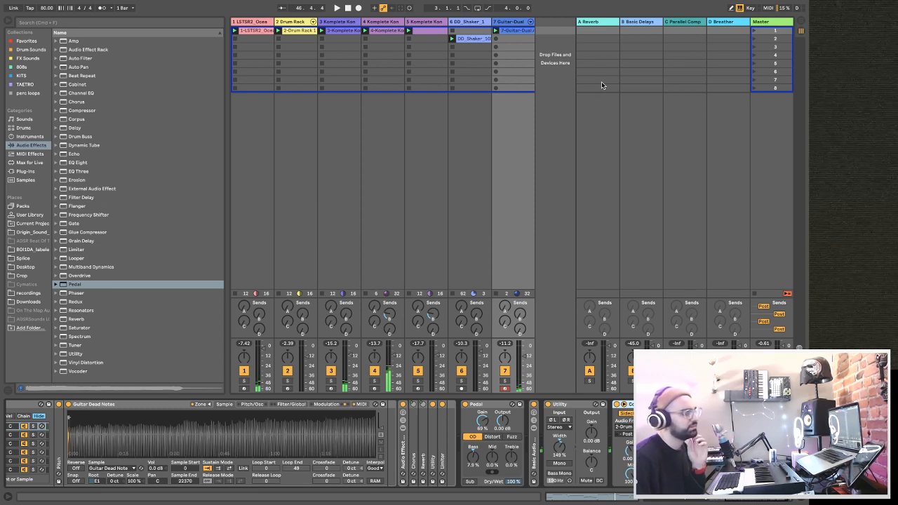
key(space)
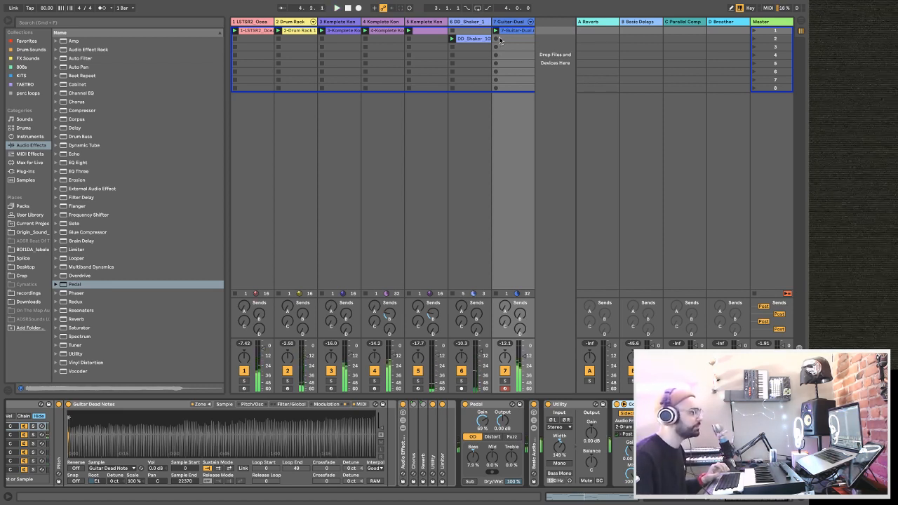
Duplicate the 5 Komplete Kontrol track, delete the clip from the copy's first slot, and play the beat.
click(423, 22)
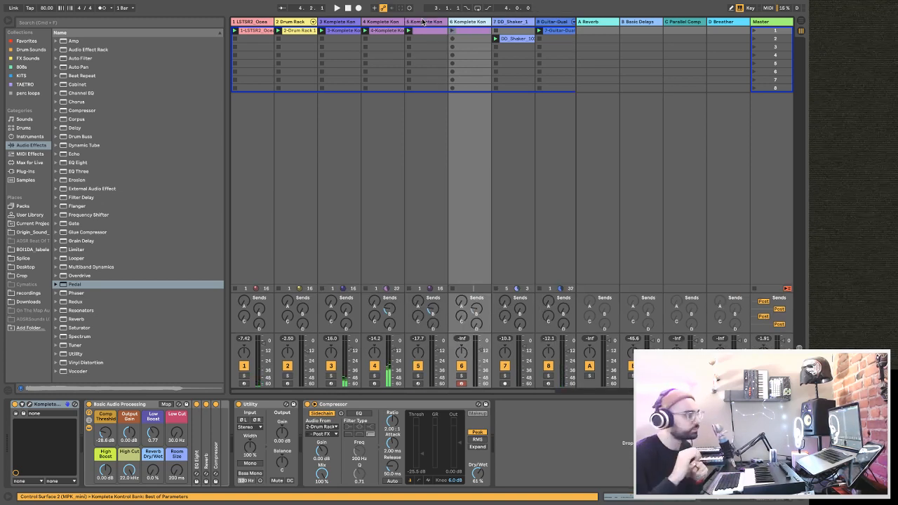
double_click(475, 33)
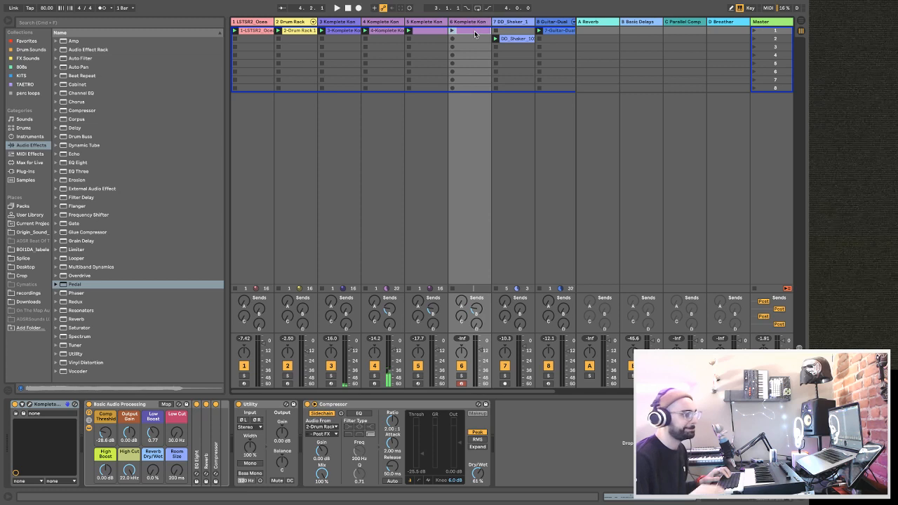
key(space)
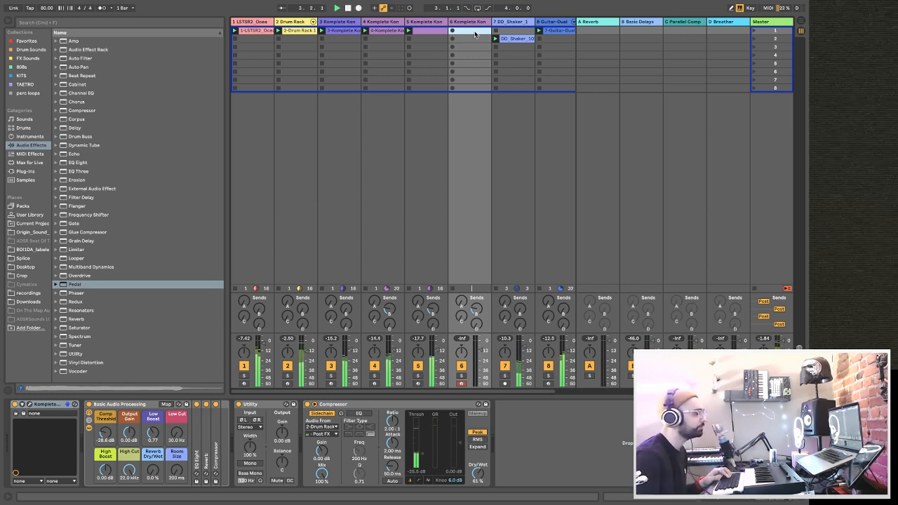
Open Komplete Kontrol on the duplicated track and load the Dusty Stabs preset from Lo-Fi Glow's Piano / Keys type.
click(30, 405)
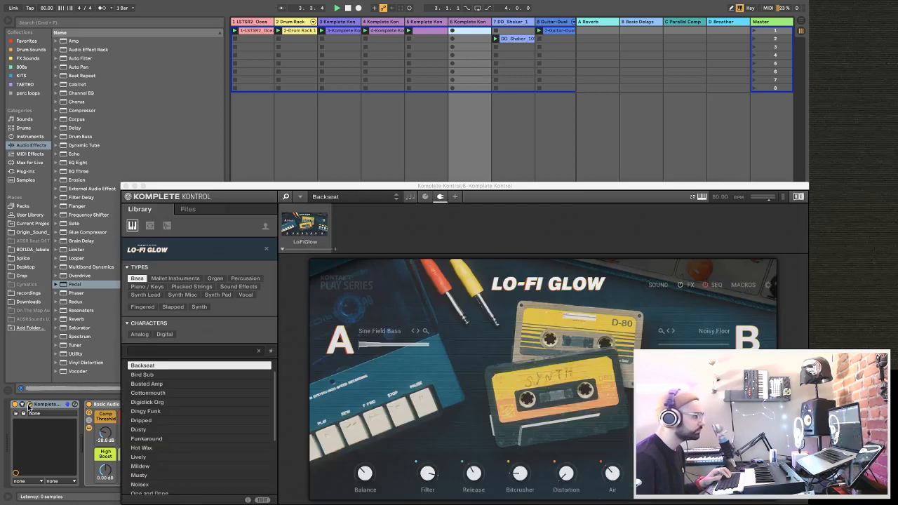
drag(276, 191, 241, 77)
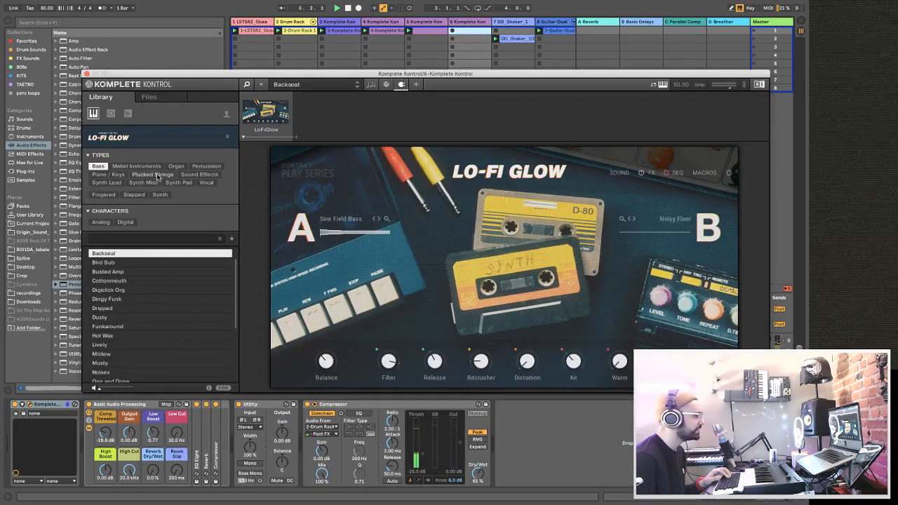
click(109, 174)
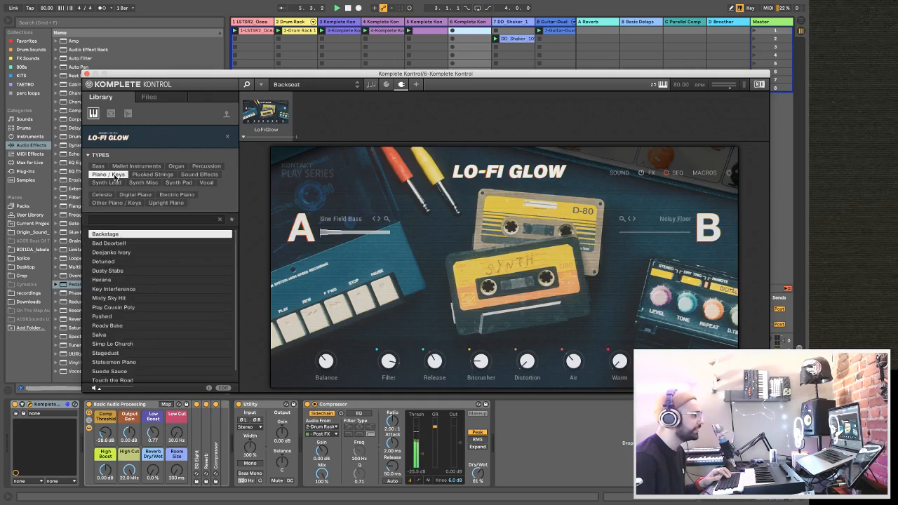
click(124, 271)
drag(153, 76, 364, 53)
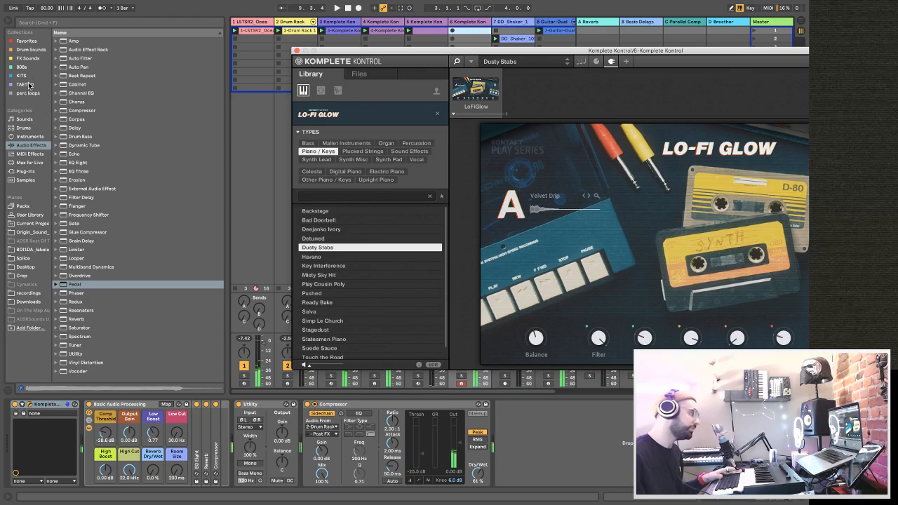
Add the Arpeggiator MIDI effect in front of Komplete Kontrol on track 6 and set its Rate to 1/16.
click(46, 152)
drag(82, 40, 34, 423)
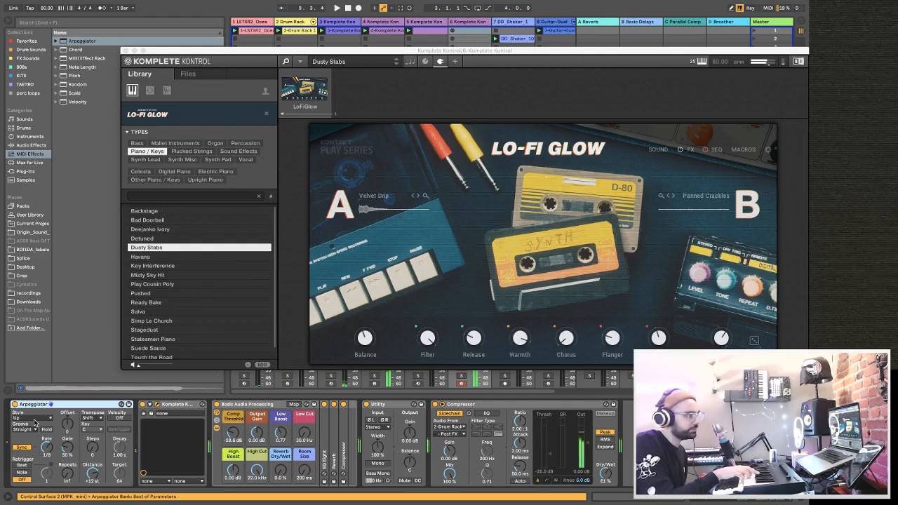
drag(43, 447, 43, 447)
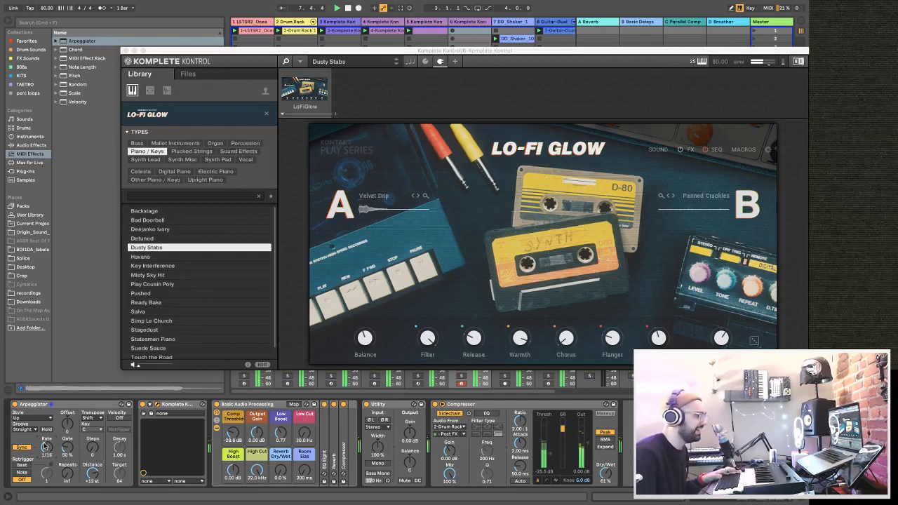
Record the arpeggiated Dusty Stabs part into the first clip slot of track 6, keeping the slot clear of the plug-in window.
drag(393, 56, 618, 396)
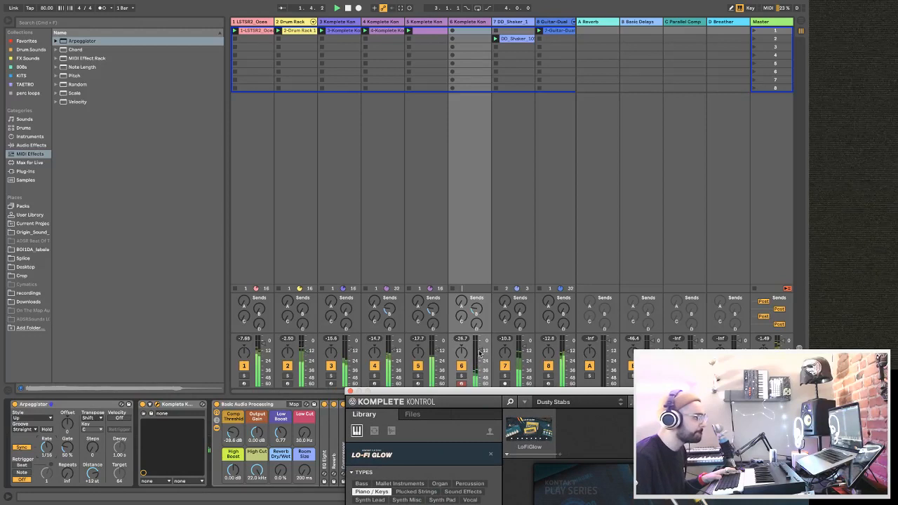
drag(474, 392, 455, 153)
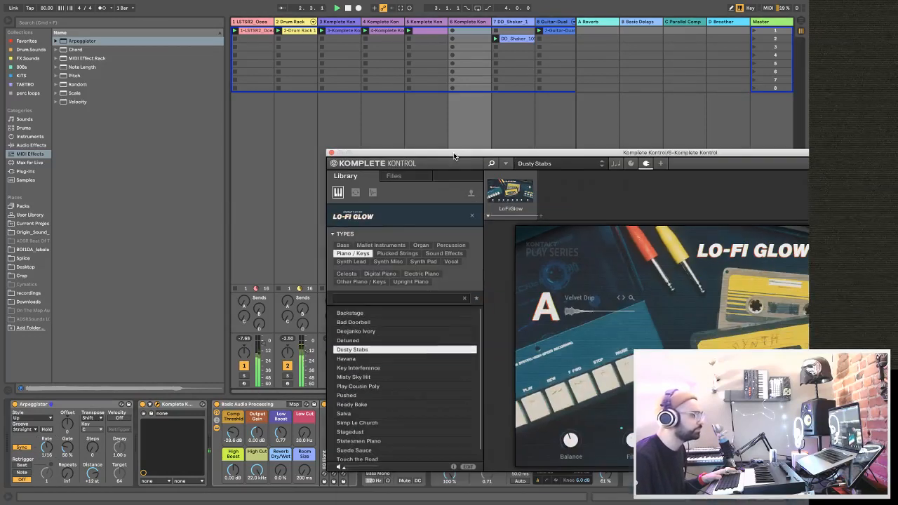
click(453, 31)
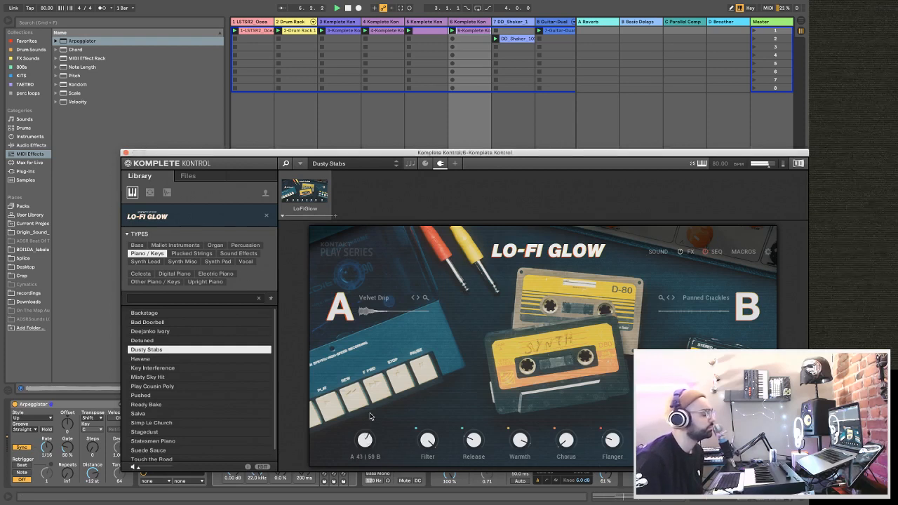
Set Lo-Fi Glow's Balance to A 62 | 38 B, adjust the Flanger, and raise the Release.
drag(372, 393, 377, 447)
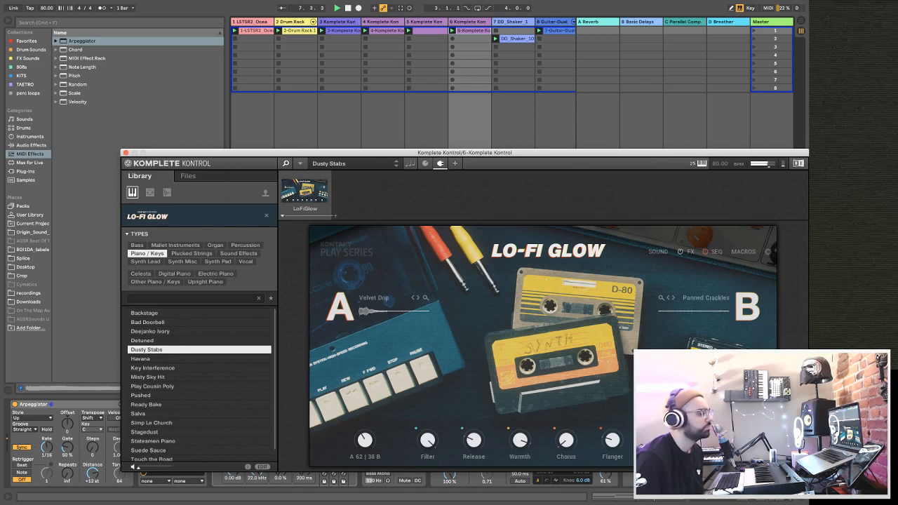
drag(614, 441, 621, 464)
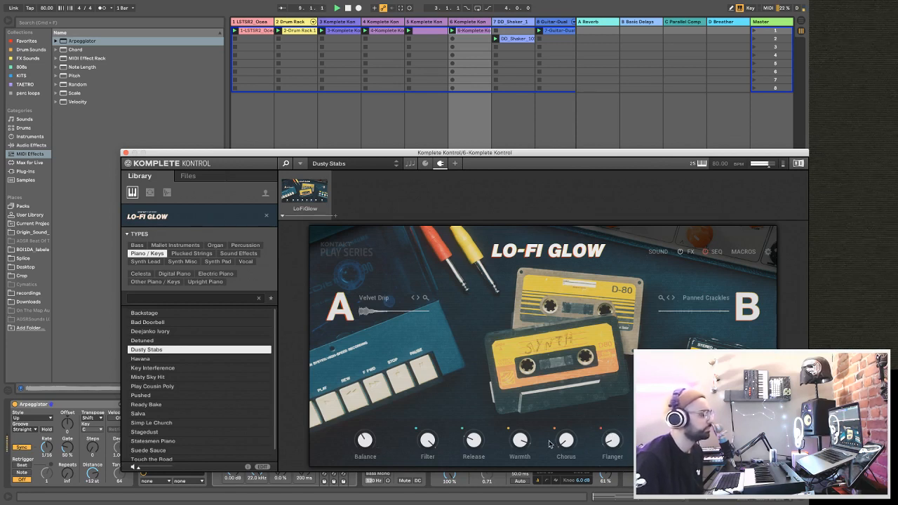
drag(471, 444, 482, 407)
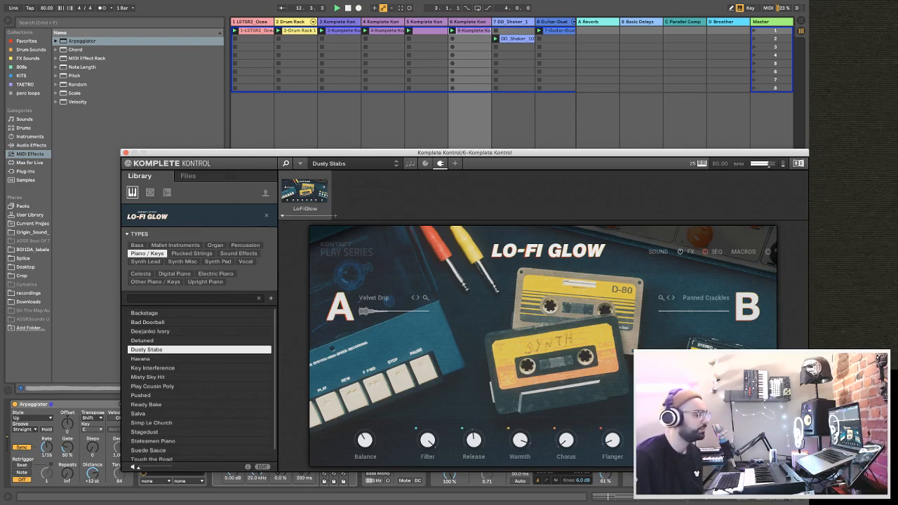
Close the plug-in window, raise track 6's send to B Basic Delays, and set its volume to -9.0 dB.
click(125, 153)
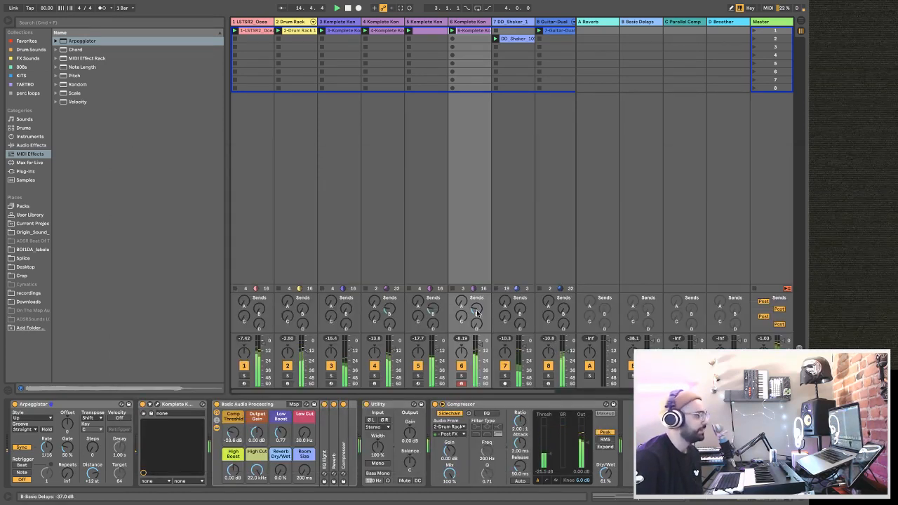
drag(477, 313, 477, 310)
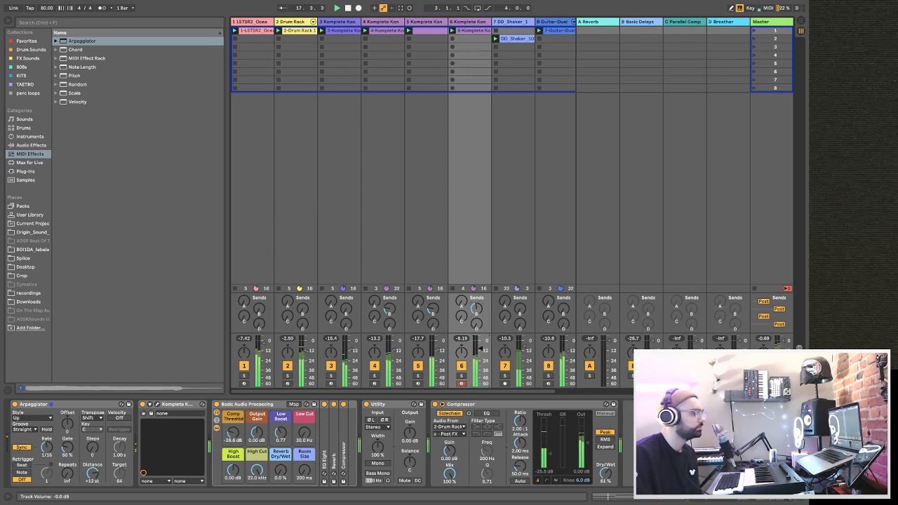
scroll(544, 243, right, 1)
Try transposing all notes in track 6's clip up an octave, and move them back to their original pitch.
double_click(468, 31)
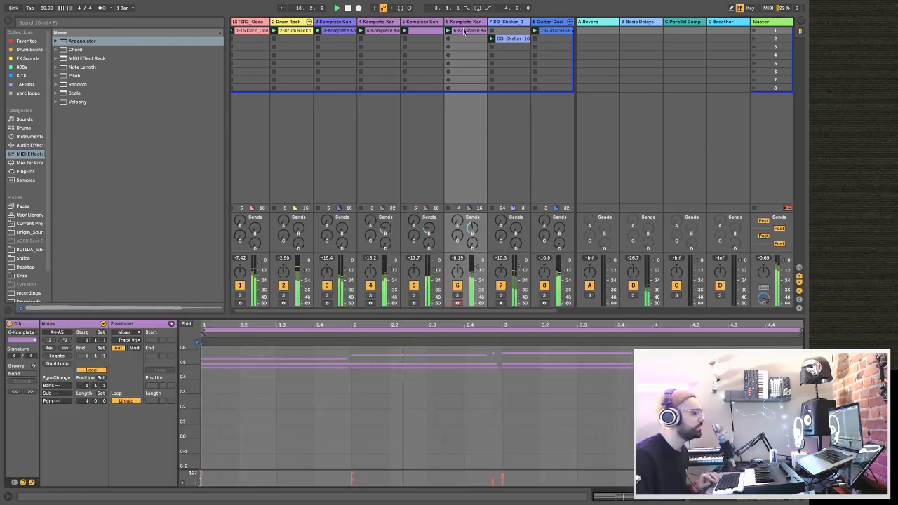
key(super+a)
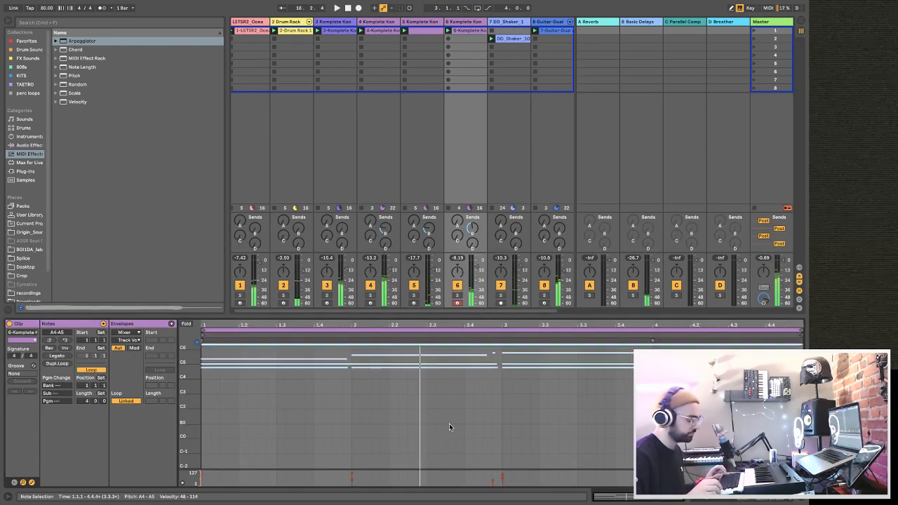
key(shift+Up)
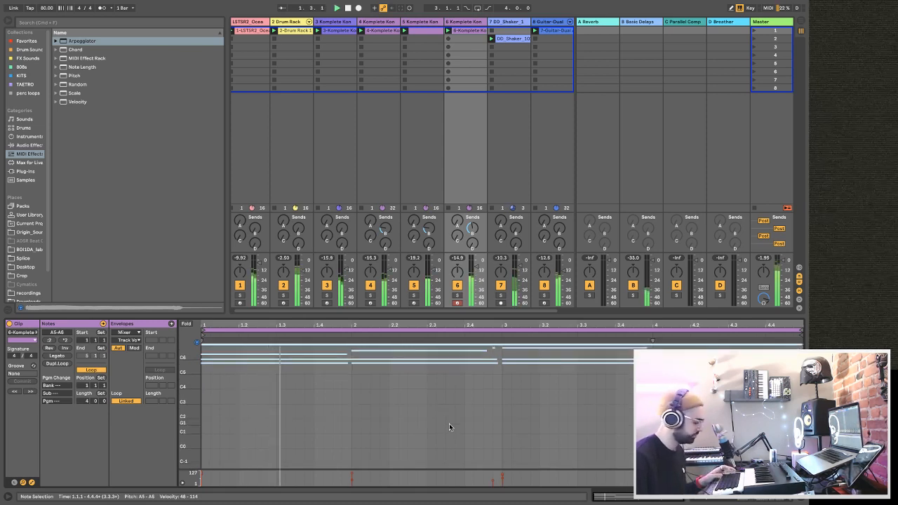
key(Down)
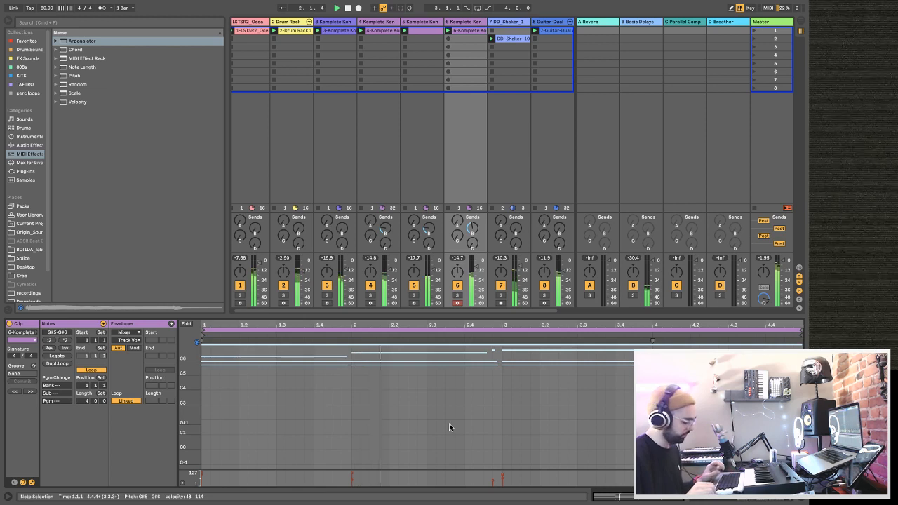
key(Up)
key(shift+Down)
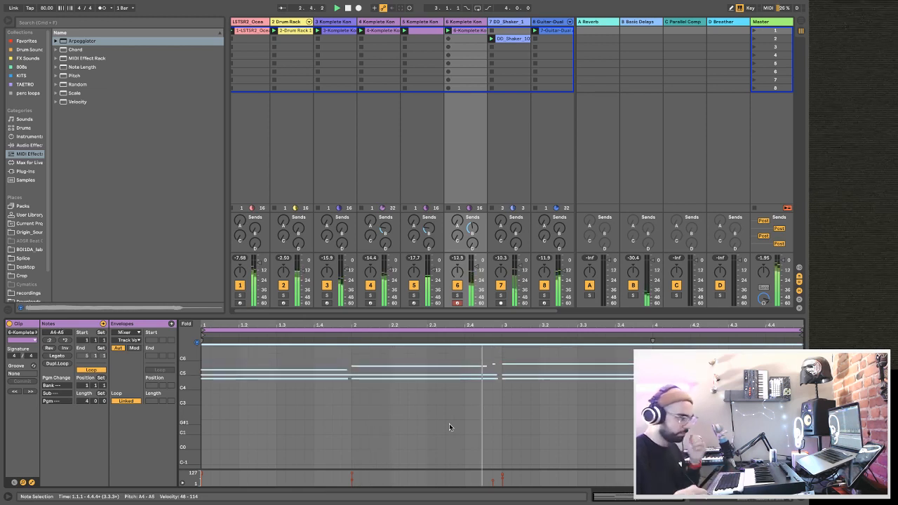
Show track 6's devices, restart the beat from the beginning, and hide the browser.
click(466, 23)
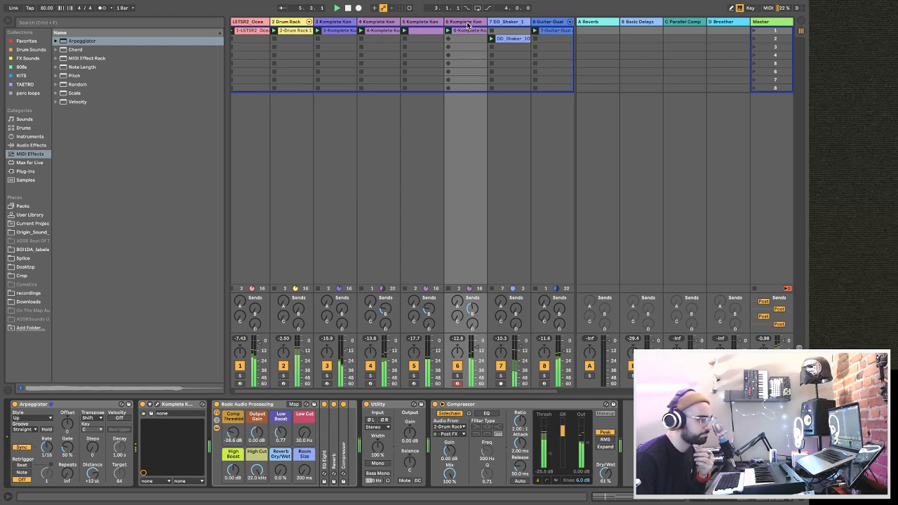
key(space)
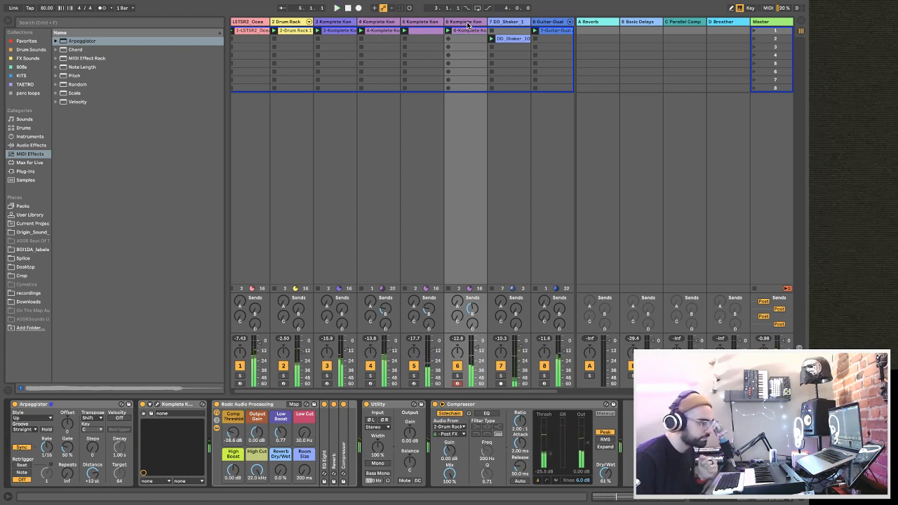
key(space)
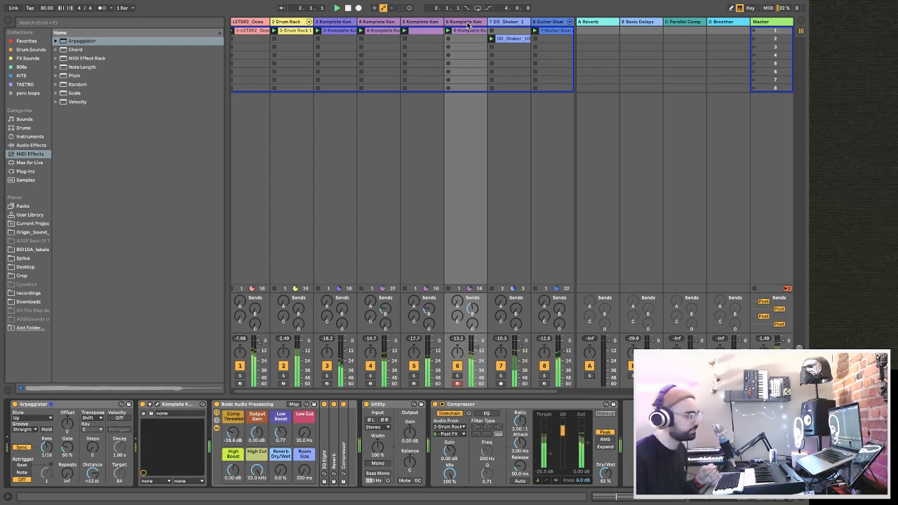
click(8, 21)
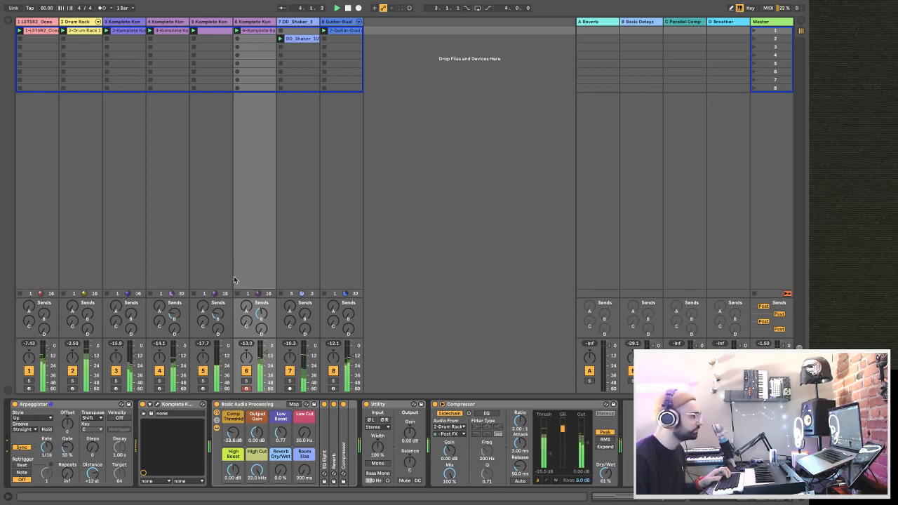
Solo and unsolo track 4, and turn the track off.
click(159, 381)
click(160, 381)
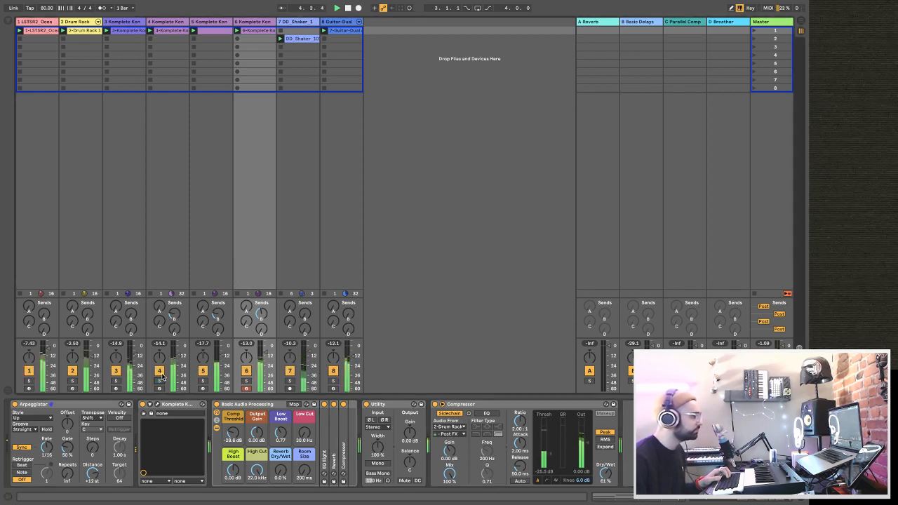
click(159, 371)
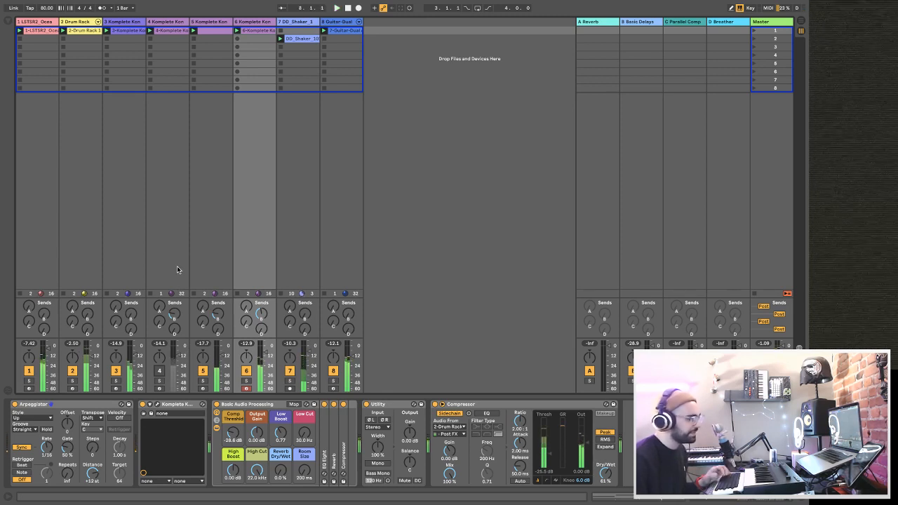
Duplicate the 2 Drum Rack track and delete the clip from the copy.
click(80, 23)
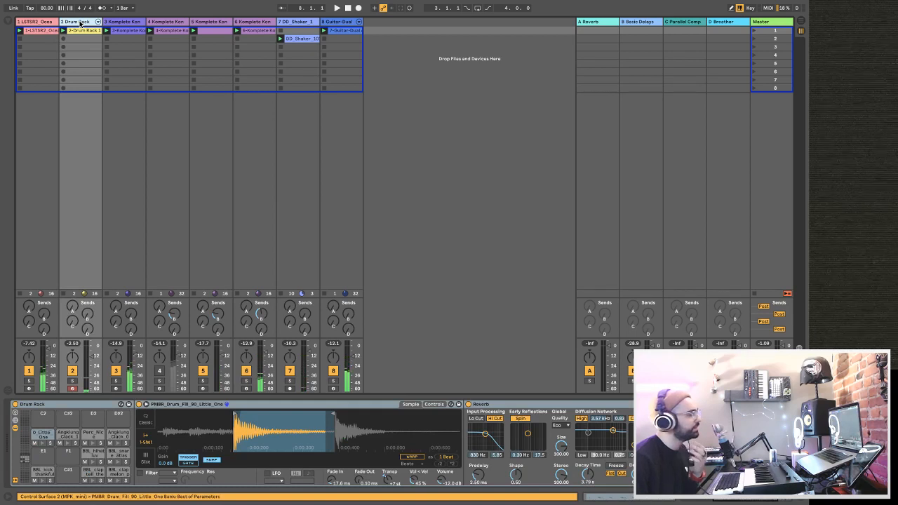
key(ctrl+d)
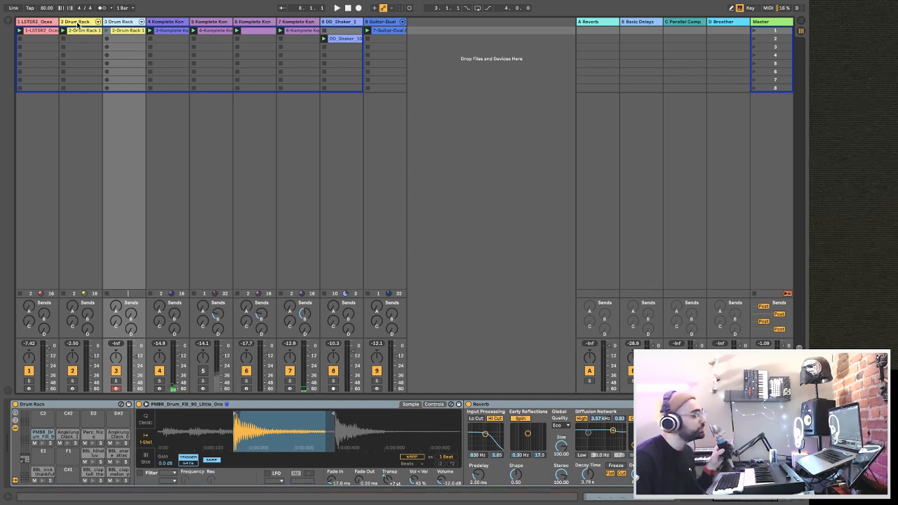
click(118, 33)
key(Delete)
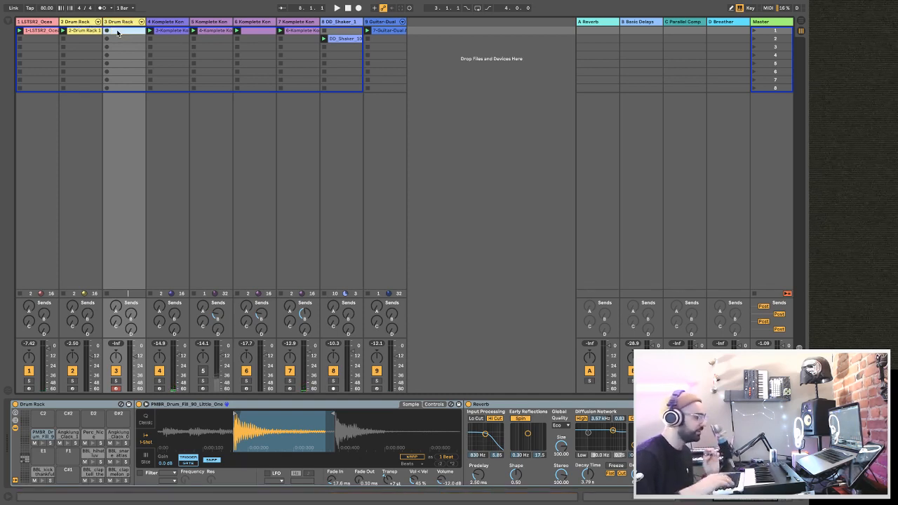
Show the browser and search the Splice folder for "kick".
click(9, 22)
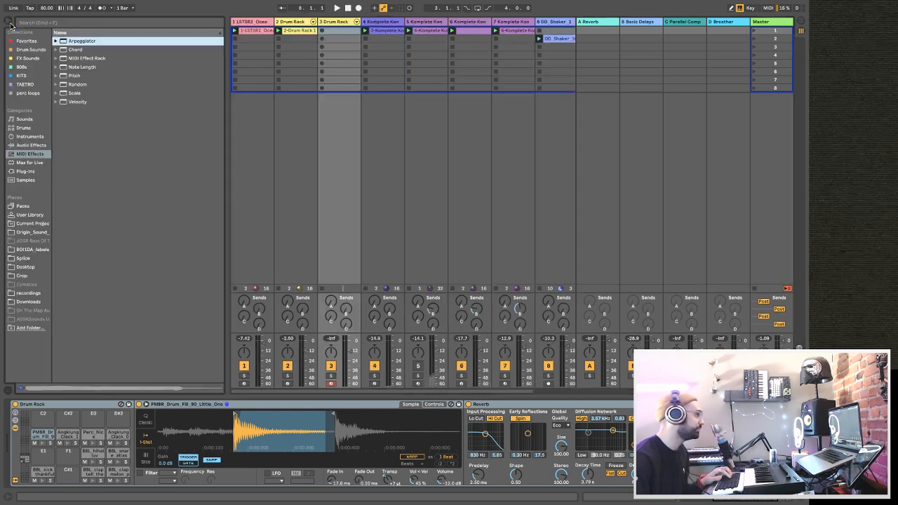
click(28, 180)
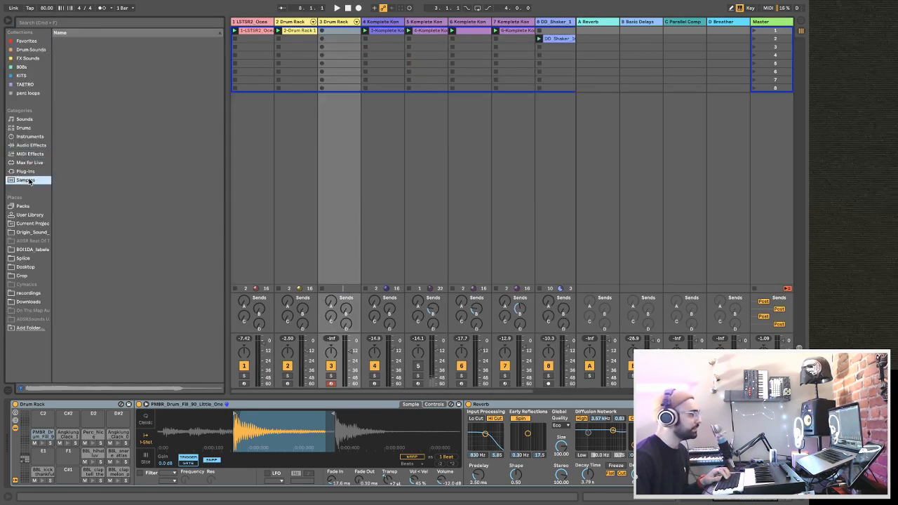
scroll(433, 83, right, 3)
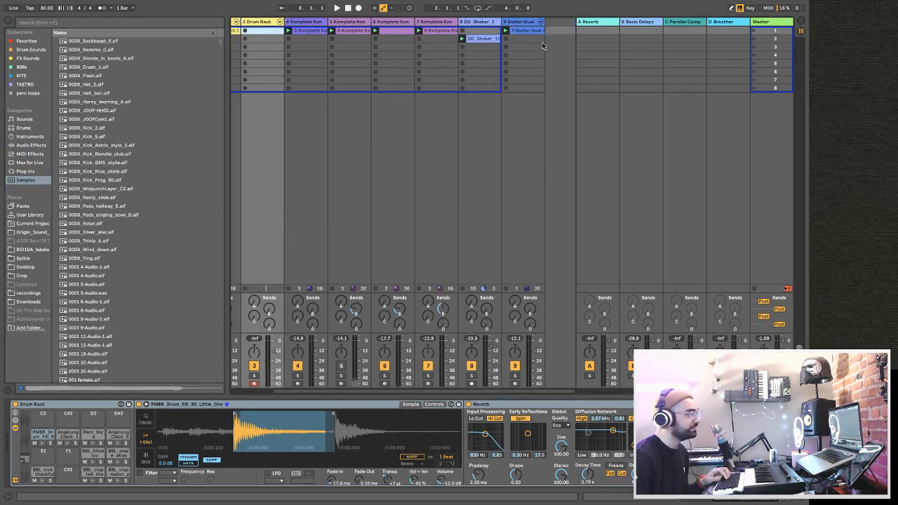
scroll(280, 62, left, 3)
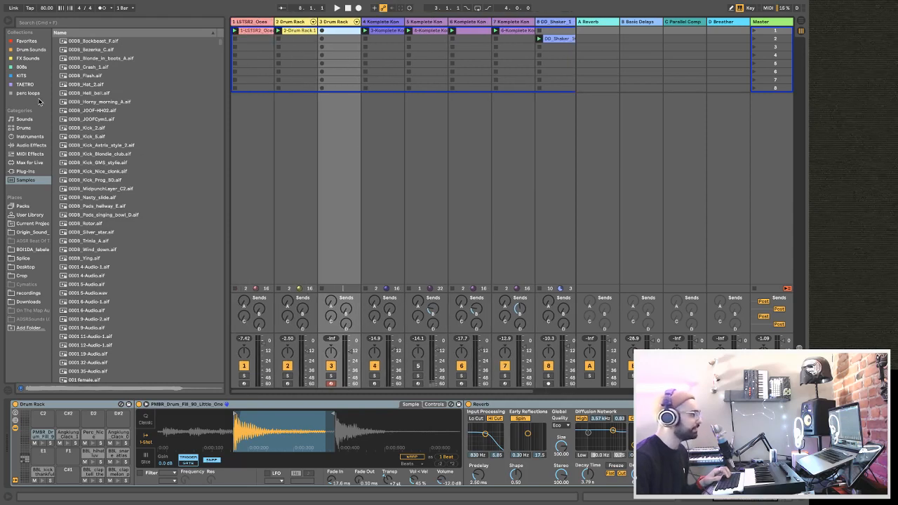
click(52, 23)
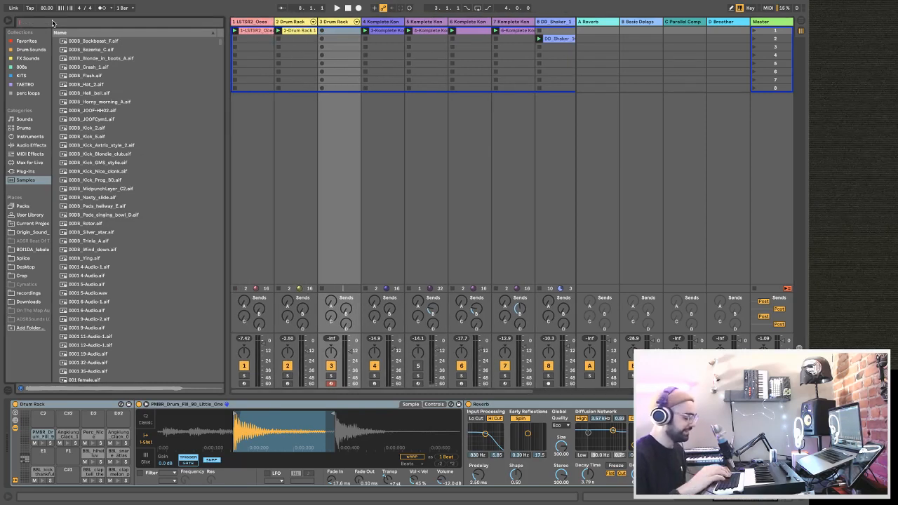
text(kick)
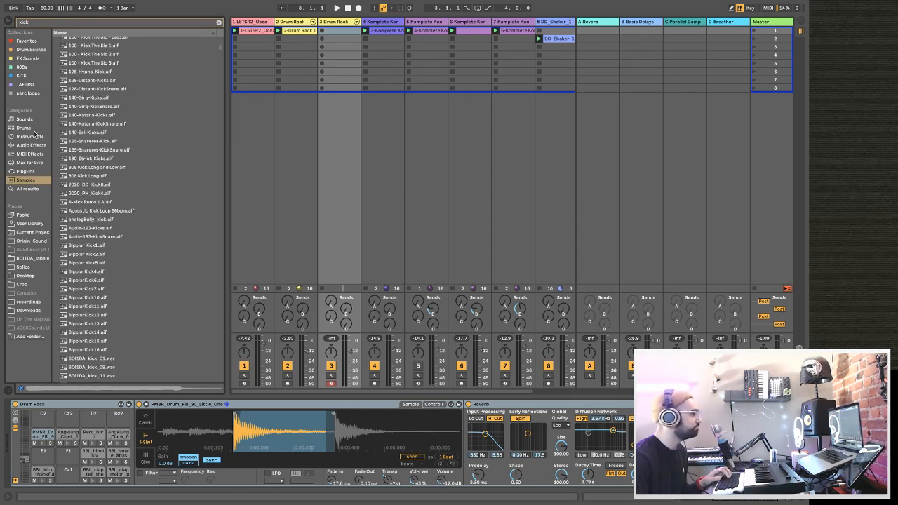
click(29, 172)
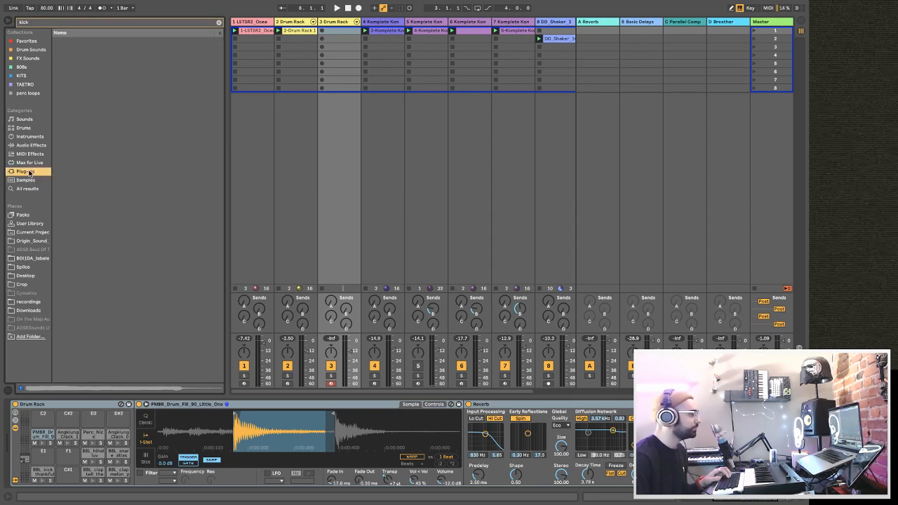
click(23, 267)
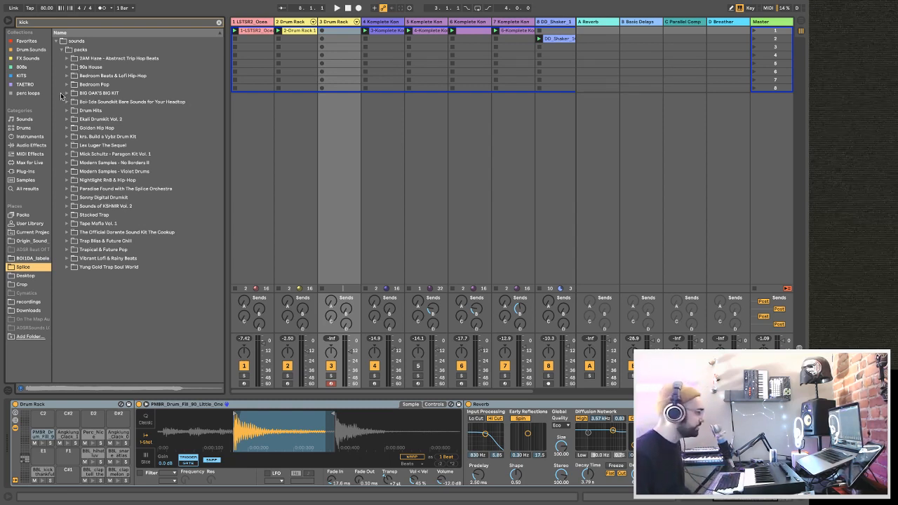
Expand BIG OAK'S BIG KIT down to the OAK_kicks folder and audition its three kick samples.
click(66, 94)
click(72, 102)
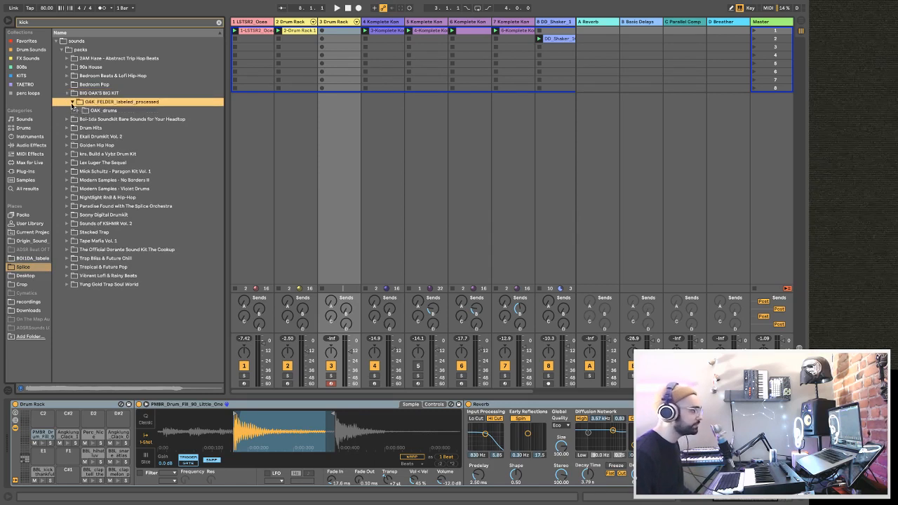
click(78, 111)
click(84, 119)
click(94, 128)
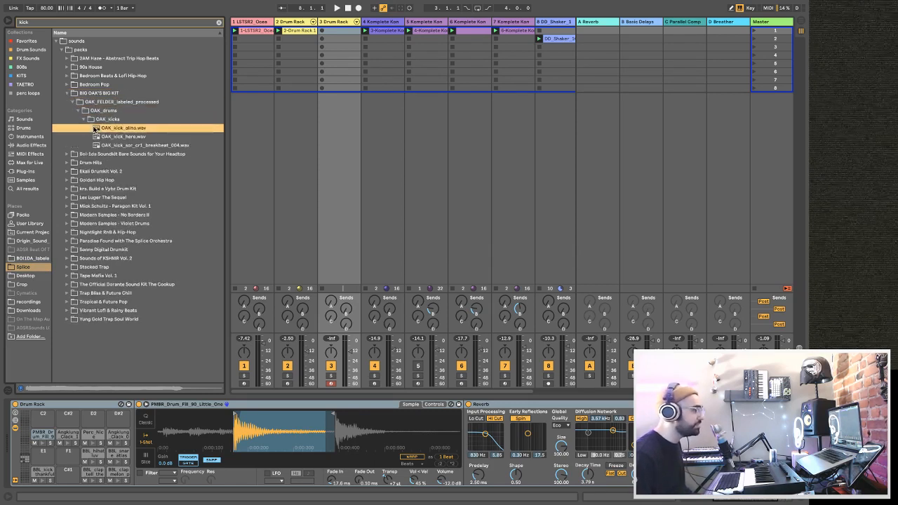
click(103, 137)
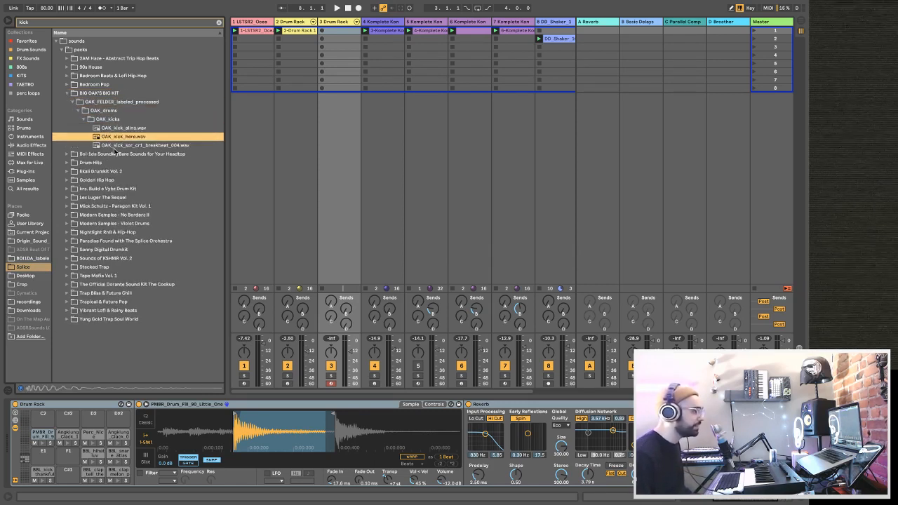
click(115, 145)
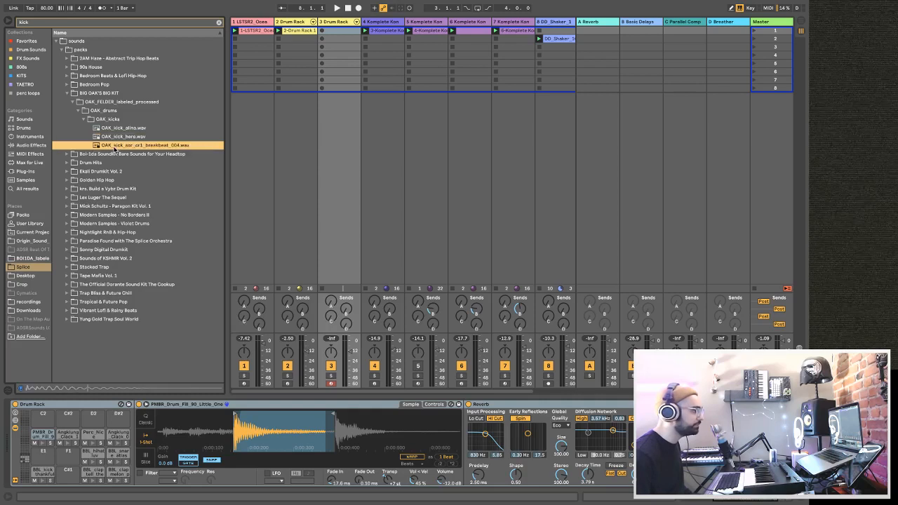
Load OAK_kick_here.wav onto the C1 pad of track 3's Drum Rack, replacing the existing kick.
click(110, 138)
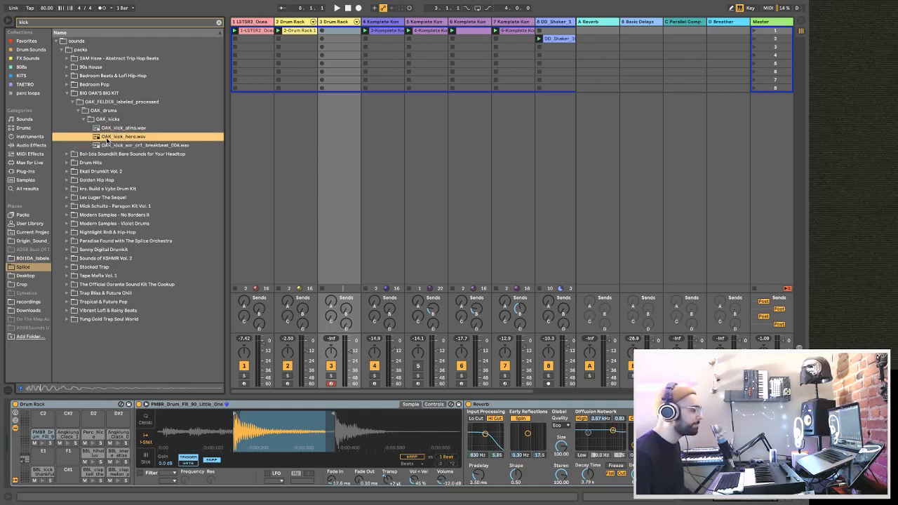
drag(39, 473, 40, 475)
click(40, 475)
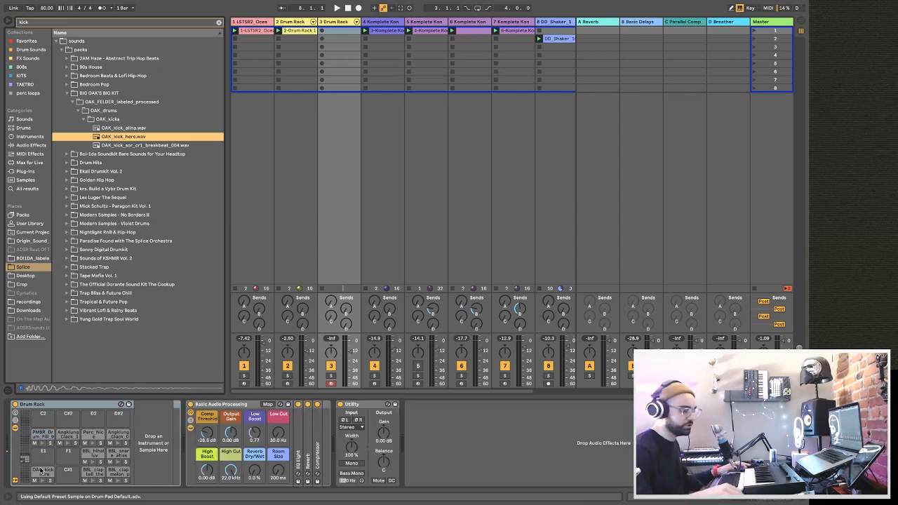
Search the Splice folder for "oak" and audition the samples in the OAK_snares folder.
click(65, 23)
text(oak)
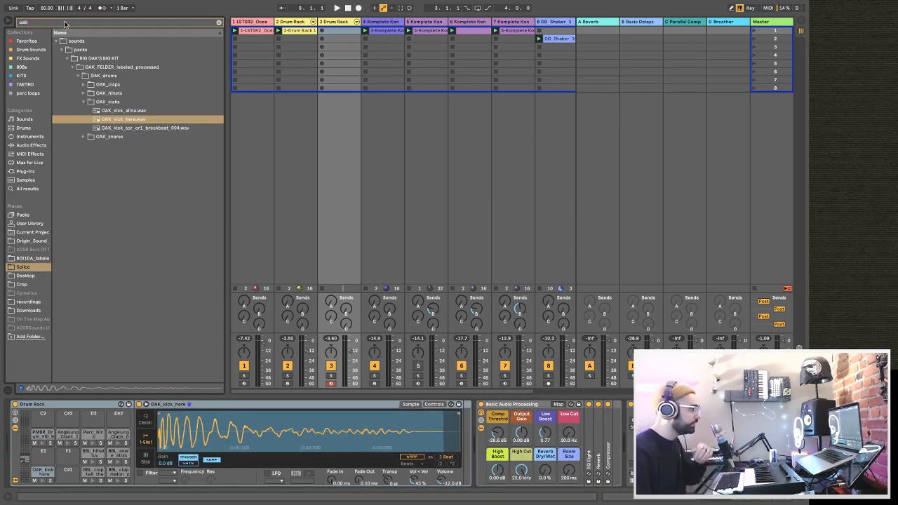
click(83, 138)
click(108, 145)
click(109, 137)
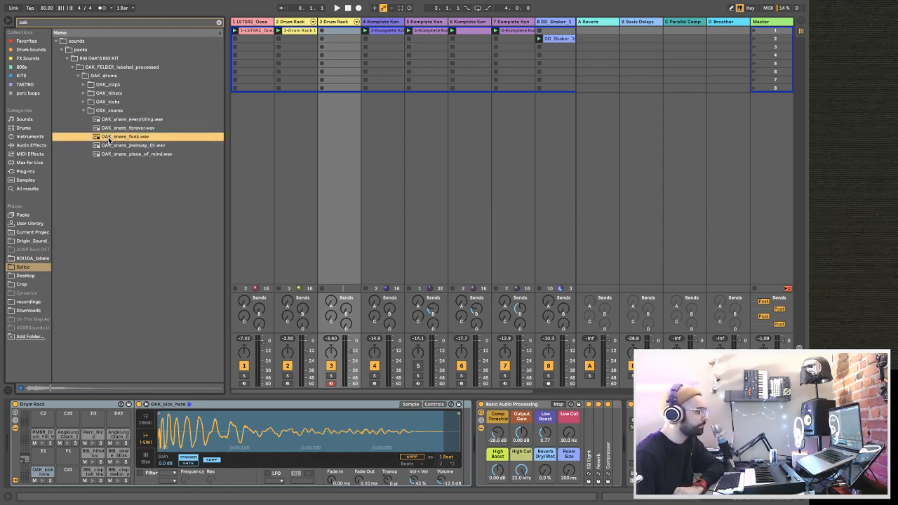
click(109, 130)
click(111, 120)
Try OAK_snare_jealousy_01.wav on the D1 pad of track 3's Drum Rack and play it with the beat.
click(113, 145)
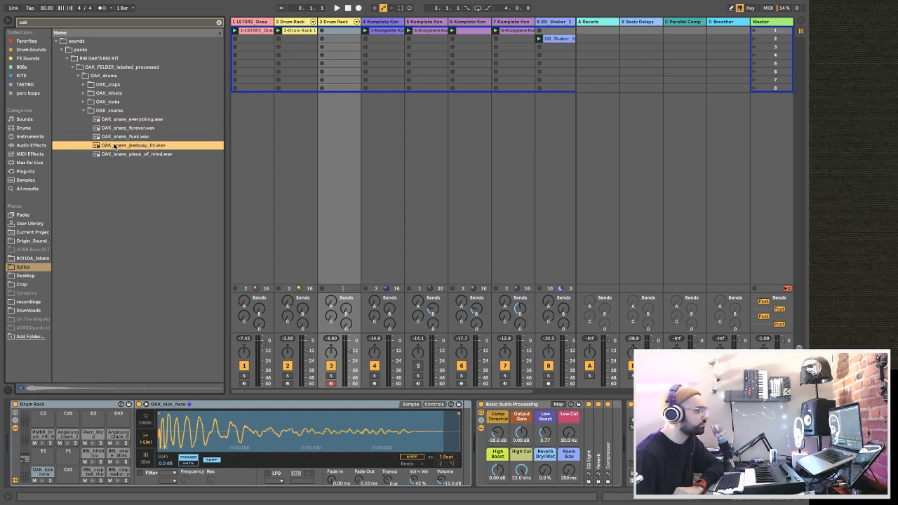
drag(113, 147, 102, 477)
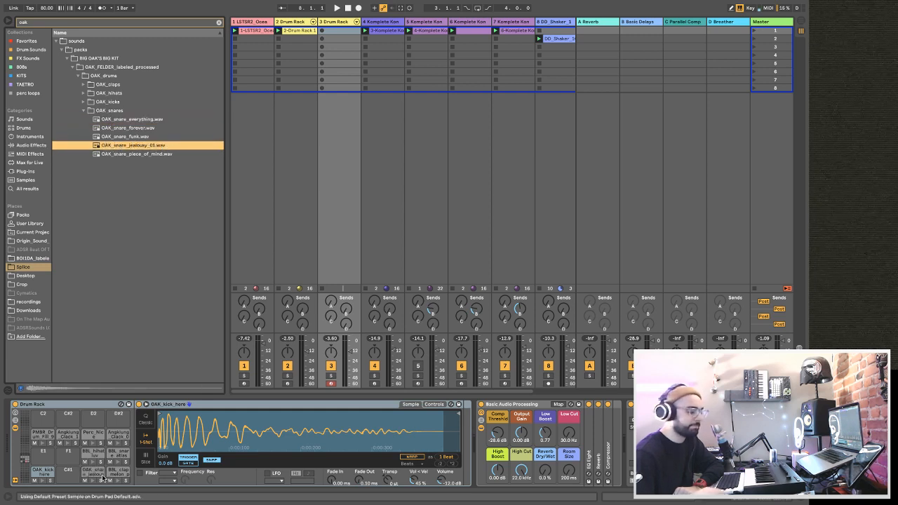
key(space)
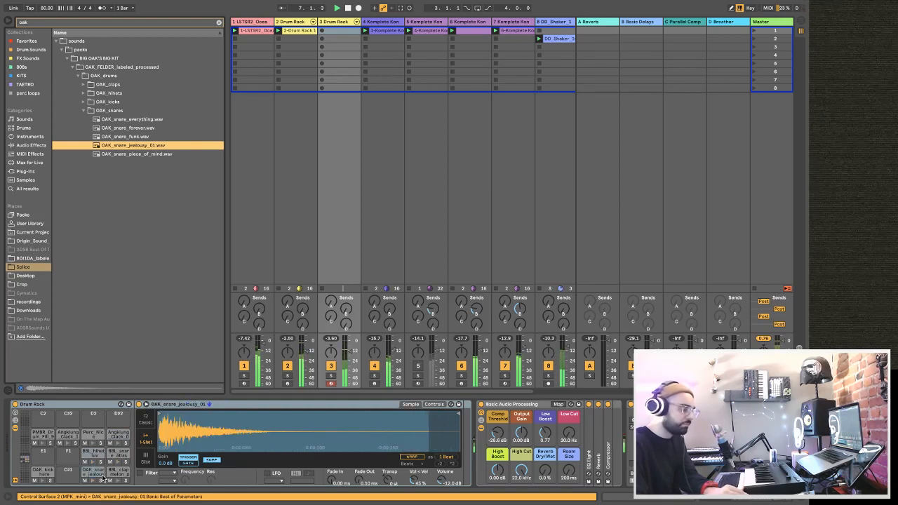
Audition two more OAK snares and load OAK_snare_forever.wav onto the D1 pad of track 3's Drum Rack.
click(131, 154)
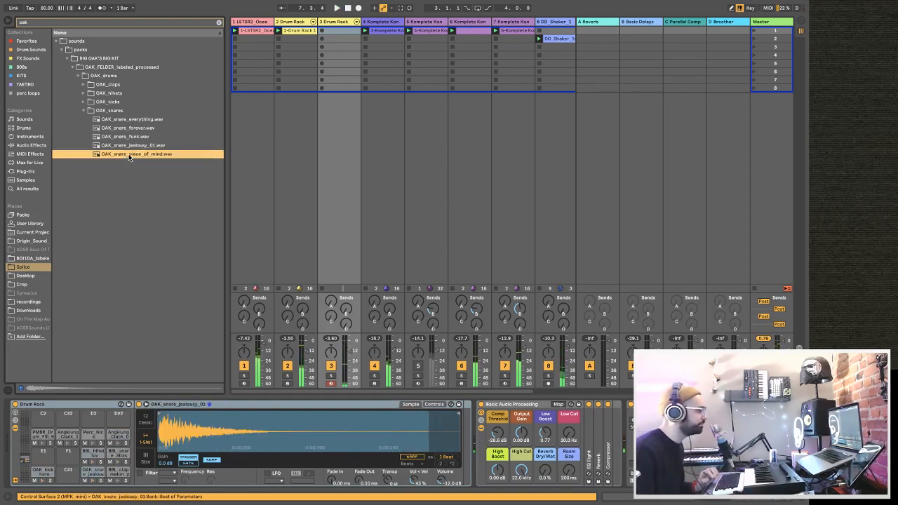
click(128, 128)
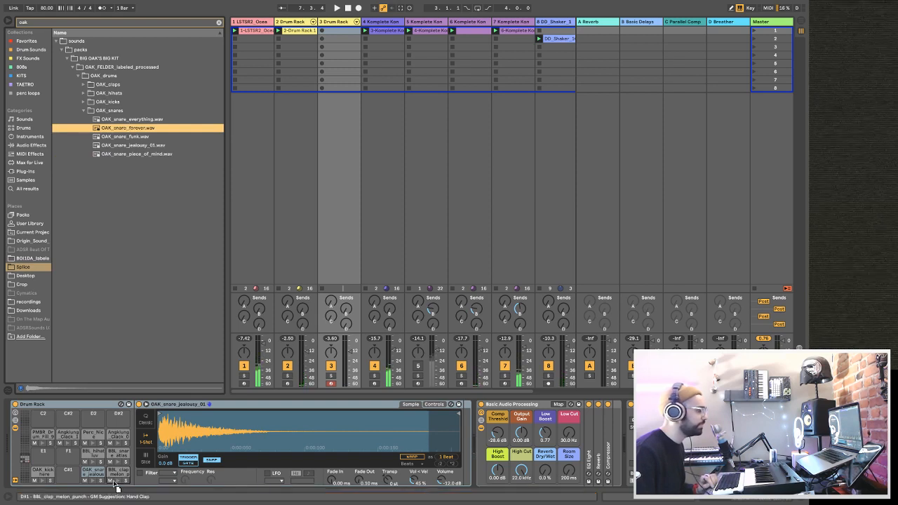
drag(100, 473, 102, 476)
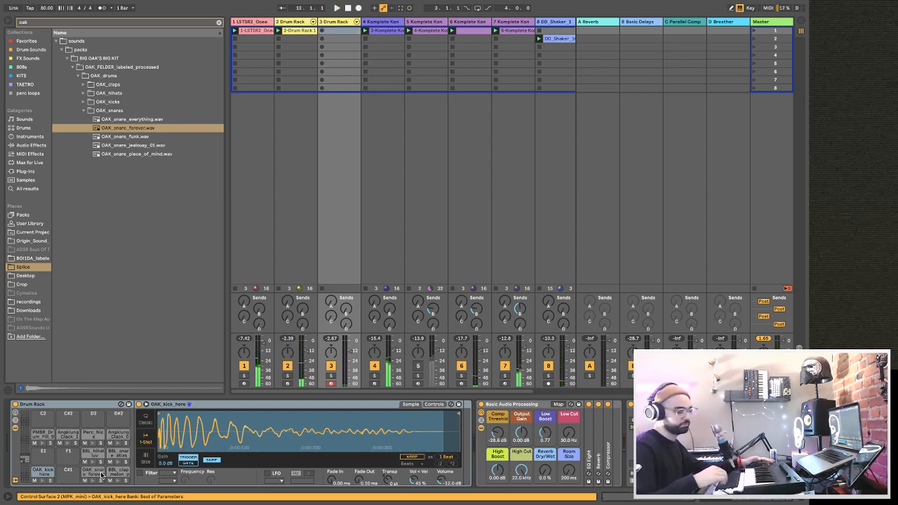
Record a kick and snare pattern into track 3's first clip slot, select all its notes, and stop playback.
key(Return)
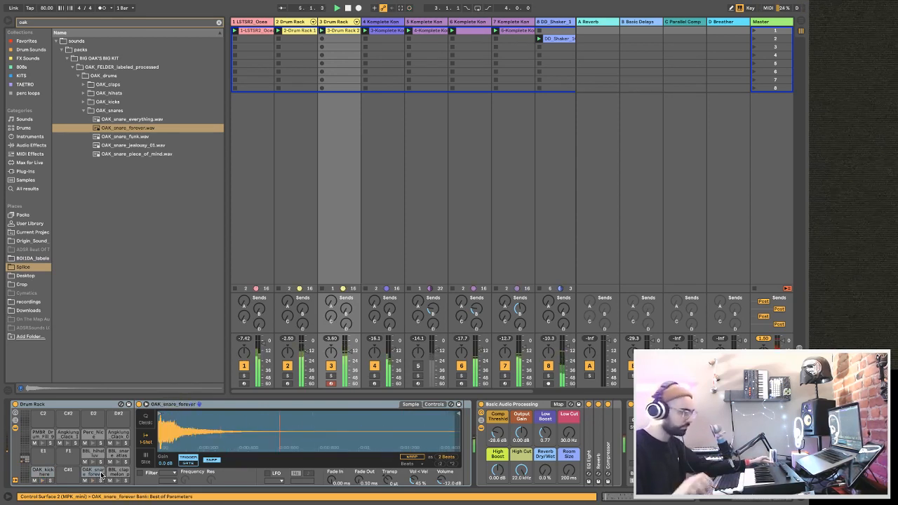
click(358, 31)
key(ctrl+a)
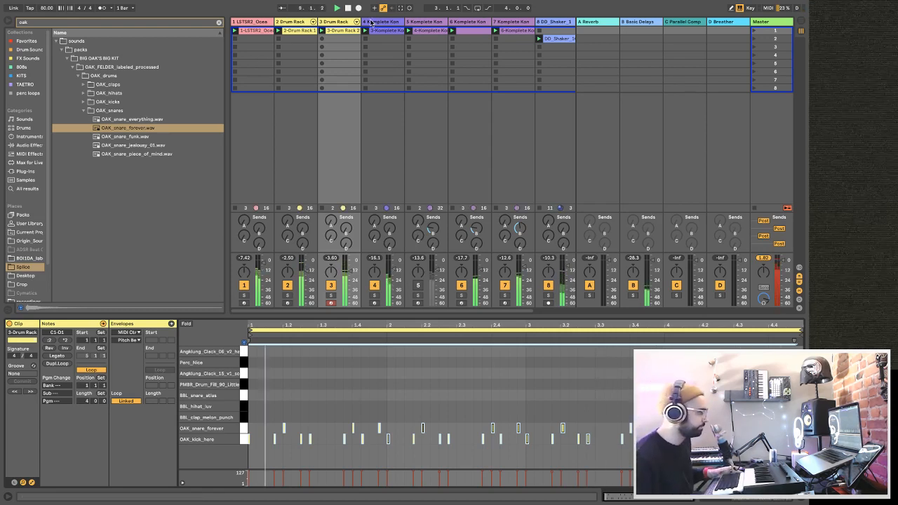
key(space)
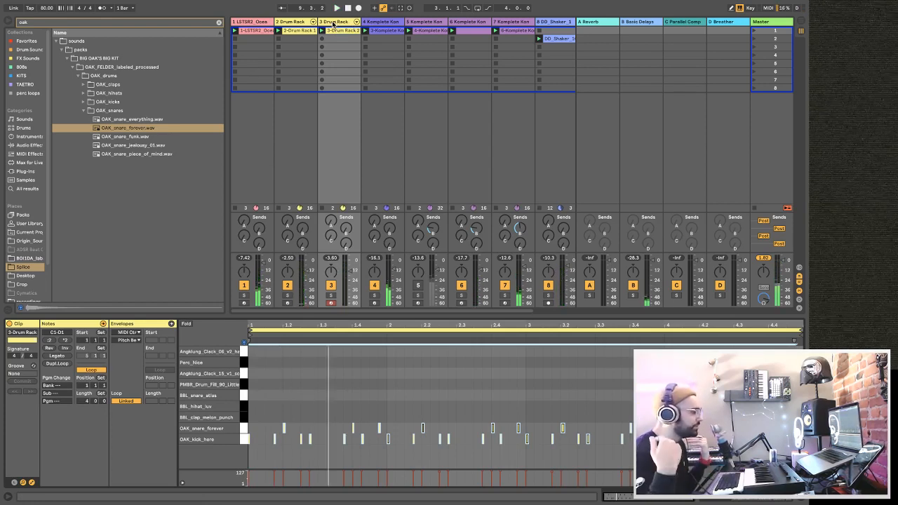
Duplicate the sidechained Compressor on track 4 and set the copy's sidechain source to 3-Drum Rack, OAK kick here | Post FX.
click(334, 23)
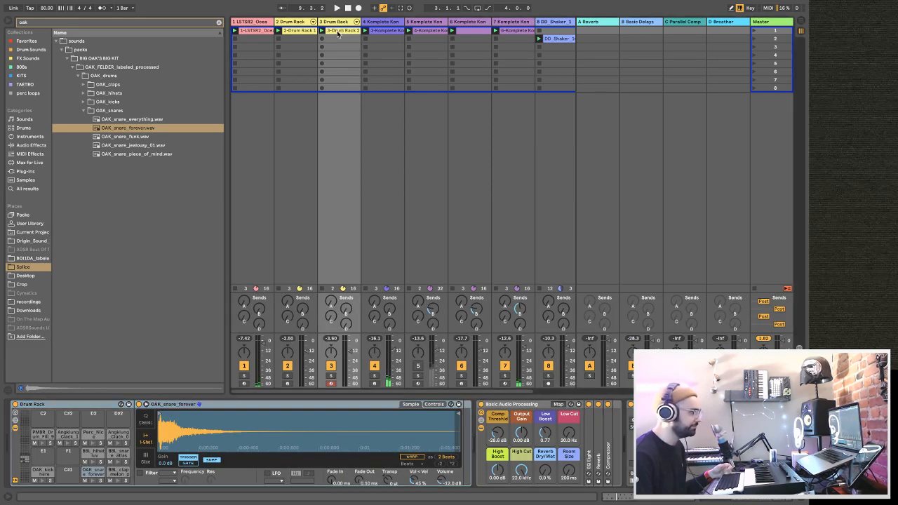
click(381, 23)
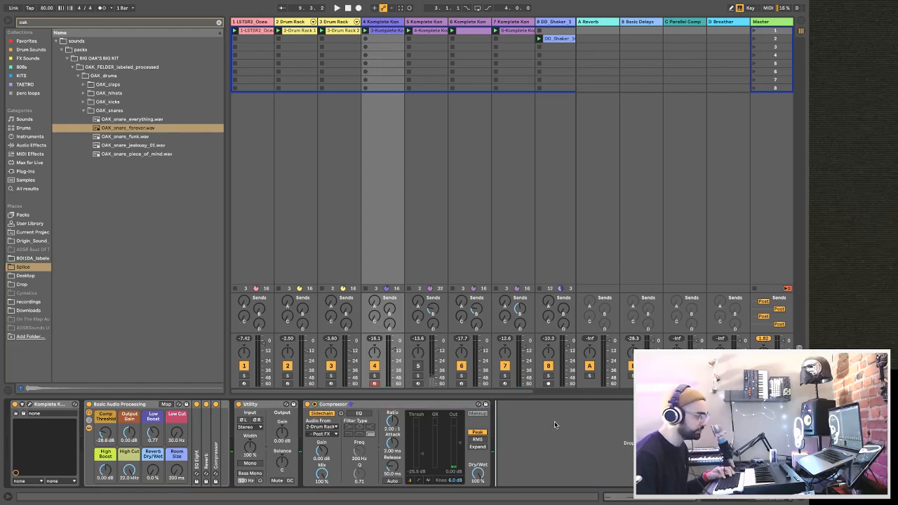
key(ctrl+d)
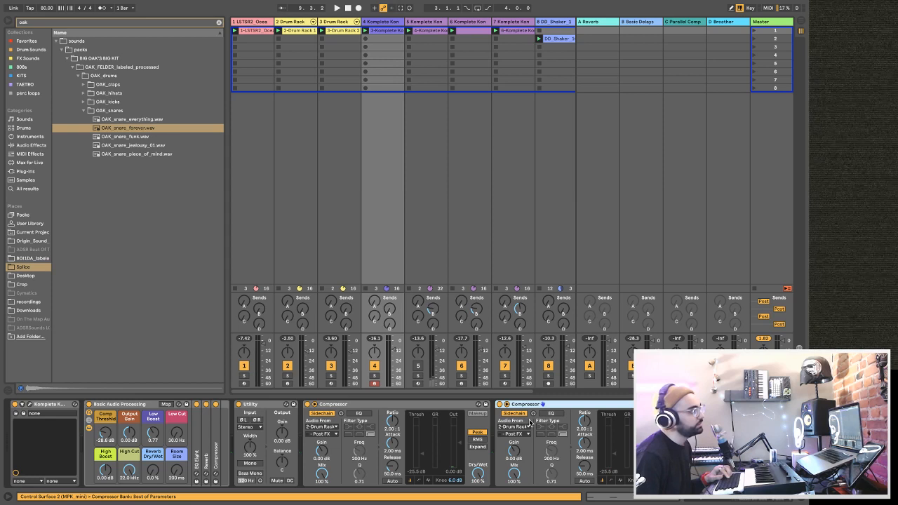
click(516, 428)
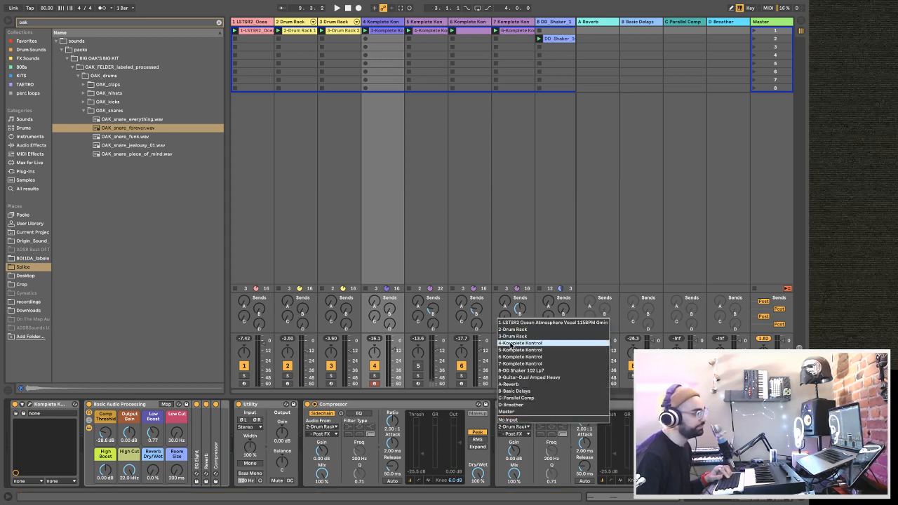
click(512, 335)
click(511, 434)
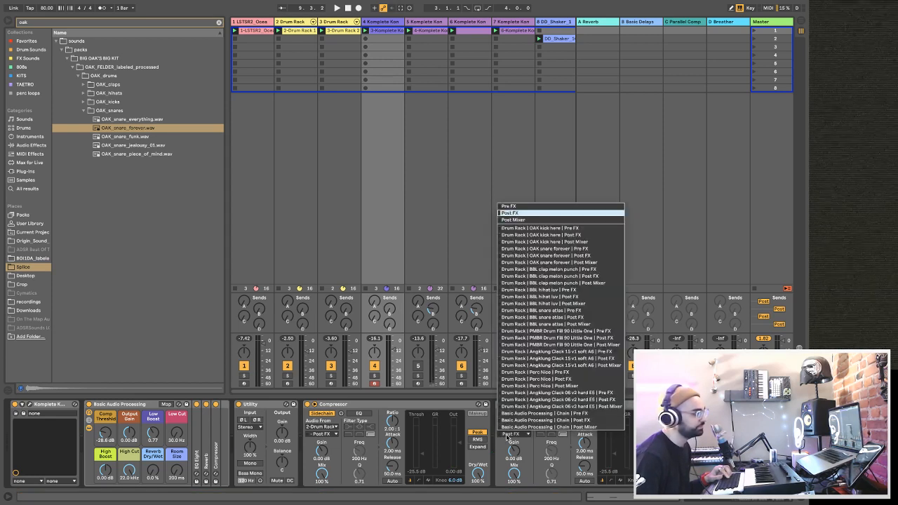
click(551, 234)
key(space)
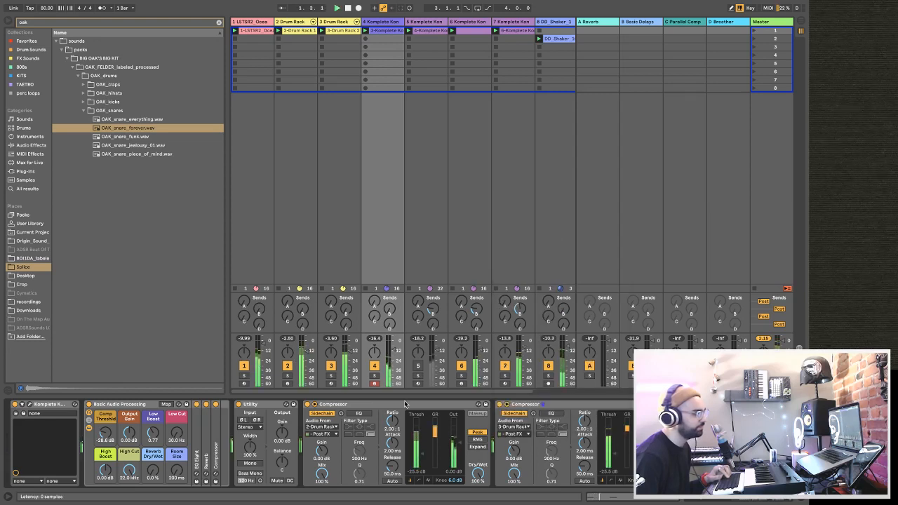
Copy the new sidechained Compressor to the ends of the device chains on tracks 1, 5, 6, 7 and 8, and play the beat.
click(528, 407)
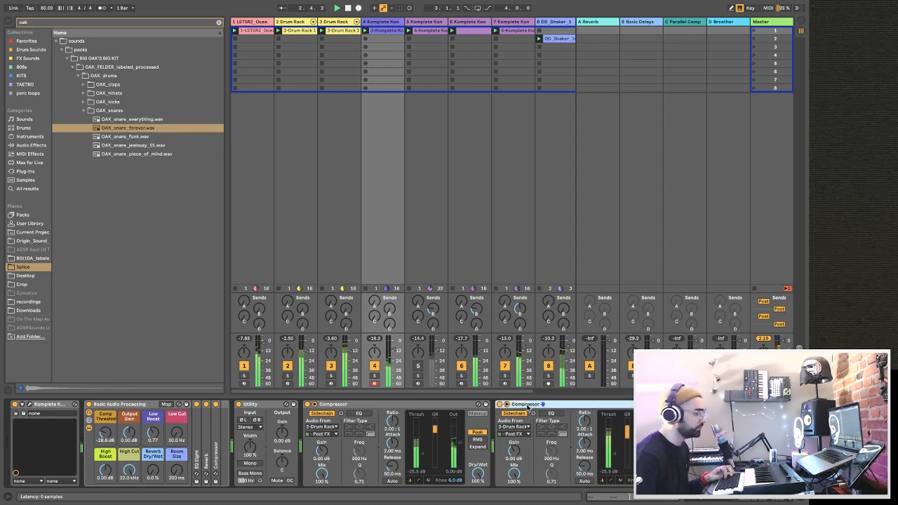
click(347, 23)
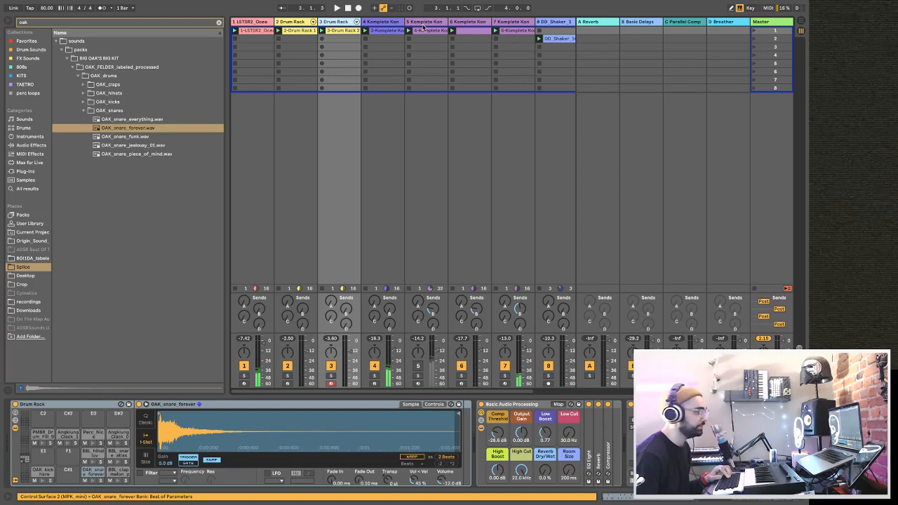
click(267, 31)
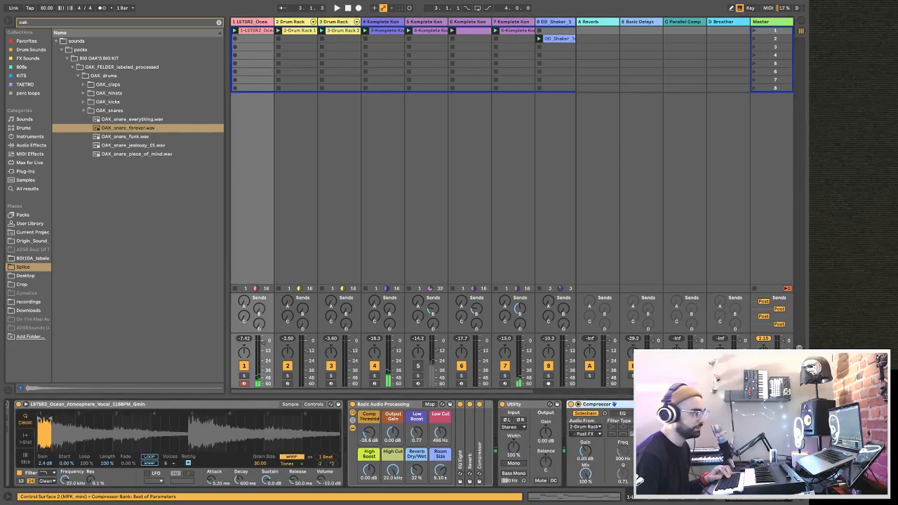
click(783, 405)
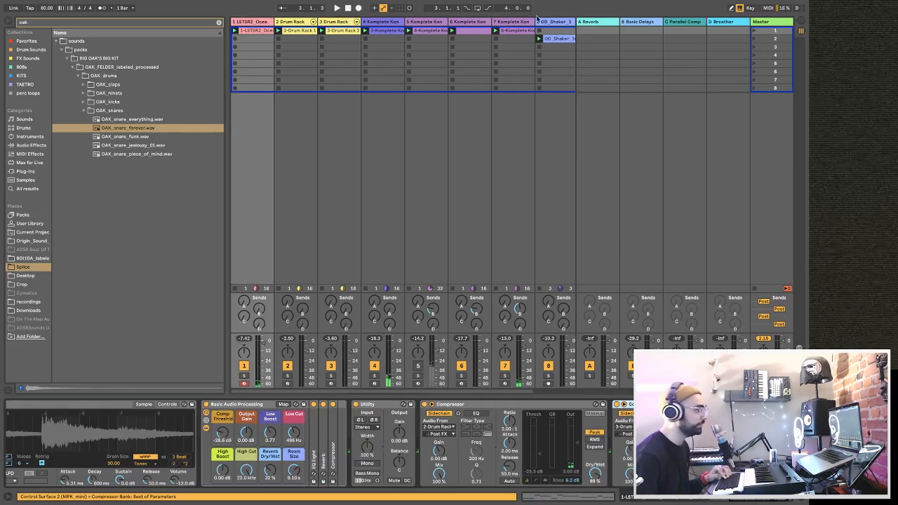
click(424, 21)
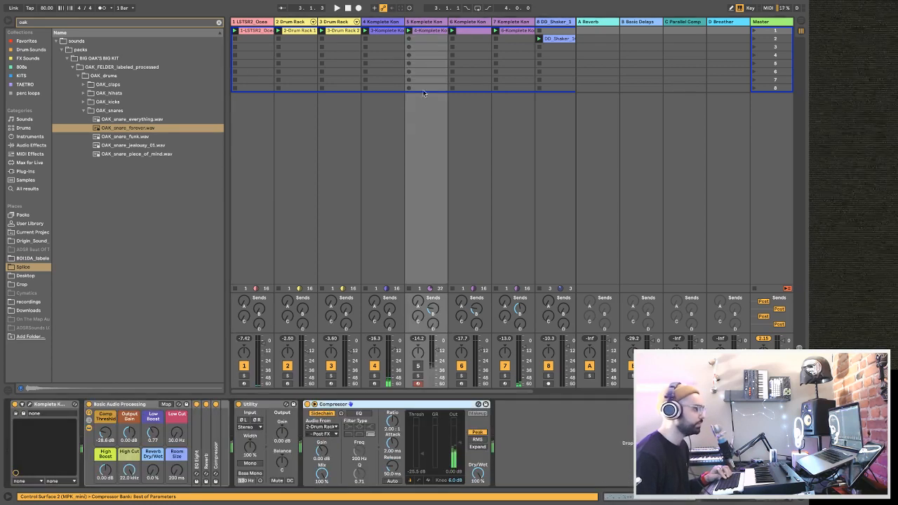
click(464, 23)
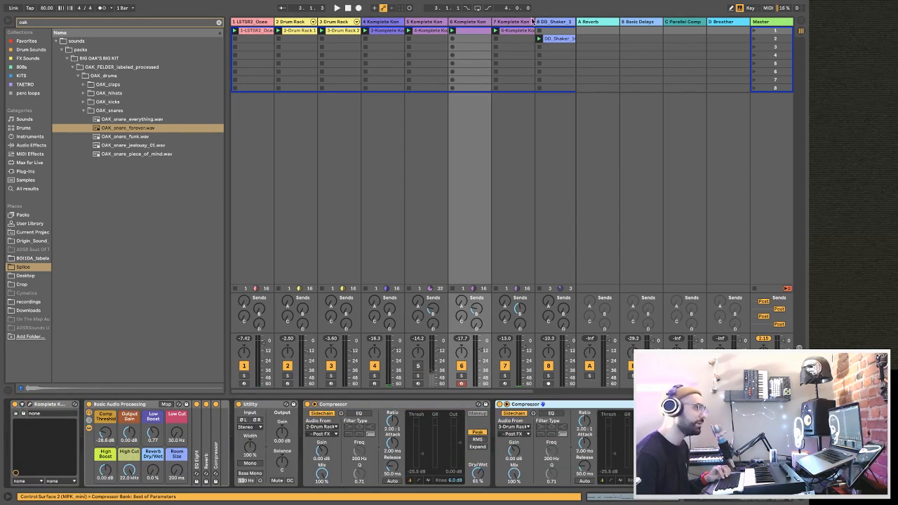
click(507, 22)
click(662, 442)
key(super+v)
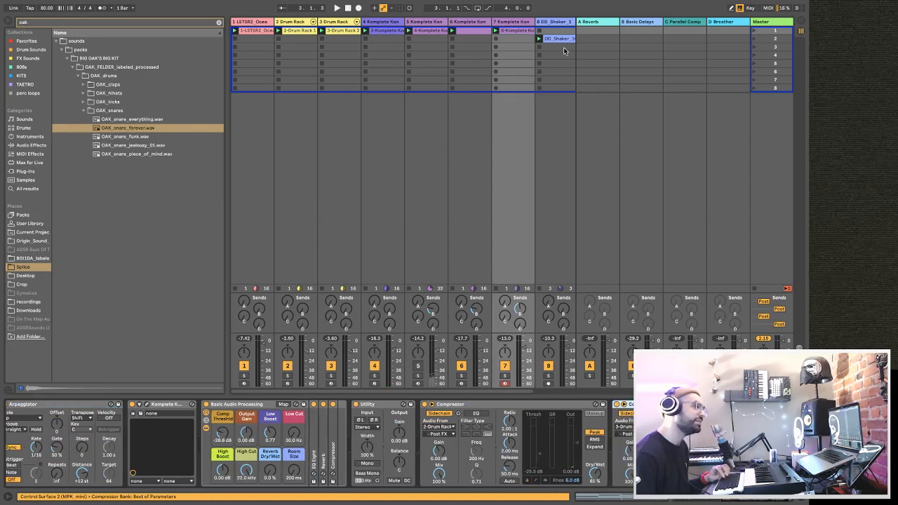
click(548, 23)
key(super+v)
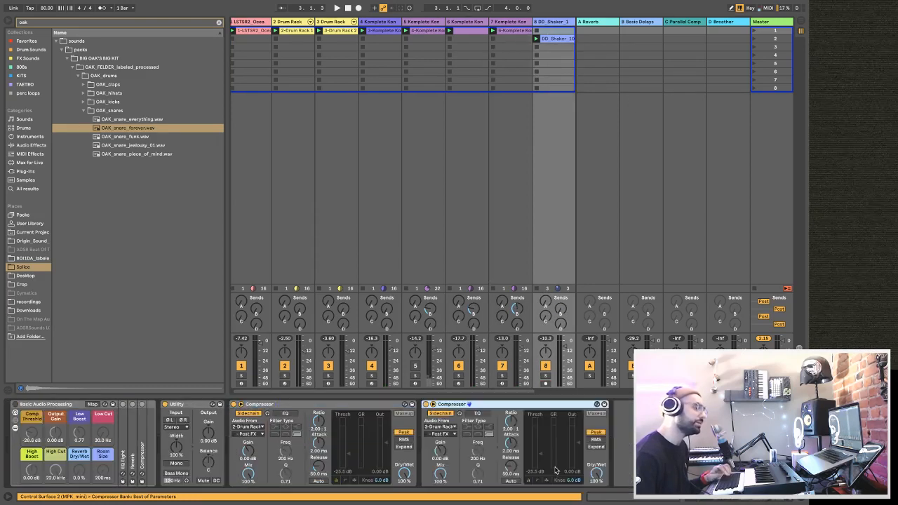
key(space)
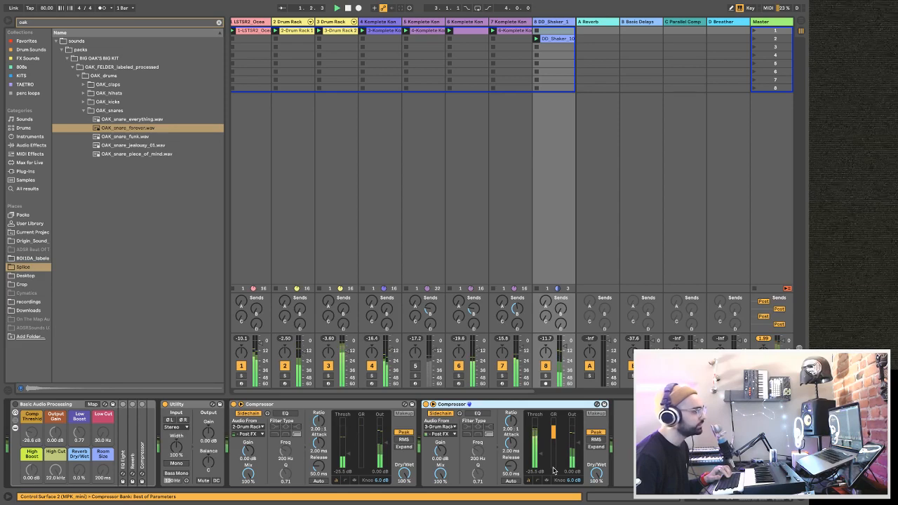
Find Drum Buss among the audio effects and add it to the OAK_kick_here pad in track 3's Drum Rack.
click(9, 21)
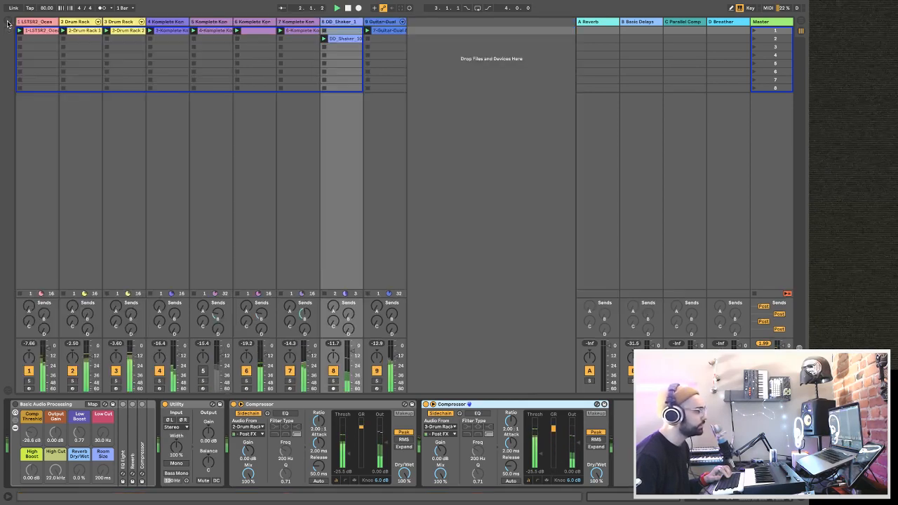
click(130, 22)
click(8, 21)
click(8, 21)
click(8, 21)
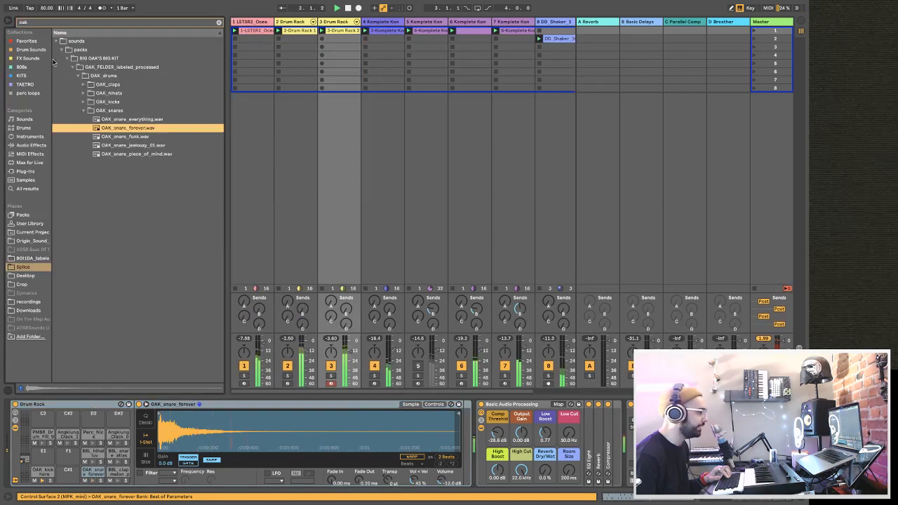
click(39, 145)
click(218, 23)
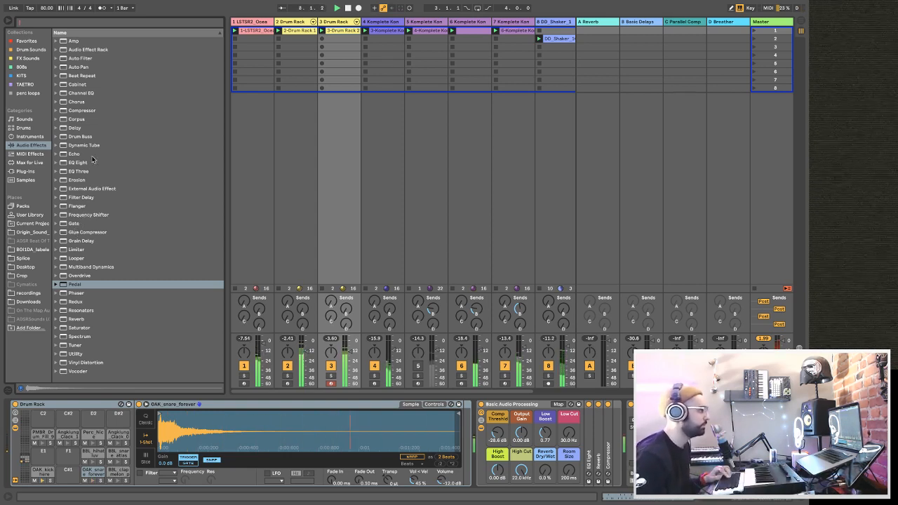
click(79, 137)
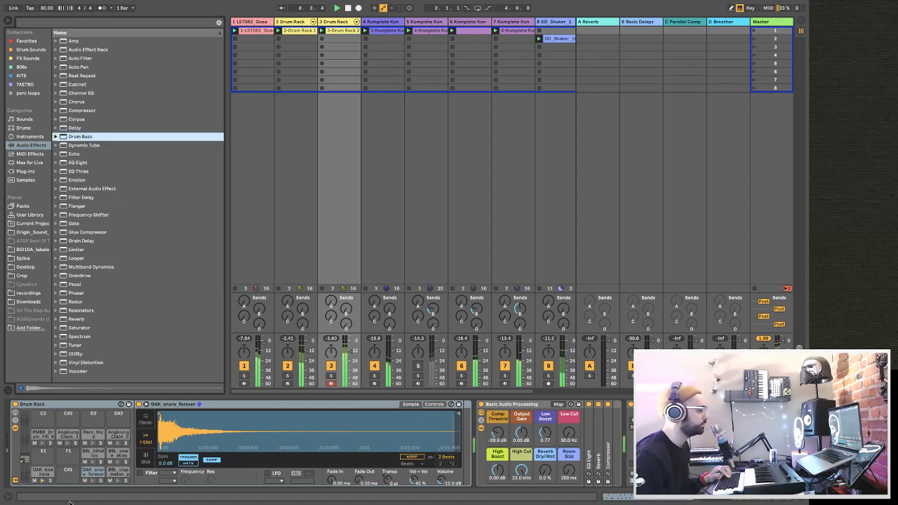
click(44, 473)
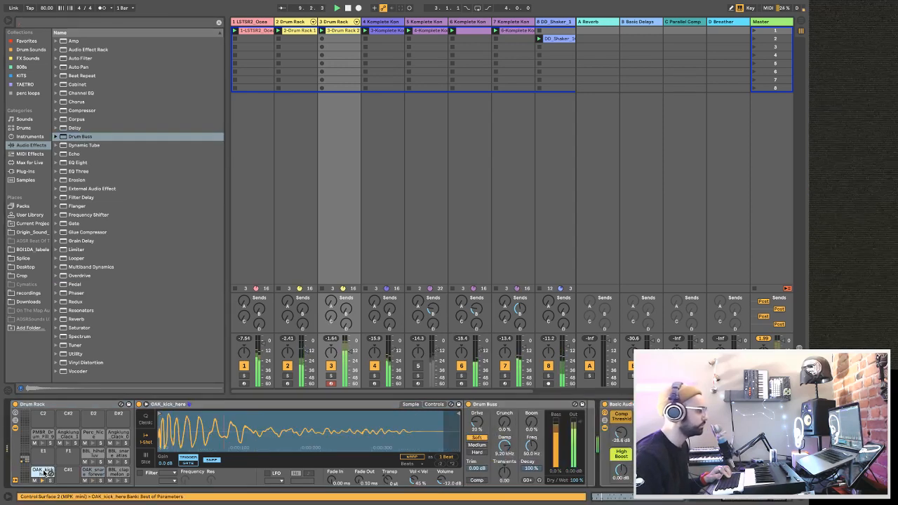
Set the kick's Drum Buss to 21% Drive, 19% Crunch, 33% Boom and 13% Dry/Wet.
drag(480, 429, 479, 423)
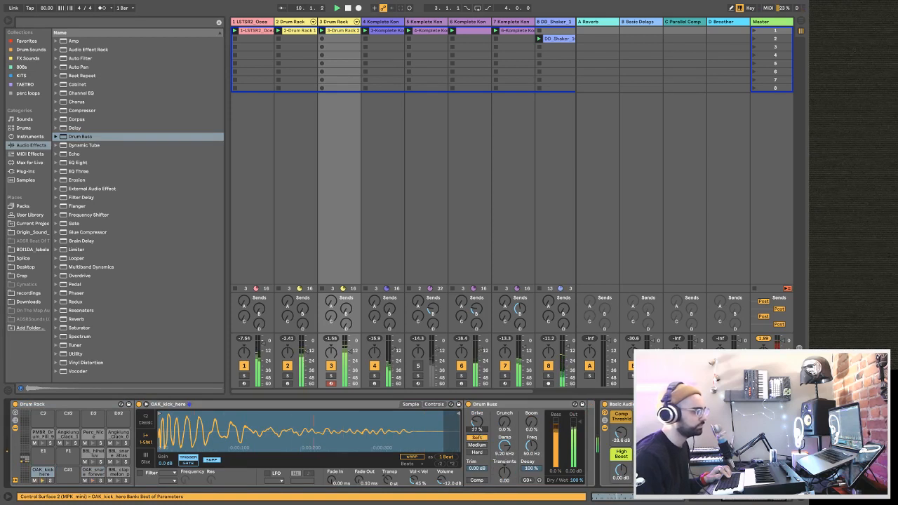
drag(477, 422, 477, 426)
drag(534, 429, 534, 393)
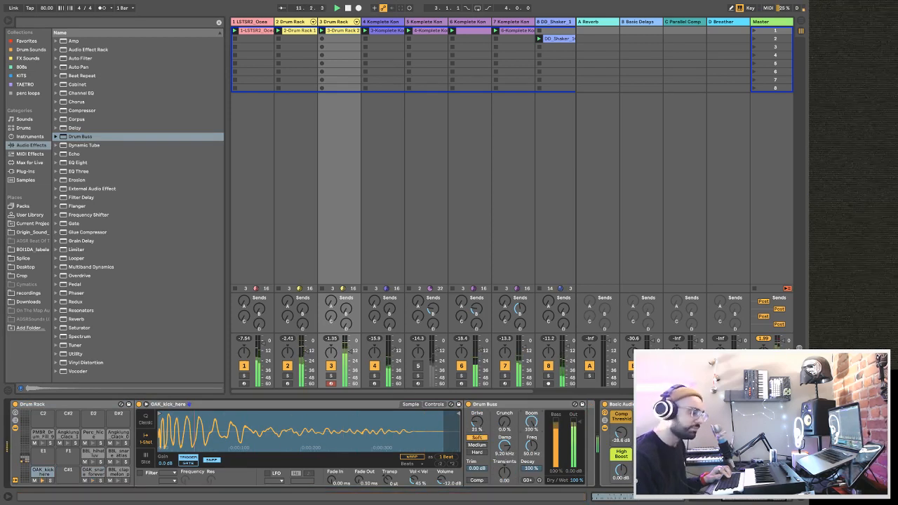
drag(531, 423, 532, 427)
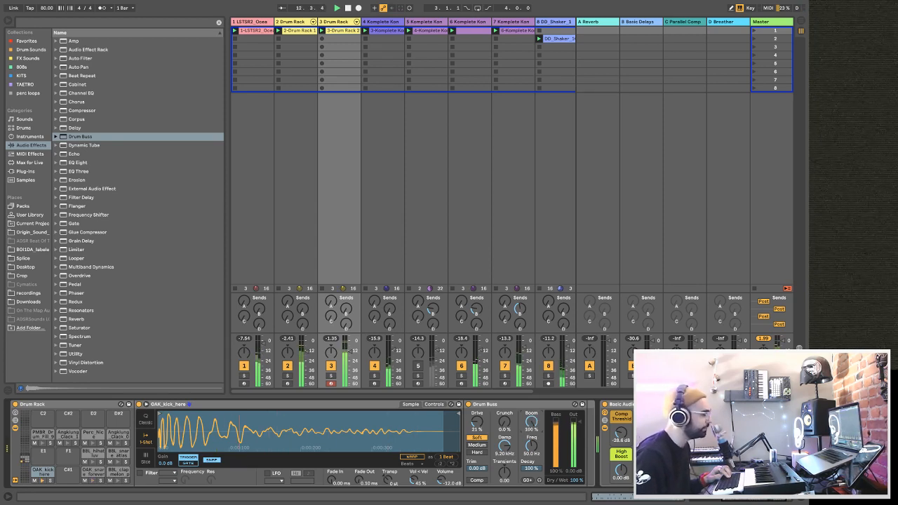
drag(532, 423, 531, 427)
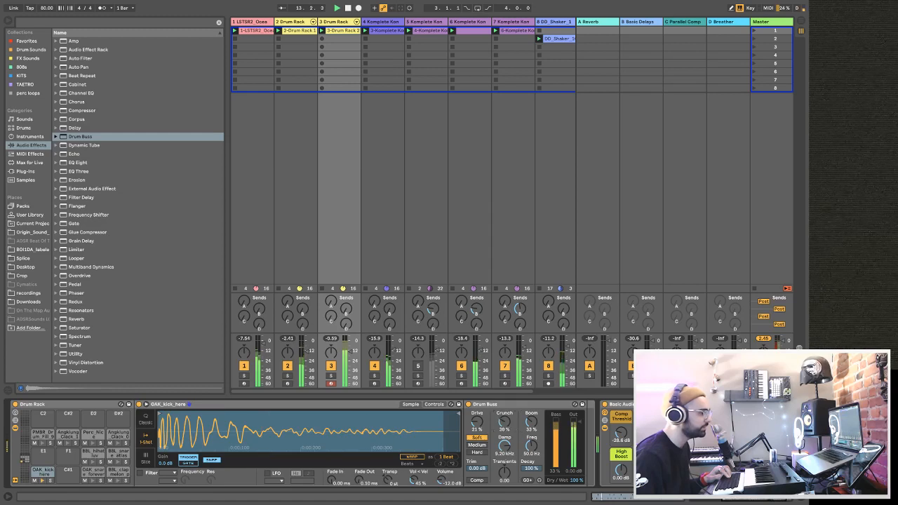
mouse_move(576, 480)
mouse_down()
mouse_move(576, 503)
mouse_move(576, 489)
mouse_up()
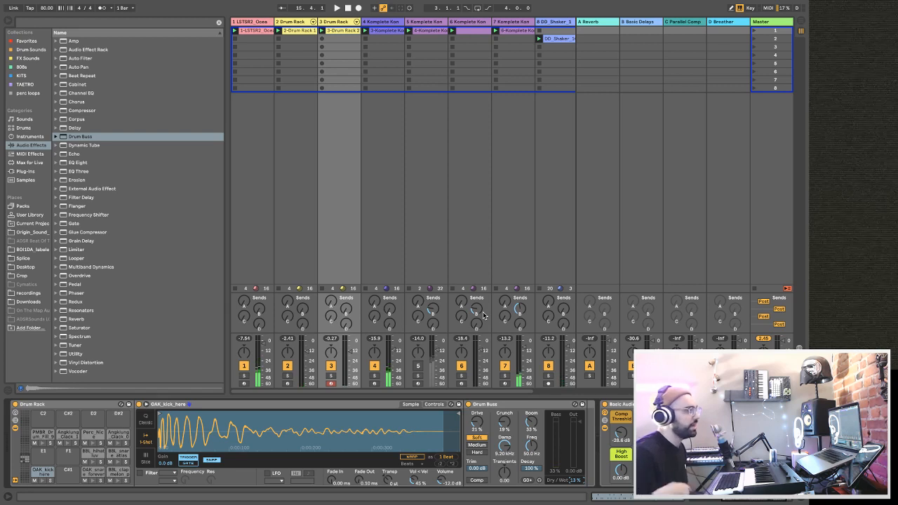
Stop all clips, relaunch scene 1 and listen to a short stretch of the beat.
click(755, 290)
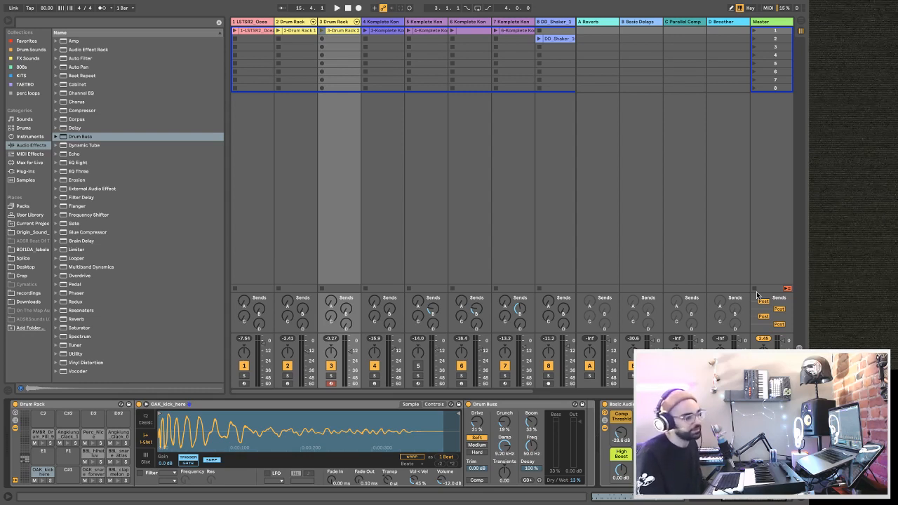
key(space)
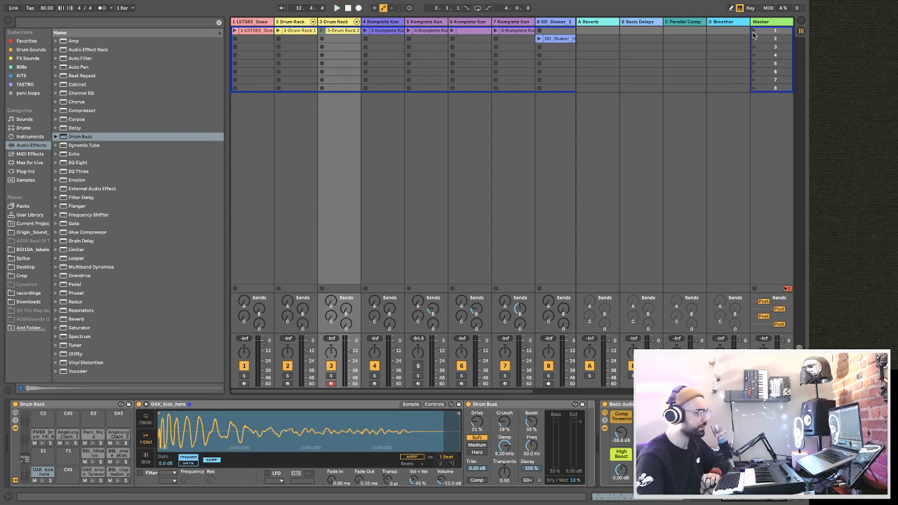
mouse_move(744, 3)
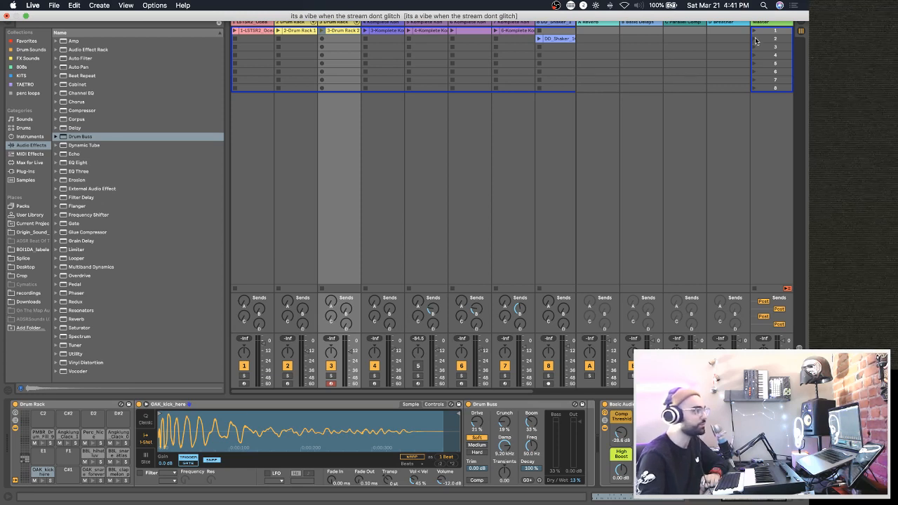
click(754, 31)
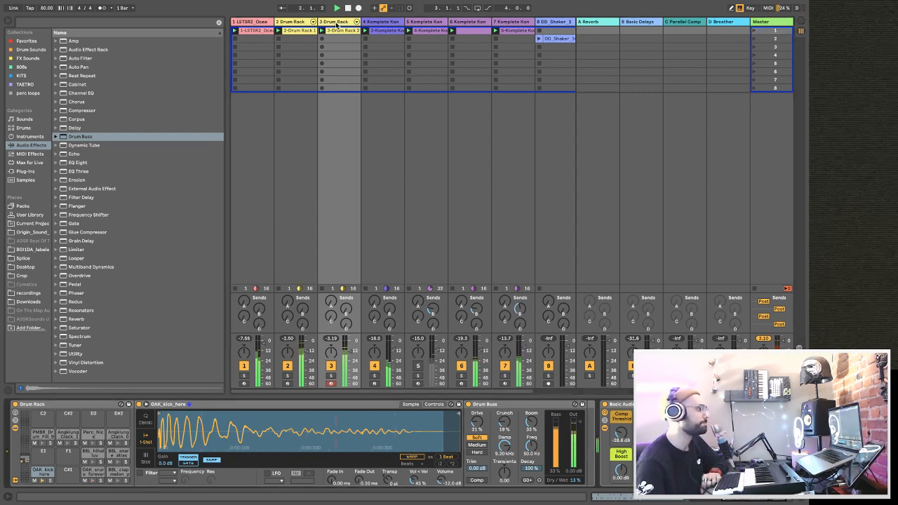
key(space)
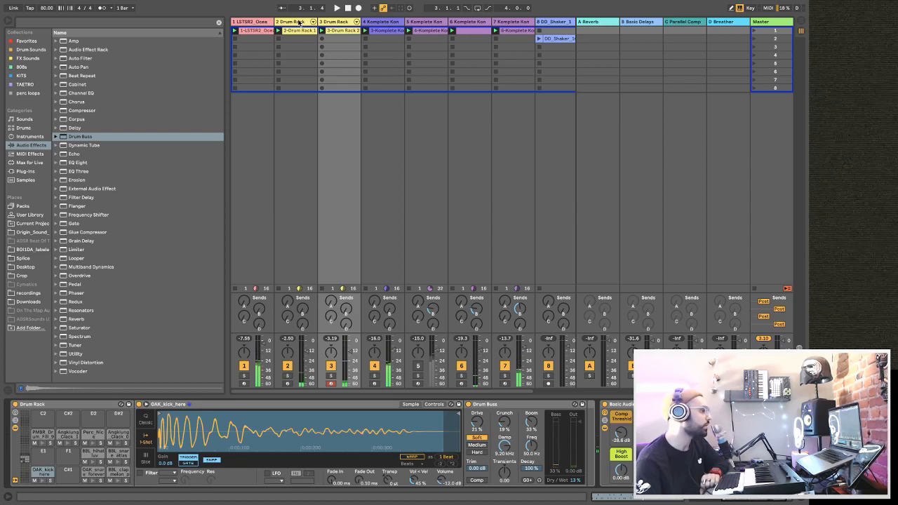
Inspect the two Drum Rack tracks in turn and play the beat from the start in short passes.
click(301, 23)
click(346, 23)
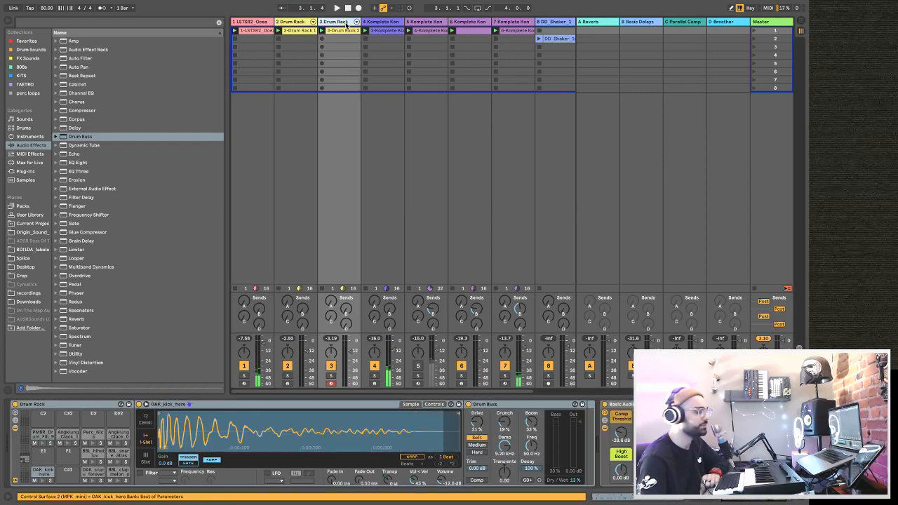
key(space)
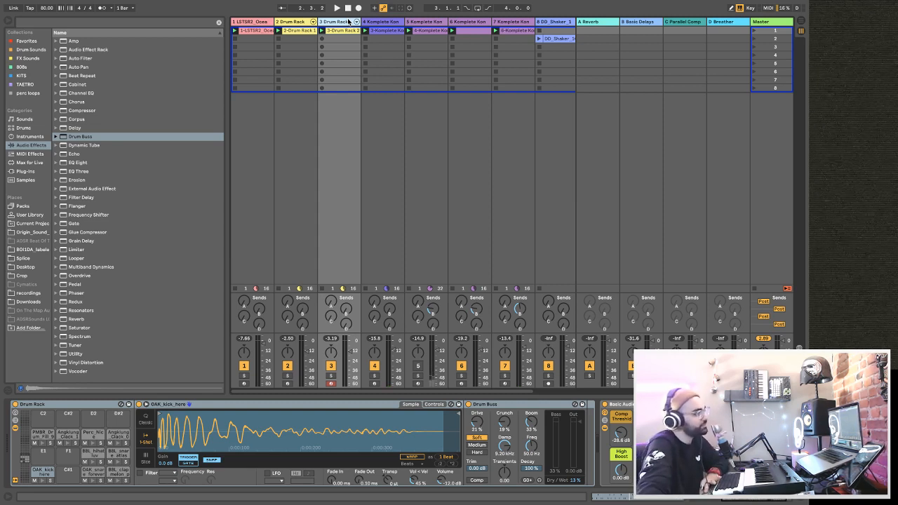
key(space)
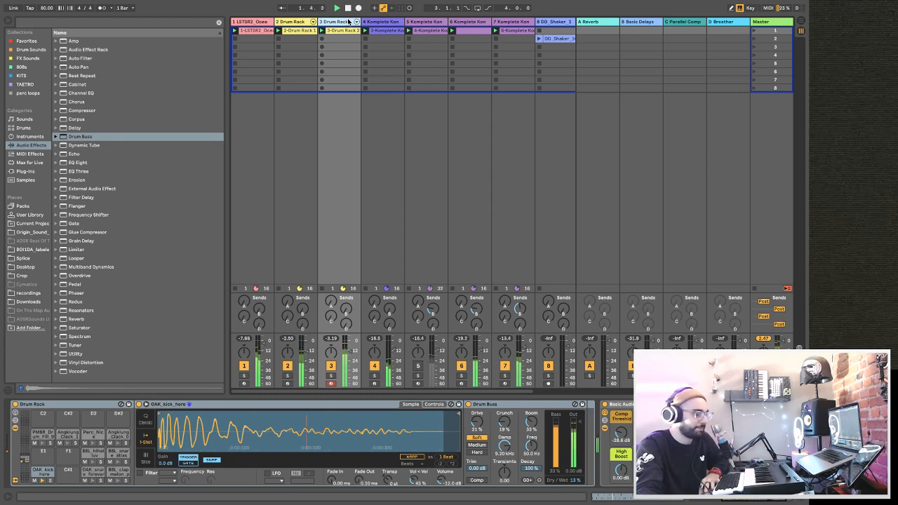
key(space)
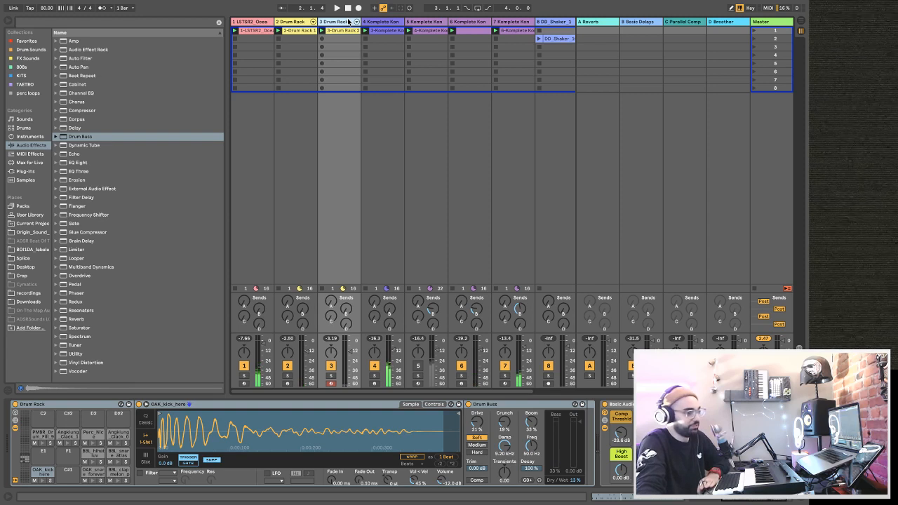
key(space)
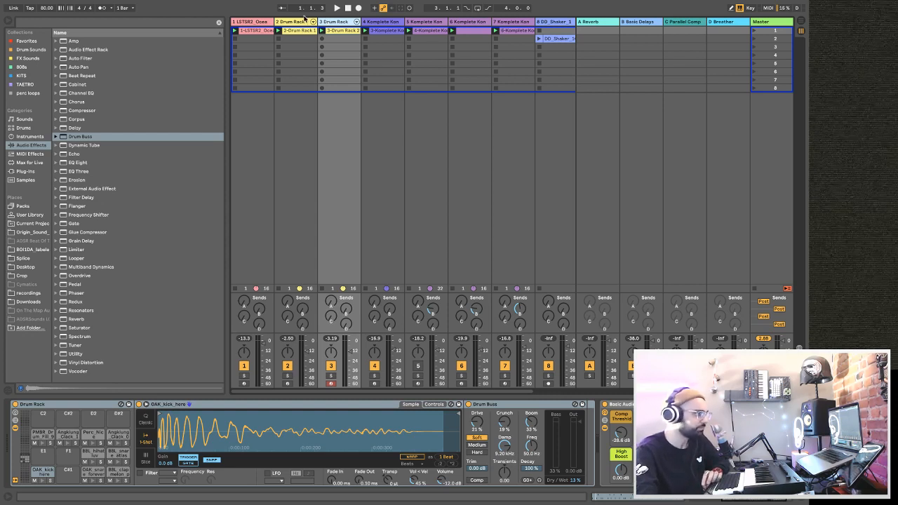
Select track 4 to view its device chain and listen to the full beat in several passes.
click(389, 21)
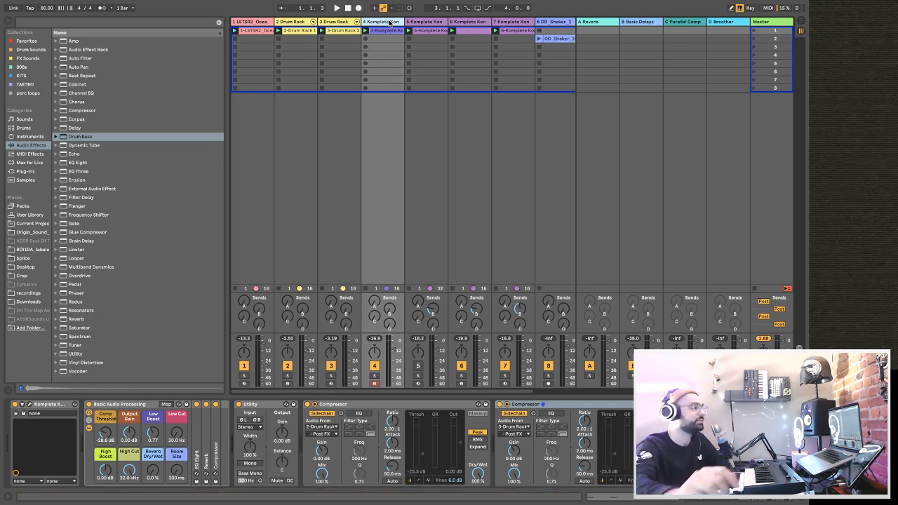
key(space)
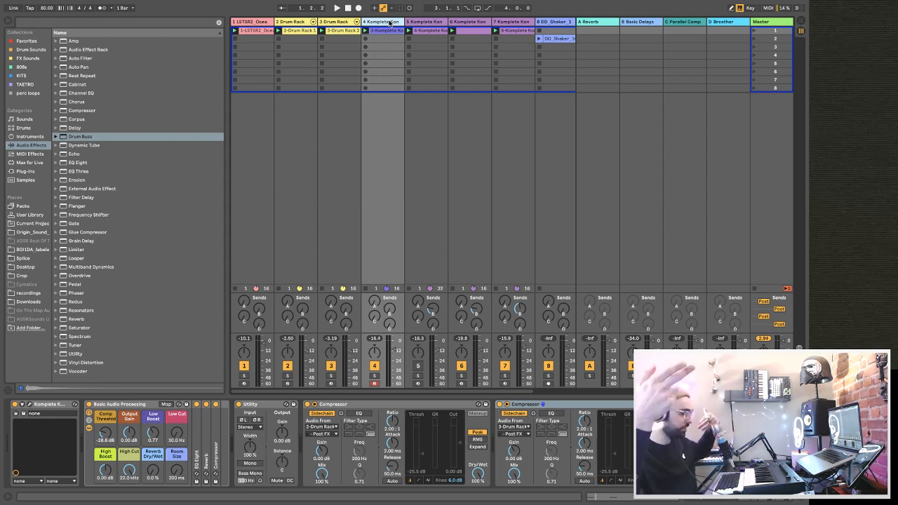
key(space)
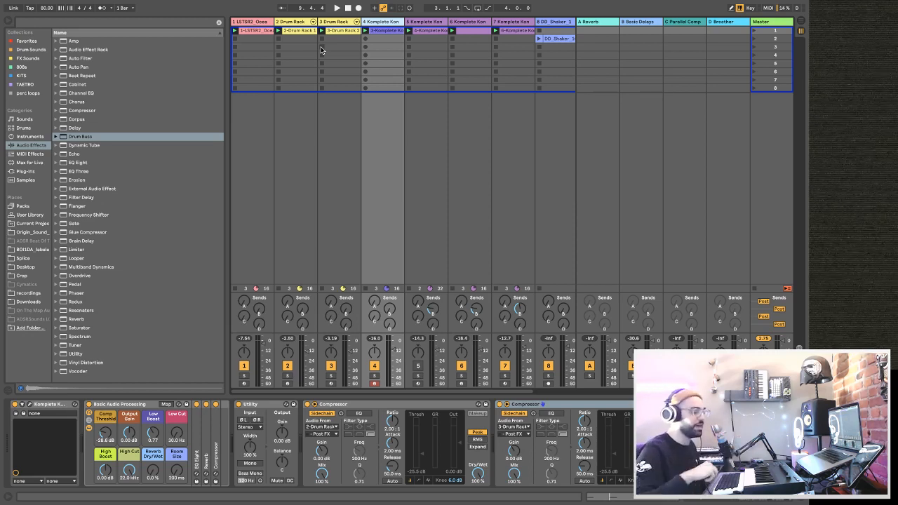
key(space)
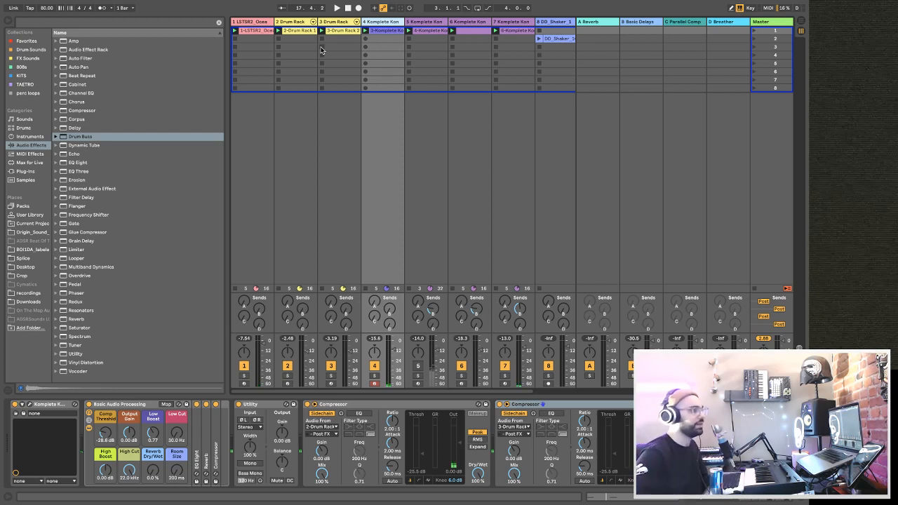
mouse_move(320, 4)
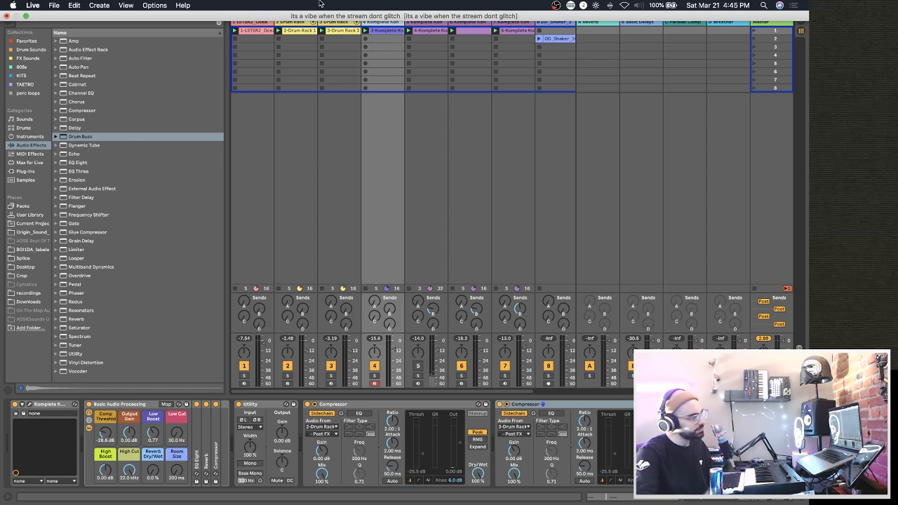
click(738, 6)
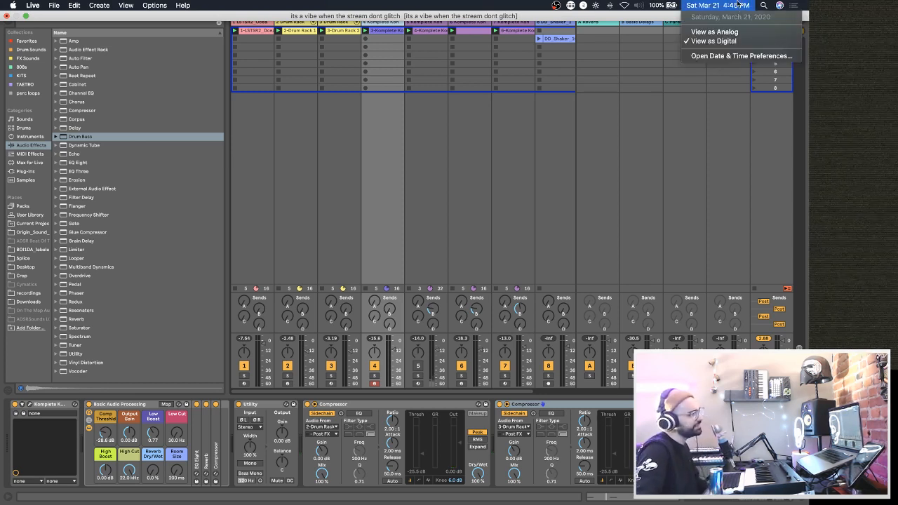
click(736, 6)
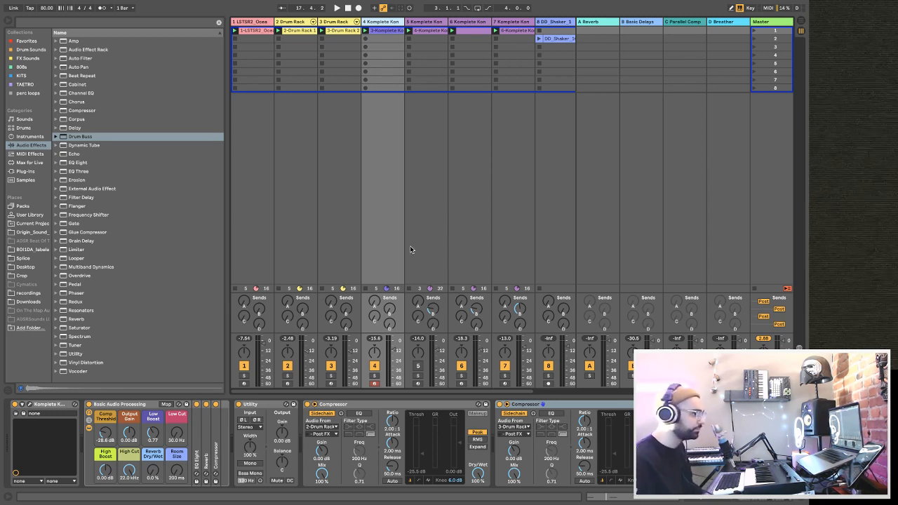
mouse_move(472, 4)
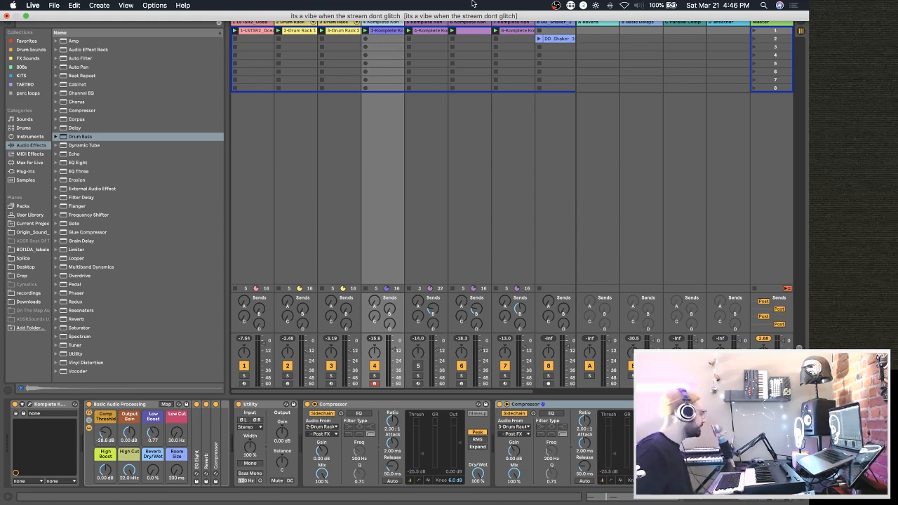
Start a new Live Set and save the changes to the current set.
mouse_move(2, 216)
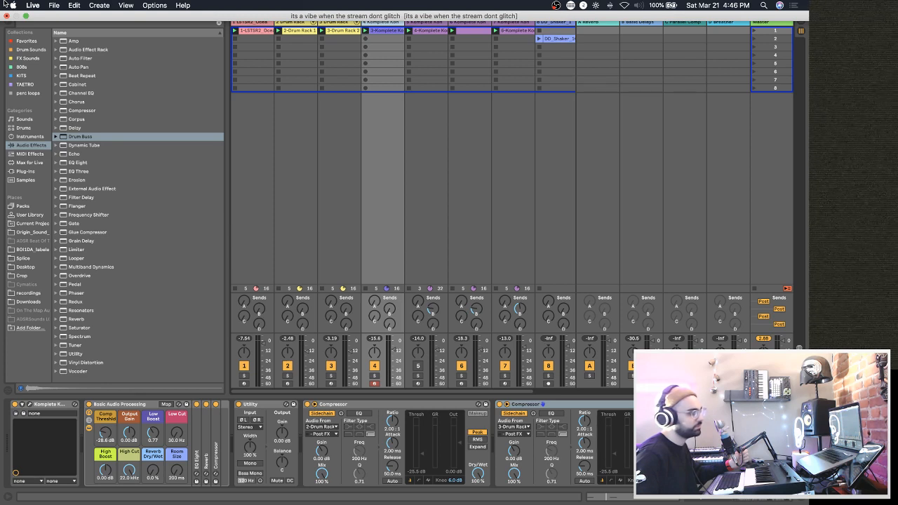
click(55, 6)
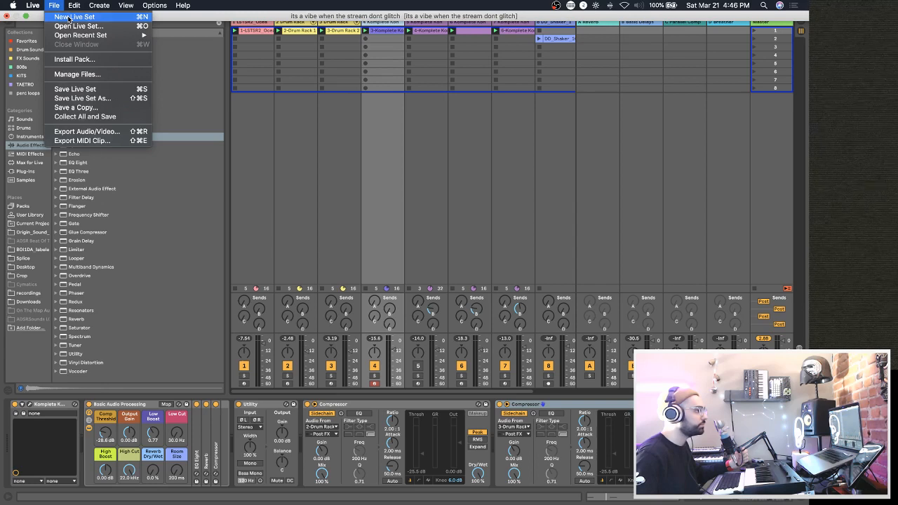
click(70, 17)
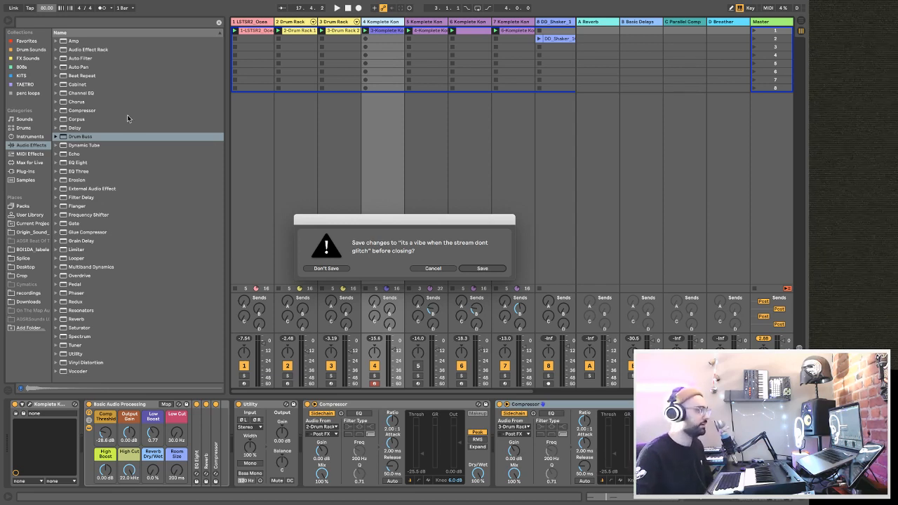
click(481, 266)
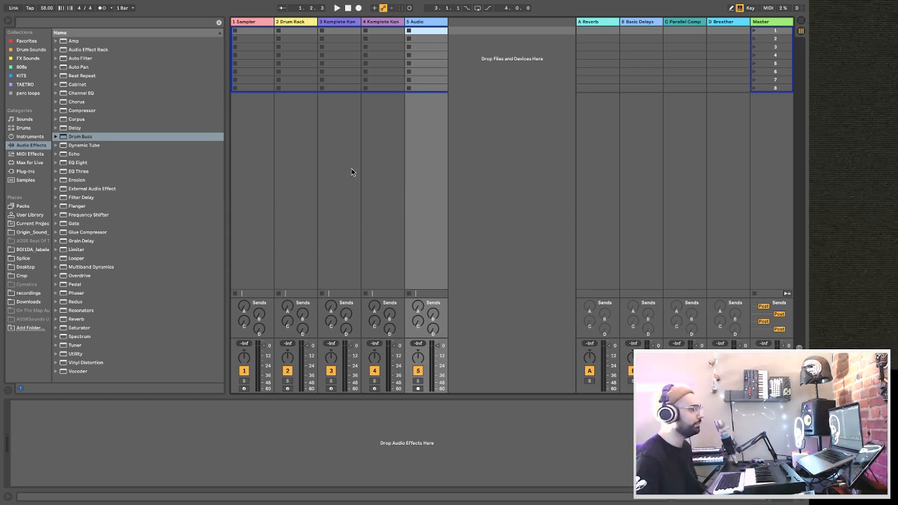
Open Komplete Kontrol on track 3 and narrow its instrument library to Pigments.
click(344, 22)
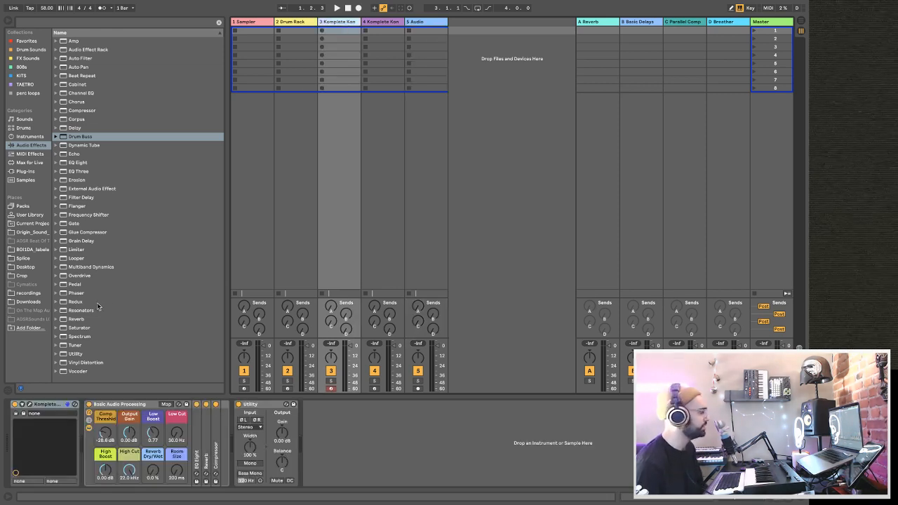
click(29, 405)
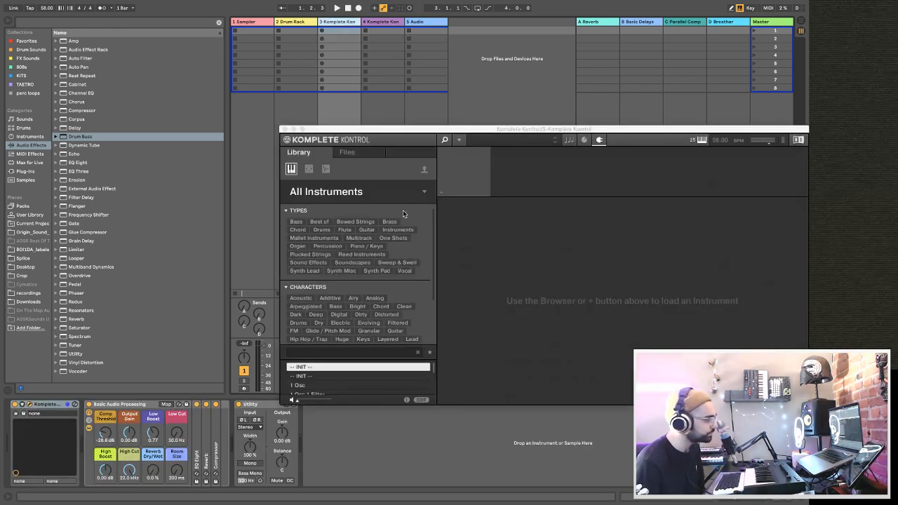
click(355, 194)
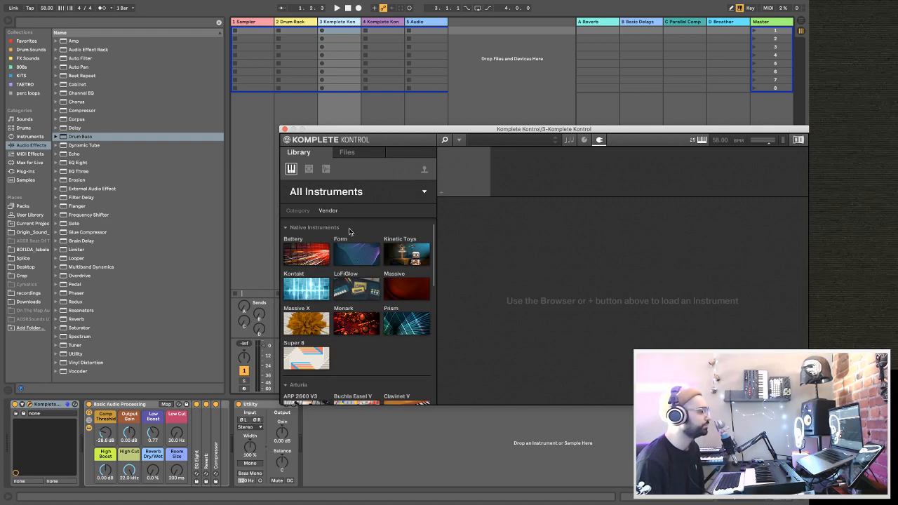
scroll(353, 315, down, 3)
scroll(353, 315, down, 8)
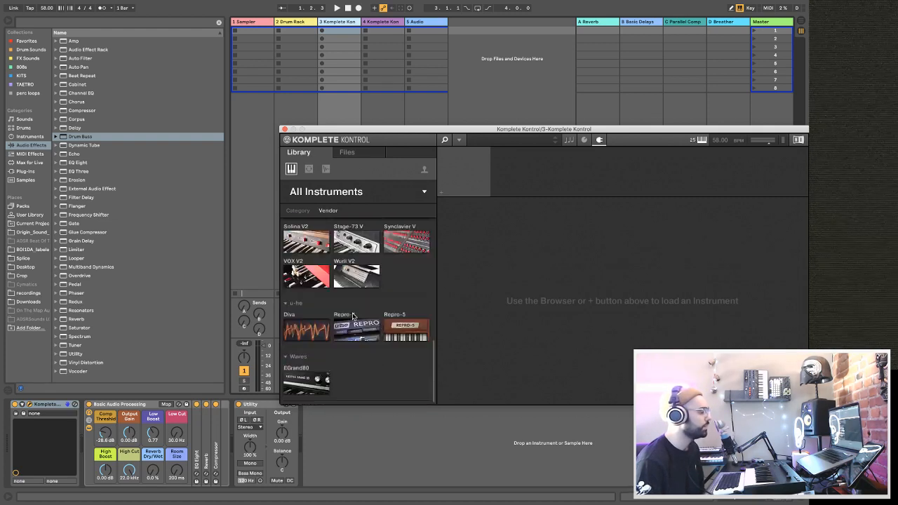
scroll(353, 316, up, 3)
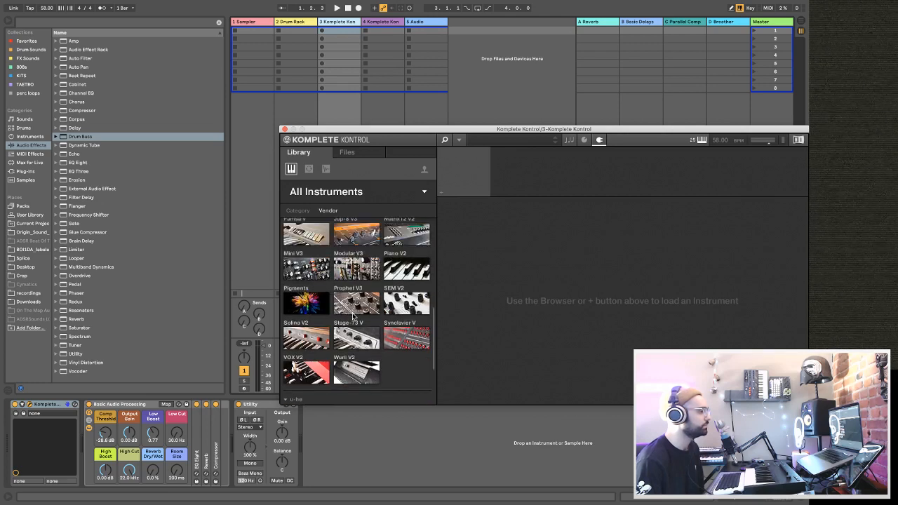
click(314, 311)
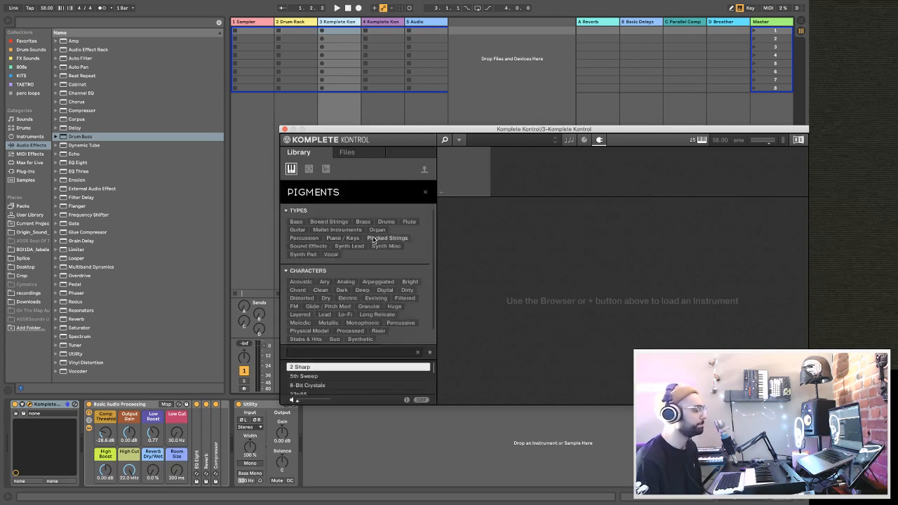
Filter the Pigments presets to Synth Pad and try to load Astral Bell.
scroll(377, 246, down, 2)
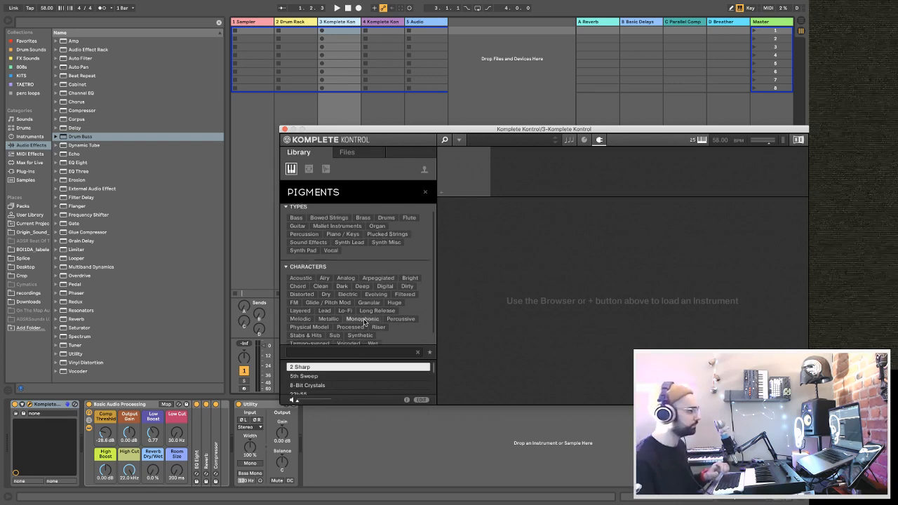
click(303, 247)
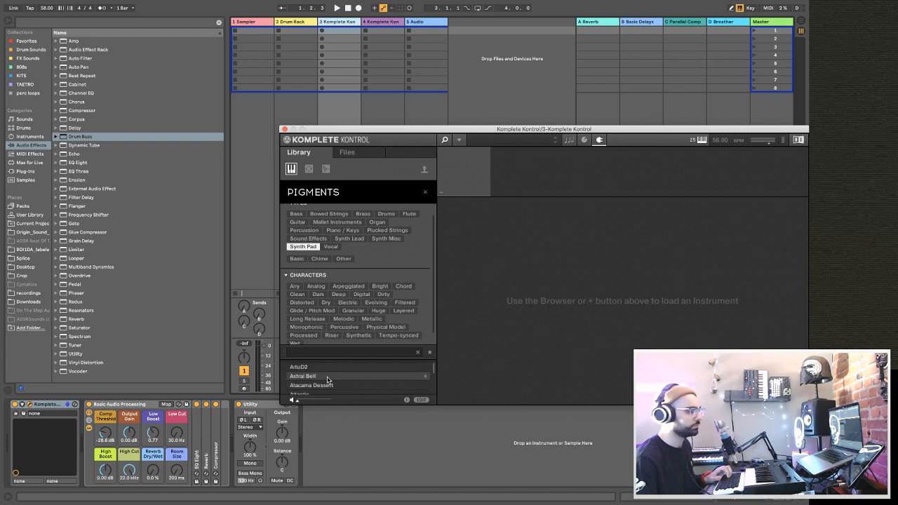
double_click(327, 380)
click(477, 280)
Filter all instruments in Komplete Kontrol by the Keys character and load the Mellow Organ preset.
scroll(350, 371, down, 1)
scroll(351, 374, down, 2)
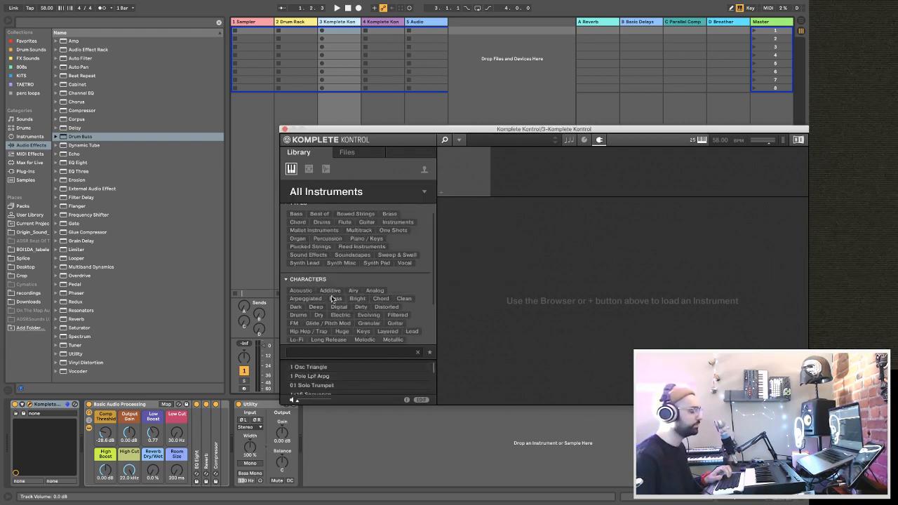
scroll(400, 305, down, 2)
scroll(356, 389, down, 3)
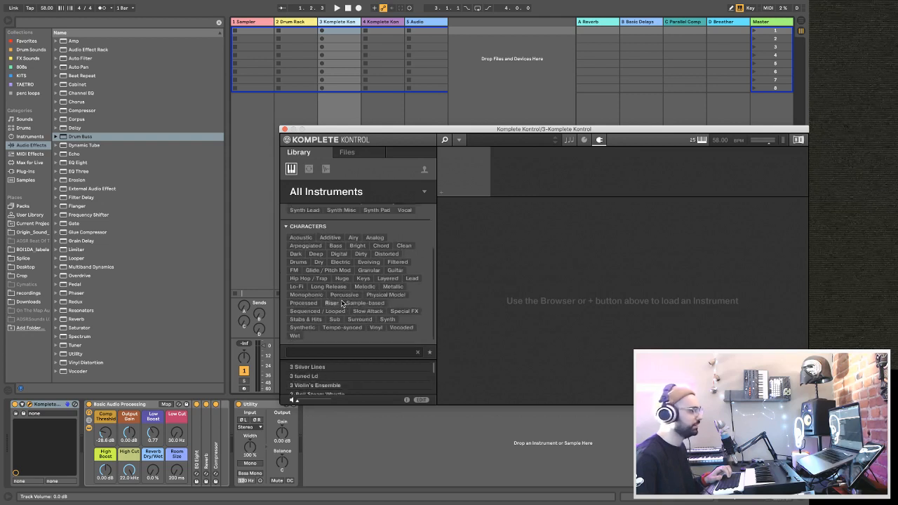
click(363, 278)
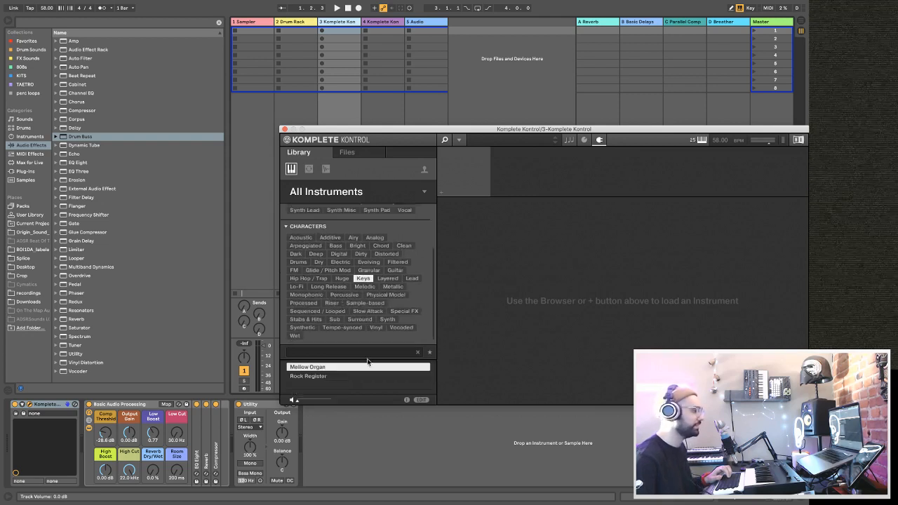
double_click(323, 367)
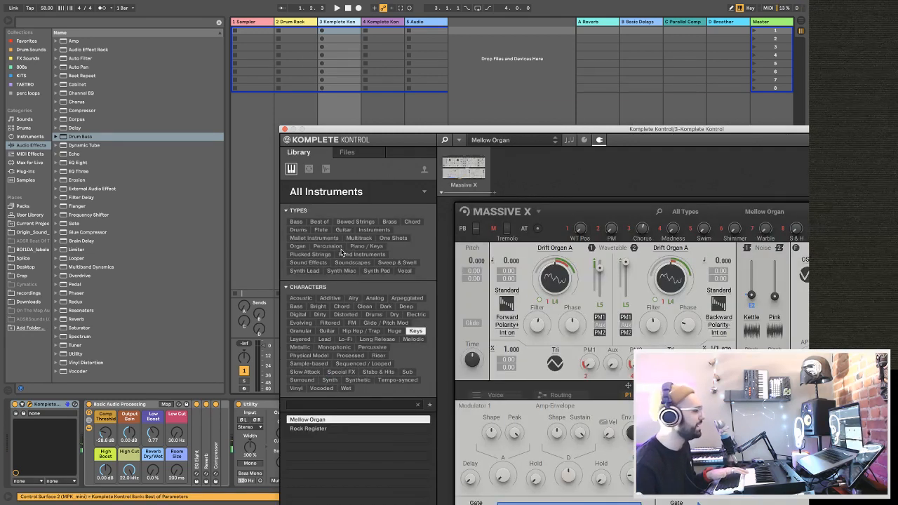
Try to load the Pigments presets 80s Disco and 90 Soft Rave Sequence, then clear the product filter and close Komplete Kontrol.
click(363, 195)
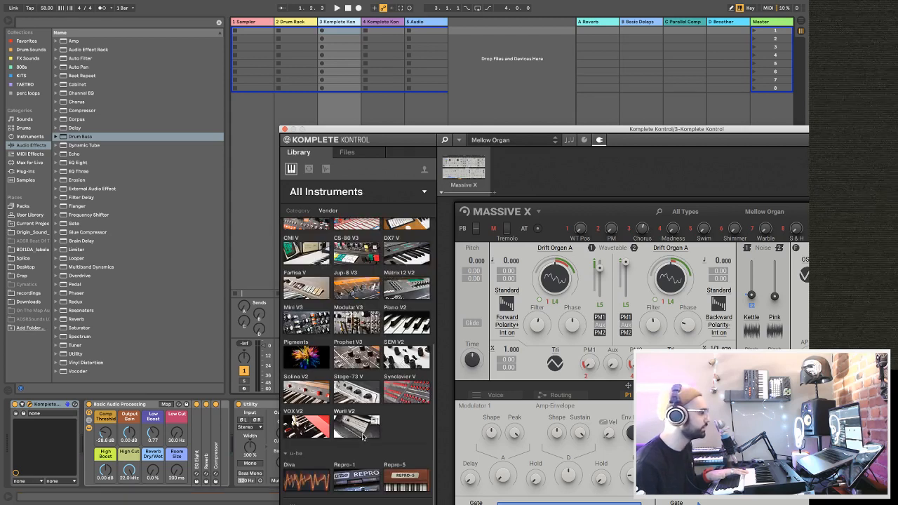
click(298, 360)
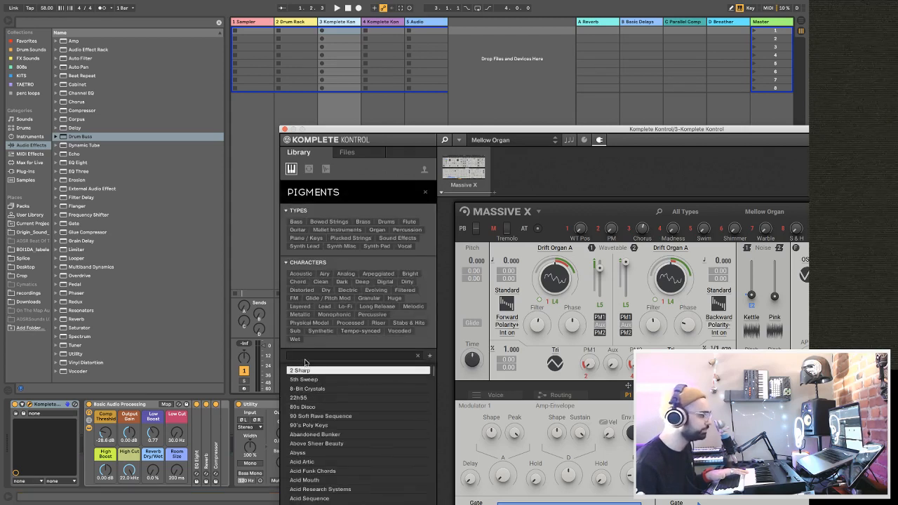
double_click(327, 407)
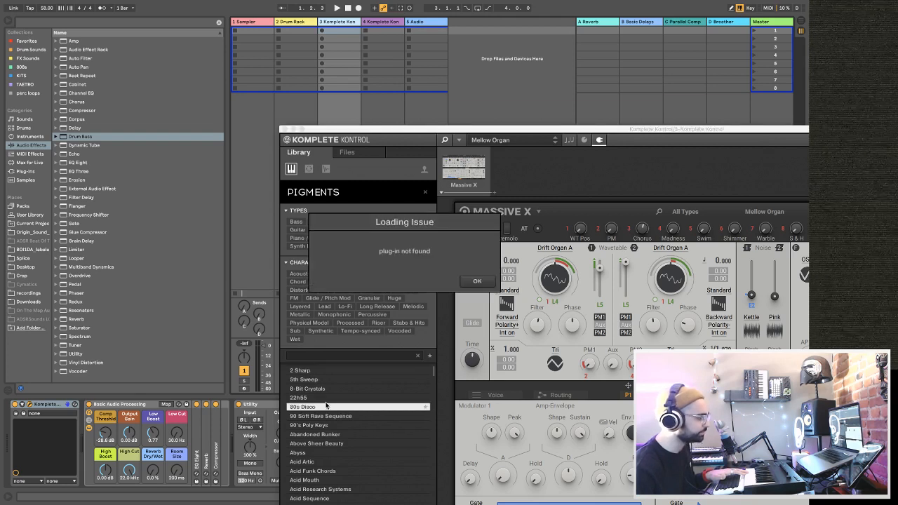
click(478, 281)
double_click(344, 416)
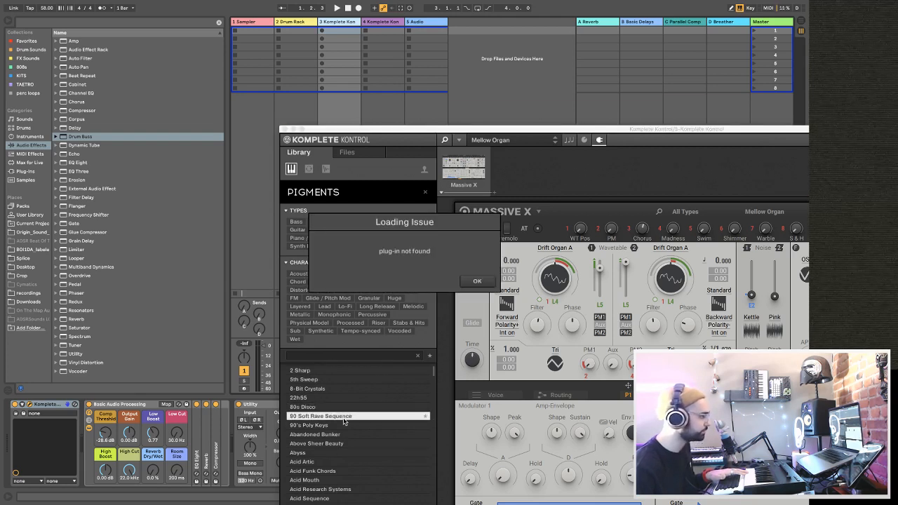
click(474, 283)
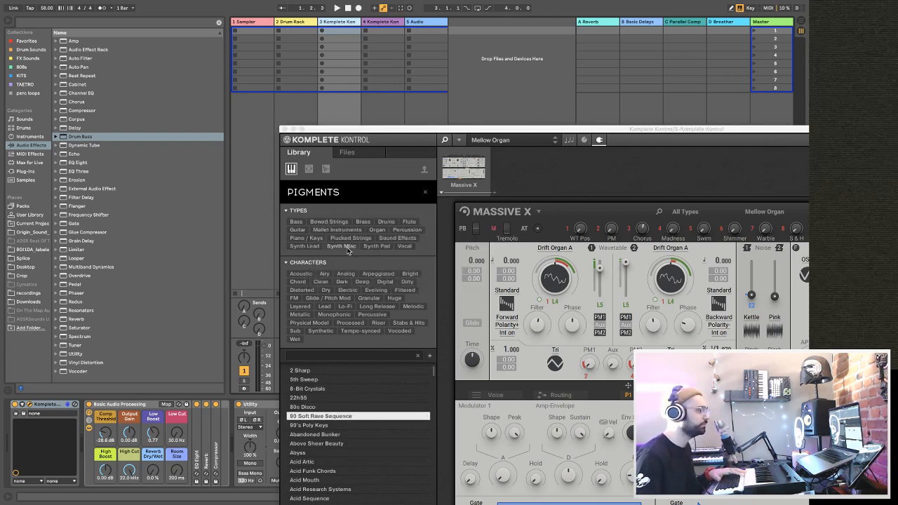
click(424, 192)
click(284, 130)
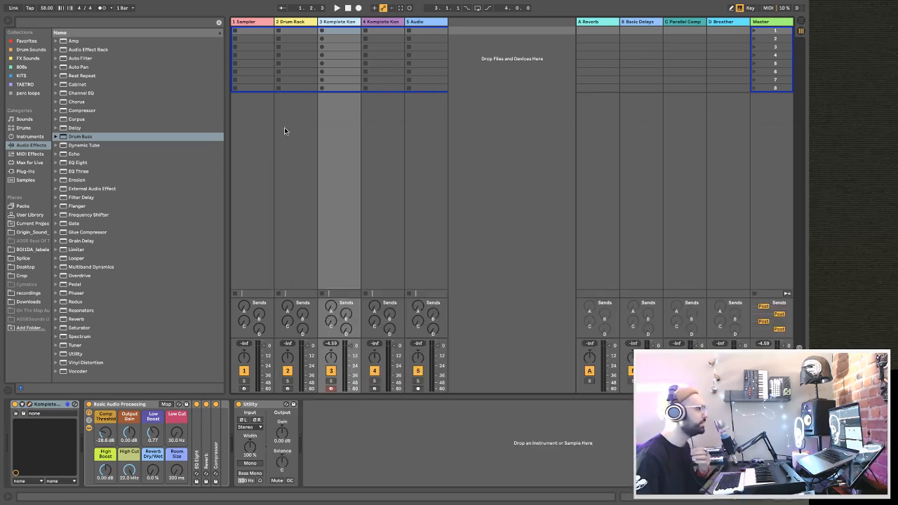
Find Pigments among the VST plug-ins and load it on track 3 in place of Komplete Kontrol.
click(35, 173)
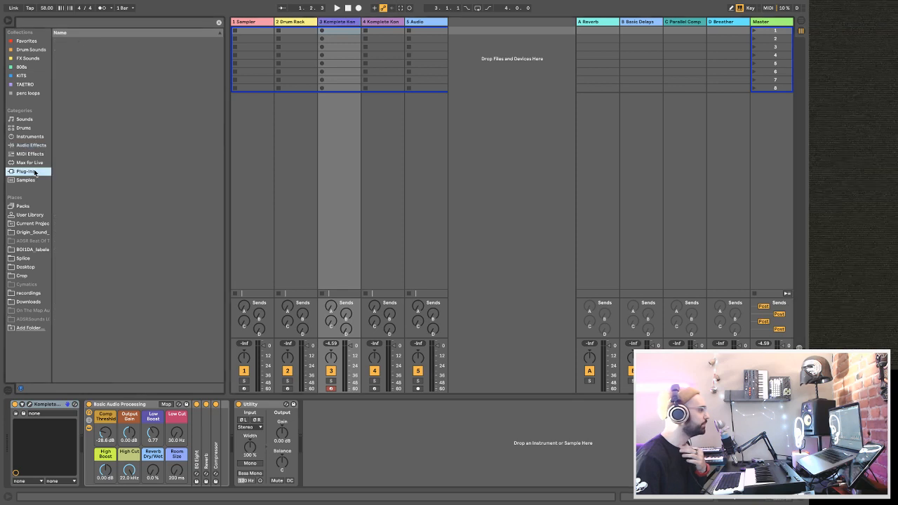
click(86, 23)
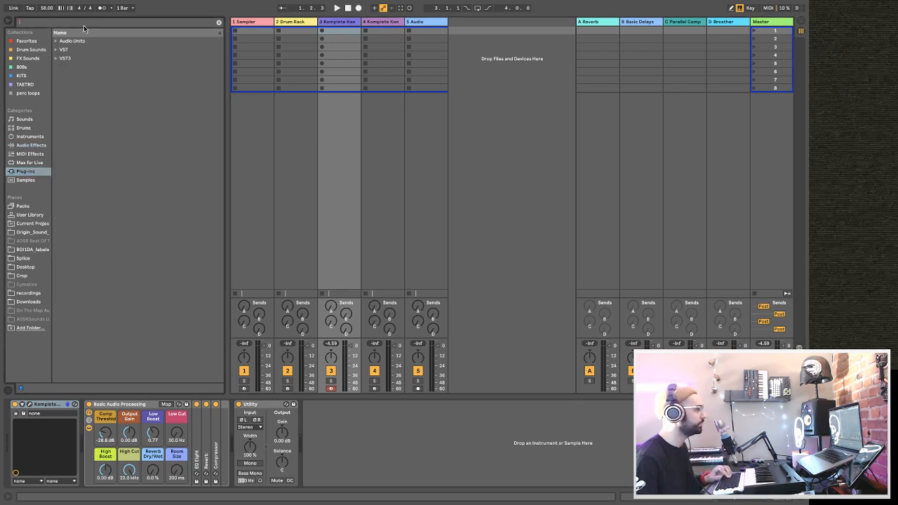
click(56, 50)
scroll(133, 322, down, 8)
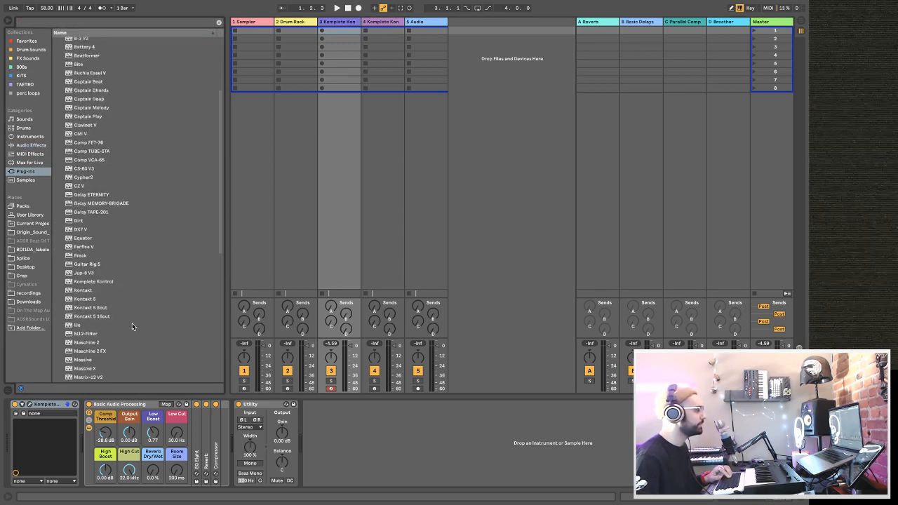
scroll(134, 319, down, 4)
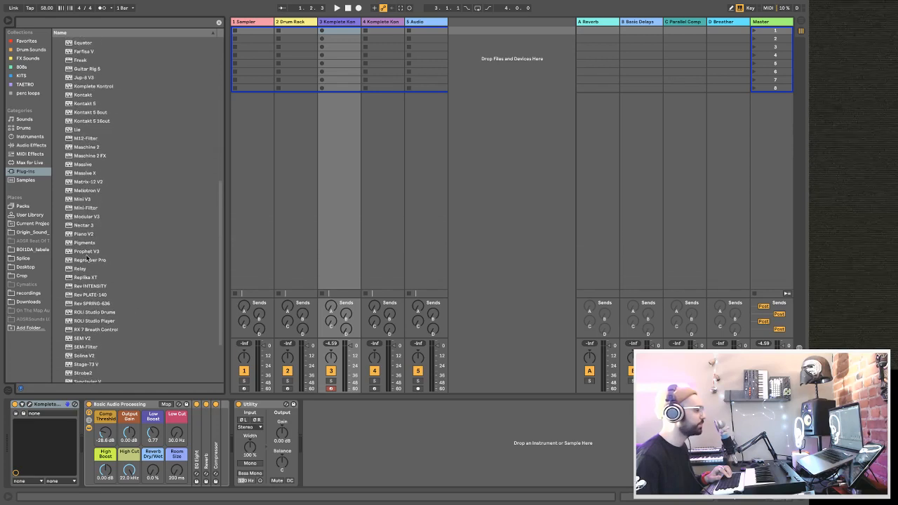
drag(84, 243, 56, 411)
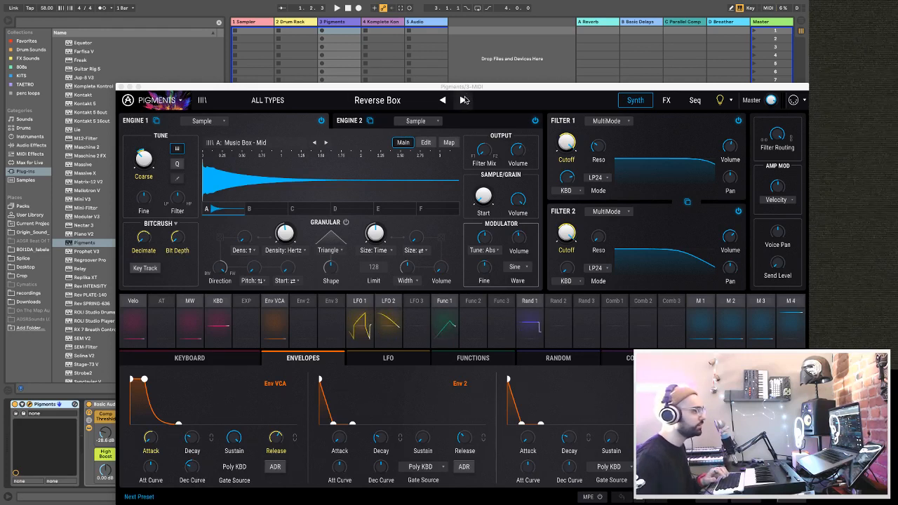
Step through the Pigments presets from Reverse Box past Ice Kings and Lofi Piano to Psygnosist.
click(463, 100)
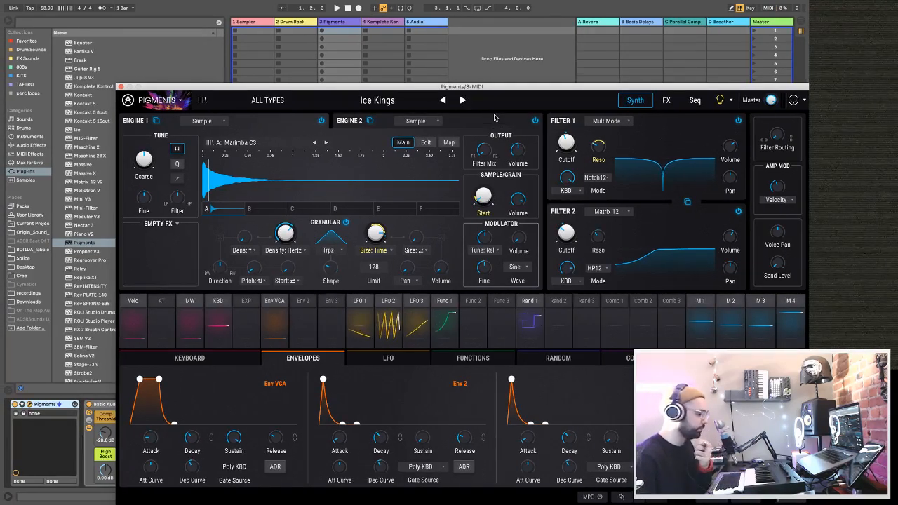
click(464, 101)
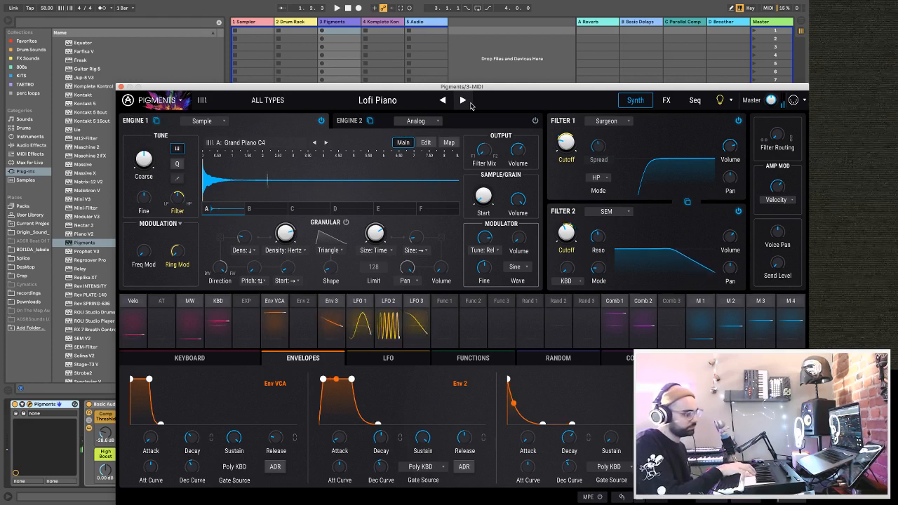
click(470, 103)
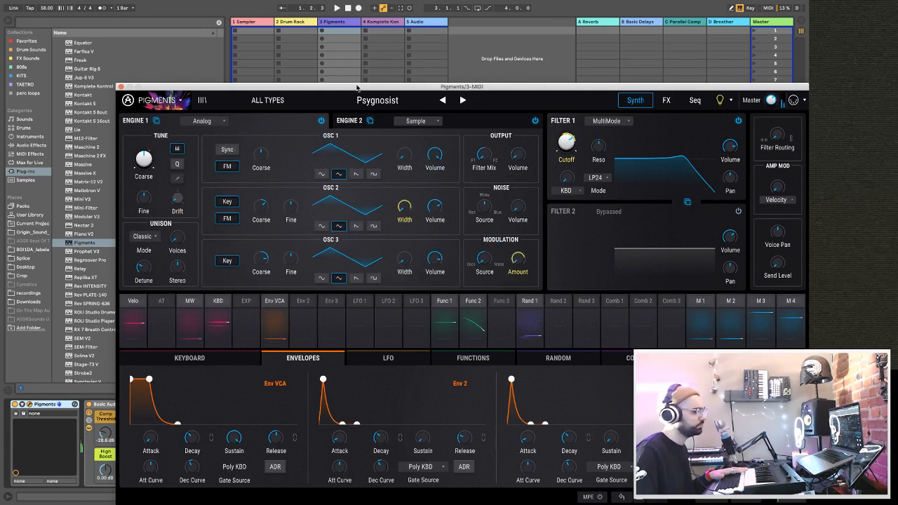
Raise the project tempo, turn on the metronome and capture the played Pigments melody as a clip on track 3.
drag(47, 9, 46, 1)
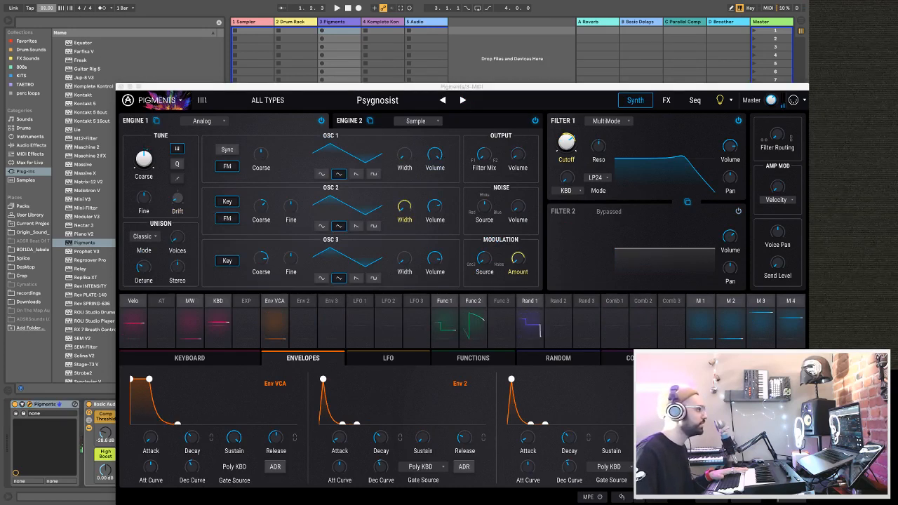
drag(42, 11, 42, 5)
click(102, 8)
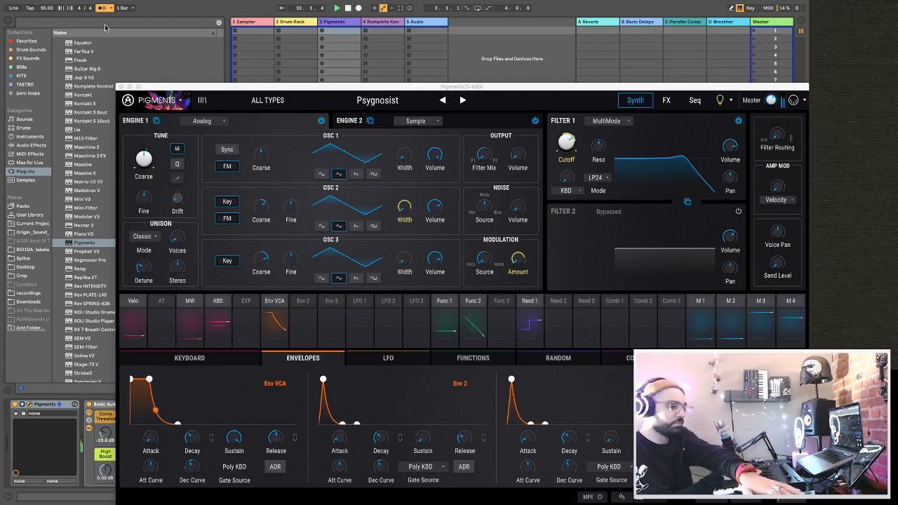
key(shift+super+c)
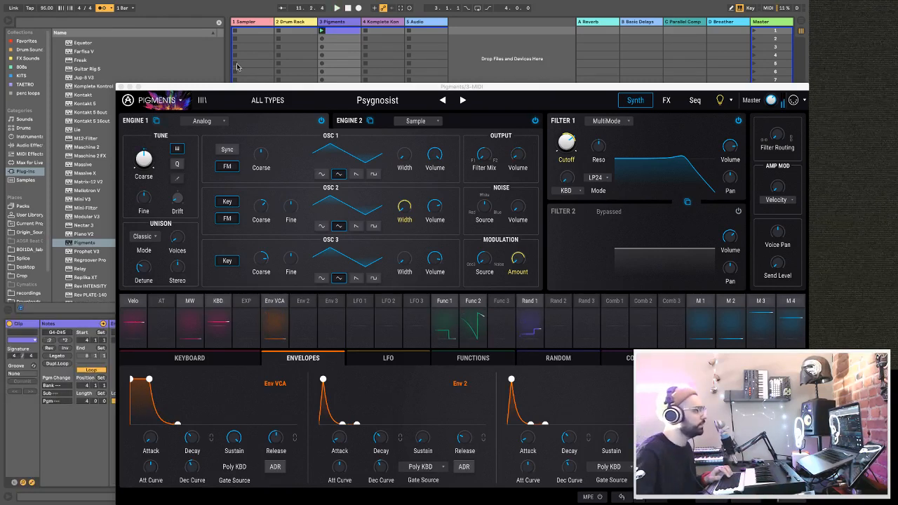
Close Pigments, extend the track 3 clip's loop back to 1.1.1 for a 7-bar length and select all its notes.
click(120, 87)
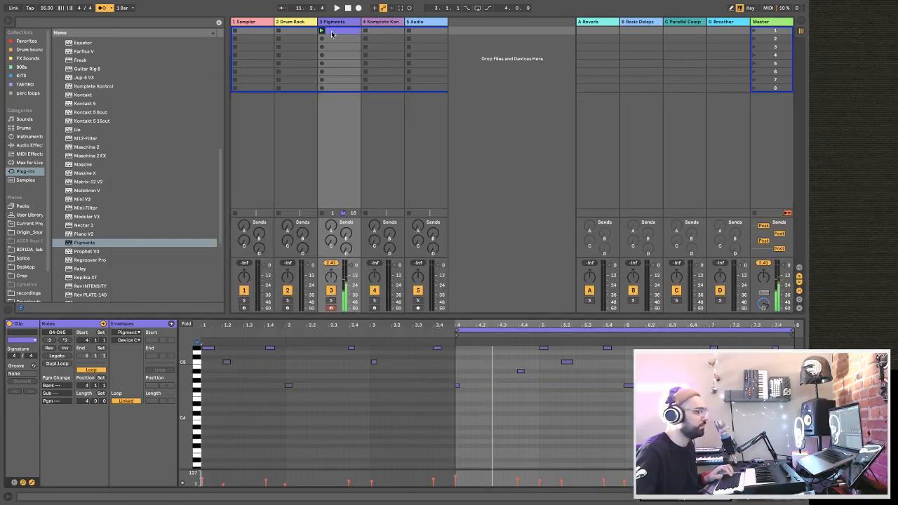
click(457, 330)
drag(455, 332, 184, 336)
key(space)
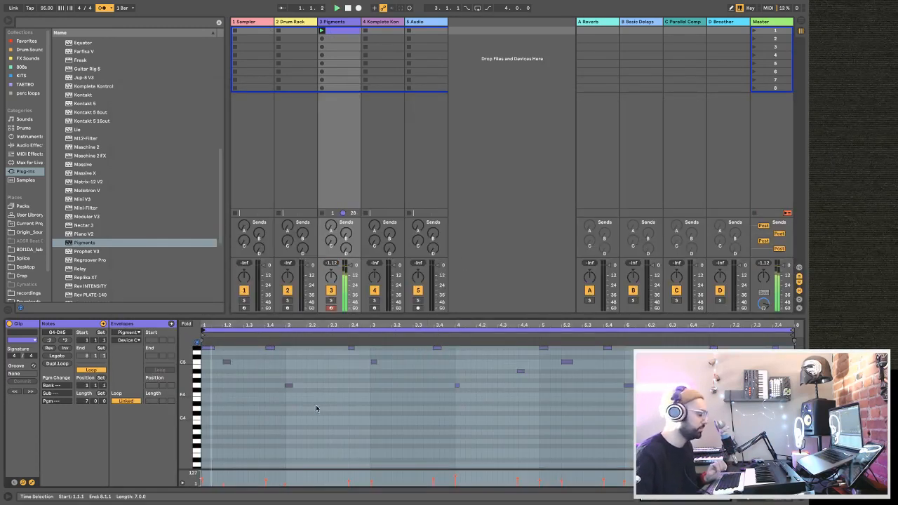
click(317, 411)
key(super+a)
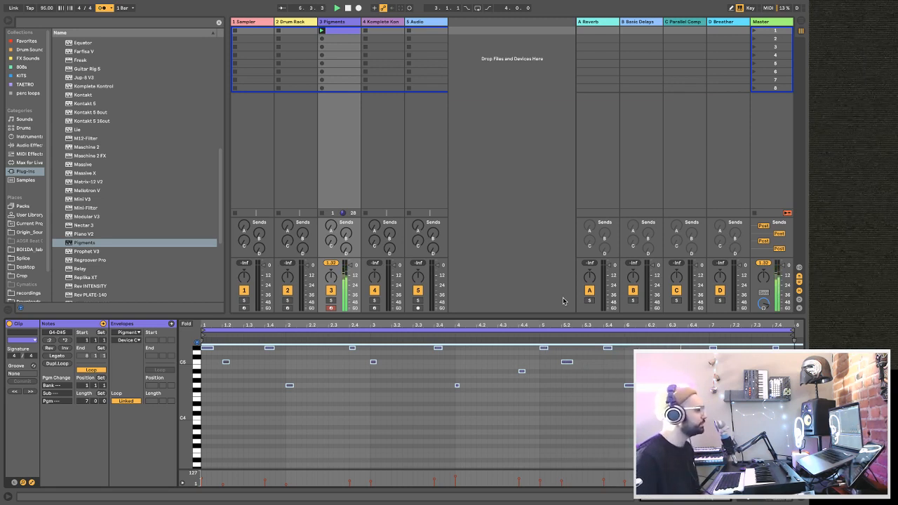
Lower the volume of track 3 while the clip plays and turn off the metronome.
click(348, 274)
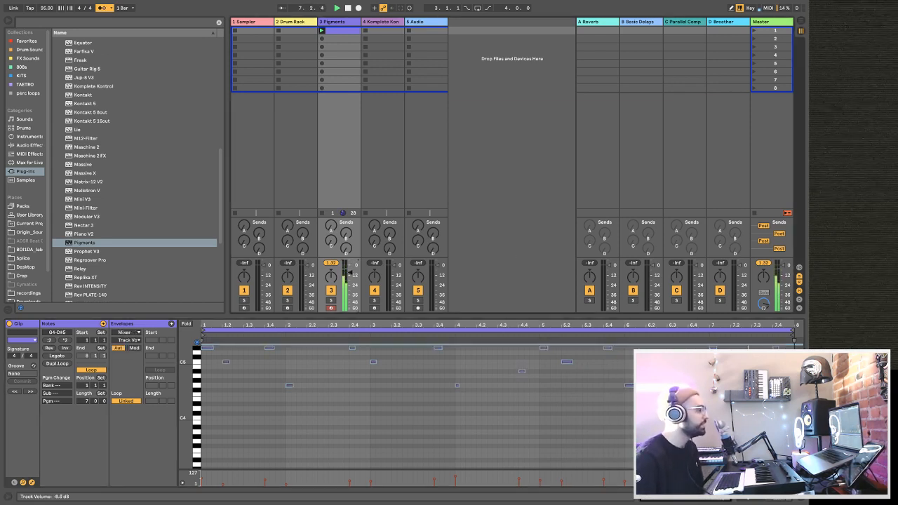
drag(349, 271, 350, 269)
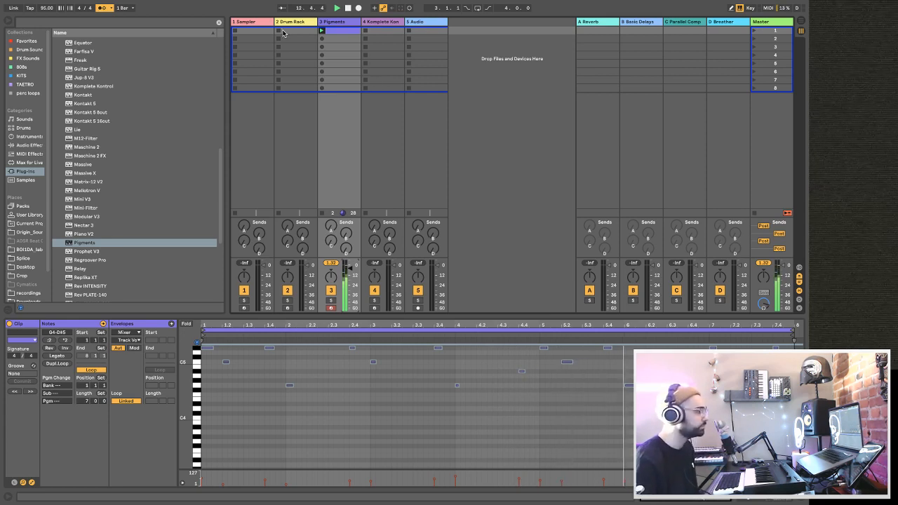
click(102, 8)
Load a second instance of Pigments on track 4 in place of Komplete Kontrol.
click(390, 24)
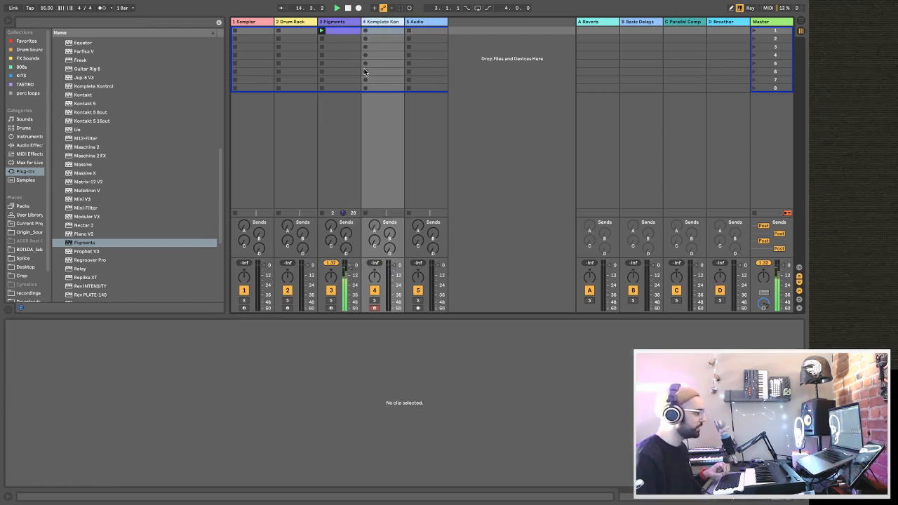
drag(98, 242, 148, 221)
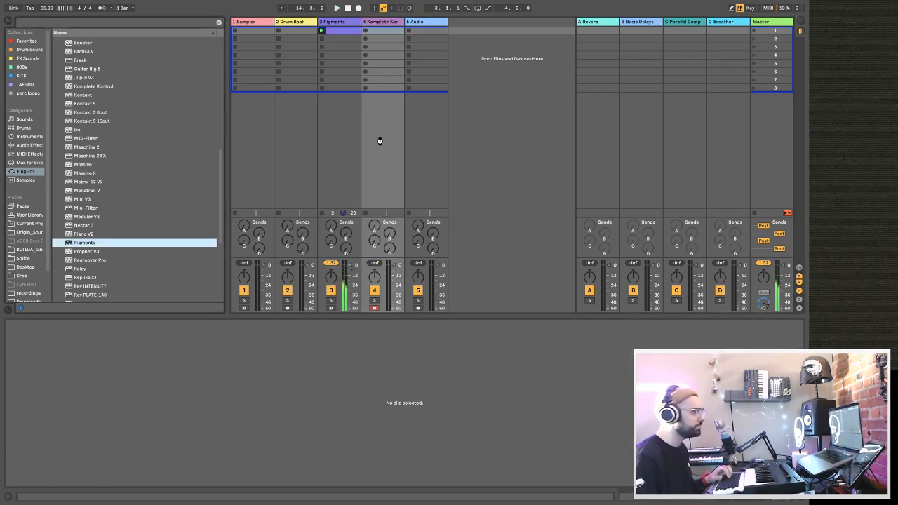
drag(380, 141, 380, 141)
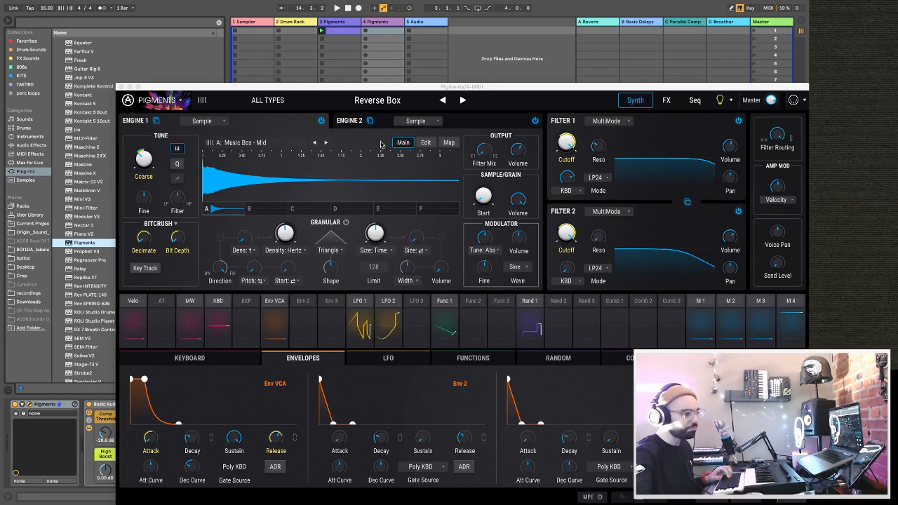
Limit the track 4 Pigments presets to the Pad type and load Choiral.
click(464, 101)
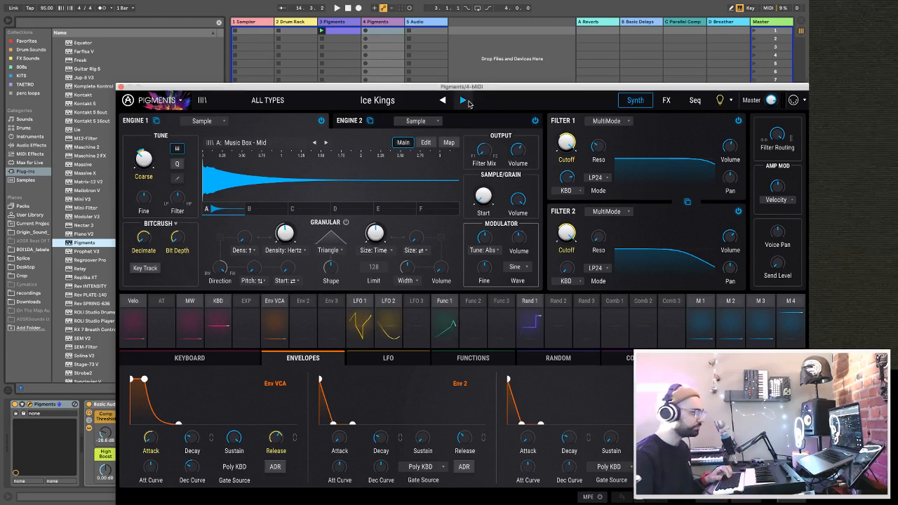
click(271, 106)
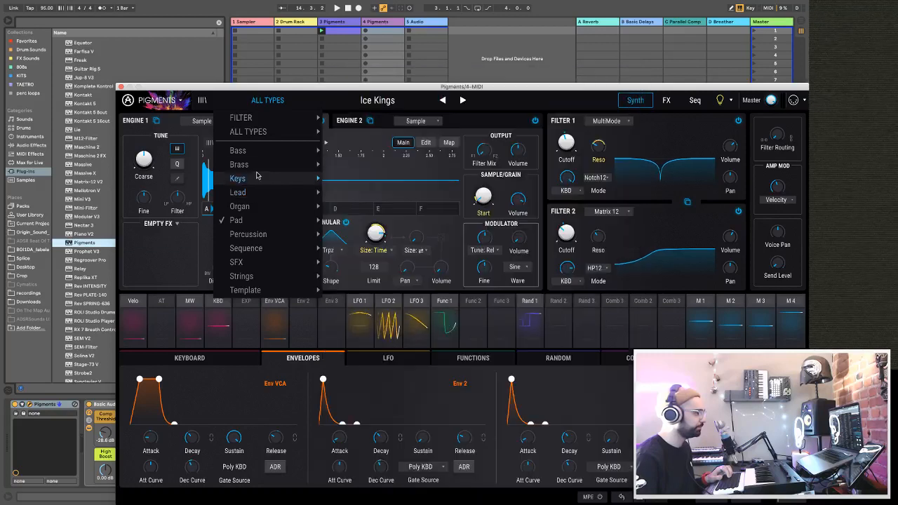
mouse_move(258, 166)
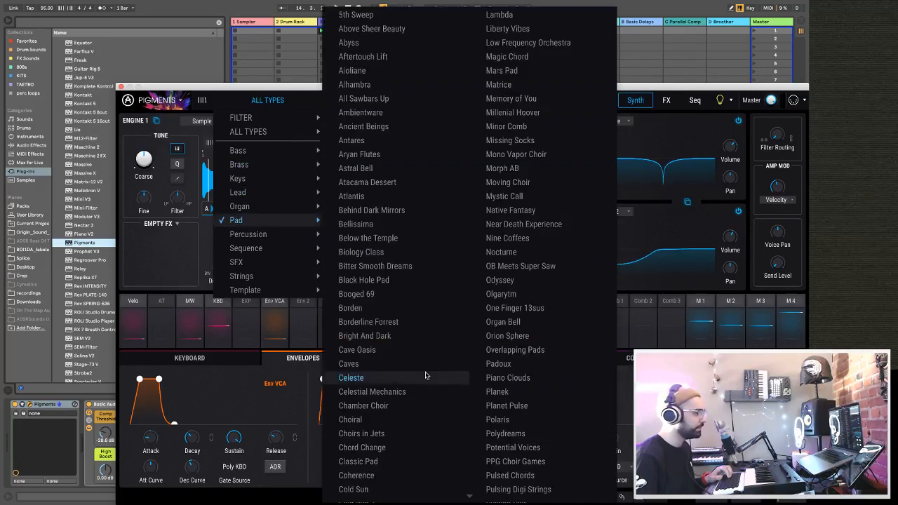
scroll(403, 412, down, 3)
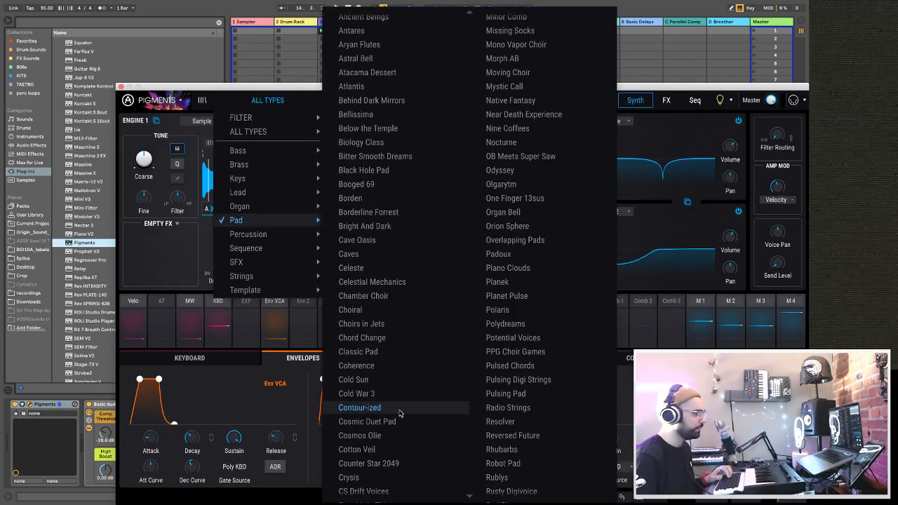
click(370, 310)
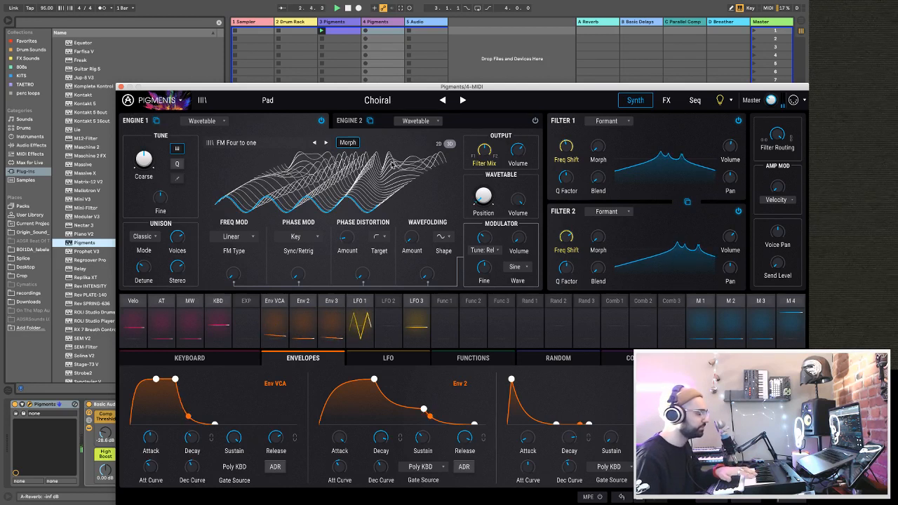
Step through the Pad presets to Synclavier Special and shorten its Env VCA release.
click(463, 100)
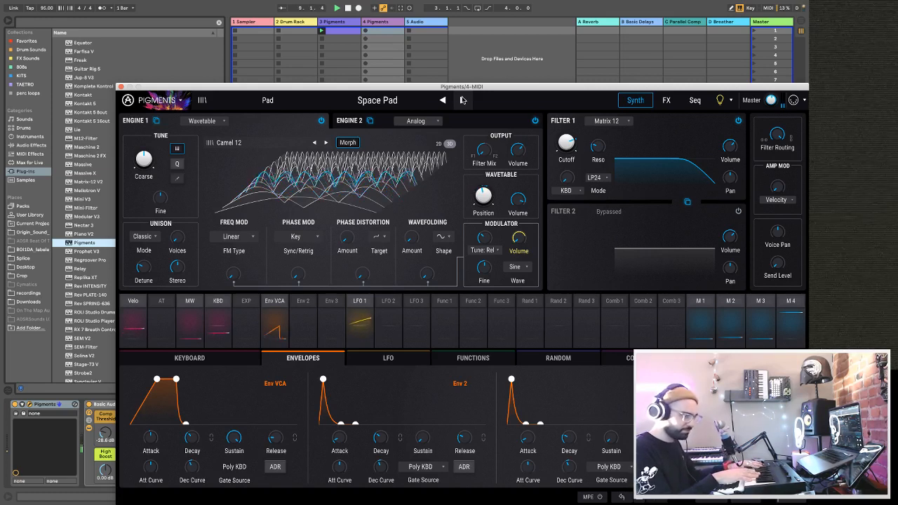
click(463, 100)
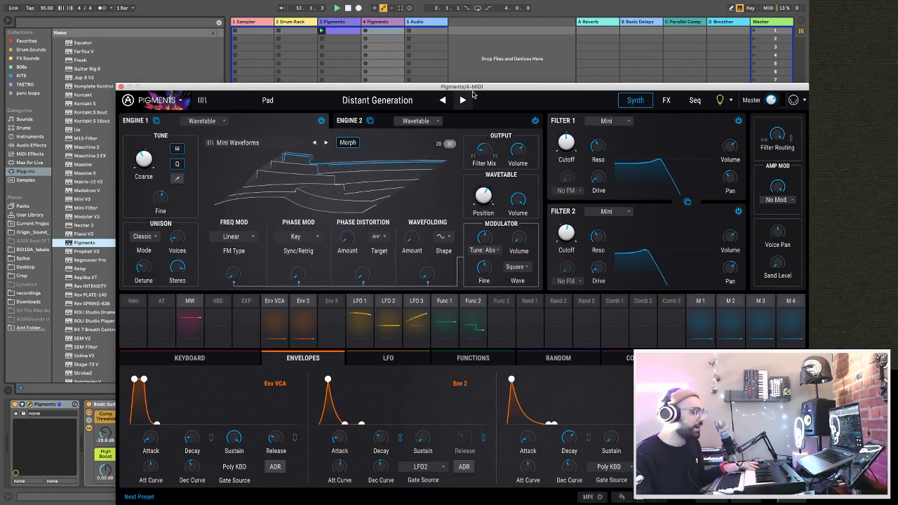
click(467, 99)
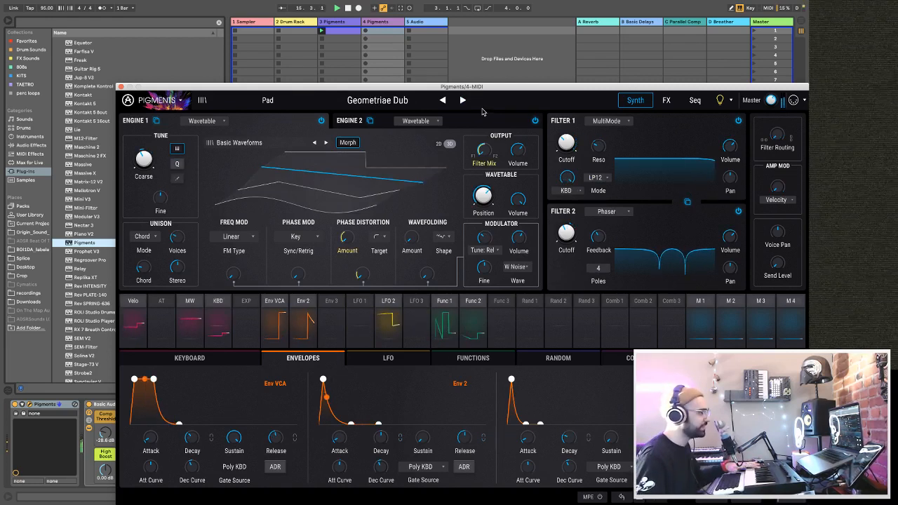
click(462, 101)
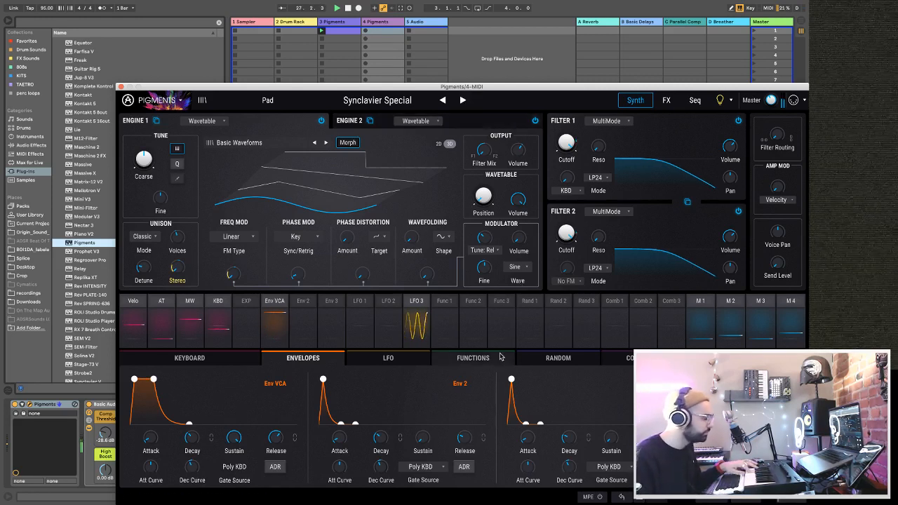
drag(273, 441, 275, 440)
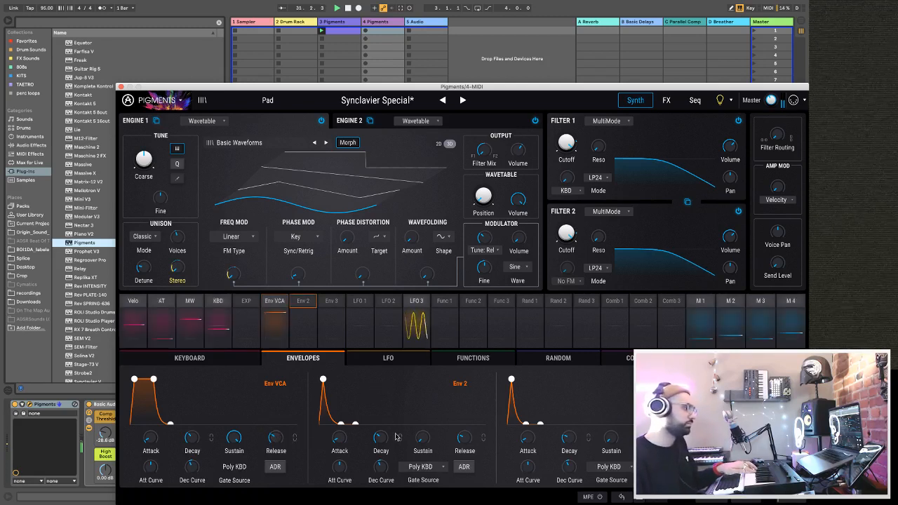
mouse_move(421, 442)
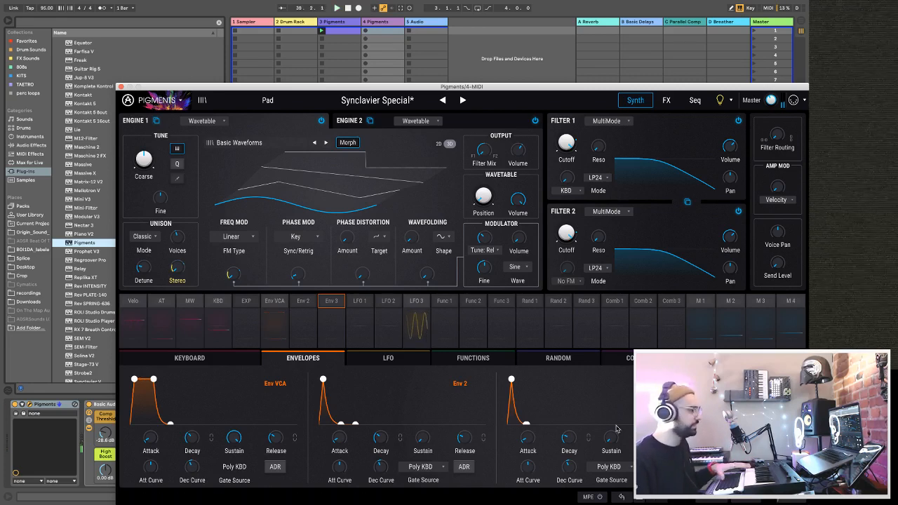
click(366, 31)
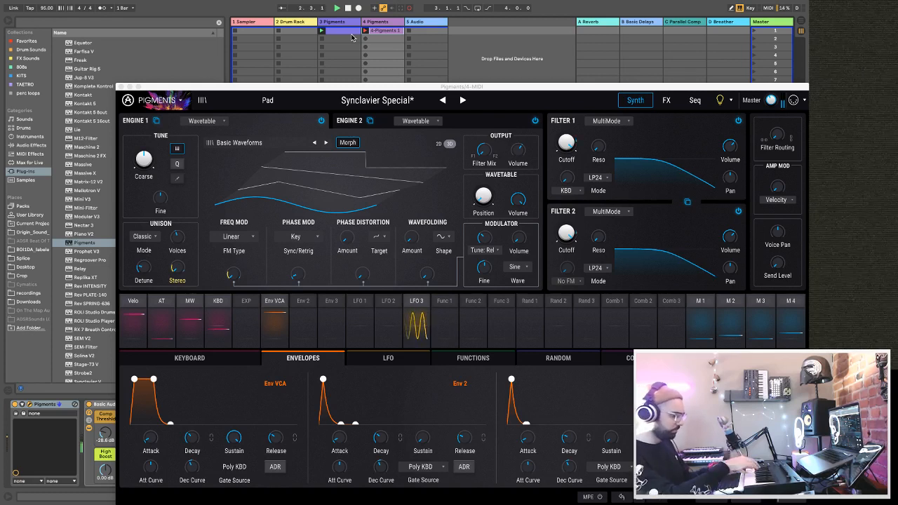
key(Right)
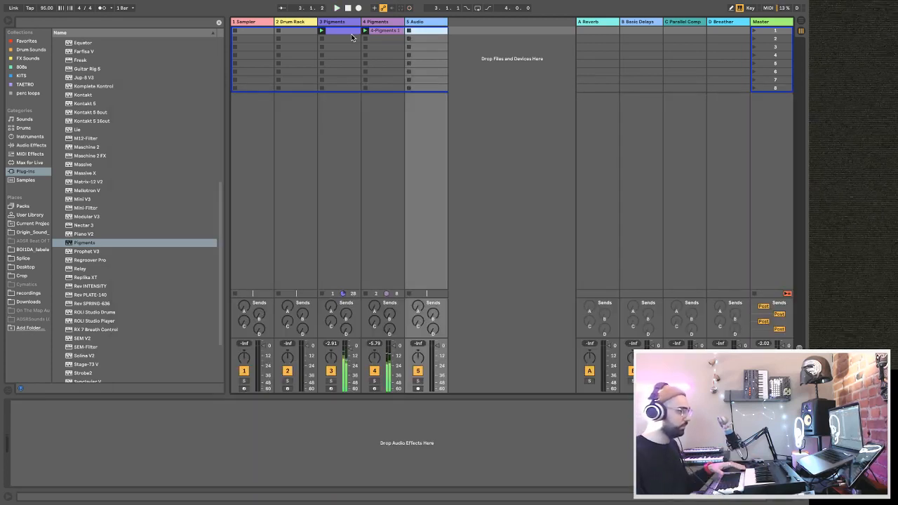
click(376, 32)
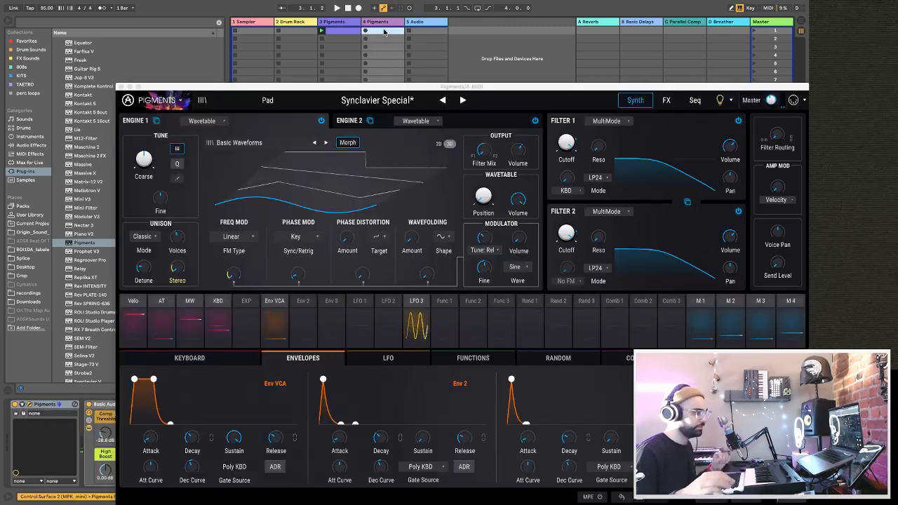
Record an 8-bar MIDI clip in the first slot of track 4, open its notes and close Pigments.
key(Return)
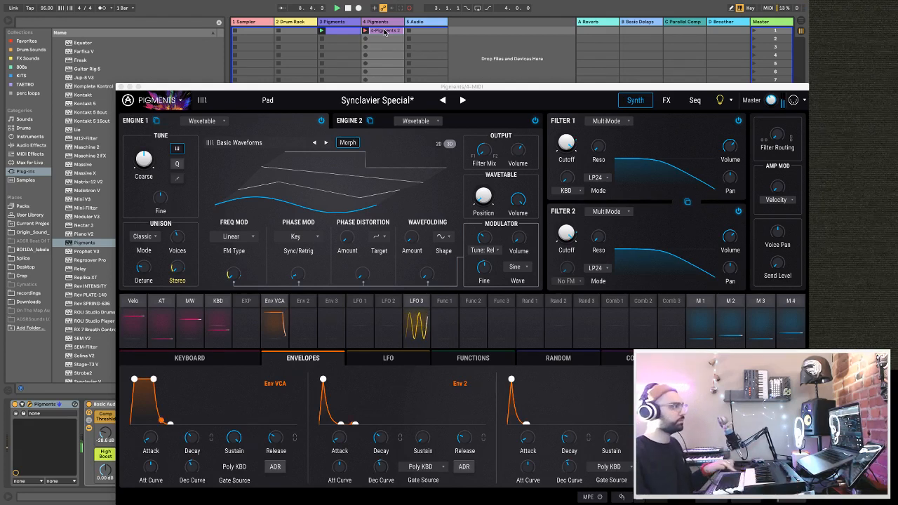
double_click(384, 32)
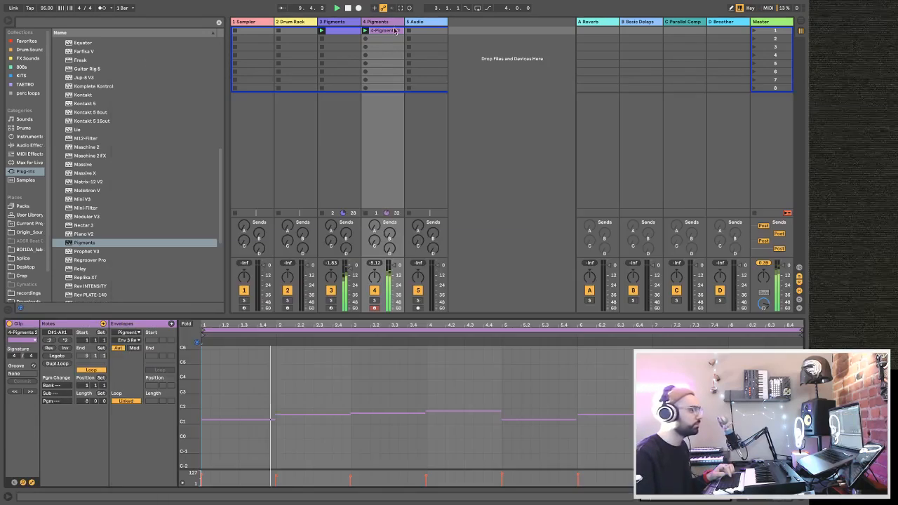
click(122, 86)
Select all notes of the new track 4 clip and lower the track's volume.
key(ctrl+a)
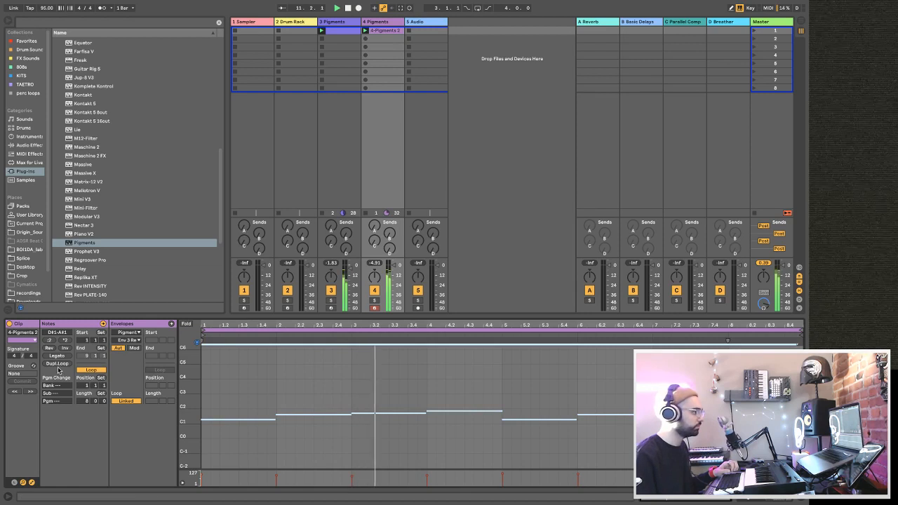
click(392, 265)
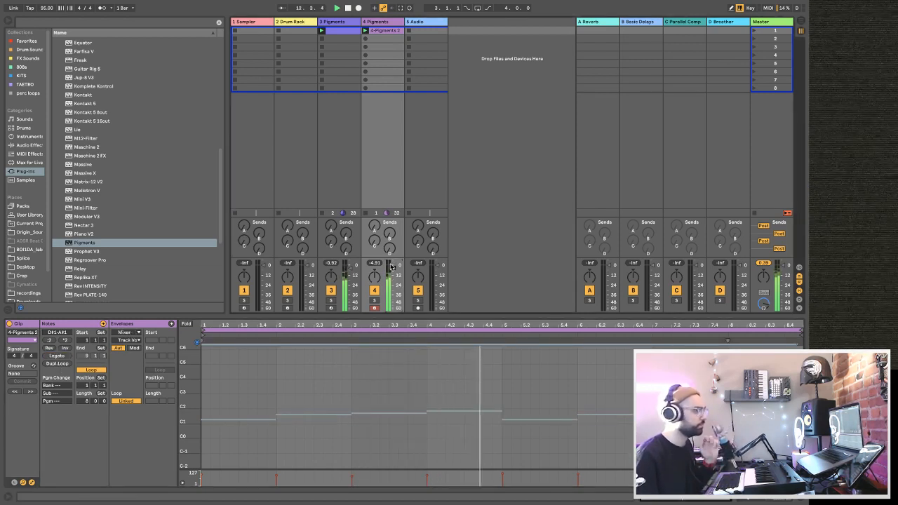
Audition the OAK_kicks samples in the Splice folder and load OAK_kick_sor_cr1_breakbeat_004.wav onto the Drum Rack's C1 pad.
click(284, 29)
scroll(71, 153, down, 1)
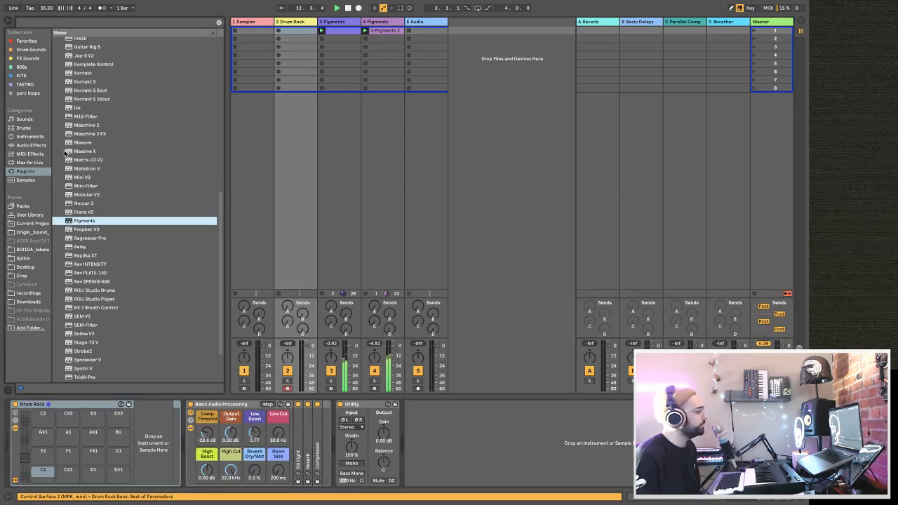
click(24, 258)
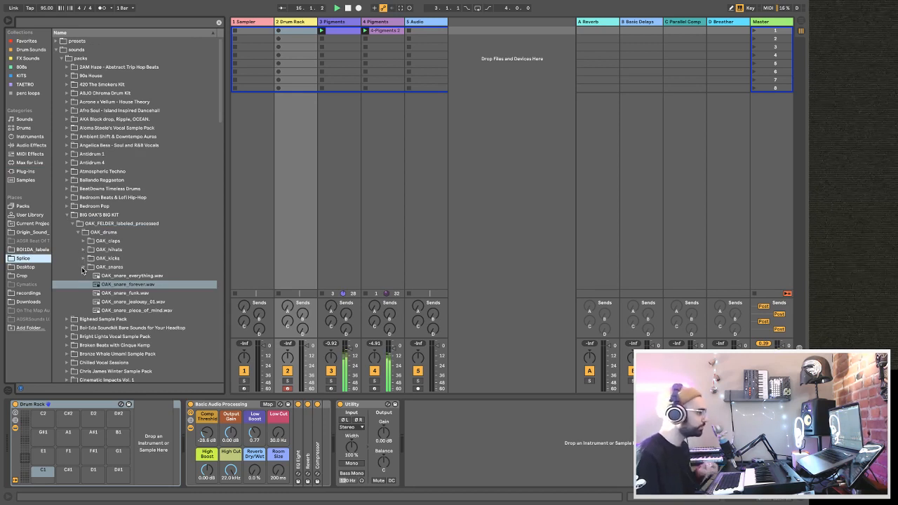
scroll(80, 261, down, 1)
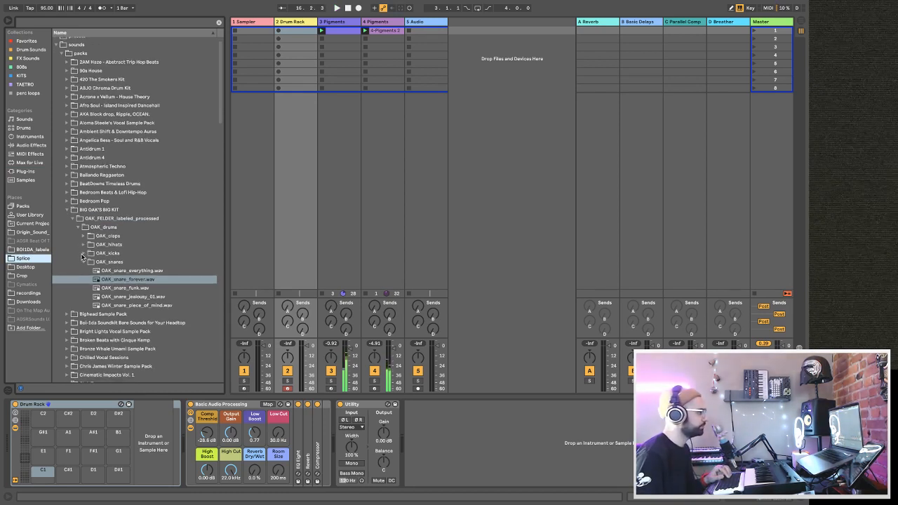
click(83, 254)
click(84, 253)
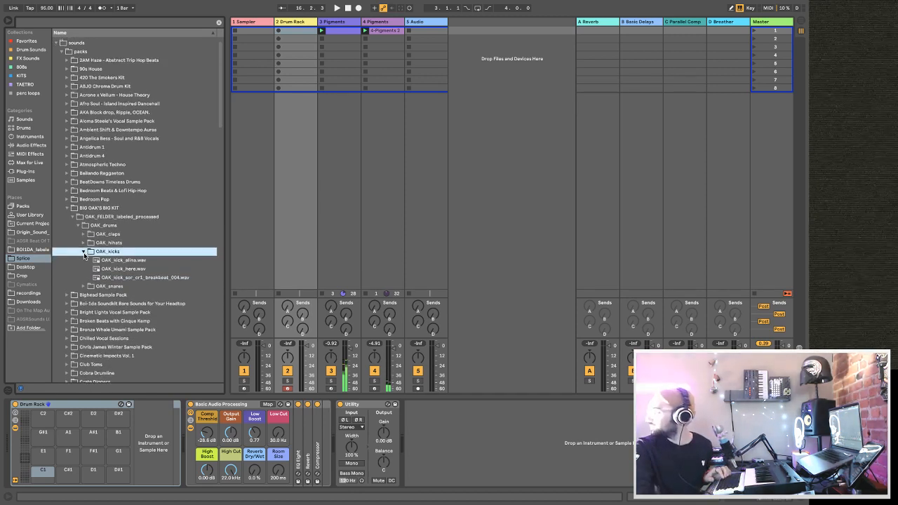
click(113, 261)
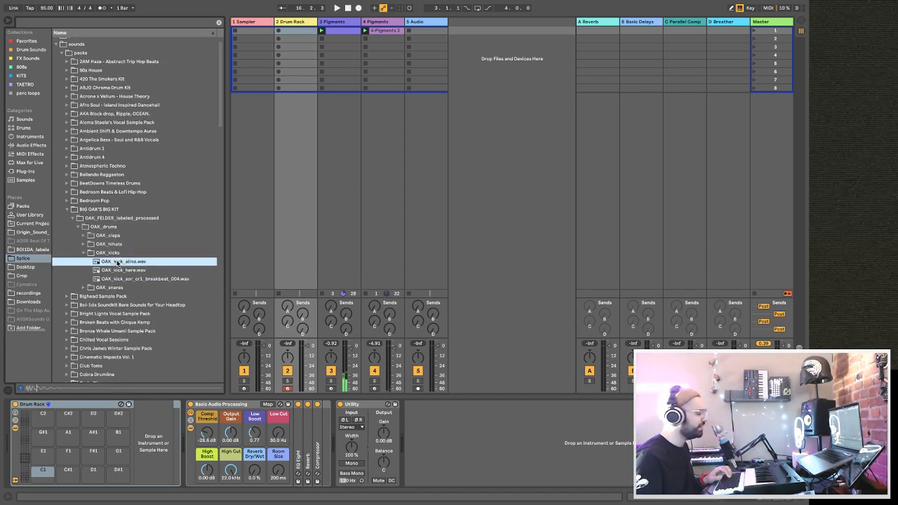
click(119, 271)
click(118, 280)
drag(110, 279, 45, 480)
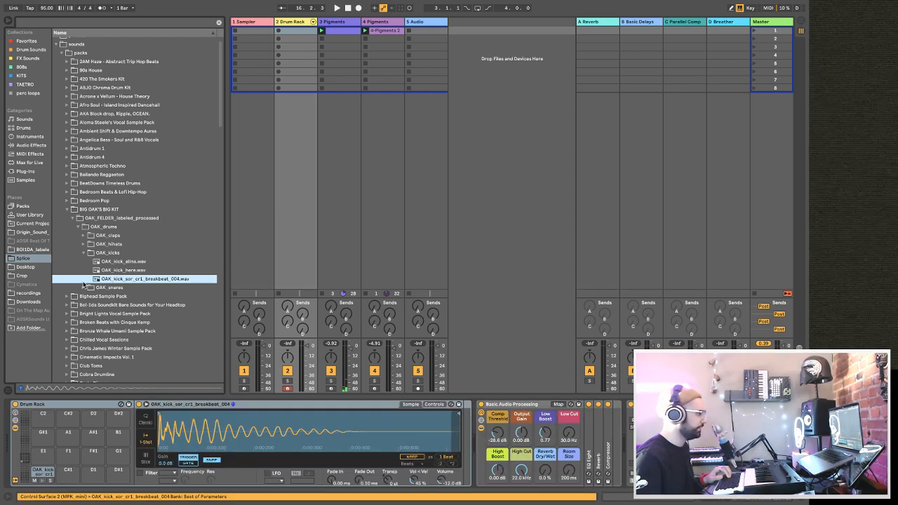
Audition the OAK hi-hat and snare samples and load OAK_snare_jealousy_01 onto pad D1 and OAK_snare_piece_of_mind onto pad D#1.
click(83, 254)
click(83, 244)
click(96, 254)
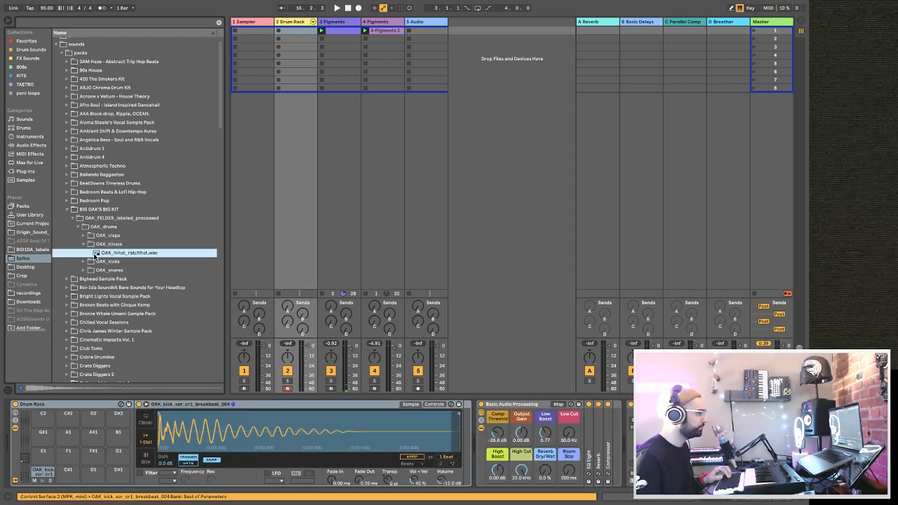
click(83, 270)
click(112, 280)
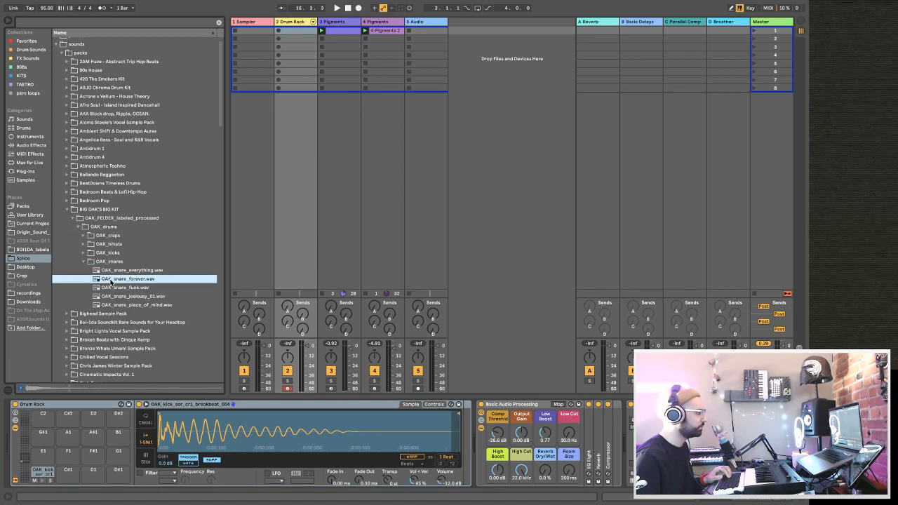
click(116, 288)
click(123, 270)
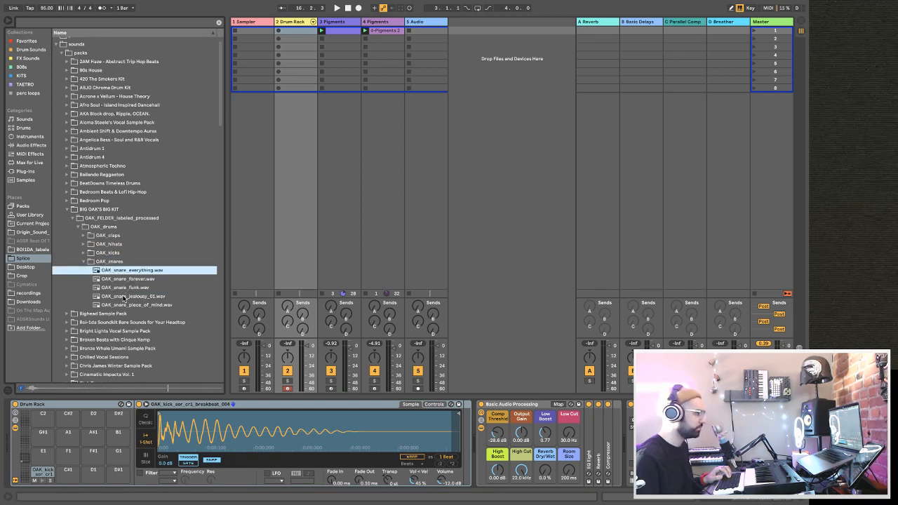
click(124, 297)
drag(118, 300, 117, 473)
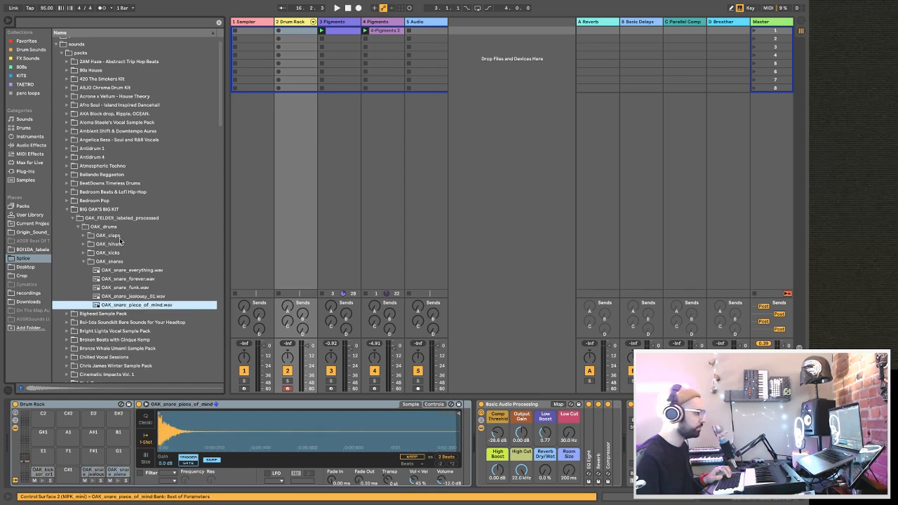
Audition the OAK_claps samples and load OAK_clap_cool_reverb.wav onto the Drum Rack's F#1 pad.
click(84, 235)
click(103, 245)
click(106, 253)
drag(105, 245, 99, 463)
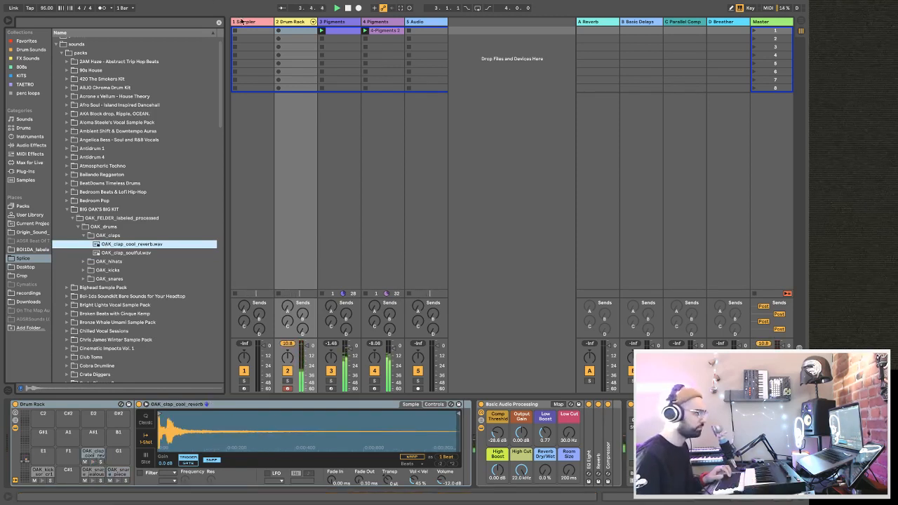
Lower the volumes of tracks 1 to 5 together and reselect the Drum Rack track.
click(243, 22)
shift+click(419, 21)
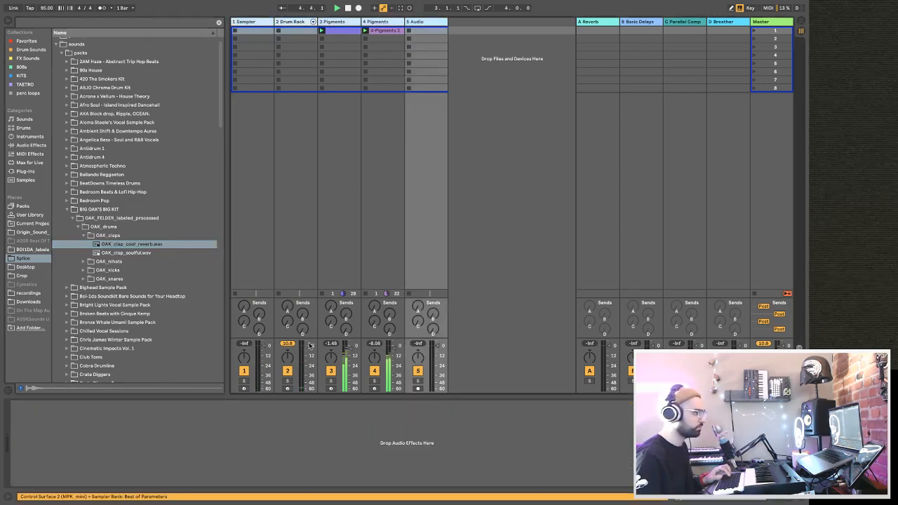
click(296, 22)
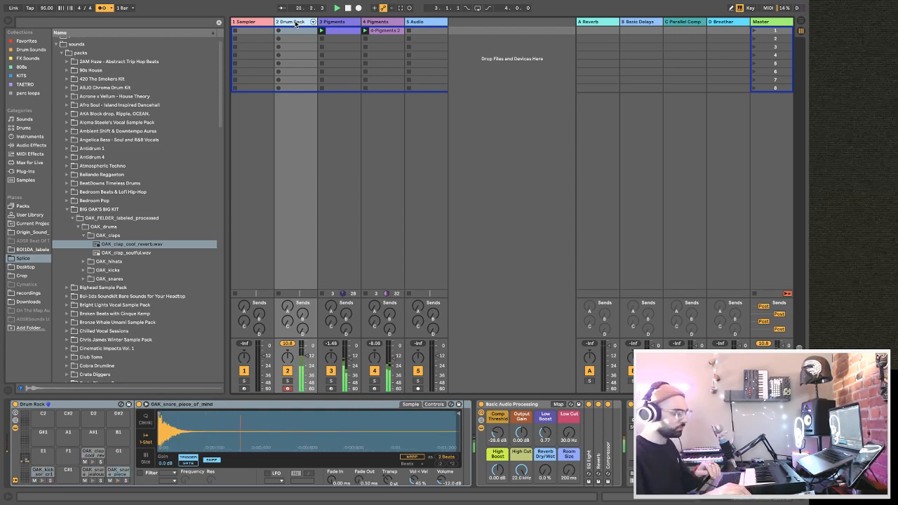
key(Return)
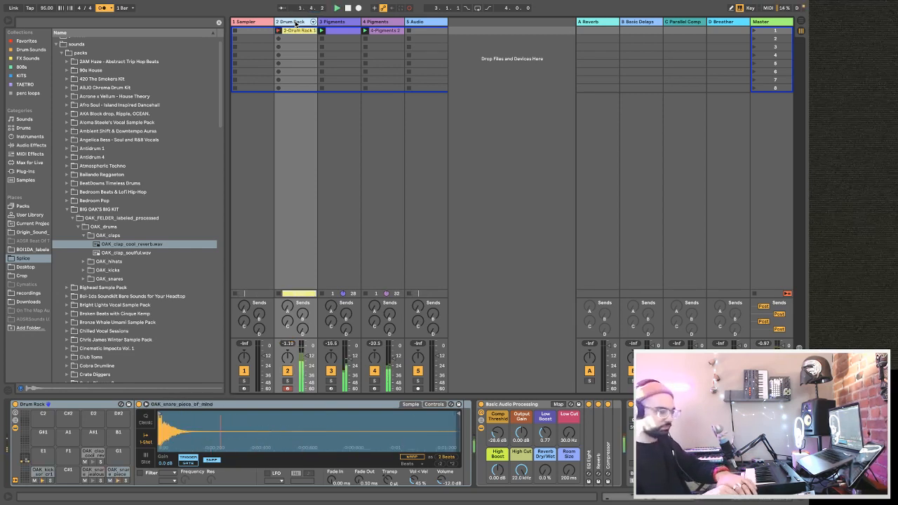
key(space)
key(super+z)
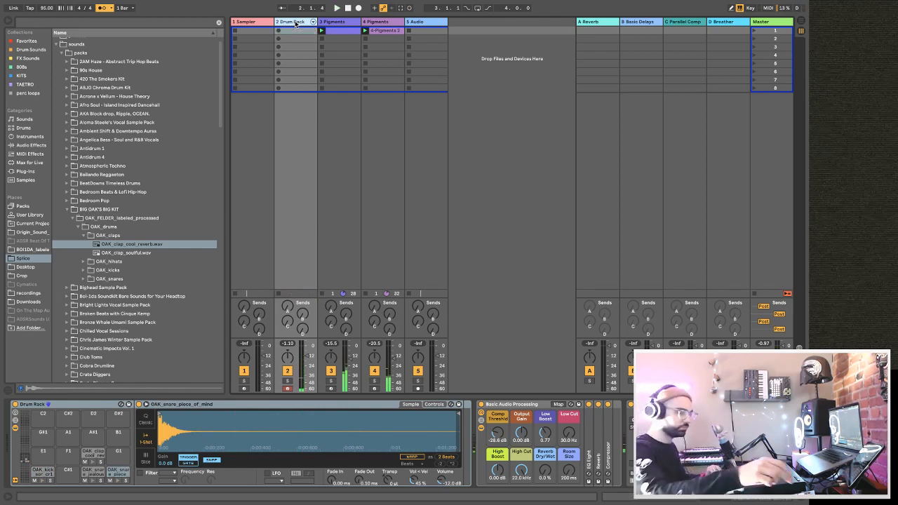
key(Return)
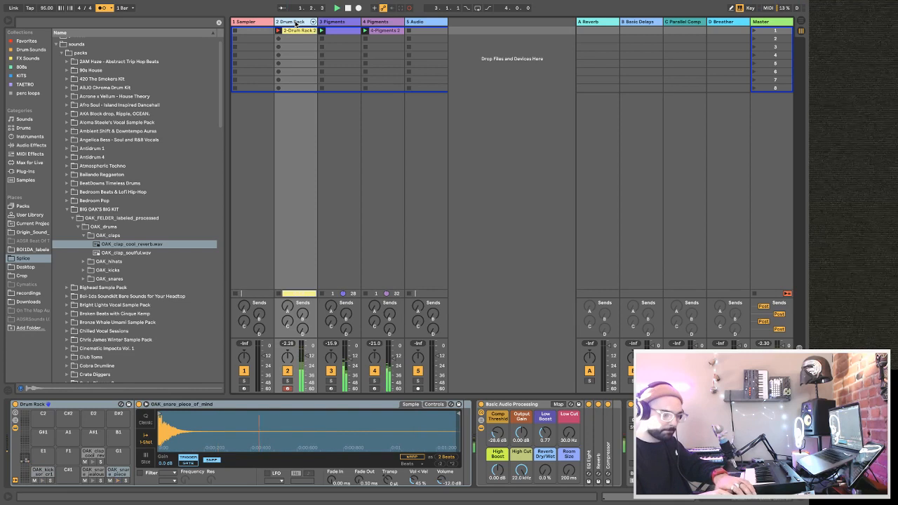
key(space)
key(super+z)
Record a 4-bar drum pattern into the first clip slot of the Drum Rack track.
key(Return)
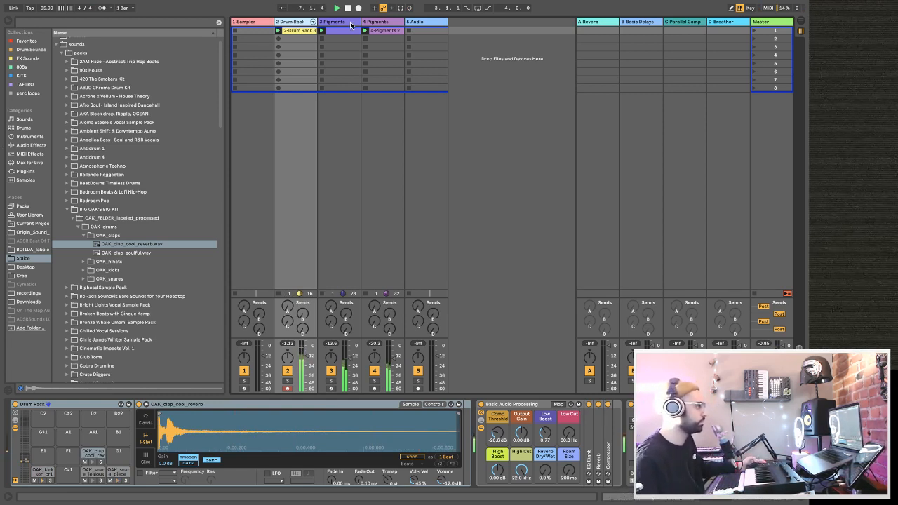
Add a Compressor audio effect after Utility in the device chain of track 3.
click(340, 23)
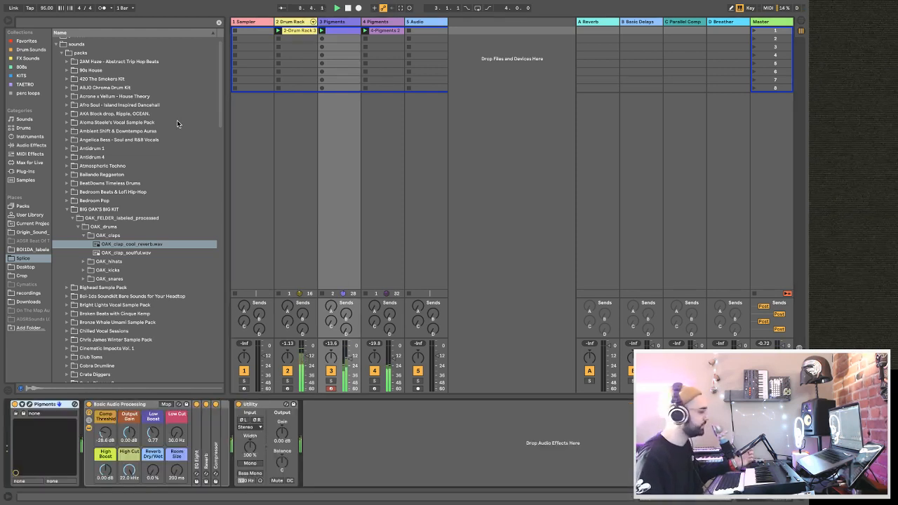
click(38, 144)
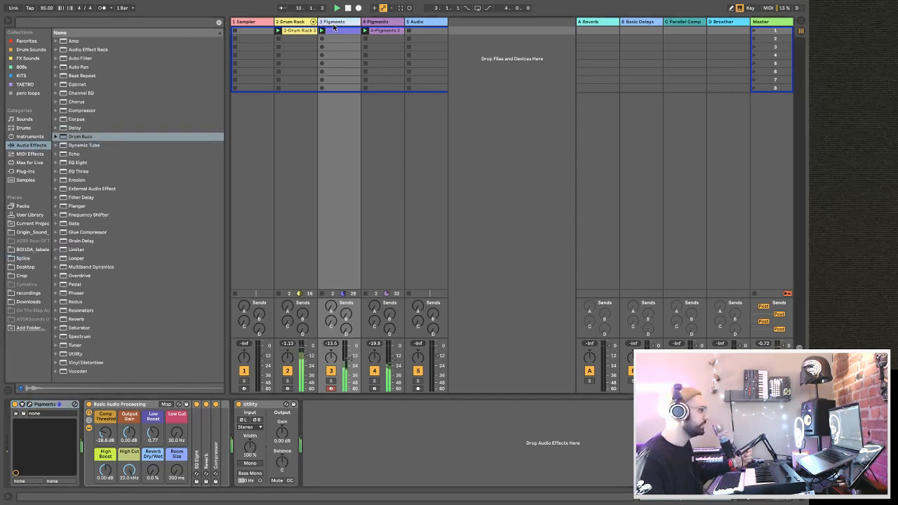
click(78, 110)
drag(336, 439, 337, 441)
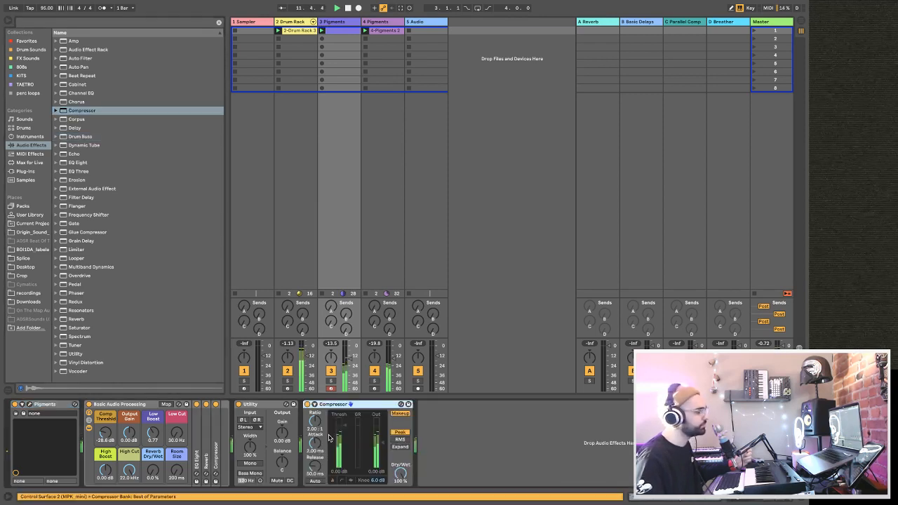
Sidechain the track 3 Compressor to the Drum Rack's OAK kick sor cr1 breakbeat 004 Post FX and set its threshold to -24.7 dB.
click(322, 413)
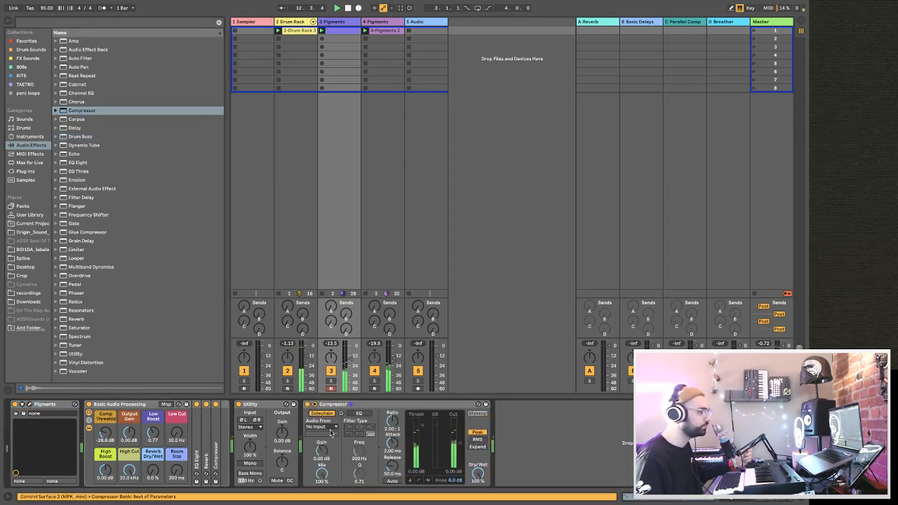
click(321, 426)
click(329, 360)
click(334, 426)
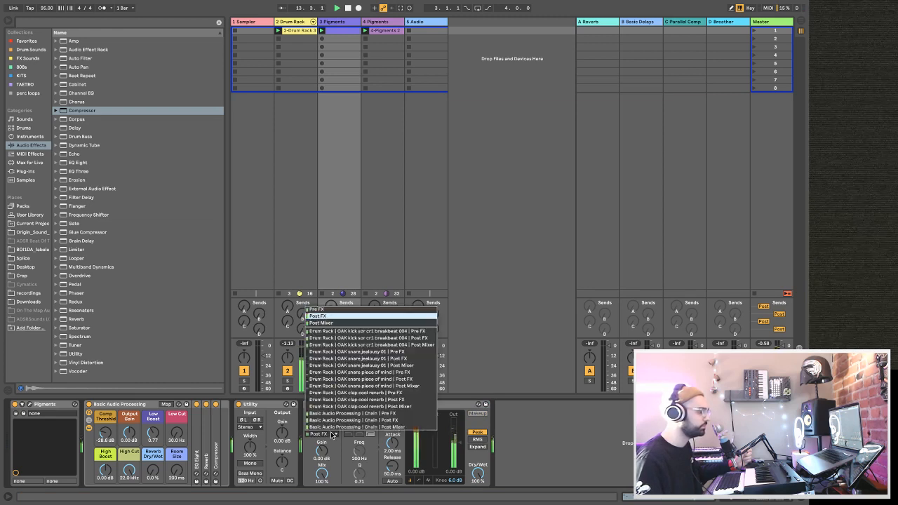
click(325, 338)
drag(422, 422, 422, 453)
Copy the sidechained Compressor from track 3 to the end of track 4's device chain.
click(400, 405)
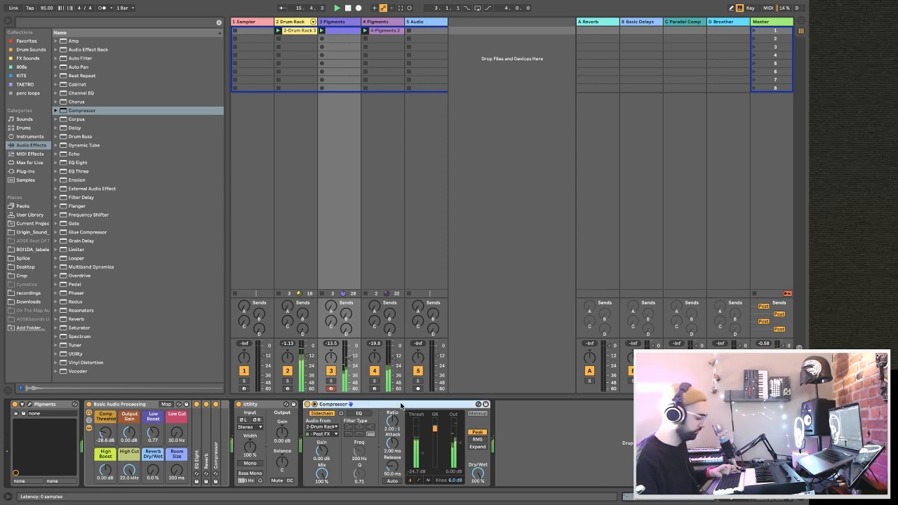
click(380, 22)
key(ctrl+v)
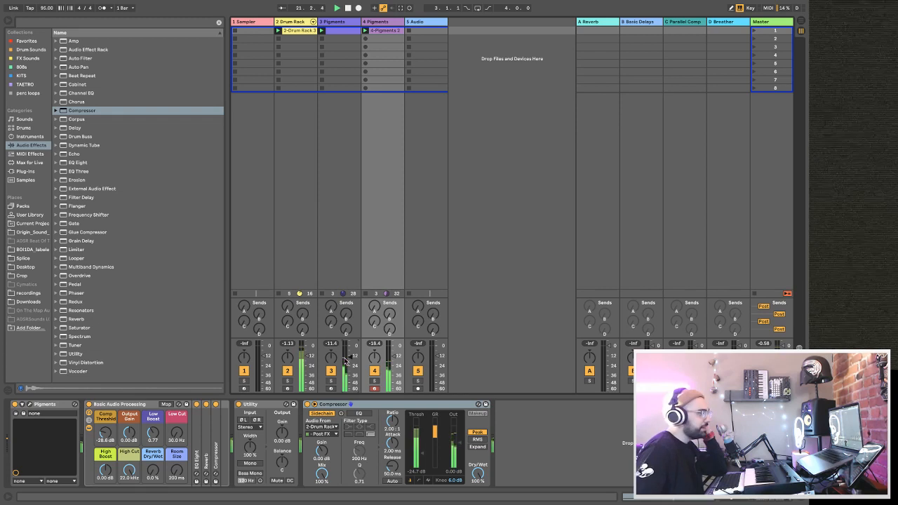
Load the Pigments plug-in onto a new MIDI track after track 5.
click(235, 31)
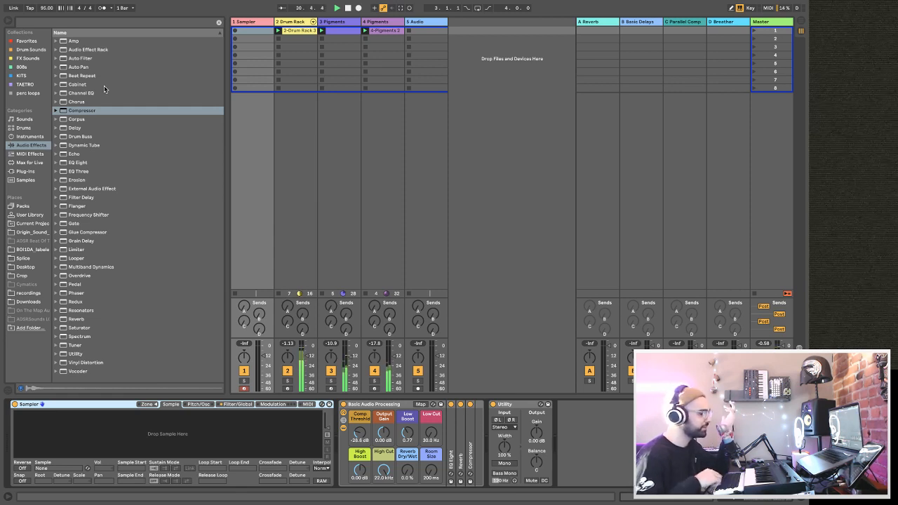
click(35, 144)
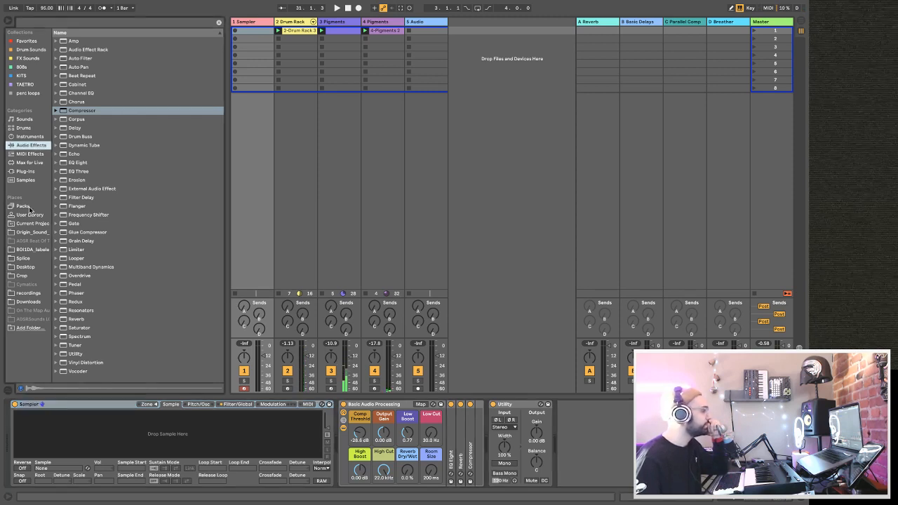
click(31, 172)
drag(77, 222, 478, 146)
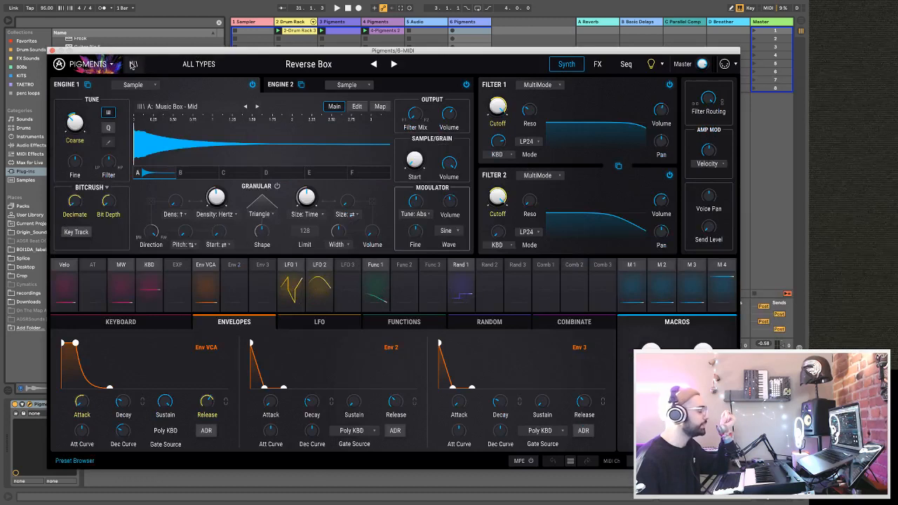
Limit the track 6 Pigments presets to the Lead type and load Anfet.
click(131, 66)
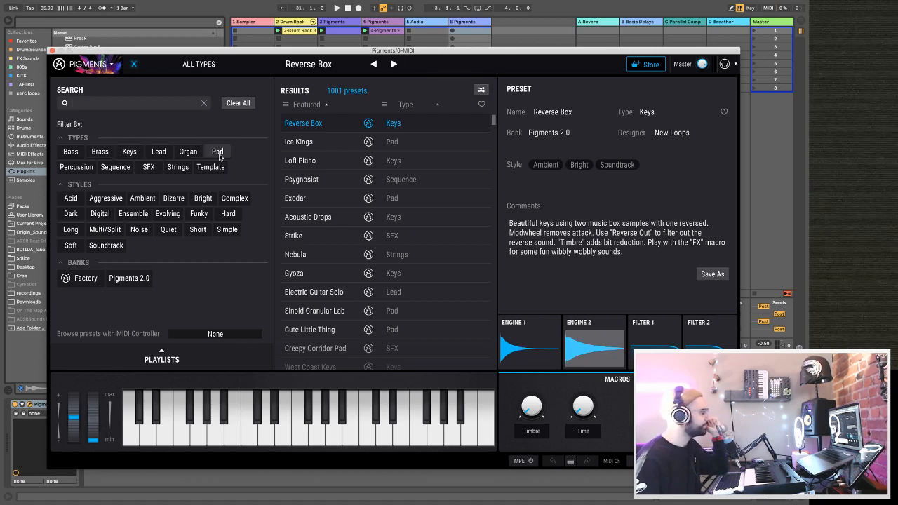
click(152, 155)
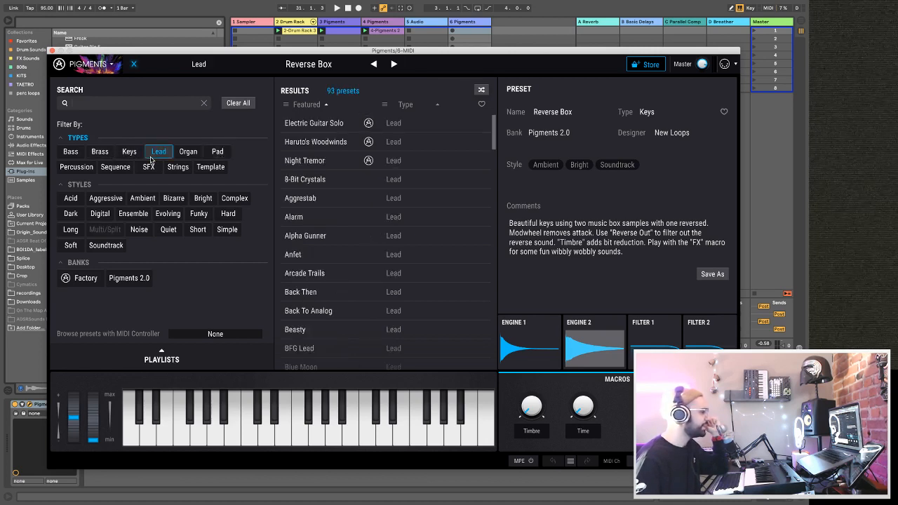
double_click(293, 261)
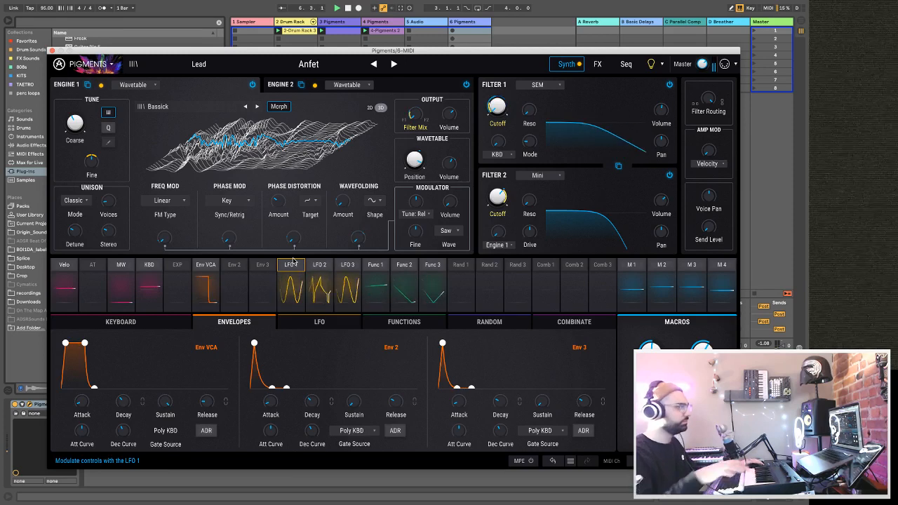
Move the Pigments window clear of the mixer and lower the volume of track 6.
drag(288, 50, 710, 113)
drag(519, 114, 558, 86)
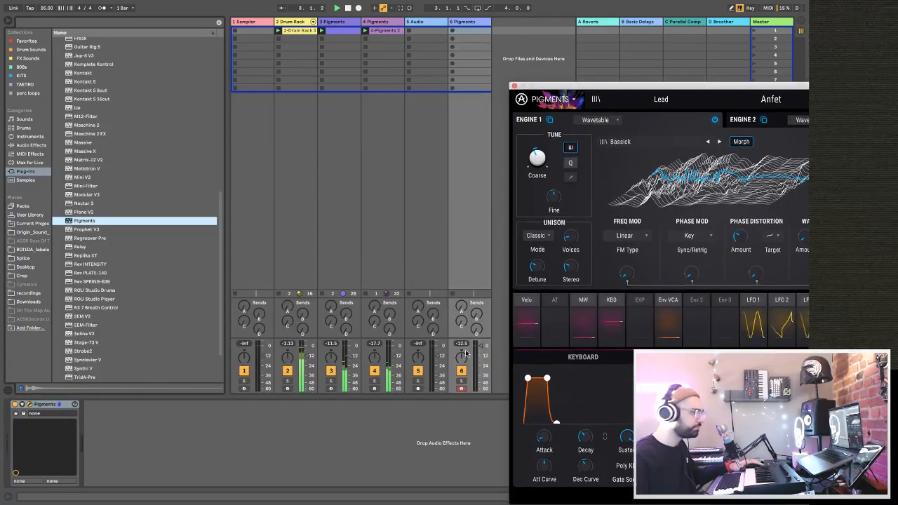
drag(481, 362, 481, 361)
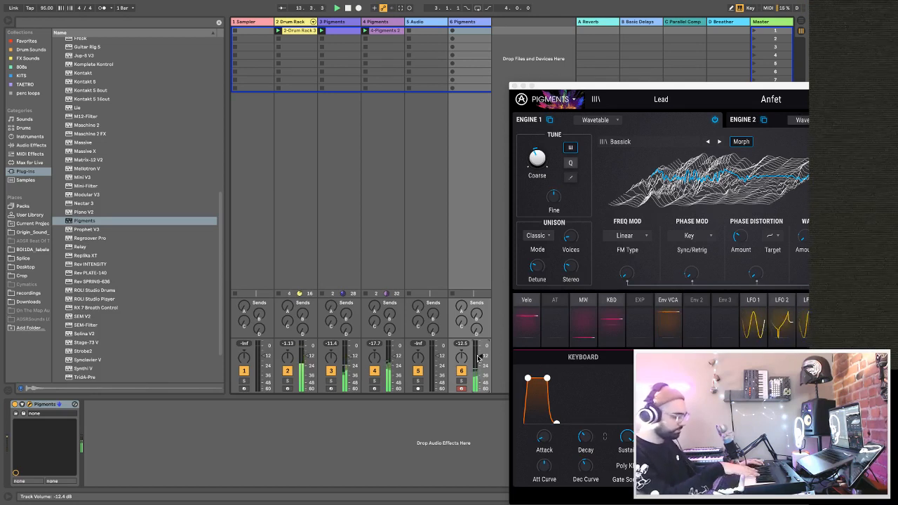
Bring the Pigments window back into view and advance to the Lead preset Arcade Trails.
double_click(662, 86)
click(671, 75)
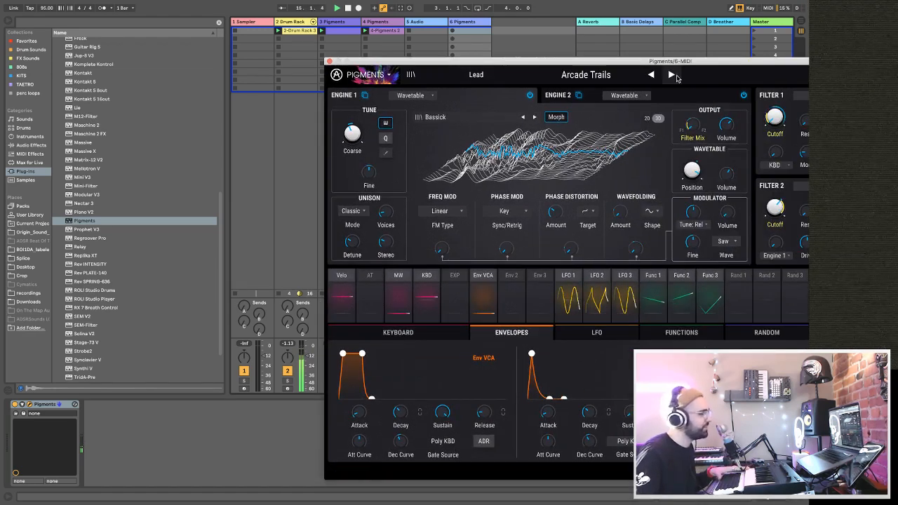
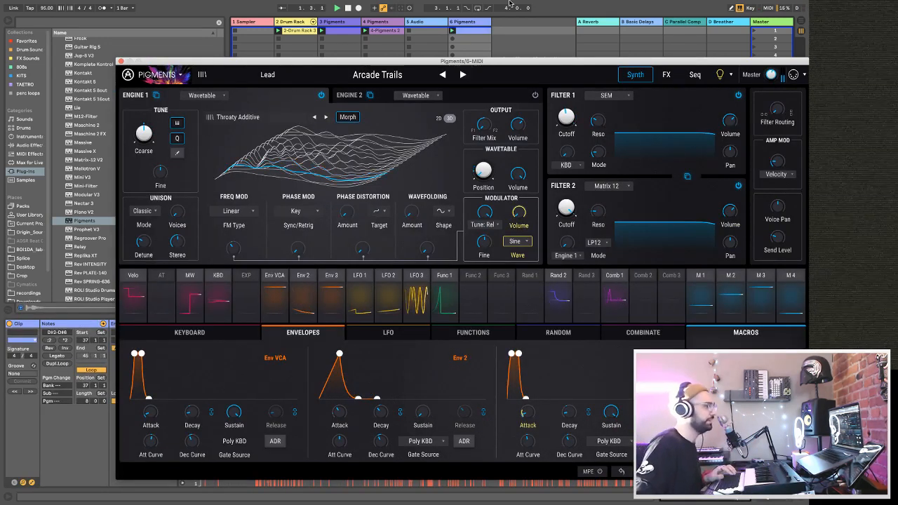
Close the Pigments window and set the track 6 clip's loop to start at bar 39 with a length of 6 bars.
key(space)
click(120, 62)
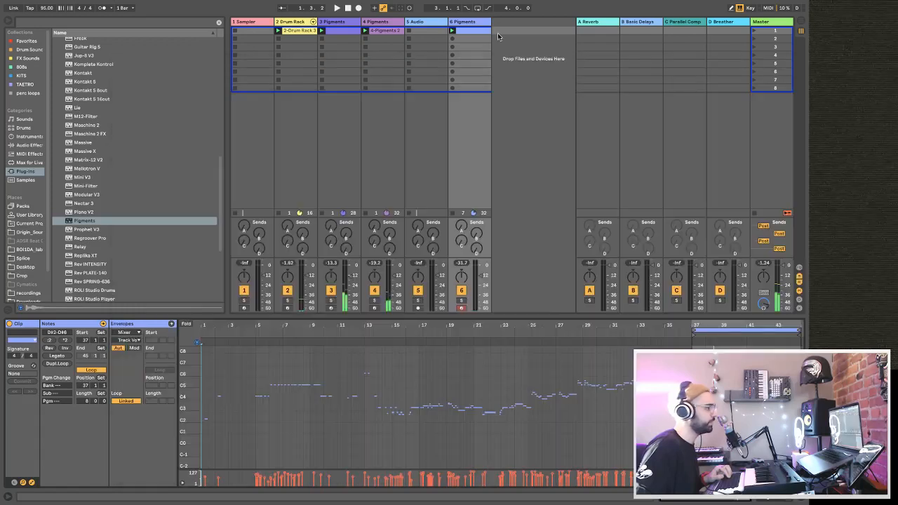
mouse_move(711, 324)
mouse_down()
mouse_move(323, 340)
mouse_move(373, 336)
mouse_move(477, 348)
mouse_up()
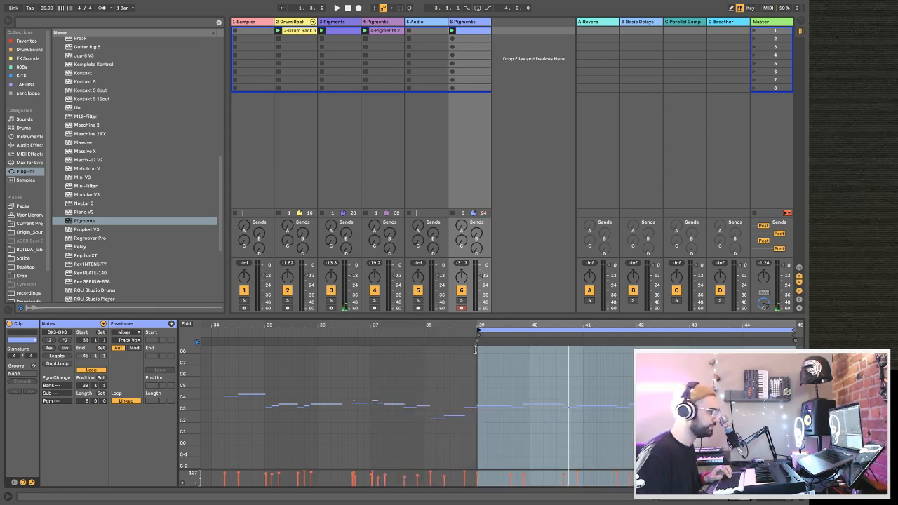
key(space)
Select all notes in the track 6 clip and raise the volume of track 6 slightly.
right_click(513, 372)
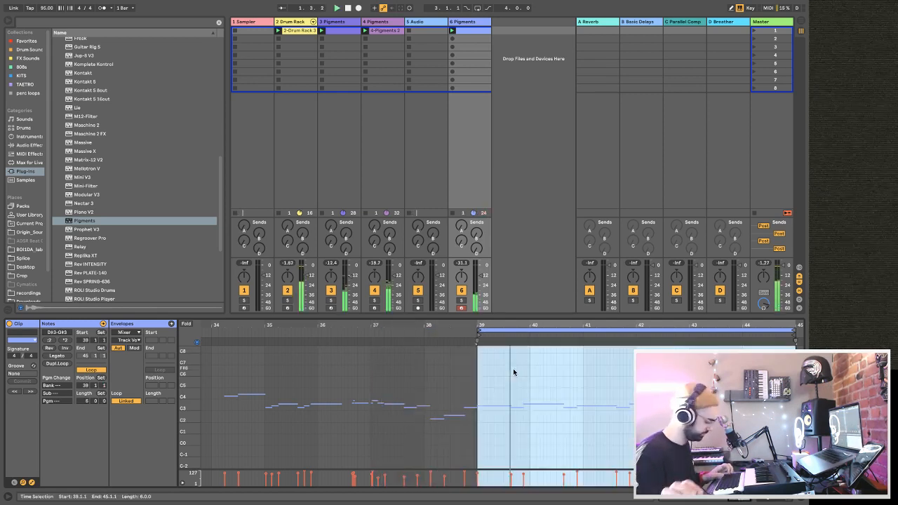
key(ctrl+a)
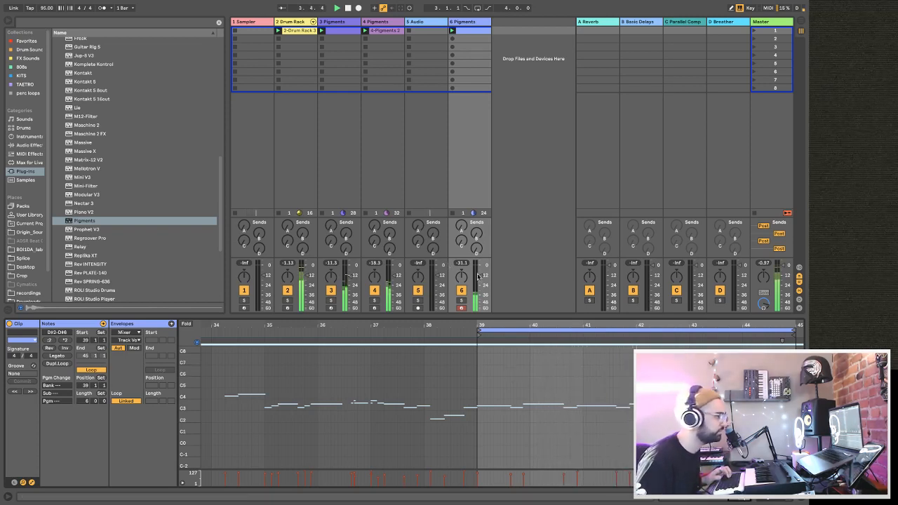
drag(482, 275, 481, 272)
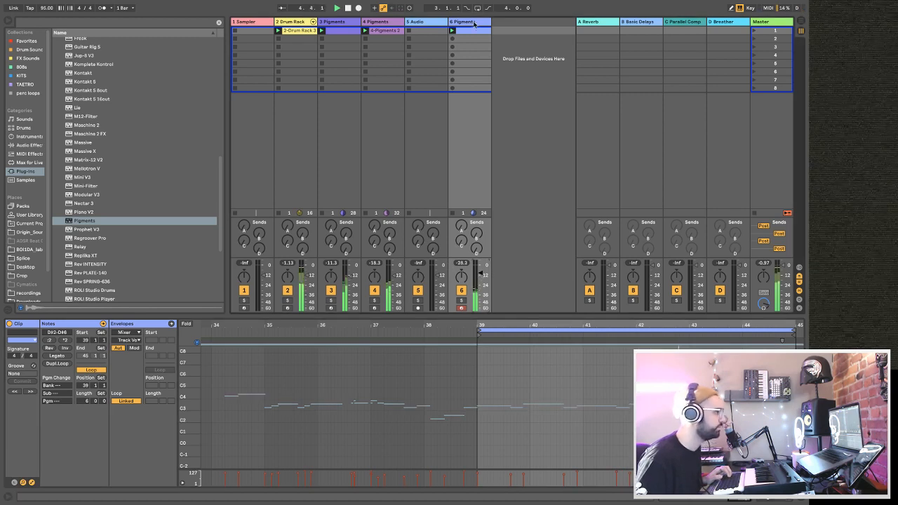
Copy the Basic Audio Processing rack, Utility and sidechained Compressor from track 4 onto track 6 after Pigments.
double_click(472, 23)
click(381, 21)
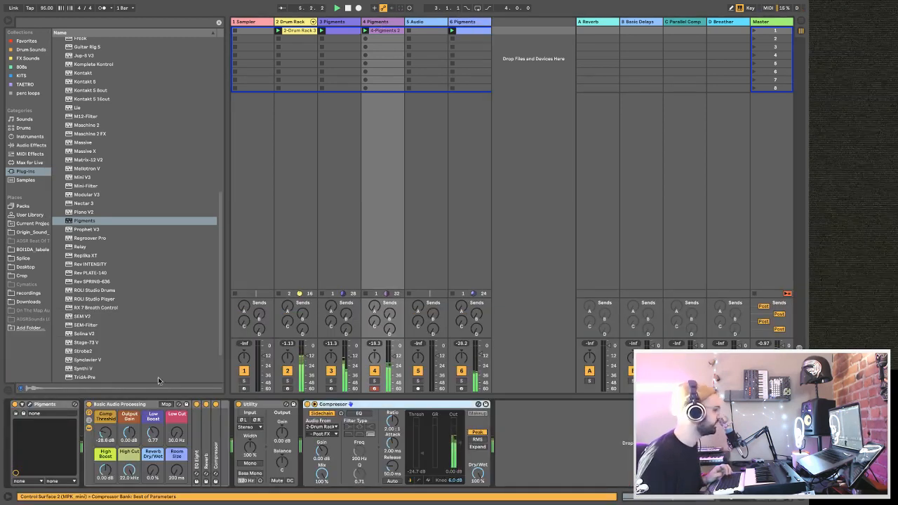
click(134, 405)
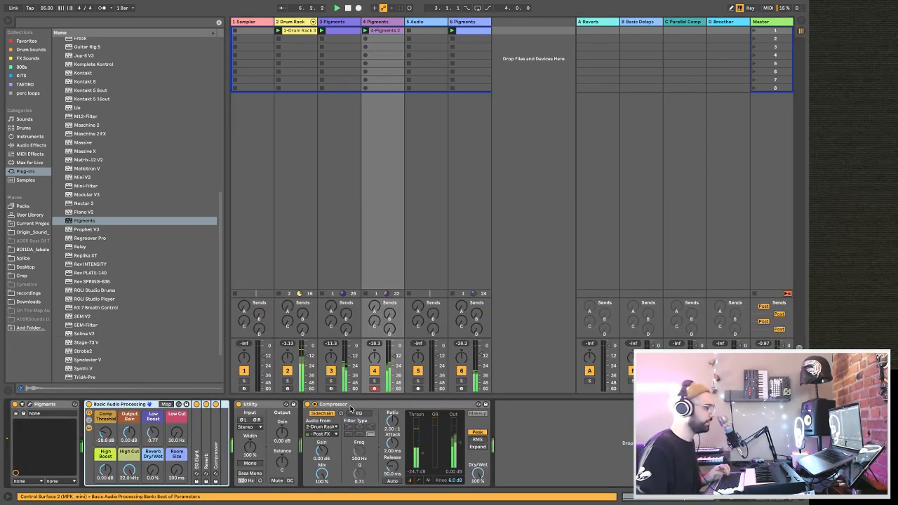
click(350, 406)
click(461, 23)
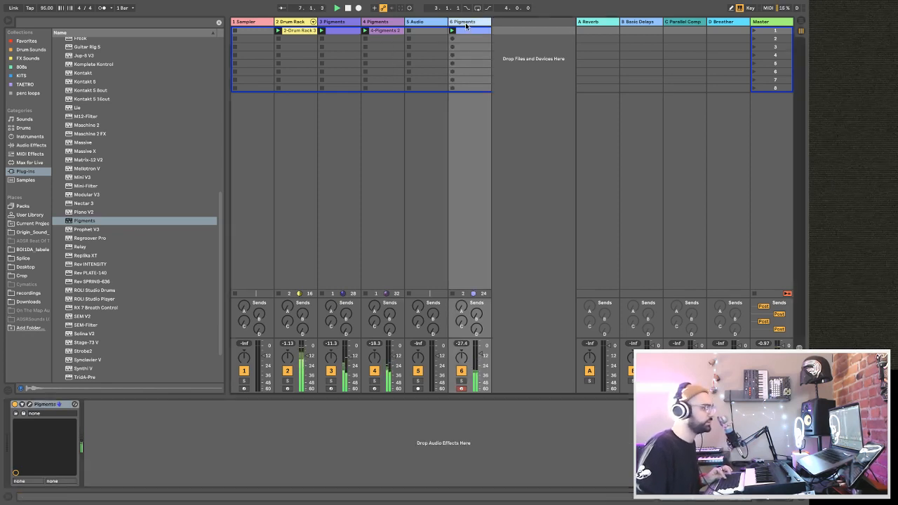
click(286, 454)
key(ctrl+v)
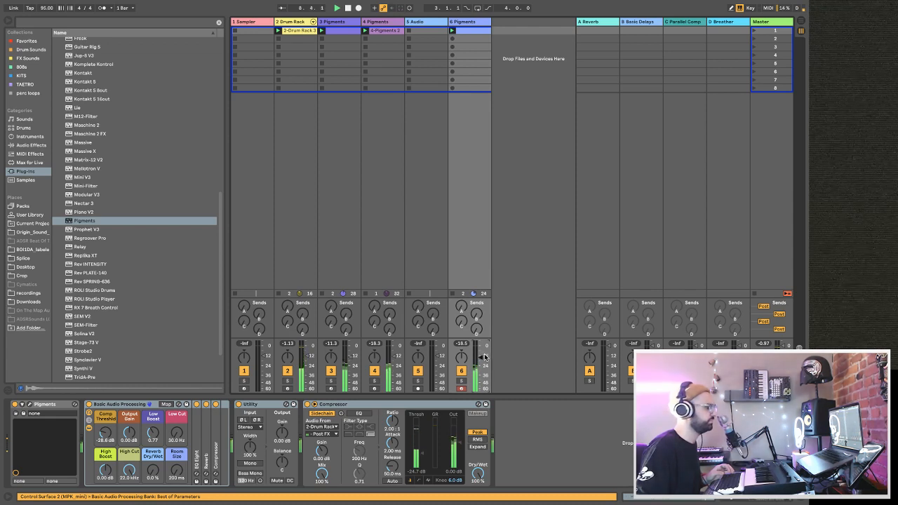
Set track 6's rack to 41% Reverb Dry/Wet and 6.64 s Room Size, and raise sends A and B.
drag(175, 477, 154, 458)
drag(176, 474, 176, 452)
mouse_move(476, 315)
mouse_down()
mouse_move(477, 291)
mouse_move(461, 308)
mouse_up()
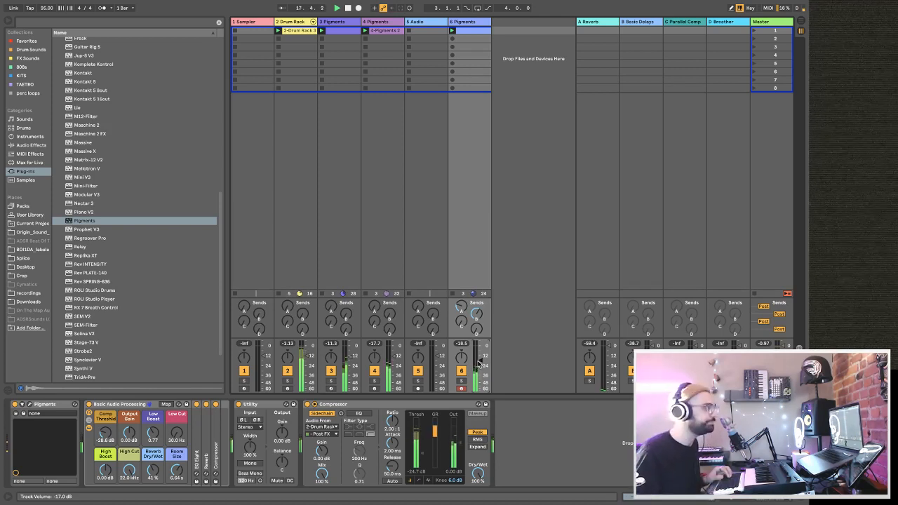
Expand the BOI1DA_hihat_loops folder inside BOI1DA_drum_loops and restart playback.
click(431, 30)
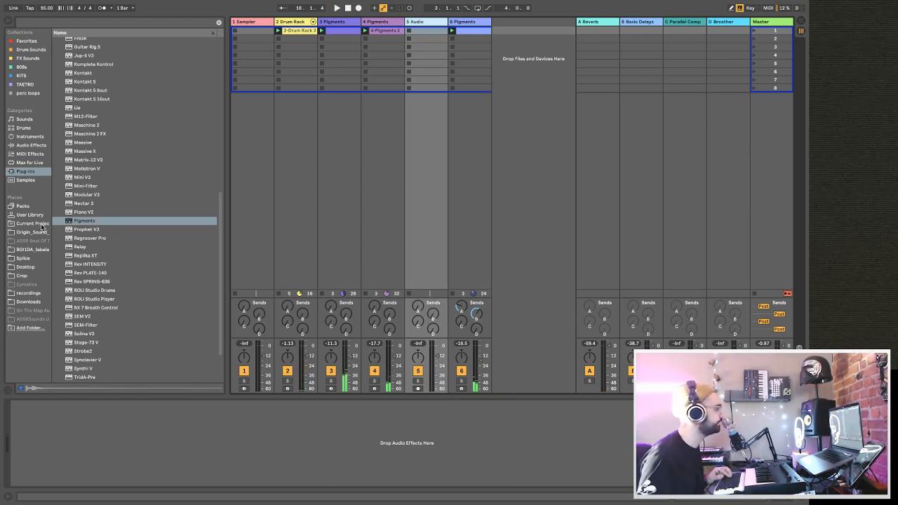
click(33, 250)
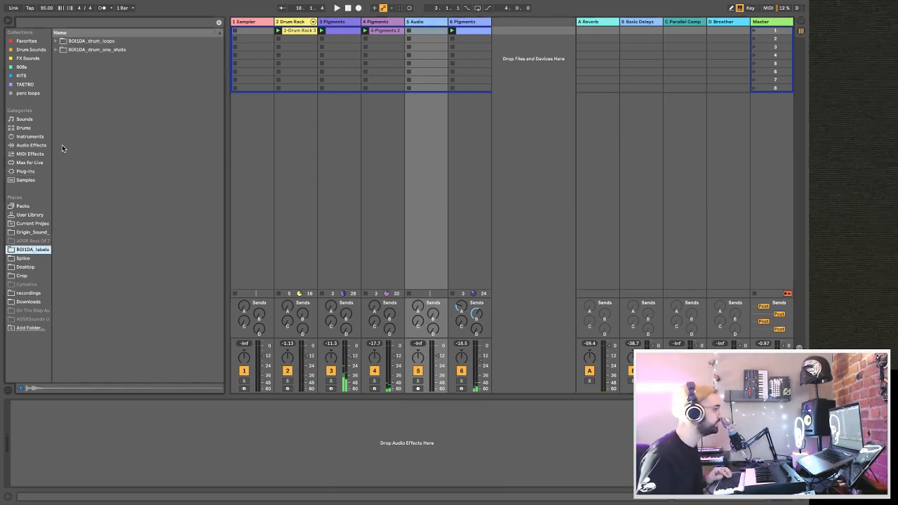
click(56, 41)
key(space)
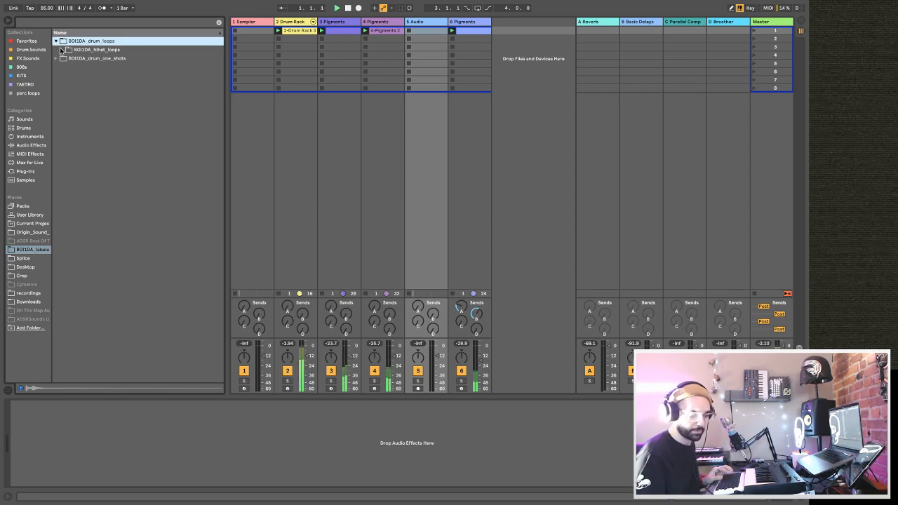
click(62, 50)
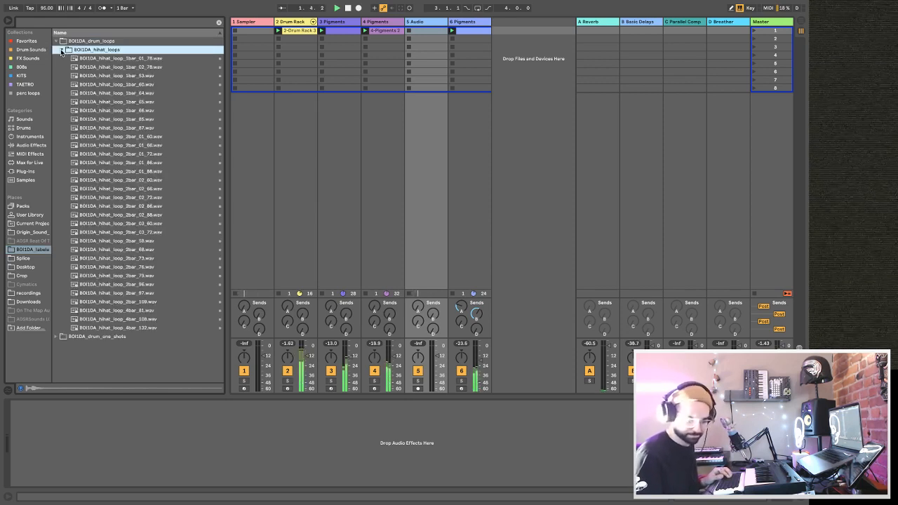
Audition several hi-hat loops against the beat and place BOI1DA_hihat_loop_2bar_73.wav on a new track after track 6.
click(109, 84)
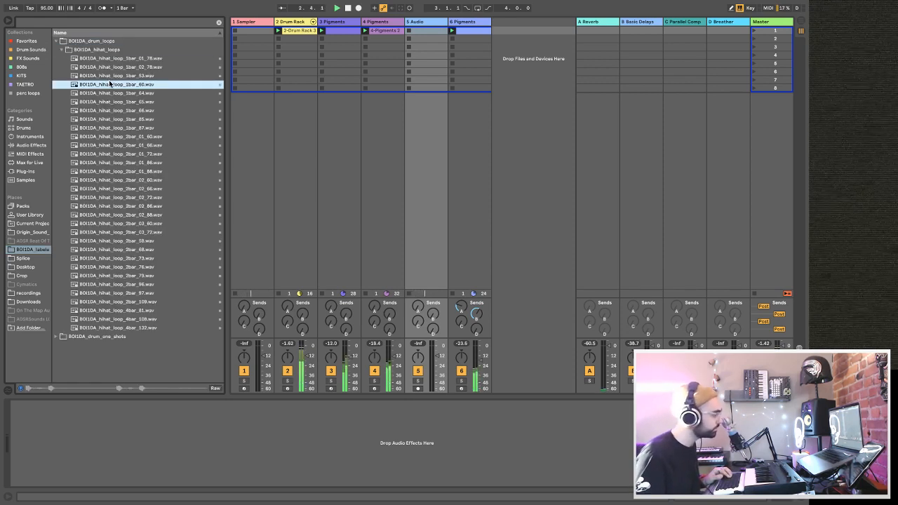
click(117, 207)
click(276, 301)
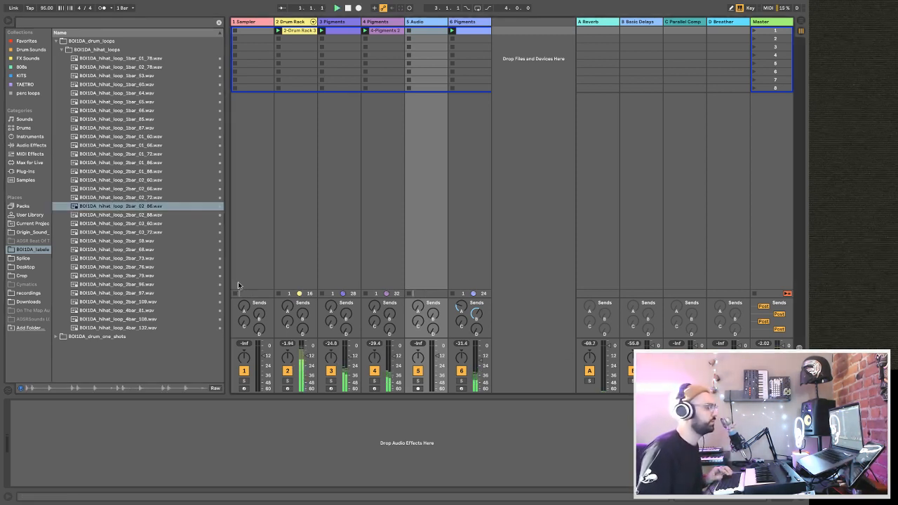
click(118, 267)
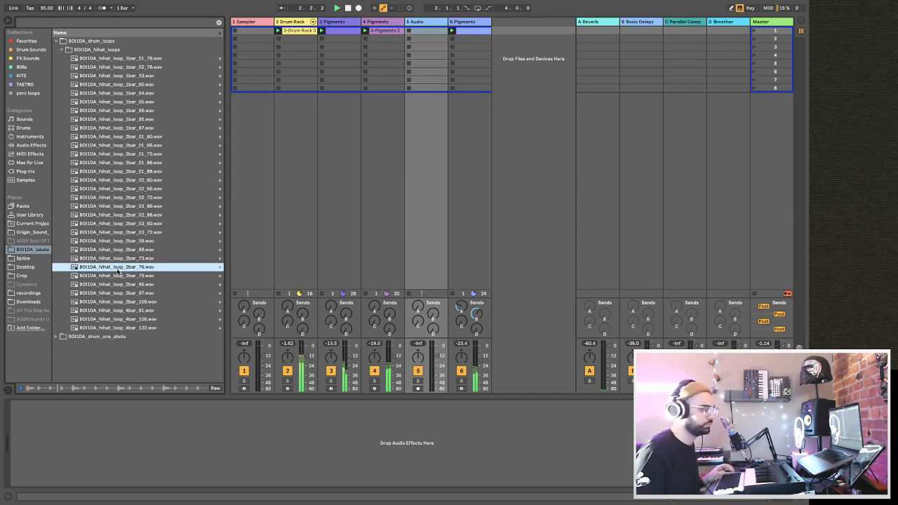
click(120, 285)
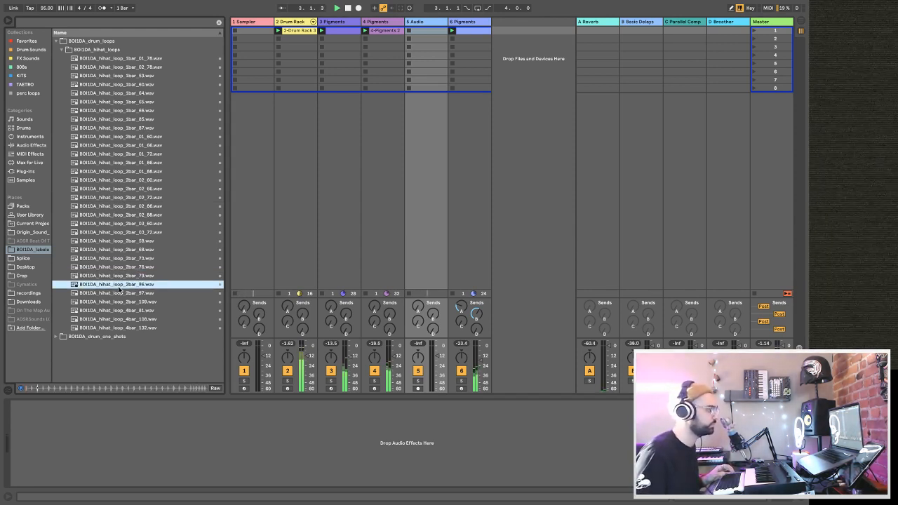
click(122, 259)
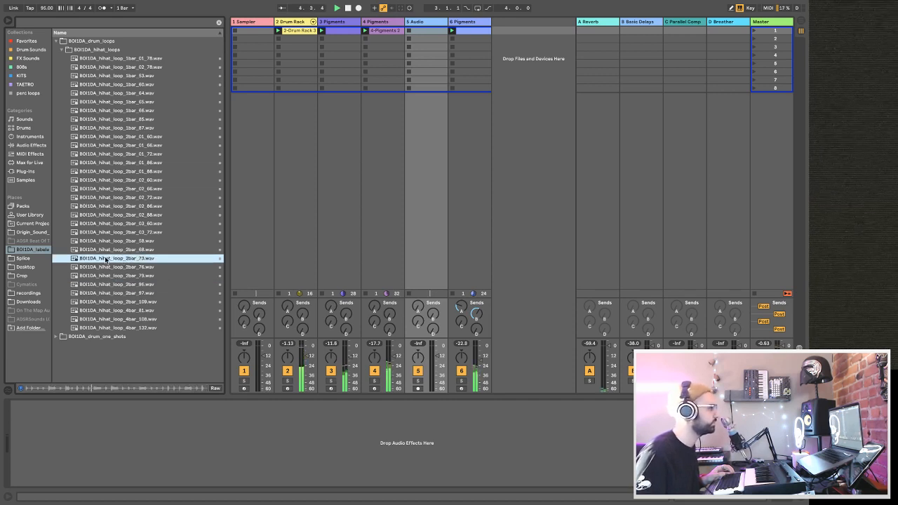
drag(106, 259, 523, 41)
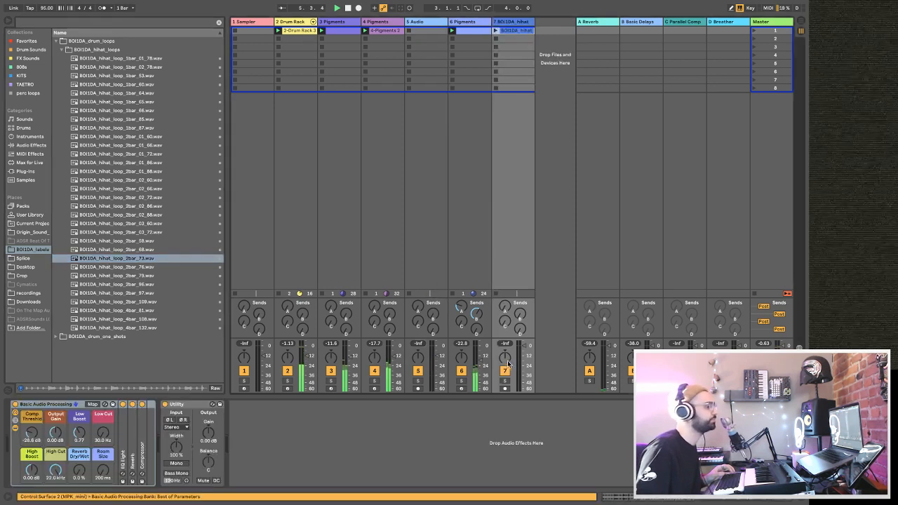
Turn off the Compressor in the hi-hat track's rack and raise its Low Cut to about 266 Hz.
click(141, 405)
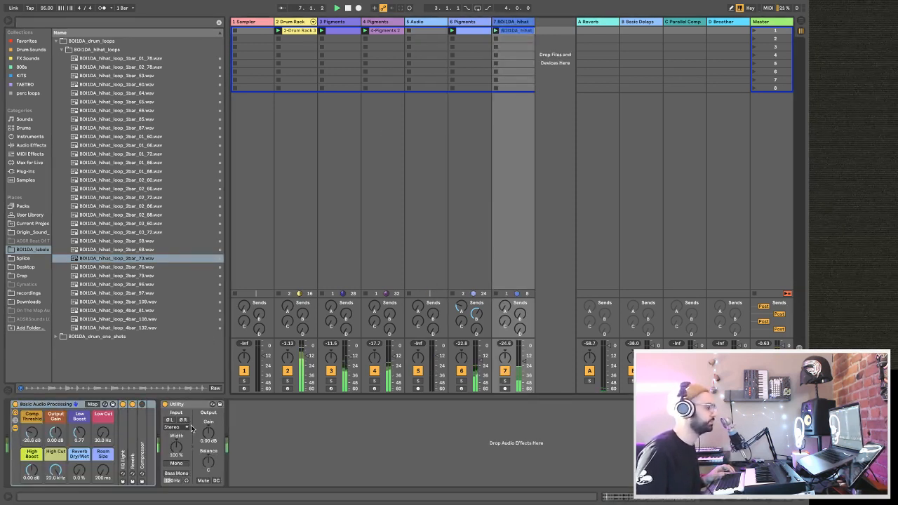
drag(103, 434, 111, 372)
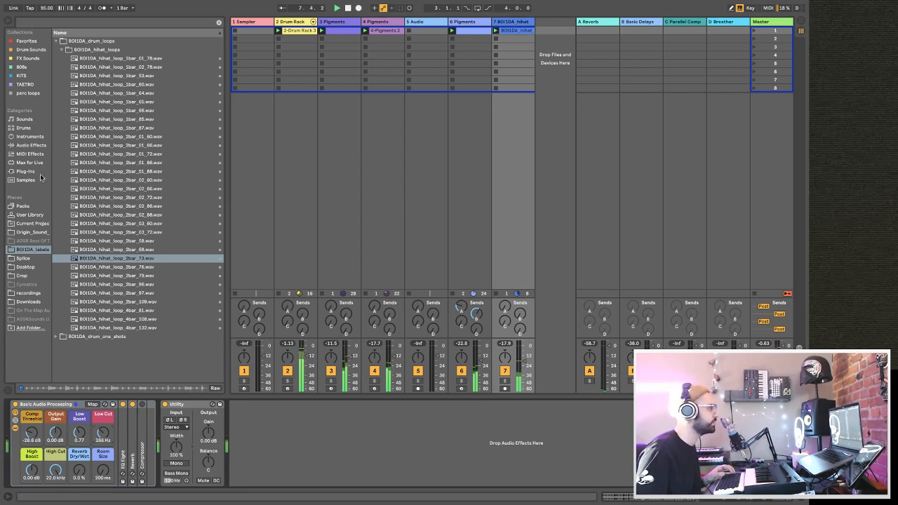
Add a Chorus at 26% Dry/Wet after the hi-hat track's Utility and raise the track's volume slightly.
click(43, 146)
drag(77, 102, 316, 449)
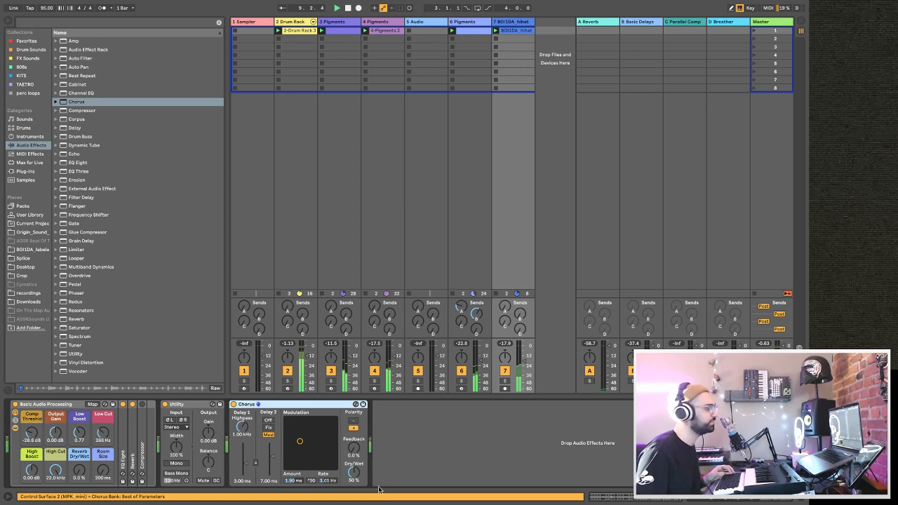
drag(355, 472, 355, 472)
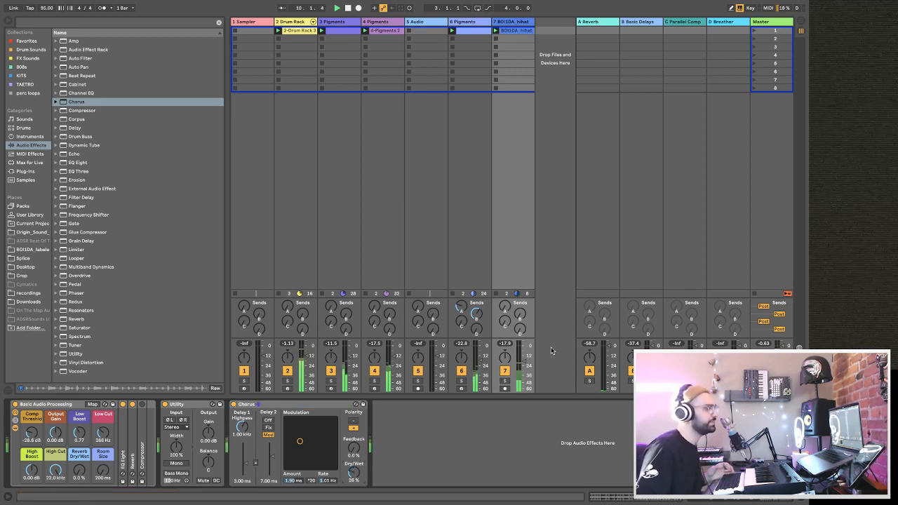
drag(526, 360, 525, 357)
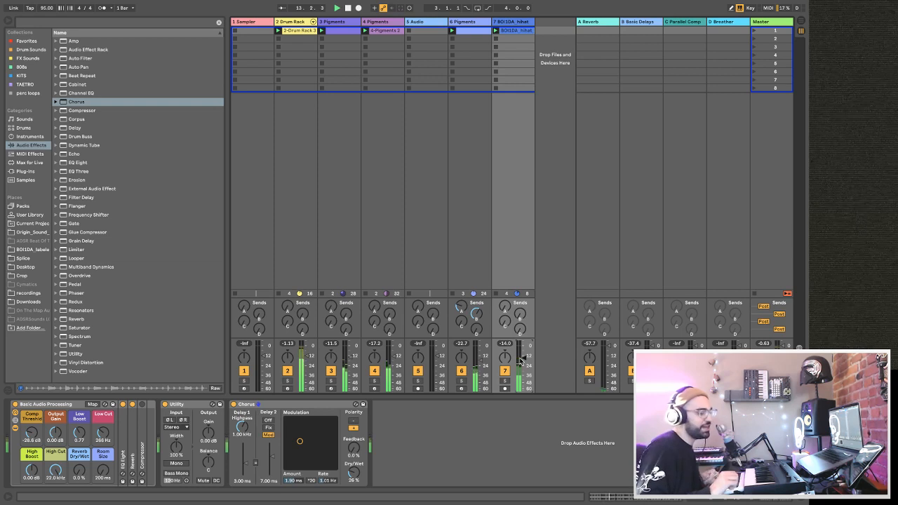
key(space)
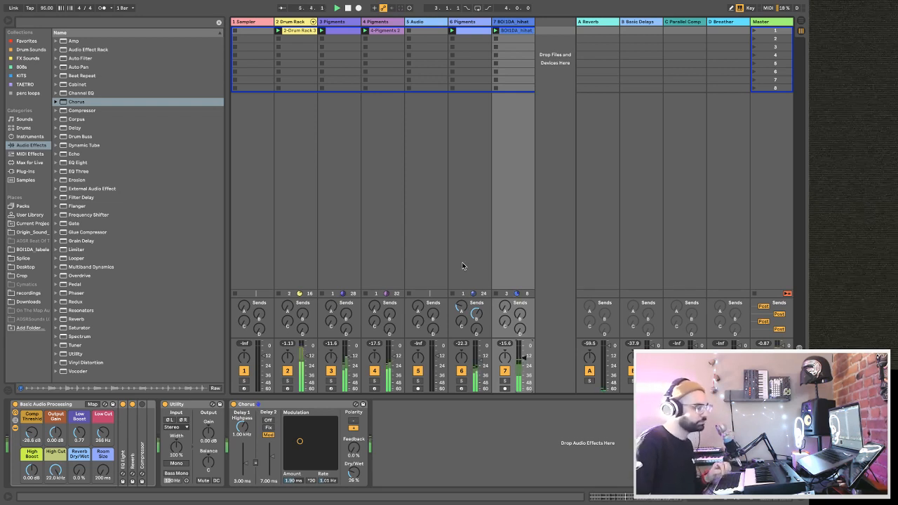
Delete the empty audio track 5.
click(419, 26)
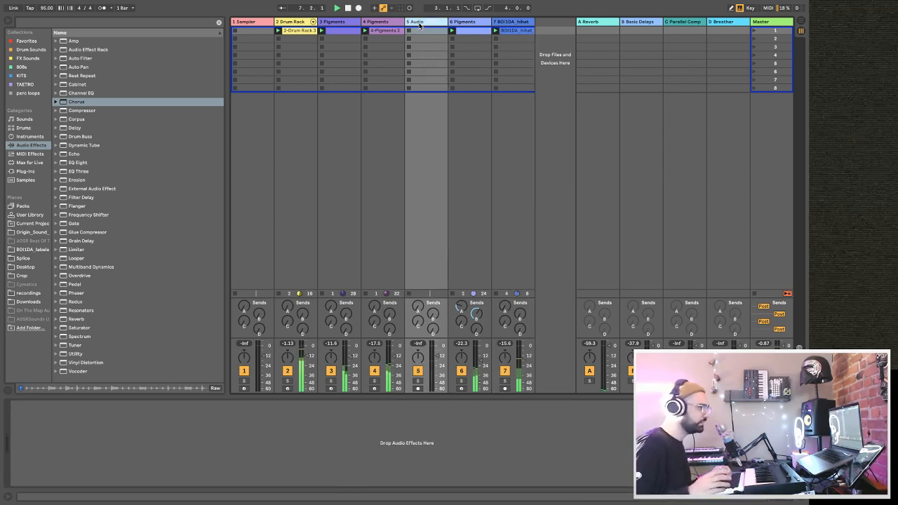
key(Delete)
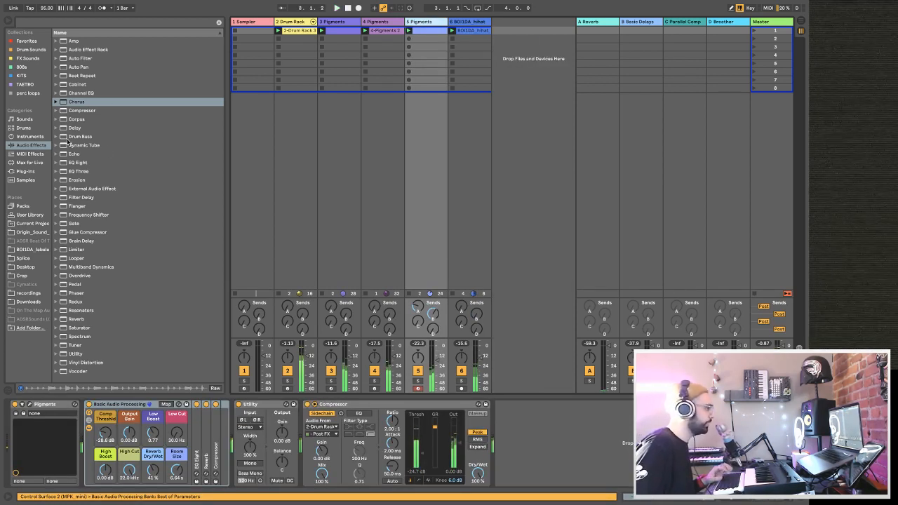
Search the plug-ins for "piano" and load Piano V2 onto a new MIDI track after the hi-hat track.
click(26, 171)
click(218, 23)
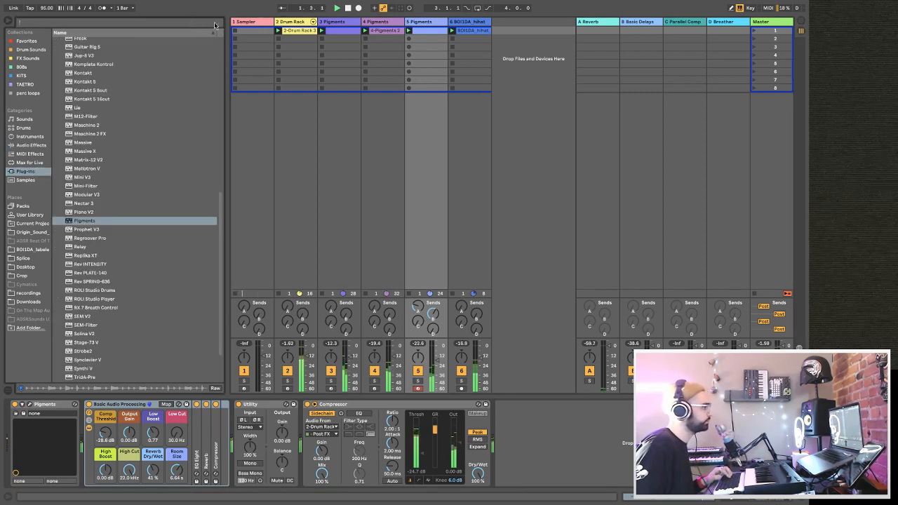
text(ano)
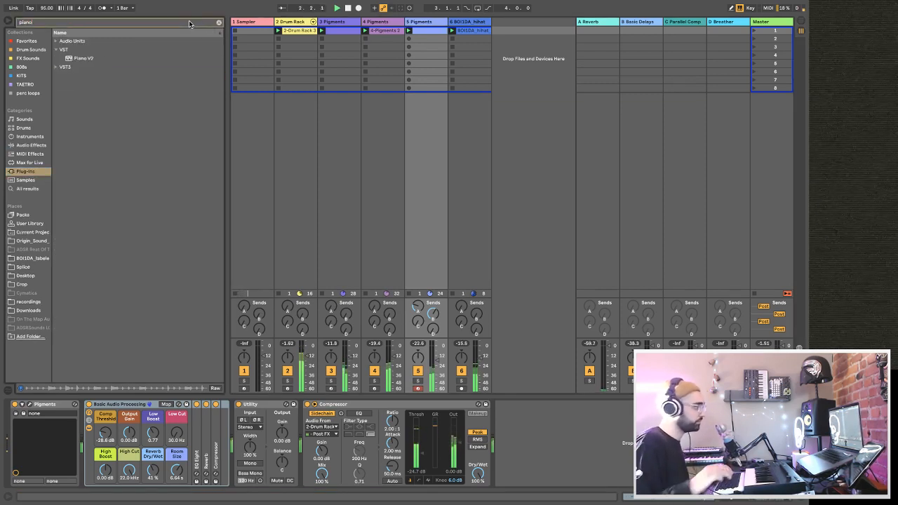
drag(411, 105, 518, 93)
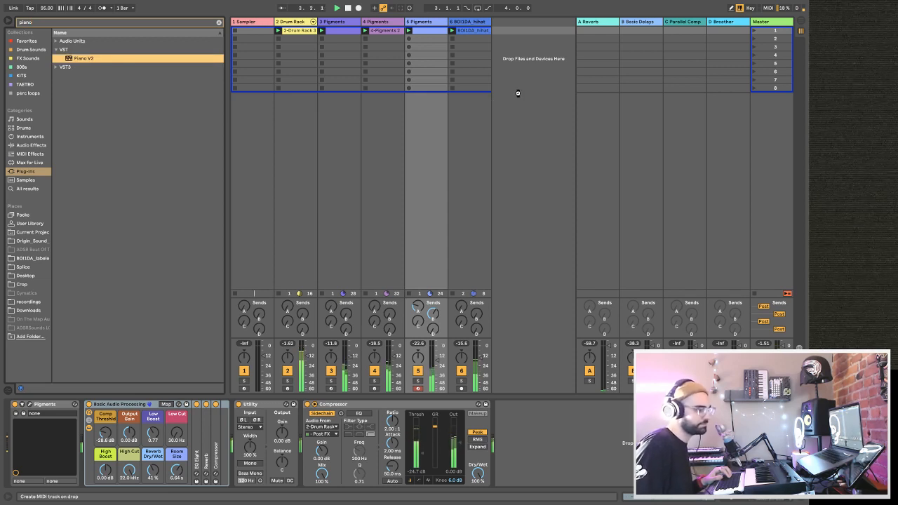
drag(518, 93, 518, 92)
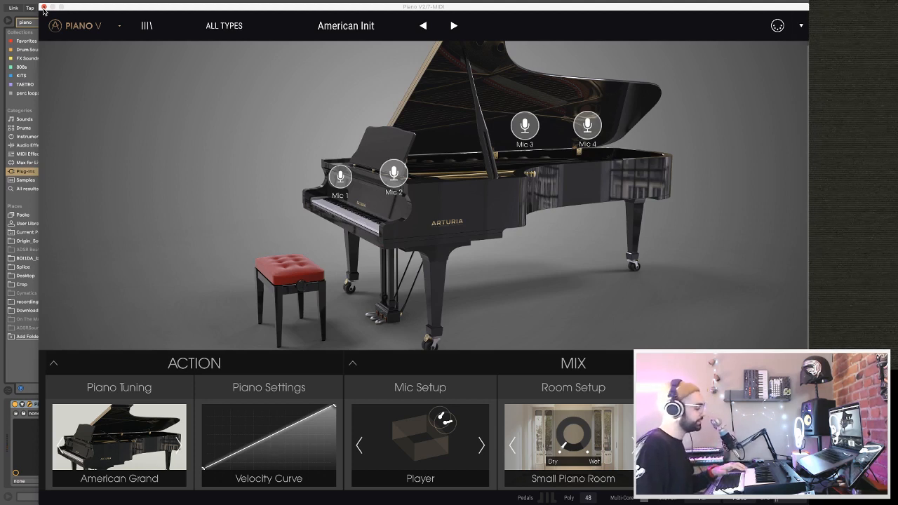
Close the Piano V2 window and start recording a clip in the first slot of track 7.
drag(89, 12, 278, 164)
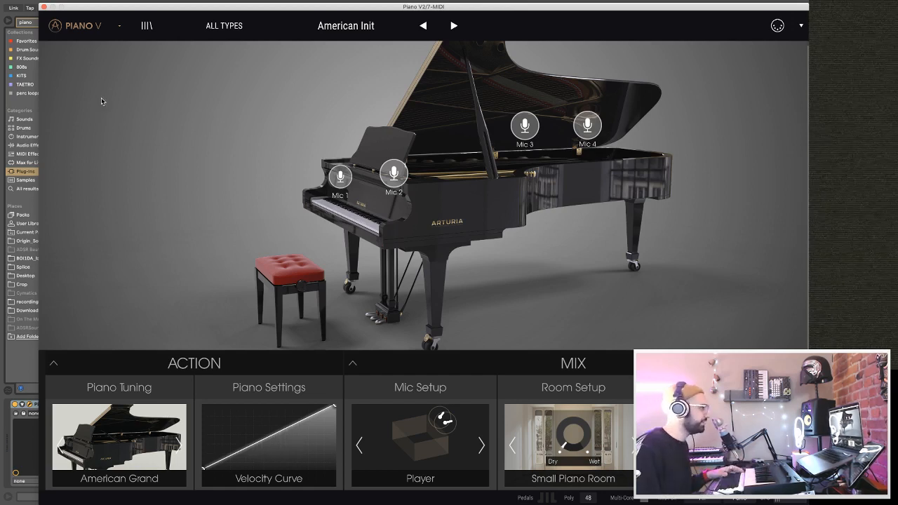
click(44, 6)
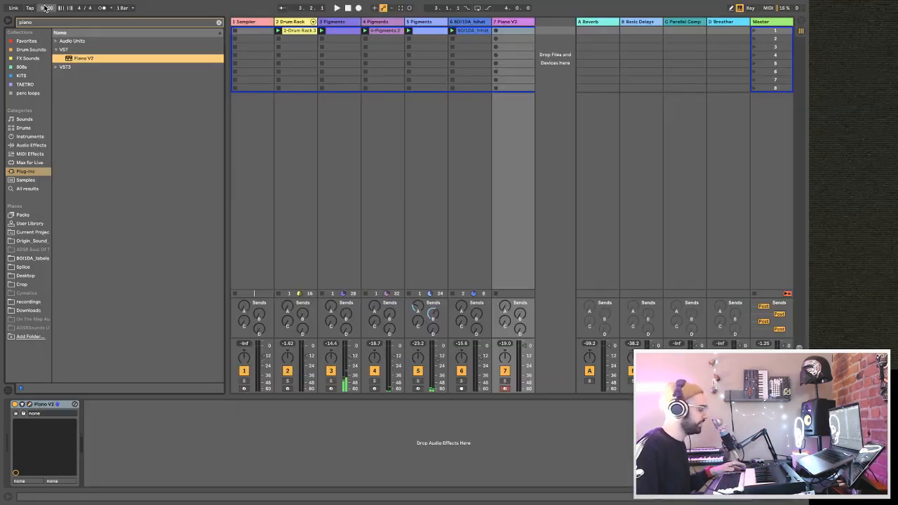
key(super+shift+F9)
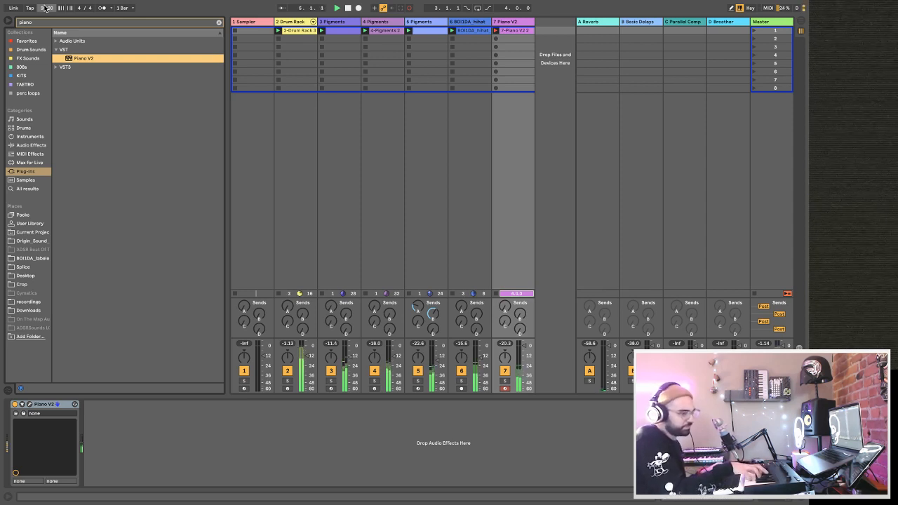
Undo the recorded piano take and record a new clip in the first slot of track 7.
key(space)
key(super+z)
key(Return)
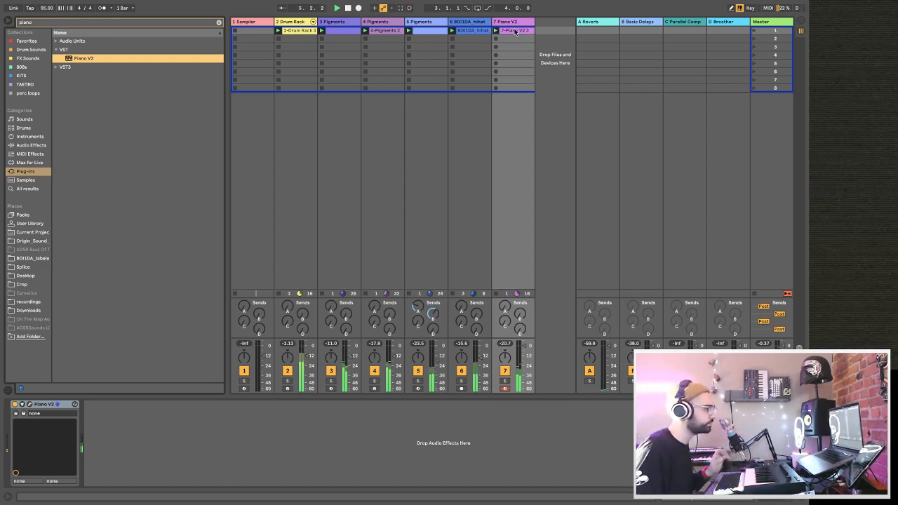
Open the recorded piano clip, select all its notes, and copy the clip to the second slot of track 7.
double_click(516, 31)
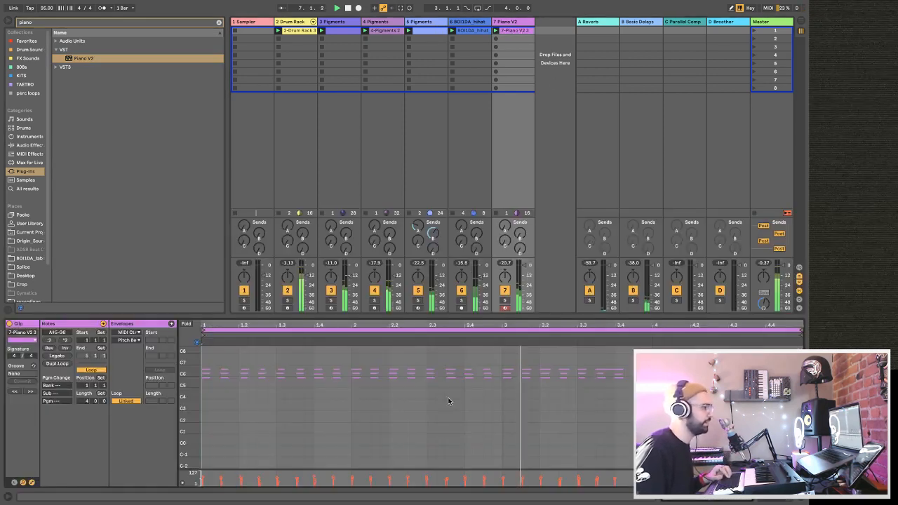
key(ctrl+a)
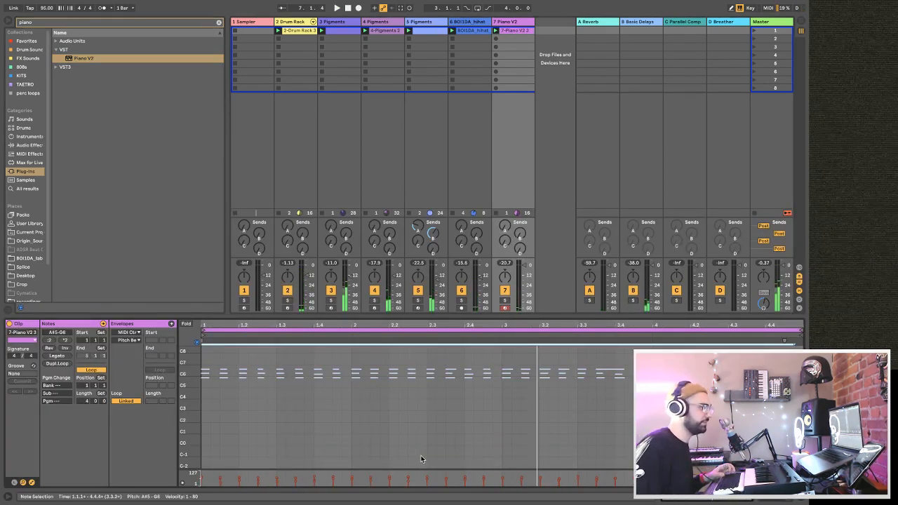
drag(513, 31, 510, 40)
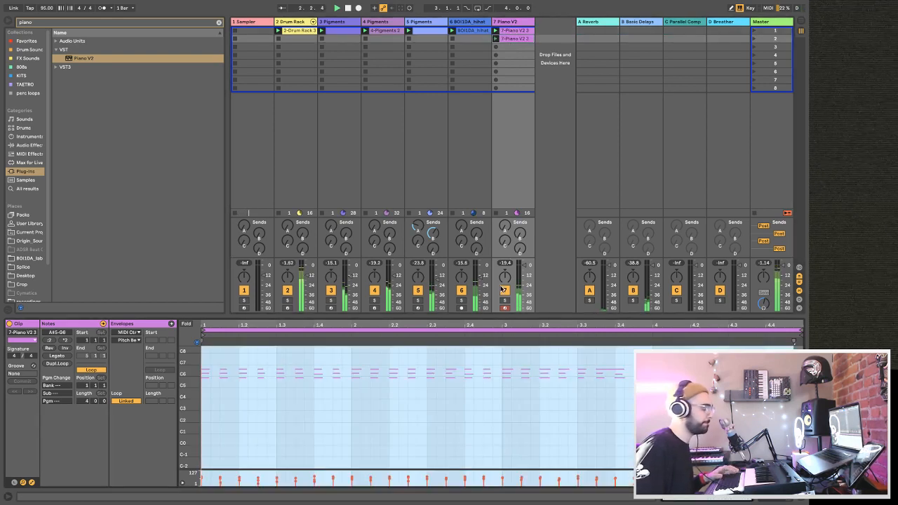
Transpose all notes of the copied piano clip down one octave and apply Legato to them.
click(350, 449)
key(ctrl+a)
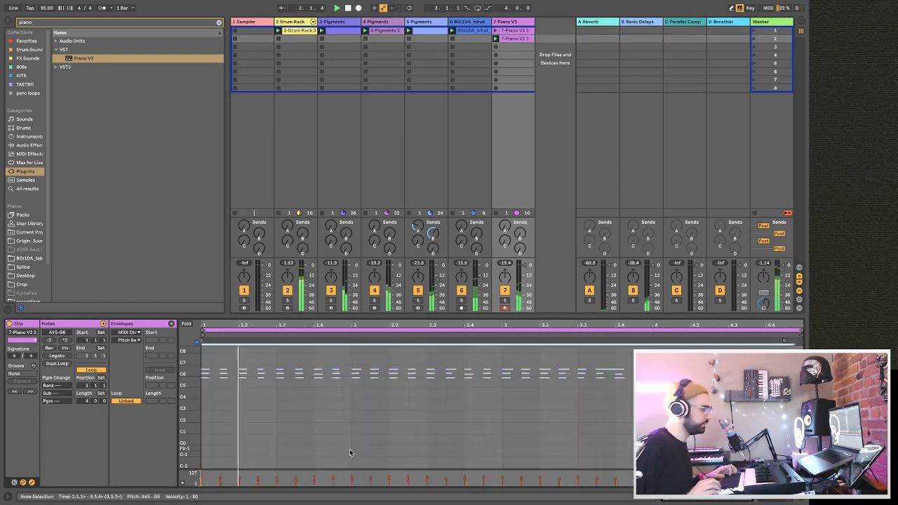
key(shift+Down)
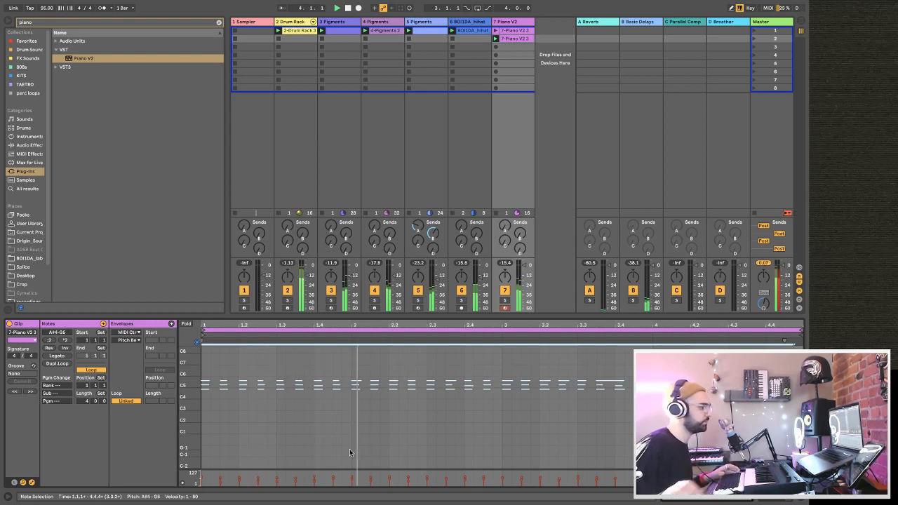
click(63, 356)
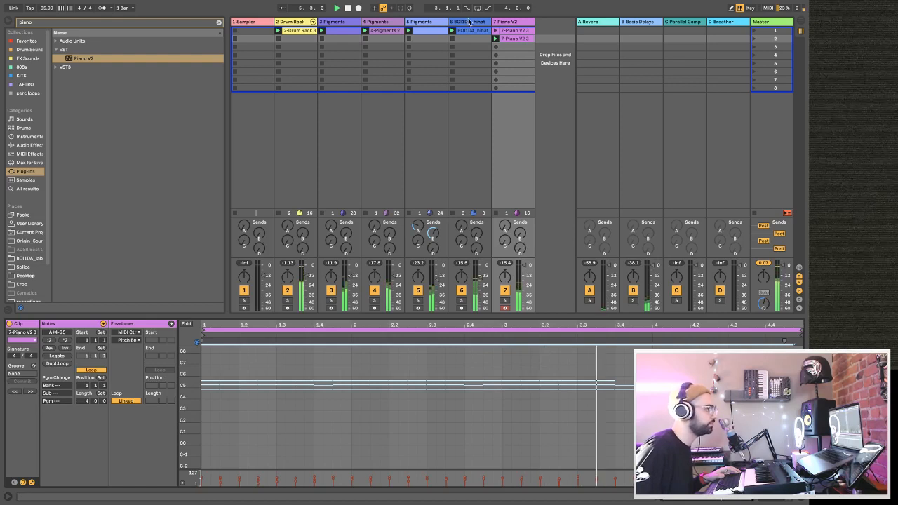
Copy the sidechained Compressor from Pigments track 5 and paste it after Piano V2 on track 7.
click(433, 23)
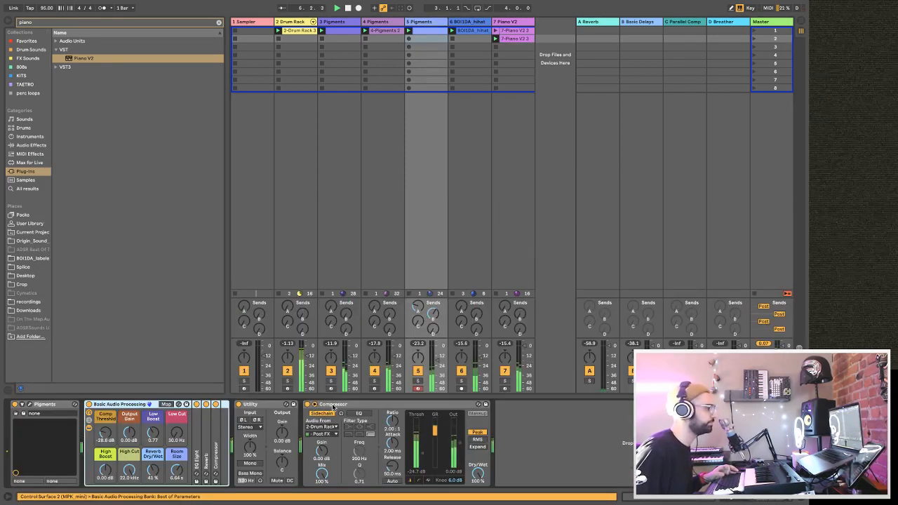
click(334, 405)
click(508, 22)
click(384, 467)
key(ctrl+v)
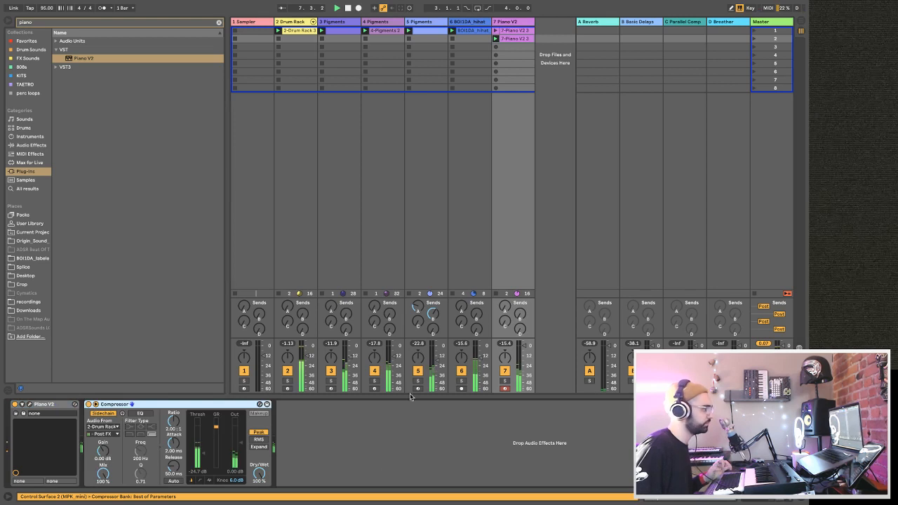
Bring the start of the second-slot piano clip into view and overdub a lower part around D#3 to C4.
double_click(511, 38)
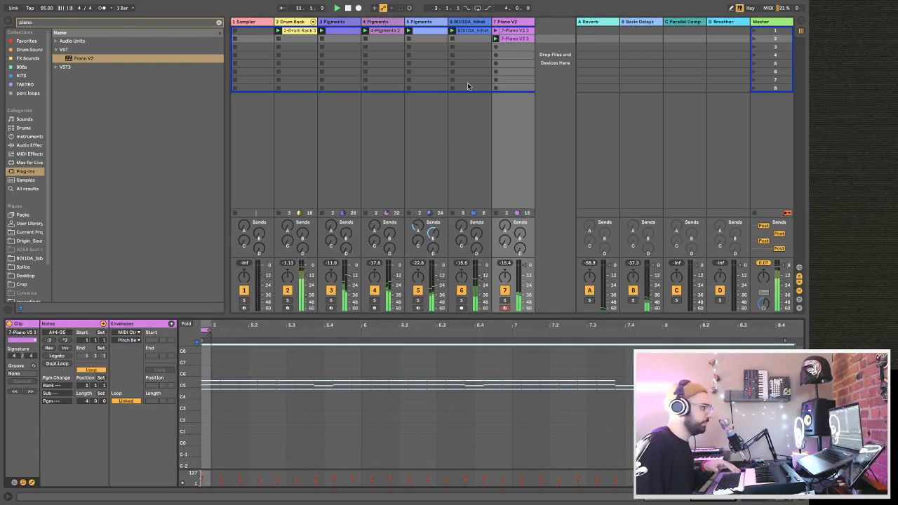
drag(215, 325, 506, 324)
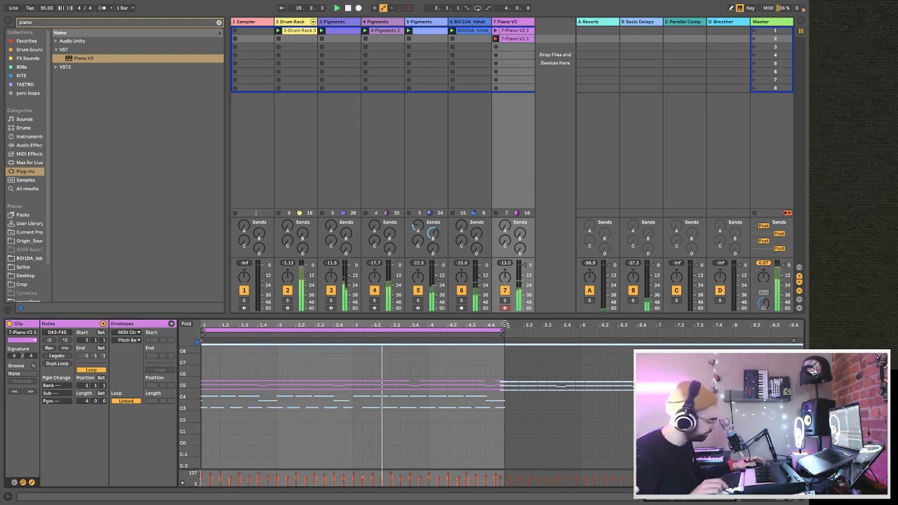
click(410, 7)
Duplicate the overdubbed piano clip into the third and fourth slots of track 7, launching the third-slot copy.
click(512, 40)
key(ctrl+d)
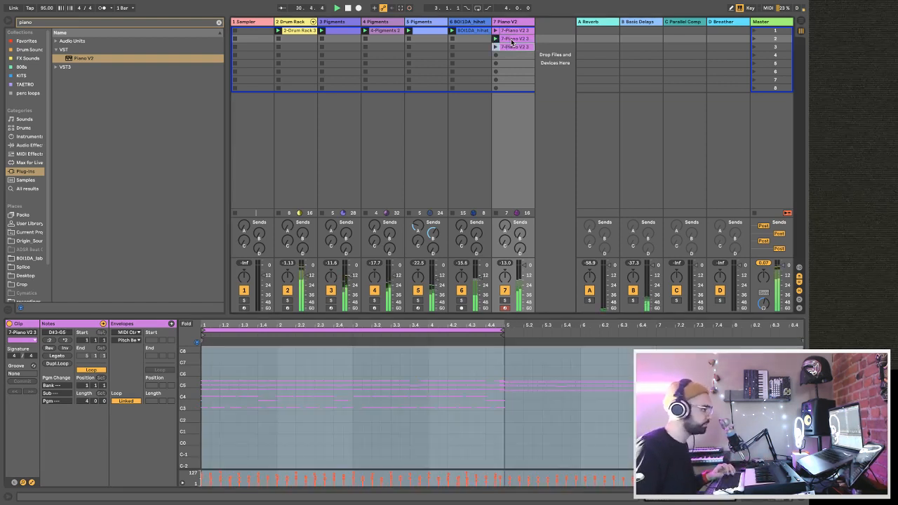
click(509, 47)
click(495, 47)
key(super+d)
Delete the lower overdubbed notes from the second-slot piano clip, keeping only its upper notes.
click(513, 56)
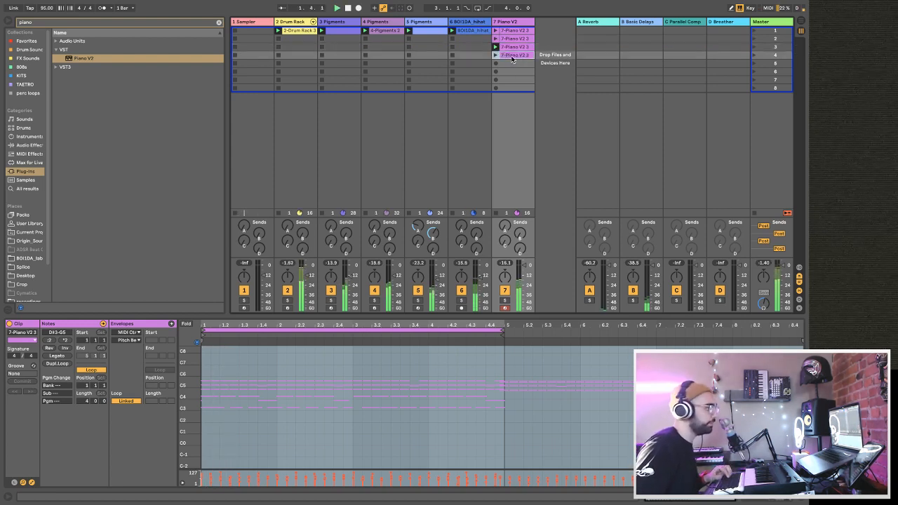
drag(587, 455, 188, 392)
key(Delete)
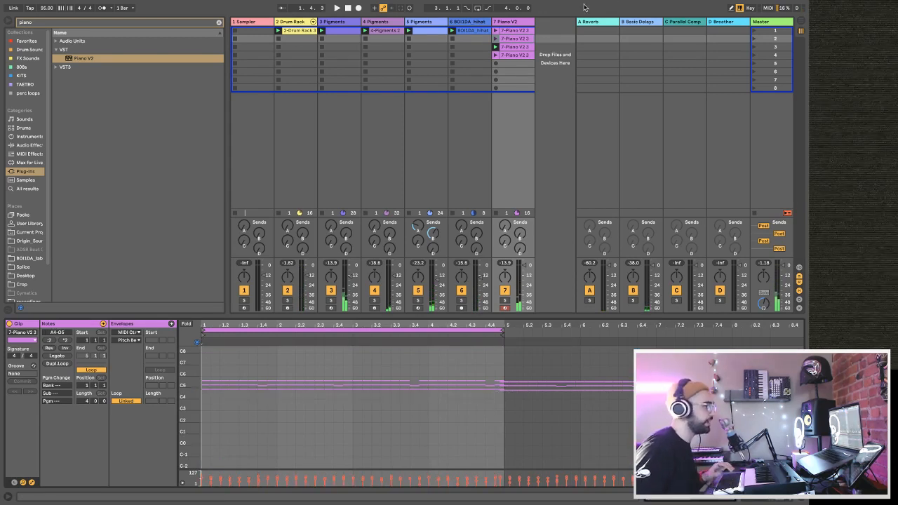
Launch the fourth-slot piano clip and overdub octave bass notes between D#0 and A#1.
click(495, 55)
click(514, 56)
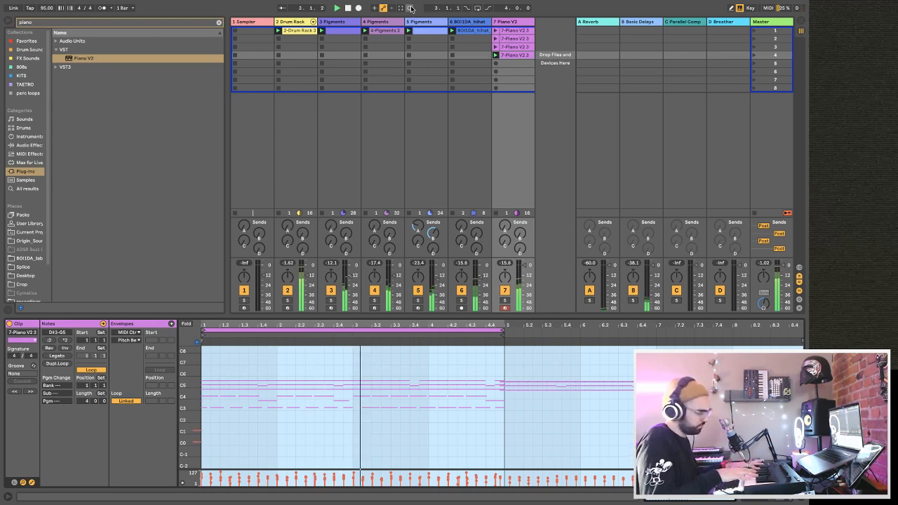
click(411, 9)
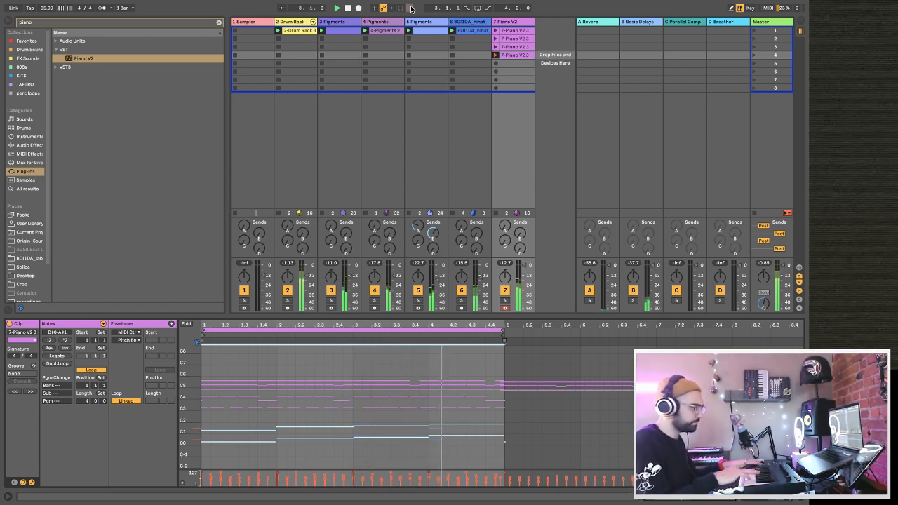
click(411, 8)
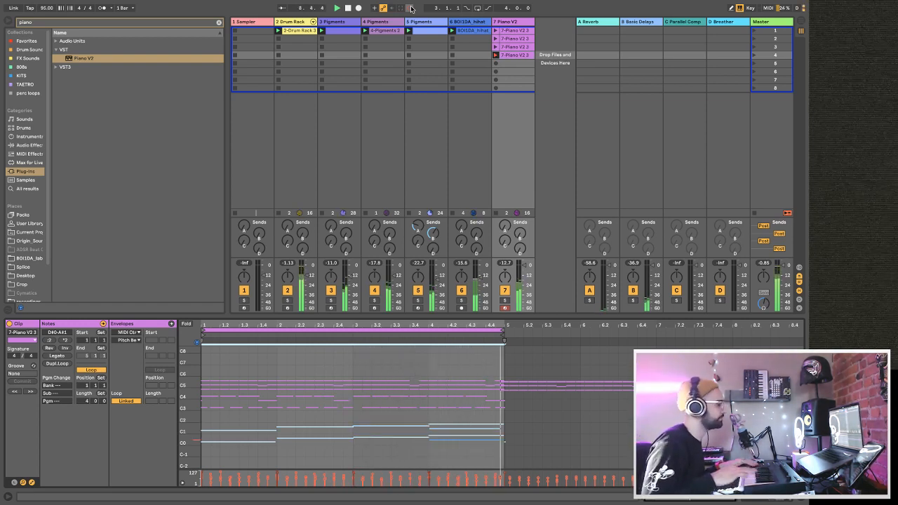
Duplicate the fourth-slot clip's loop to eight bars and remove the stray F1 and F0 bass notes in bar 4.
click(69, 366)
click(431, 423)
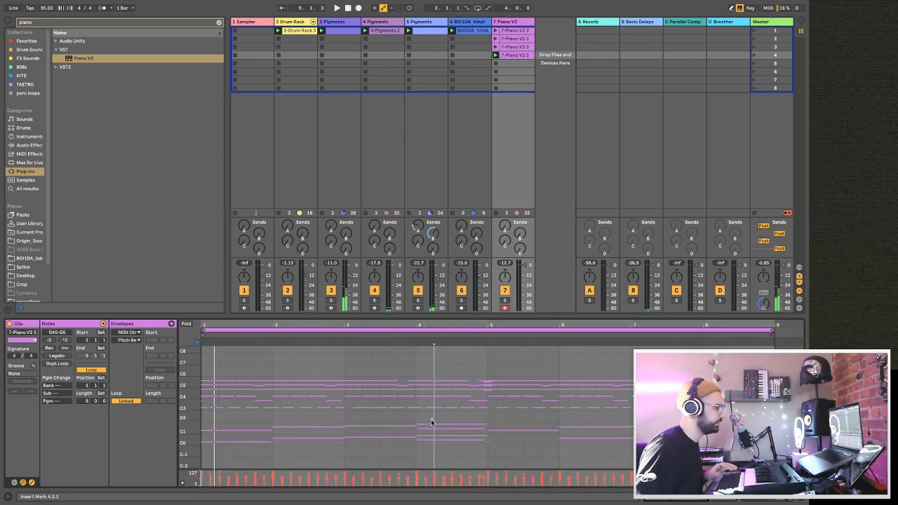
click(430, 425)
click(430, 429)
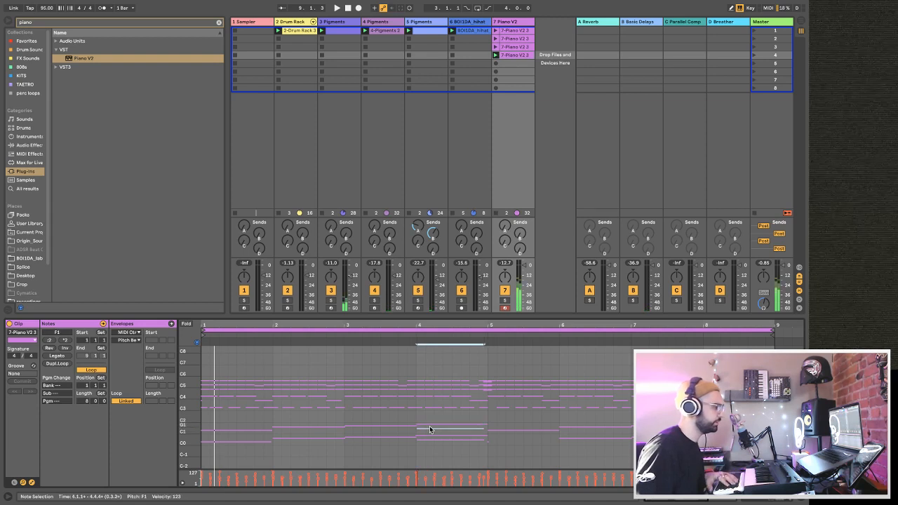
click(435, 451)
click(434, 439)
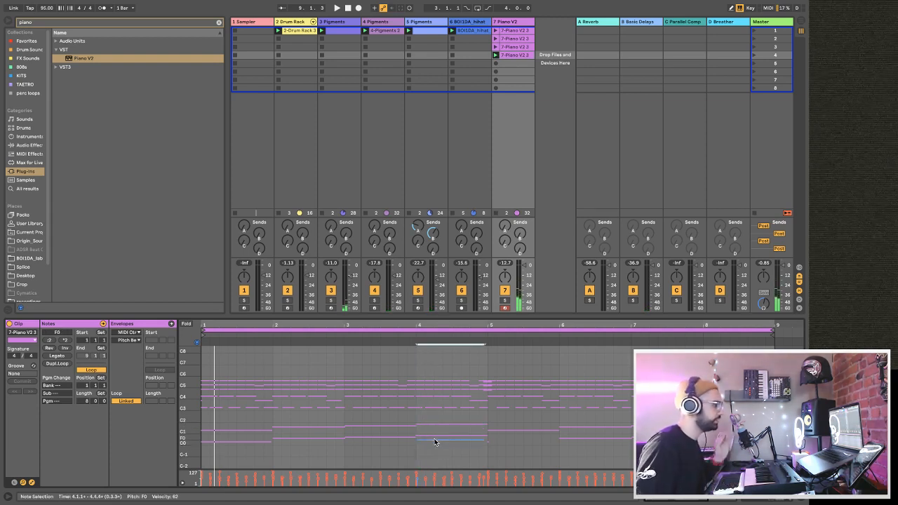
Copy the D#0 bass note from bar 1 and paste it at the start of bar 5.
drag(529, 446, 474, 454)
click(492, 446)
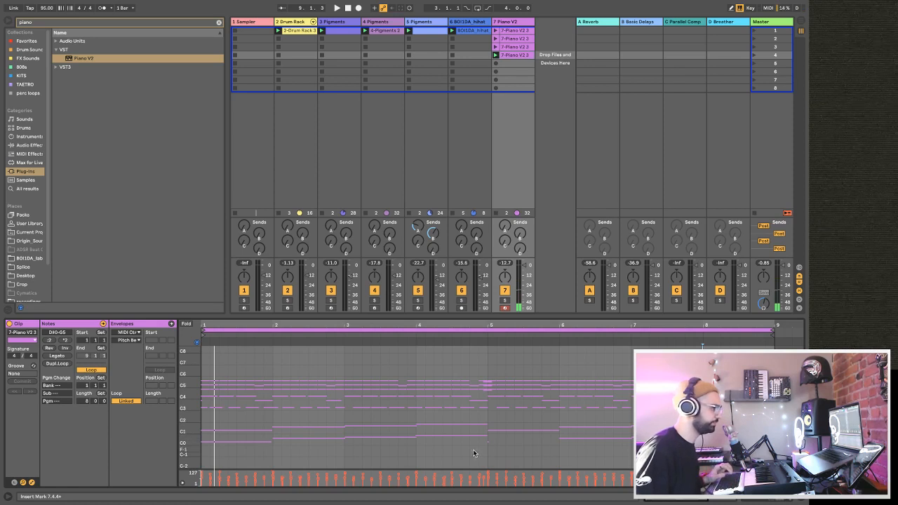
click(246, 440)
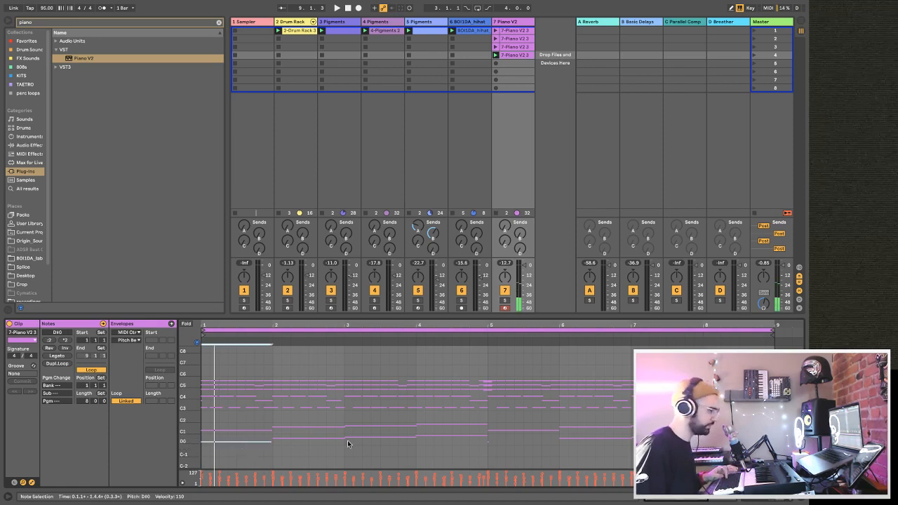
click(487, 452)
key(super+v)
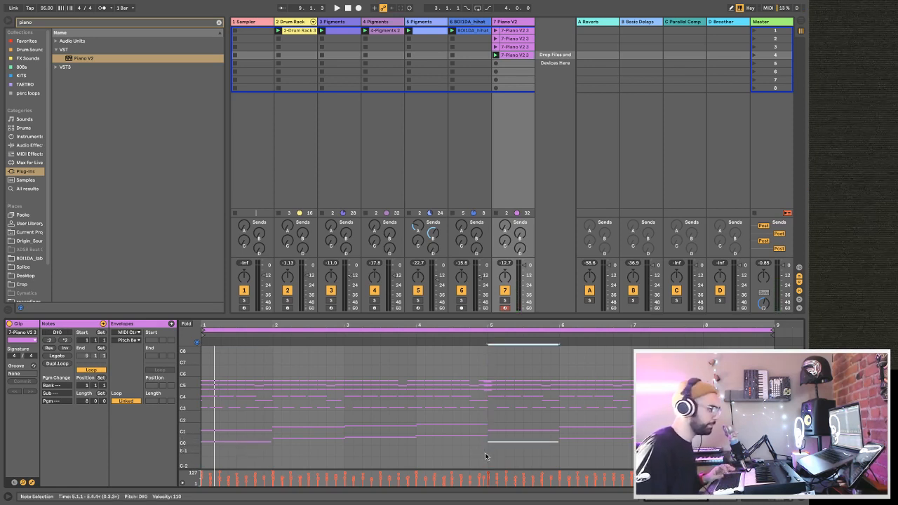
Play the beat and set the Piano V2 track's volume to -5.0 dB.
key(space)
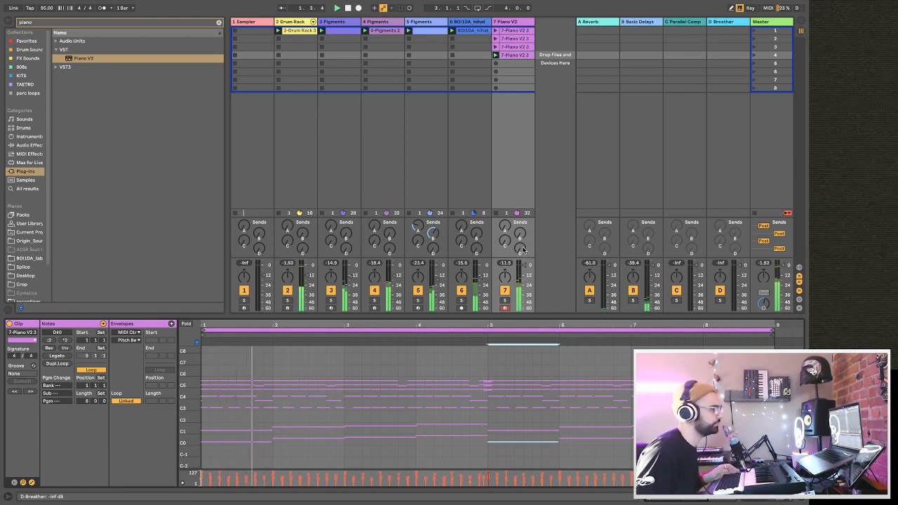
click(524, 269)
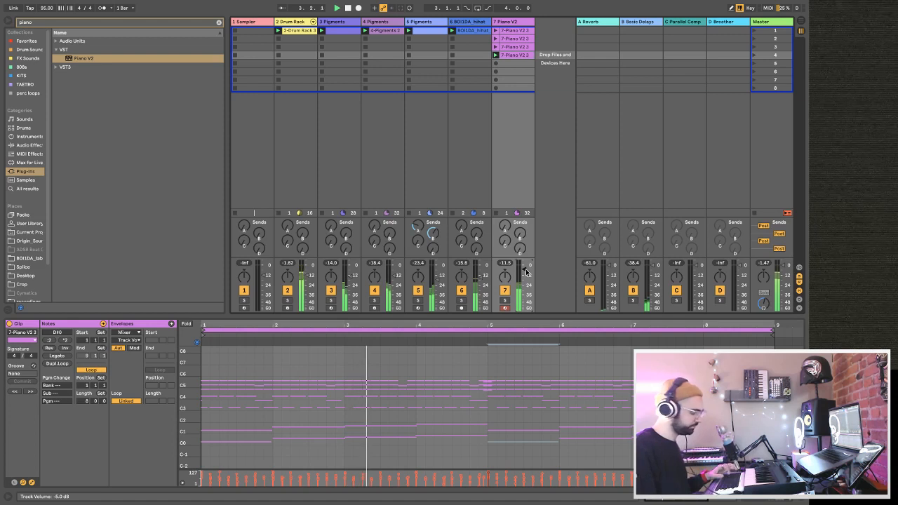
Save the Live Set under the name "the super poppy stream tune".
key(super+s)
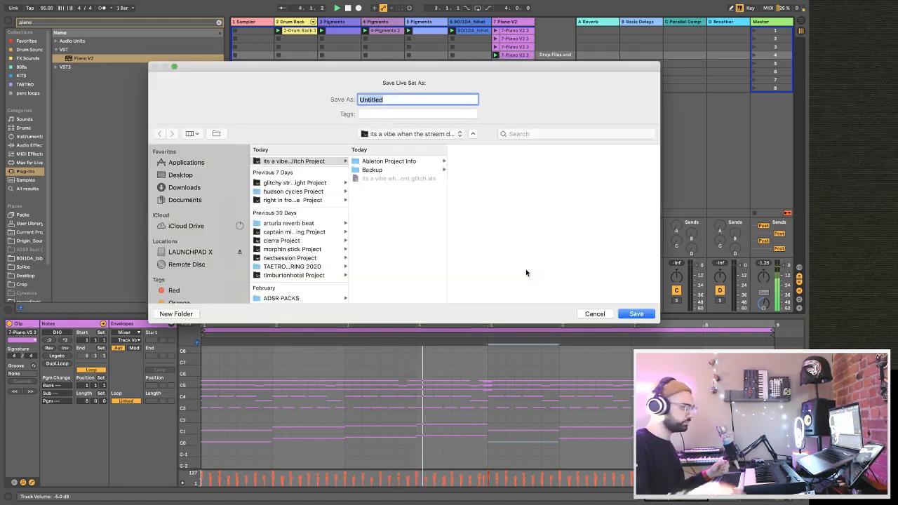
text(the super po)
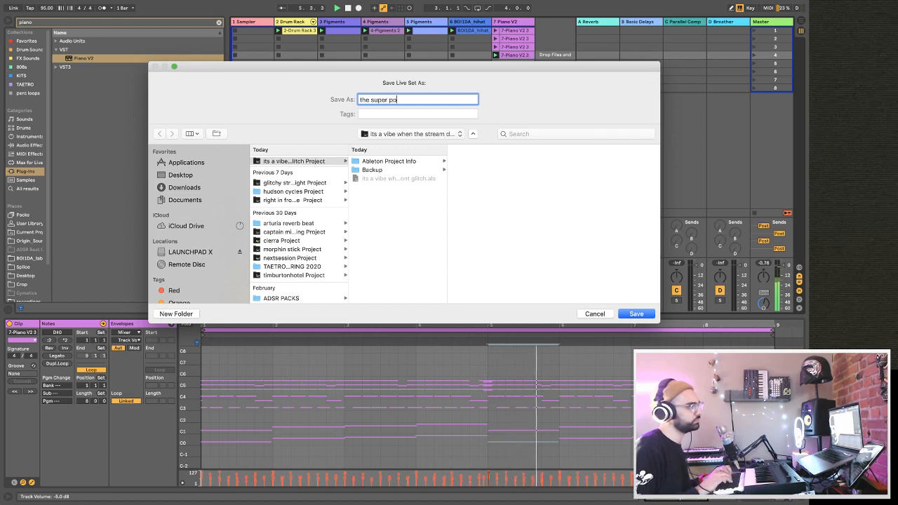
text(ppy stream tune)
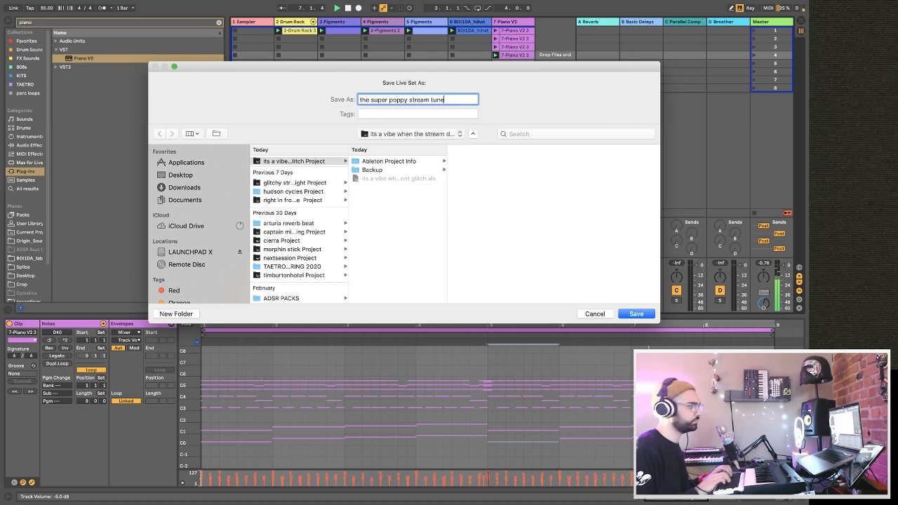
key(Return)
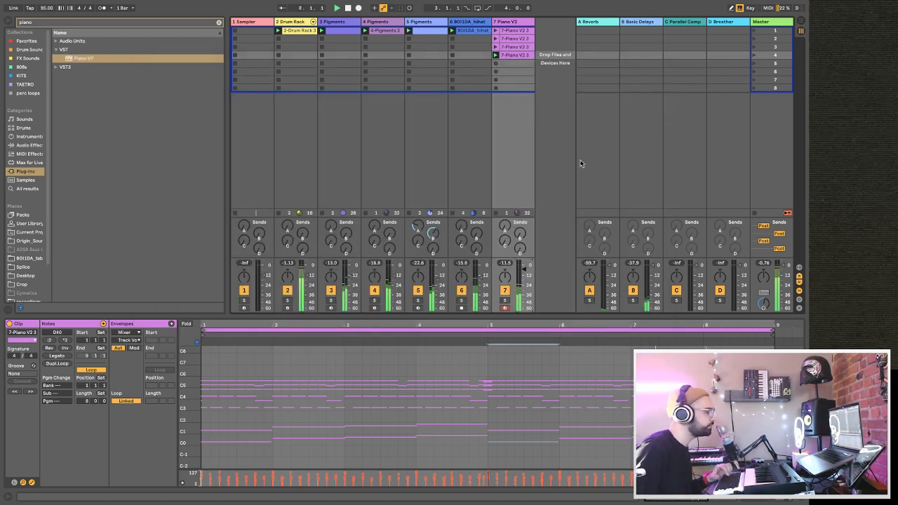
Listen to Pigments track 5 soloed from the start of the beat and return to the full mix.
click(418, 300)
key(space)
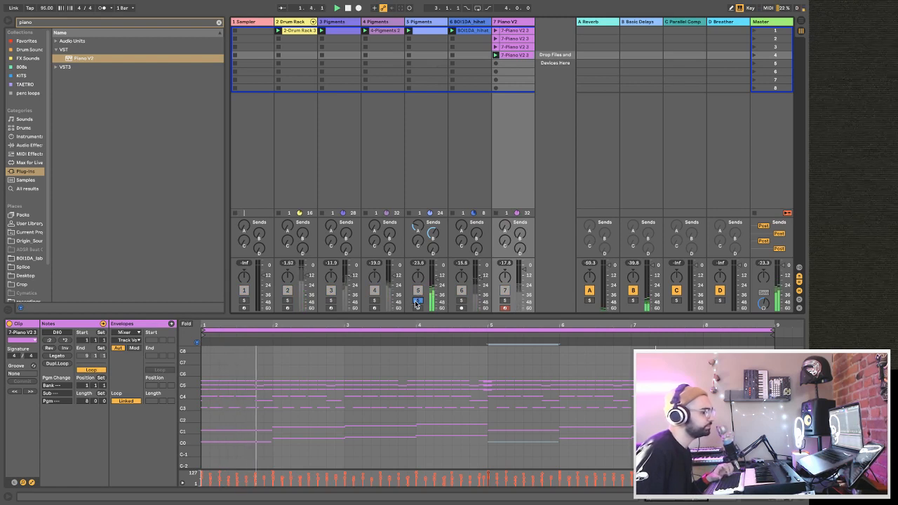
click(417, 300)
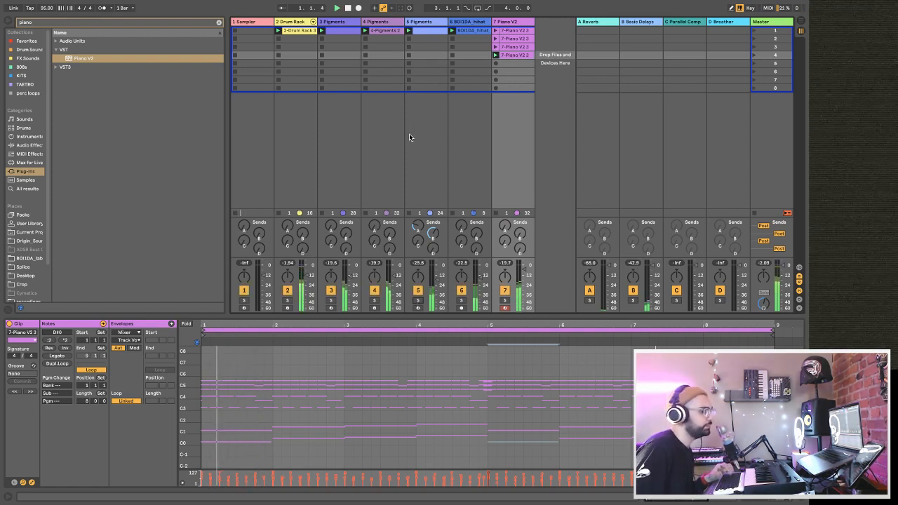
Search the instruments for "guitar" and select the preset Guitar-Chopper Chords.adg.
click(220, 22)
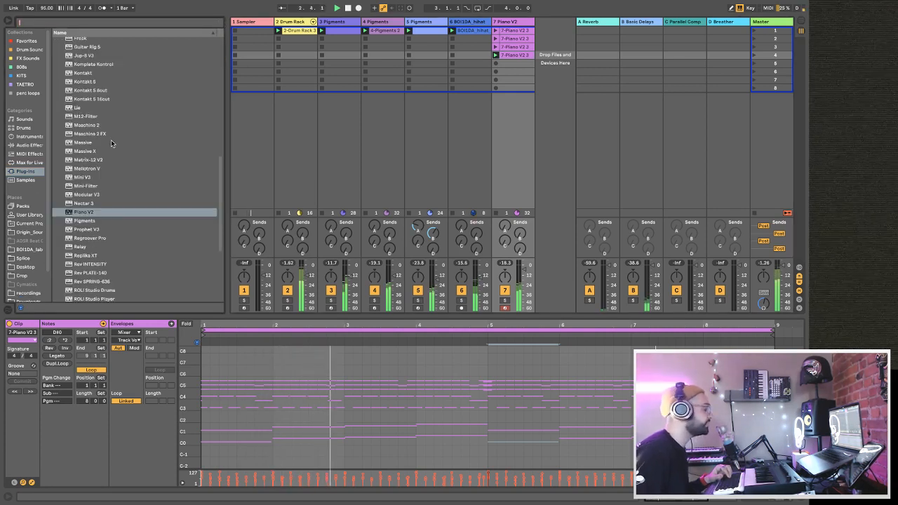
click(28, 136)
click(59, 22)
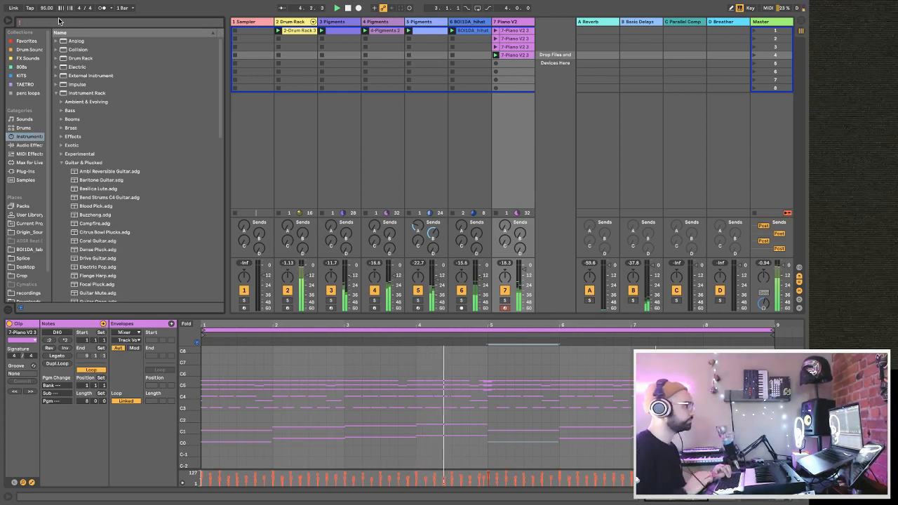
text(guitar)
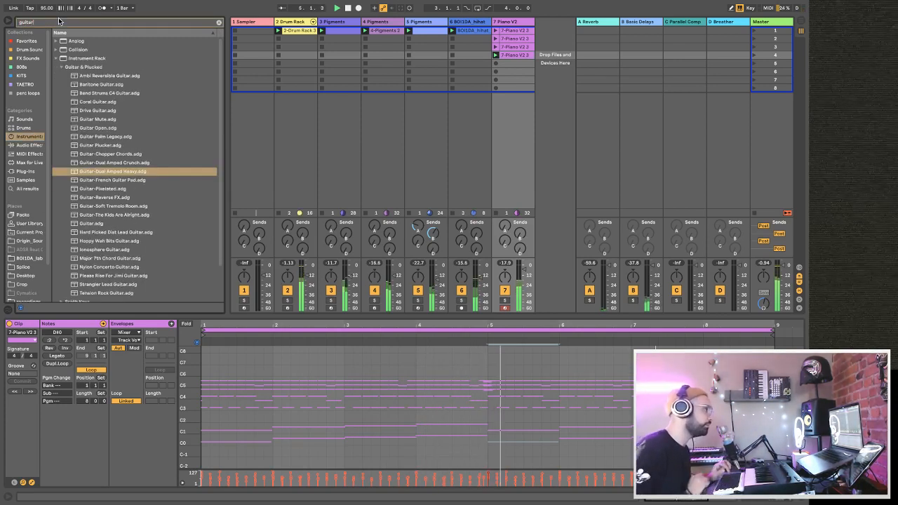
click(116, 155)
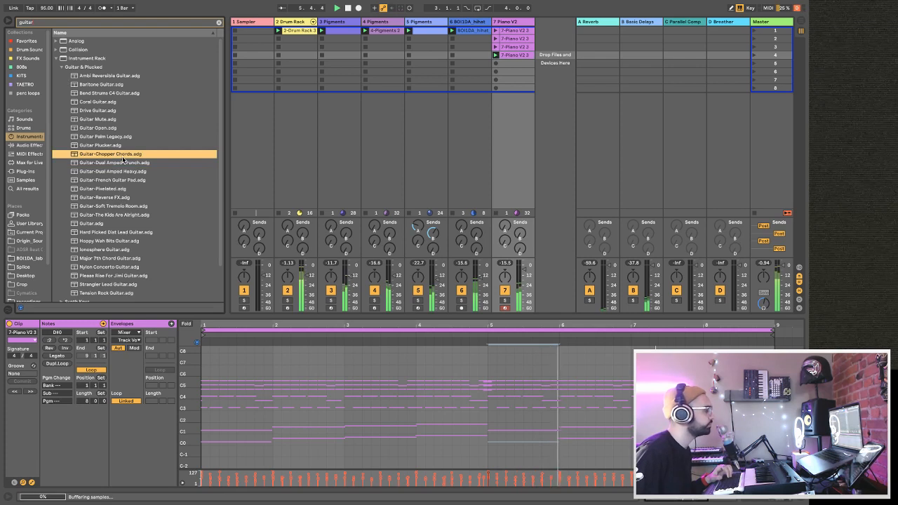
Audition the guitar presets in the results, including Guitar Plucker, Guitar Mute, Guitar-French Guitar Pad, Guitar-Pixeleted and Guitar-Dual Amped Heavy.
key(Down)
click(115, 145)
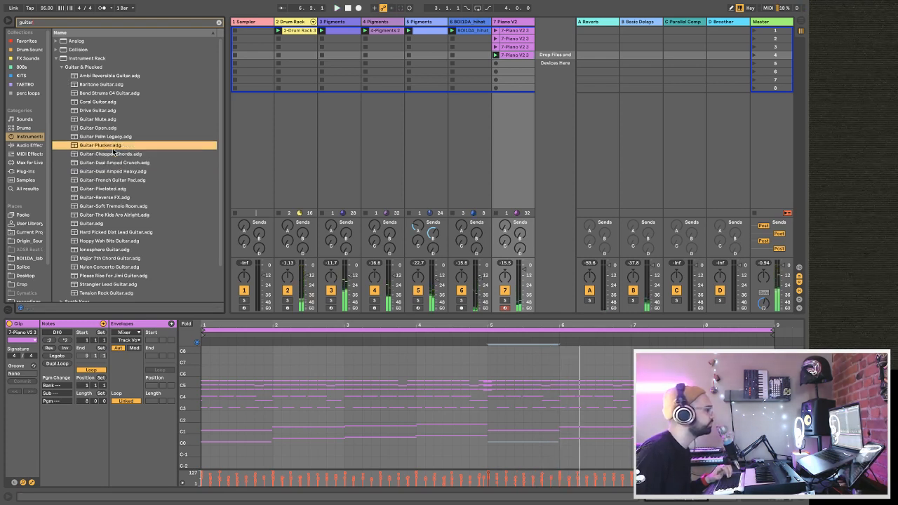
click(115, 119)
click(125, 179)
click(119, 162)
click(121, 180)
click(121, 189)
click(119, 172)
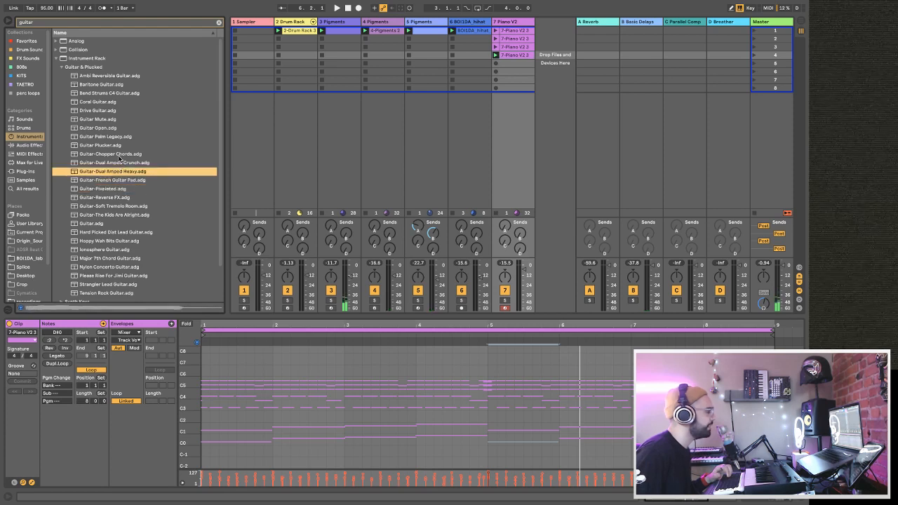
Add the preset Guitar Plucker.adg as a new instrument track after the Piano V2 track.
click(117, 155)
click(112, 146)
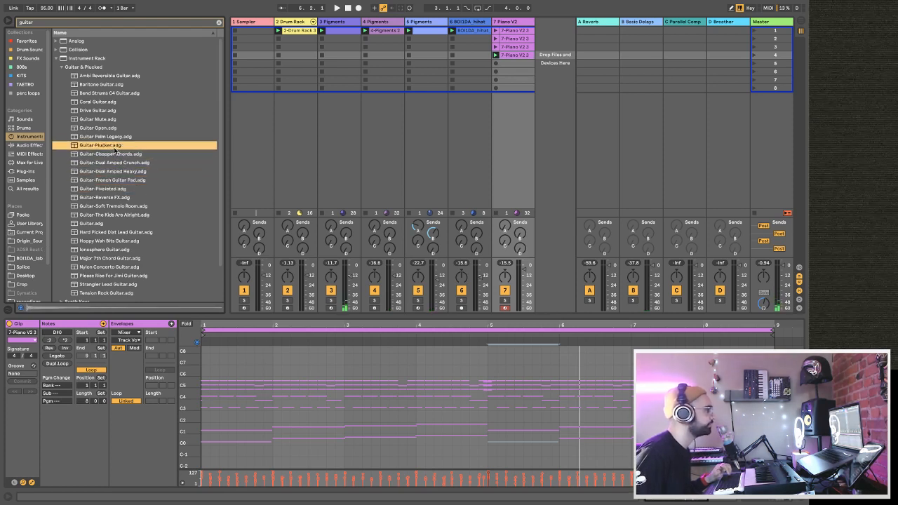
drag(377, 126, 545, 73)
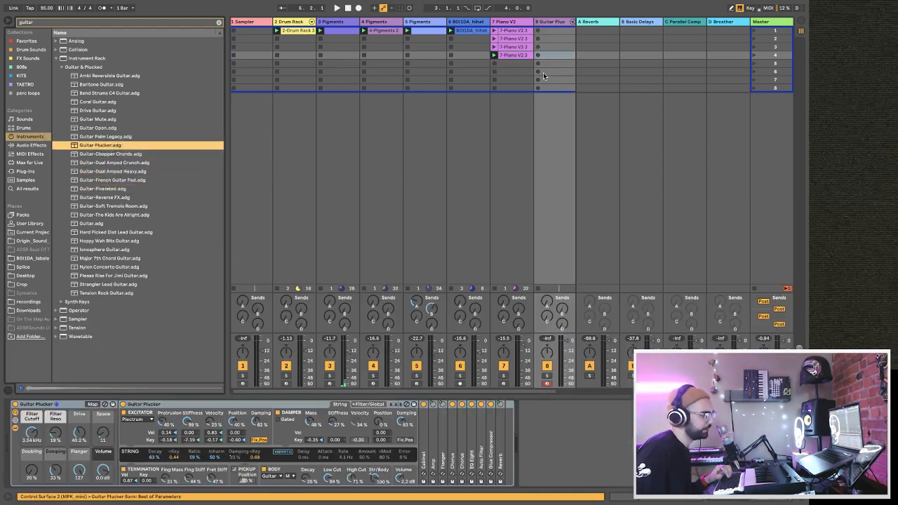
Add the preset Guitar-French Guitar Pad.adg on another new track after the Guitar Plucker track.
click(114, 171)
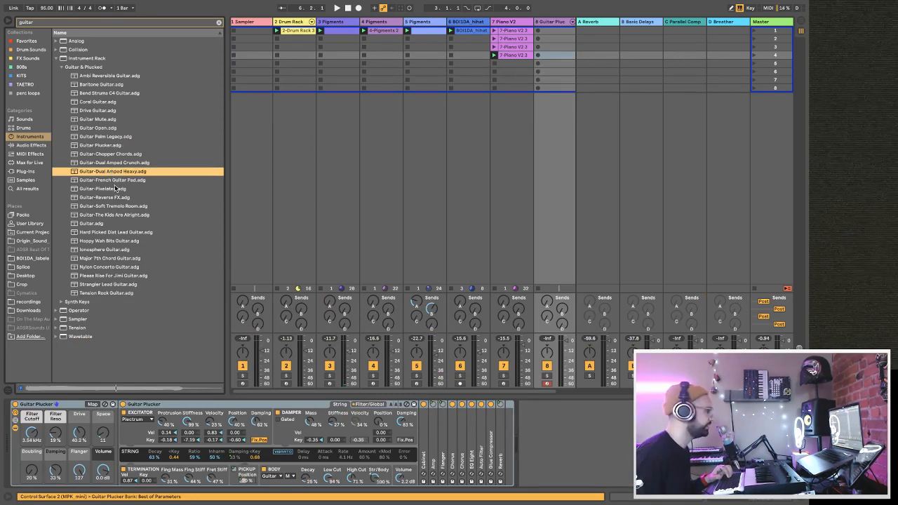
click(107, 181)
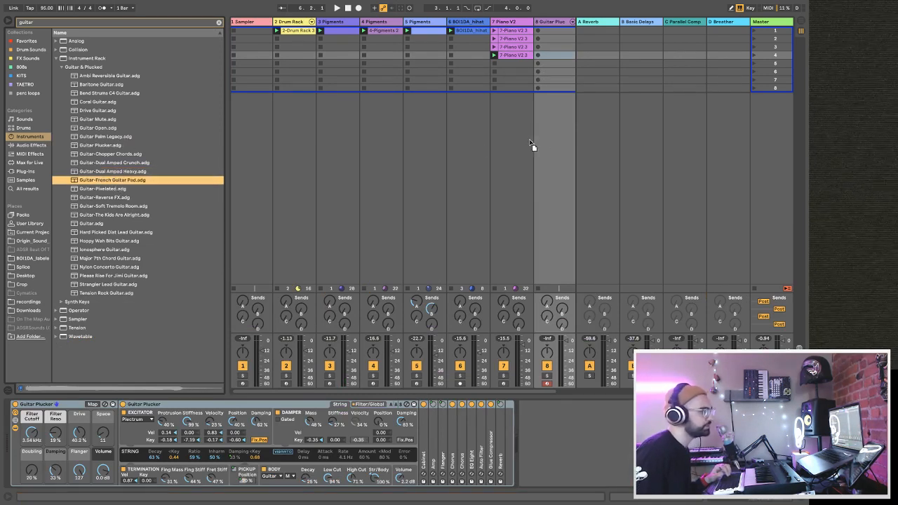
mouse_move(559, 139)
mouse_down()
mouse_move(581, 135)
mouse_move(557, 134)
mouse_up()
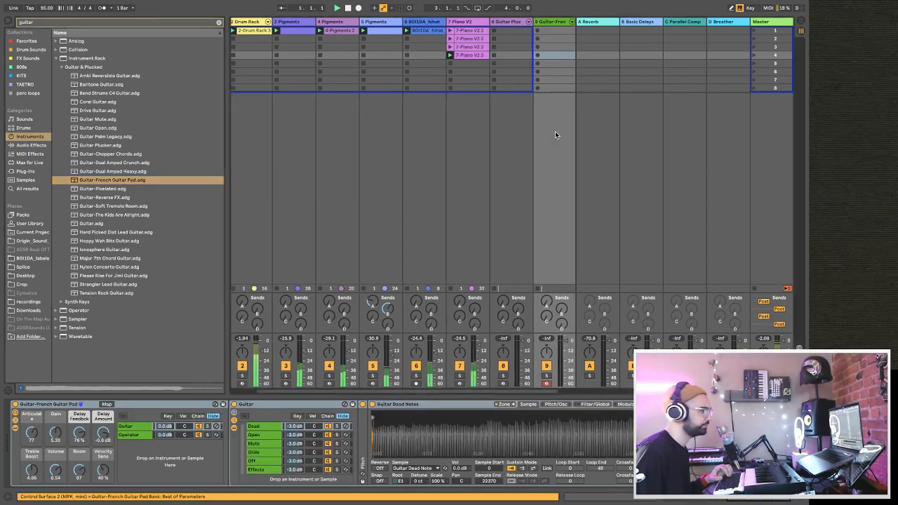
Copy the clip from Pigments track 5 into the French Guitar Pad track's first slot, and balance that track's volume during playback.
click(358, 33)
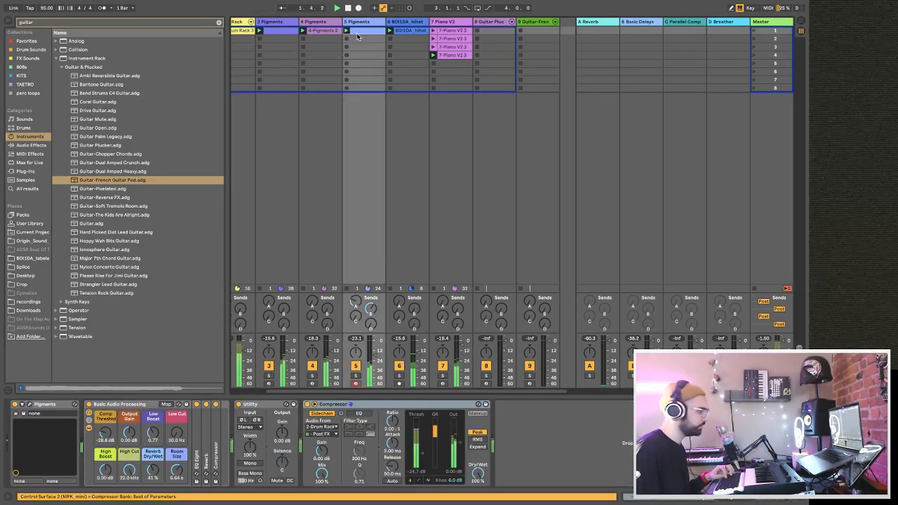
click(534, 33)
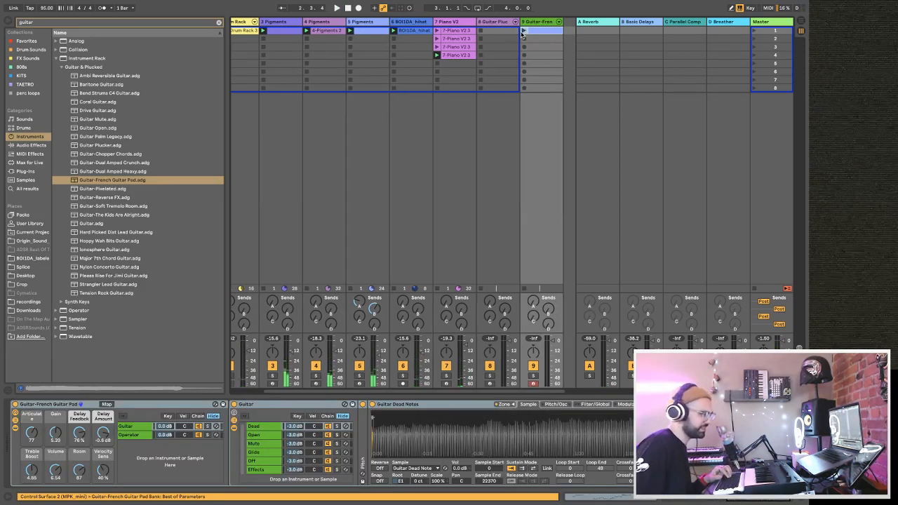
click(523, 32)
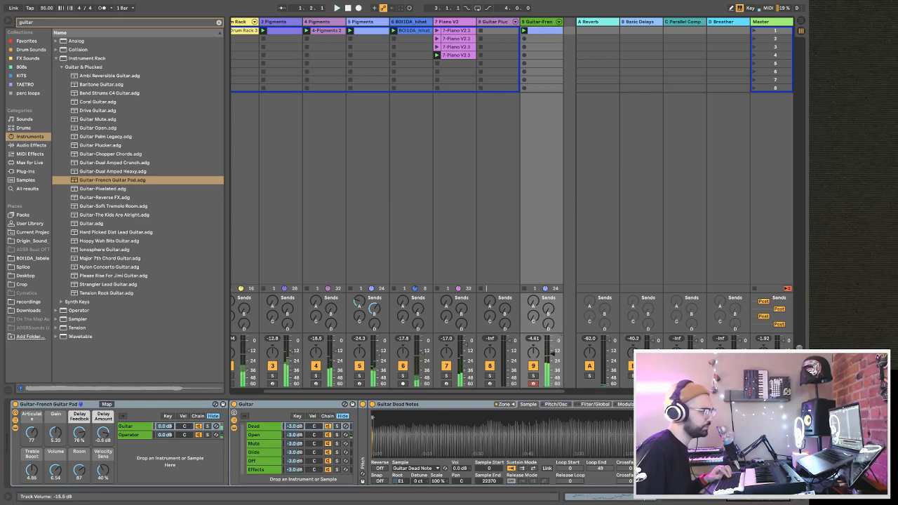
drag(551, 365, 555, 359)
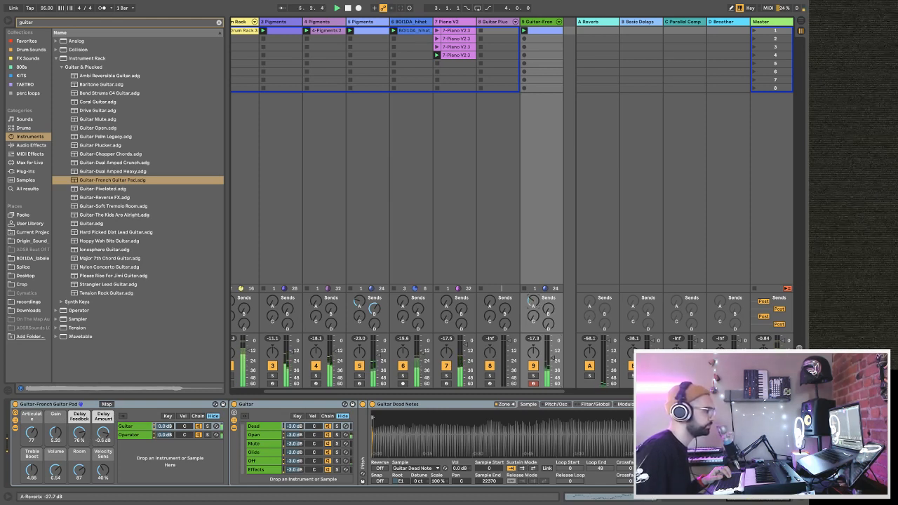
Move the French Guitar Pad track behind Pigments track 3, and group that Pigments track under the name "lead".
drag(537, 24, 307, 27)
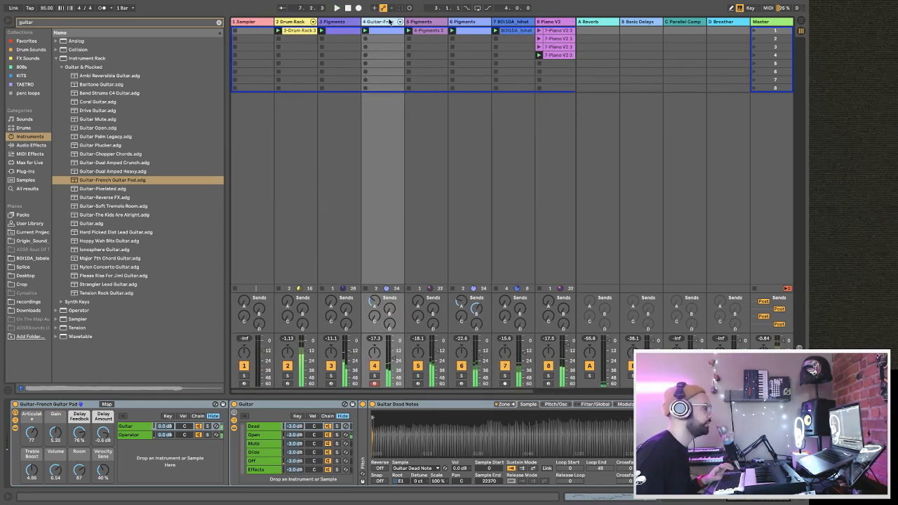
click(339, 22)
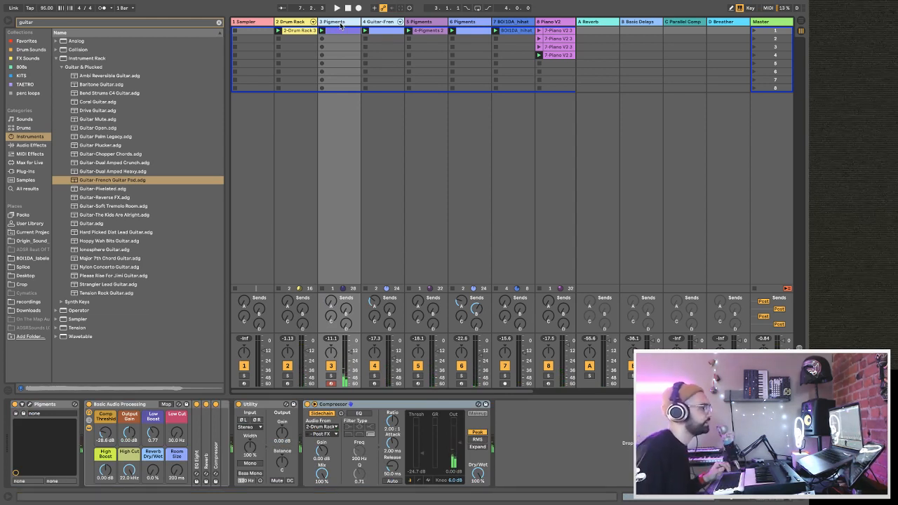
right_click(341, 26)
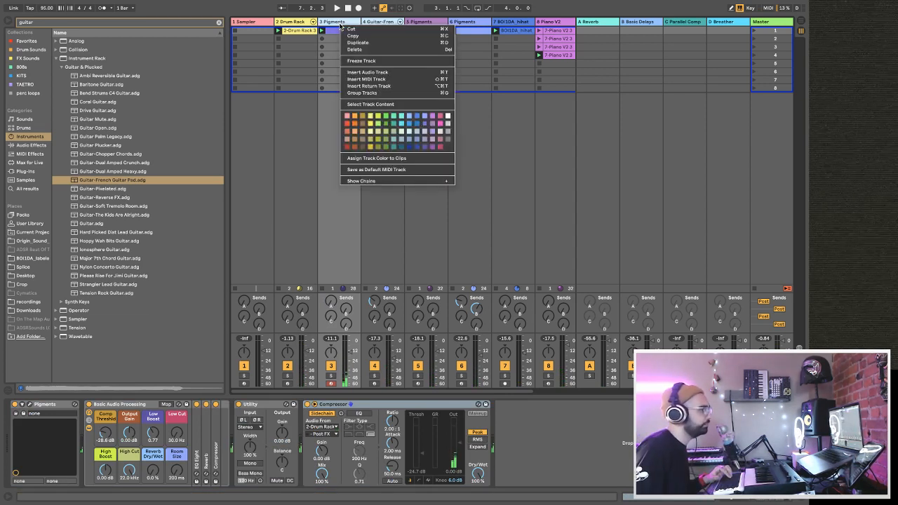
click(389, 92)
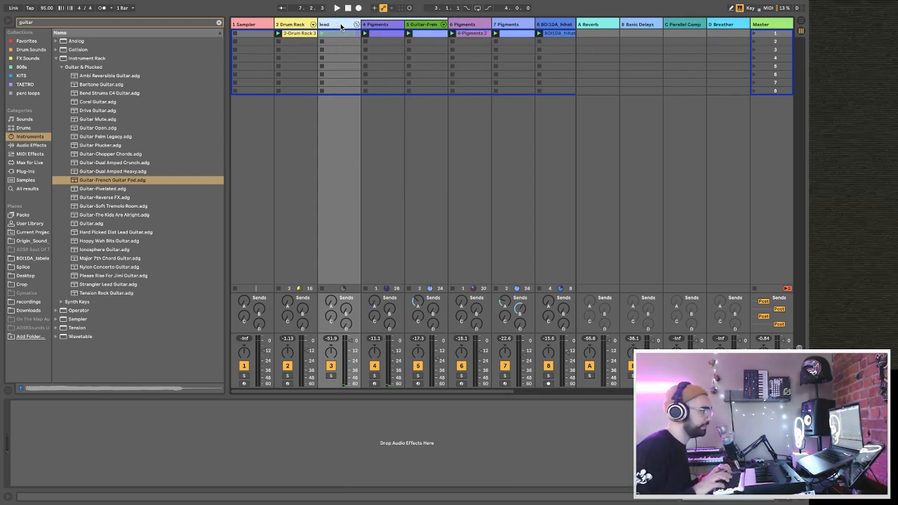
Listen to the Pigments track in the lead group soloed and move it out in front of the group.
click(374, 376)
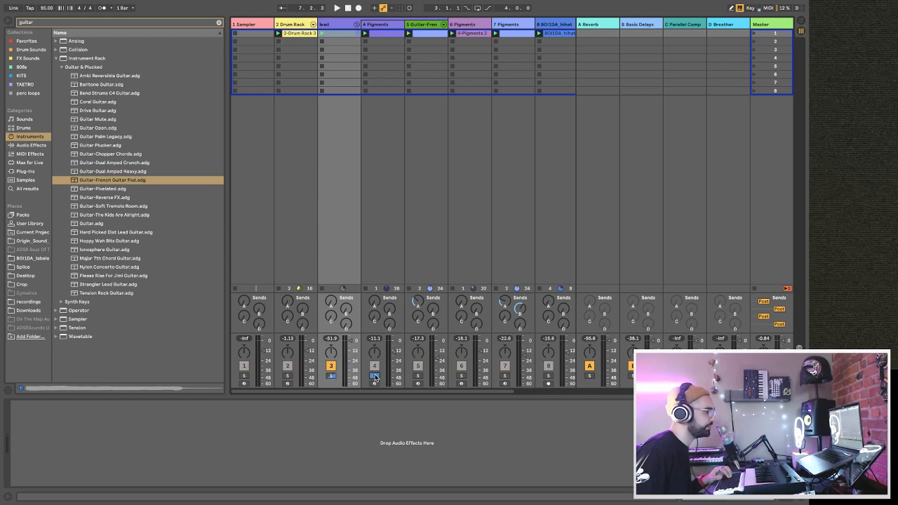
key(space)
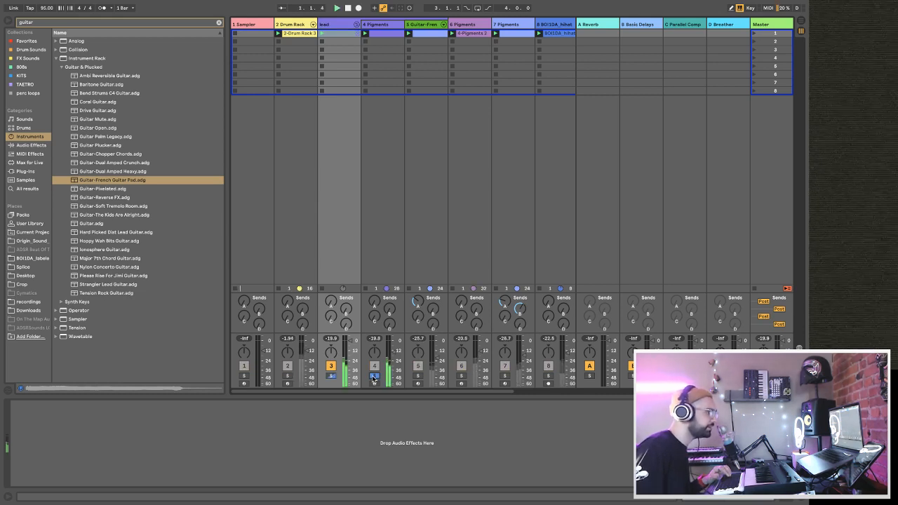
click(374, 377)
drag(374, 26, 316, 25)
Try the Pigments track holding clip 4-Pigments 2 in front of the guitar pad, check it soloed, and move it back behind the guitar.
drag(463, 25, 410, 32)
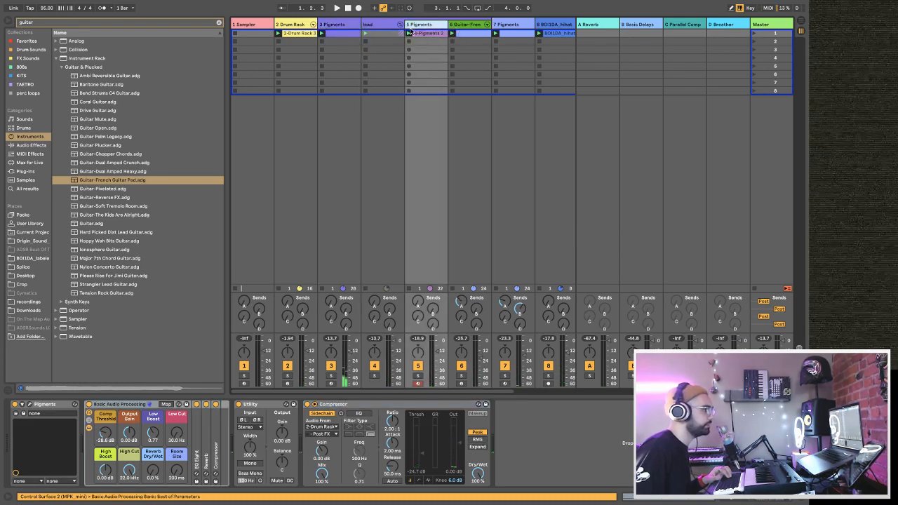
click(417, 376)
key(space)
click(417, 377)
drag(357, 33, 494, 26)
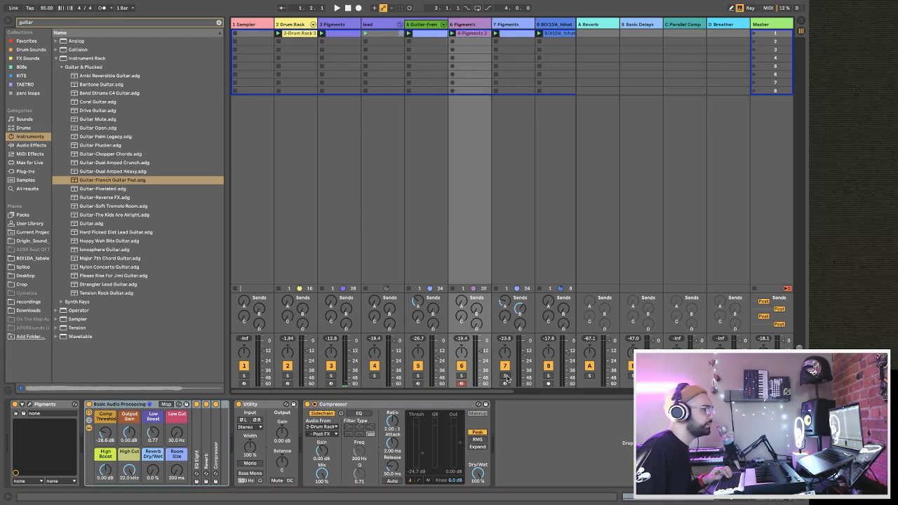
Move Pigments track 7 into the lead group before the French Guitar Pad, comparing both parts soloed before returning to the full mix.
click(513, 30)
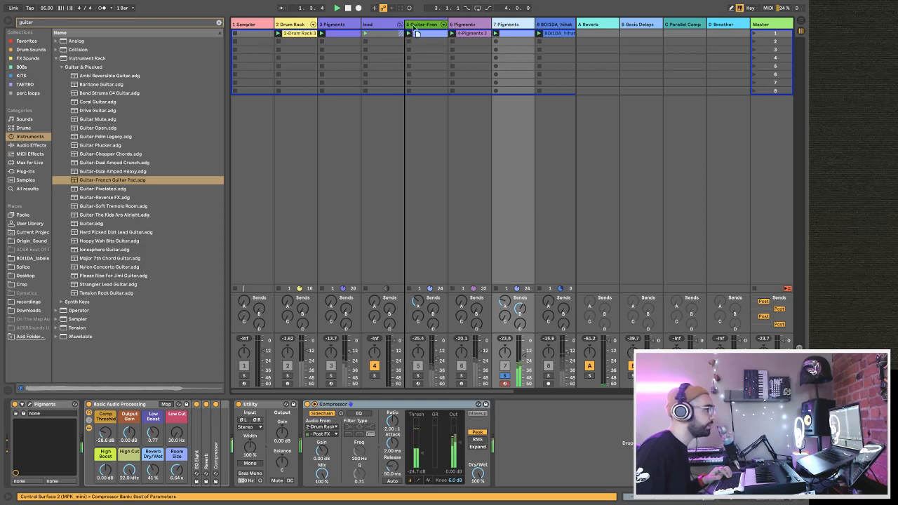
drag(426, 26, 426, 26)
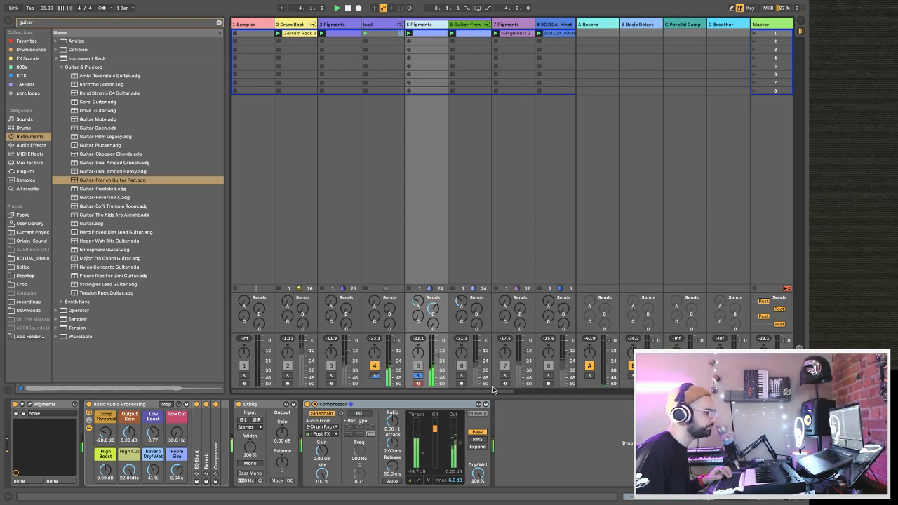
click(461, 378)
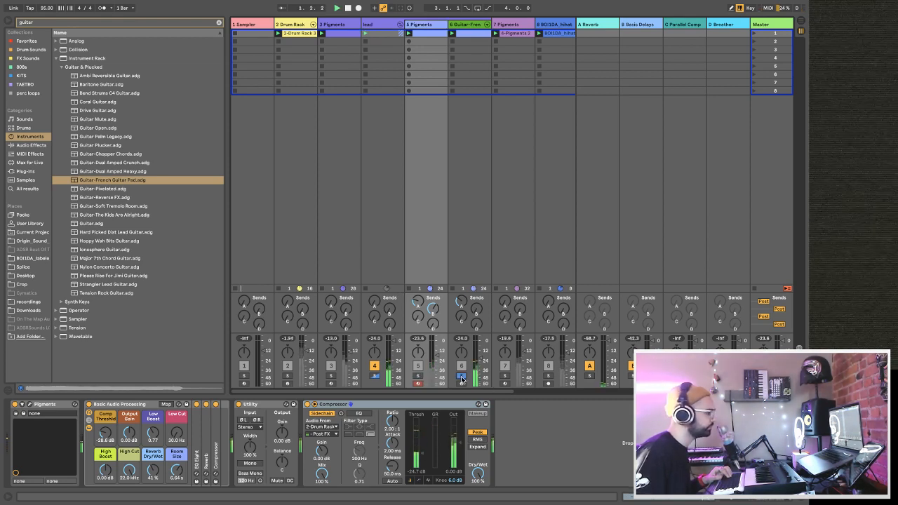
click(461, 377)
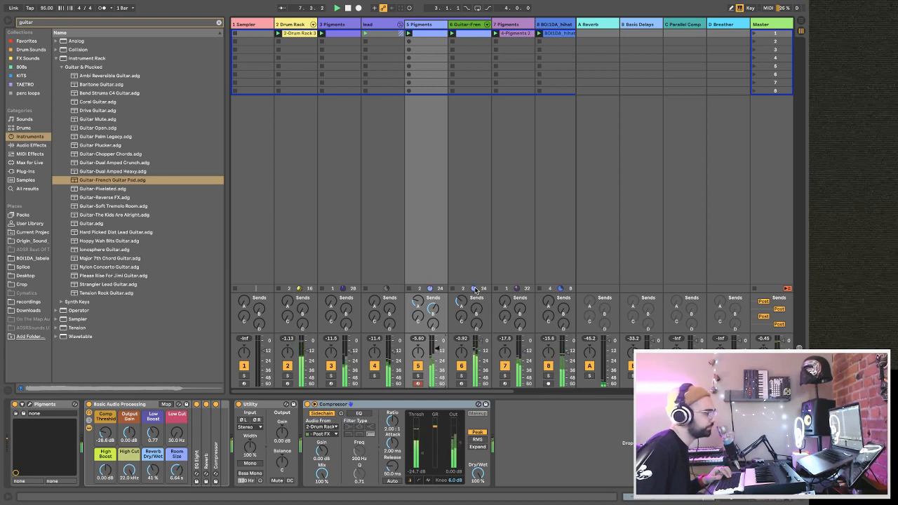
Raise the French Guitar Pad's Basic Delays send and adjust the panning of the two lead group tracks.
drag(476, 314, 476, 277)
drag(416, 352, 481, 344)
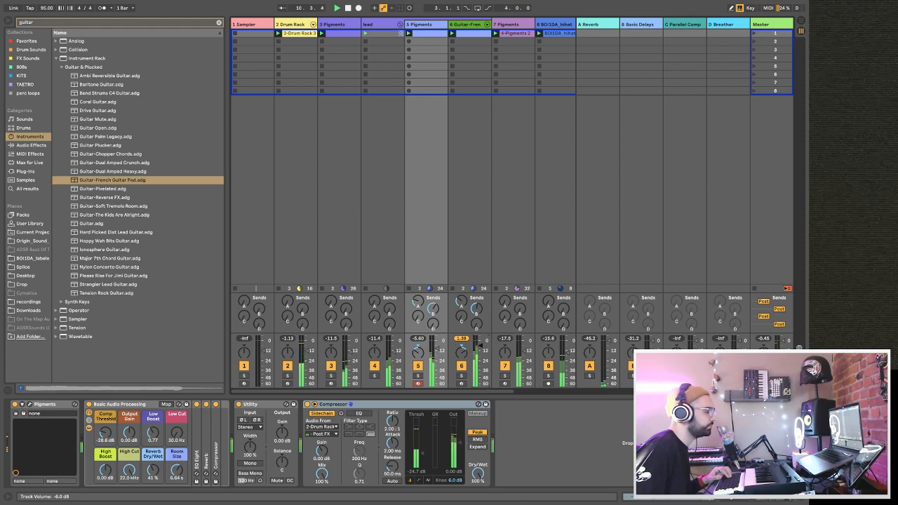
Show the notes of both lead clips together and fold the lead group.
double_click(478, 34)
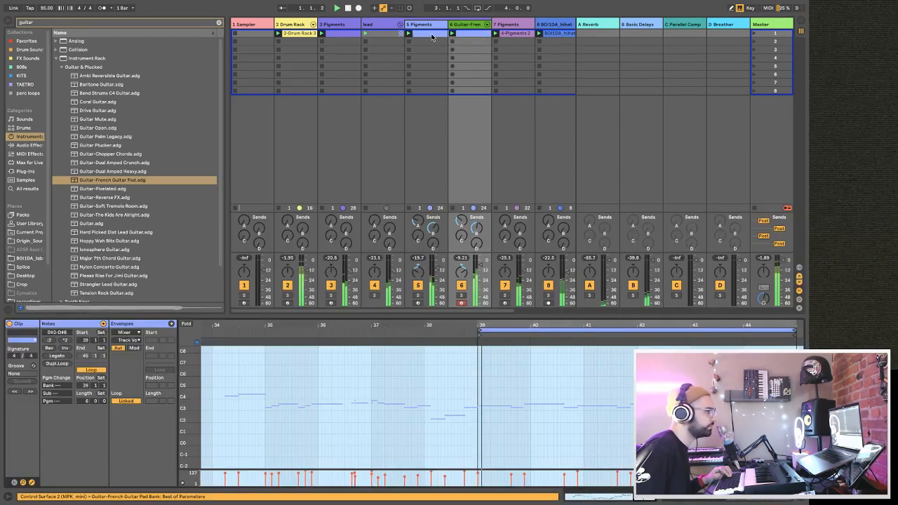
click(431, 35)
click(468, 35)
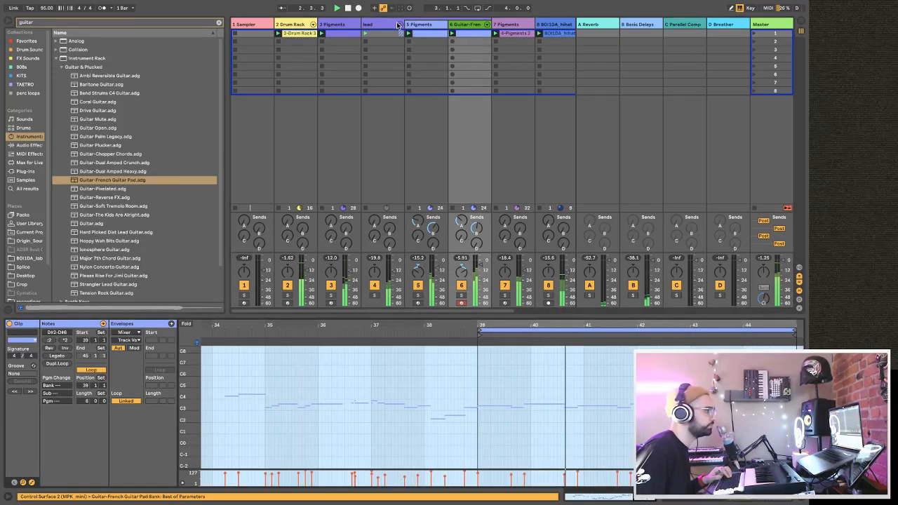
click(392, 26)
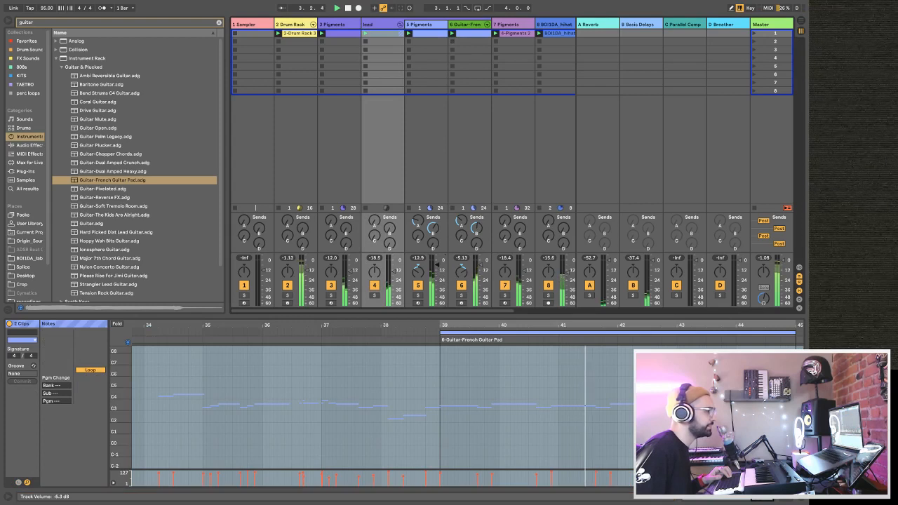
click(400, 25)
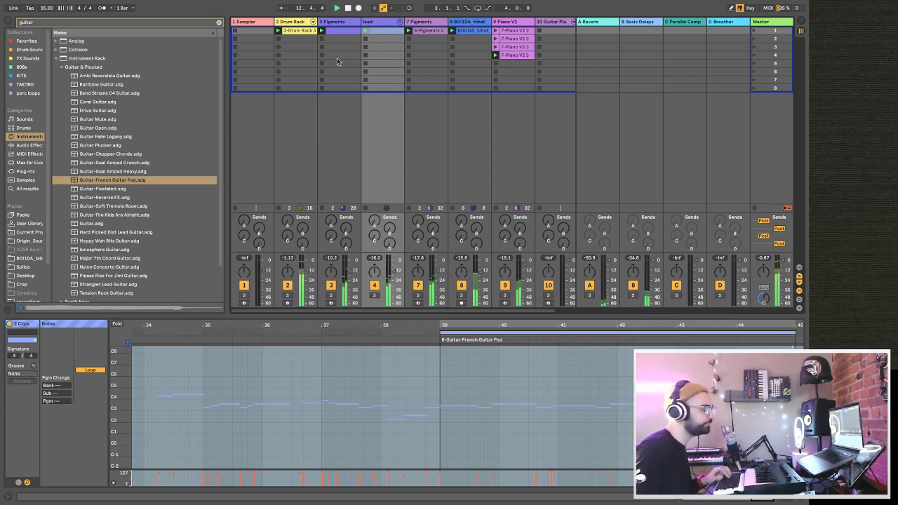
Unfold the Drum Rack's chains in the mixer and mute the OAK_kick chain.
click(242, 23)
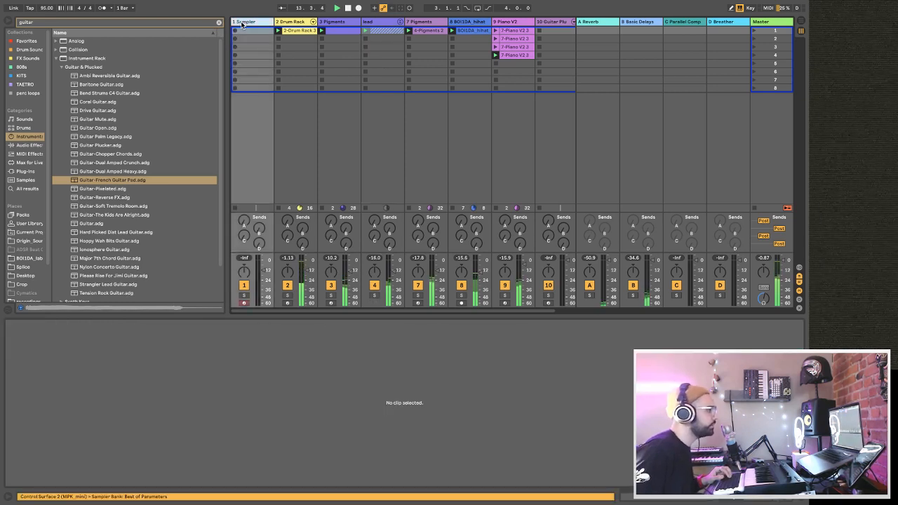
click(313, 22)
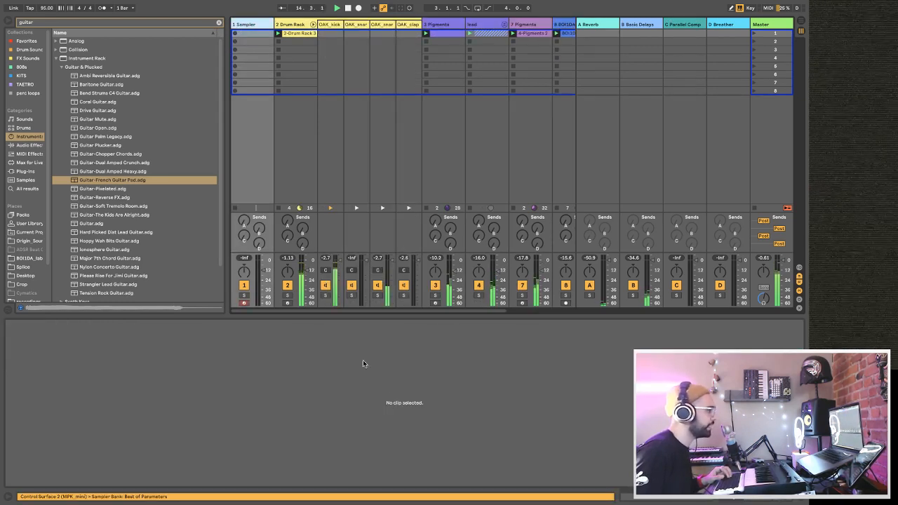
click(326, 286)
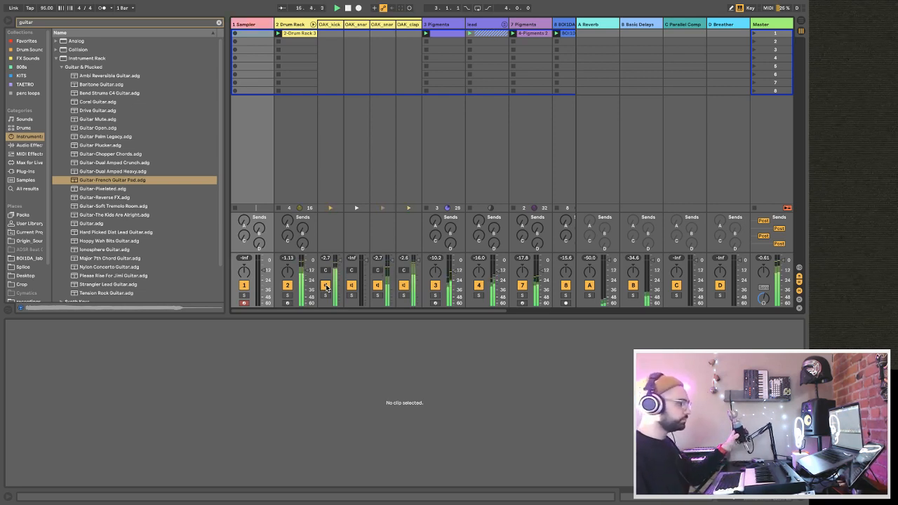
Select the Sampler track and search the sample library for "vocal".
click(257, 27)
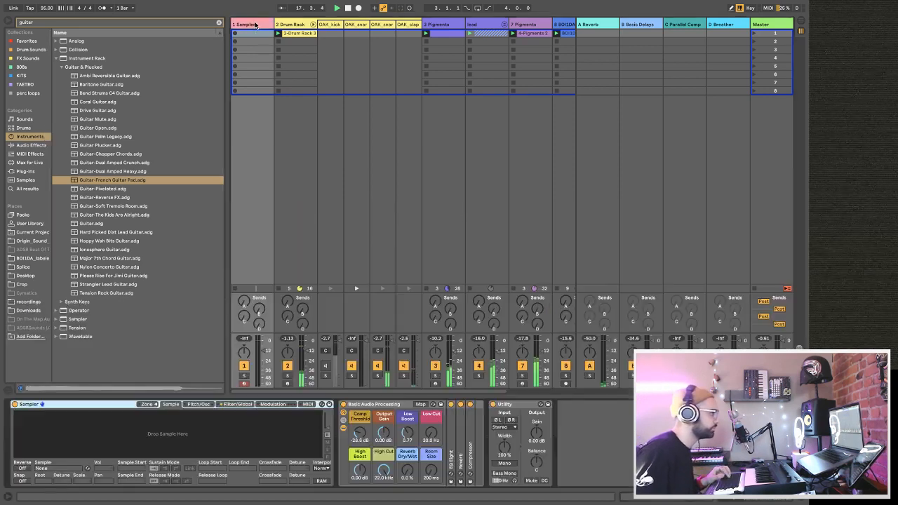
click(29, 172)
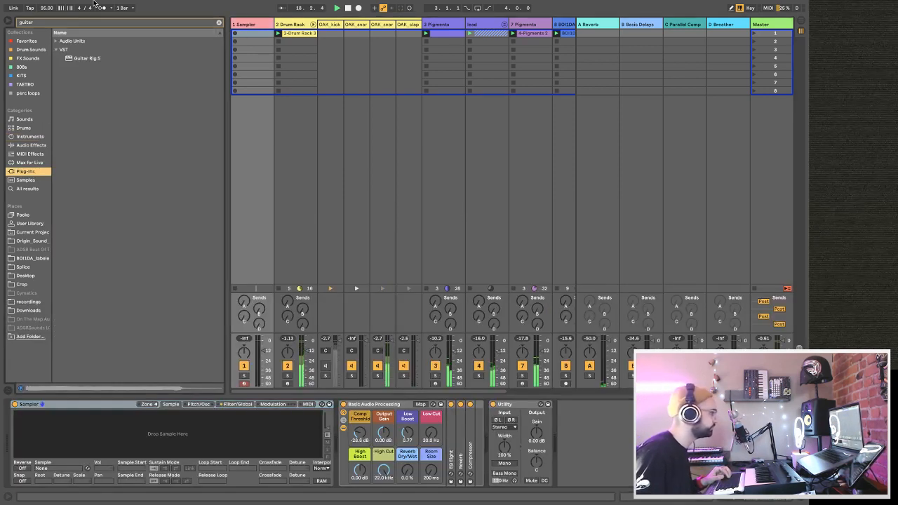
click(218, 22)
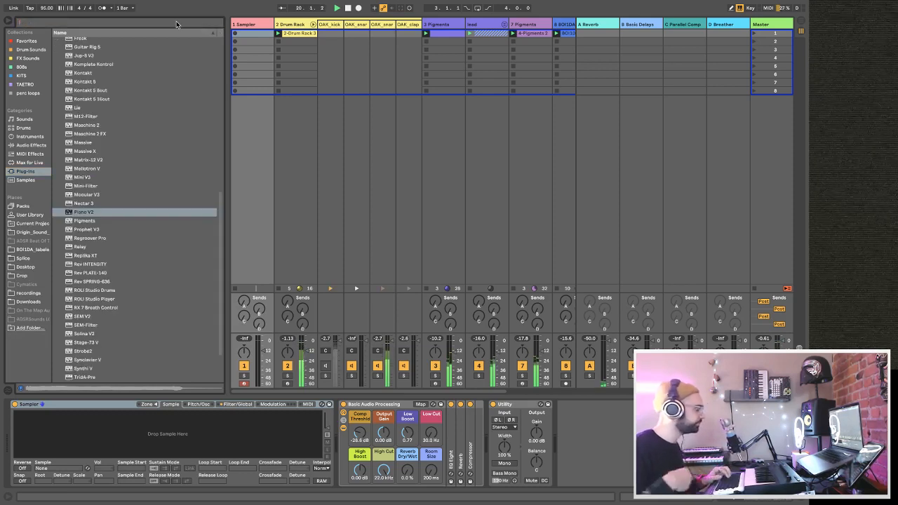
click(26, 180)
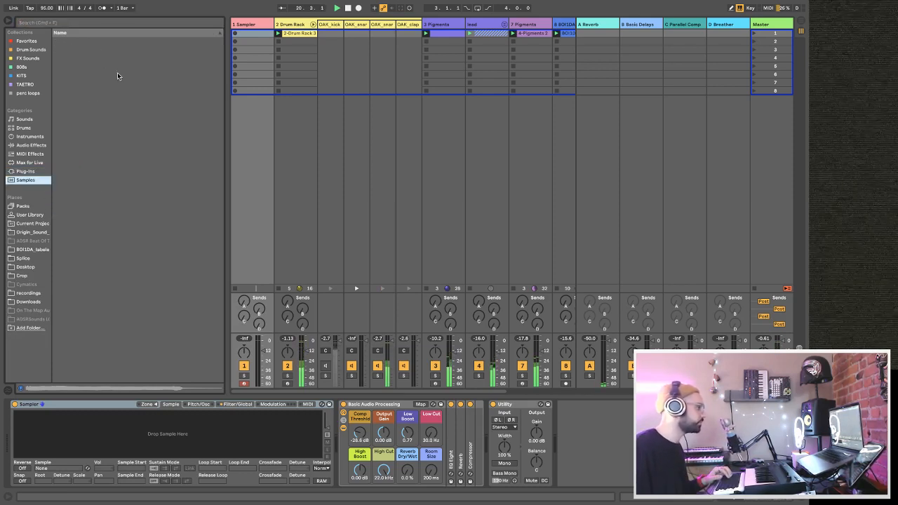
click(99, 23)
text(vocal)
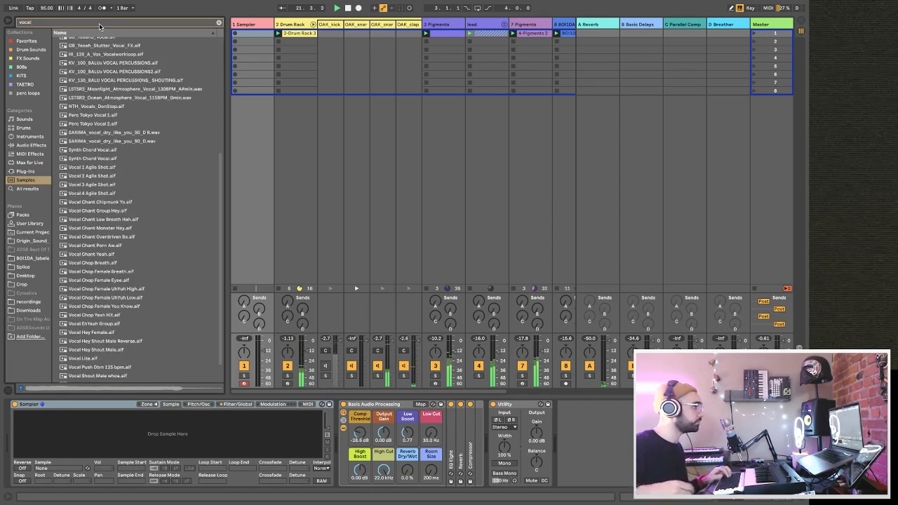
Audition several vocal samples and load SAKIMA_vocal_dry_like_you_90_D.wav into the Sampler.
click(98, 122)
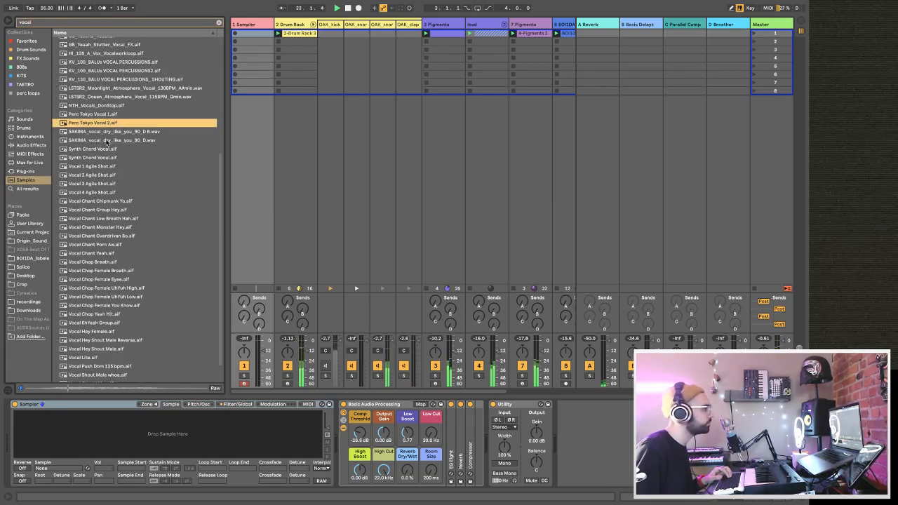
click(109, 132)
click(111, 143)
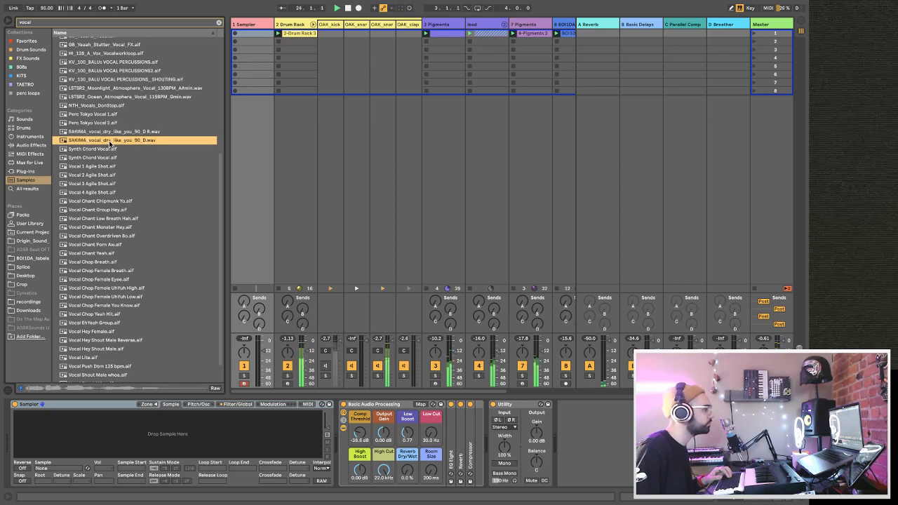
drag(111, 144, 111, 466)
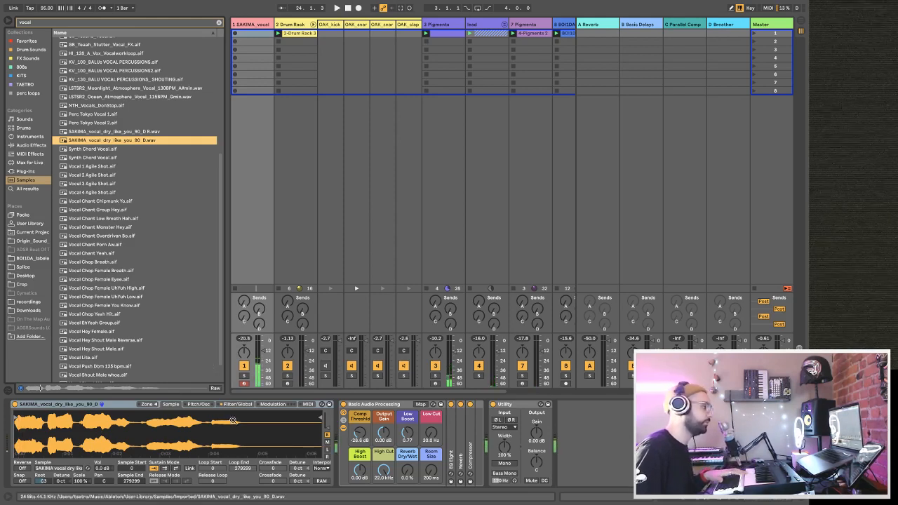
Convert the Sampler to Simpler and enable warping for the vocal in Tones mode.
right_click(119, 404)
click(139, 397)
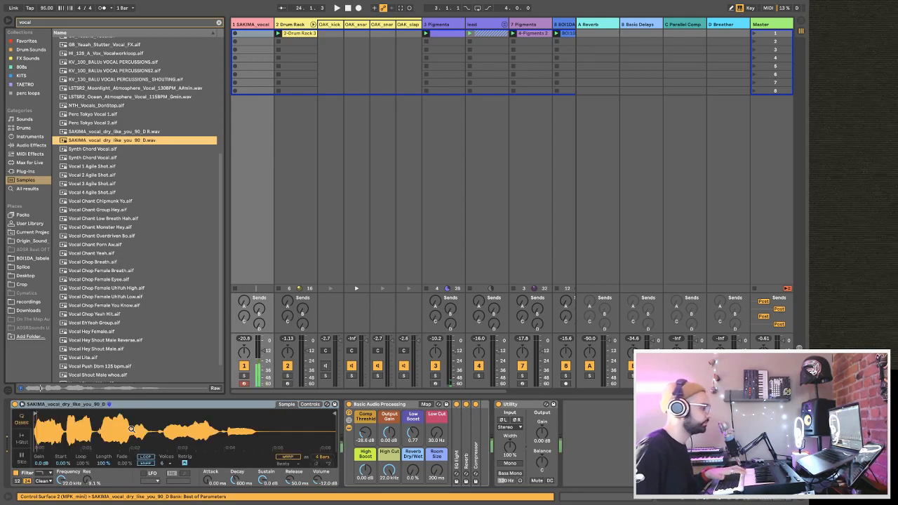
click(296, 458)
click(294, 462)
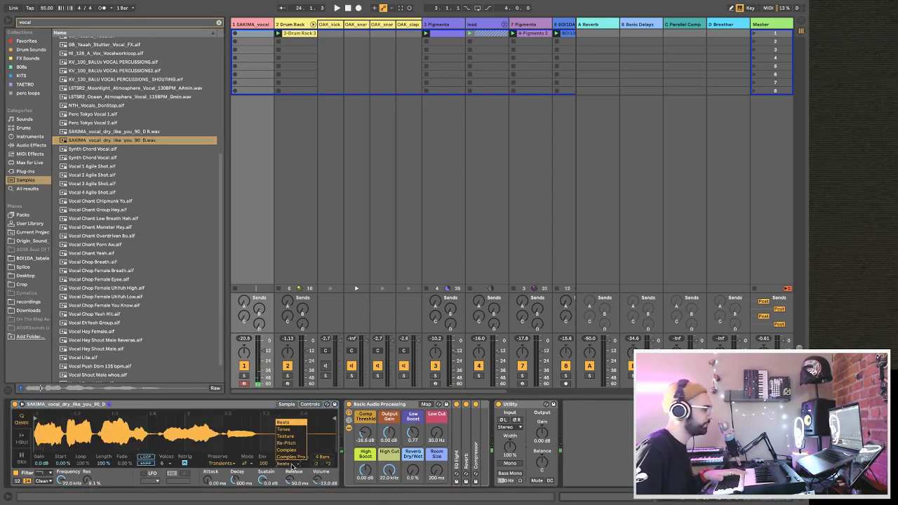
click(290, 429)
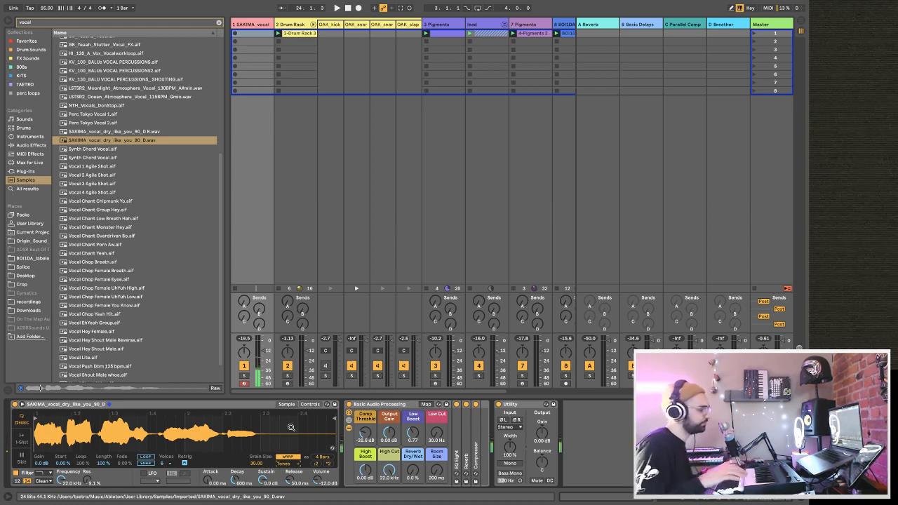
Raise the vocal track's volume to about -14 dB during playback and trim the sample to its opening syllable, trying different start points.
key(space)
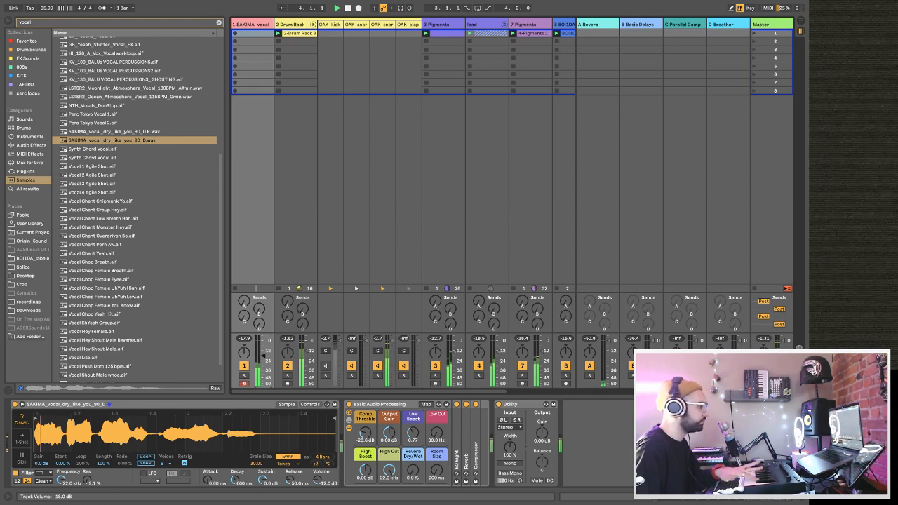
drag(264, 355, 264, 351)
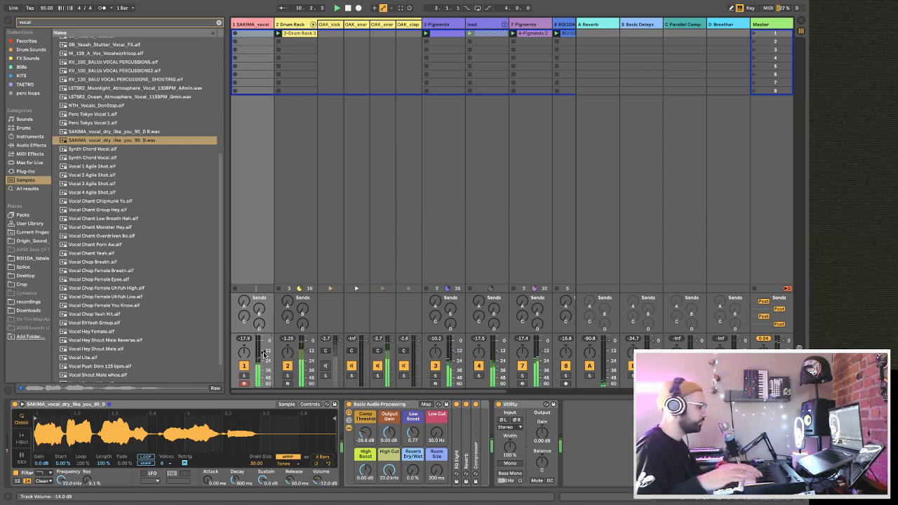
drag(43, 419, 168, 424)
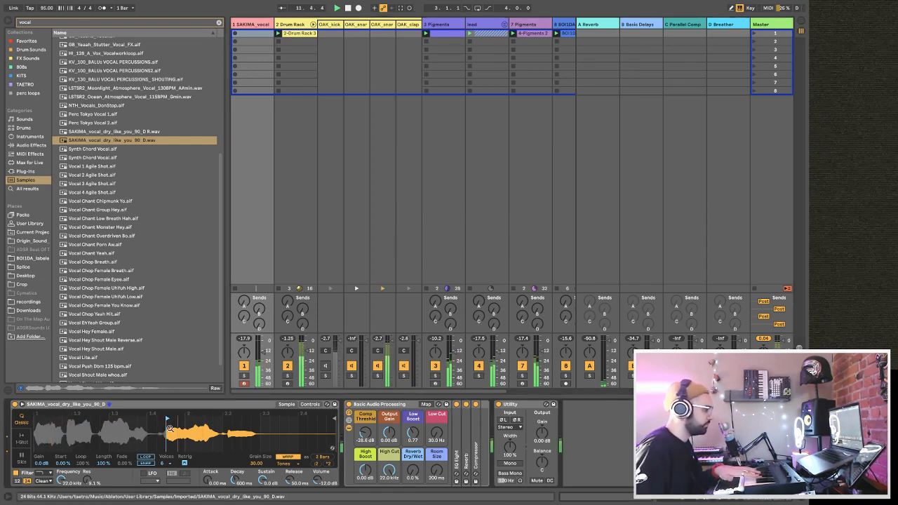
mouse_move(169, 429)
mouse_down()
mouse_move(236, 425)
mouse_move(111, 421)
mouse_move(141, 417)
mouse_move(118, 416)
mouse_up()
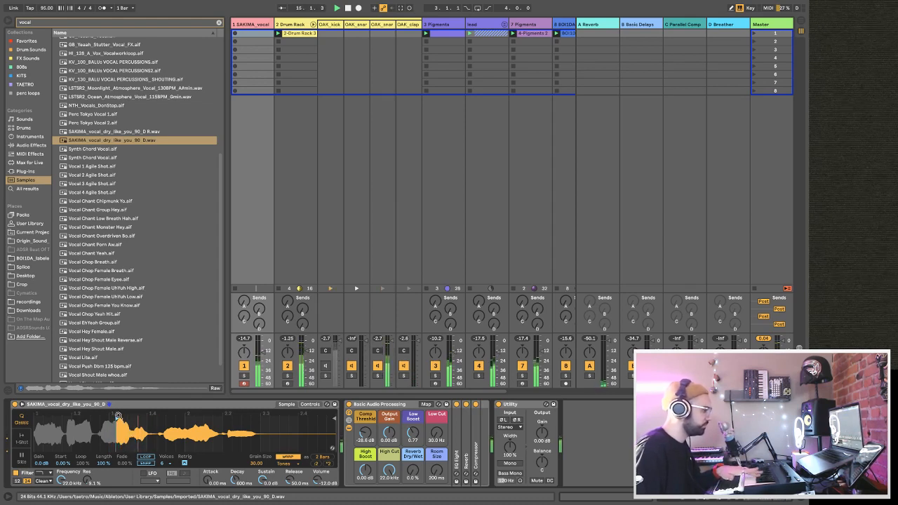
drag(117, 418, 35, 421)
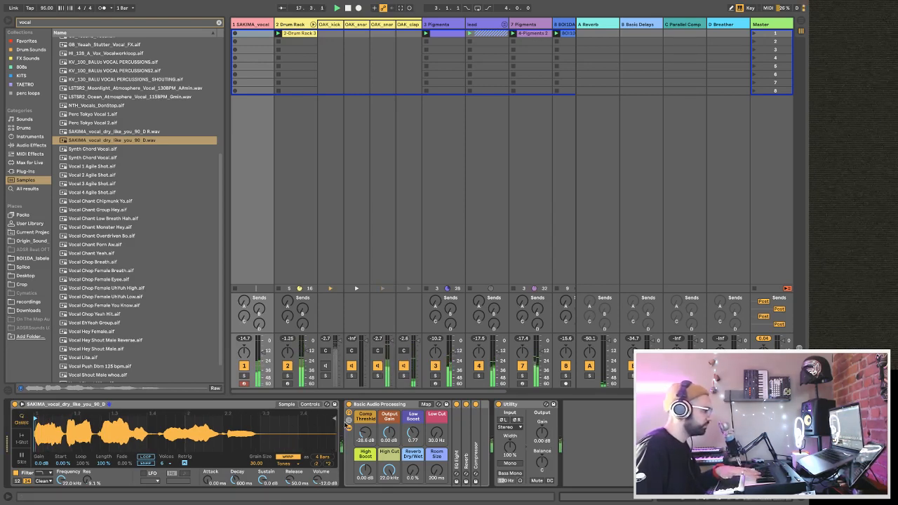
mouse_move(336, 419)
mouse_down()
mouse_move(44, 420)
mouse_move(63, 419)
mouse_up()
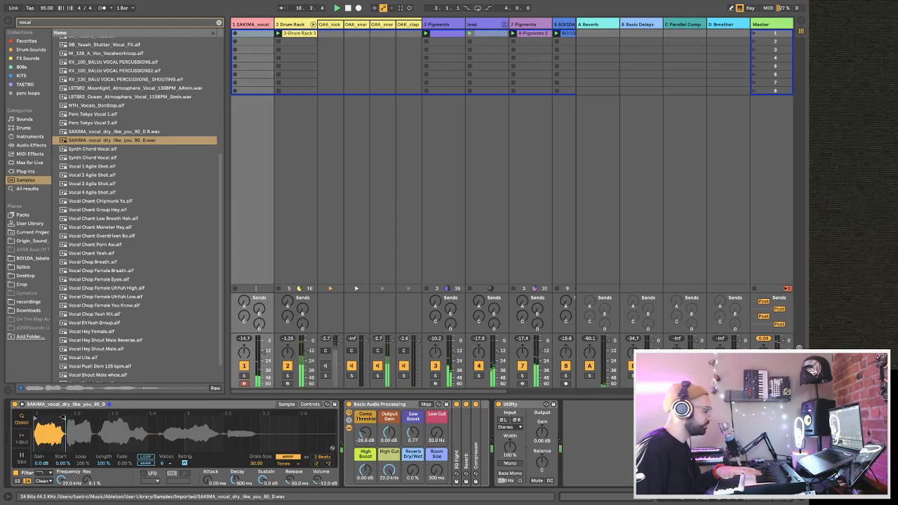
Apply the *2 warp speed option to the trimmed vocal, comparing it with :2.
click(327, 465)
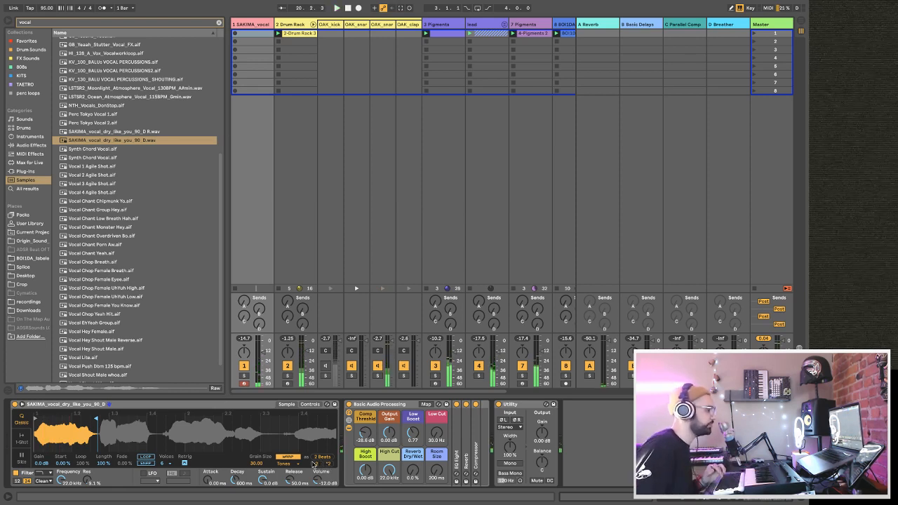
click(315, 464)
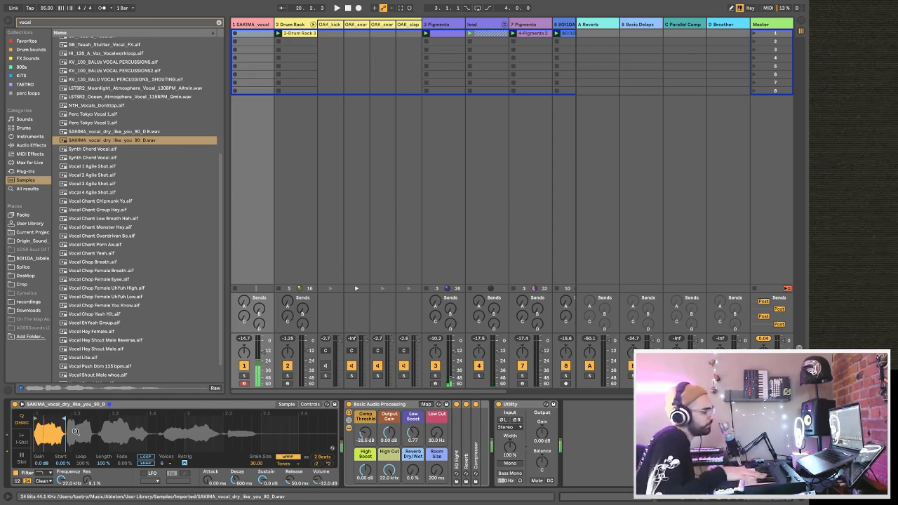
click(328, 465)
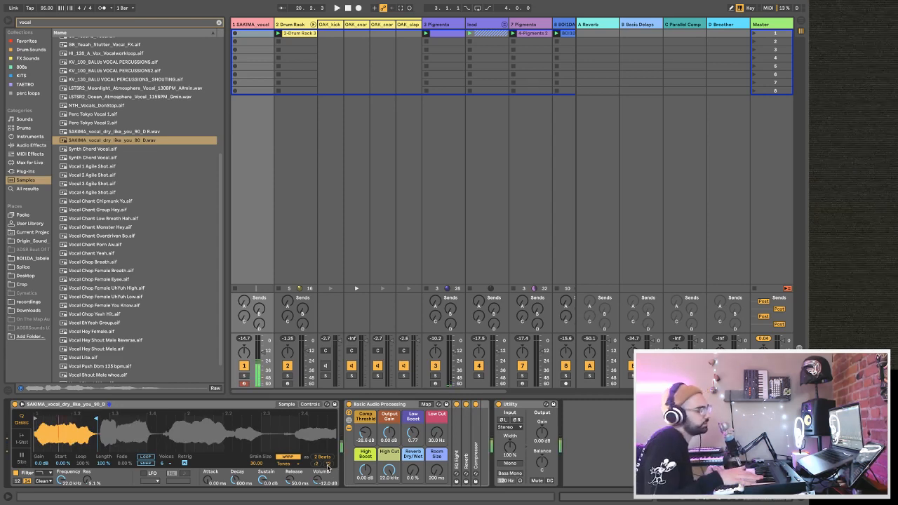
Compare the Complex Pro and Tones warp modes on the vocal and settle on Complex Pro.
click(296, 465)
click(295, 460)
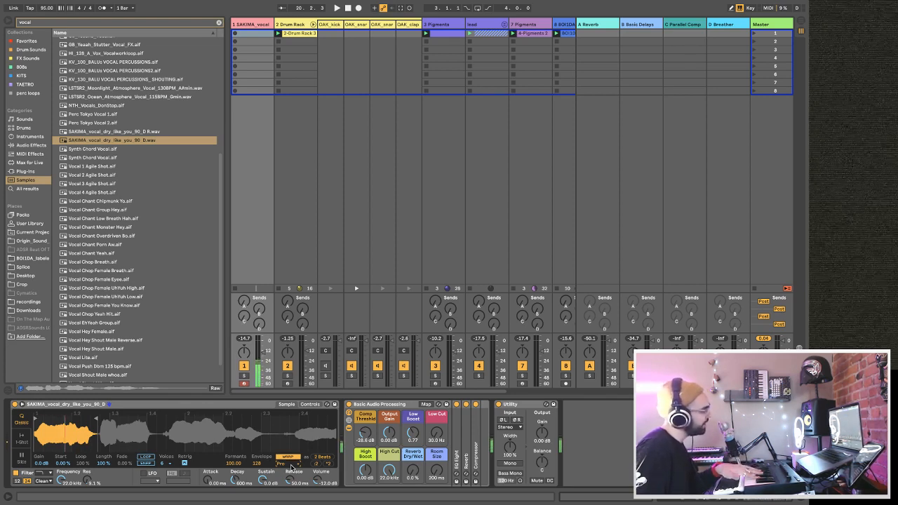
click(290, 464)
click(298, 430)
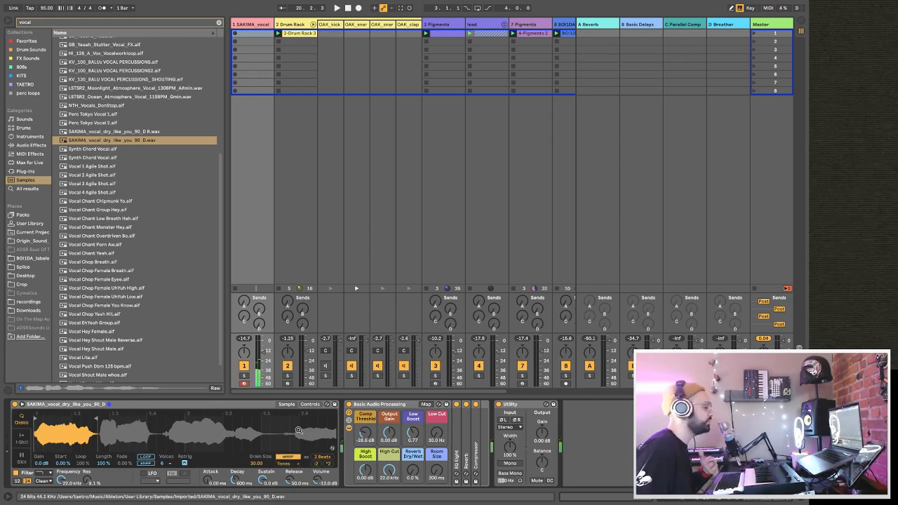
click(291, 465)
click(294, 458)
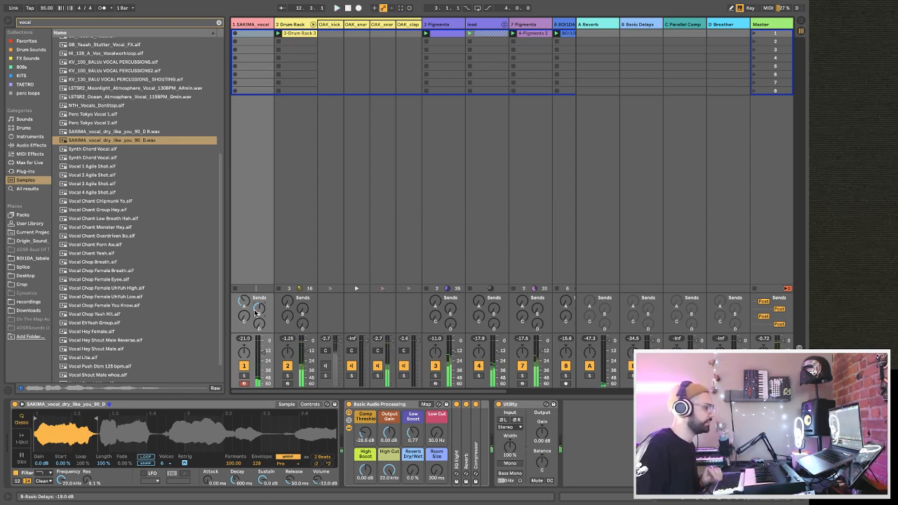
Set the vocal's Reverb Dry/Wet to 42%, Room Size to 6.07 s and Low Cut to 677 Hz, and record a vocal melody clip.
drag(413, 471, 436, 424)
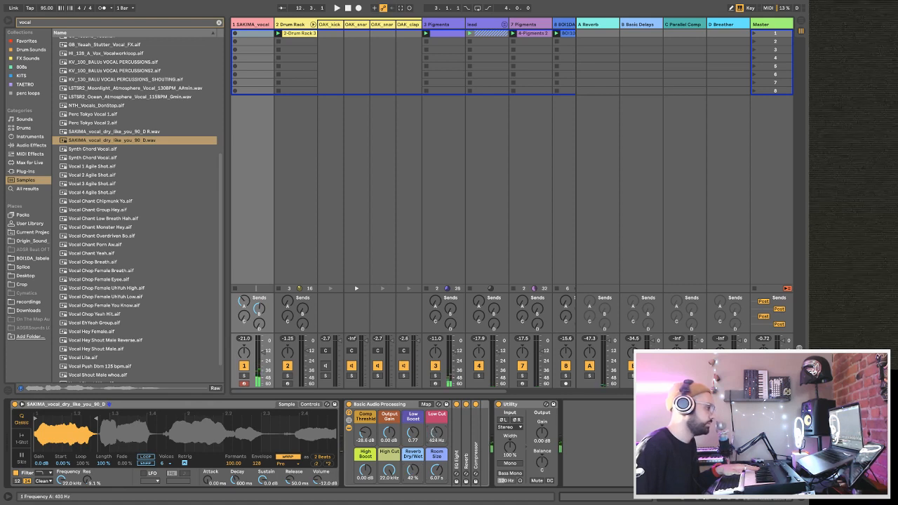
key(space)
key(v)
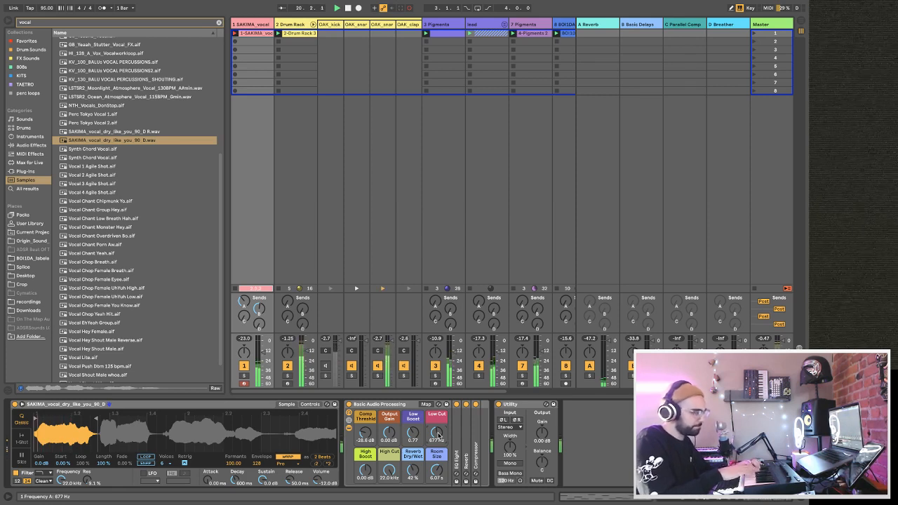
key(space)
key(space)
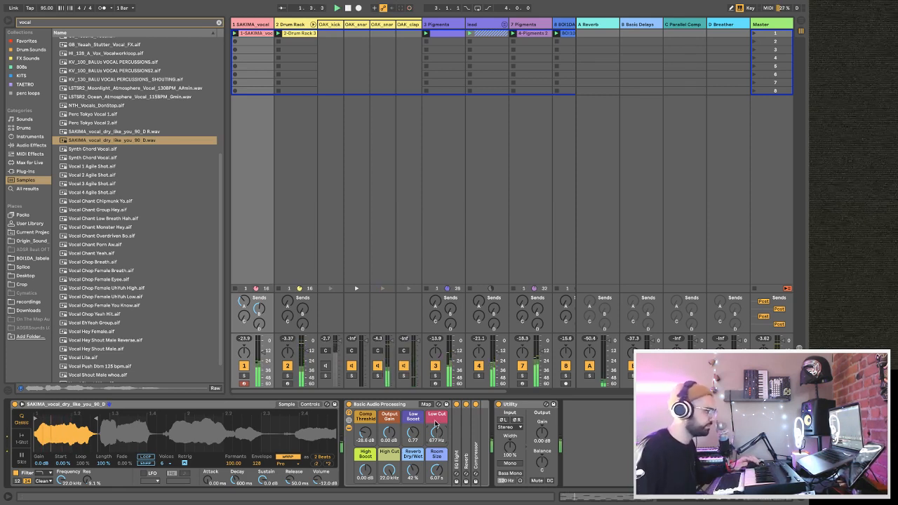
Open the recorded vocal clip and quantize all its notes.
double_click(254, 34)
click(463, 441)
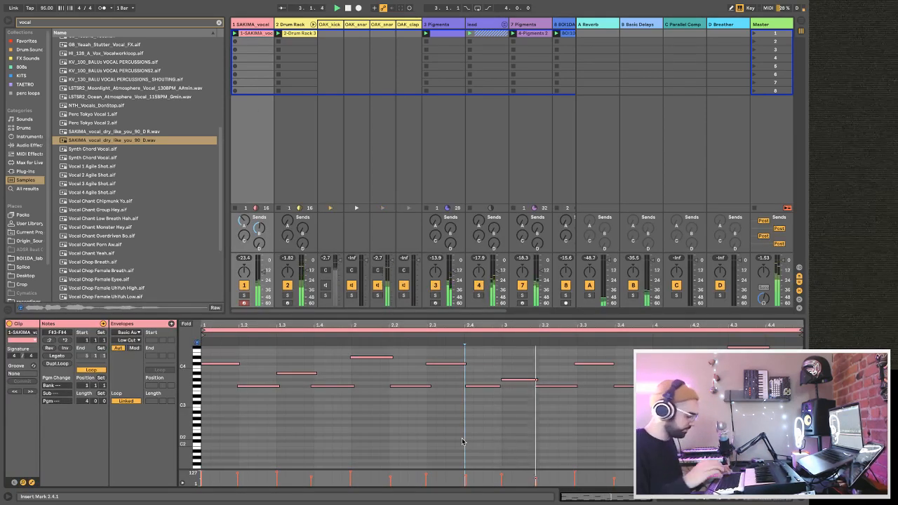
key(ctrl+a)
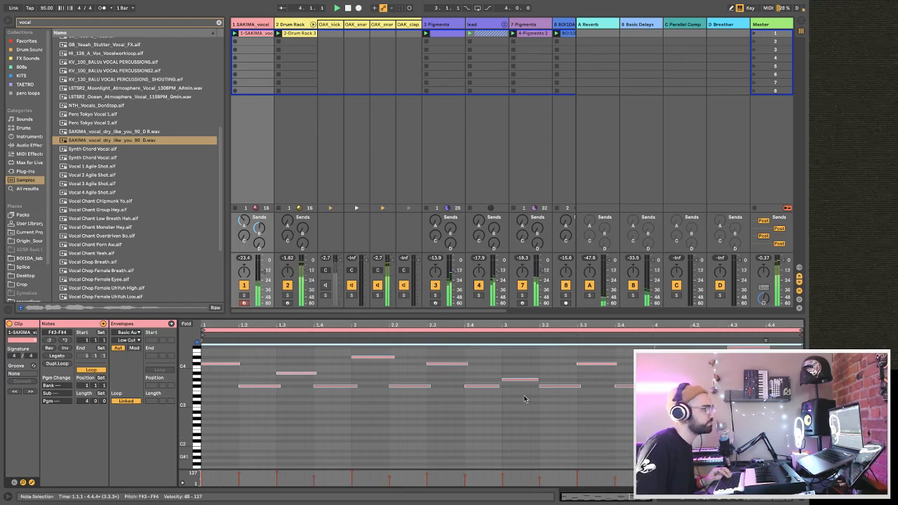
Copy the sidechain Compressor from the 3 Pigments track to the end of the vocal track's device chain.
click(459, 235)
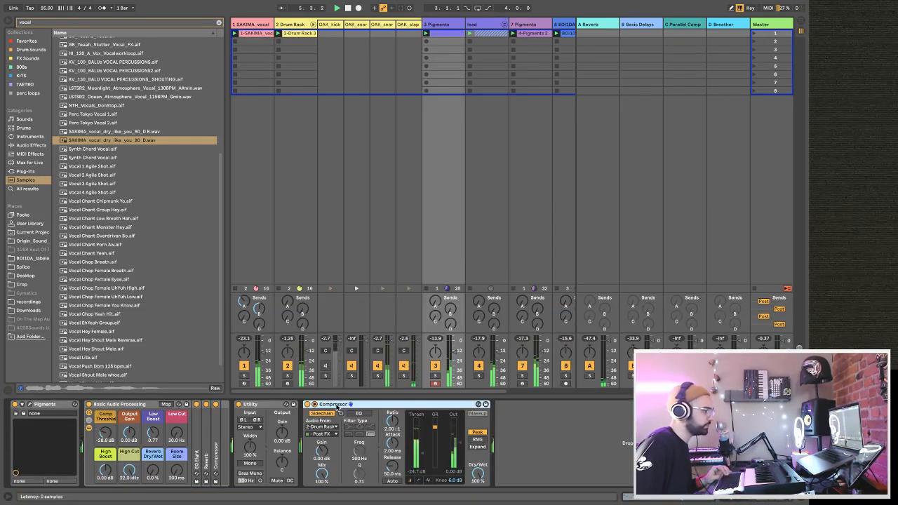
click(248, 25)
click(578, 424)
key(super+v)
Lower the vocal's Low Cut to 195 Hz and adjust the vocal track's volume.
drag(437, 432, 438, 449)
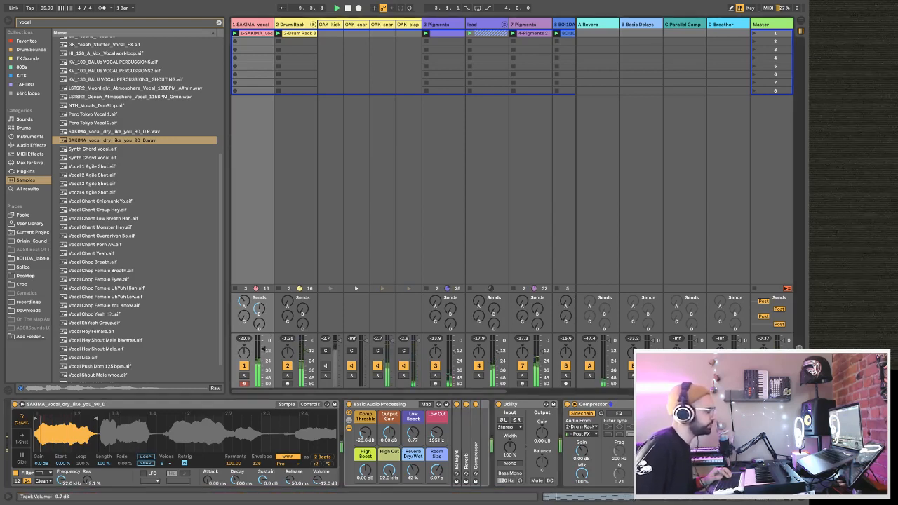
drag(264, 348, 263, 349)
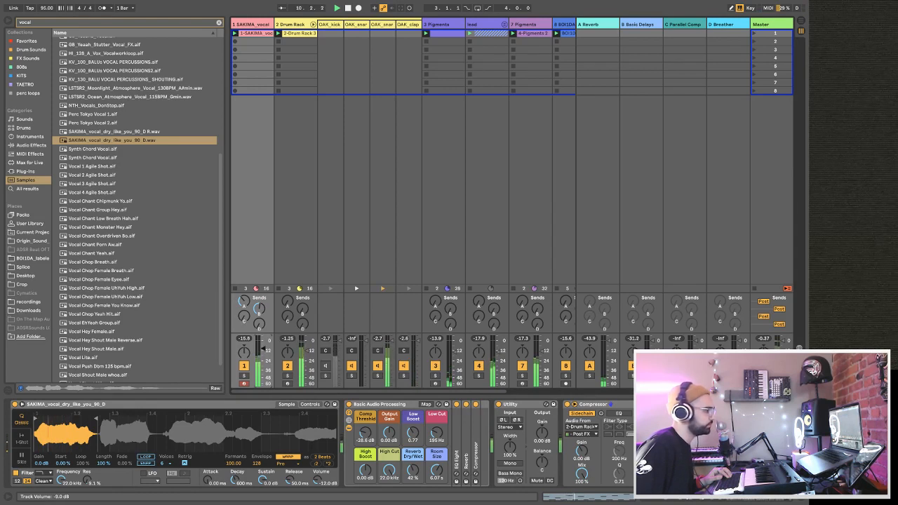
Add a Chorus effect to the vocal track and set its Dry/Wet to 38%.
click(31, 145)
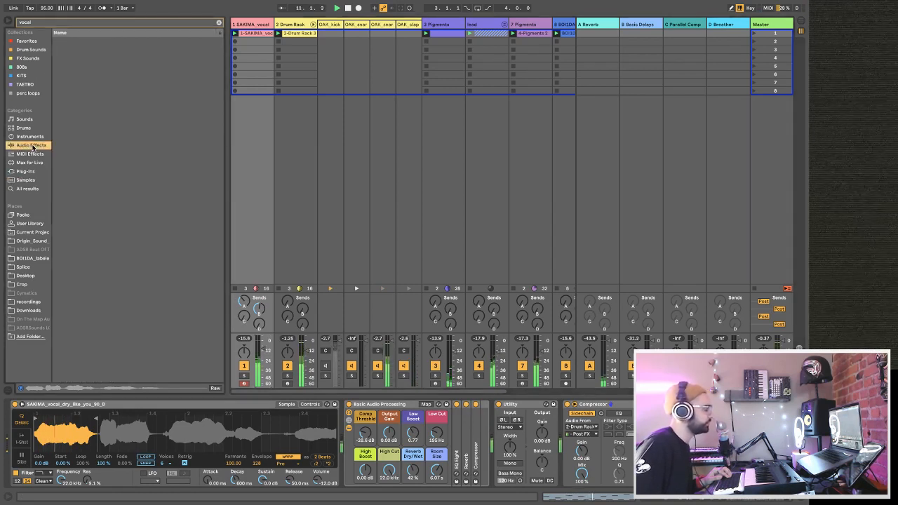
click(218, 22)
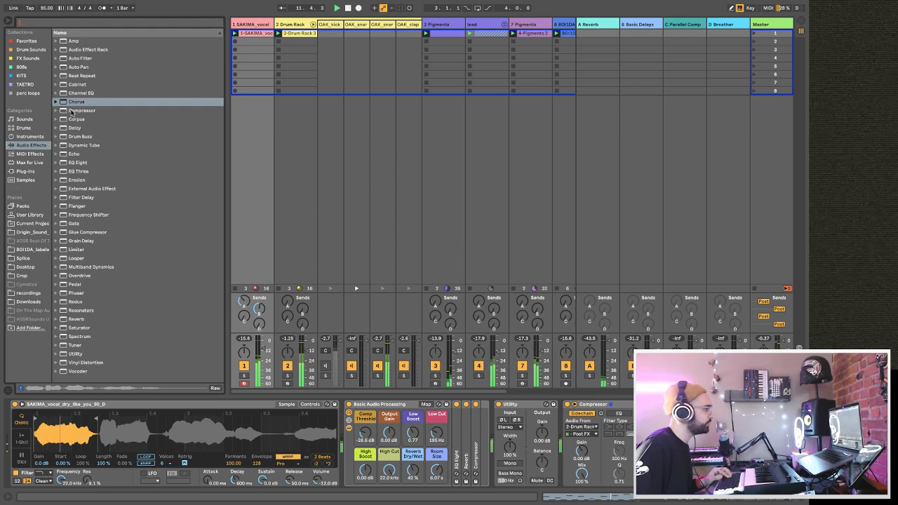
double_click(73, 103)
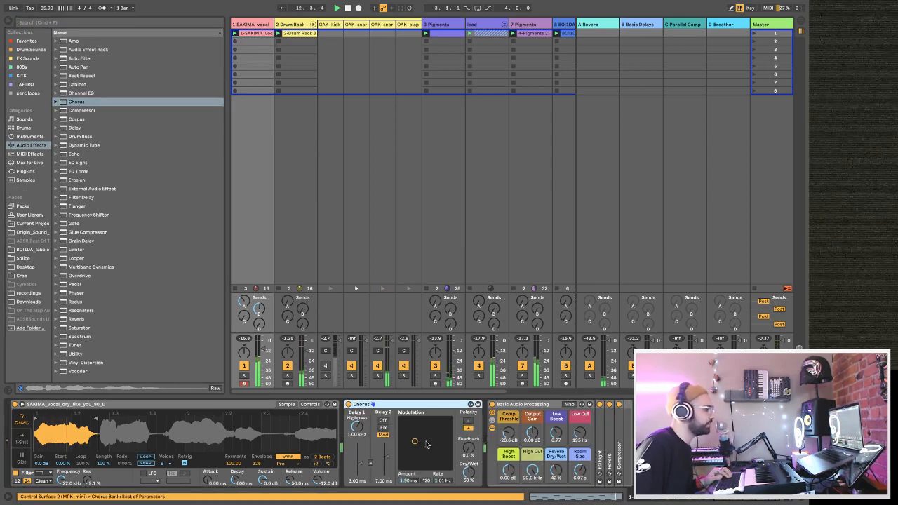
drag(470, 479, 470, 474)
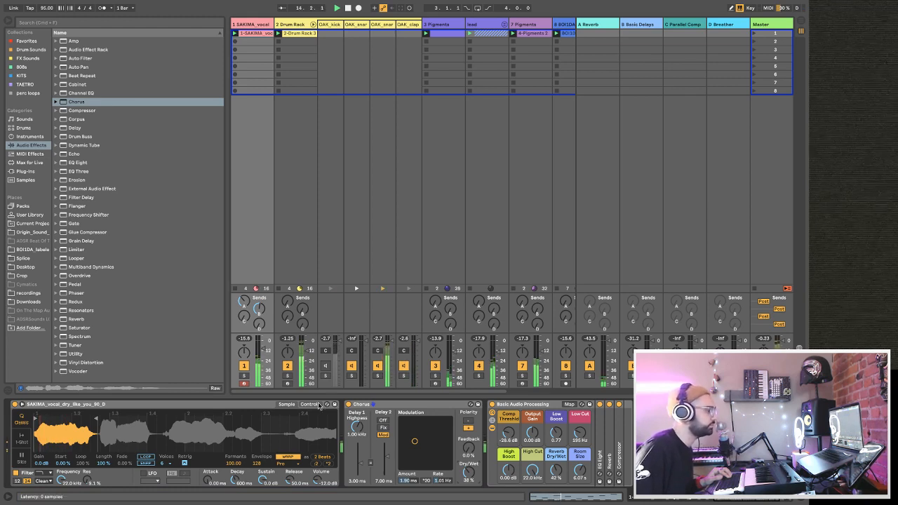
Reactivate the Drum Rack's kick chain, check the beat with the Drum Rack track briefly muted, and collapse its chains.
click(289, 366)
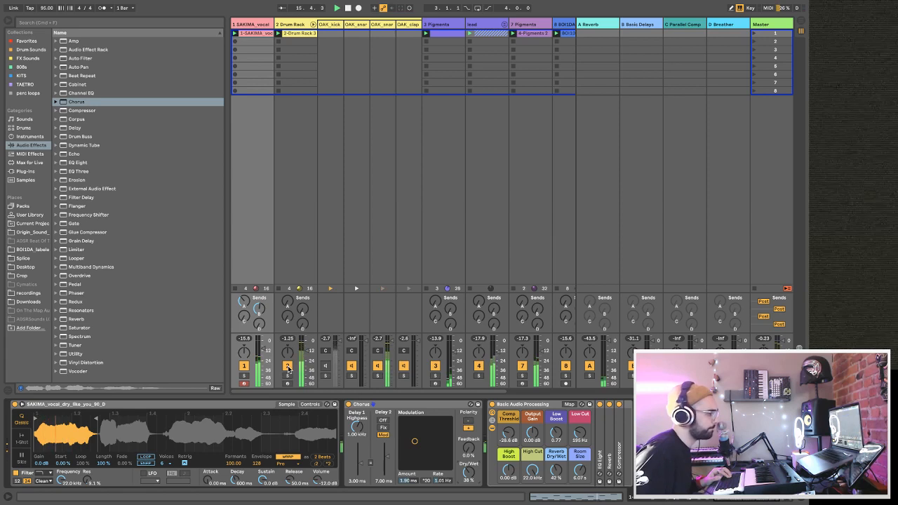
click(326, 367)
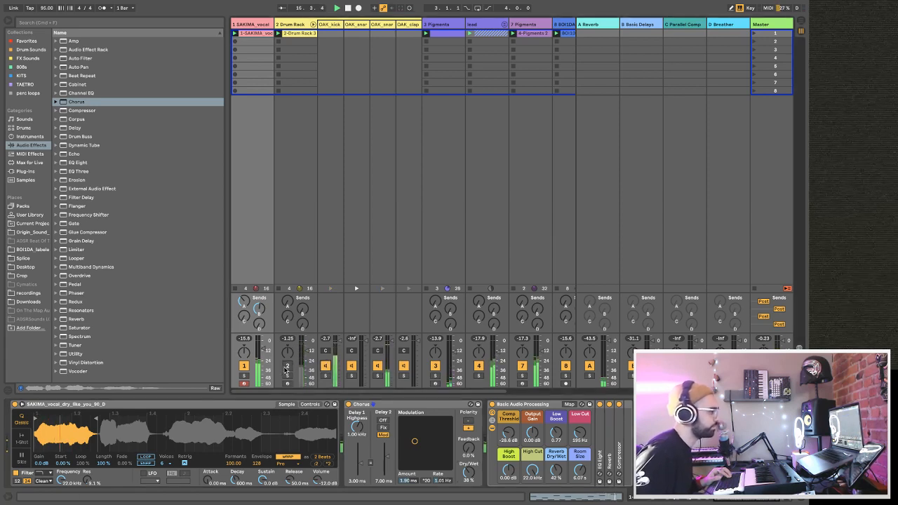
click(288, 366)
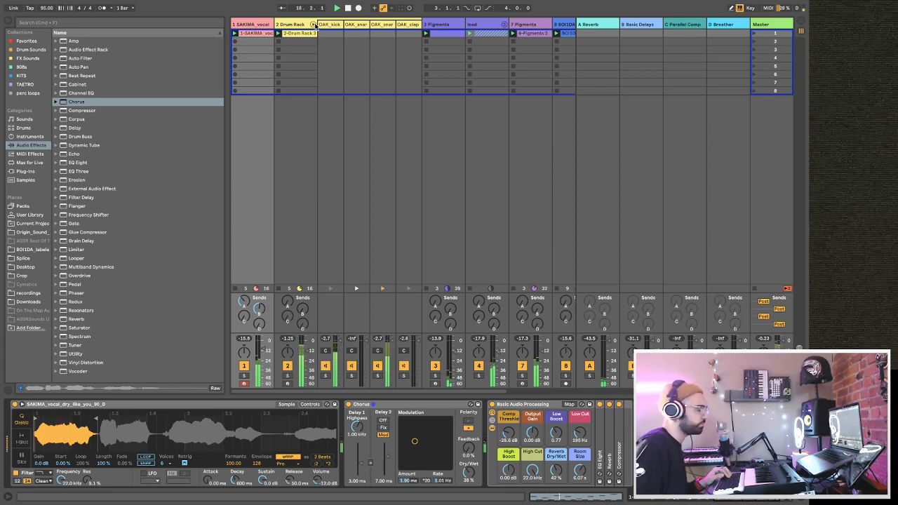
click(314, 25)
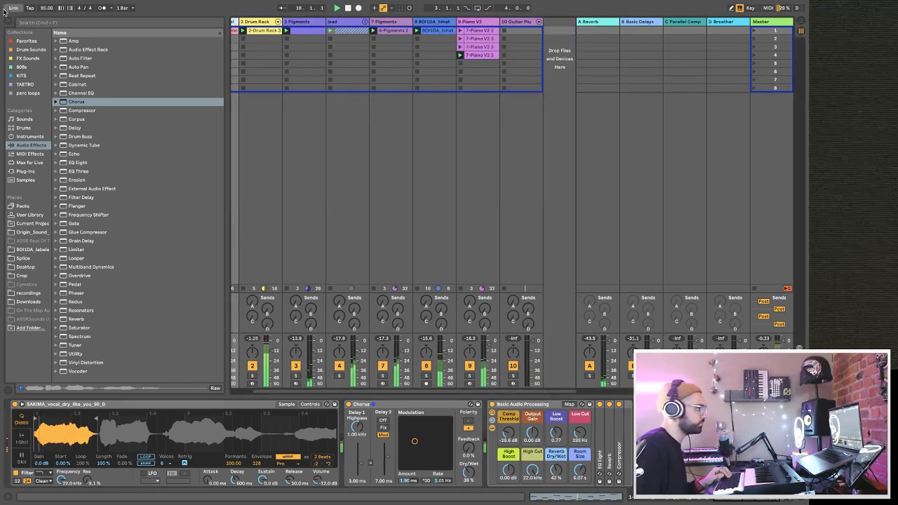
Hide the browser, unfold the lead group and solo the guitar track inside it.
click(4, 21)
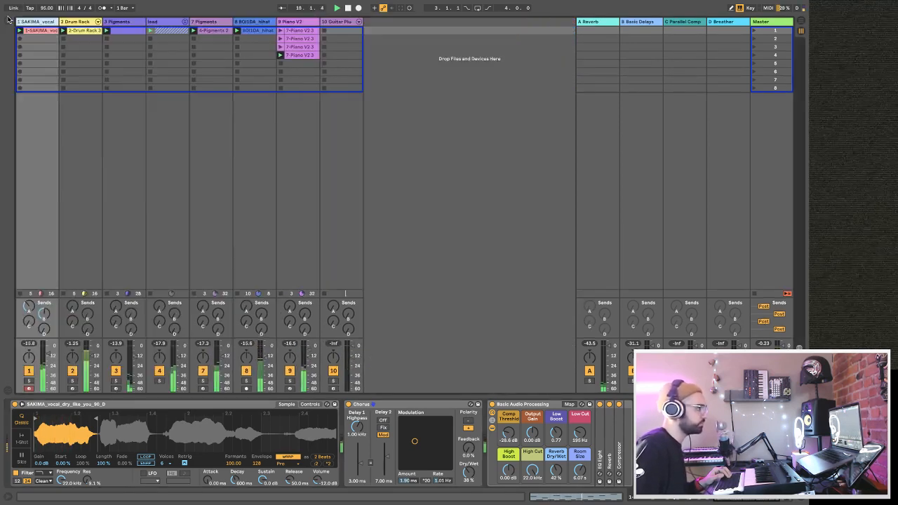
click(167, 26)
click(185, 21)
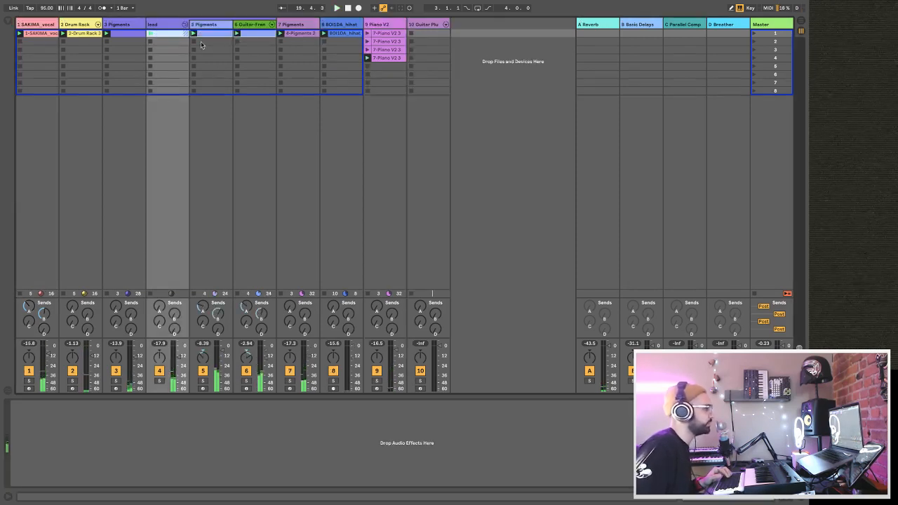
click(246, 381)
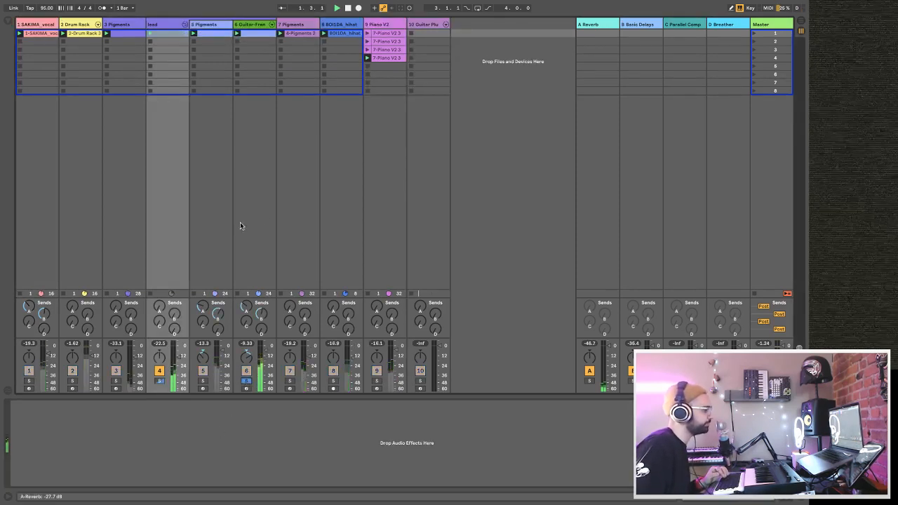
Open the guitar track's clip and delete the stray G3 note near the end of its loop.
click(241, 31)
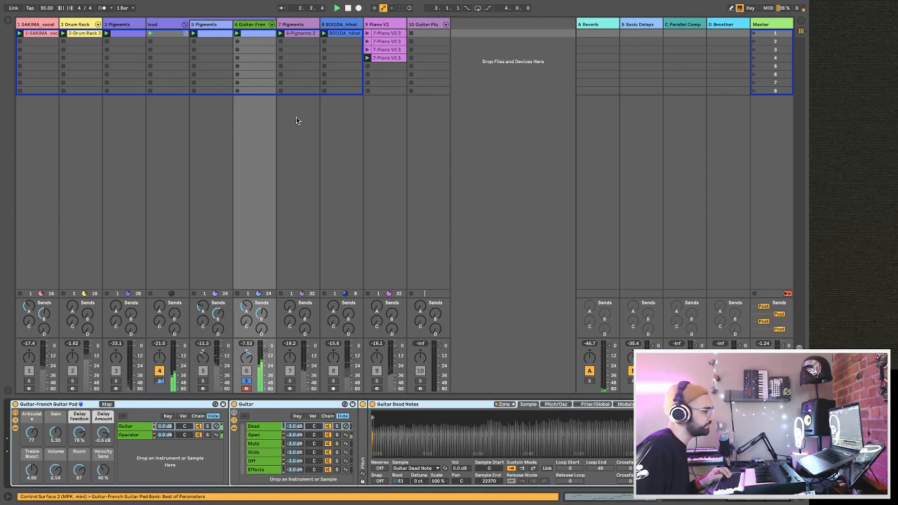
key(shift+Tab)
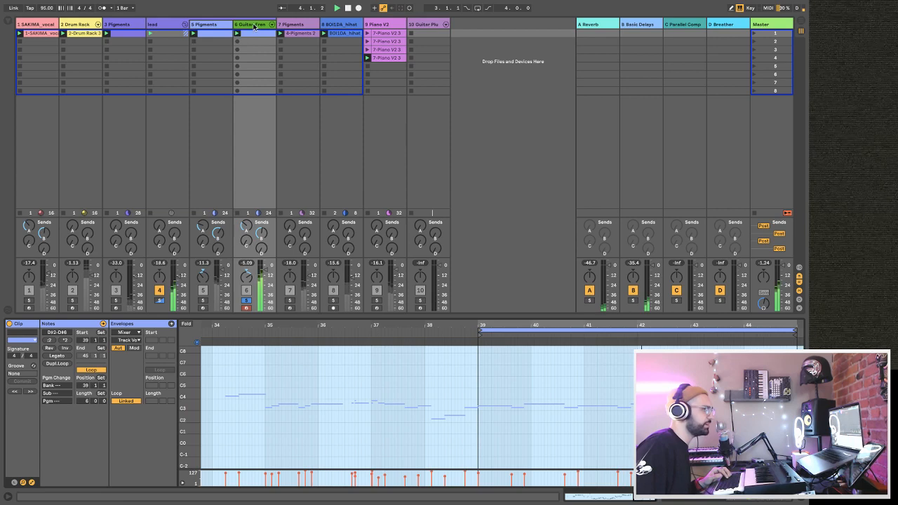
click(254, 26)
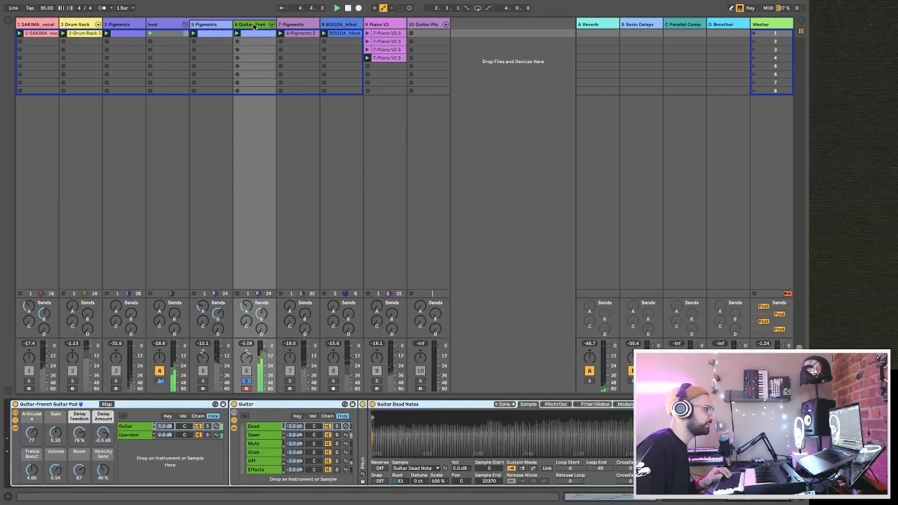
click(253, 31)
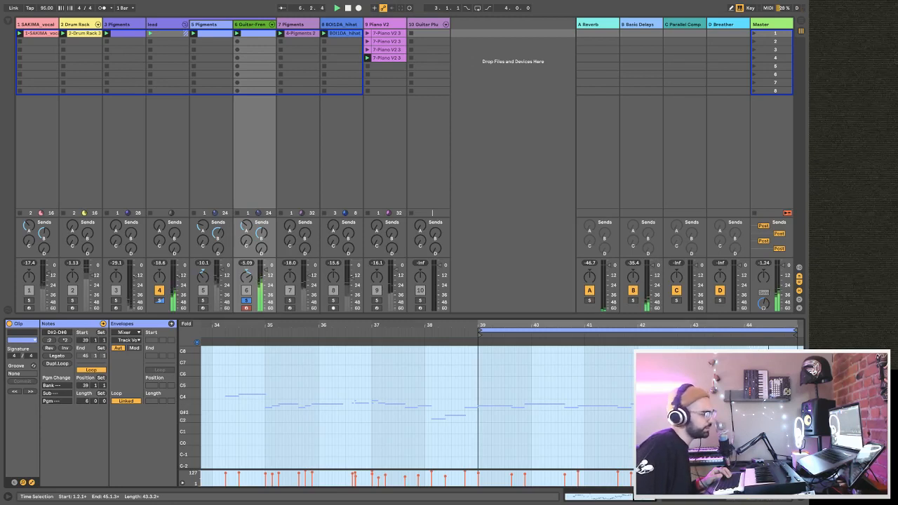
drag(781, 322, 666, 400)
click(663, 393)
click(662, 345)
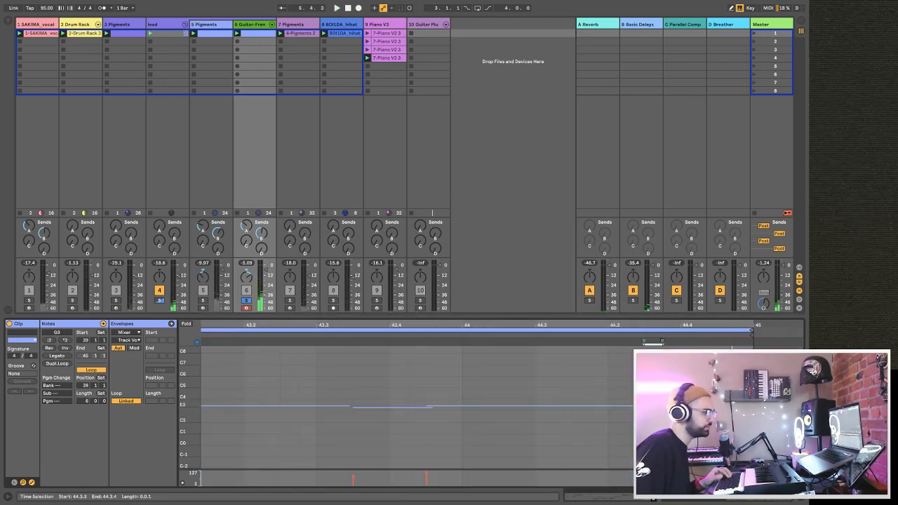
key(Delete)
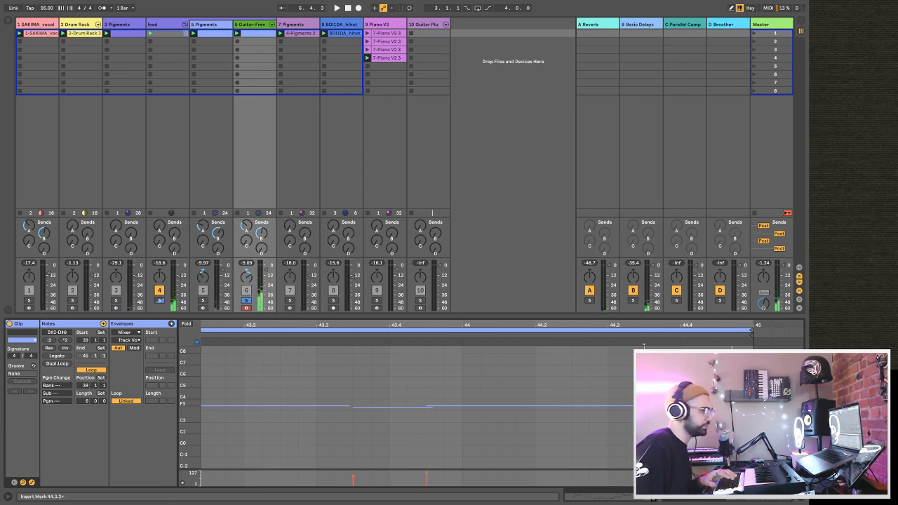
Apply Legato to all notes of the guitar clip and unsolo the guitar track.
key(space)
click(626, 381)
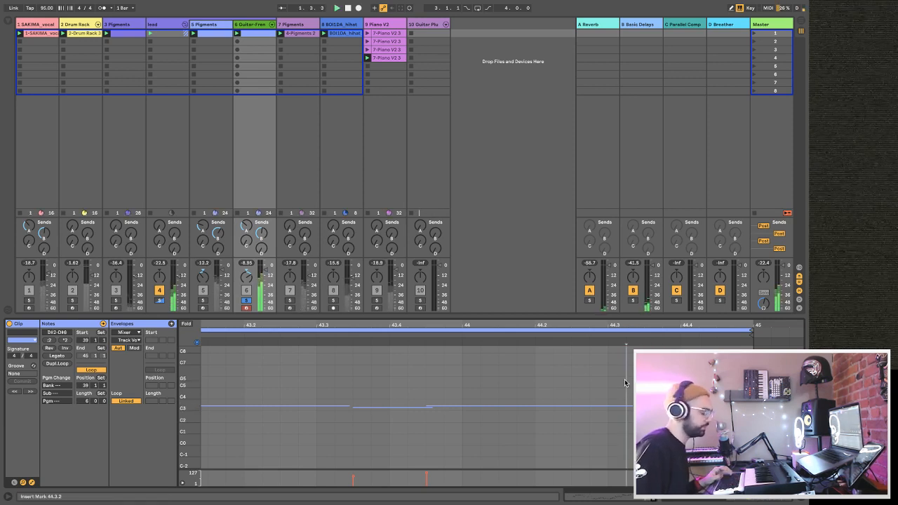
key(super+a)
click(65, 357)
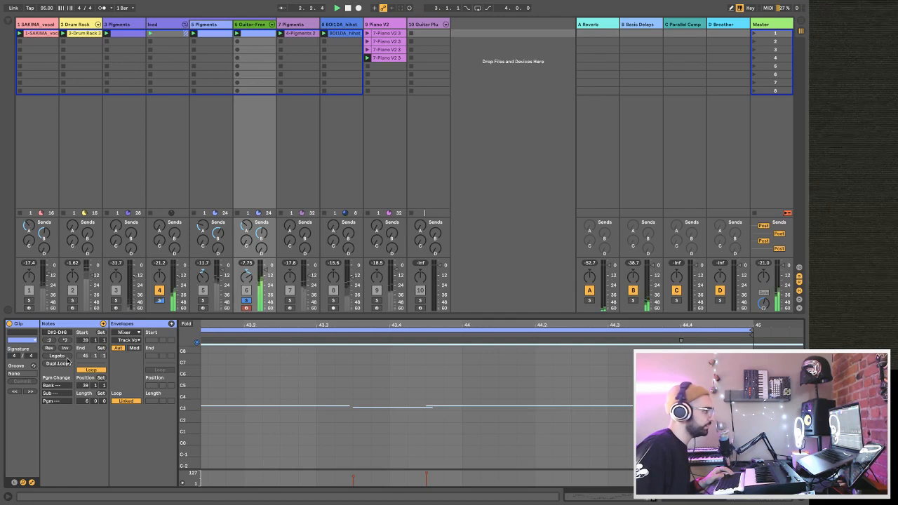
drag(316, 324, 315, 262)
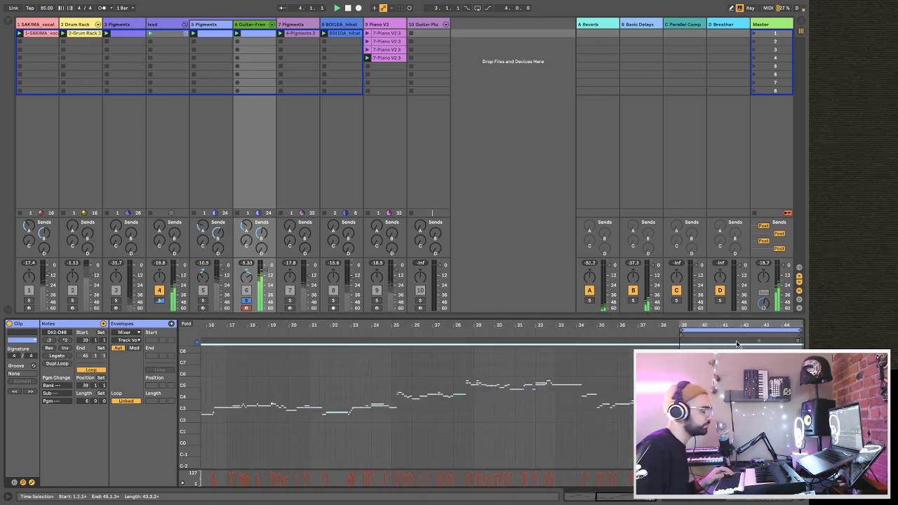
drag(532, 316, 535, 365)
click(239, 346)
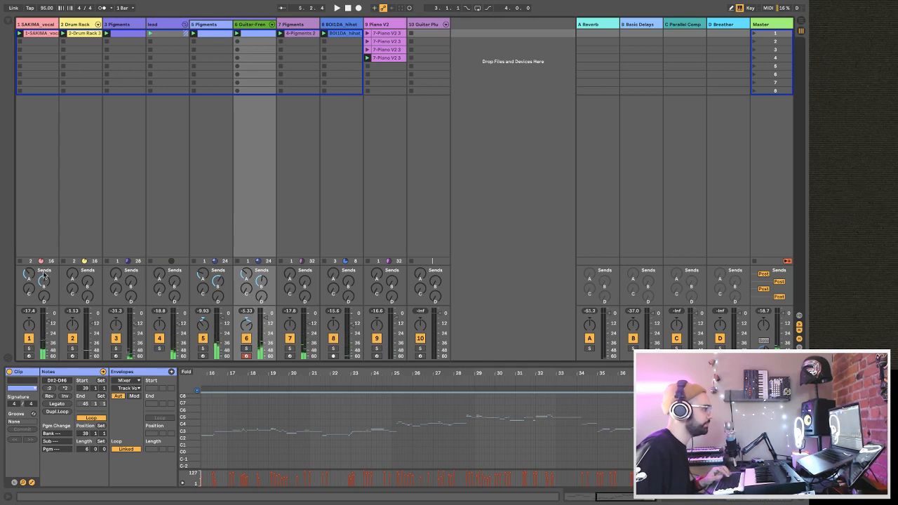
Stop the vocal clip and launch the 3 Pigments clip alongside the piano.
click(21, 261)
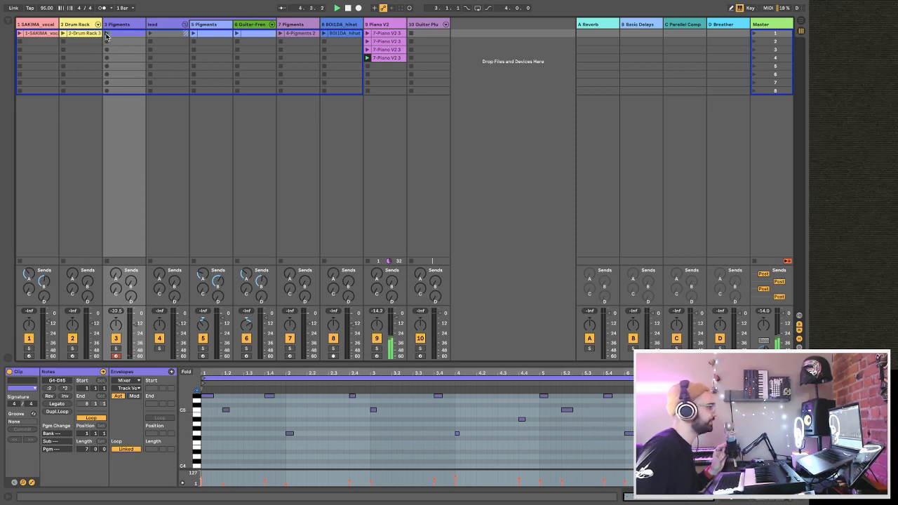
click(106, 35)
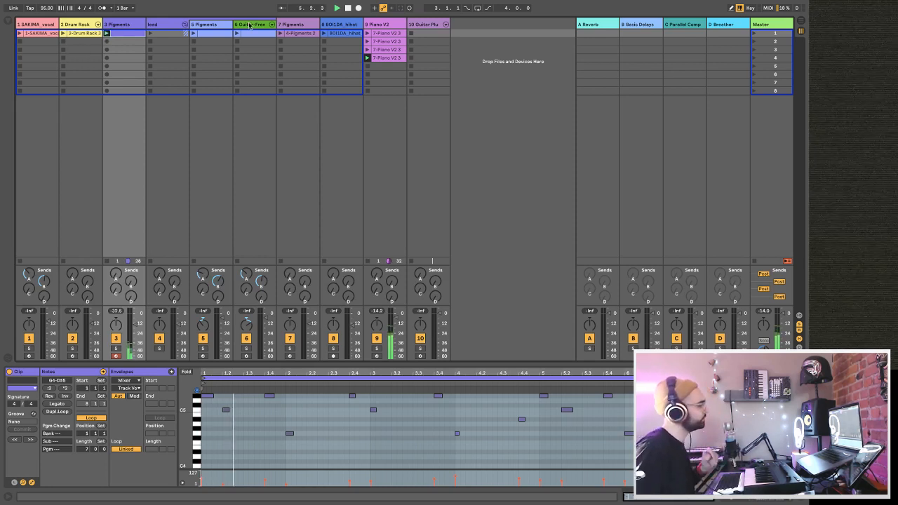
Delete the stray notes from the fourth Piano V2 clip and restart playback.
click(387, 59)
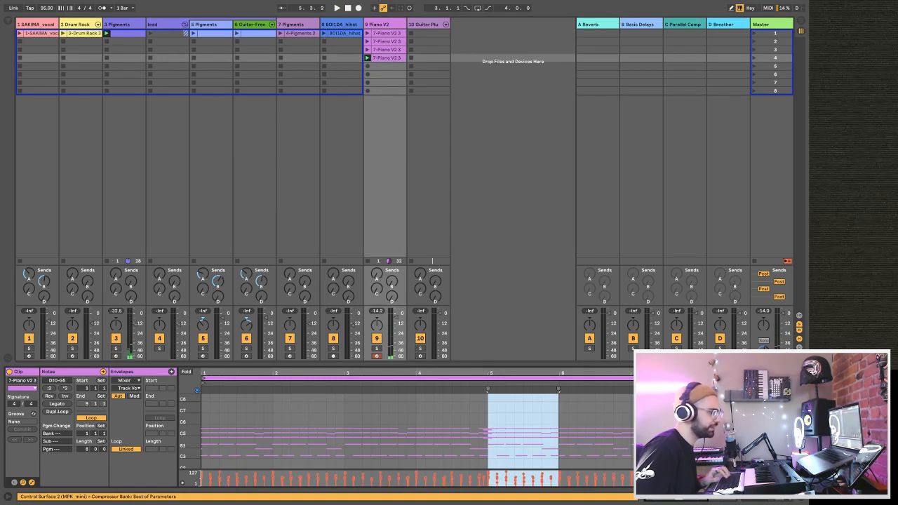
drag(762, 373, 766, 440)
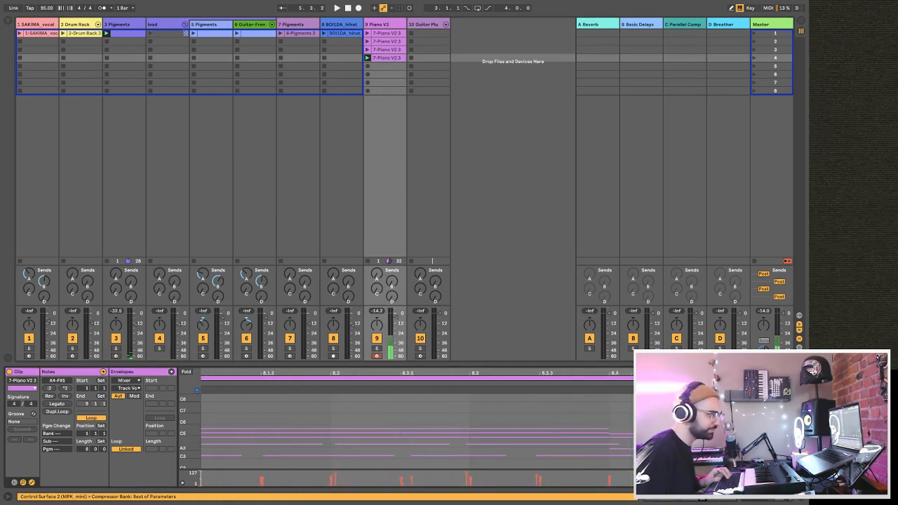
key(Delete)
key(space)
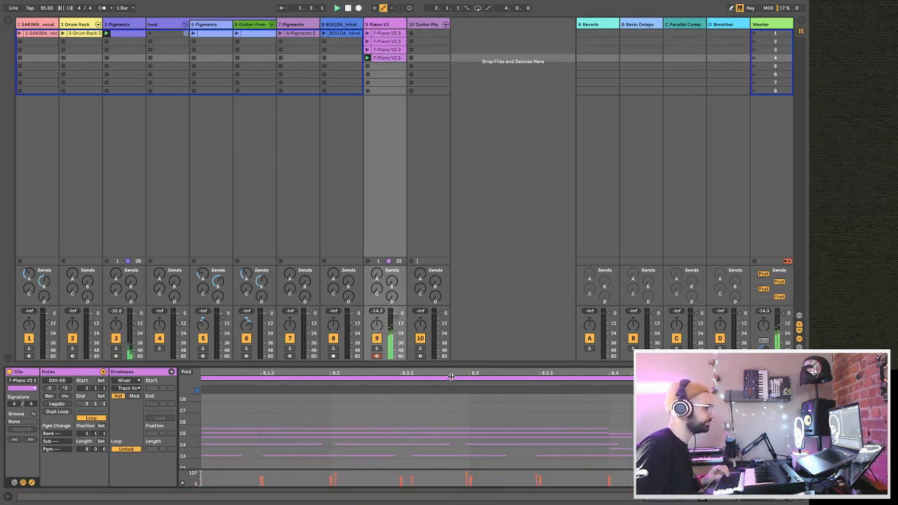
drag(447, 362, 447, 394)
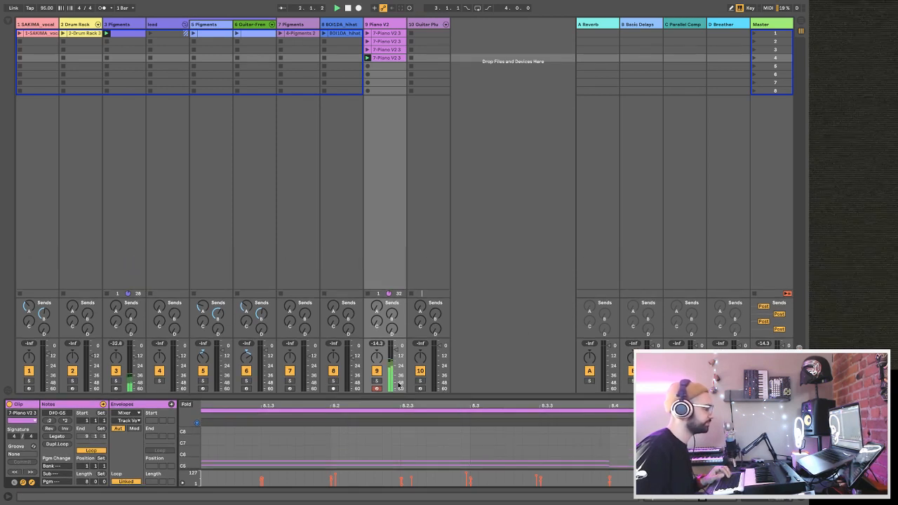
Solo the 3 Pigments track and reload its Psygnosist preset by switching to Lofi Piano and back.
click(115, 381)
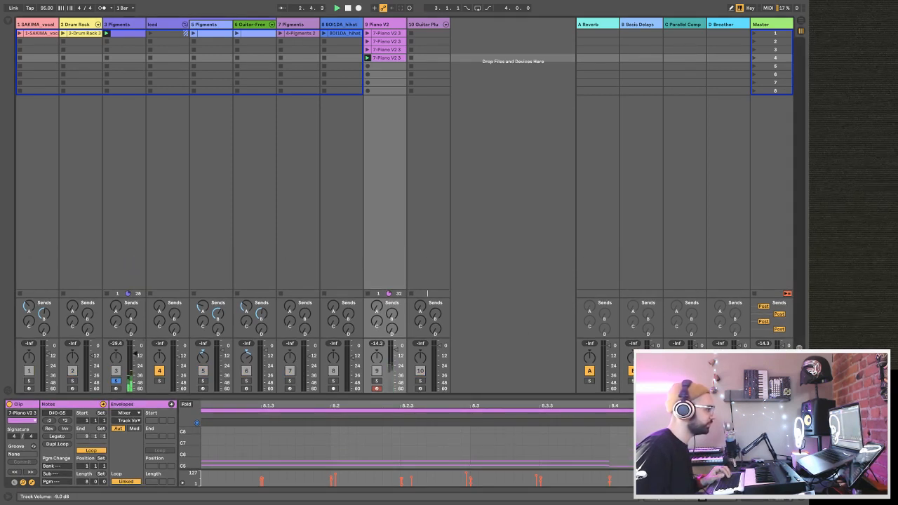
click(120, 24)
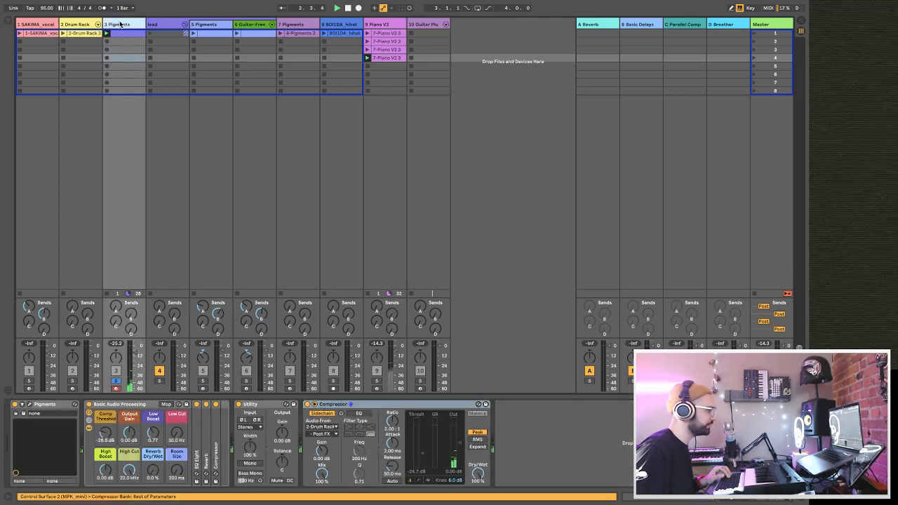
click(29, 406)
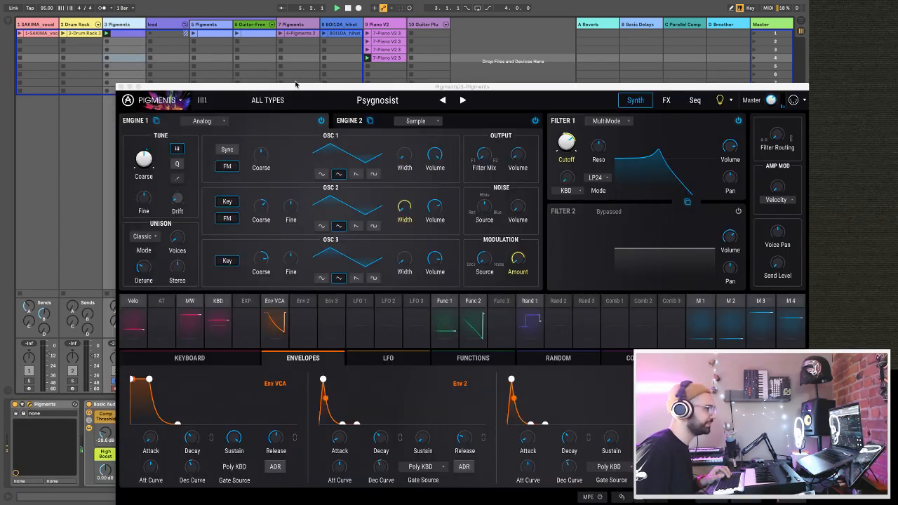
drag(295, 87, 325, 40)
click(471, 48)
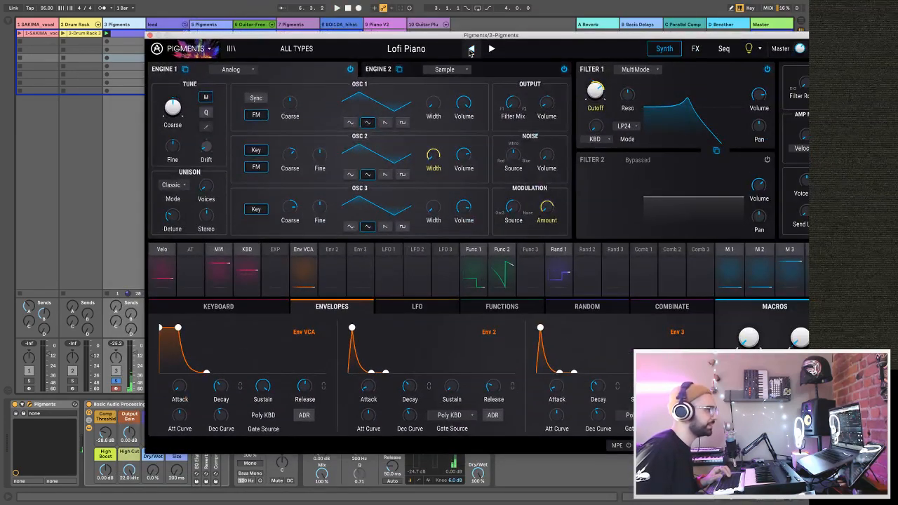
click(491, 48)
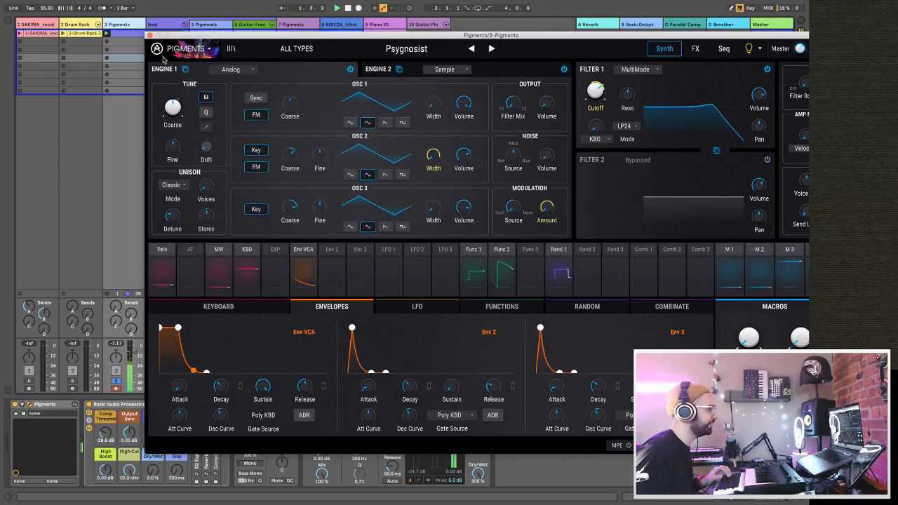
click(149, 35)
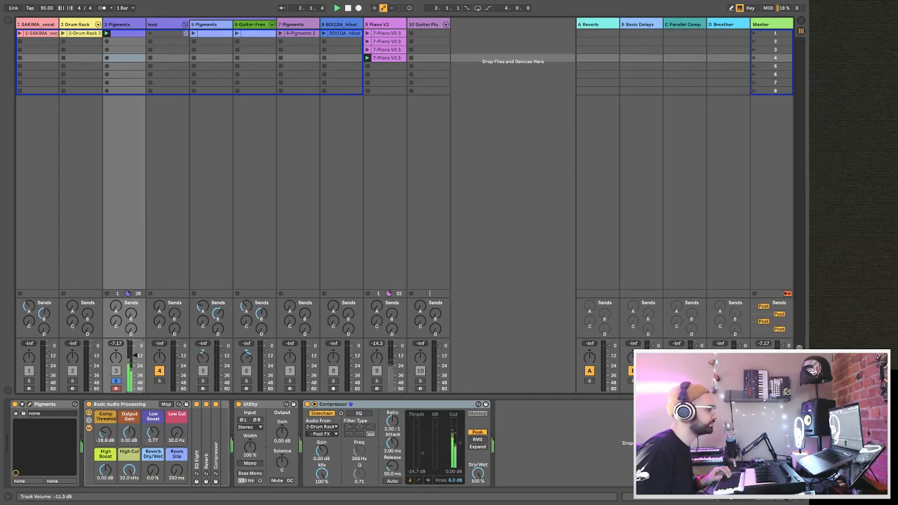
Unsolo the 3 Pigments track and fine-tune its volume against the piano.
click(116, 382)
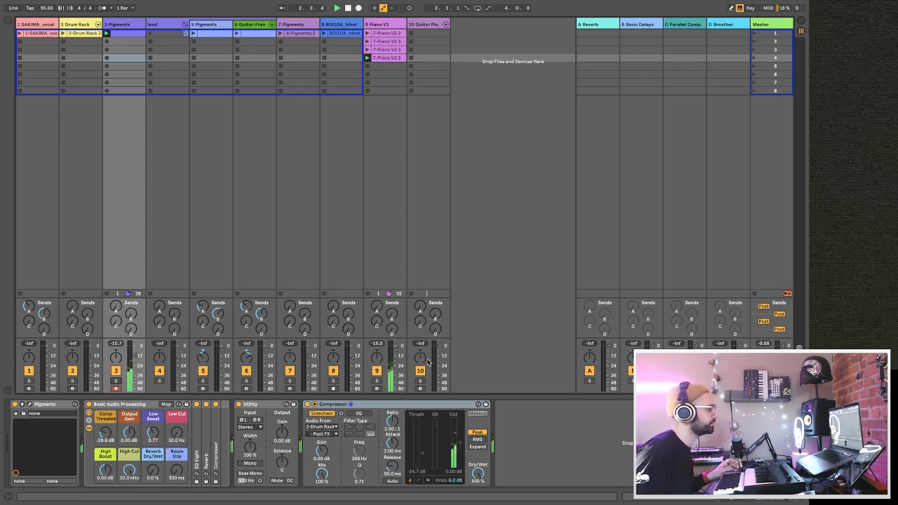
drag(138, 358, 138, 360)
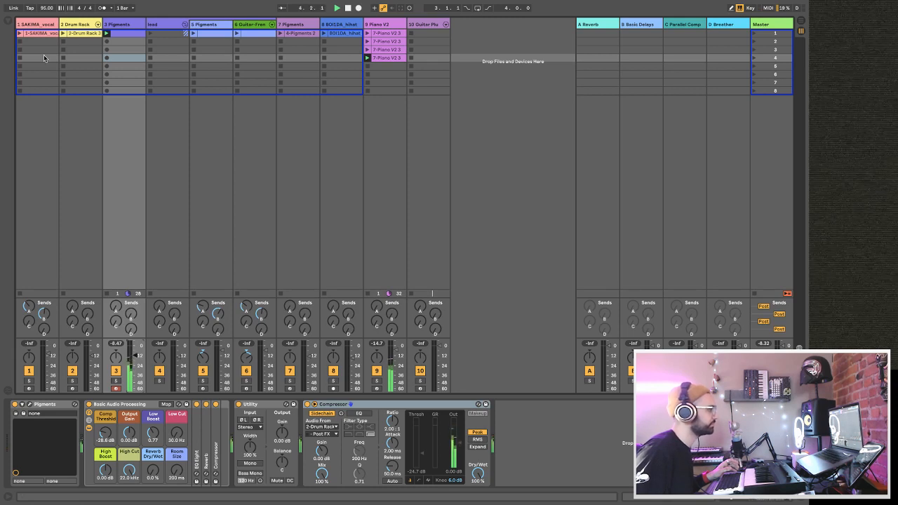
Launch the Drum Rack clip, and mute the Drum Rack track with its individual drum chains expanded.
click(63, 33)
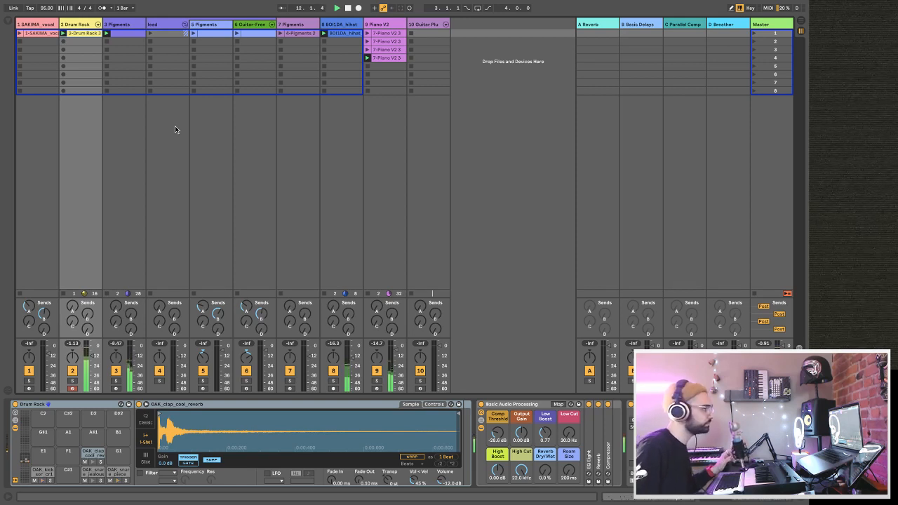
click(175, 125)
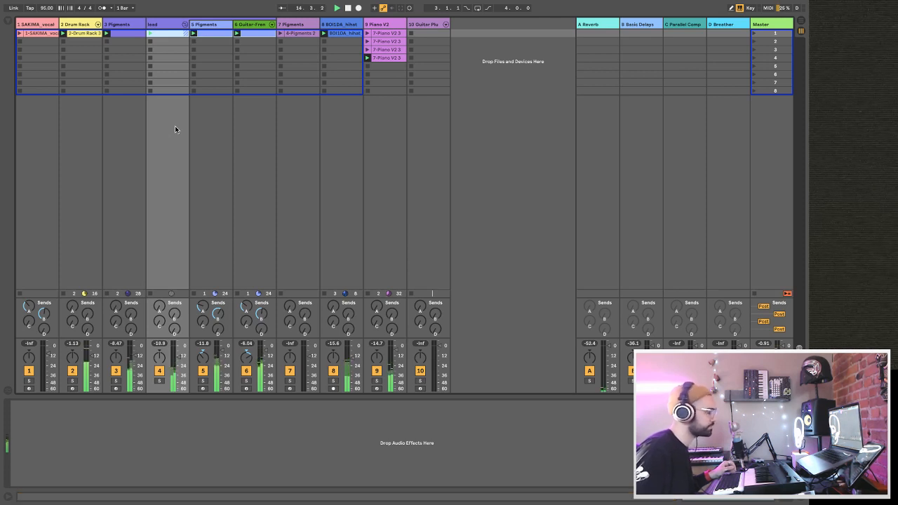
click(75, 372)
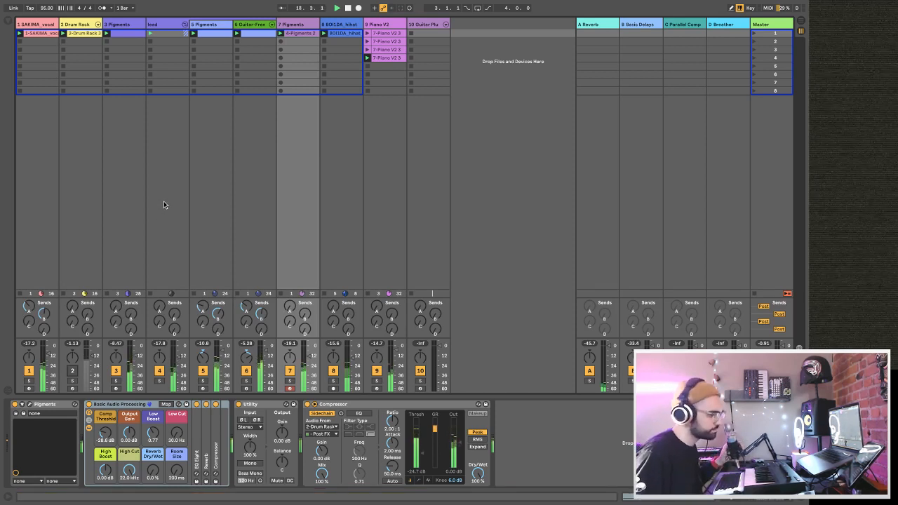
click(98, 25)
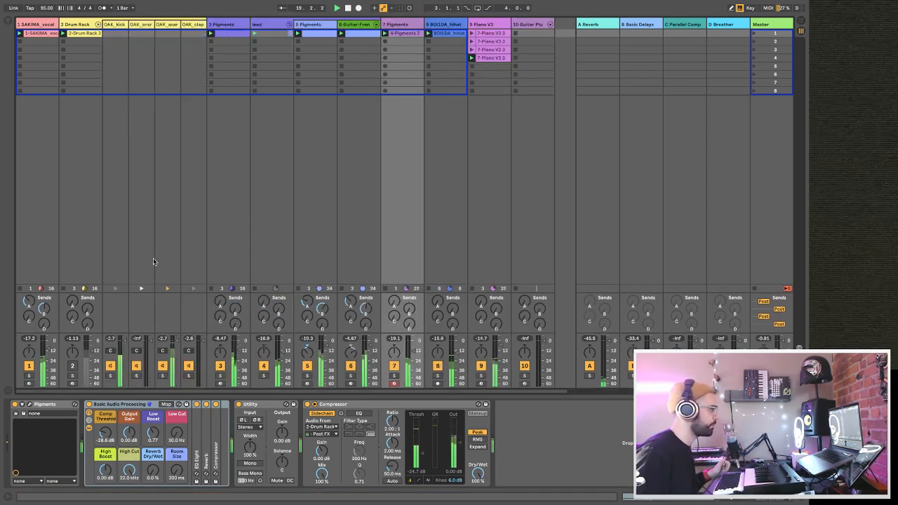
Audition the beat with the OAK_kick chain and the whole Drum Rack muted in turn, and reactivate both.
click(110, 367)
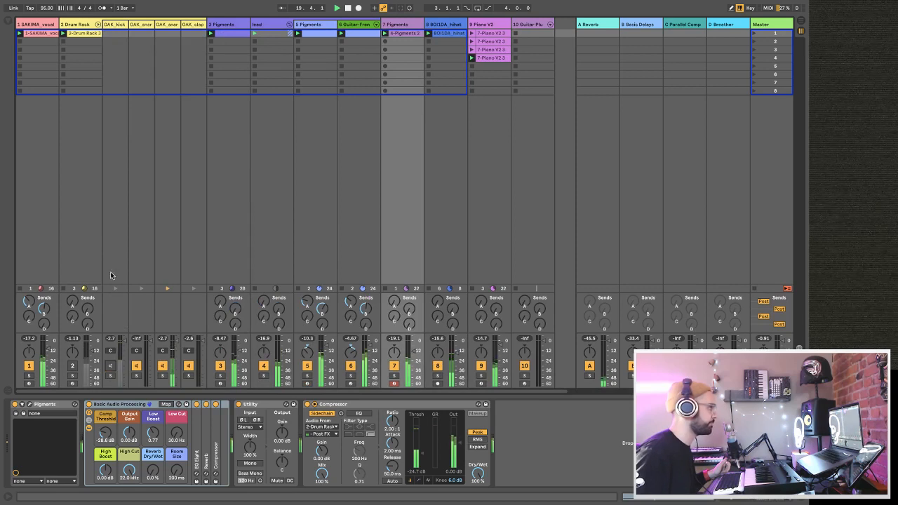
click(72, 366)
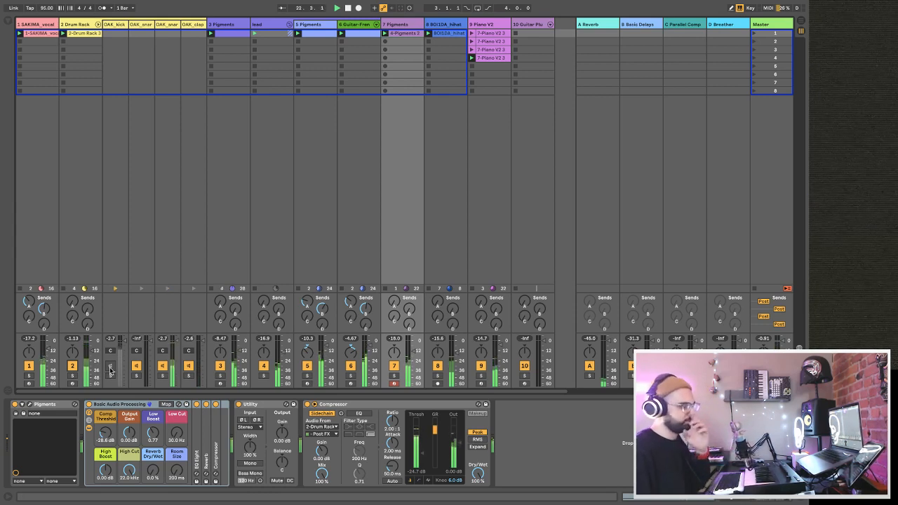
click(72, 366)
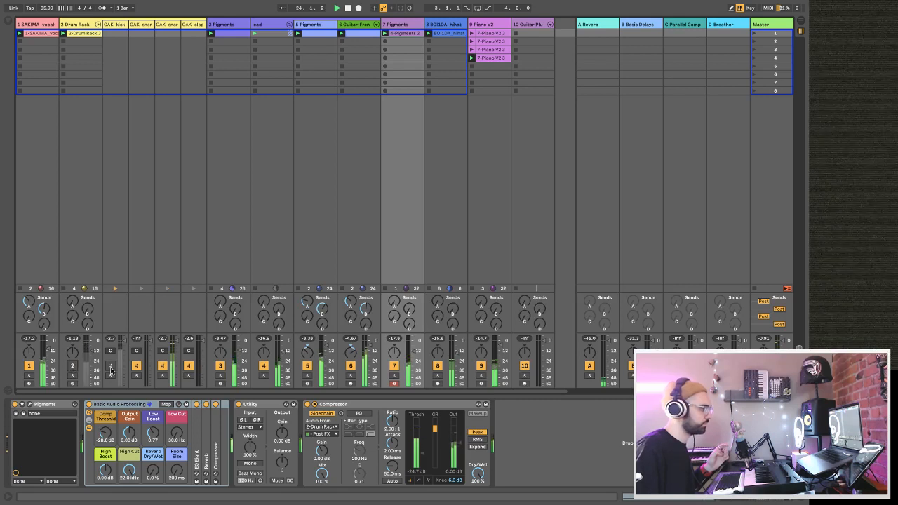
click(73, 367)
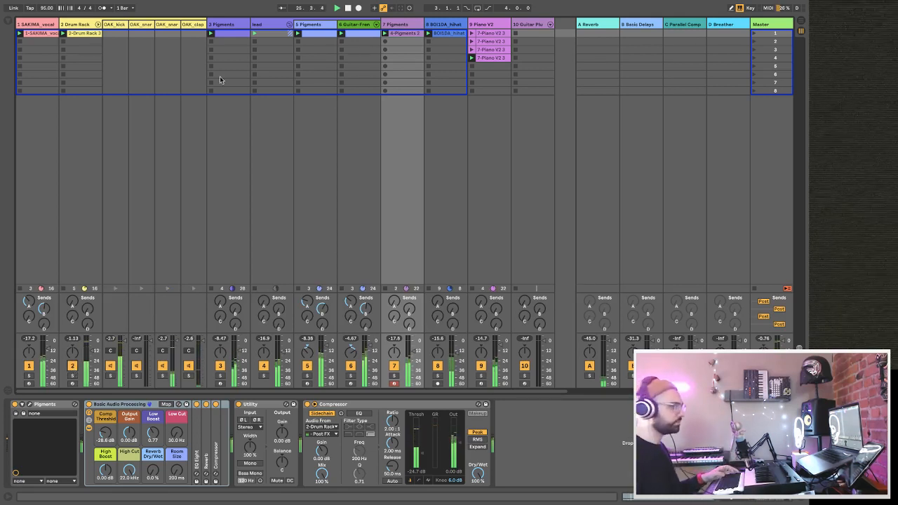
Save the Live set and collapse the Drum Rack's individual drum chains.
key(ctrl+s)
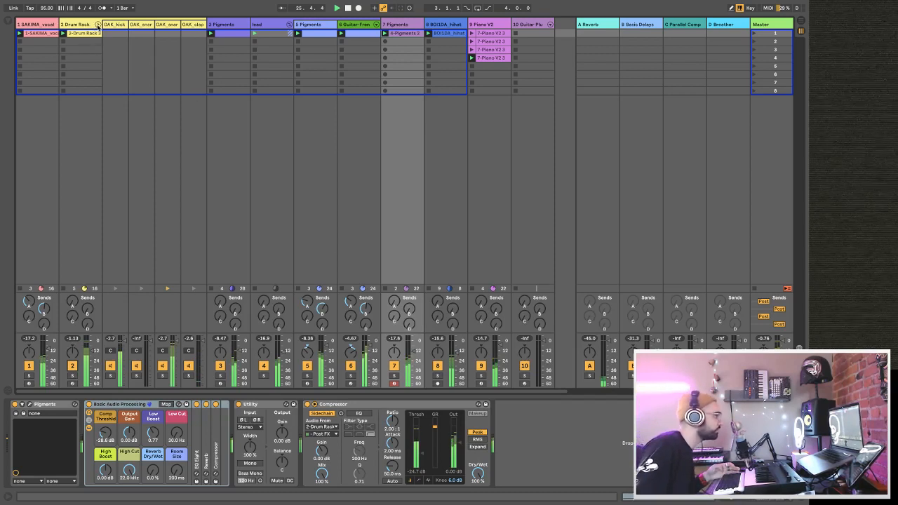
click(98, 25)
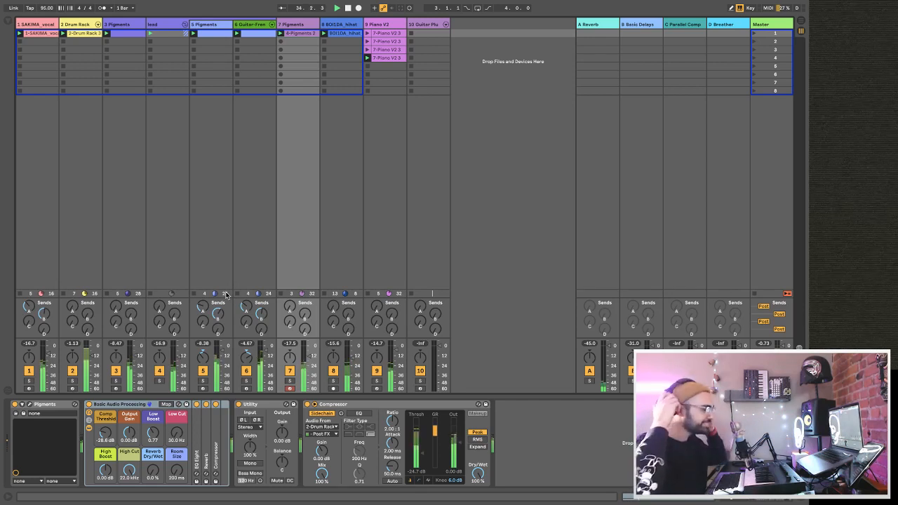
Load beat sketches master.adg from the User Library onto the Master track and play the beat with the J37 window closed.
click(778, 26)
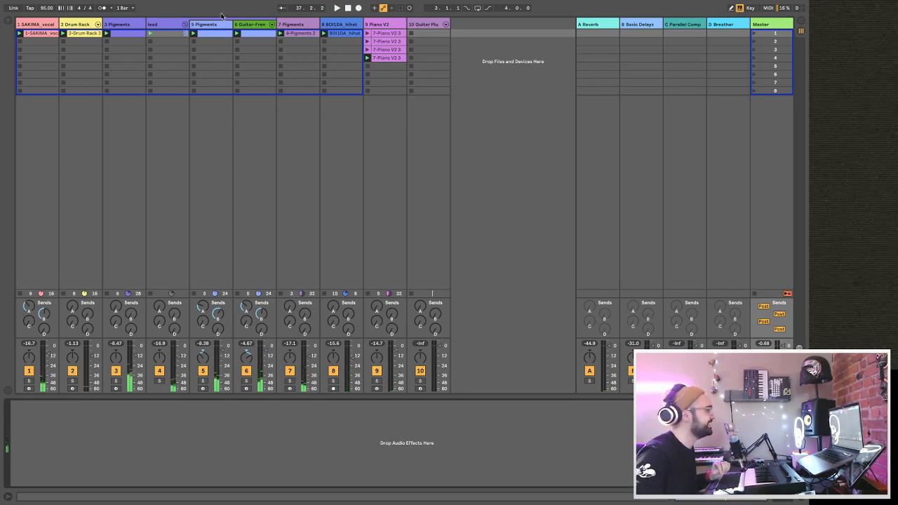
click(12, 27)
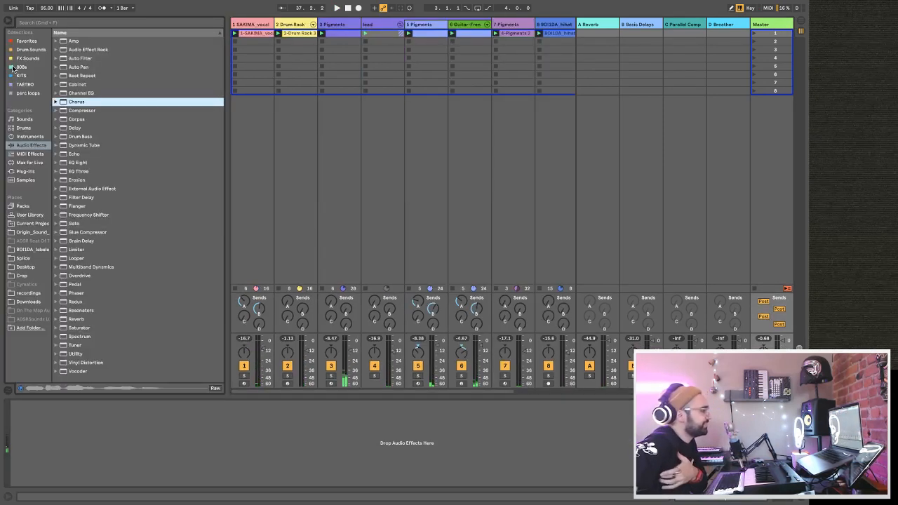
click(42, 213)
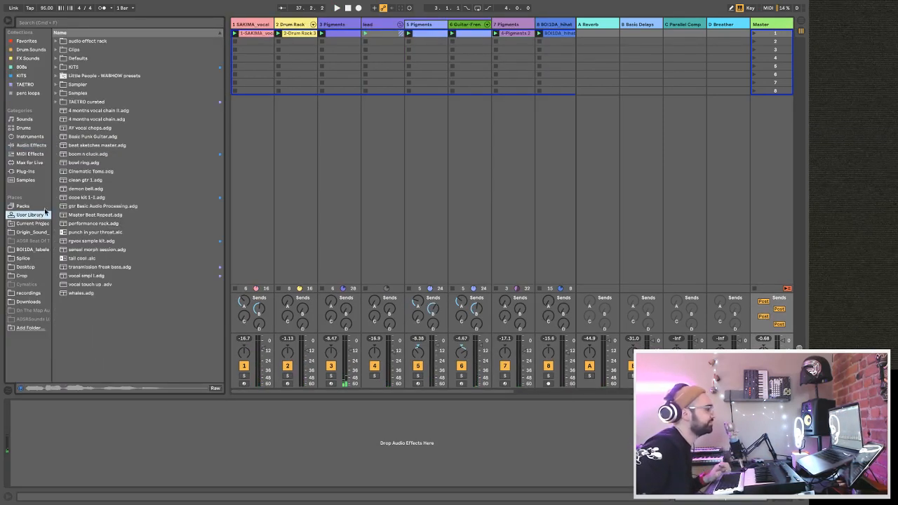
click(90, 147)
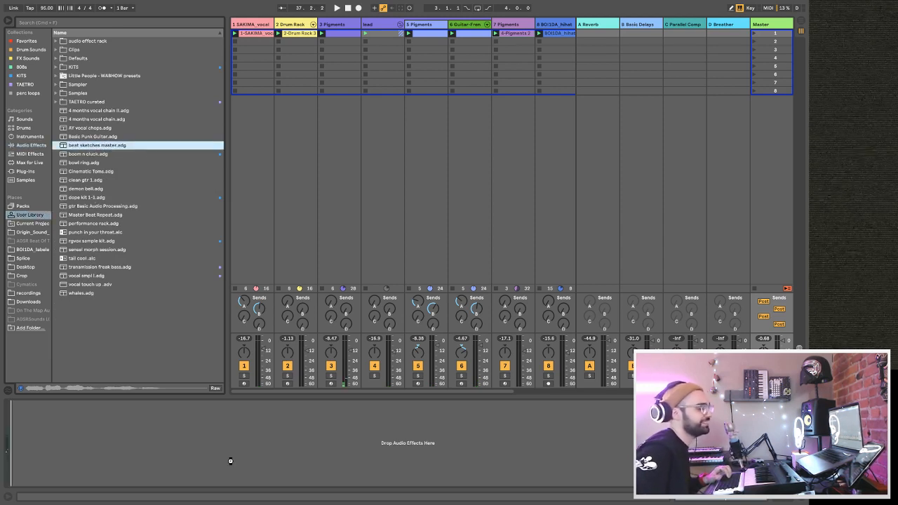
key(space)
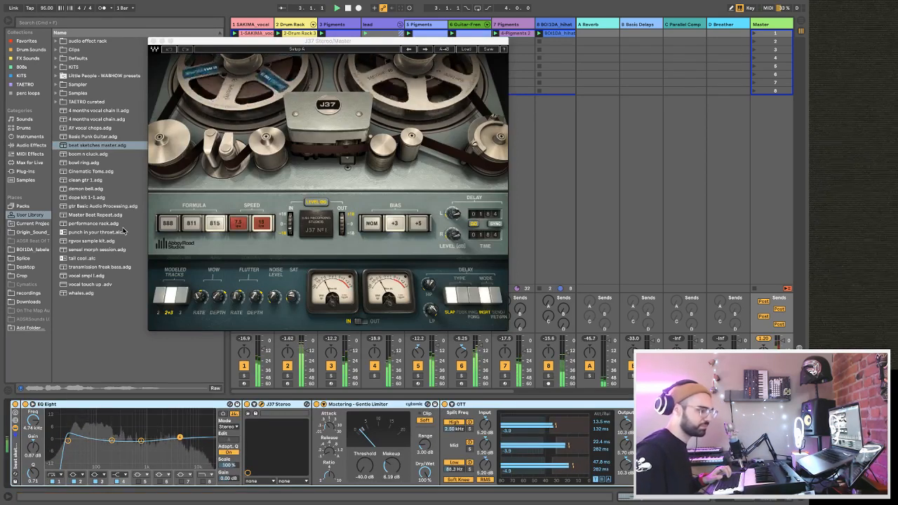
click(153, 42)
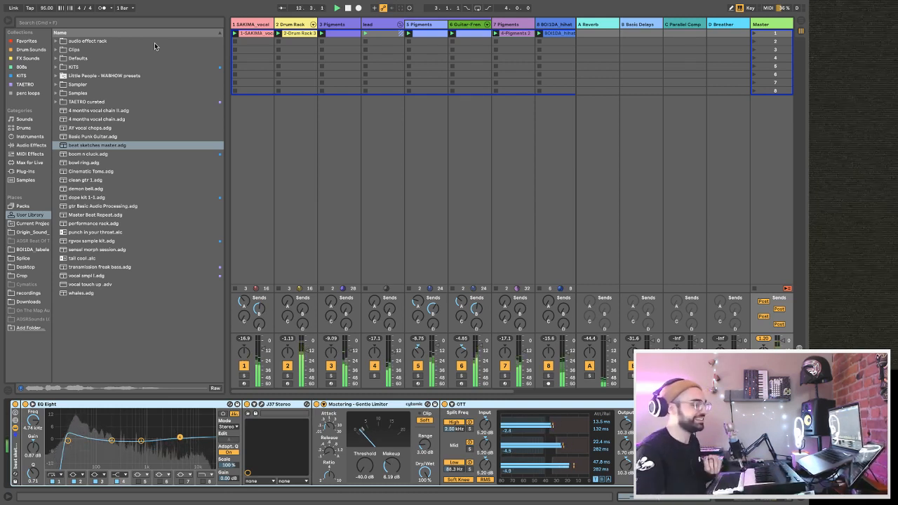
Collapse the lead group to hide its tracks and restart playback from the beginning.
key(space)
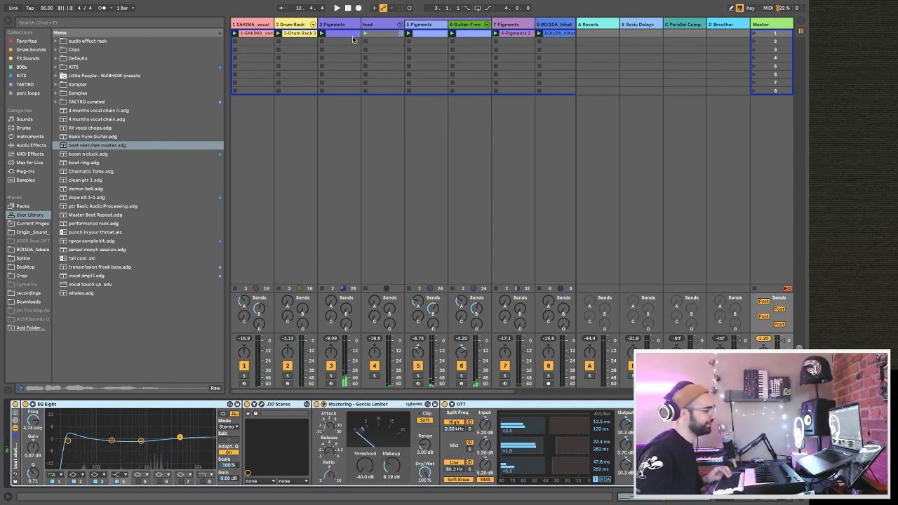
click(400, 24)
click(400, 24)
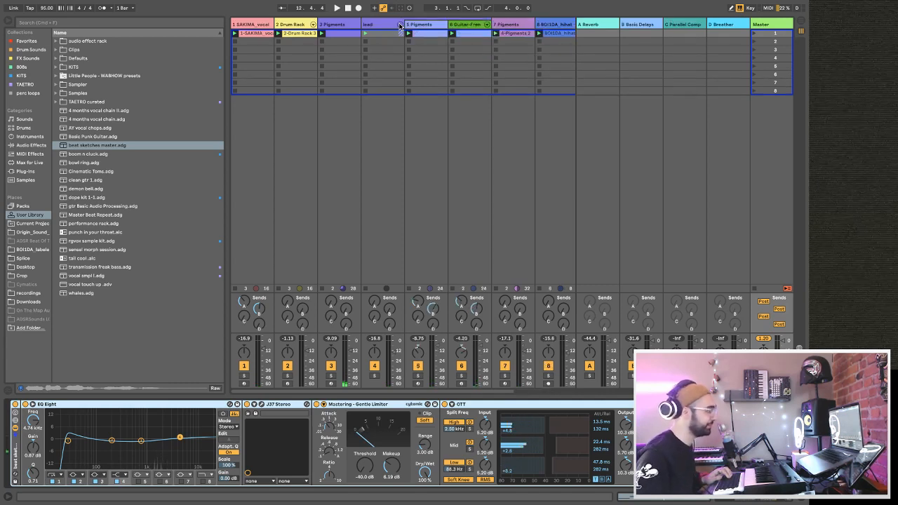
click(400, 24)
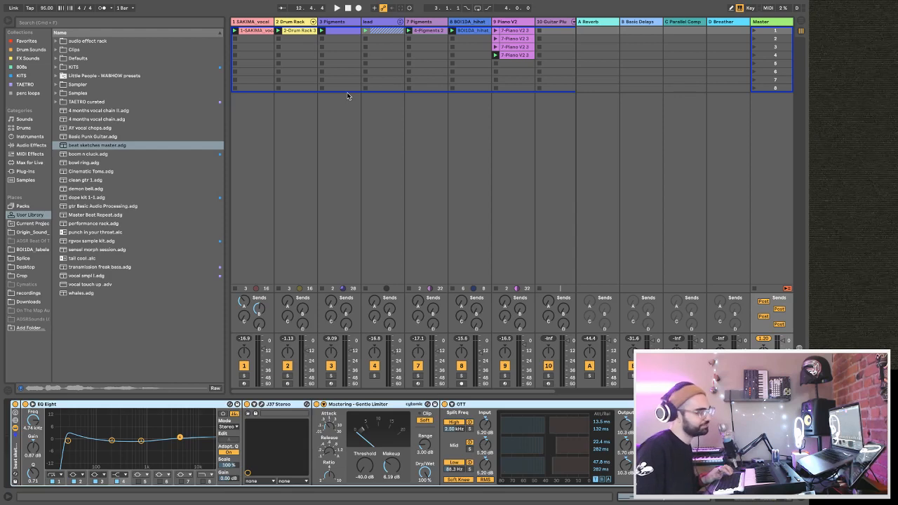
key(space)
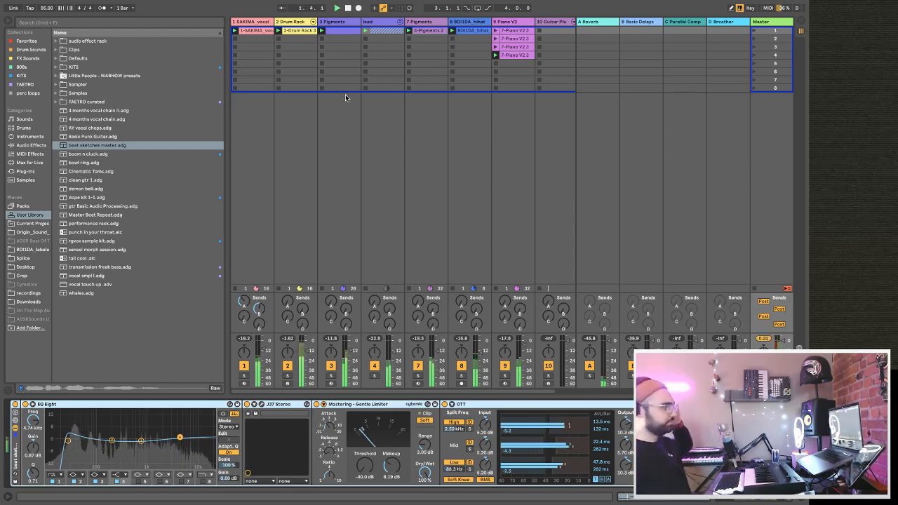
Hide the browser, stop all clips except the drums and piano, and delete the empty Guitar Plucker track.
scroll(533, 41, right, 1)
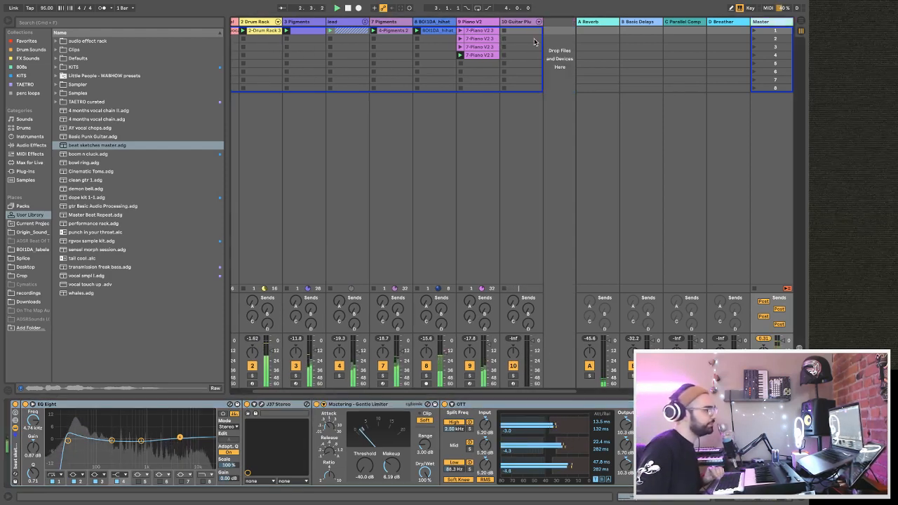
click(533, 41)
scroll(514, 63, left, 1)
scroll(514, 63, right, 1)
click(8, 21)
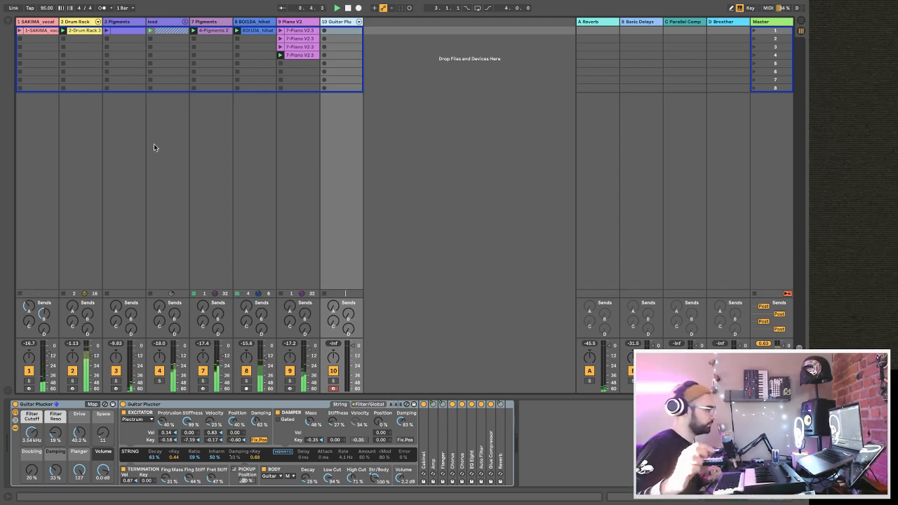
click(149, 294)
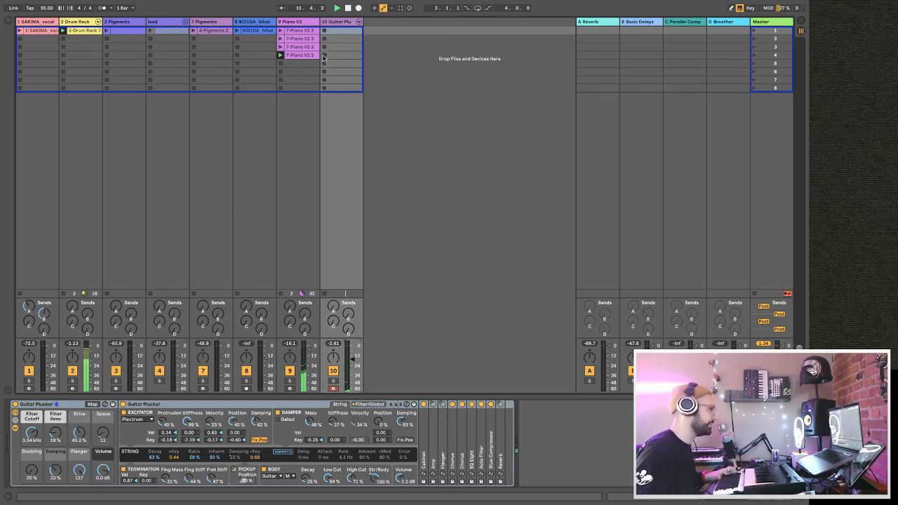
key(Delete)
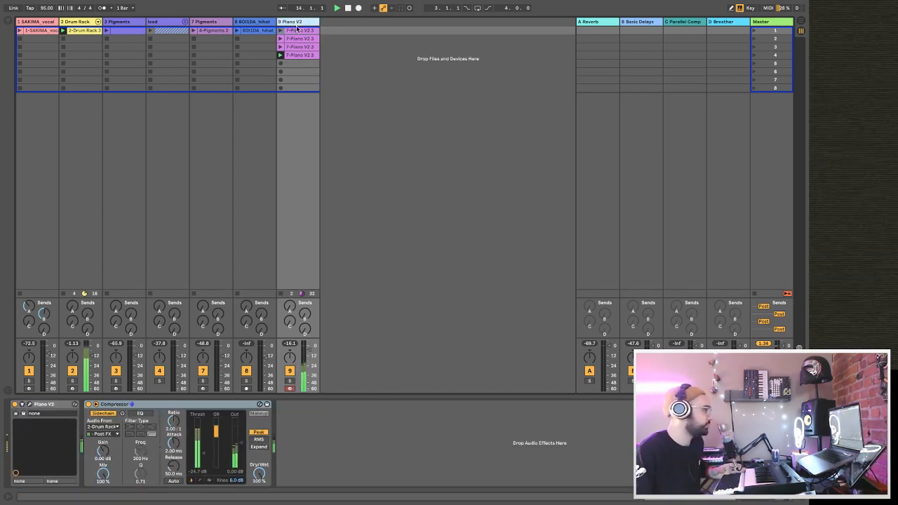
Expand the lead group, and replace the drum groove with the second Piano V2 clip and the 3 Pigments clip.
click(185, 21)
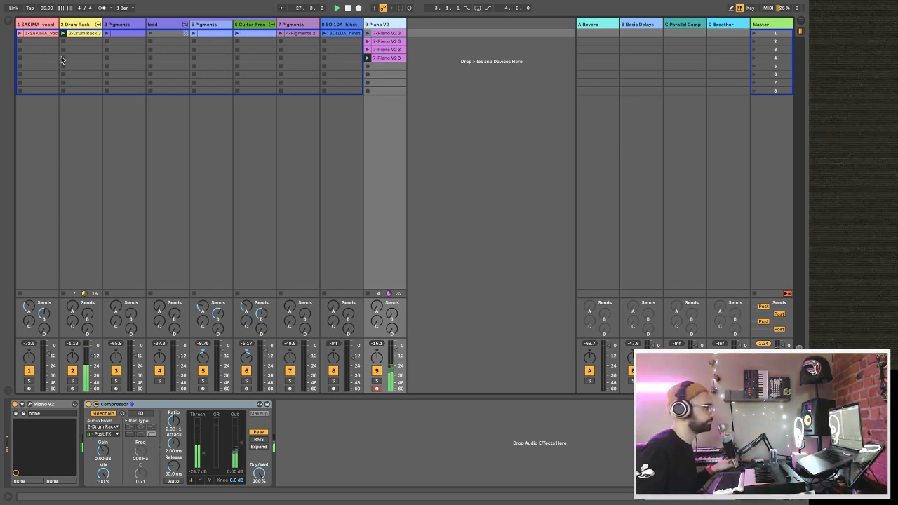
click(368, 42)
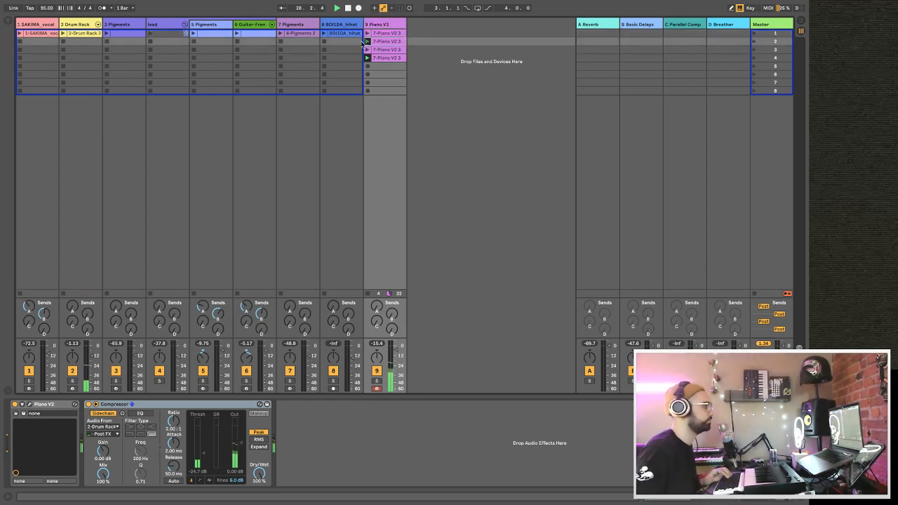
click(106, 37)
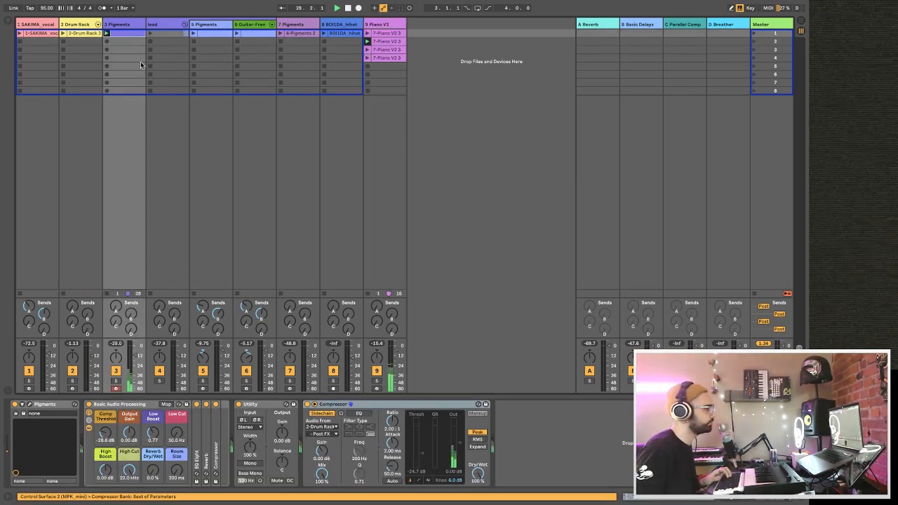
Launch the track 6 guitar clip and show the second Piano V2 clip's notes in an enlarged clip view.
click(397, 42)
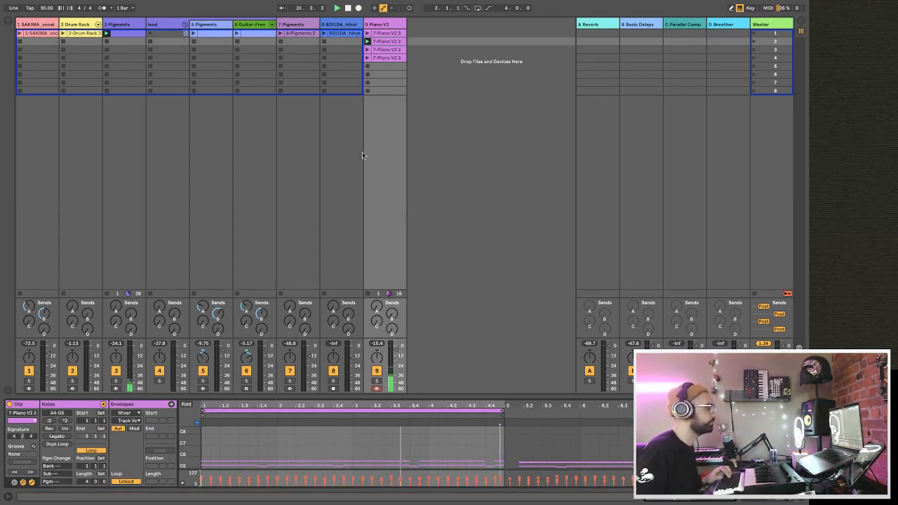
click(238, 36)
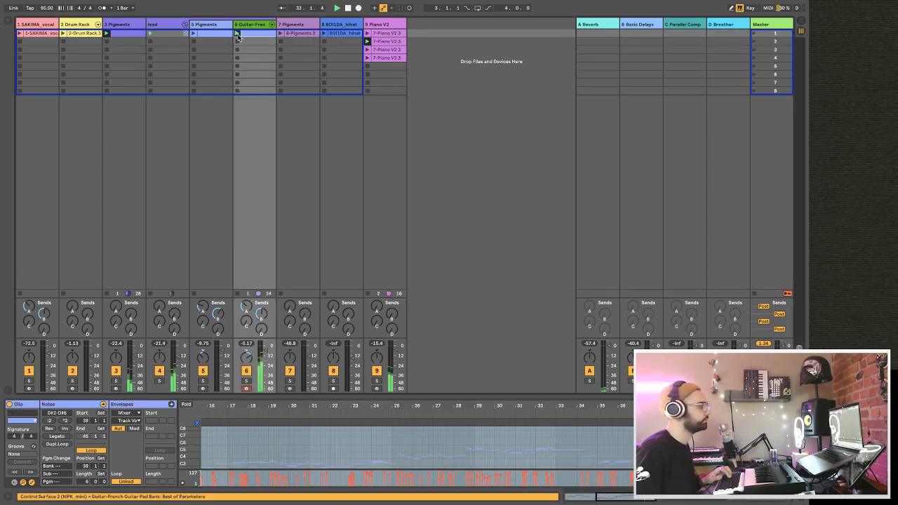
click(372, 42)
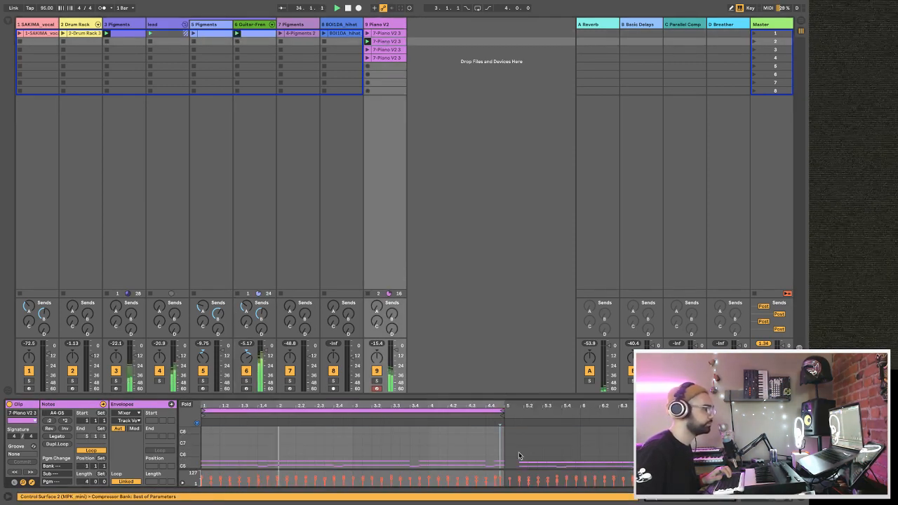
drag(499, 395, 497, 282)
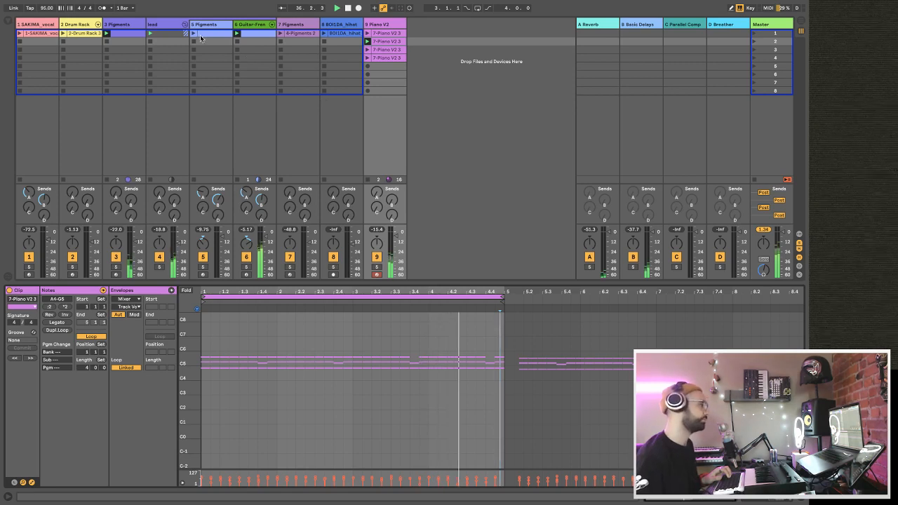
Bring in the 7 Pigments, SAKIMA vocal and 5 Pigments clips over the playing piano and guitar.
click(298, 35)
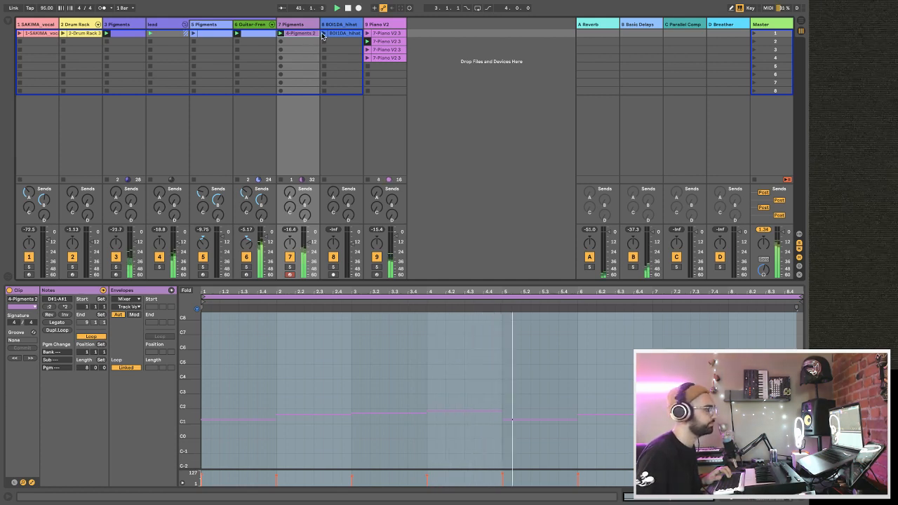
click(20, 35)
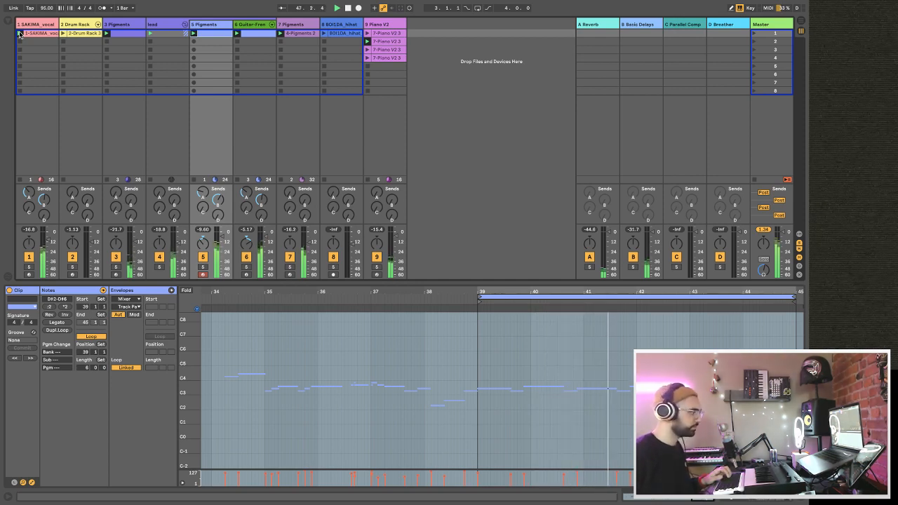
Launch the Drum Rack clip with its kick chain muted, and bring in the kick and the BOI1DA hihat loop.
click(98, 25)
click(110, 256)
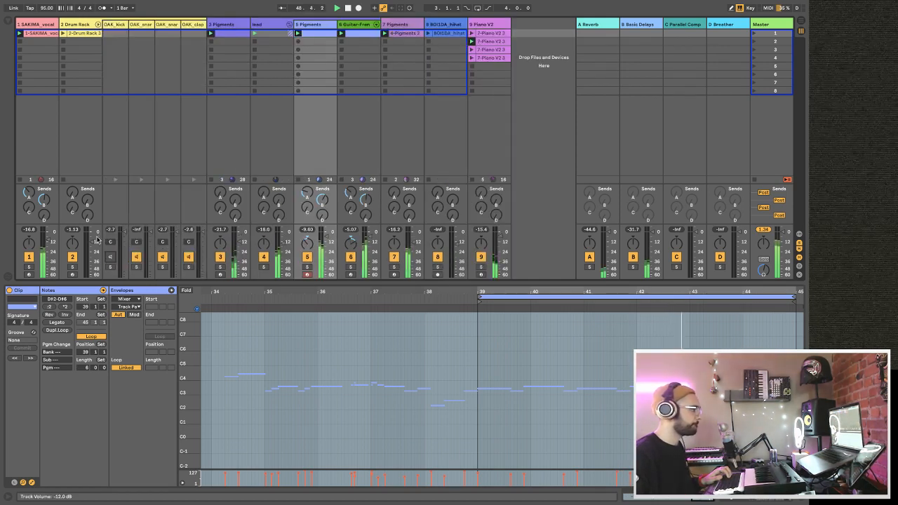
click(63, 33)
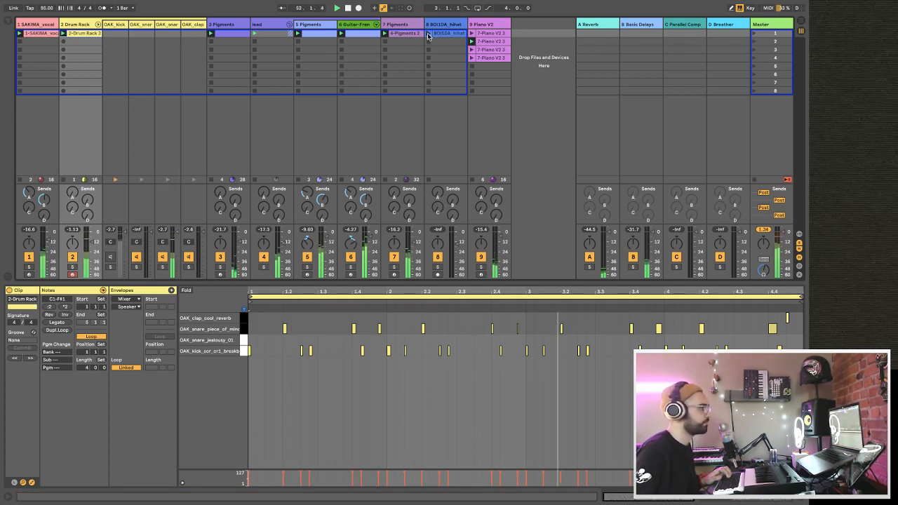
click(429, 33)
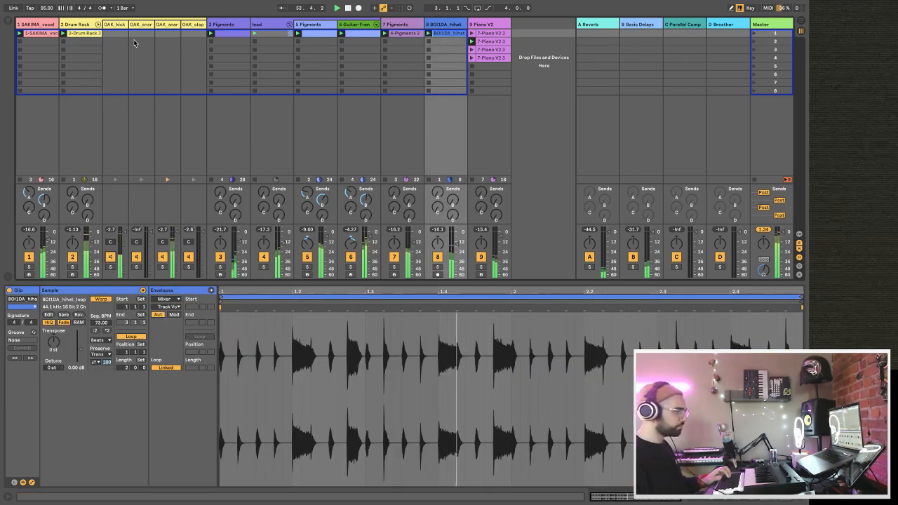
Stop playback and collapse the Drum Rack's individual drum chains.
click(8, 23)
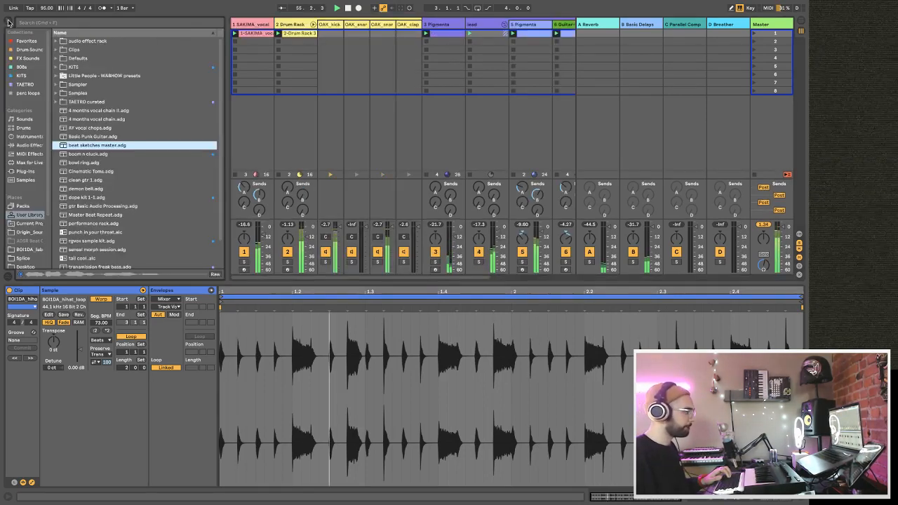
click(8, 23)
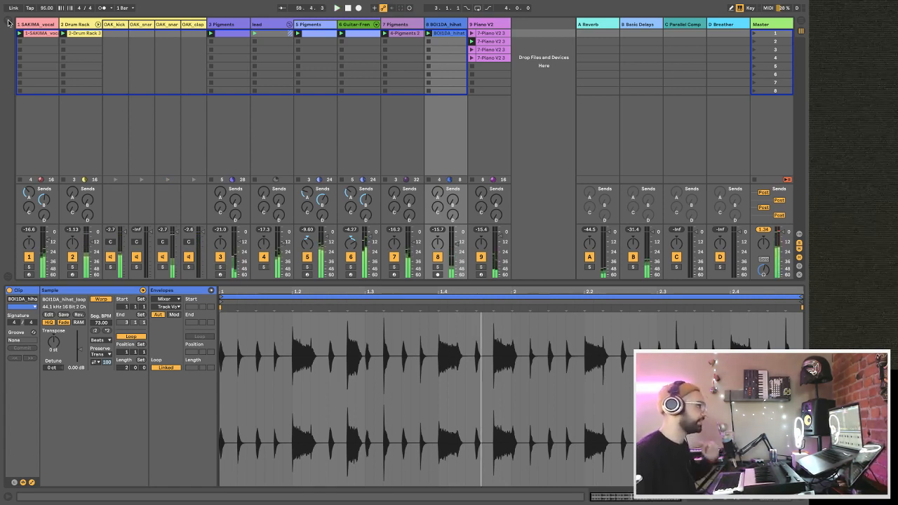
click(98, 25)
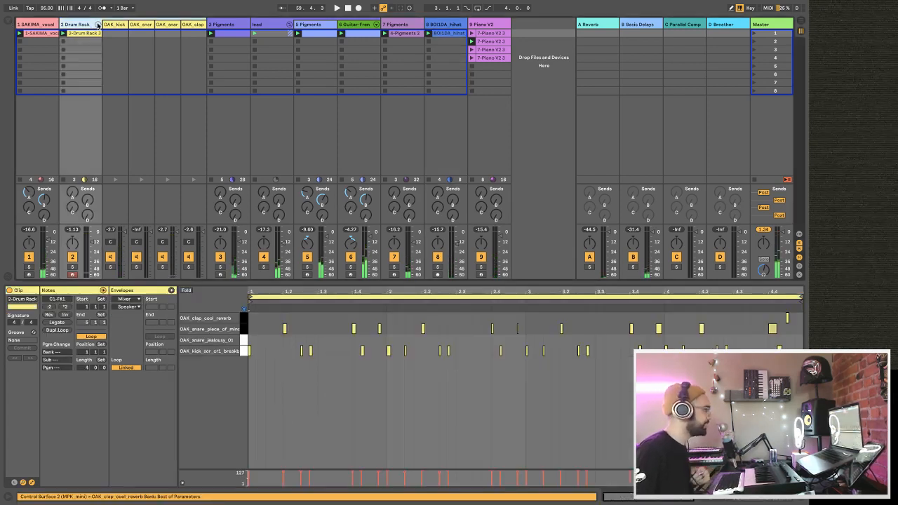
Collapse the Drum Rack's chains and audition the second and third Piano V2 clips.
click(97, 24)
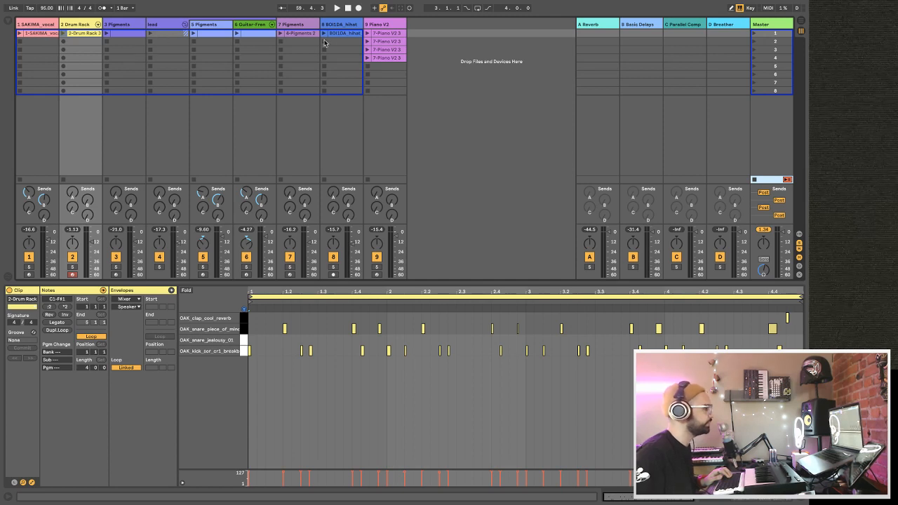
click(368, 42)
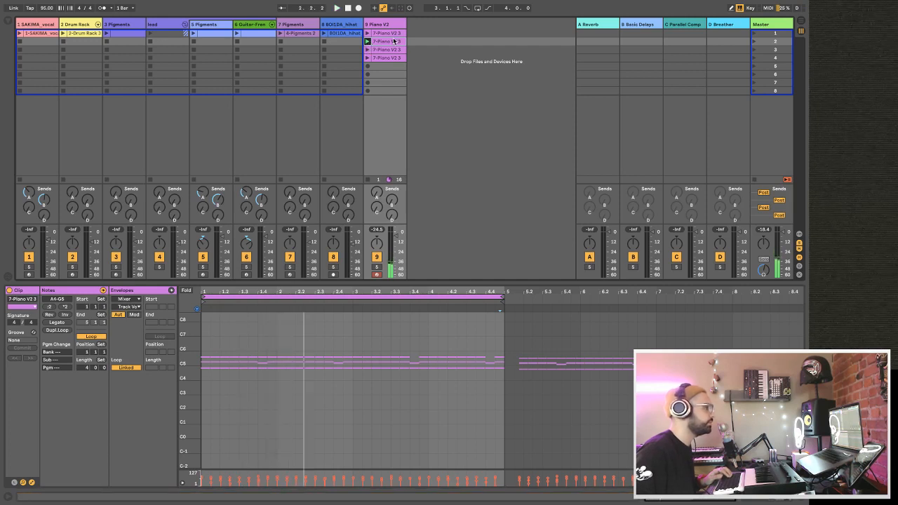
click(368, 50)
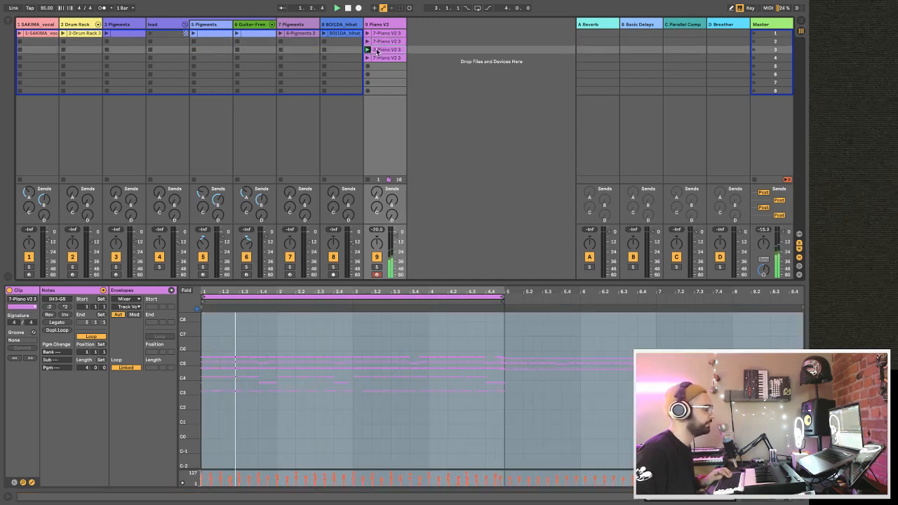
click(367, 43)
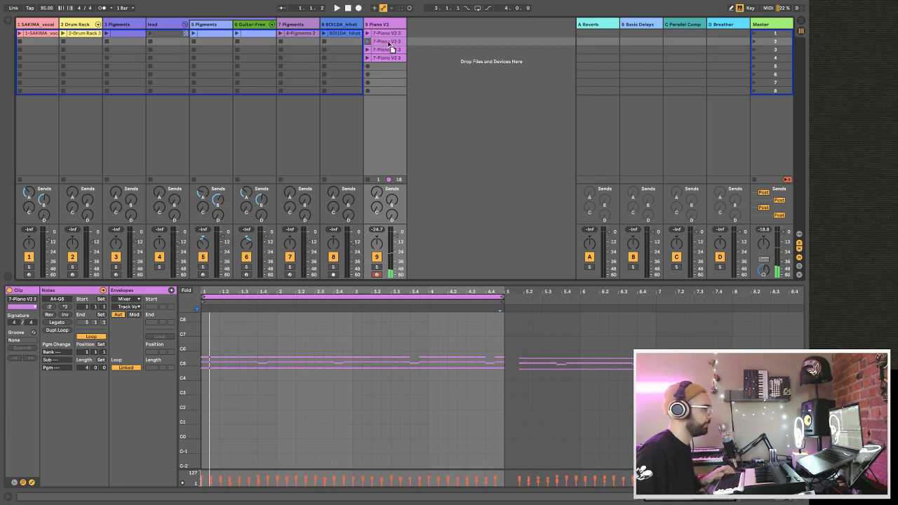
Place the second Piano V2 clip at bar 1 of its arrangement track, switch all tracks back to the arrangement and play.
key(Tab)
mouse_move(391, 48)
mouse_down()
mouse_move(425, 226)
mouse_move(420, 247)
mouse_move(365, 222)
mouse_move(82, 231)
mouse_move(18, 206)
mouse_up()
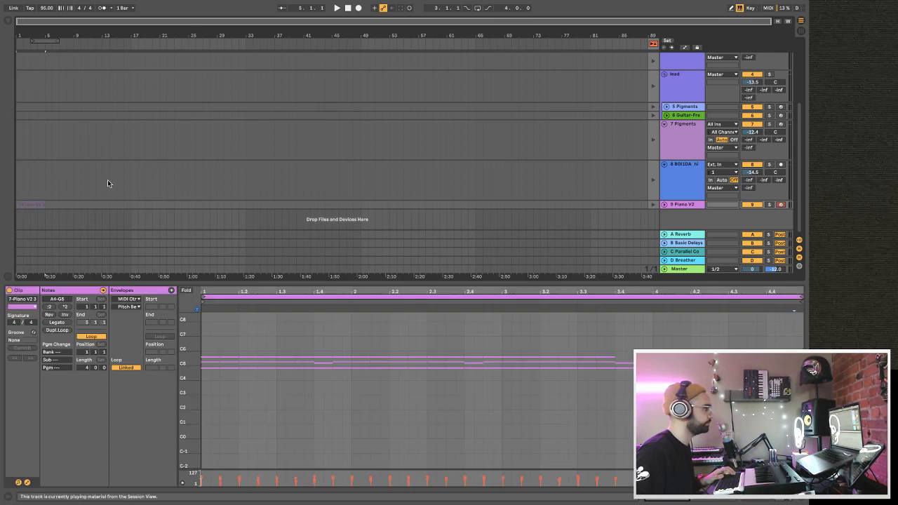
click(653, 44)
key(space)
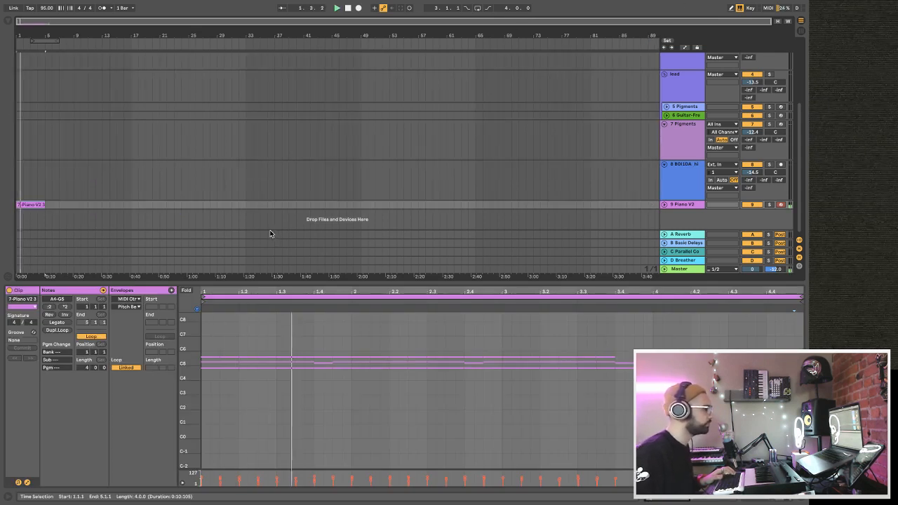
Duplicate the piano clip in the arrangement so a second copy starts at bar 5.
scroll(449, 176, down, 1)
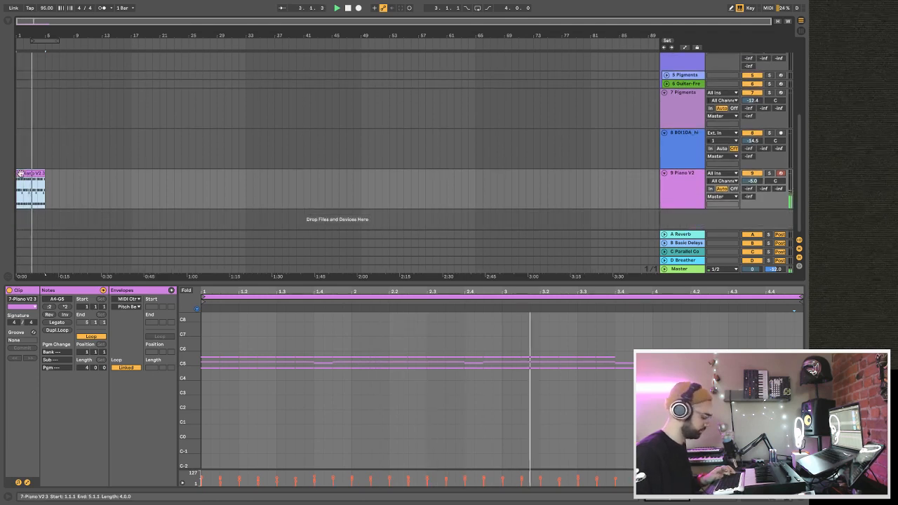
key(ctrl+d)
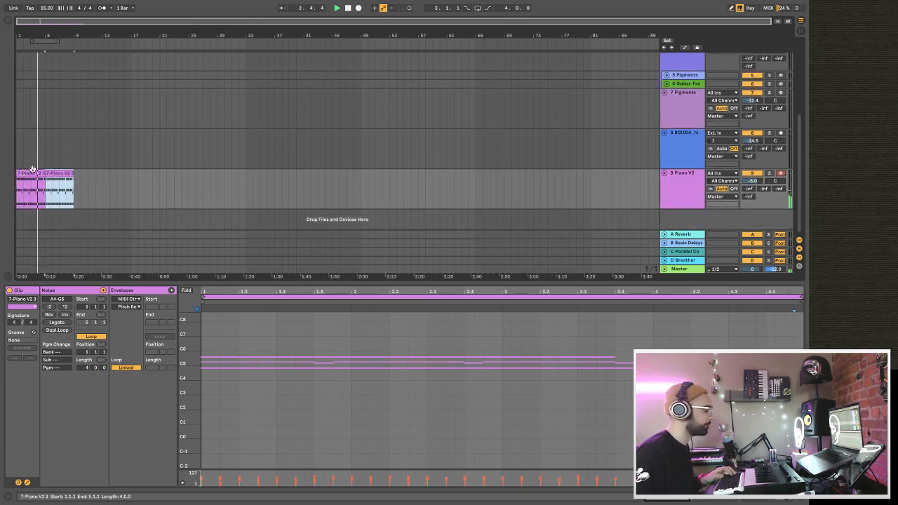
drag(28, 35, 29, 63)
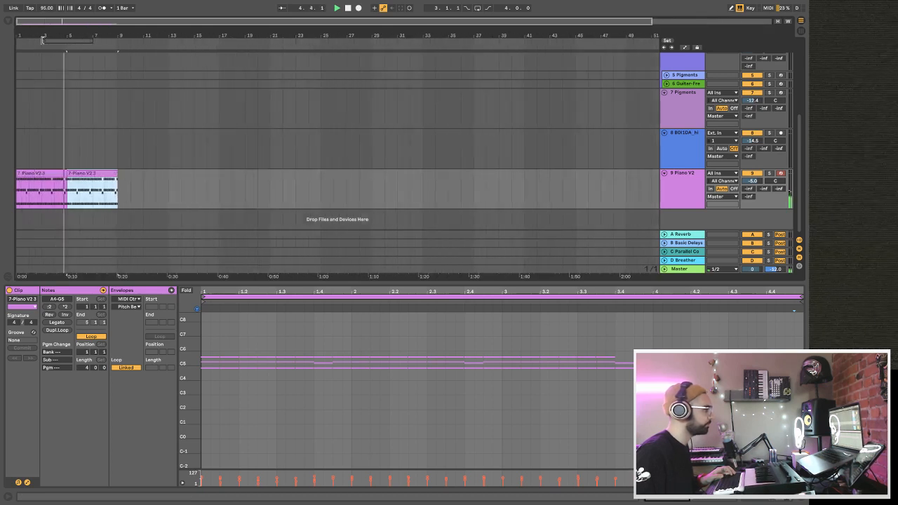
Place the 7 Pigments clip at bar 5 of the arrangement and duplicate the piano clip to bar 9.
key(Tab)
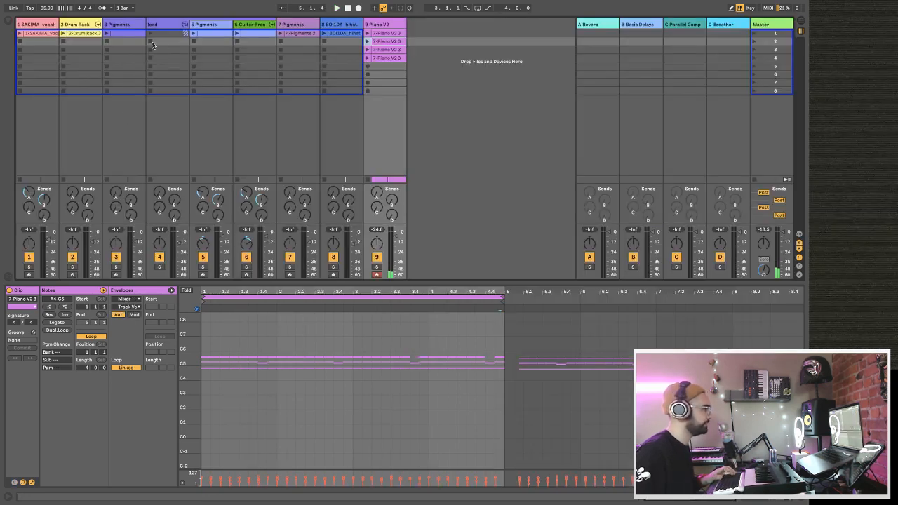
click(116, 34)
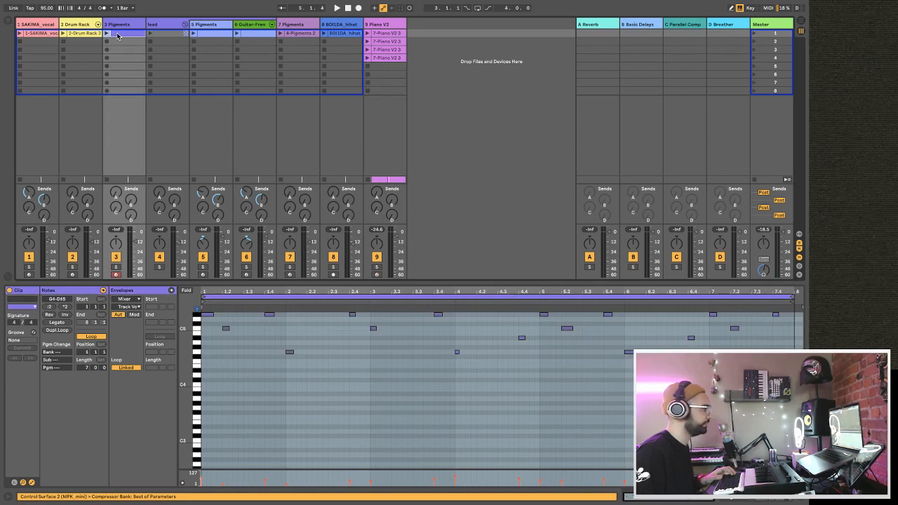
click(293, 34)
drag(293, 37, 68, 121)
key(Tab)
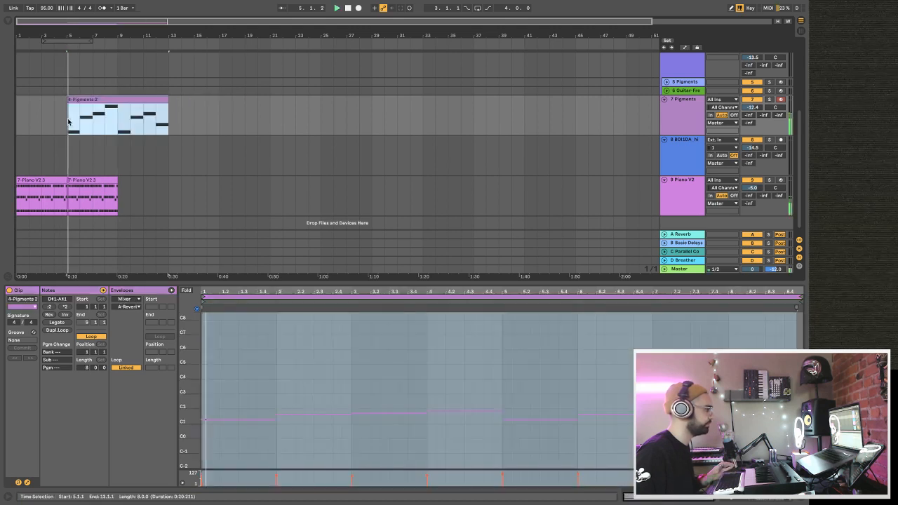
click(87, 181)
key(ctrl+d)
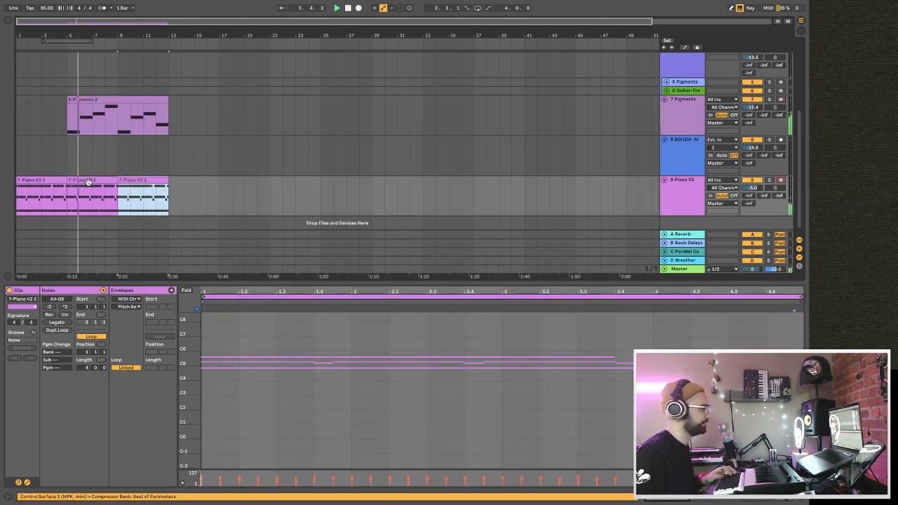
Place the Drum Rack clip at bar 9 of the arrangement and shorten its end to 12.4.1.
key(Tab)
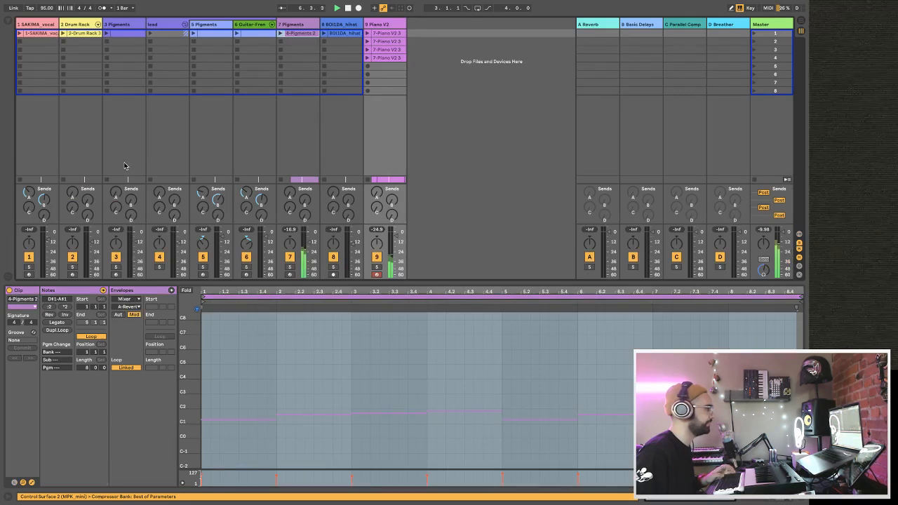
drag(87, 34, 119, 131)
key(Tab)
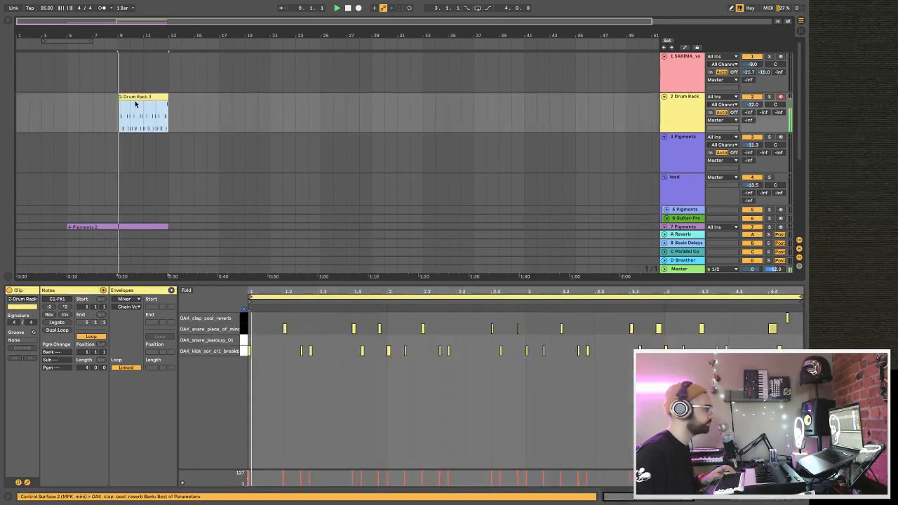
scroll(135, 100, down, 3)
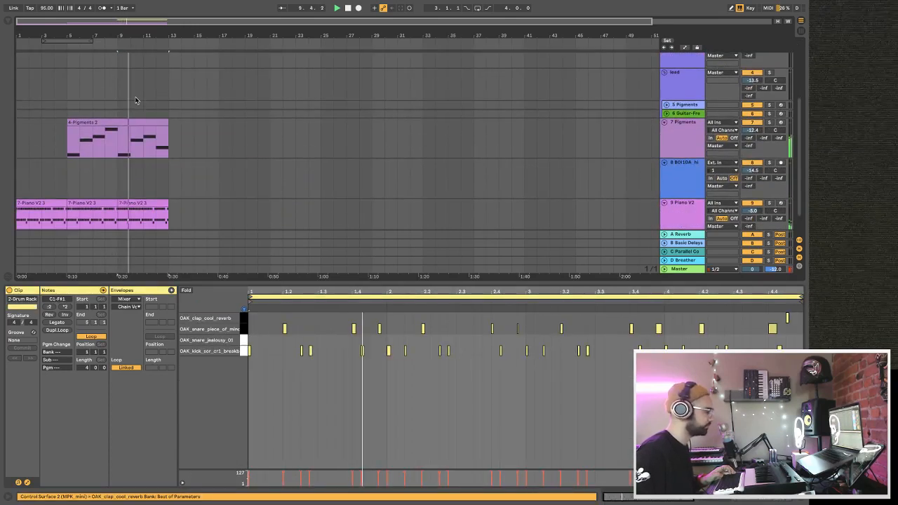
scroll(134, 101, up, 3)
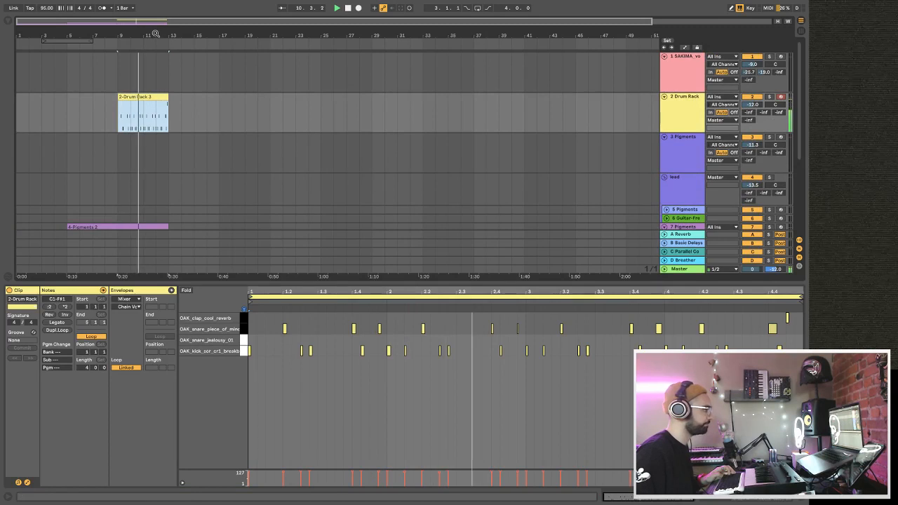
scroll(162, 96, up, 5)
drag(195, 98, 187, 97)
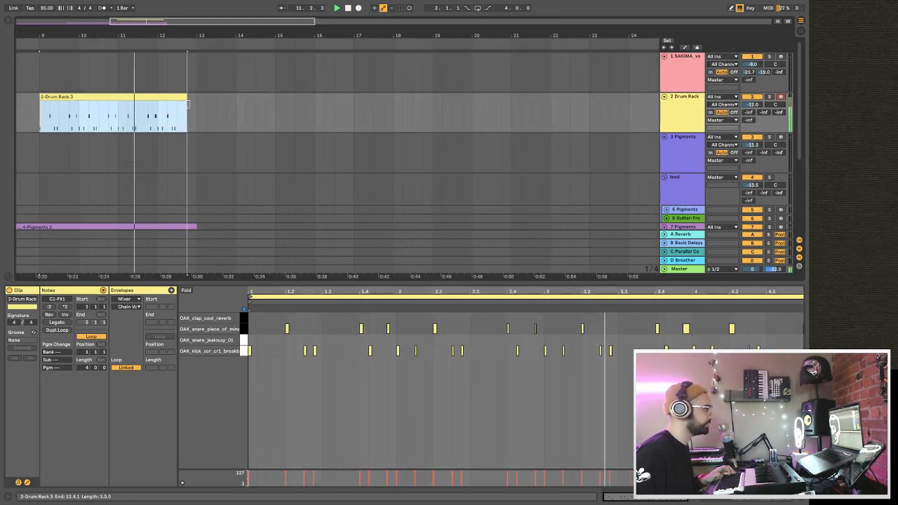
Paste a copy of the shortened drum clip at bar 13 and extend its end to bar 17.
key(ctrl+c)
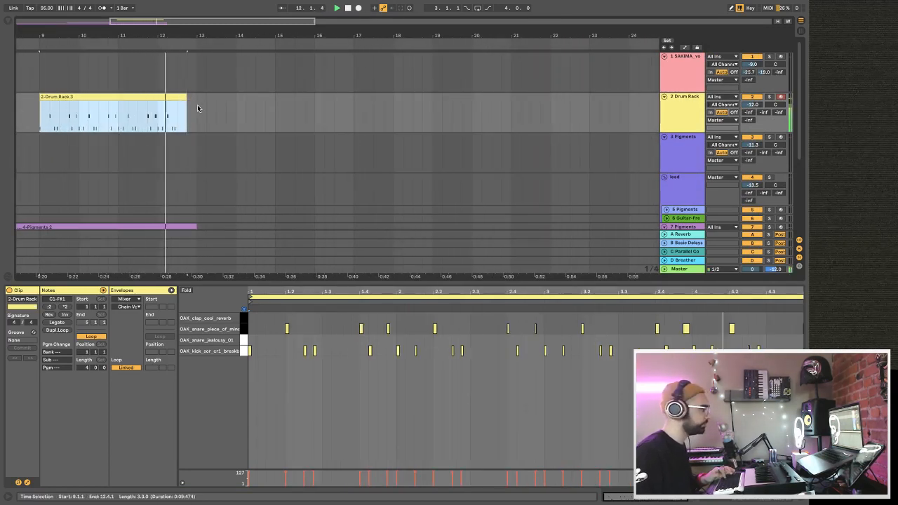
click(198, 106)
key(ctrl+v)
drag(336, 103, 349, 93)
Place the BOI1DA hihat loop clip at bar 13 of its arrangement track.
key(Tab)
key(Tab)
drag(324, 33, 198, 190)
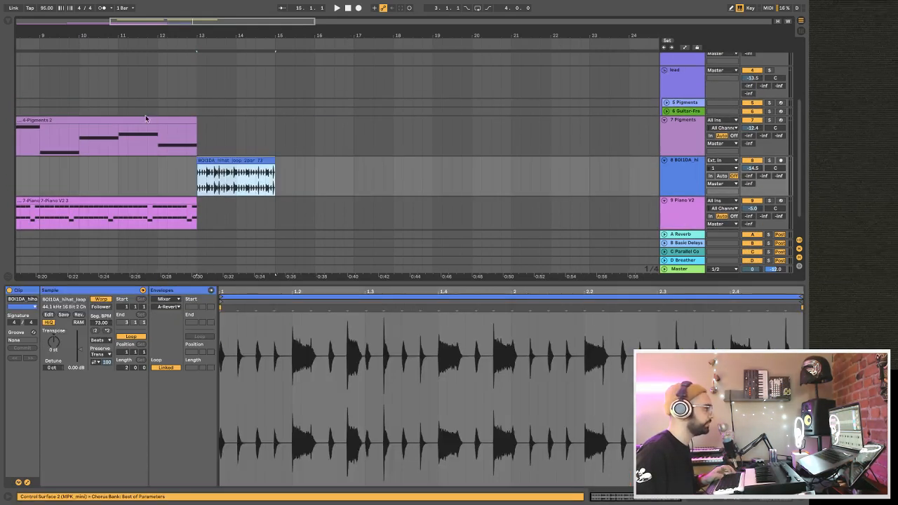
Duplicate the 7 Pigments clip and the last piano clip to bar 13, and start playback.
click(145, 121)
key(ctrl+d)
click(160, 202)
key(ctrl+d)
scroll(227, 212, down, 1)
key(space)
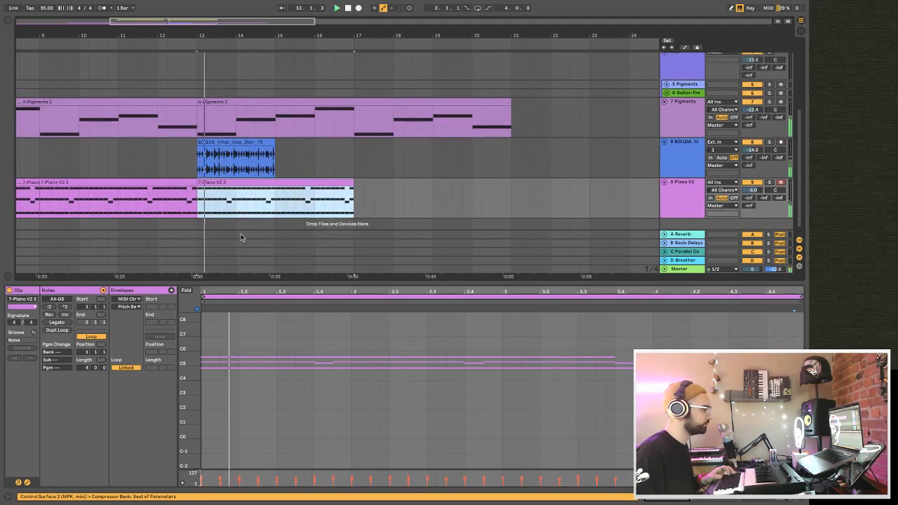
Duplicate the BOI1DA hihat loop three times and the last piano clip once, so both tracks reach bar 21.
click(237, 134)
key(ctrl+d)
key(ctrl+d)
key(ctrl+d)
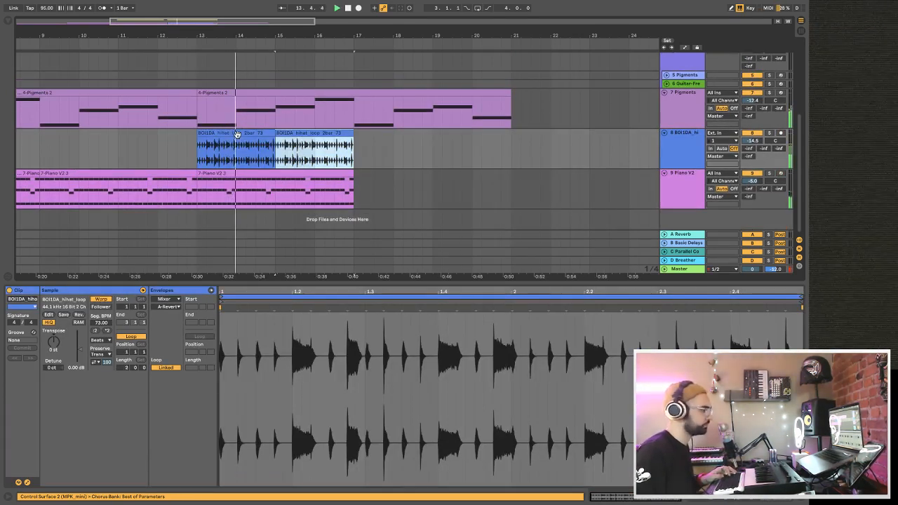
click(317, 171)
key(ctrl+d)
Duplicate the full-length Drum Rack clip twice to fill up to bar 25, and enlarge the arrangement area.
scroll(302, 133, up, 6)
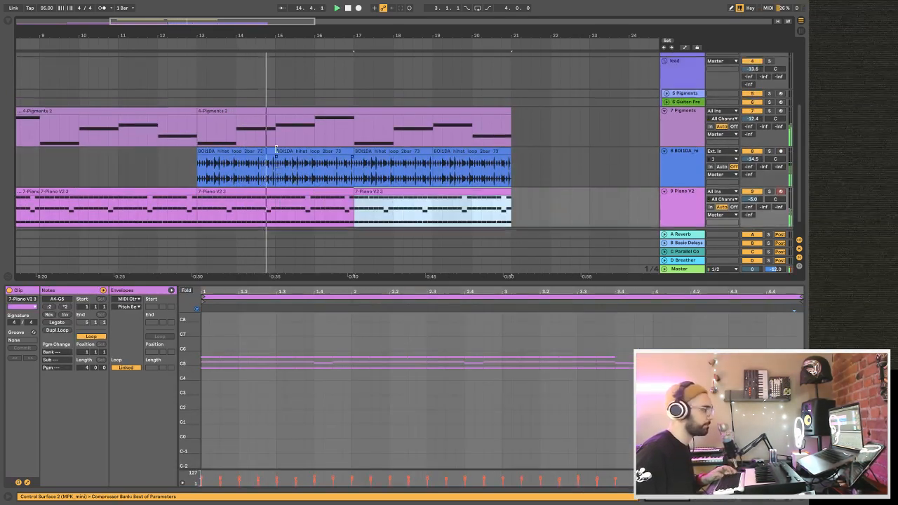
click(281, 99)
key(ctrl+d)
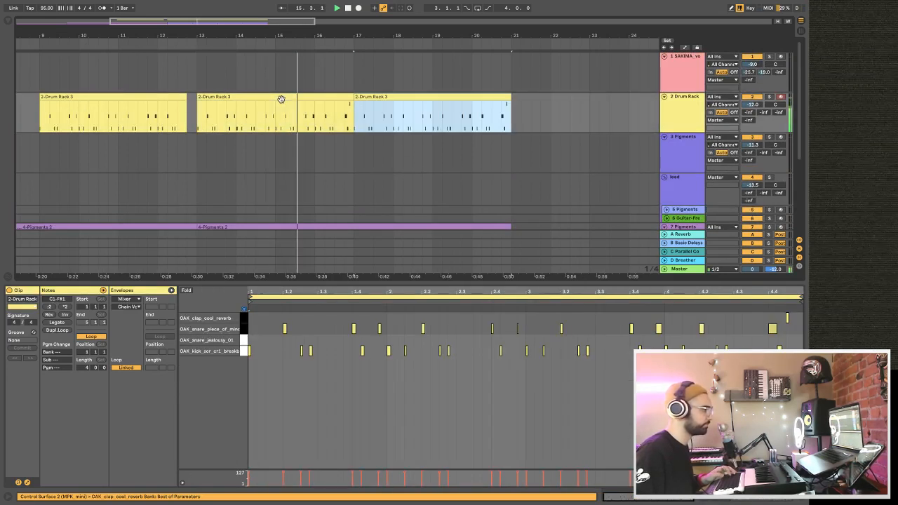
drag(283, 35, 285, 15)
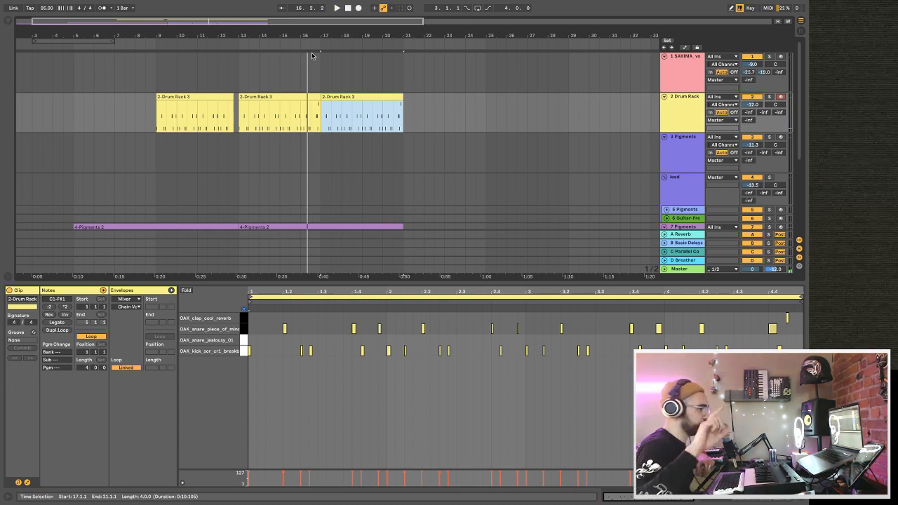
drag(256, 22, 256, 14)
drag(316, 283, 316, 397)
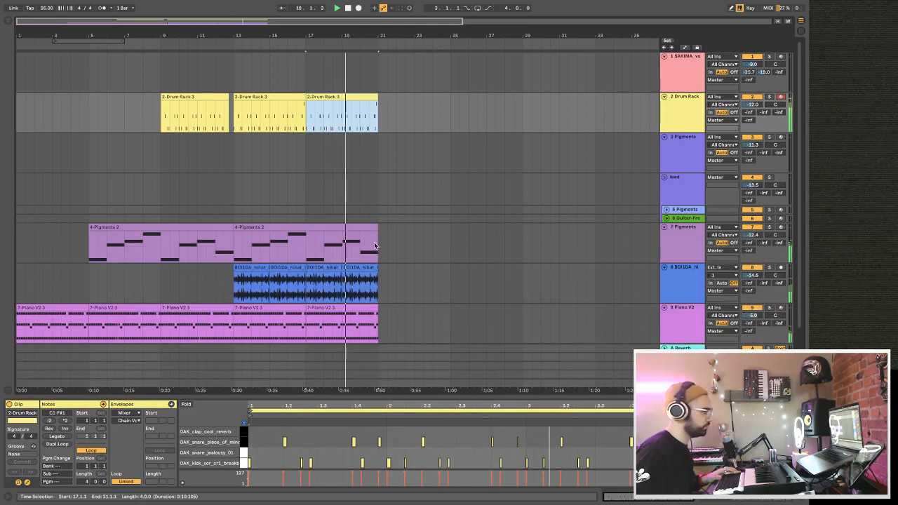
key(ctrl+d)
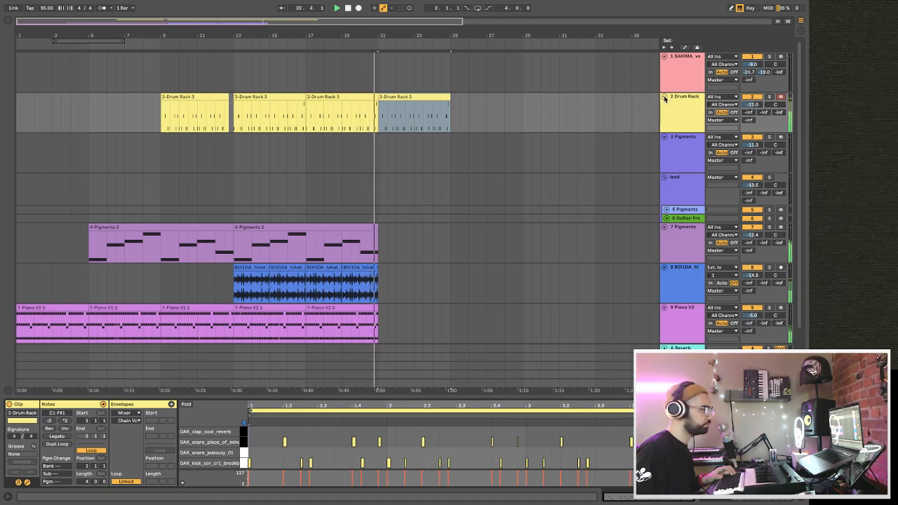
Expand the Drum Rack's chains, choose the kick chain's speaker switch and turn on automation mode in the arrangement.
key(Tab)
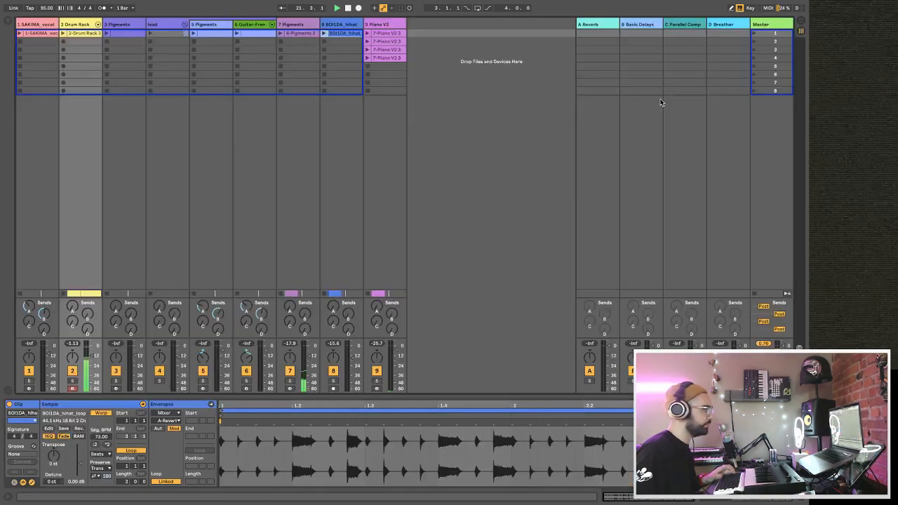
click(98, 24)
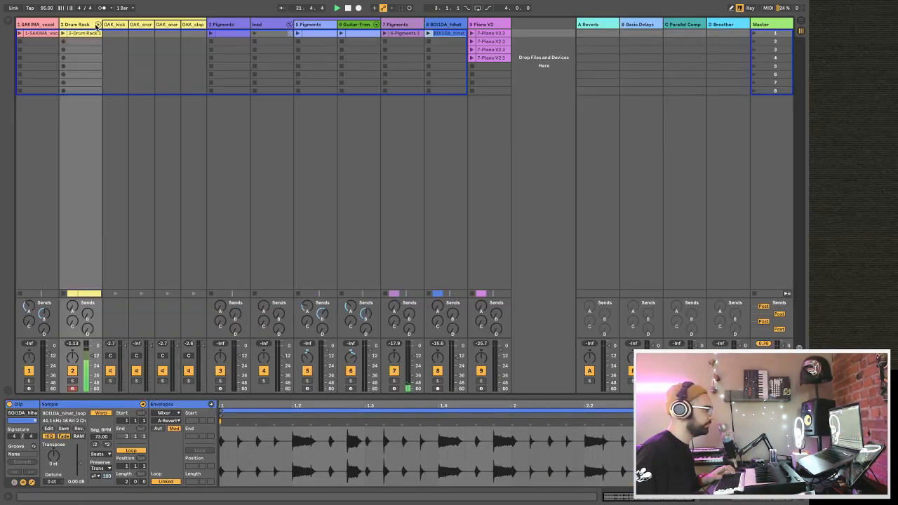
click(112, 372)
key(Tab)
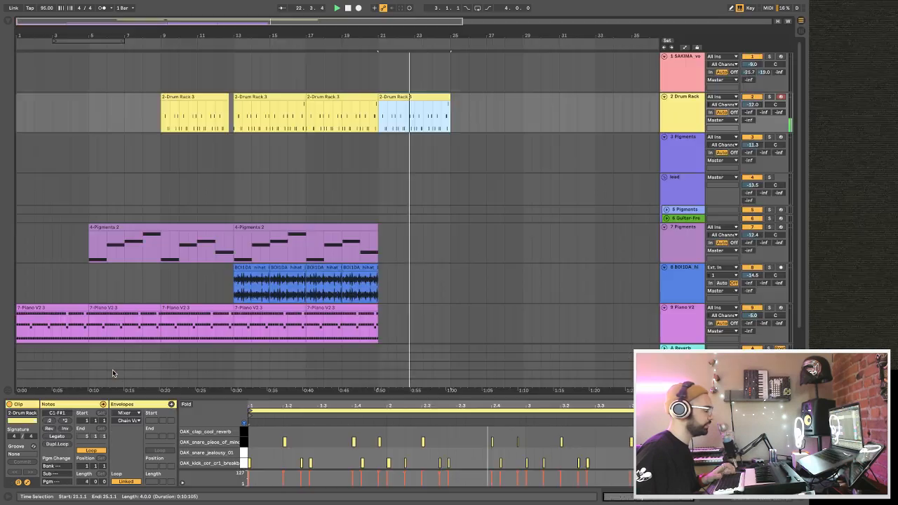
click(685, 47)
key(Tab)
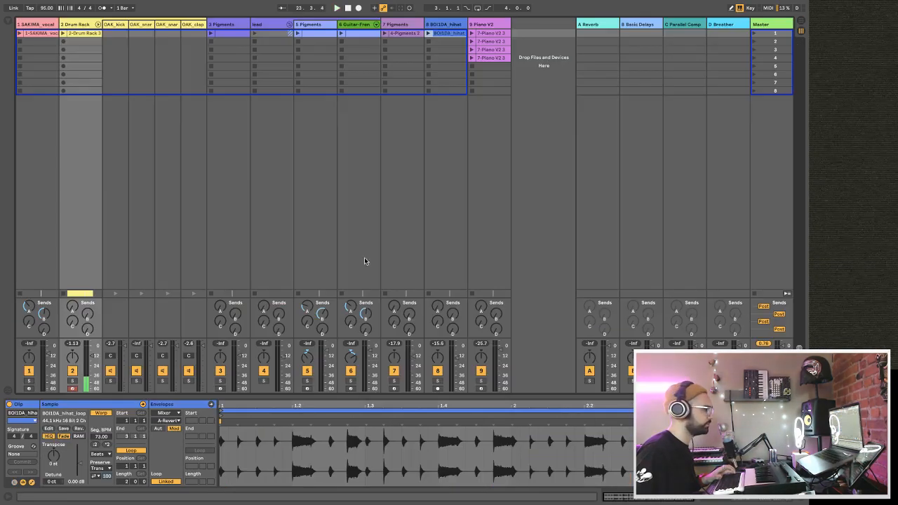
key(Tab)
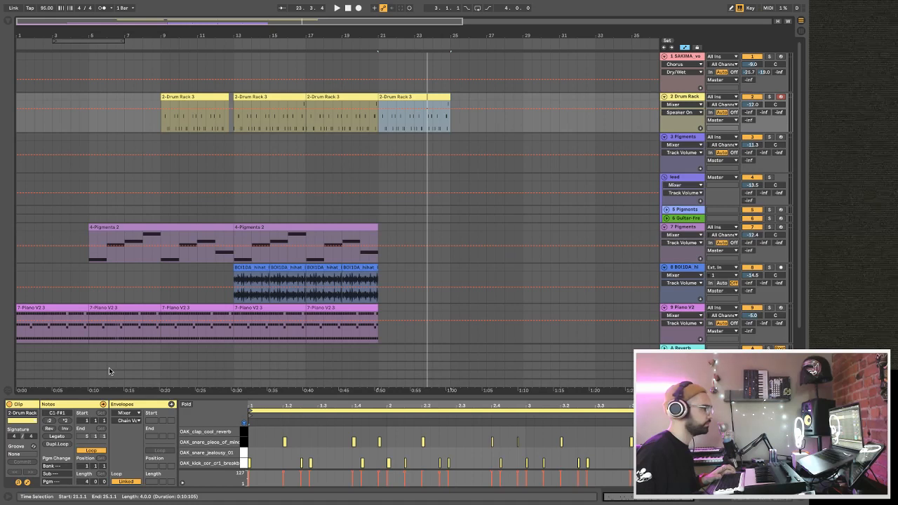
Set the Drum Rack track's Speaker On automation to Off from bar 21 to bar 25, and play from just before it.
drag(386, 116, 447, 118)
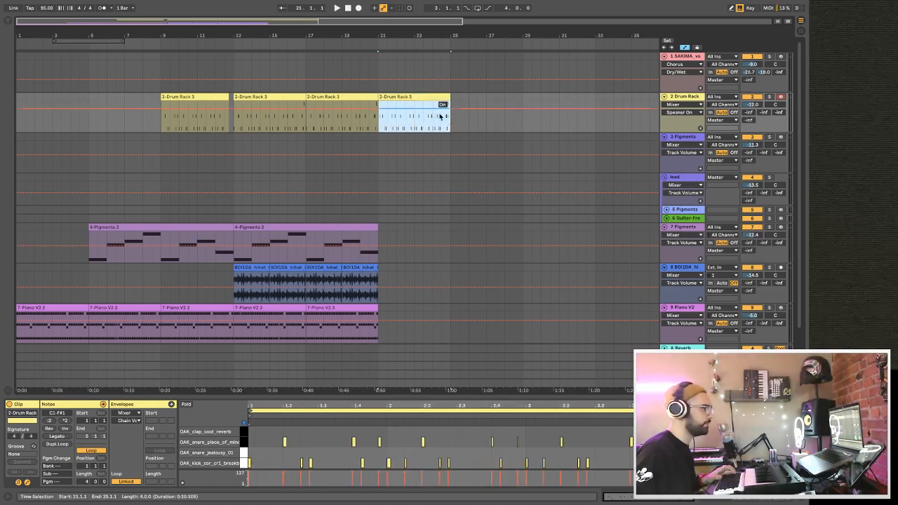
click(441, 125)
drag(380, 124, 445, 121)
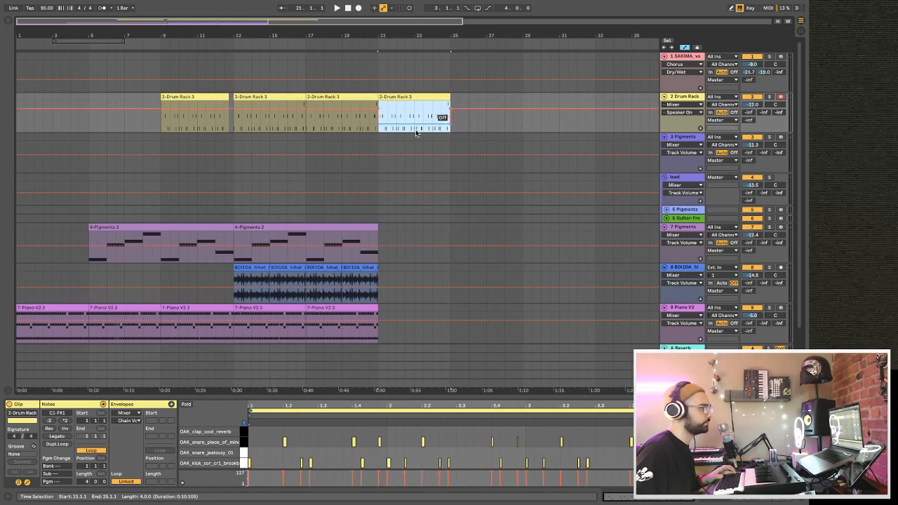
click(370, 133)
key(space)
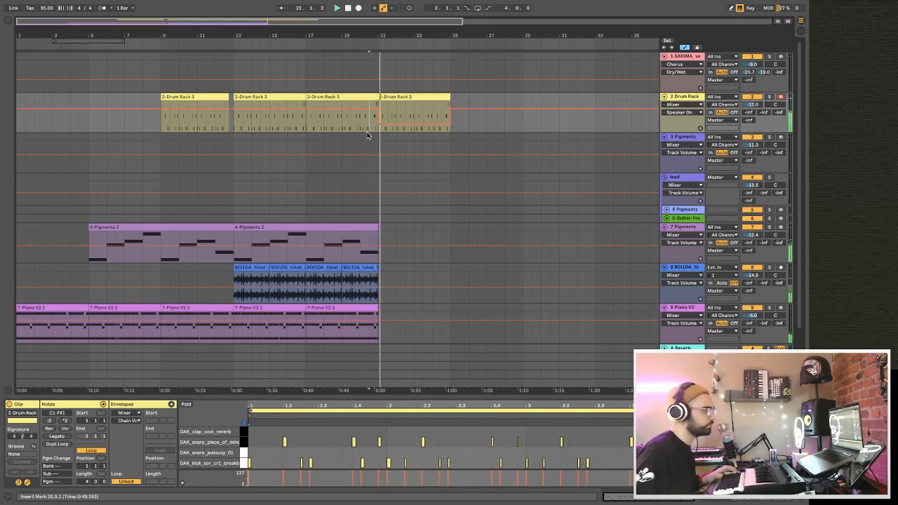
Duplicate the last clip on the track 7 Pigments once and the BOI1DA hihat loop four times, so both reach bar 29, and play.
key(space)
scroll(398, 205, down, 1)
click(364, 205)
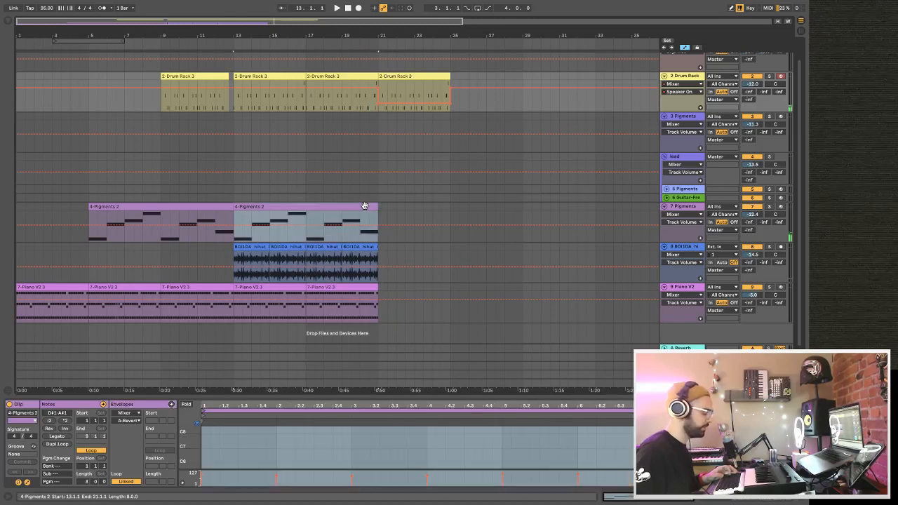
key(ctrl+d)
click(365, 247)
key(ctrl+d)
key(ctrl+d)
key(ctrl+d)
key(ctrl+d)
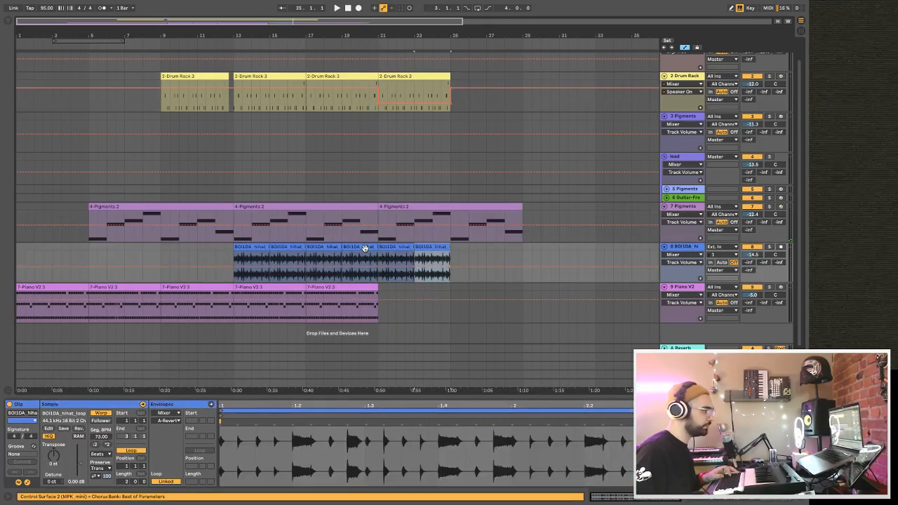
key(space)
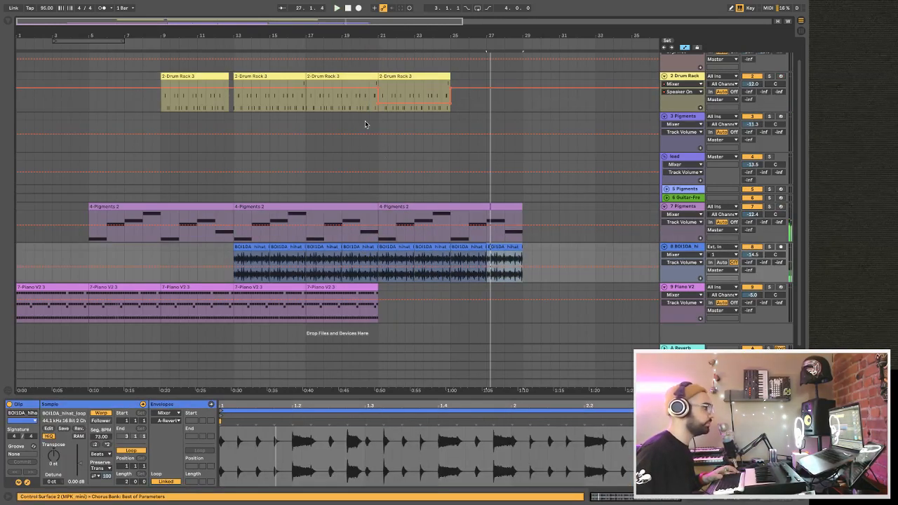
Try duplicating the last Drum Rack clip to fill bars 25 to 29, and delete the copy.
click(365, 124)
click(390, 76)
key(ctrl+d)
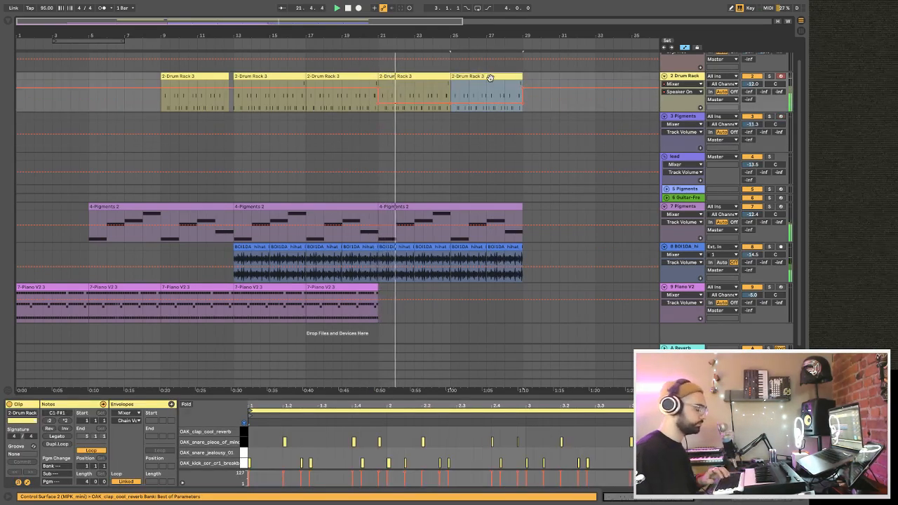
key(Delete)
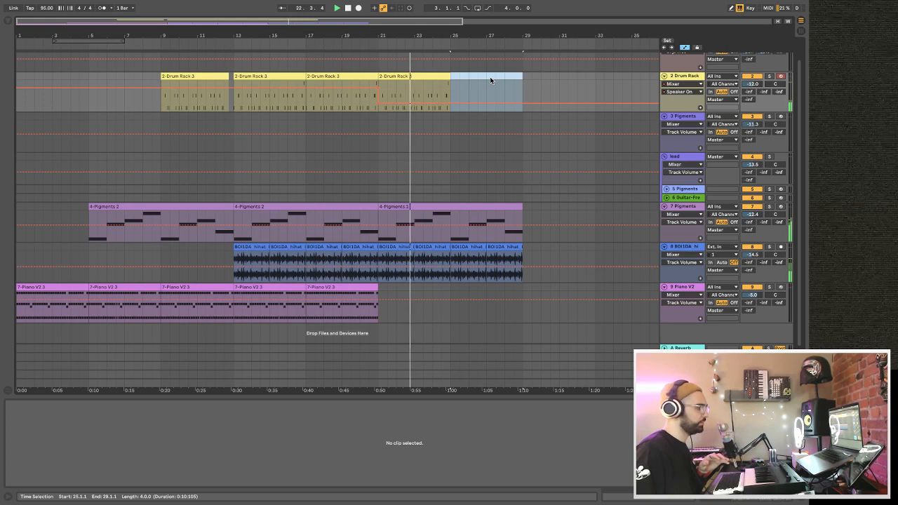
Place the first Piano V2 session clip in the arrangement from bar 21 to bar 25 and play it.
key(Tab)
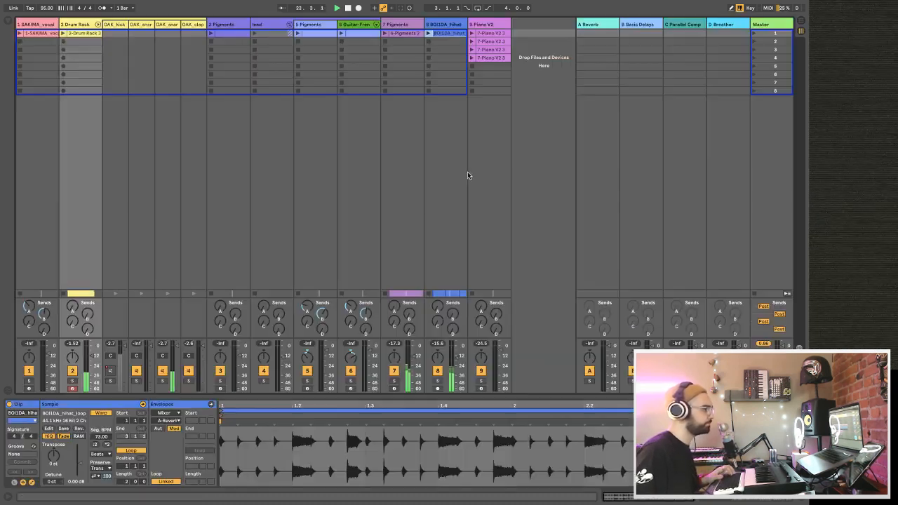
key(Tab)
drag(483, 34, 383, 298)
key(space)
key(space)
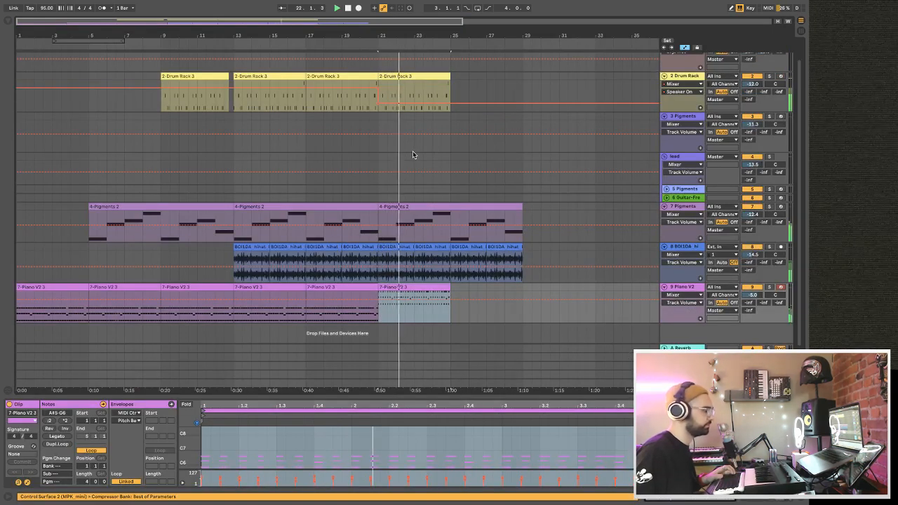
Play the arrangement around bar 21 to hear the change into the last piano clip, and look over the session clips.
key(Tab)
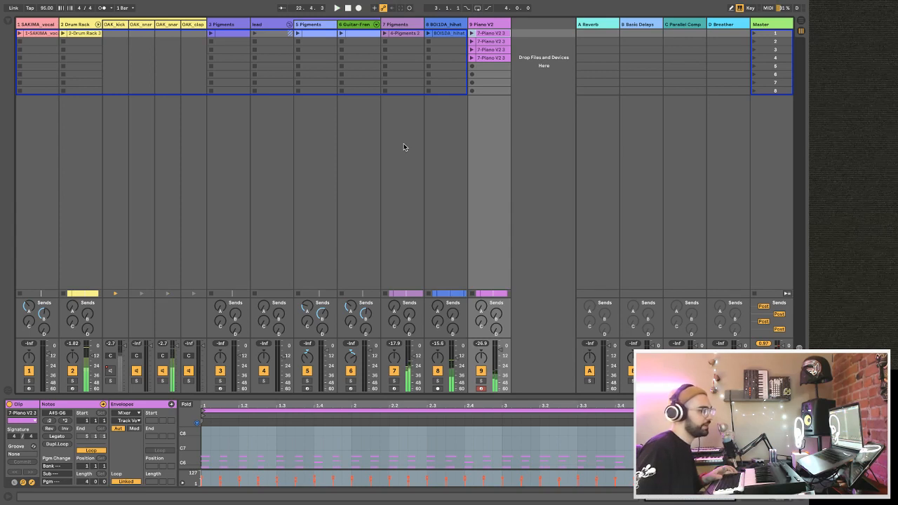
key(Tab)
key(space)
key(space)
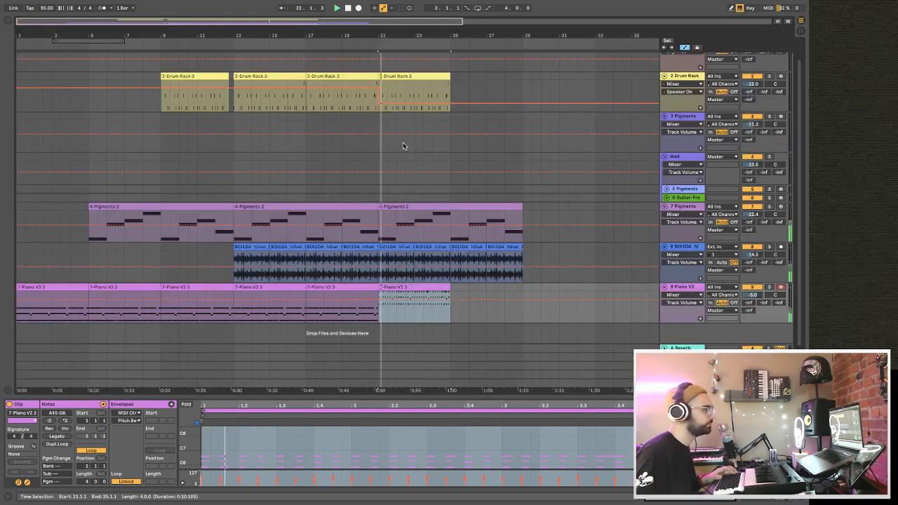
click(360, 122)
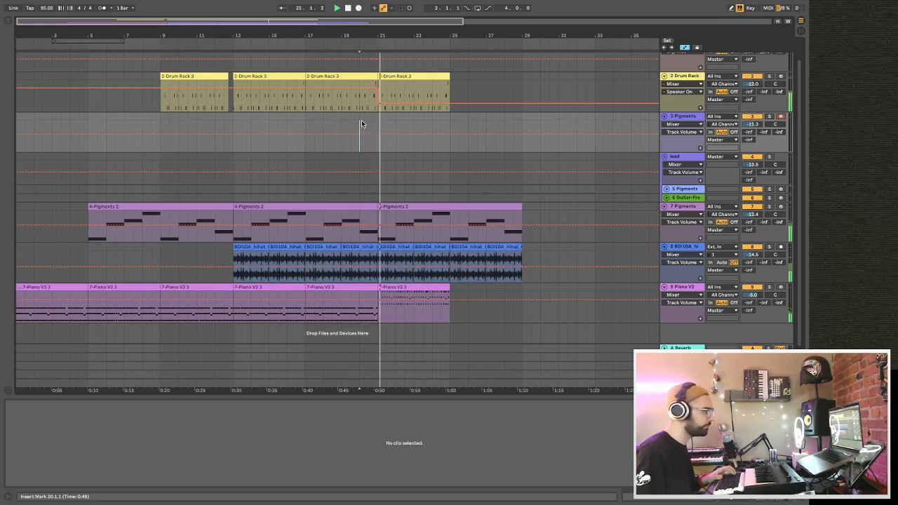
key(Tab)
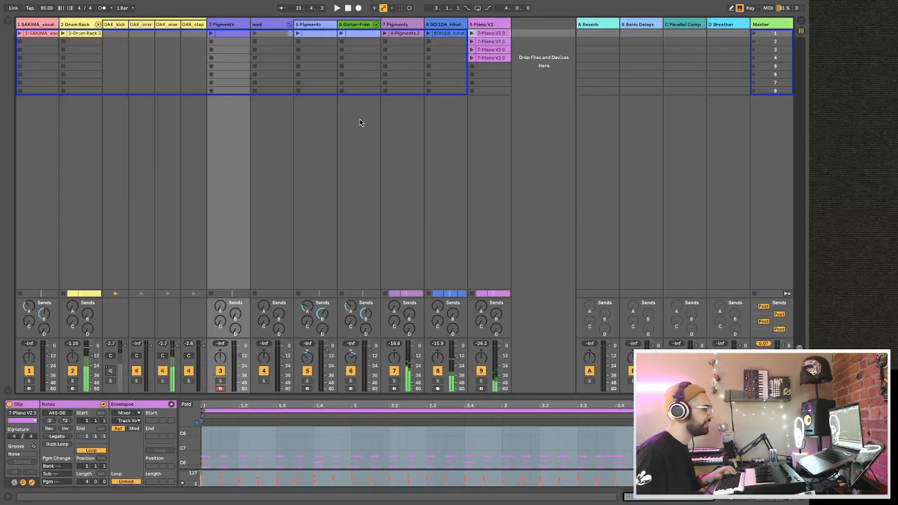
key(Tab)
Deactivate the two BOI1DA hihat clips between bars 21 and 25, and play from just before bar 21.
click(397, 249)
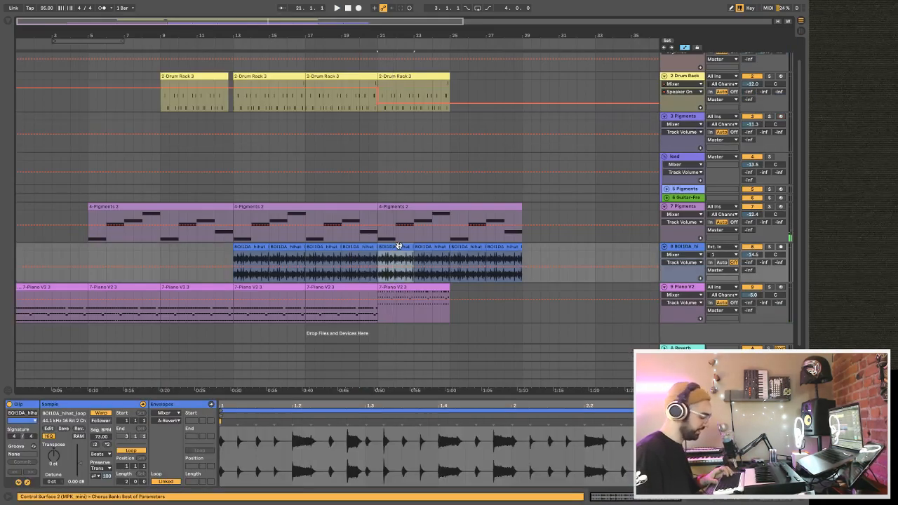
shift+click(426, 249)
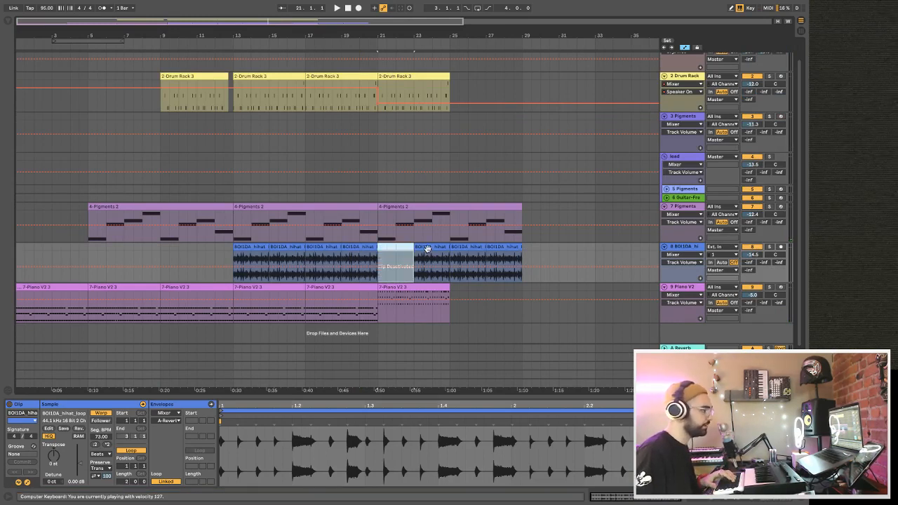
key(0)
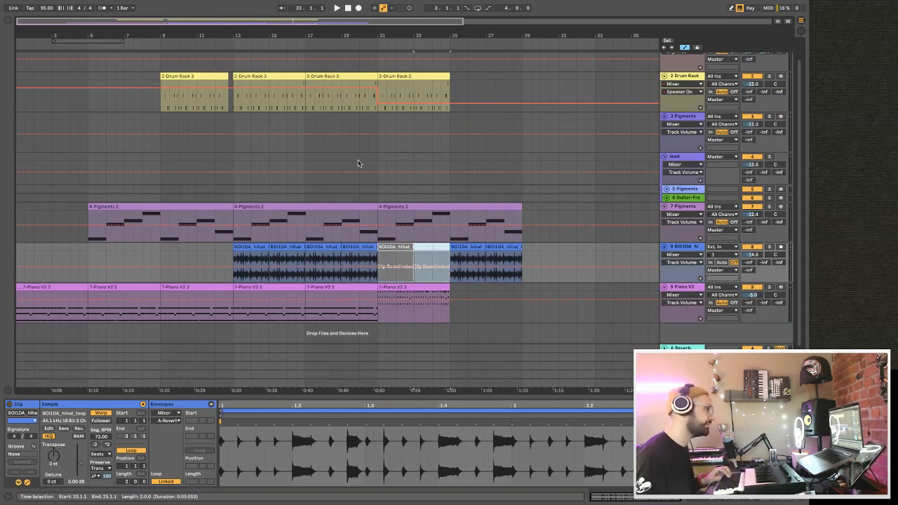
click(370, 164)
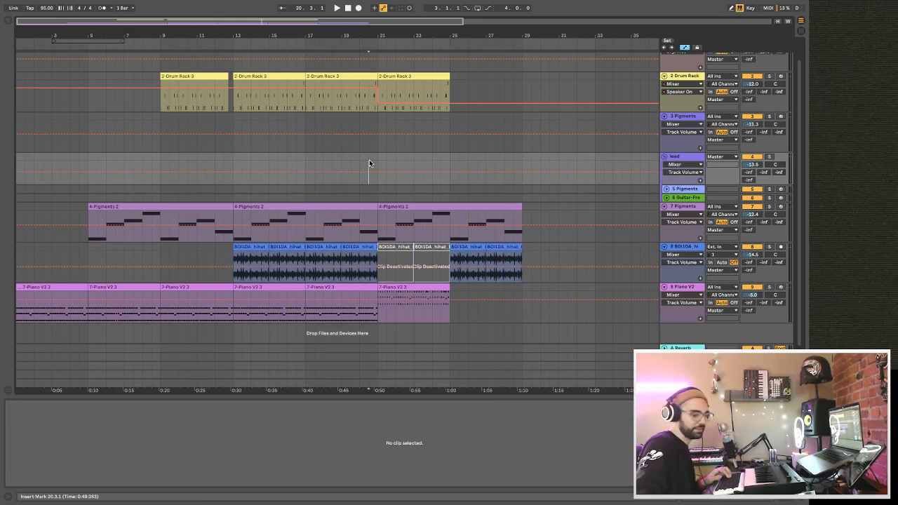
key(space)
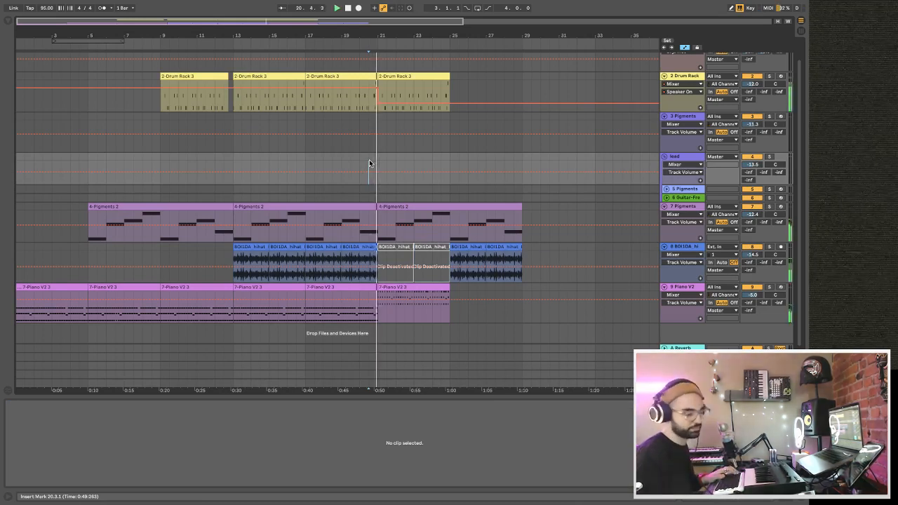
Place the track 3 Pigments session clip in the arrangement at bar 21 and play from there.
key(Tab)
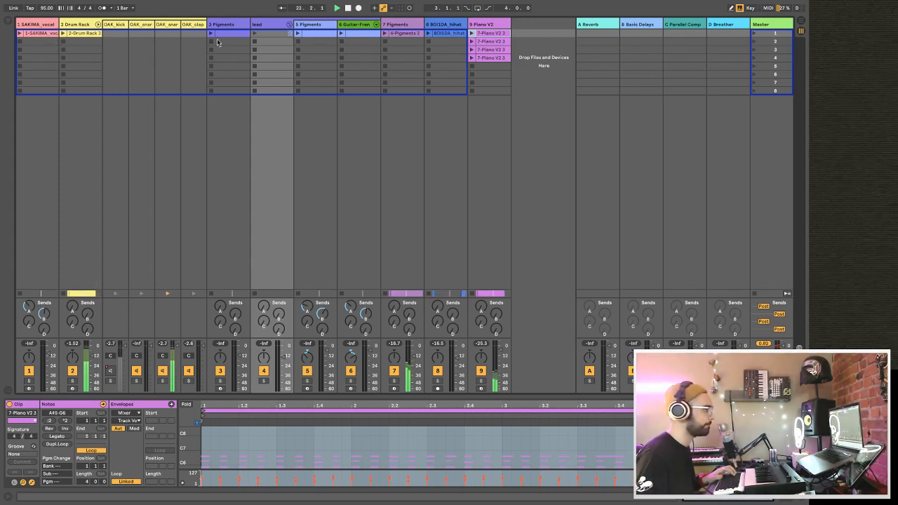
key(Tab)
drag(226, 34, 383, 153)
key(space)
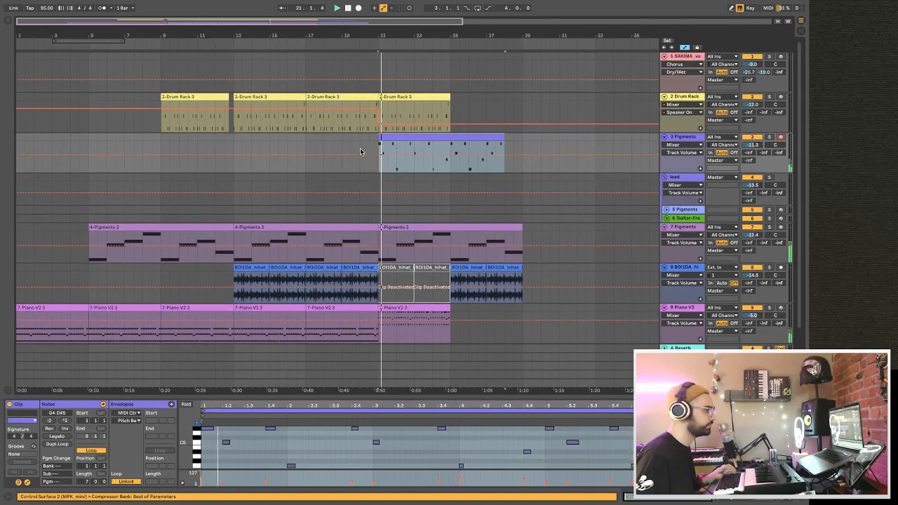
Open track 3's Pigments instrument during playback, audition the Lofi Piano preset, switch back to Psygnosist and return to the arrangement.
scroll(361, 151, down, 1)
double_click(685, 117)
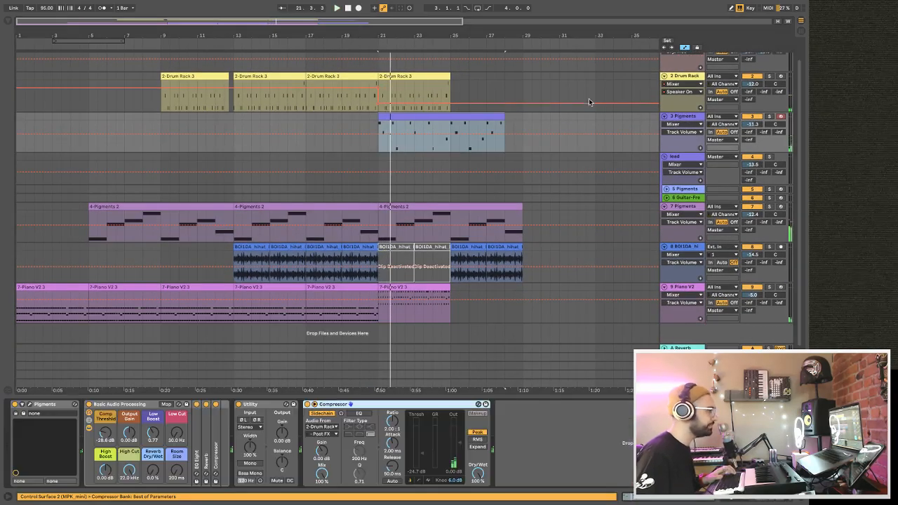
key(Tab)
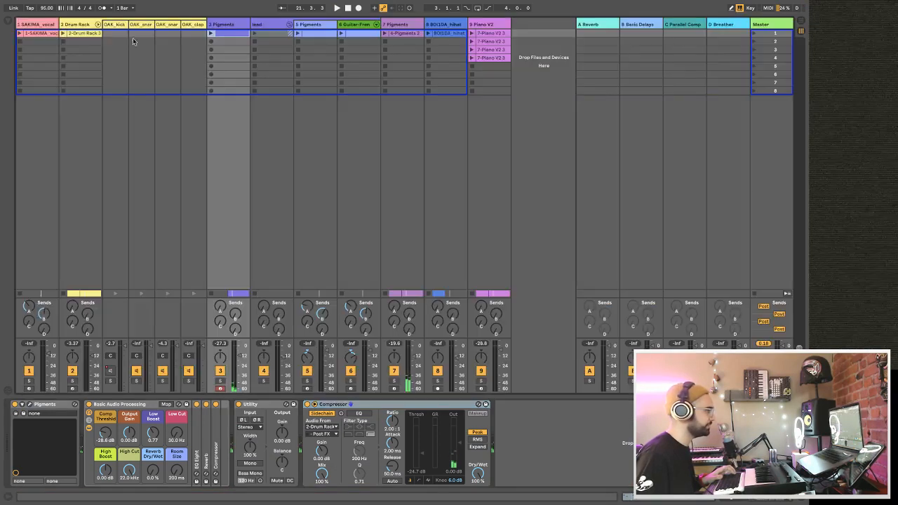
click(225, 36)
click(224, 25)
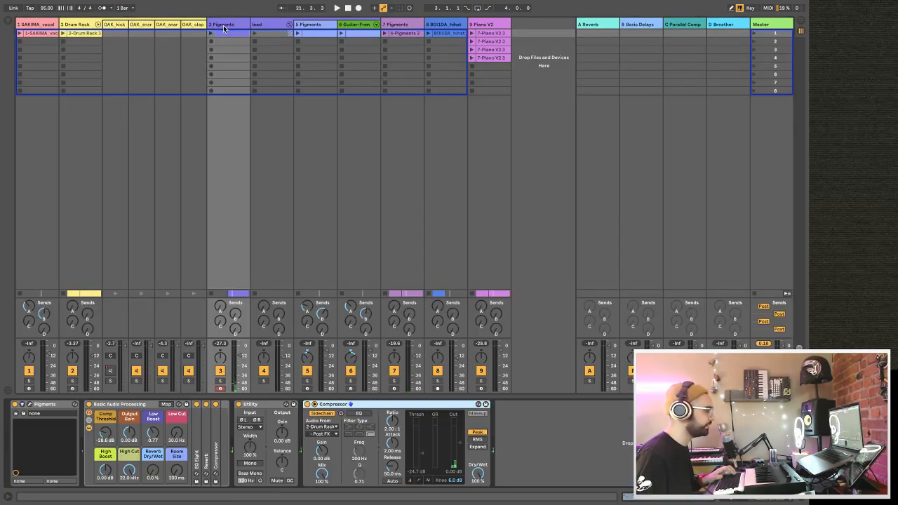
key(space)
click(29, 406)
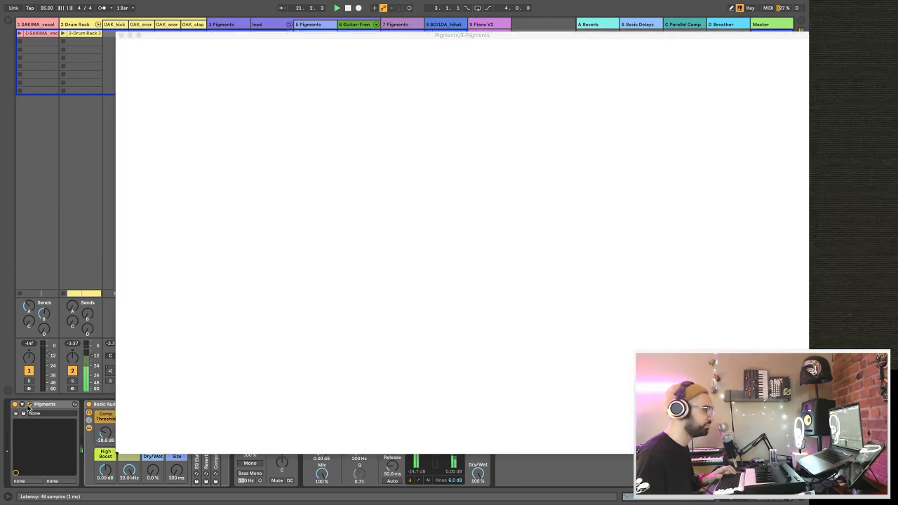
click(462, 49)
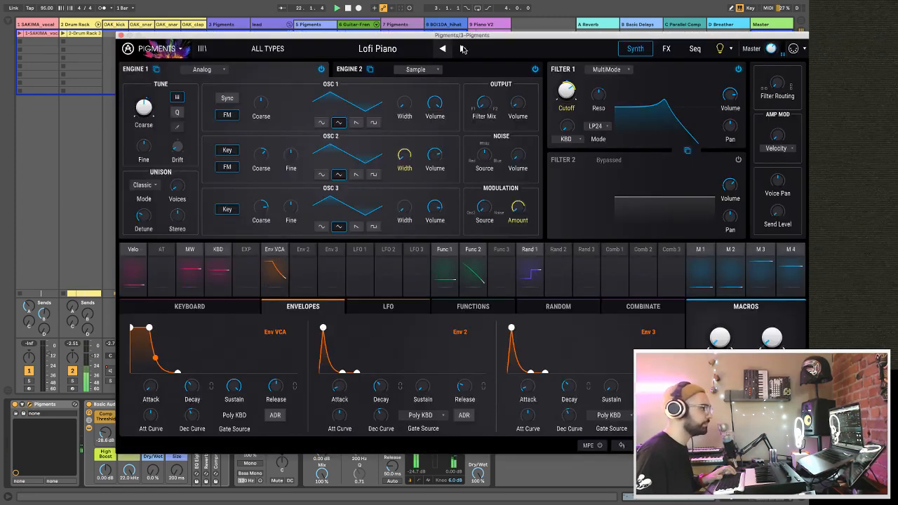
click(443, 49)
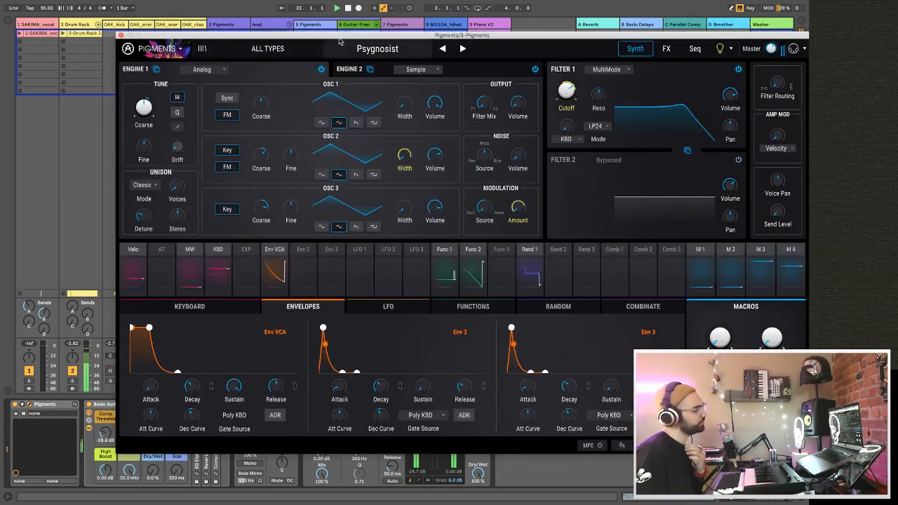
click(121, 35)
key(Tab)
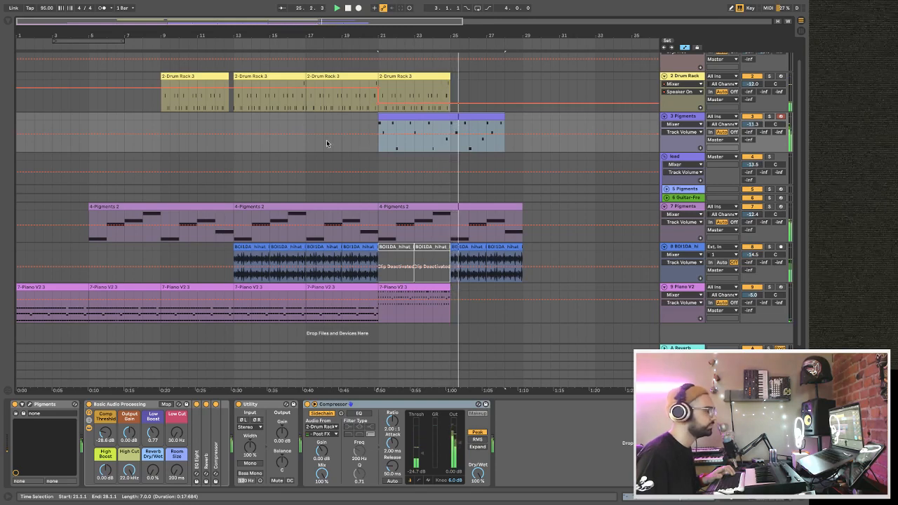
Duplicate the track 3 Pigments clip, move the copy to bar 29, shorten it to end at bar 33 and play it.
drag(468, 34, 345, 31)
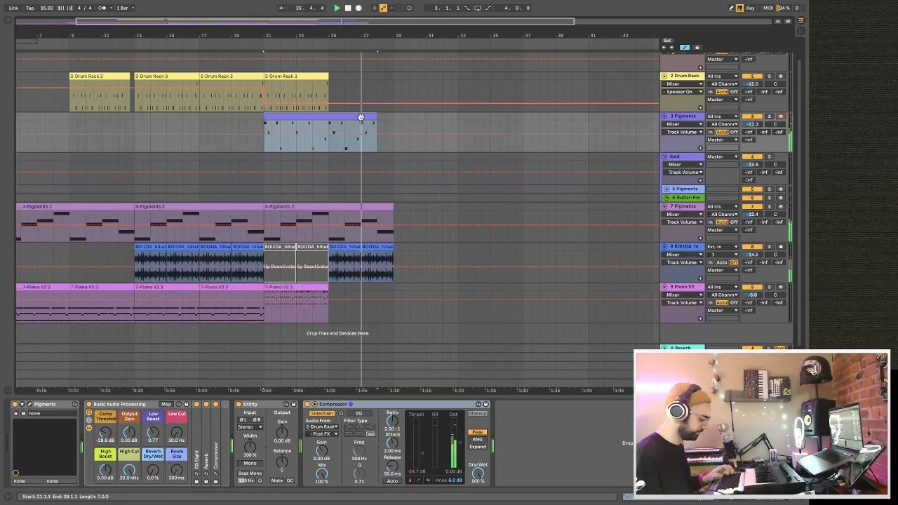
mouse_move(376, 117)
mouse_down()
mouse_move(390, 119)
mouse_move(377, 118)
mouse_up()
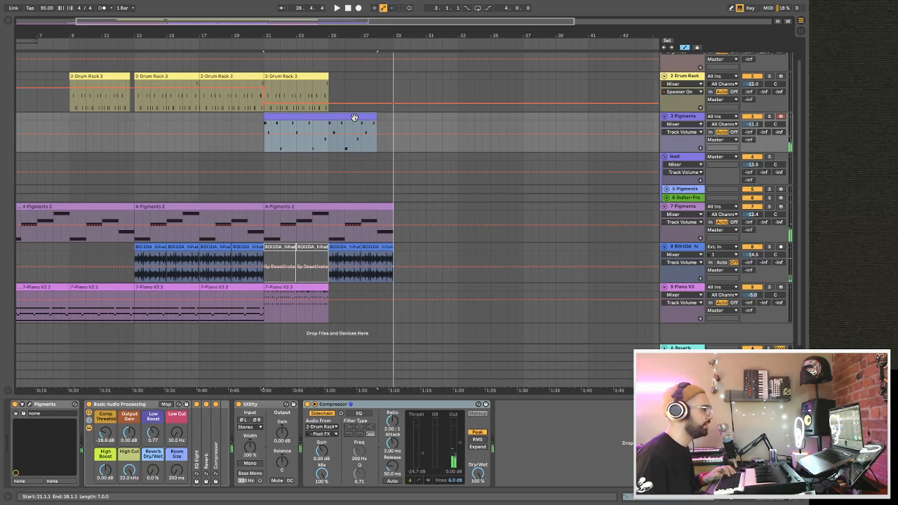
key(ctrl+d)
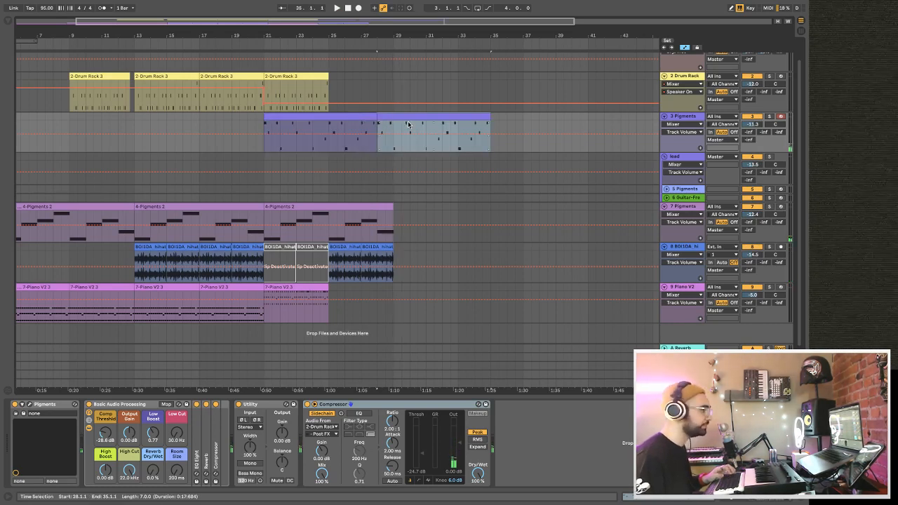
drag(401, 118, 417, 119)
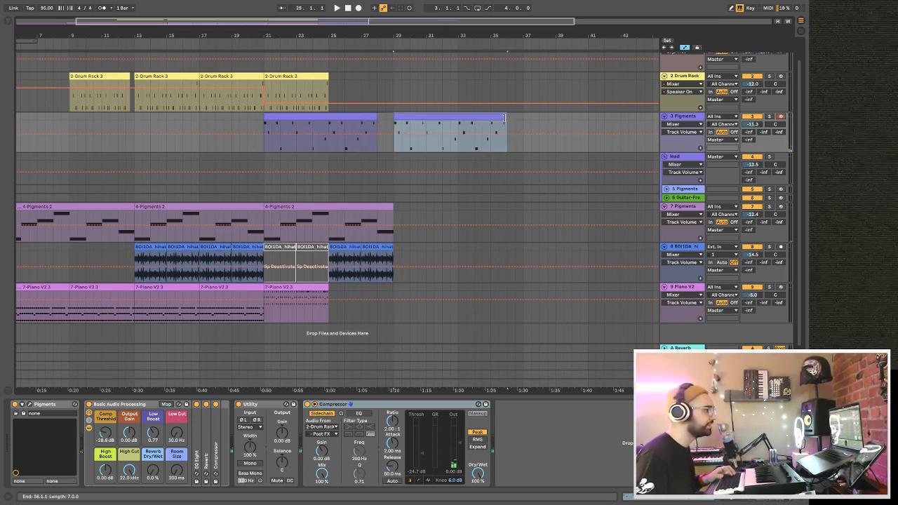
drag(503, 118, 457, 118)
key(space)
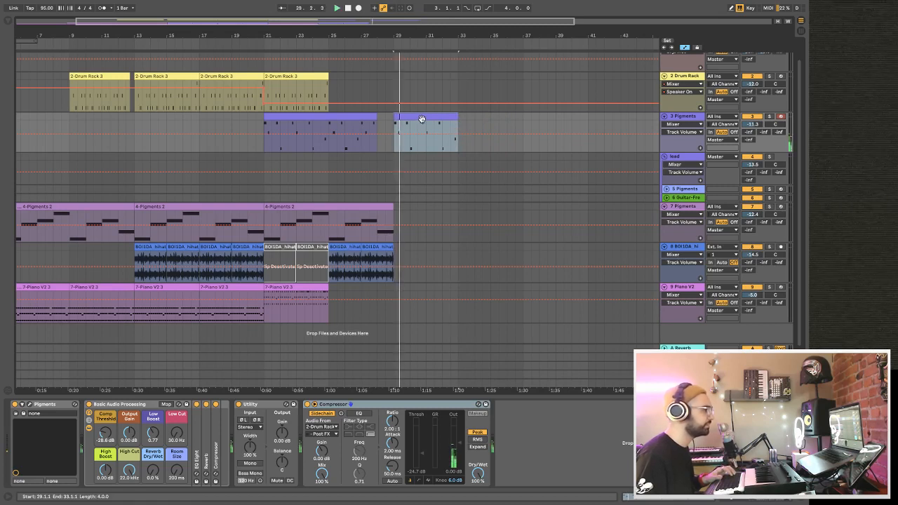
Check the notes of track 3's session clip and play the arrangement from bar 18.
key(Tab)
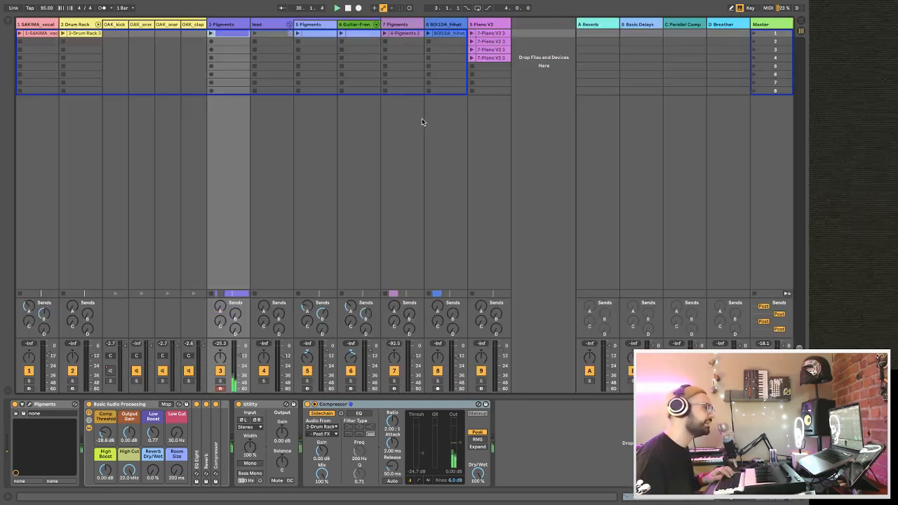
click(238, 35)
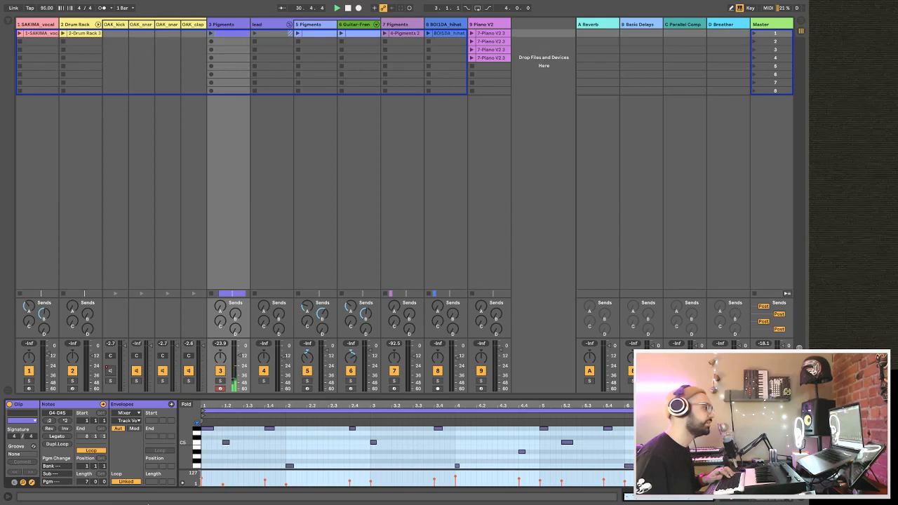
key(Tab)
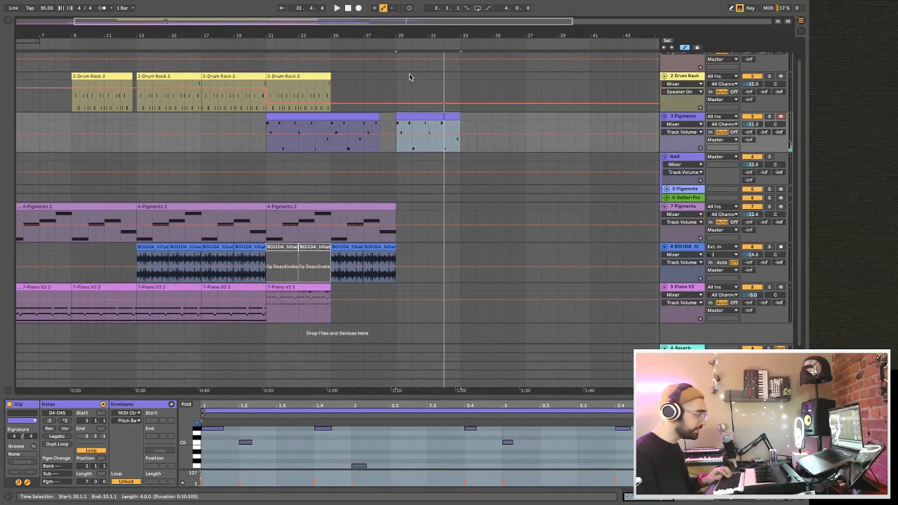
click(214, 168)
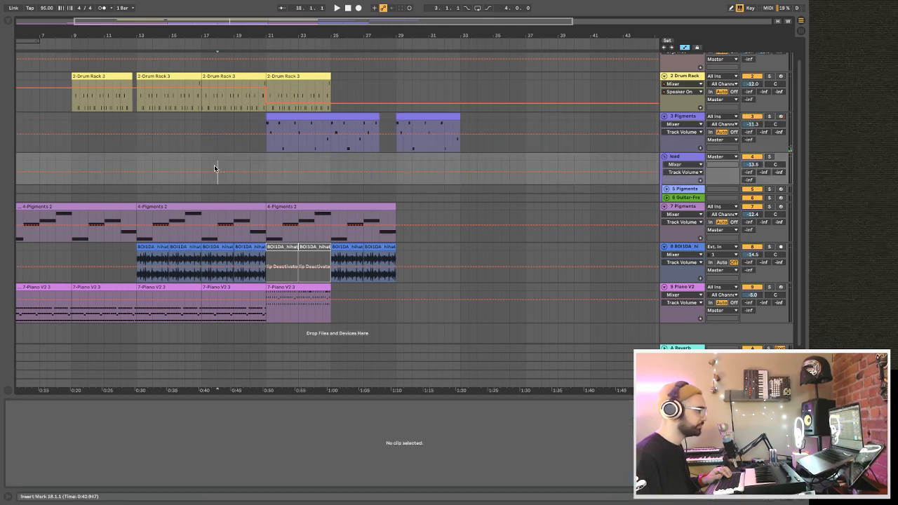
key(space)
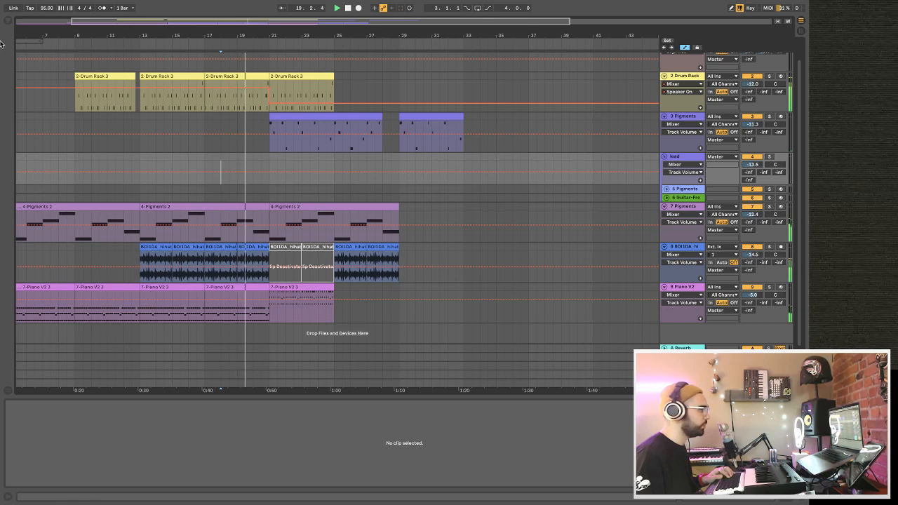
Audition samples in the FX Sounds collection and place OS_OA_SFX_Noise_Riser_2.wav on a new audio track at bar 20.
click(11, 22)
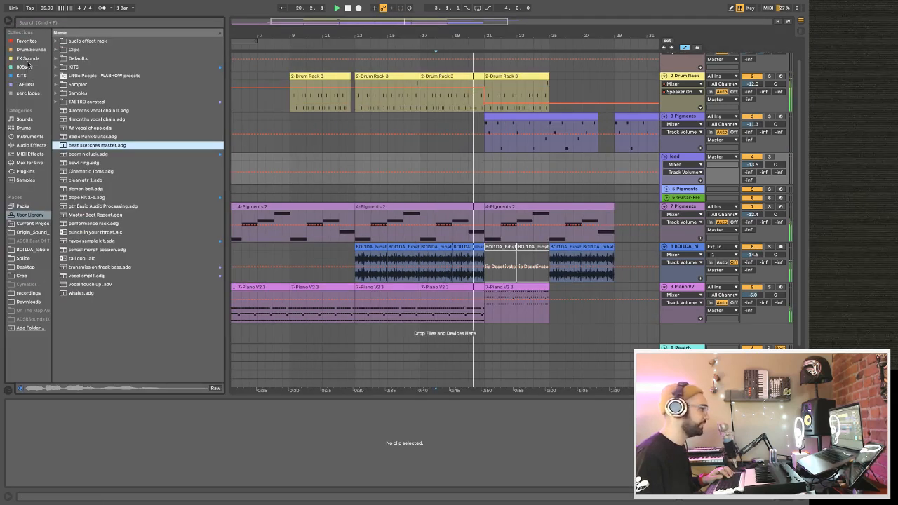
click(28, 58)
click(106, 75)
click(101, 92)
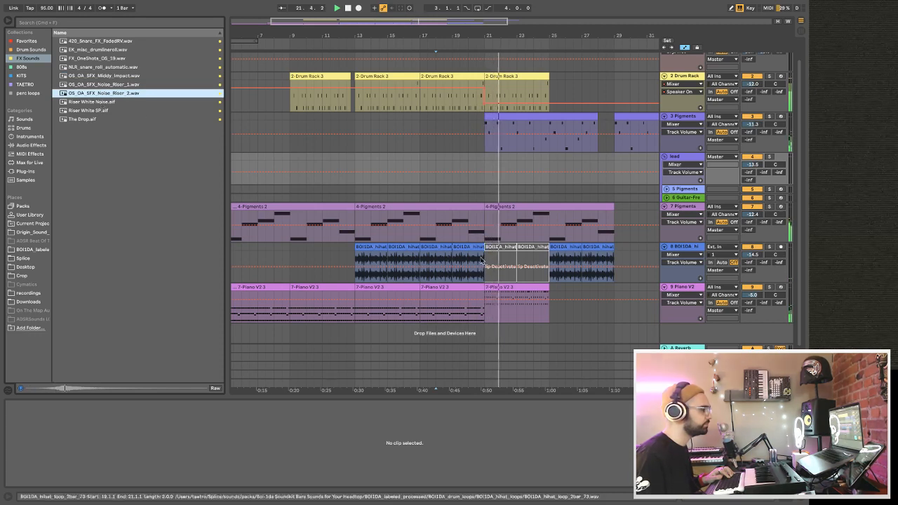
drag(118, 97, 465, 328)
scroll(468, 330, down, 1)
scroll(477, 324, left, 2)
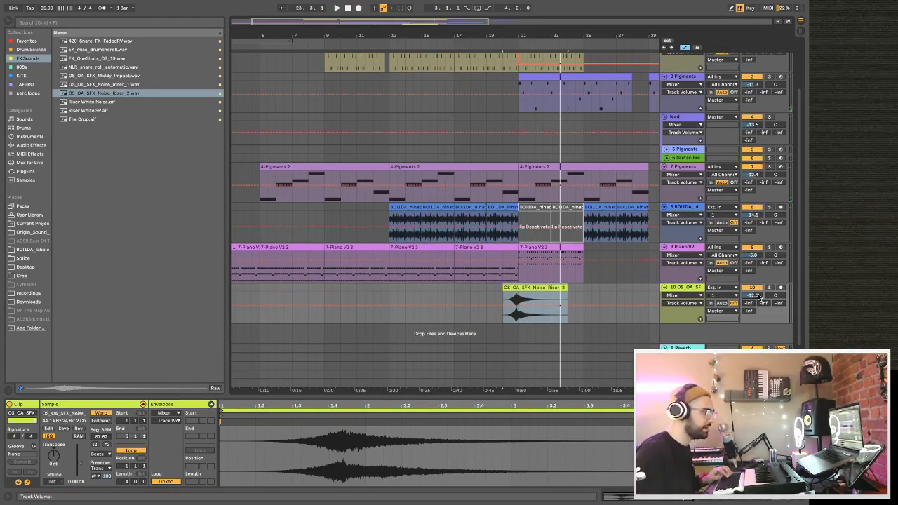
Turn the arrangement grid off, nudge the Noise_Riser_2 clip slightly later so its peak meets bar 21, and play it.
drag(517, 34, 340, 34)
scroll(351, 324, up, 1)
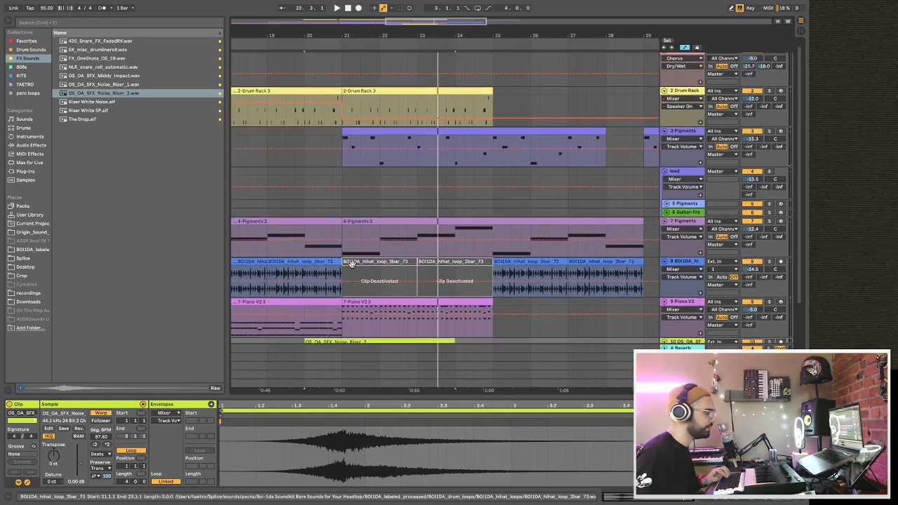
scroll(295, 315, down, 2)
right_click(274, 316)
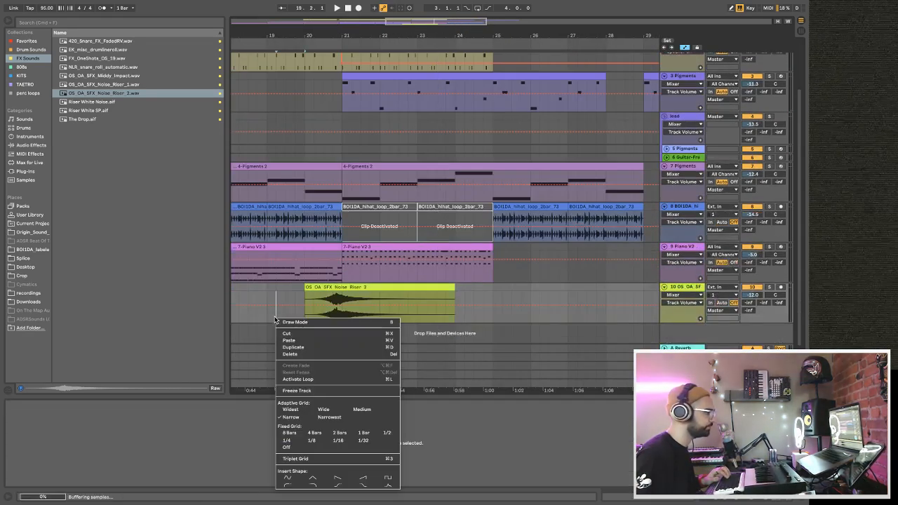
click(301, 448)
drag(356, 287, 368, 287)
key(space)
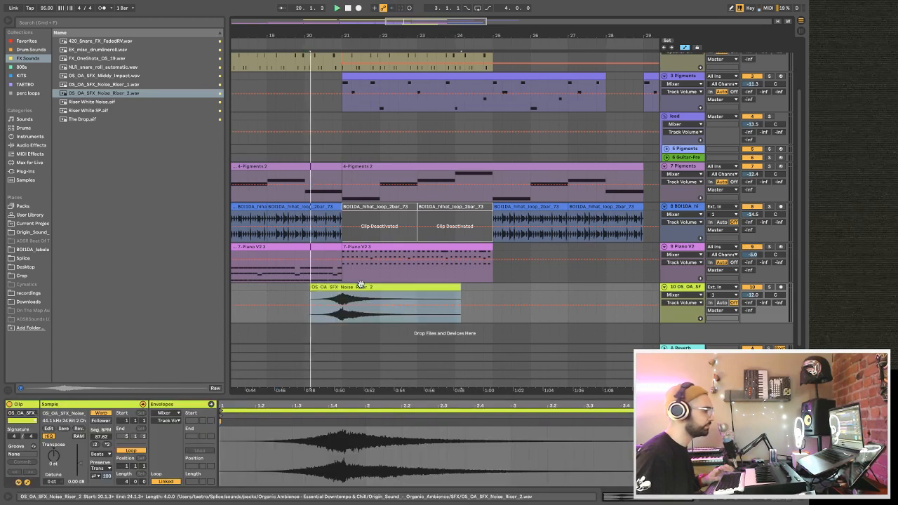
Lower track 10's volume to -31.5 and raise its A-Reverb send while playing the riser in the arrangement.
drag(748, 314, 753, 298)
key(space)
key(space)
scroll(685, 288, up, 1)
scroll(684, 288, down, 1)
drag(751, 295, 748, 280)
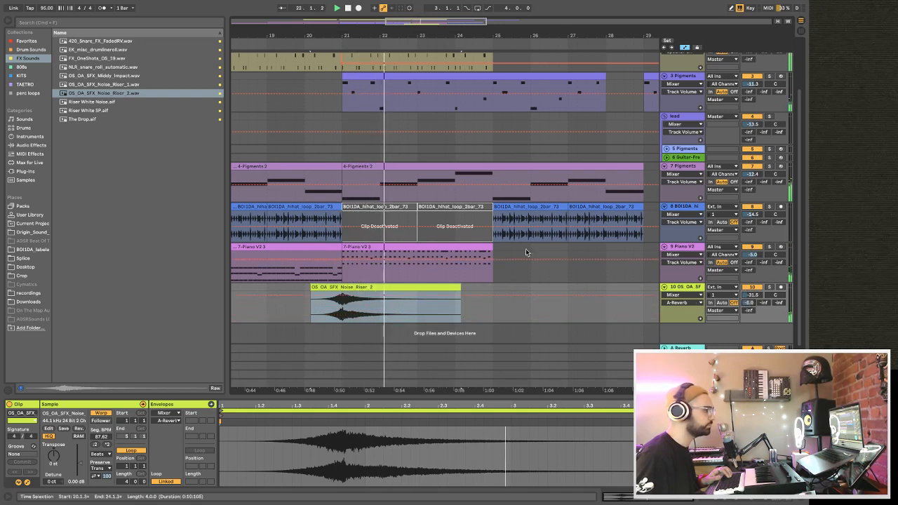
scroll(519, 245, up, 4)
scroll(515, 242, down, 4)
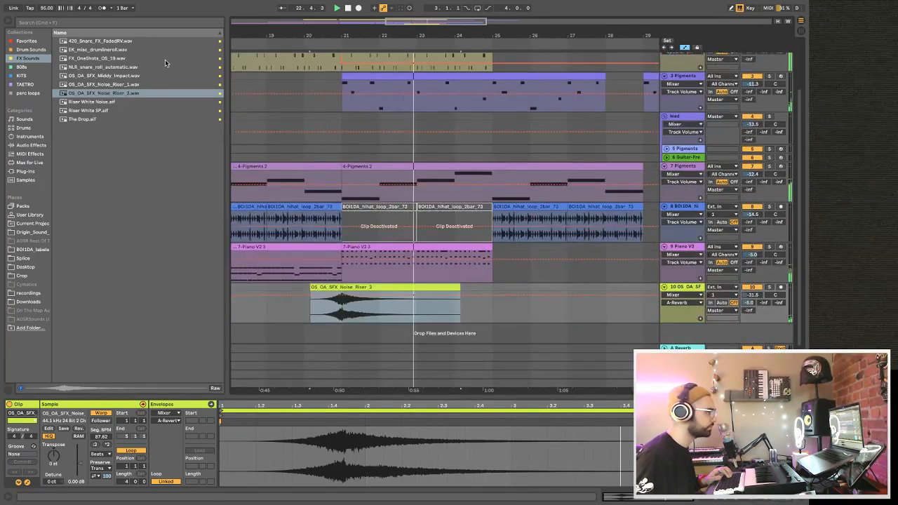
Audition the impact and riser samples and place OS_OA_SFX_Noise_Riser_1.wav on track 10 from bar 25 to bar 29.
click(114, 67)
click(112, 78)
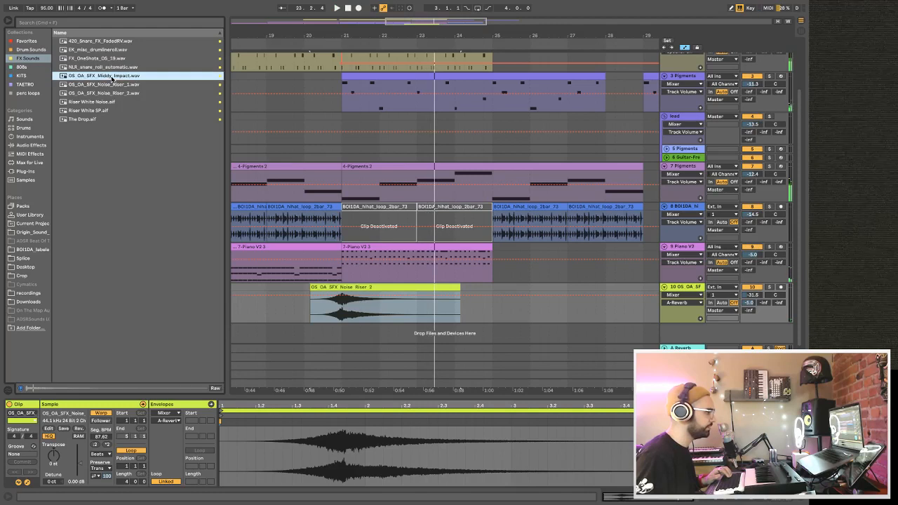
click(112, 93)
click(112, 85)
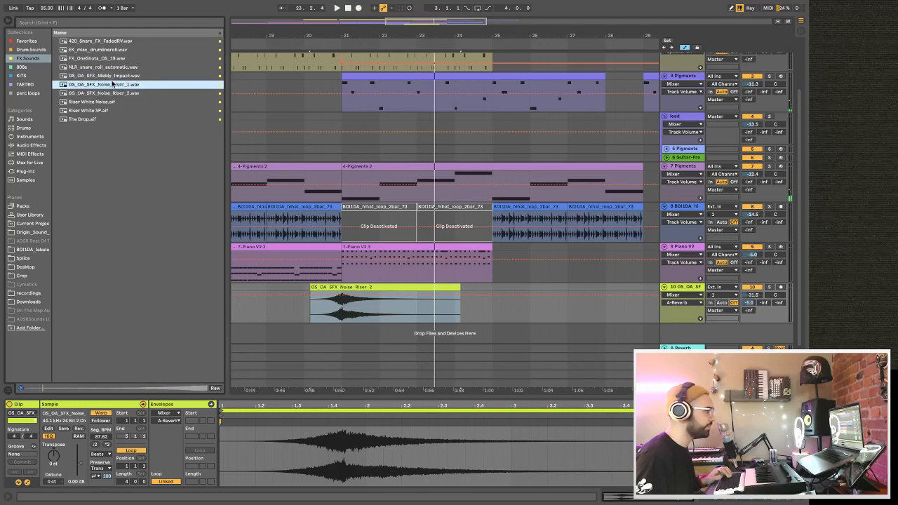
drag(138, 95, 552, 324)
right_click(554, 321)
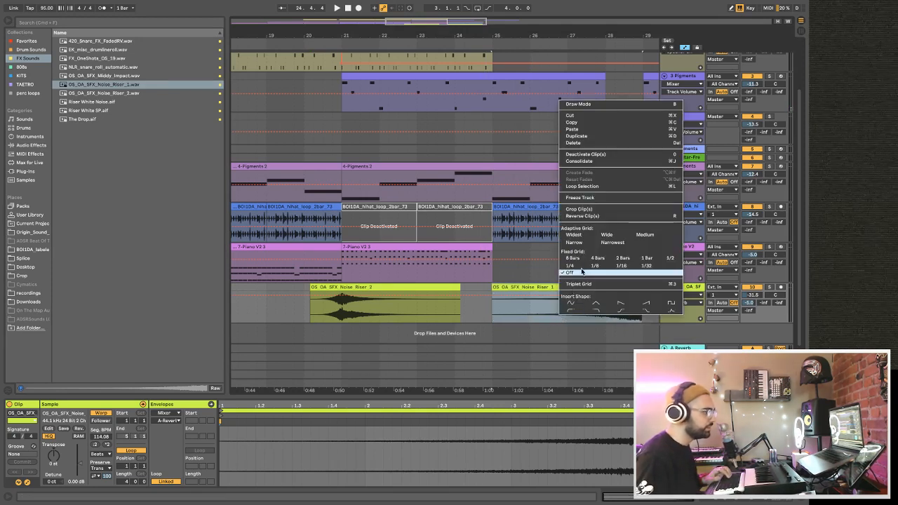
click(578, 284)
drag(575, 287, 581, 294)
Play the arrangement from bar 25 to check the second riser leading into bar 29.
key(space)
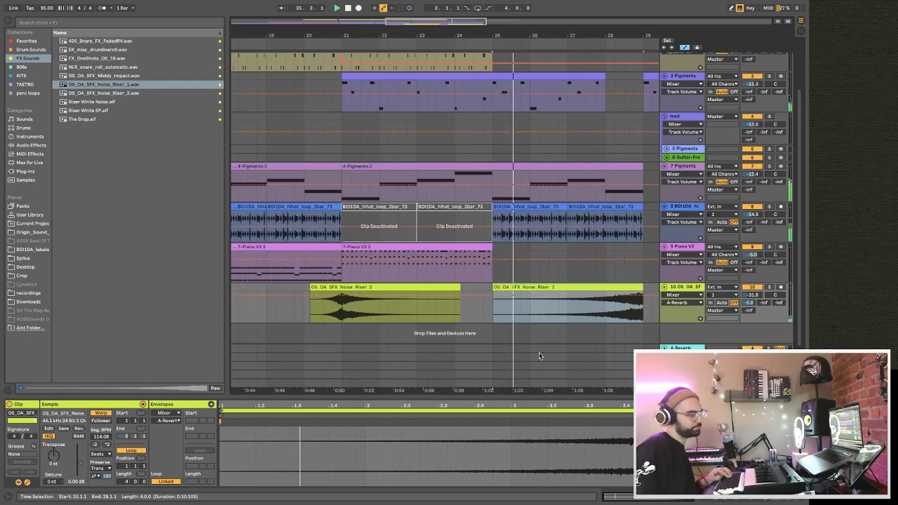
scroll(539, 354, right, 2)
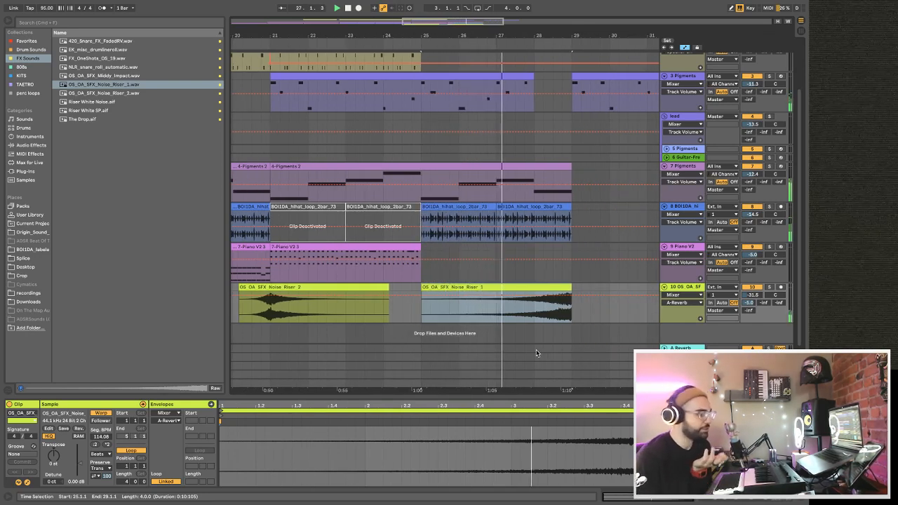
scroll(537, 352, up, 1)
scroll(536, 353, left, 1)
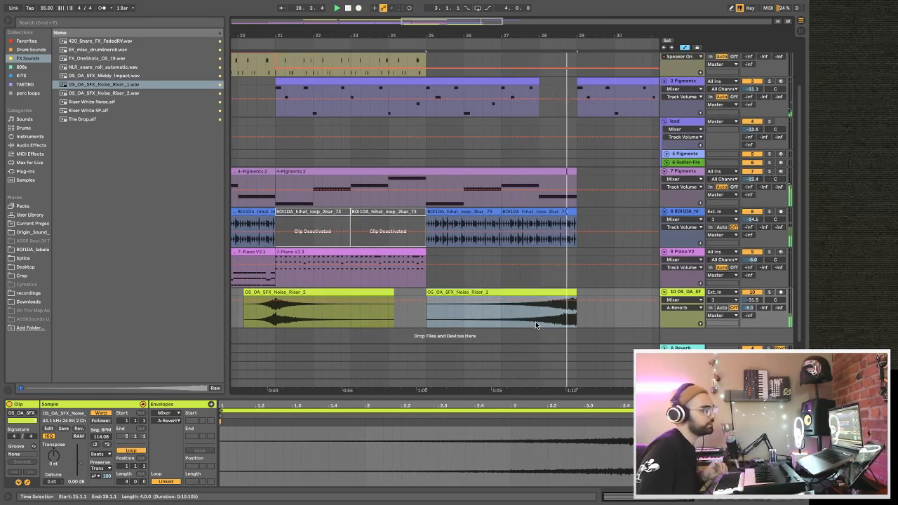
drag(433, 33, 433, 25)
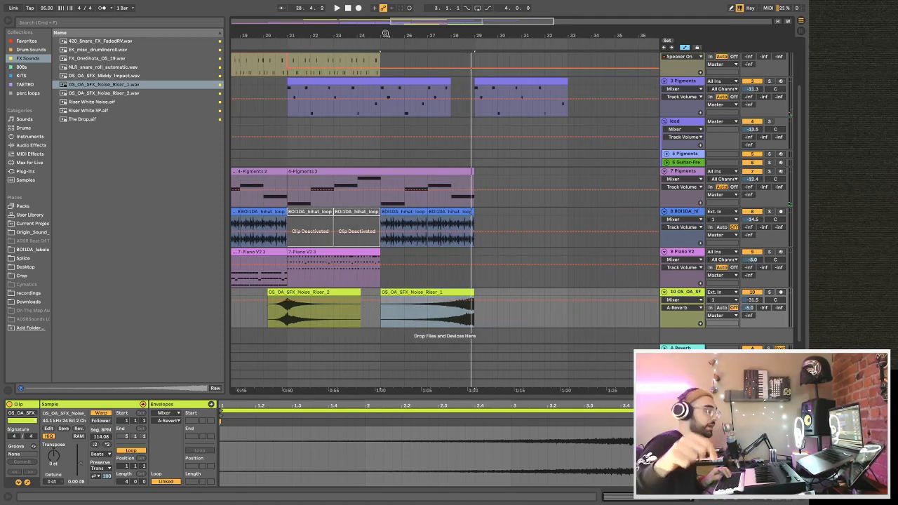
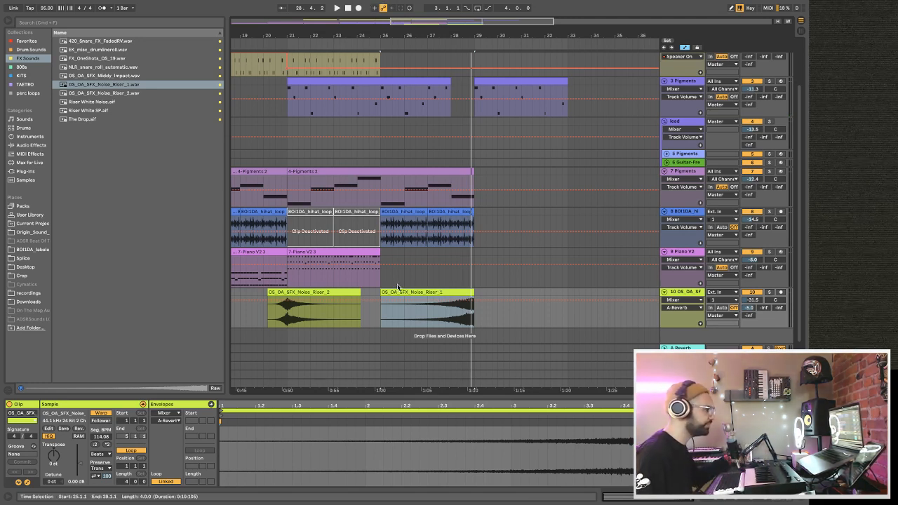
Play the arrangement from bar 25 and lower track 10's volume to -36.0 dB.
click(378, 295)
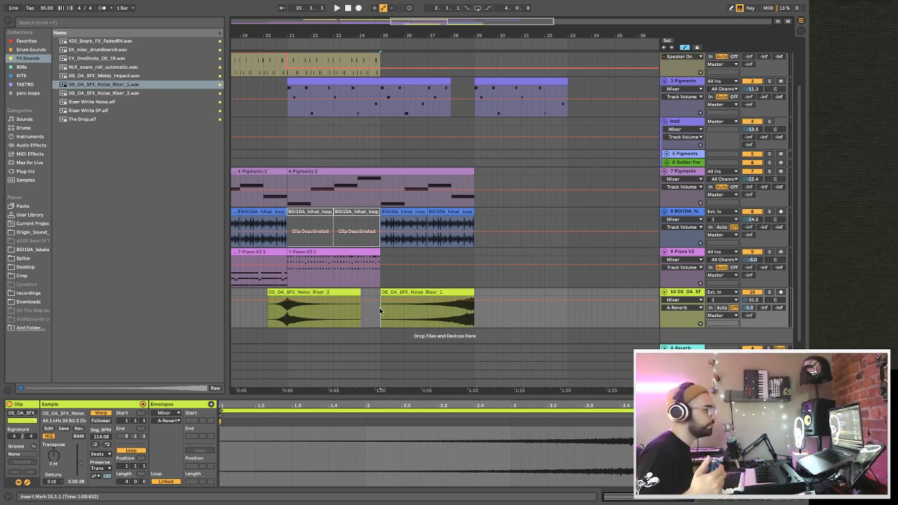
key(space)
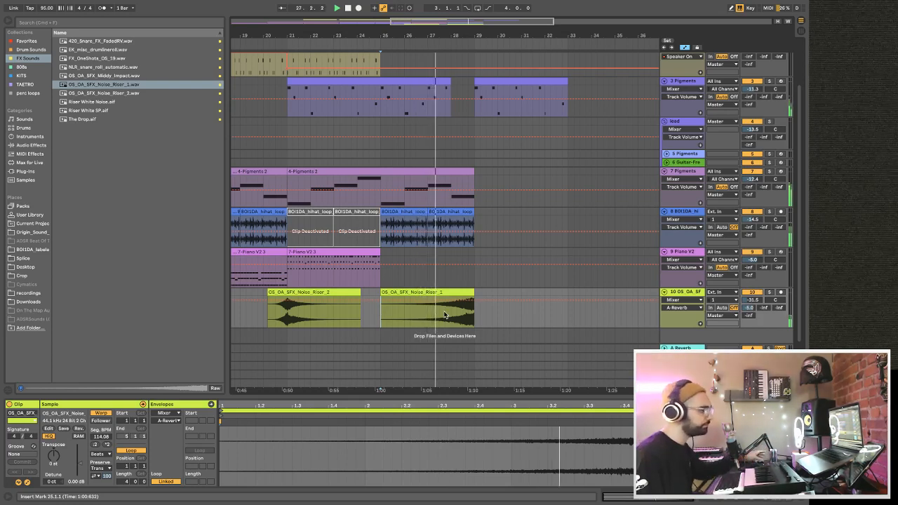
mouse_move(752, 300)
mouse_down()
mouse_move(752, 310)
mouse_move(757, 299)
mouse_up()
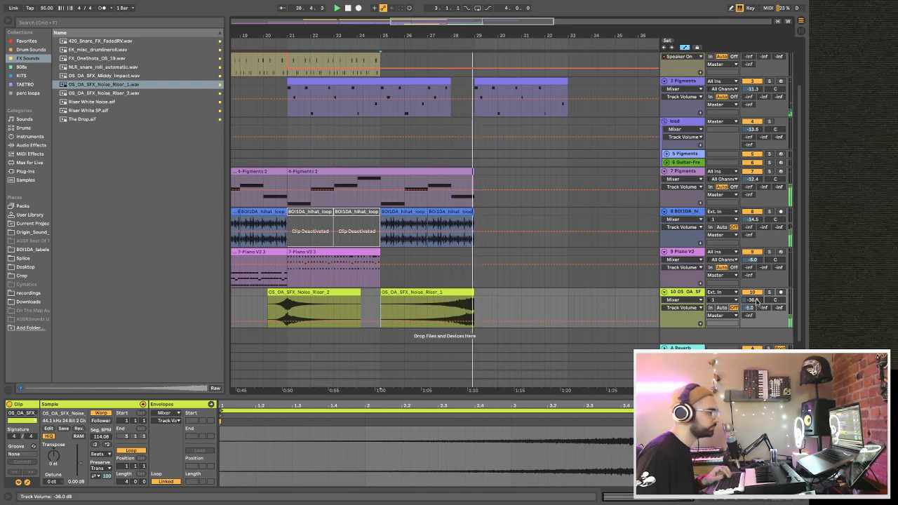
Copy the Drum Rack clip from bar 17 to bar 29, align its start exactly with the bar, and play it.
scroll(481, 266, up, 4)
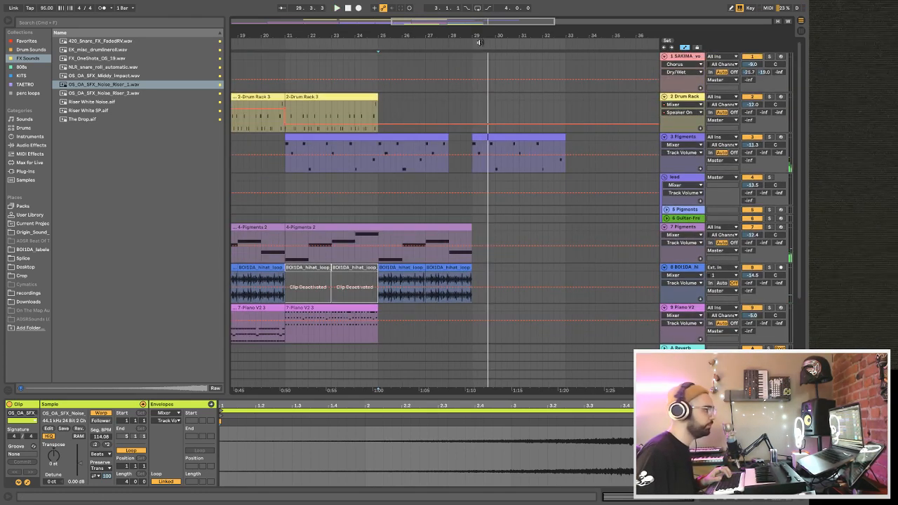
drag(477, 31, 476, 14)
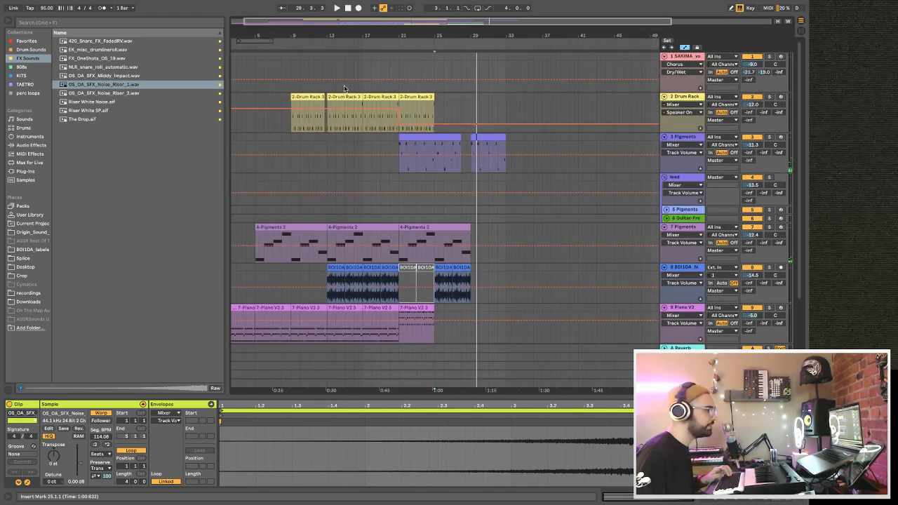
click(379, 94)
click(471, 106)
key(ctrl+v)
drag(476, 32, 473, 41)
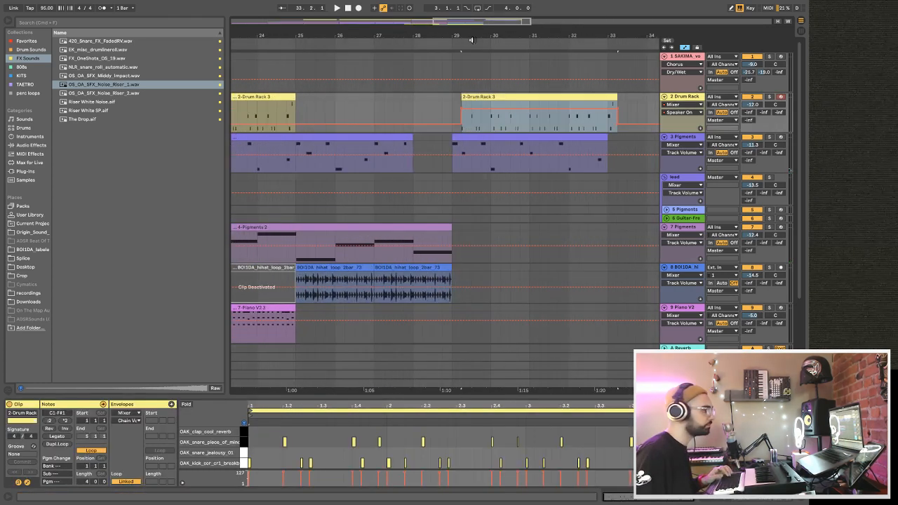
drag(470, 97, 464, 96)
key(space)
scroll(464, 88, down, 1)
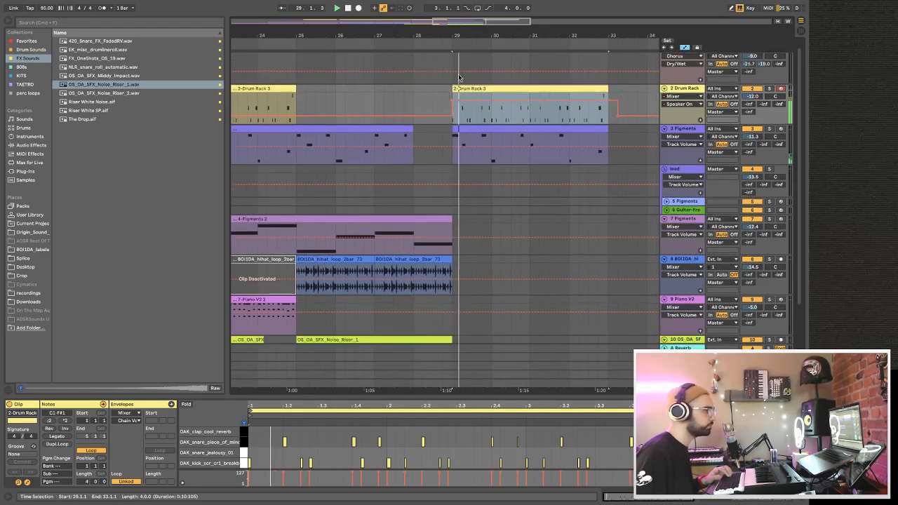
Duplicate the last 4-Pigments 2 clip on track 7 so the copy runs from bar 29 to bar 37.
drag(457, 38, 460, 35)
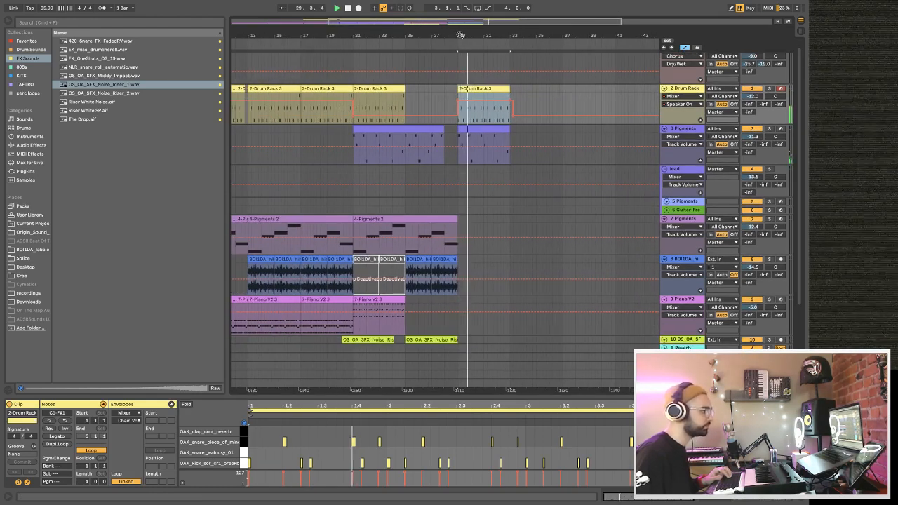
click(388, 218)
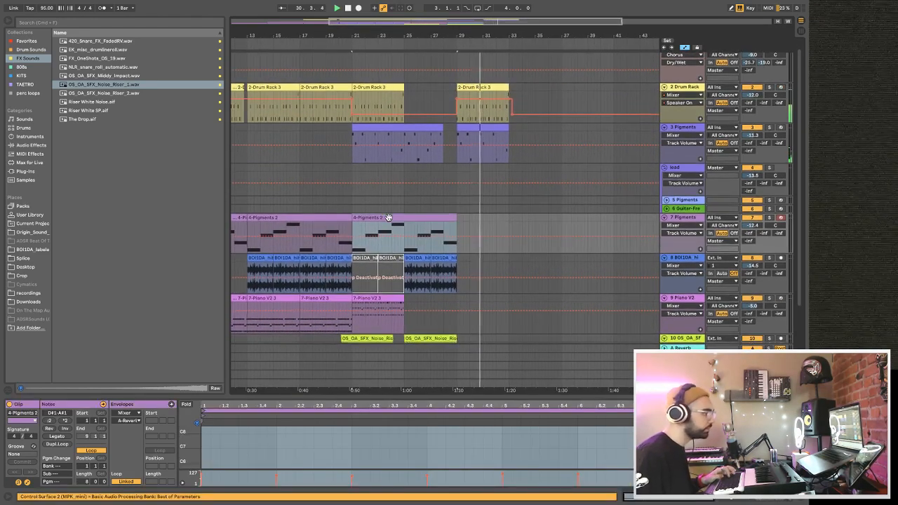
key(ctrl+d)
Copy the hi-hat loop clip from bar 19 to bar 29 on track 8 and duplicate it once to reach bar 33.
scroll(390, 221, down, 2)
click(337, 203)
key(space)
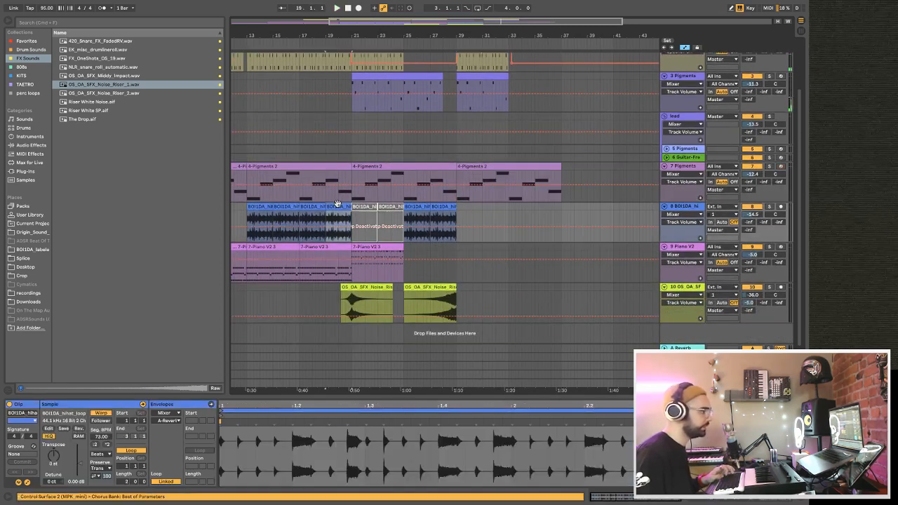
click(462, 208)
key(ctrl+v)
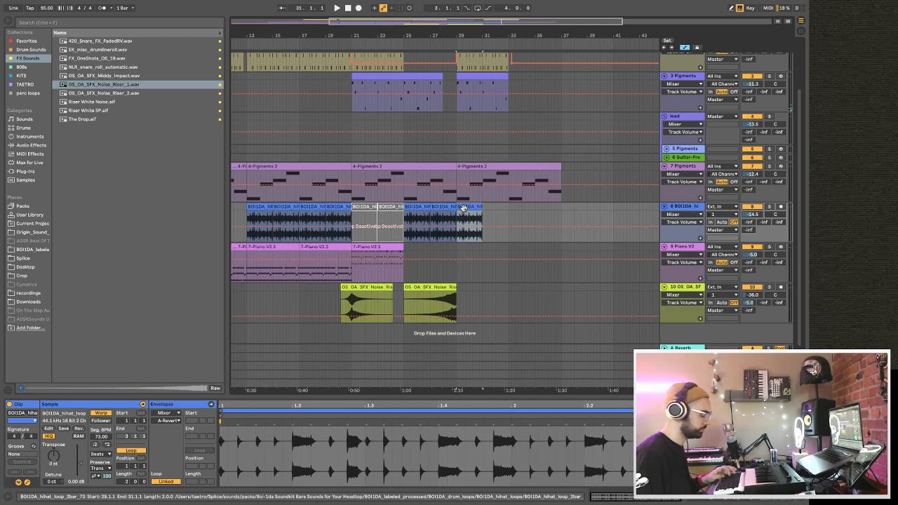
key(ctrl+d)
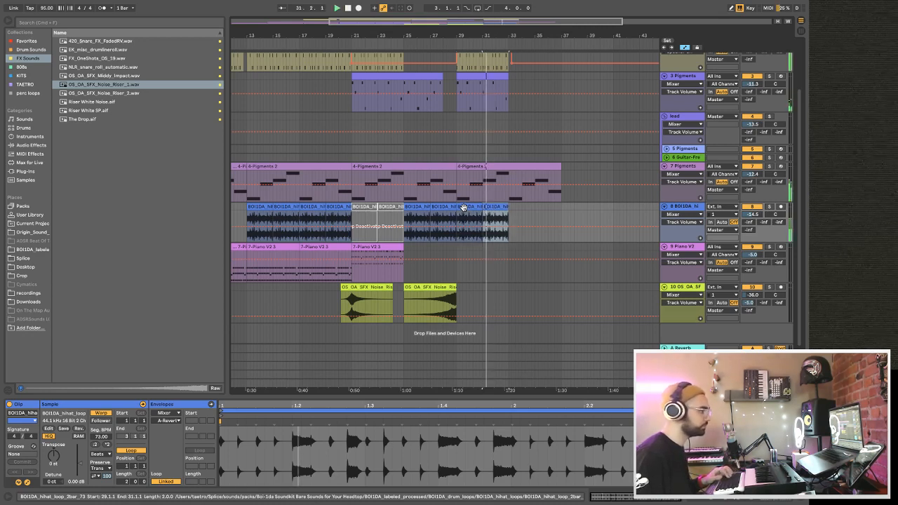
key(space)
Place the fourth Piano V2 session clip on track 9 at bar 29 and play from just before it.
click(310, 249)
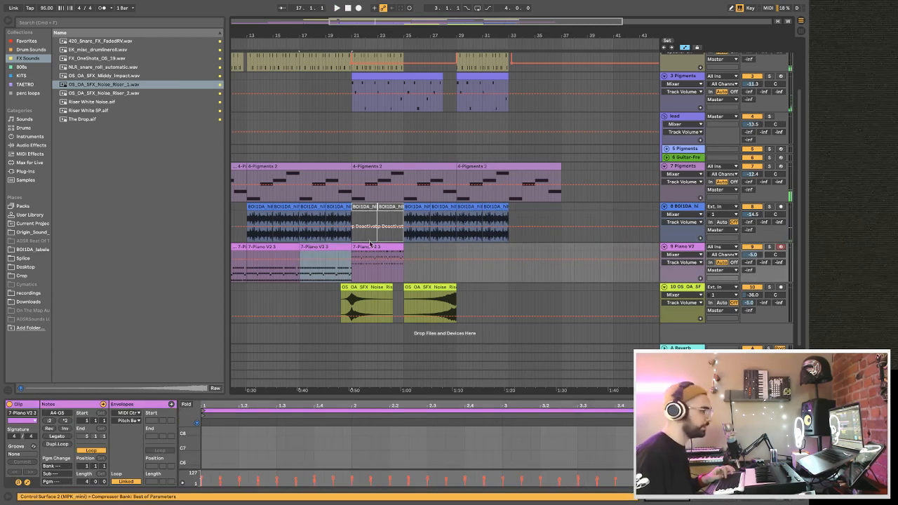
key(Tab)
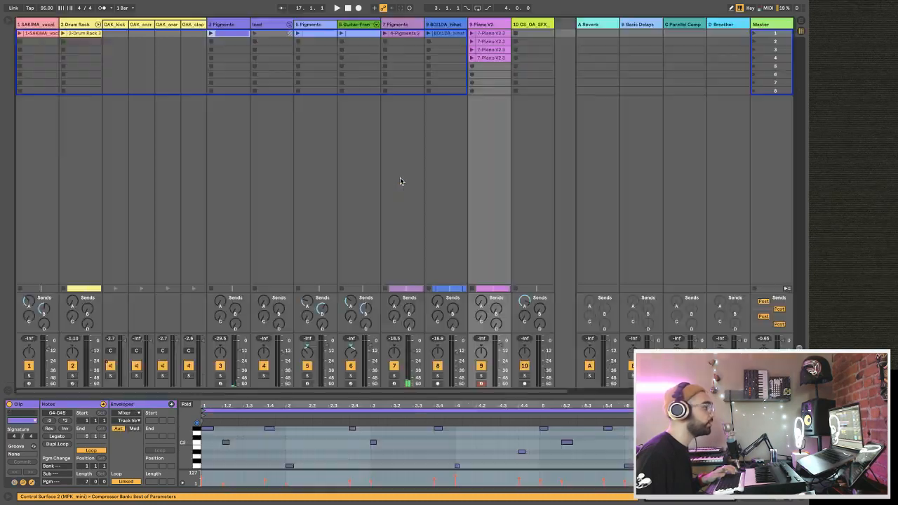
click(500, 57)
scroll(454, 440, down, 3)
drag(459, 395, 458, 309)
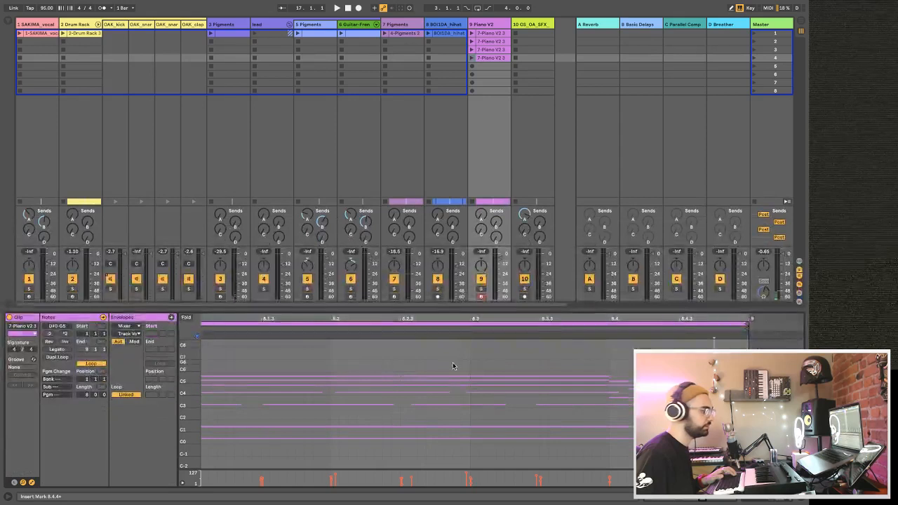
key(Tab)
click(464, 221)
drag(461, 239, 452, 250)
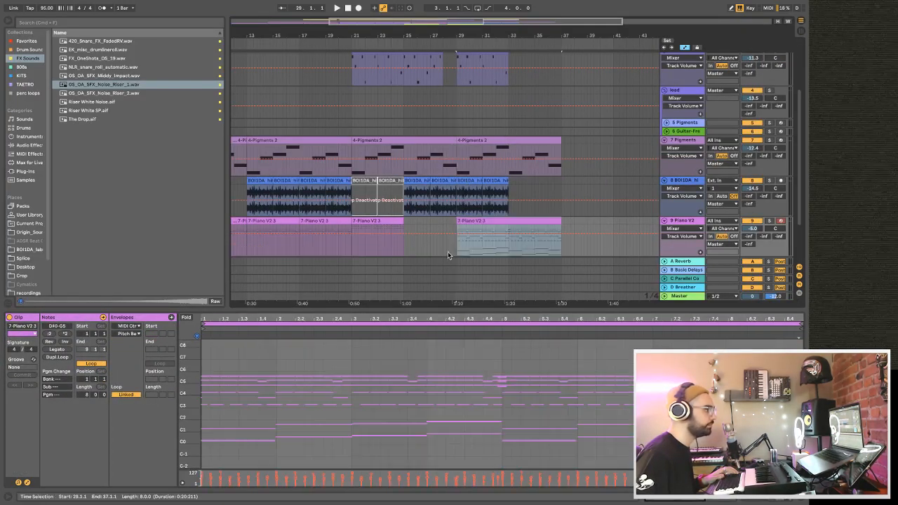
click(437, 250)
key(space)
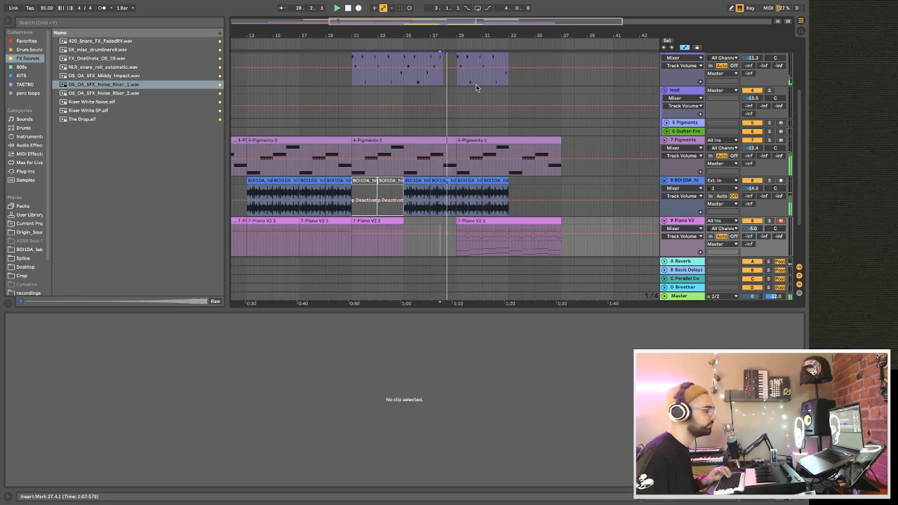
Place the SAKIMA vocal session clip on track 1 at bar 29 and play the section.
scroll(475, 84, up, 5)
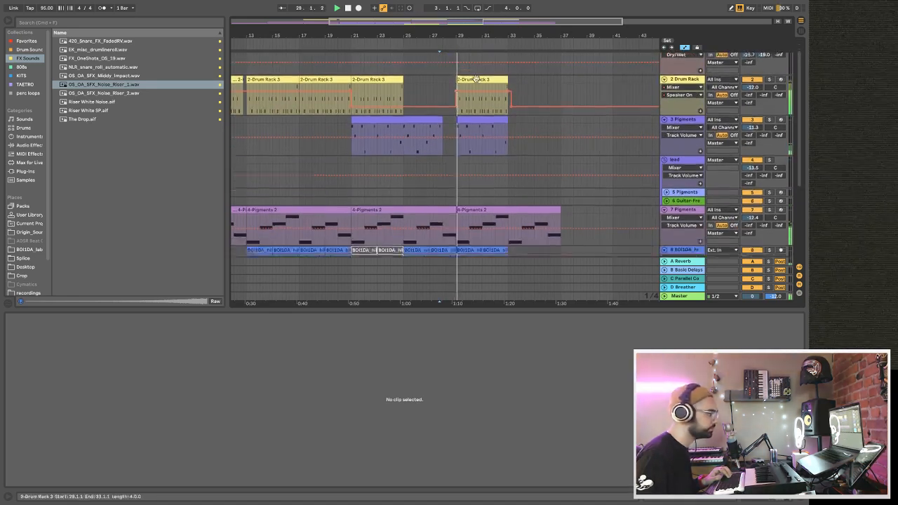
scroll(475, 79, up, 2)
key(Tab)
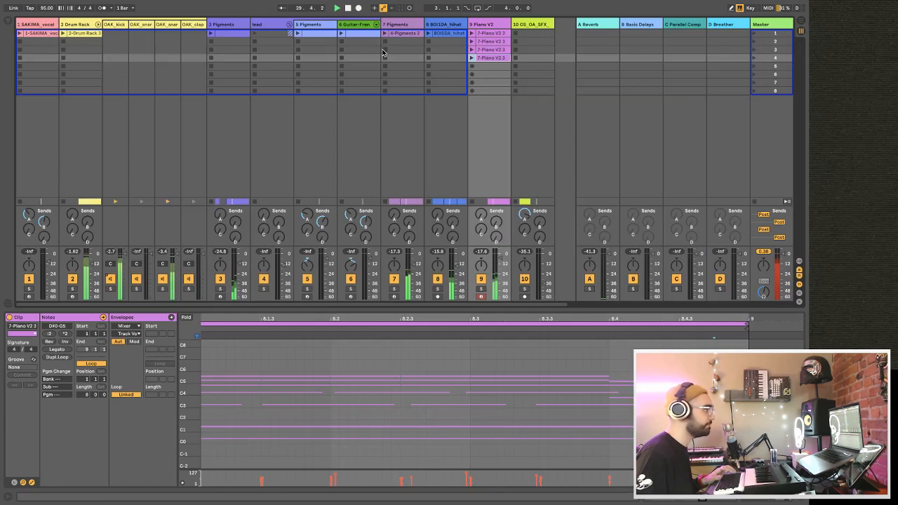
key(Tab)
drag(31, 35, 457, 74)
key(space)
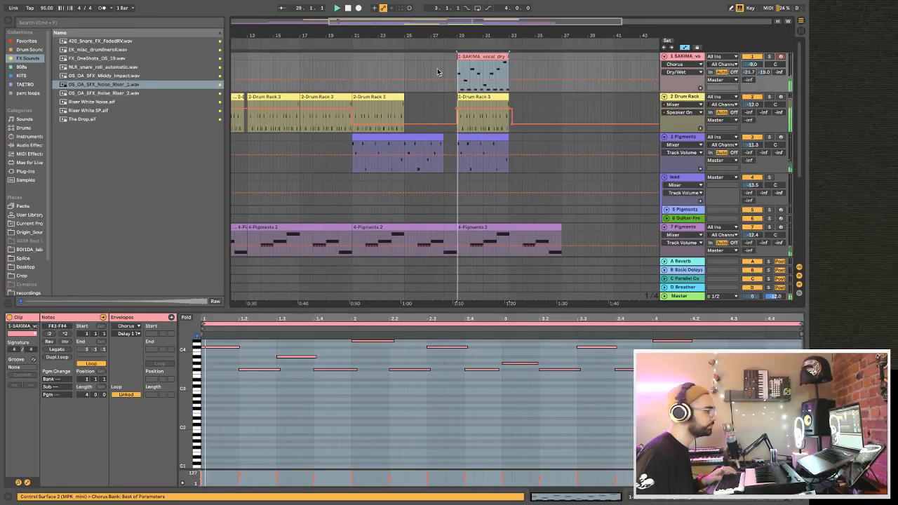
Unfold tracks 5 and 6 in the lead group and place the track 5 Pigments session clip at bar 29.
scroll(433, 68, down, 5)
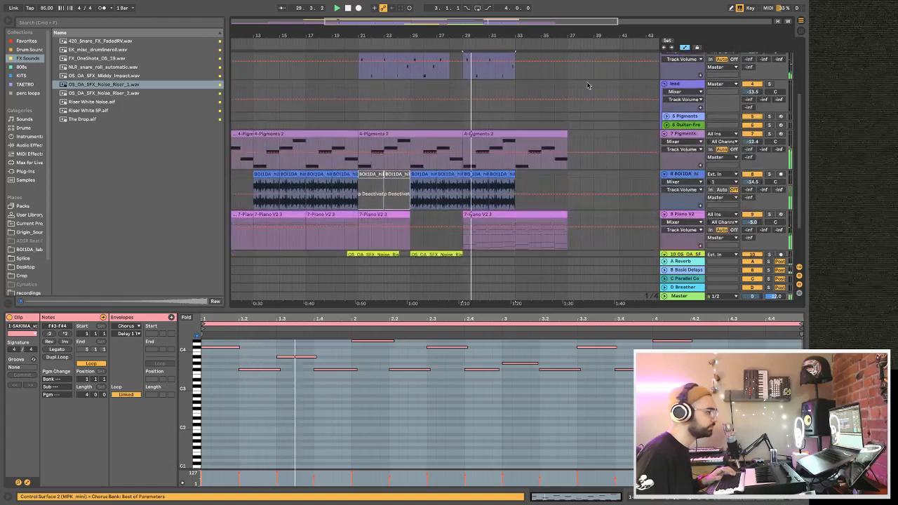
click(667, 116)
scroll(668, 119, down, 3)
click(668, 122)
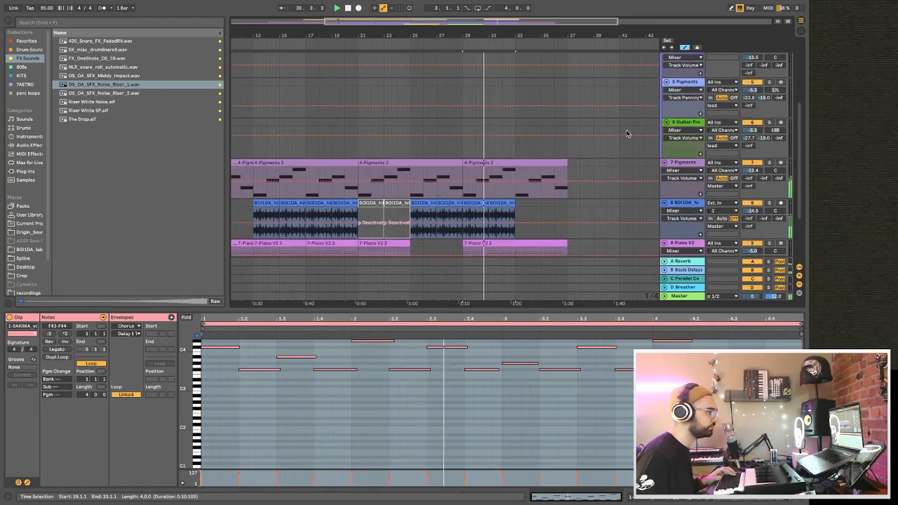
key(space)
key(Tab)
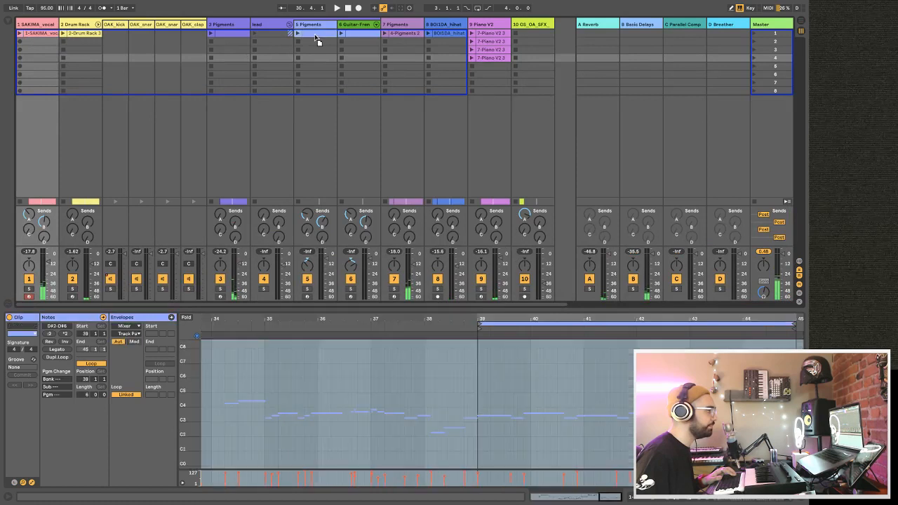
key(Tab)
click(458, 97)
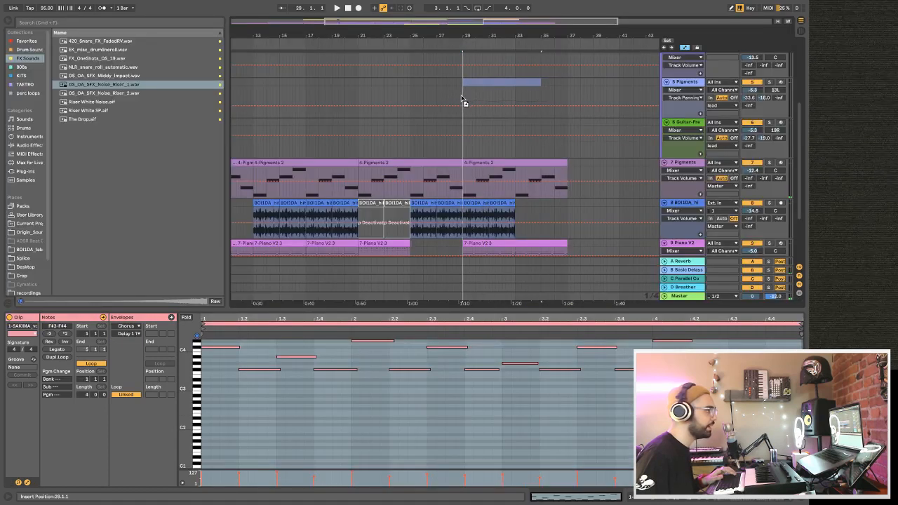
drag(461, 98, 462, 99)
Play the transition into bar 29 and deactivate the SAKIMA vocal clip on track 1.
click(447, 97)
key(space)
scroll(448, 98, down, 3)
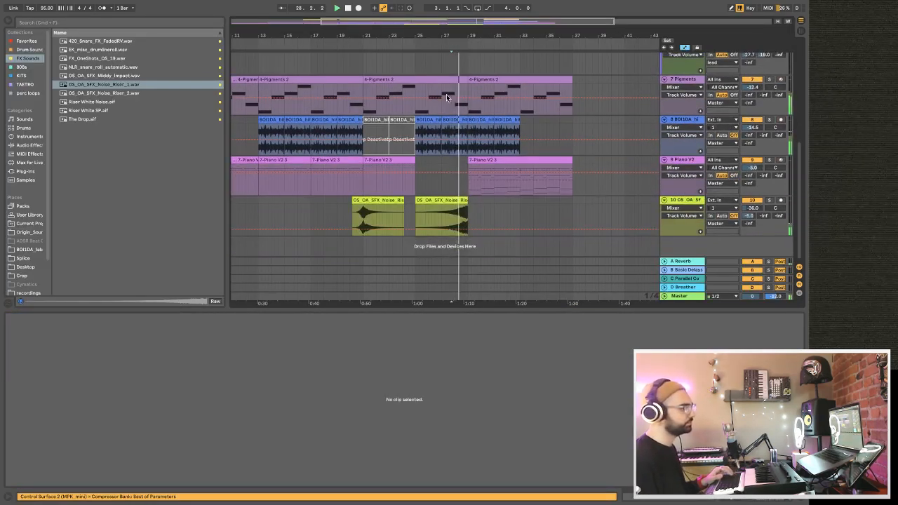
drag(446, 37, 396, 37)
scroll(438, 56, up, 5)
click(438, 54)
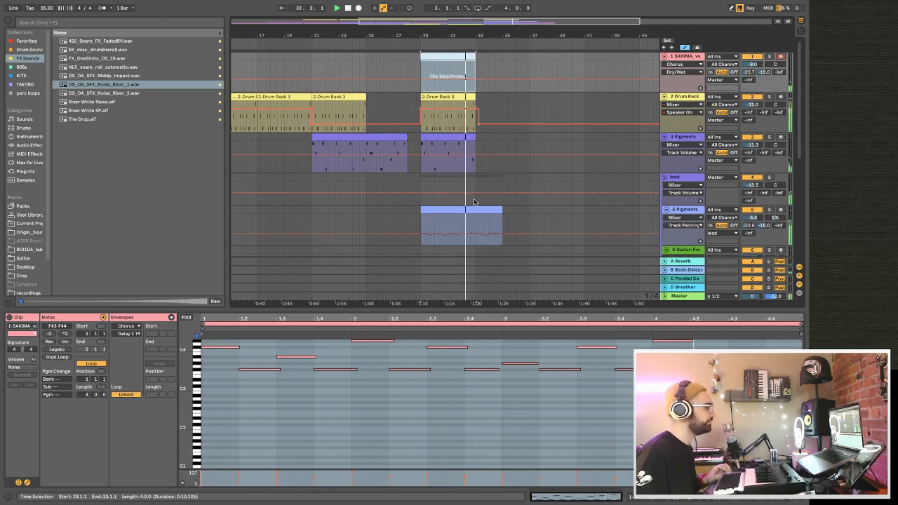
Duplicate the bar 29 Drum Rack and track 3 Pigments clips so both parts extend to bar 37.
scroll(466, 127, down, 3)
scroll(463, 125, up, 3)
click(461, 97)
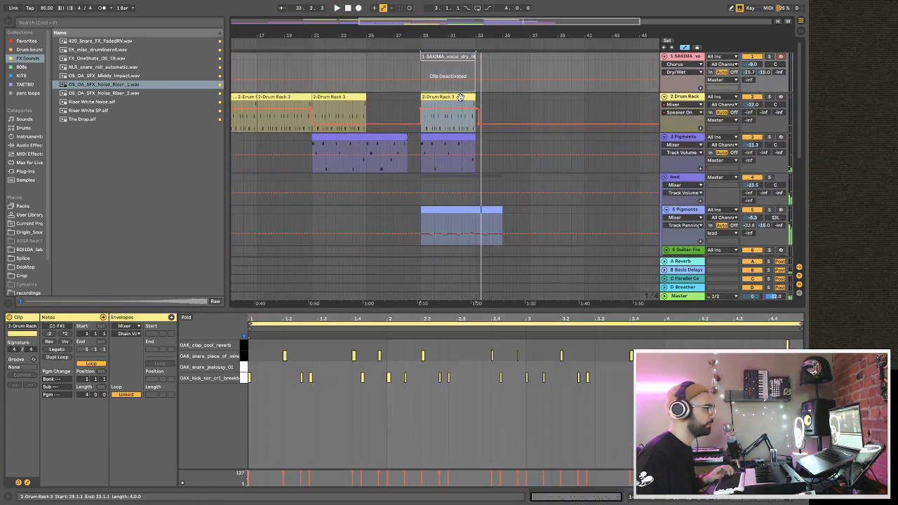
key(ctrl+d)
click(452, 144)
key(ctrl+d)
Shorten the track 5 Pigments clip to end at bar 33 and duplicate it to fill up to bar 37.
scroll(457, 164, down, 2)
click(459, 169)
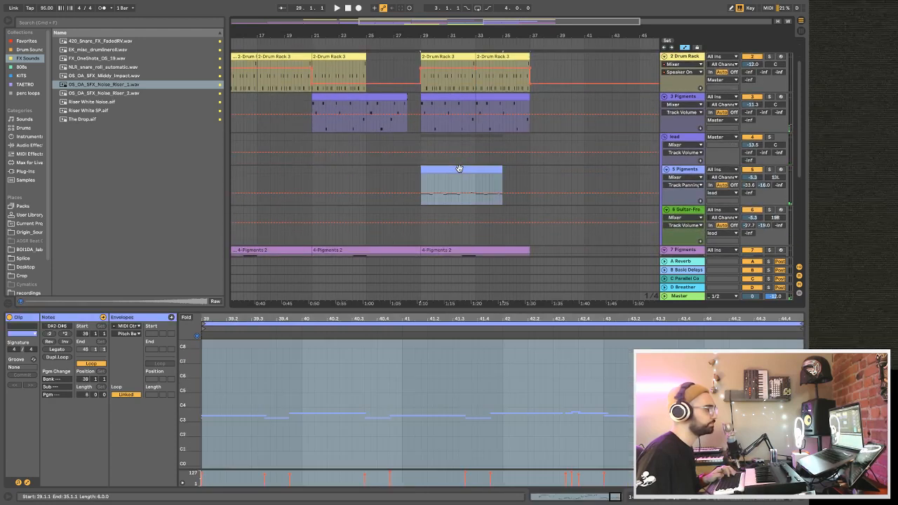
drag(499, 169, 475, 181)
key(super+d)
Duplicate the last hi-hat loop clip on track 8 twice to reach bar 37 while the arrangement plays.
key(space)
scroll(477, 184, down, 5)
click(489, 119)
key(super+d)
key(super+d)
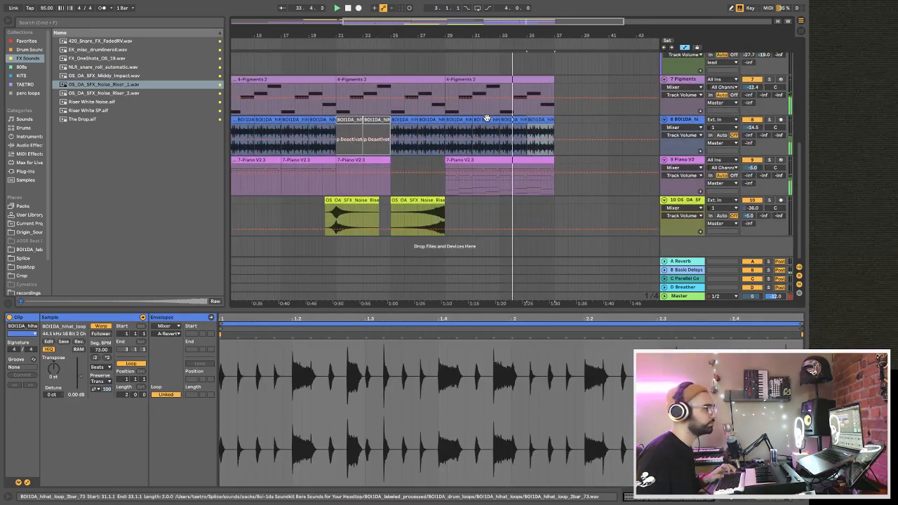
Return to bar 1, hide the browser, enlarge the arrangement view over the clip details, and play the whole arrangement.
click(346, 8)
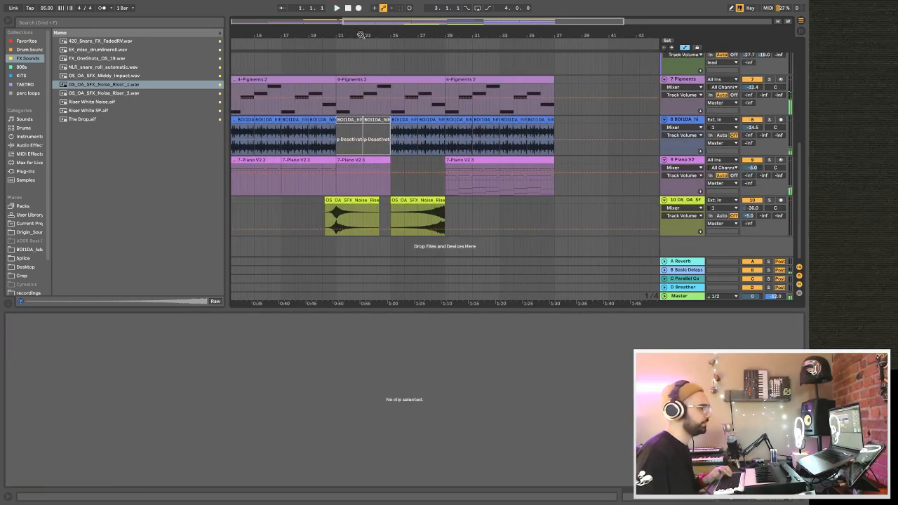
drag(361, 35, 387, 38)
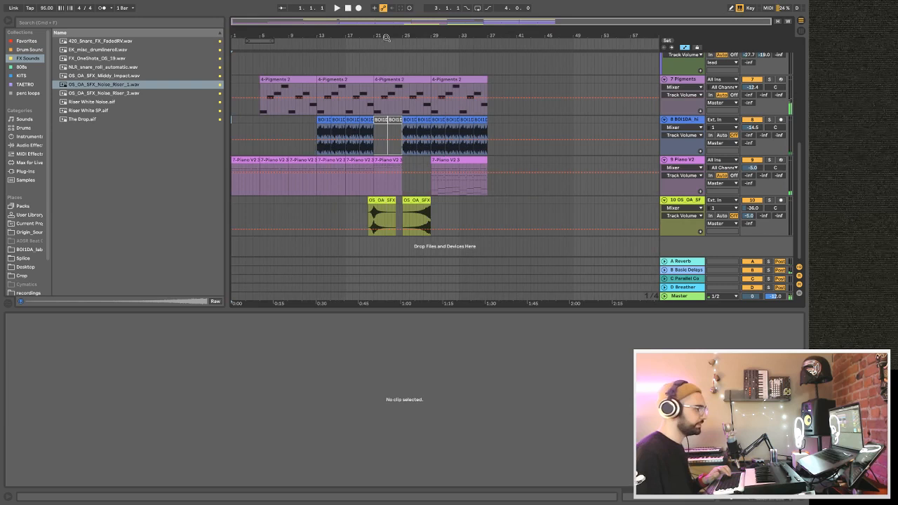
click(6, 21)
scroll(100, 188, up, 5)
scroll(100, 188, down, 5)
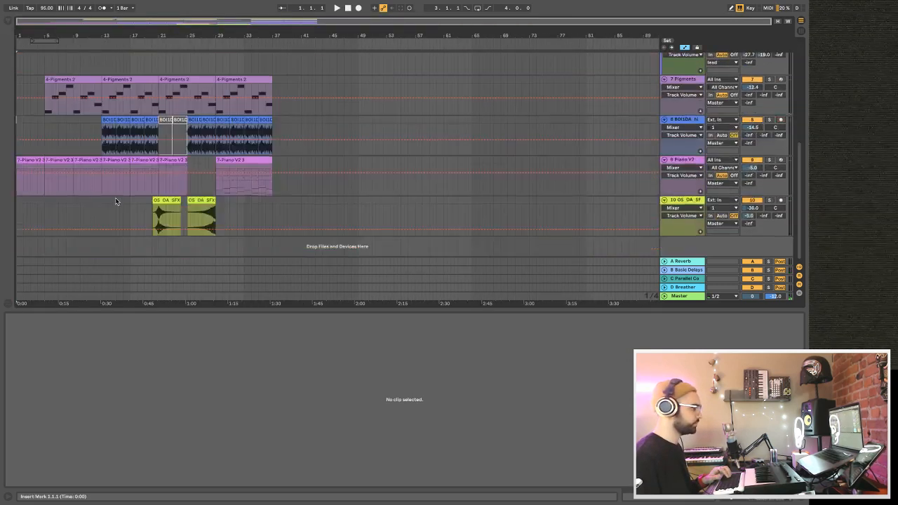
scroll(115, 201, up, 5)
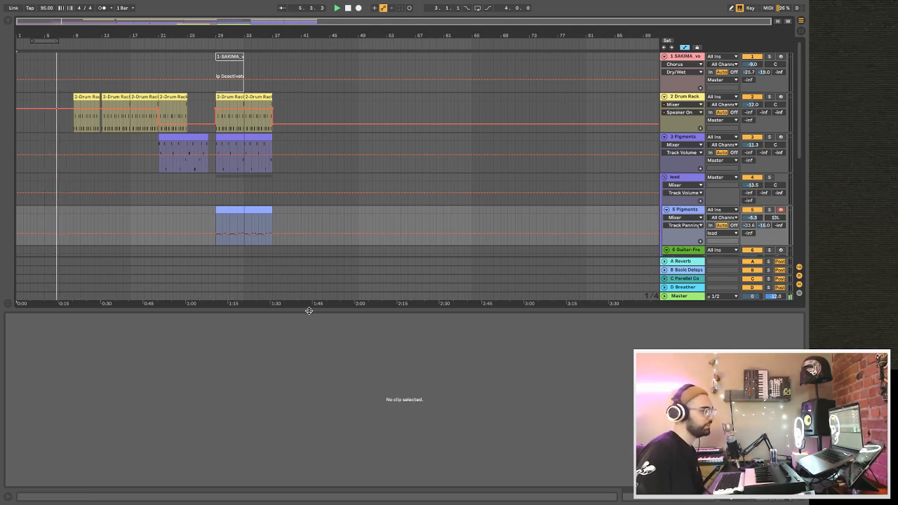
drag(309, 309, 361, 464)
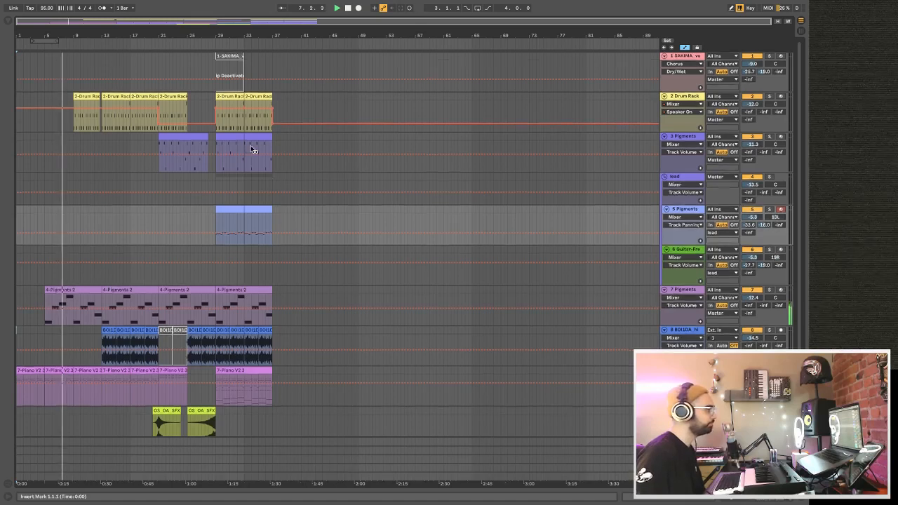
scroll(252, 150, down, 2)
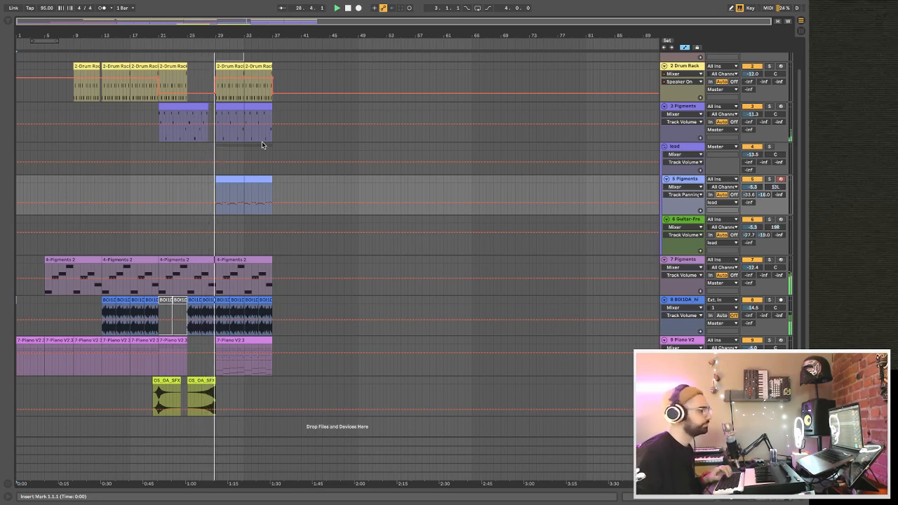
Trim the OS_OA_SFX_Noise_Riser_1 clip before bar 29 so it starts just after bar 25 and ends at bar 28.4.
drag(191, 30, 237, 35)
click(684, 381)
scroll(469, 355, down, 1)
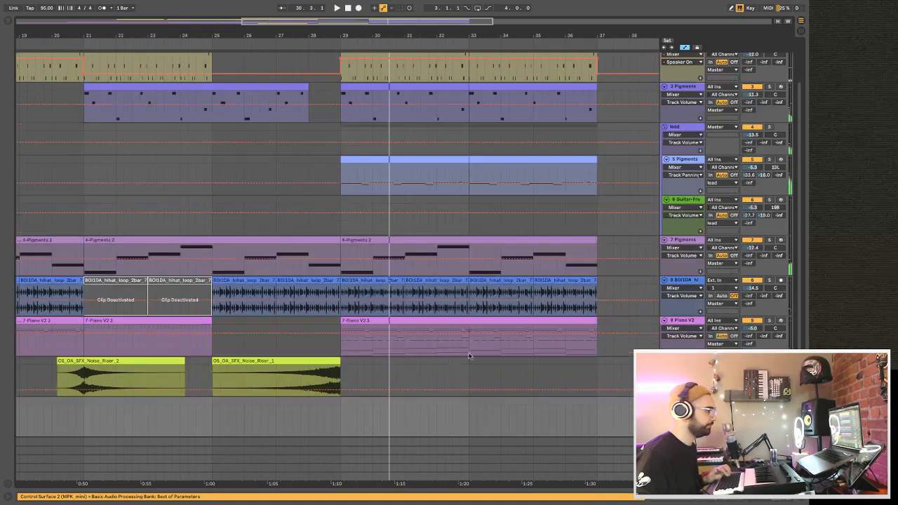
scroll(339, 375, down, 1)
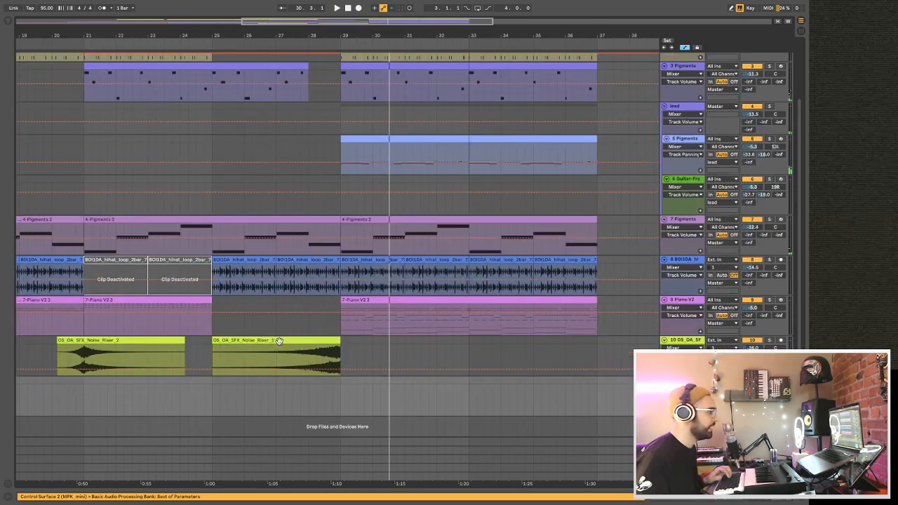
mouse_move(214, 341)
mouse_down()
mouse_move(273, 346)
mouse_move(272, 337)
mouse_up()
scroll(362, 332, right, 1)
Show the browser and search the samples for "clap".
click(8, 24)
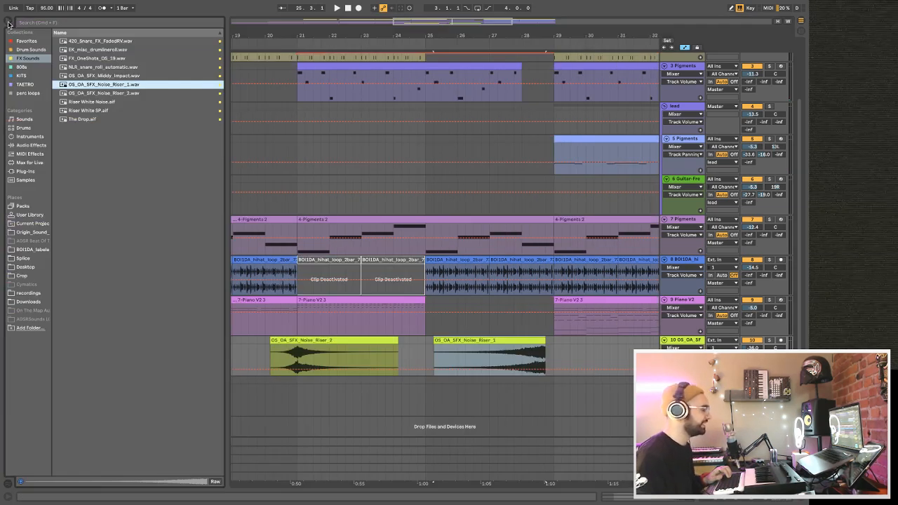
key(super+f)
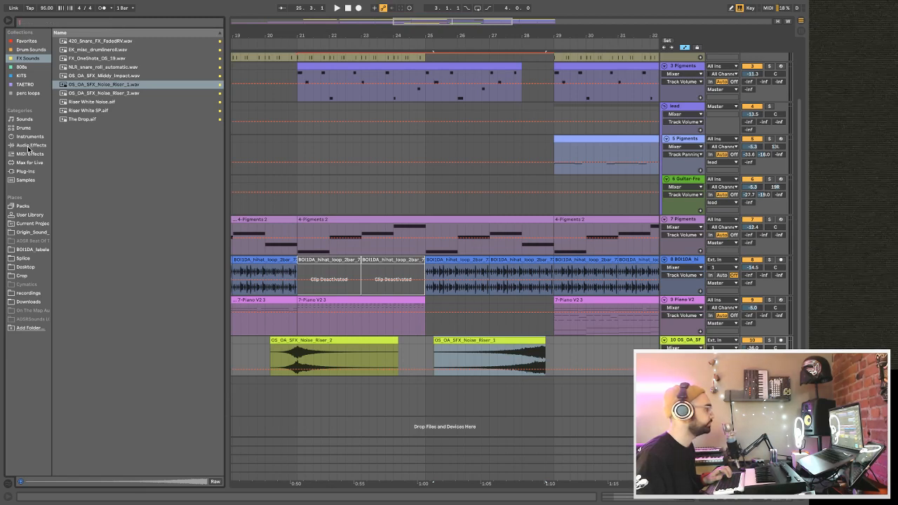
click(25, 180)
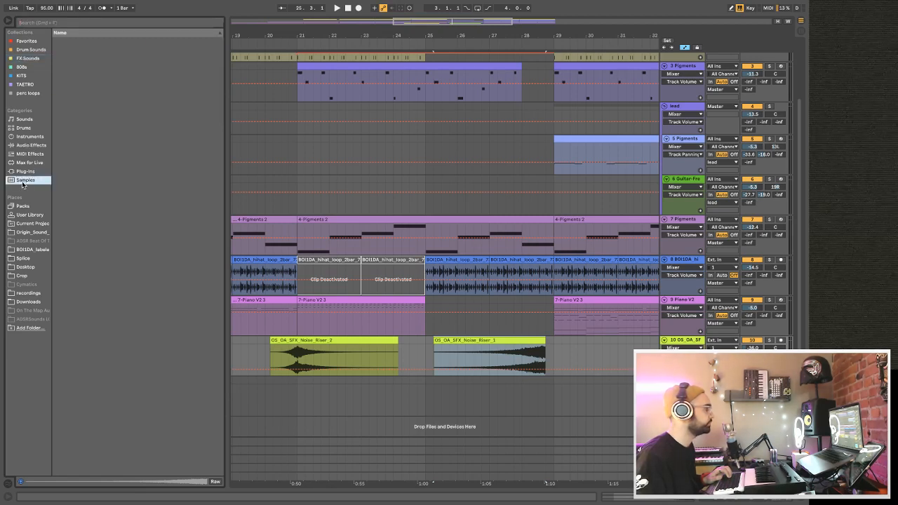
click(36, 24)
text(clap)
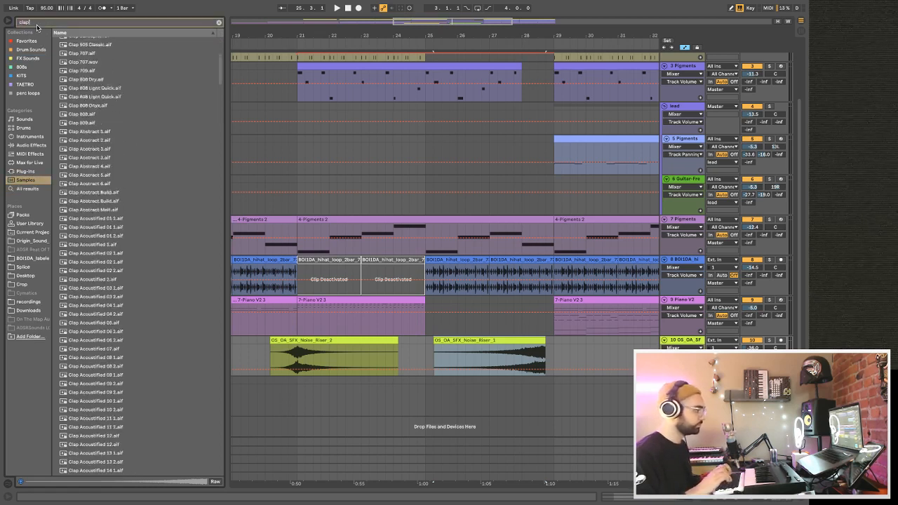
Audition clap samples and place Clap Broken Heart.aif on a new track at bar 28.4, where the noise riser ends.
click(60, 211)
click(62, 306)
scroll(65, 303, down, 12)
click(67, 301)
scroll(68, 301, down, 4)
click(68, 301)
scroll(68, 302, down, 8)
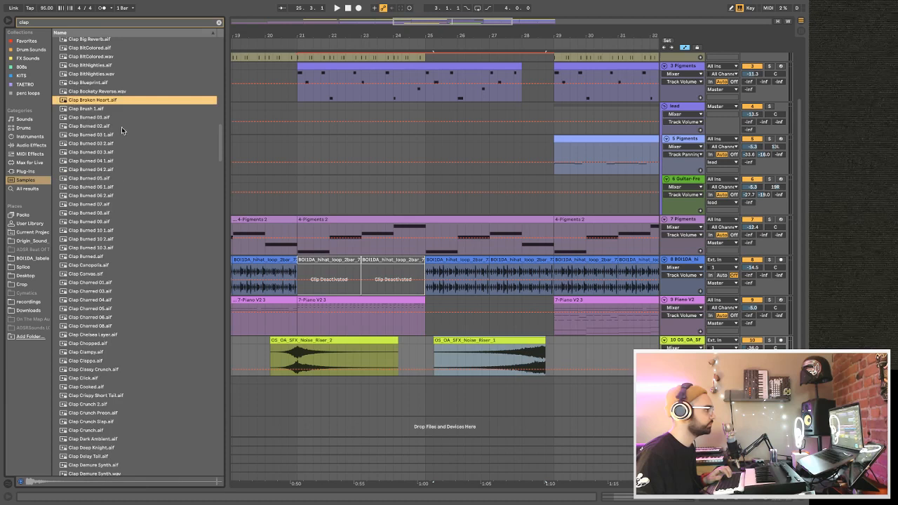
drag(196, 120, 548, 394)
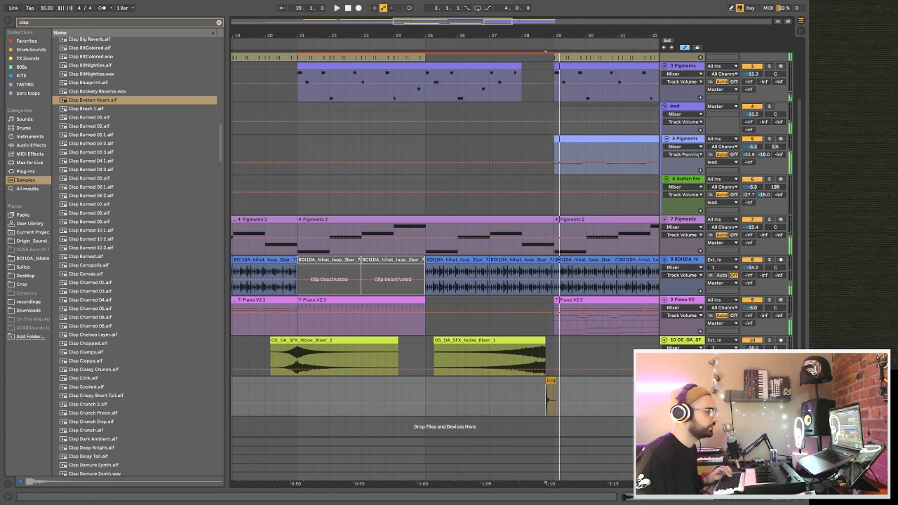
On the clap track's Basic Audio Processing, raise Low Cut, set Reverb Dry/Wet to 50 % and Room Size to 3.24 s, then play it.
key(shift+Tab)
click(684, 384)
scroll(688, 318, down, 3)
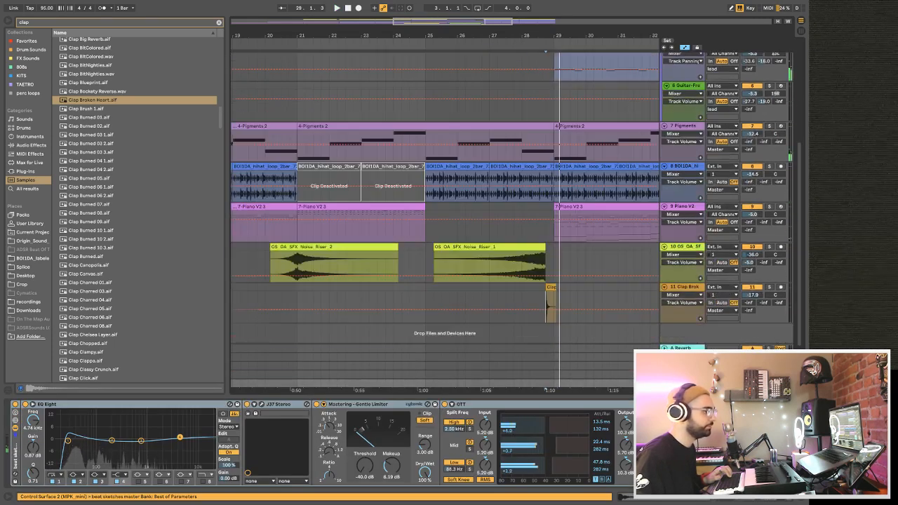
click(676, 287)
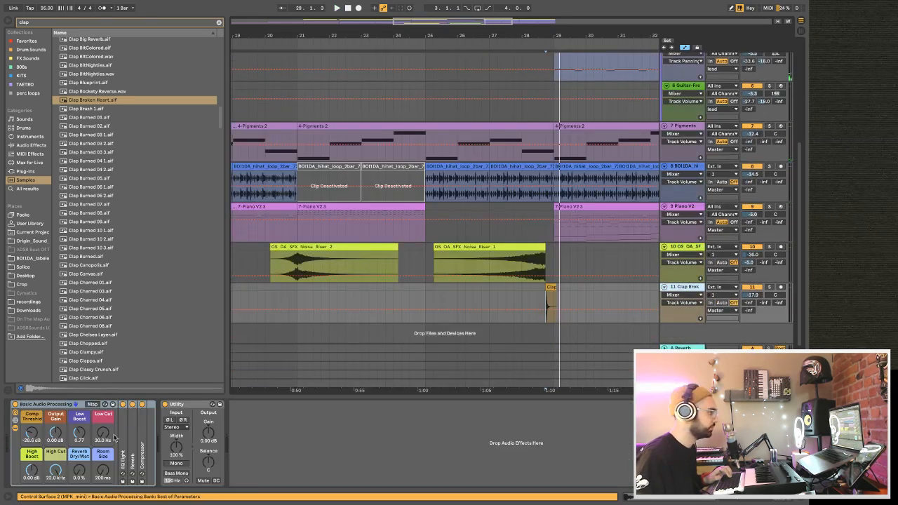
drag(105, 432, 105, 415)
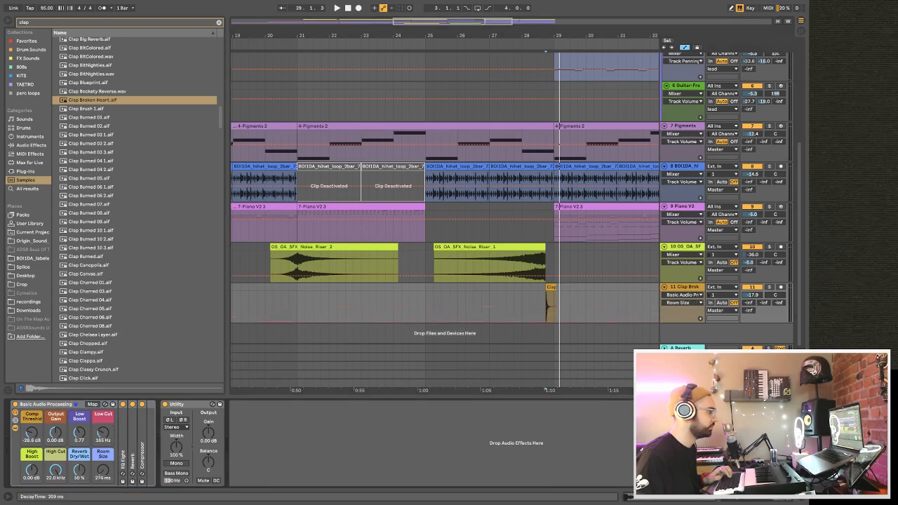
key(space)
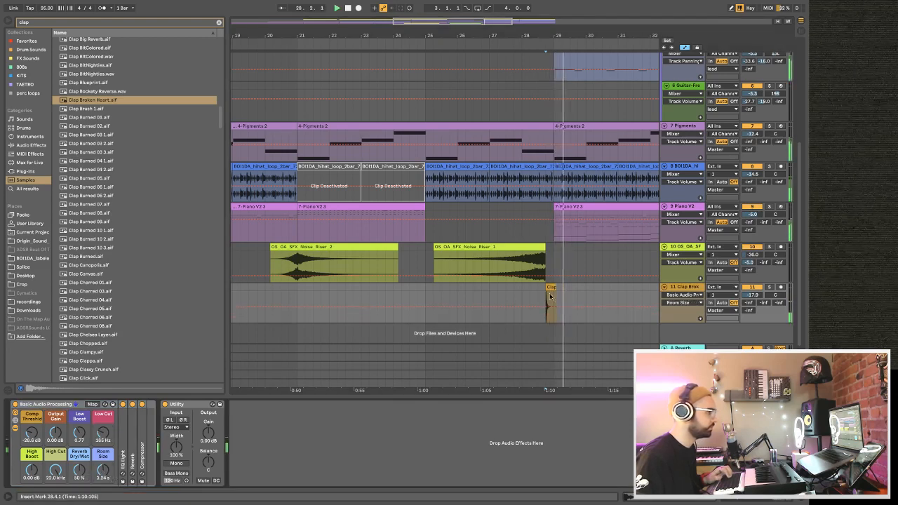
click(520, 292)
drag(553, 36, 437, 80)
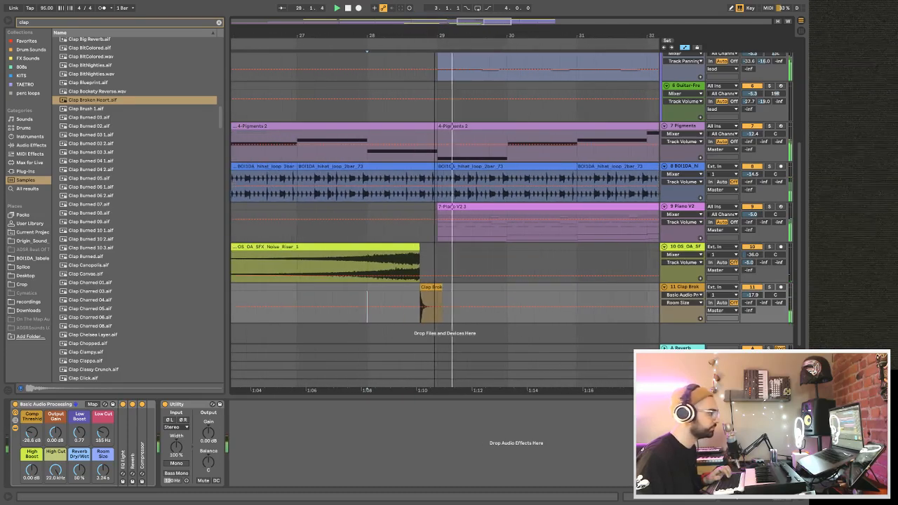
Audition further clap samples in the search results for a replacement of the transition clap.
click(100, 135)
click(75, 309)
click(91, 333)
scroll(90, 332, down, 3)
click(90, 332)
scroll(90, 332, down, 3)
click(91, 332)
scroll(90, 332, up, 1)
click(91, 330)
scroll(90, 331, down, 1)
click(91, 330)
scroll(91, 330, down, 15)
click(91, 332)
scroll(93, 333, down, 5)
click(92, 333)
scroll(92, 334, down, 6)
click(93, 333)
scroll(93, 333, down, 3)
click(93, 334)
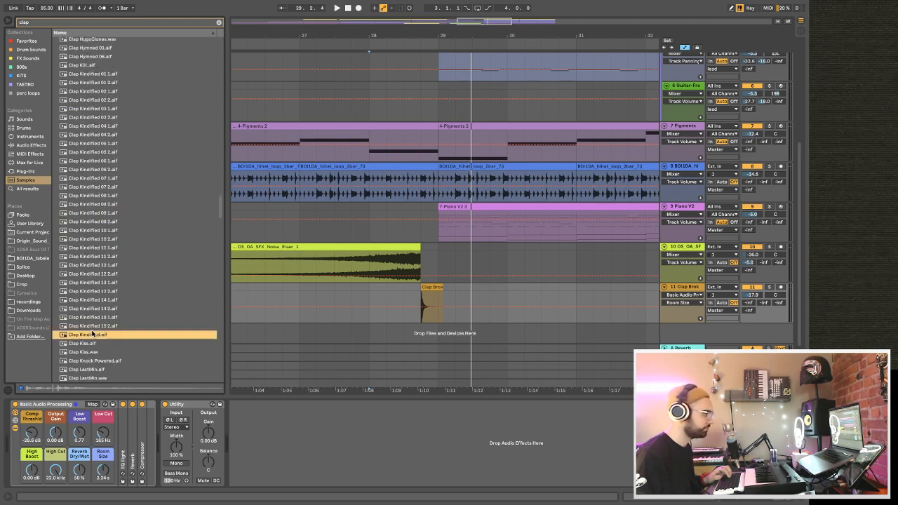
scroll(92, 334, down, 2)
click(92, 330)
Place Clap Kindified.aif on the clap track at bar 28.4 and delete the remainder of the Clap Broken Heart clip.
click(93, 316)
drag(93, 316, 425, 298)
key(space)
click(438, 287)
key(Delete)
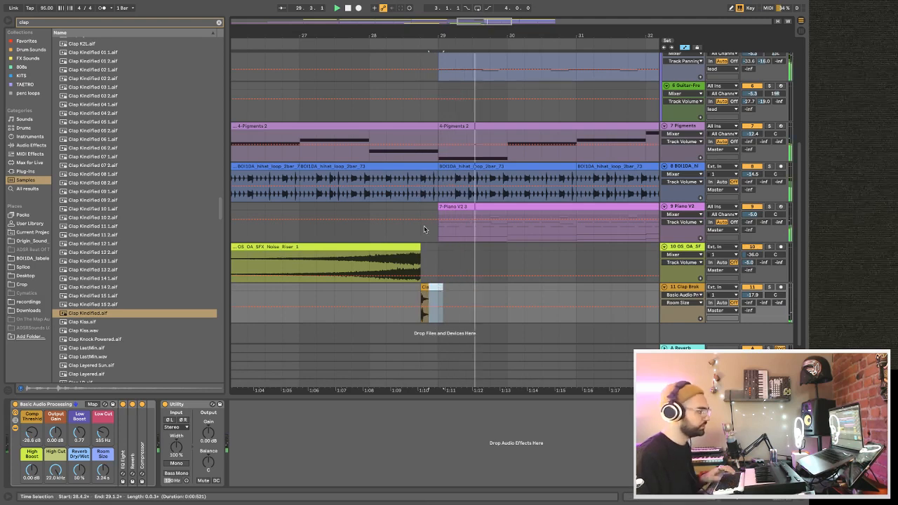
Automate the track 8 hi-hat loop and track 7 Pigments to switch off from bar 28.4 to bar 29.
click(753, 166)
click(753, 166)
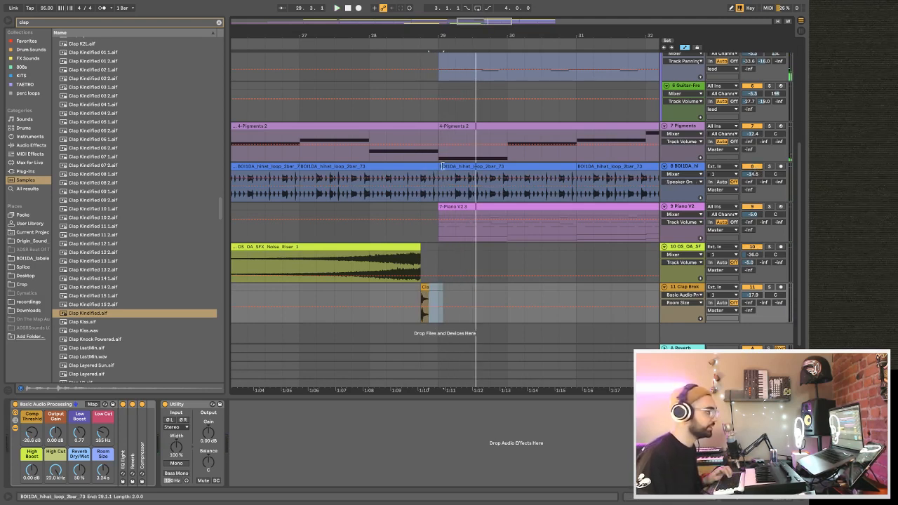
key(space)
drag(421, 198, 438, 193)
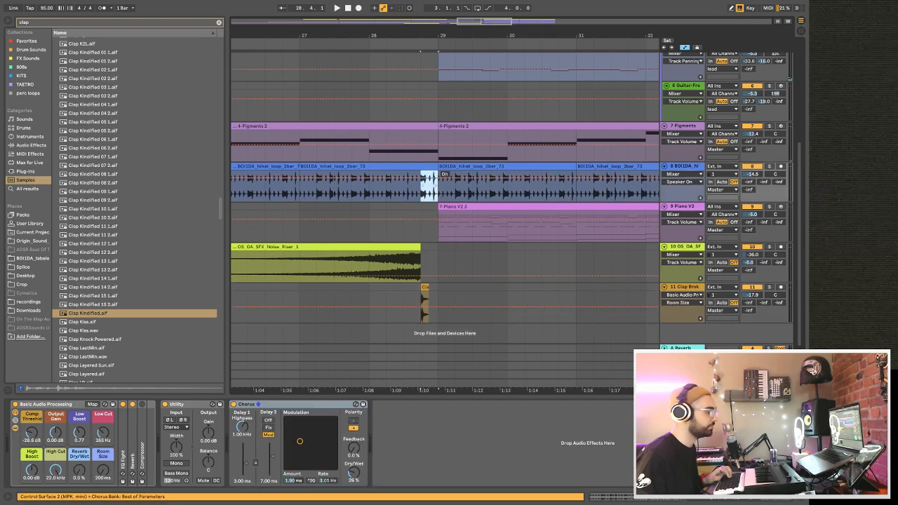
click(753, 126)
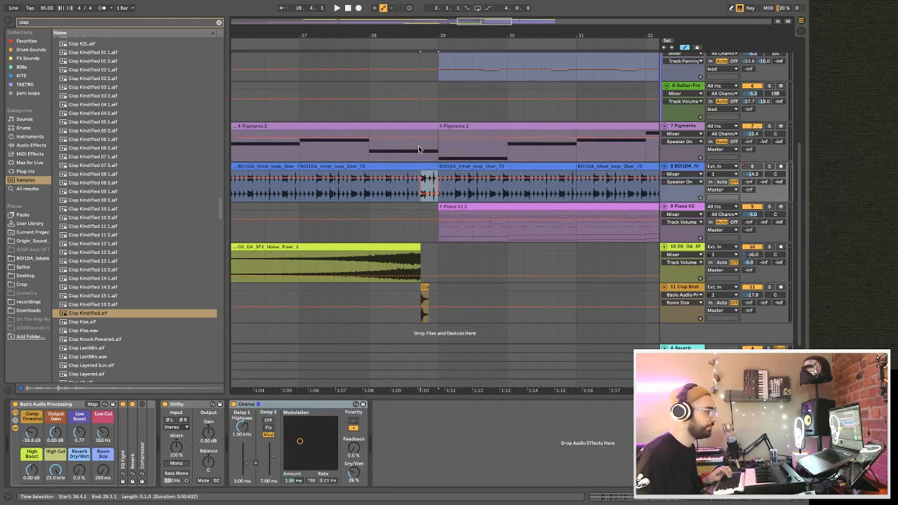
drag(421, 145, 432, 147)
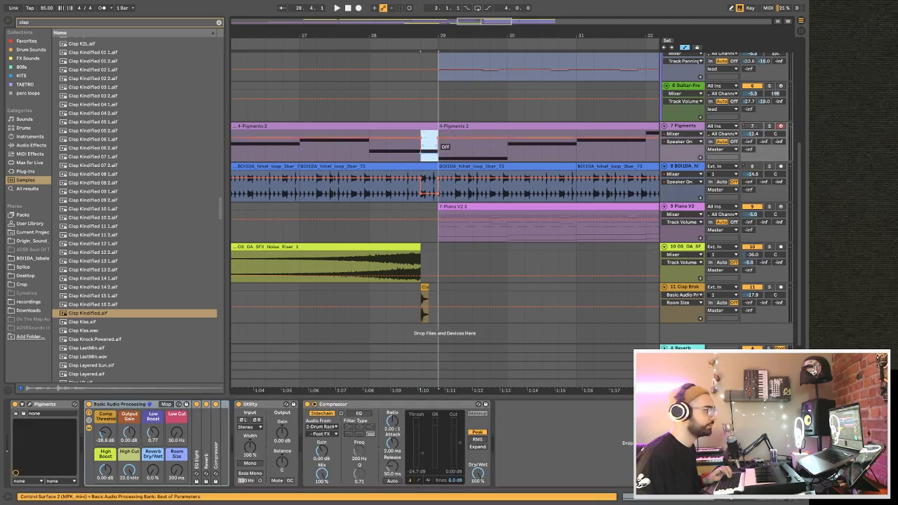
Play the transition into bar 29 from the middle of bar 28 and check the automated dropout.
click(410, 118)
scroll(411, 118, up, 5)
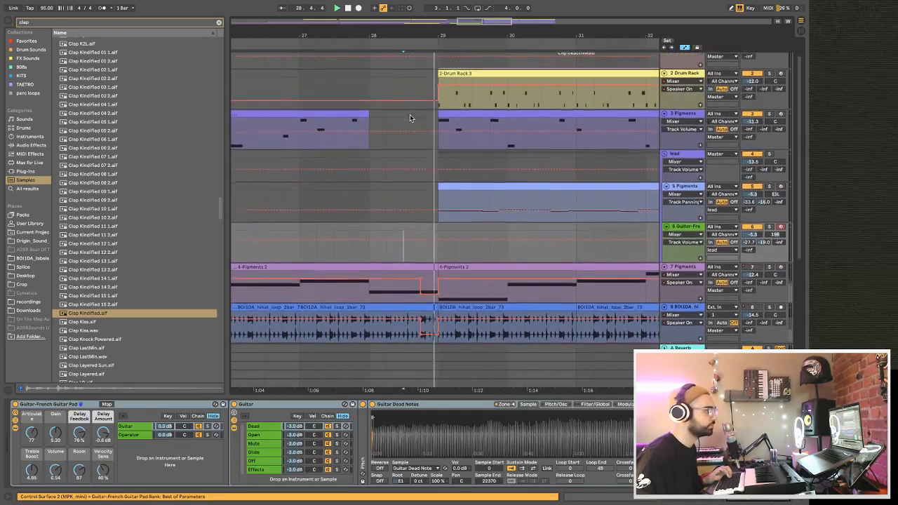
scroll(411, 118, down, 3)
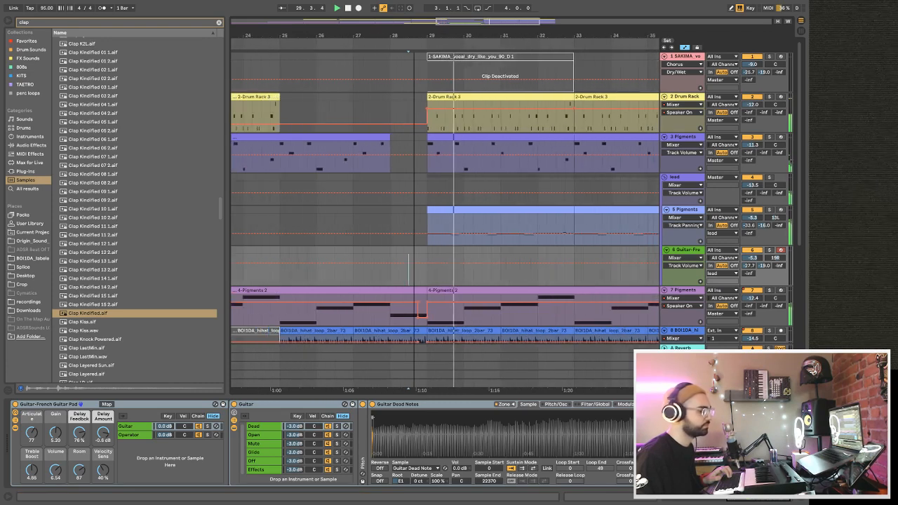
scroll(403, 147, down, 5)
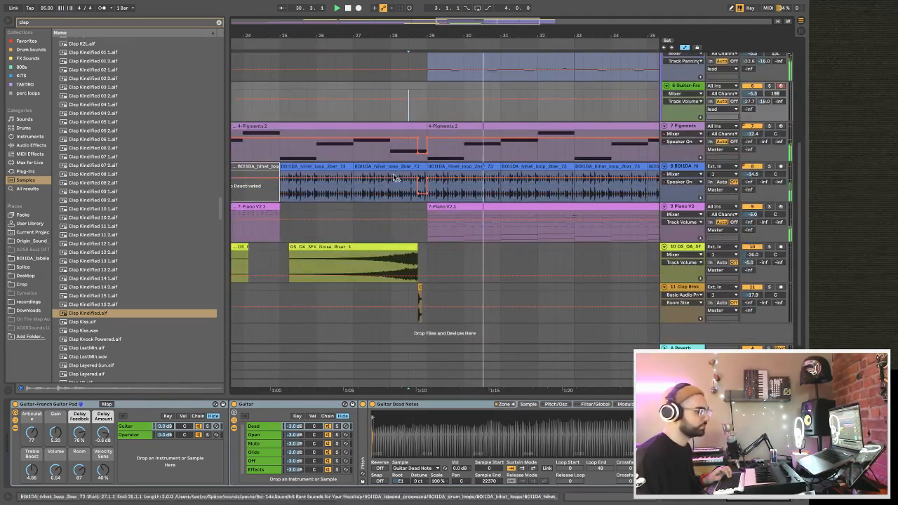
Play the arrangement from bar 25 through the riser and clap transition, reviewing all tracks.
click(273, 258)
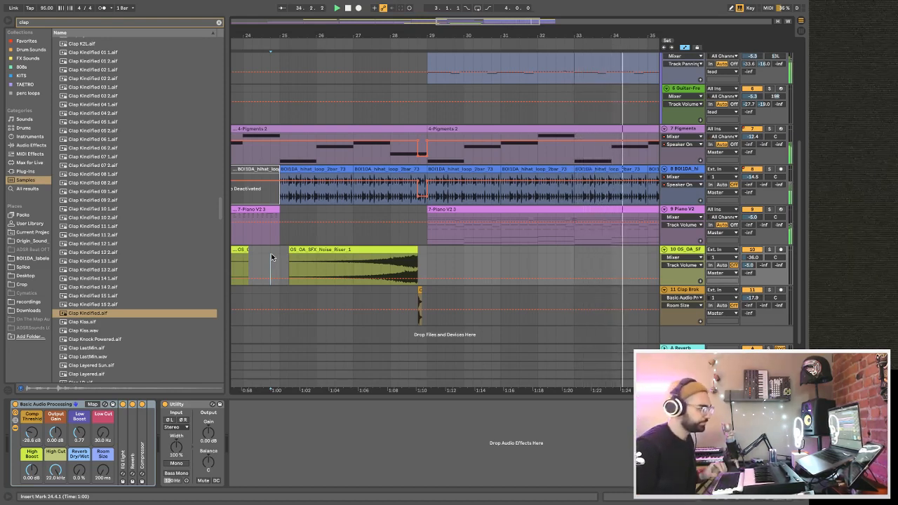
click(277, 251)
key(space)
key(space)
drag(369, 36, 369, 11)
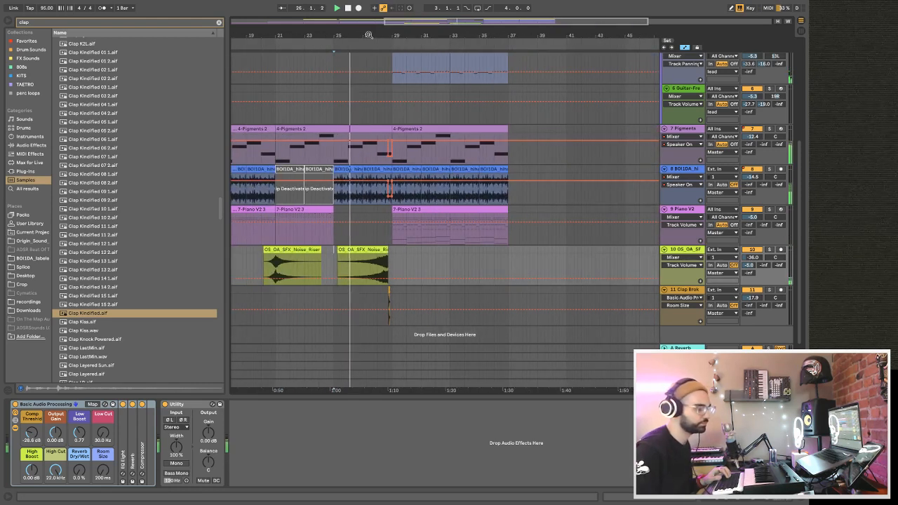
scroll(413, 181, down, 1)
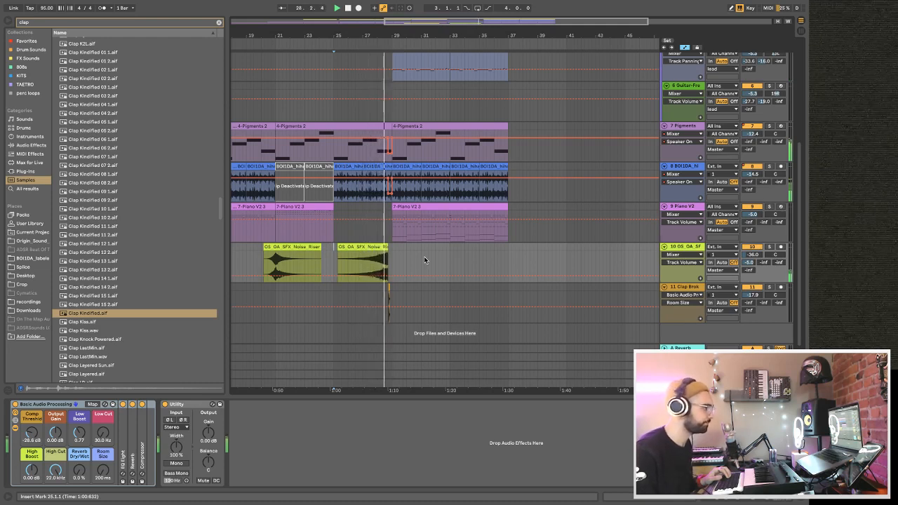
scroll(423, 256, up, 5)
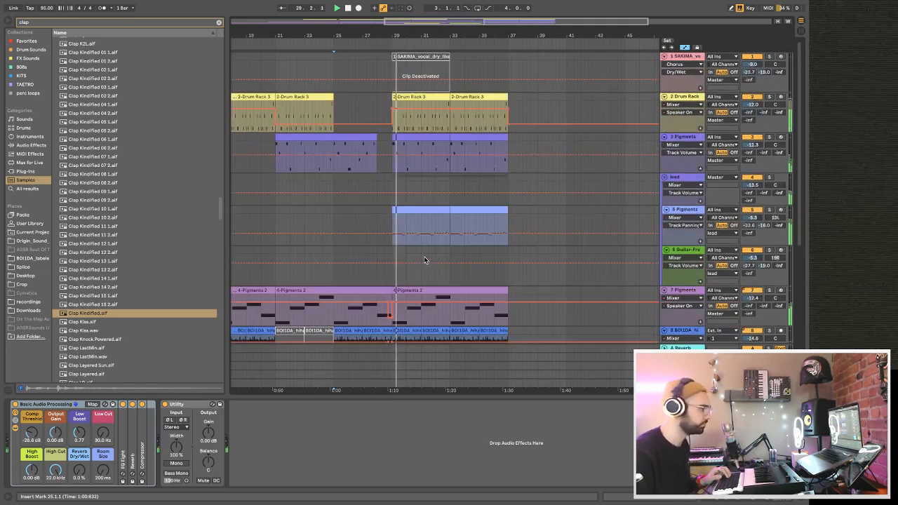
scroll(424, 257, down, 2)
scroll(424, 259, down, 4)
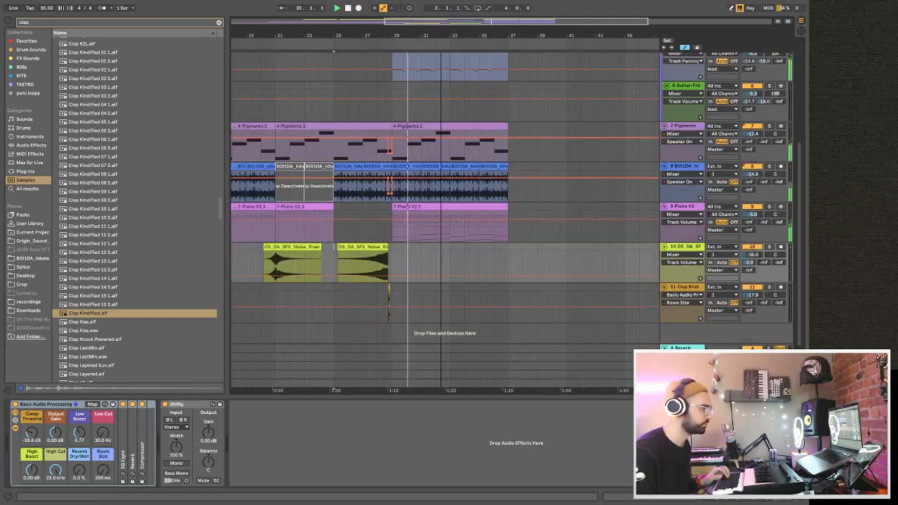
Duplicate the last Drum Rack clip twice and the last track 7 Pigments clip once to extend both parts to bar 45.
drag(440, 34, 440, 15)
scroll(456, 154, up, 5)
click(472, 95)
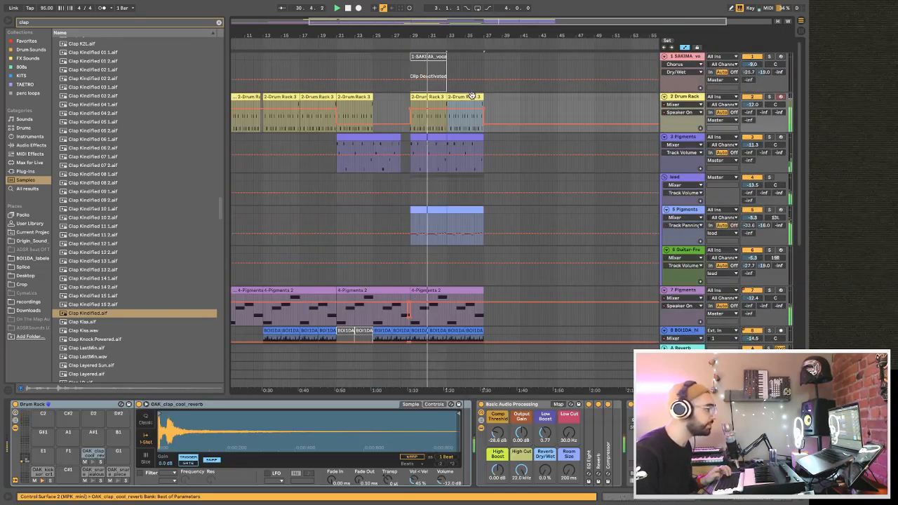
key(ctrl+d)
scroll(471, 162, down, 5)
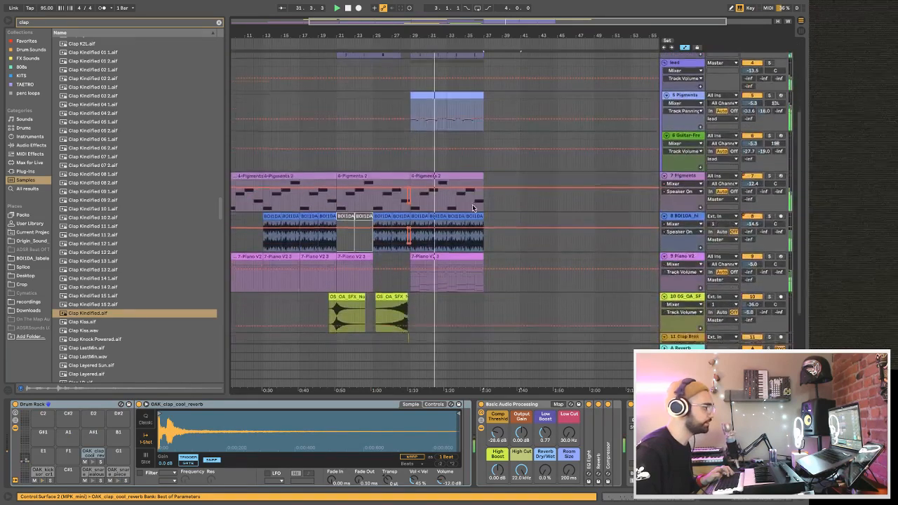
click(470, 167)
key(ctrl+d)
scroll(477, 155, up, 4)
scroll(489, 134, up, 1)
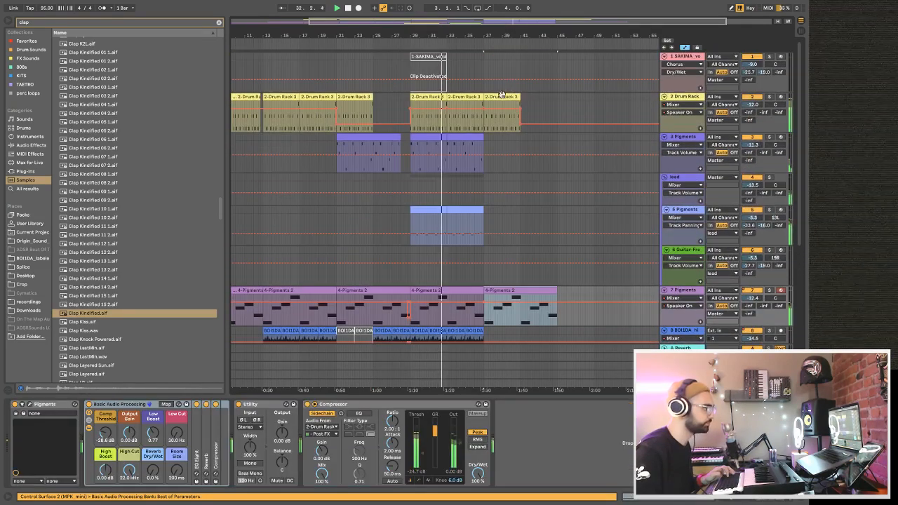
click(501, 95)
key(ctrl+d)
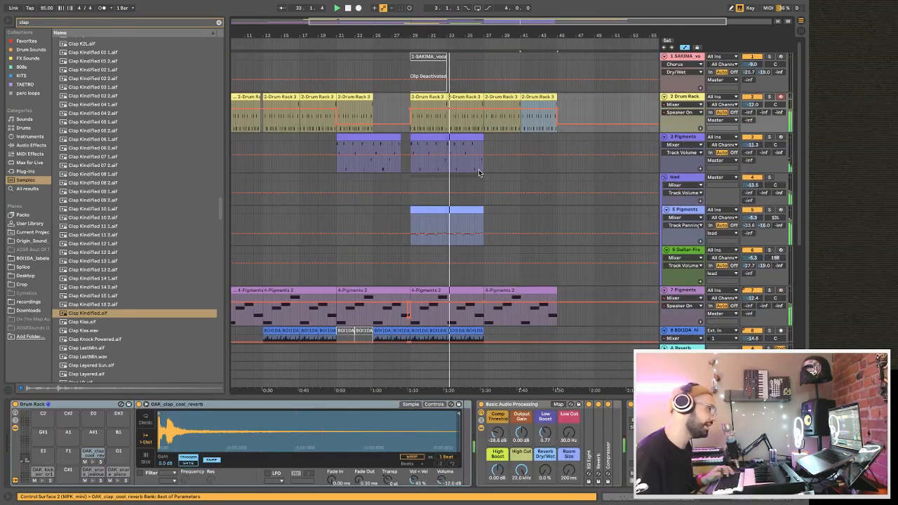
Copy the track 9 Piano V2 clip from bars 17–21 to bars 41–45.
scroll(517, 251, down, 3)
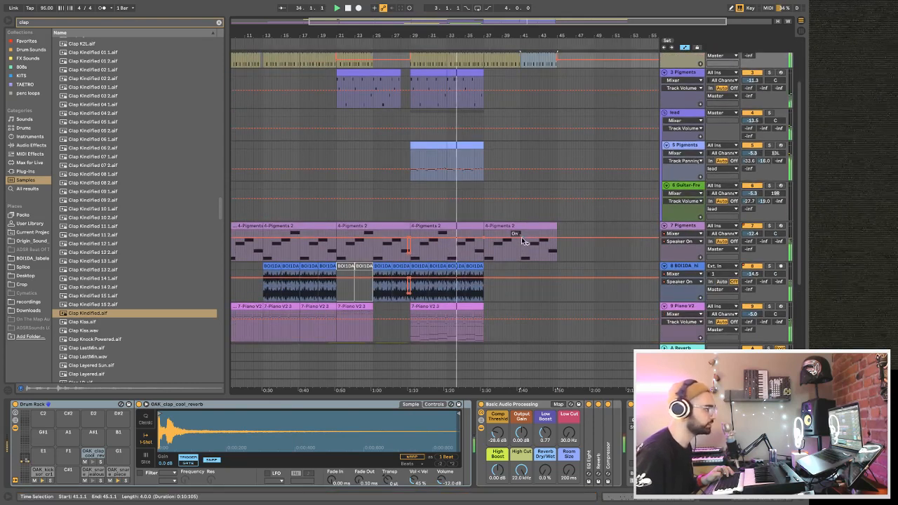
scroll(522, 245, down, 5)
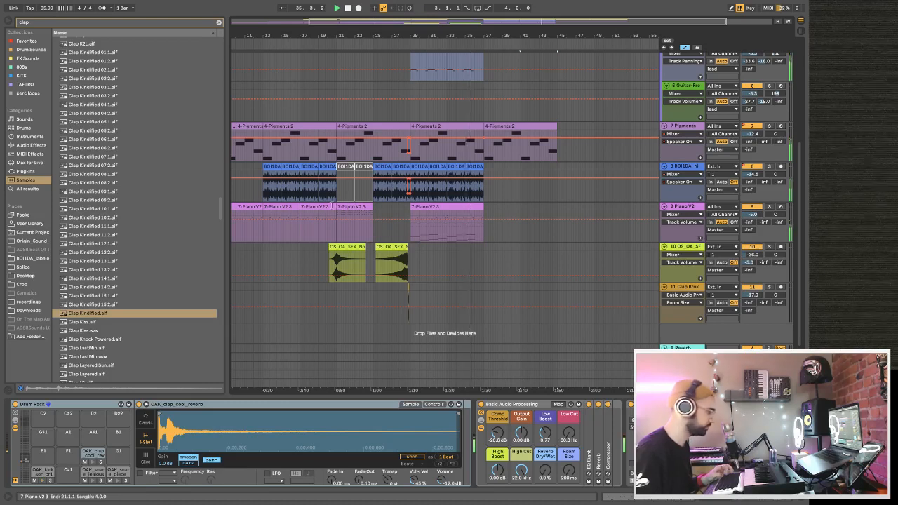
click(319, 206)
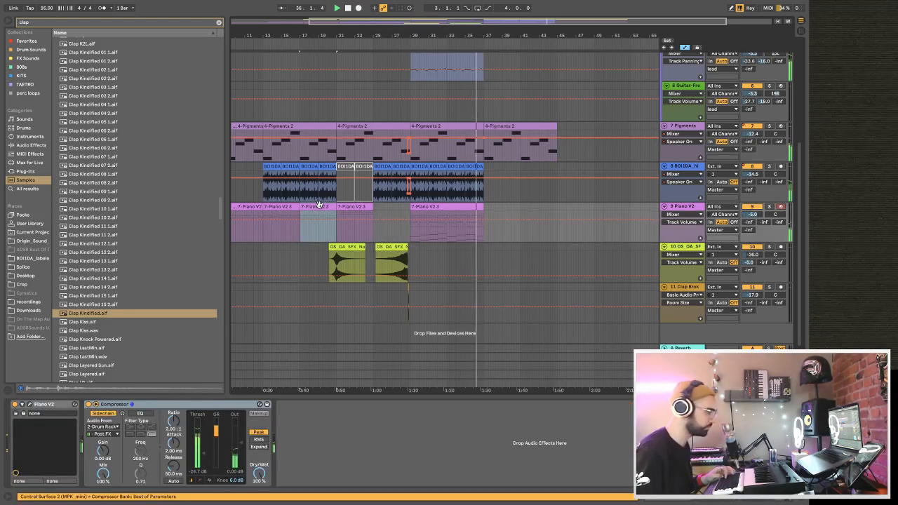
click(483, 231)
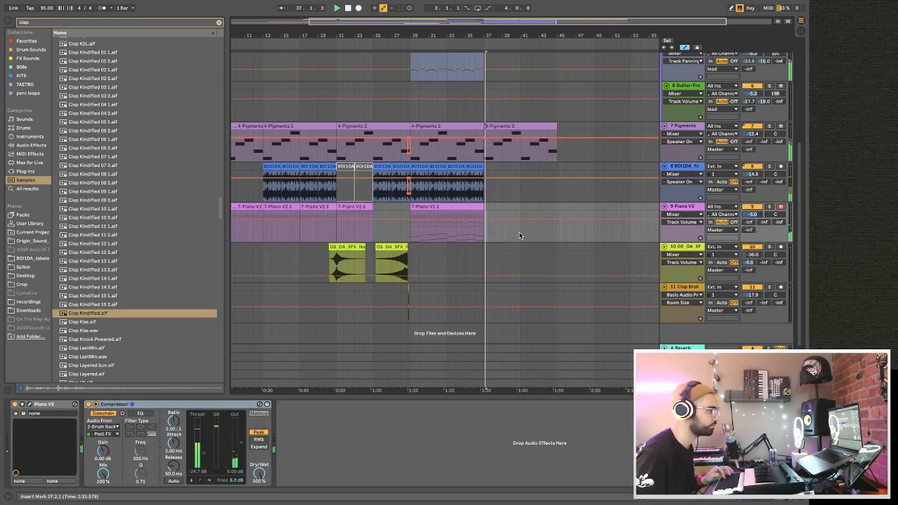
key(shift+Right)
scroll(520, 236, up, 5)
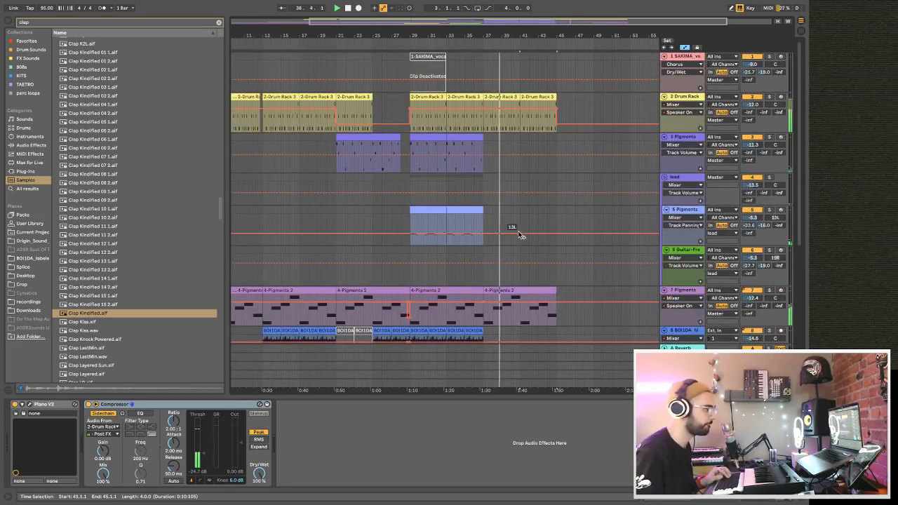
scroll(520, 236, down, 4)
scroll(520, 236, up, 3)
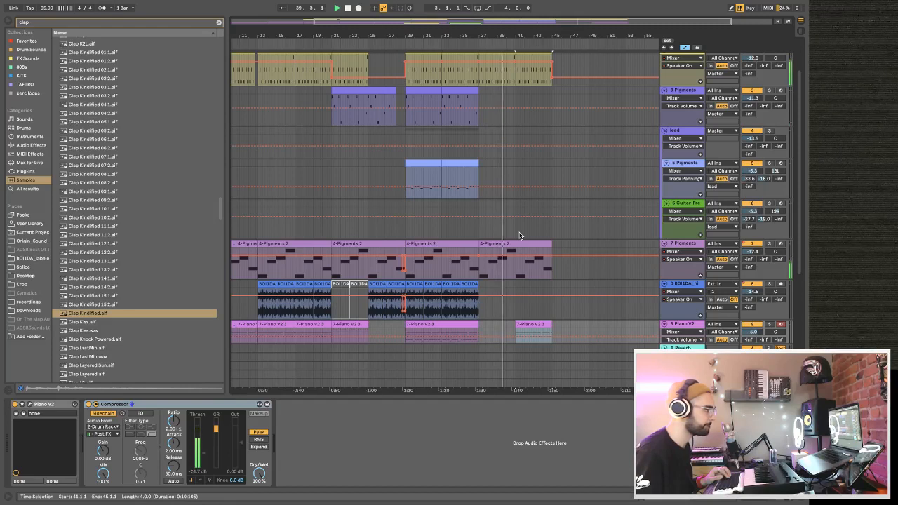
scroll(520, 235, down, 3)
drag(478, 36, 488, 25)
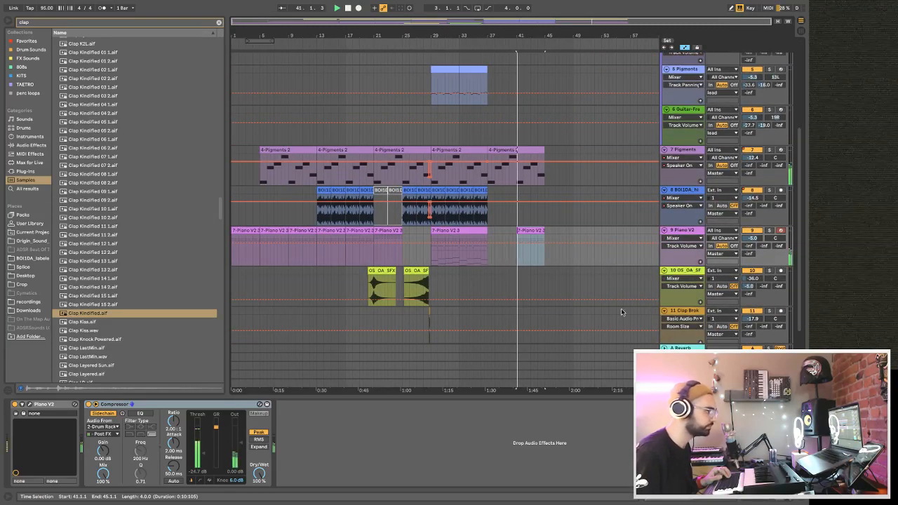
Set the loop range to bars 21–29, copy that section on all tracks and paste it at bar 45.
scroll(571, 290, up, 4)
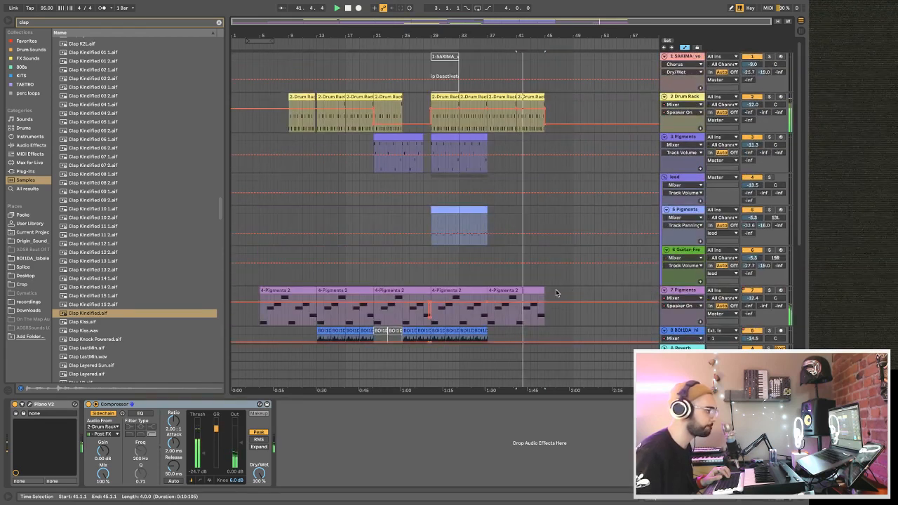
drag(263, 40, 393, 53)
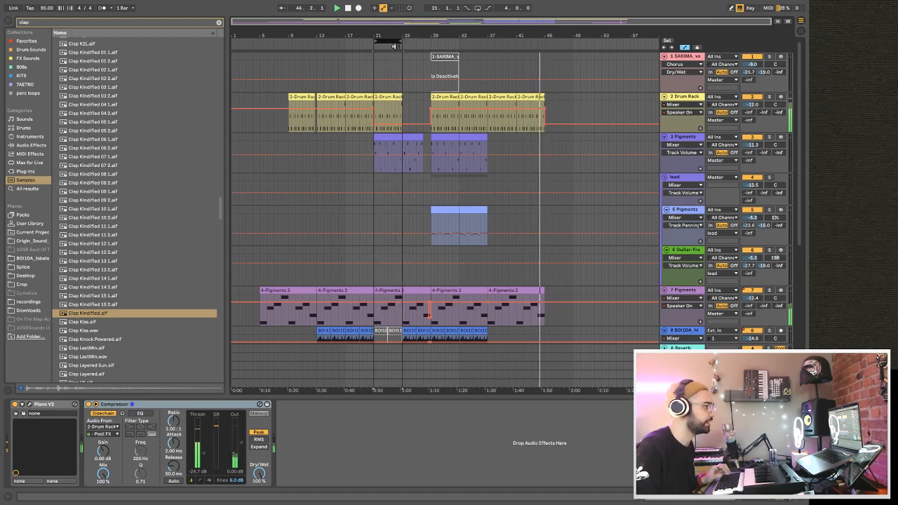
drag(402, 42, 429, 41)
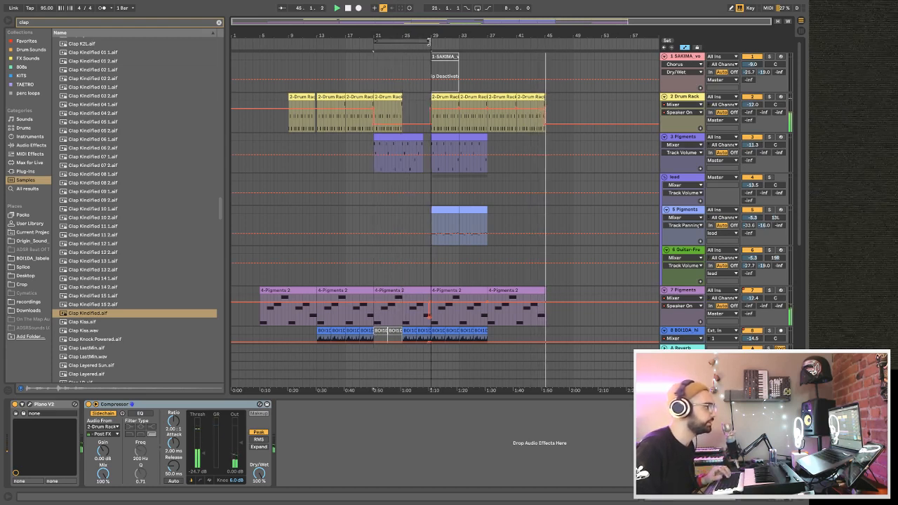
click(426, 41)
key(z)
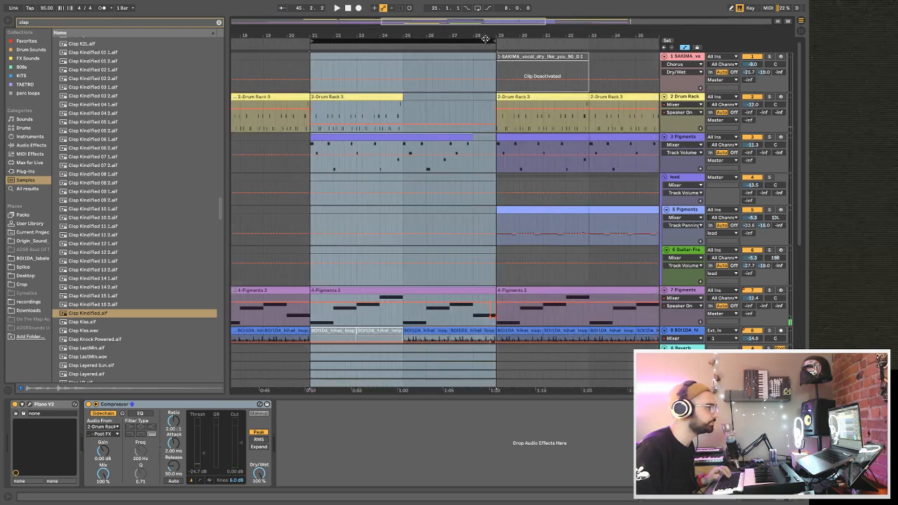
right_click(478, 42)
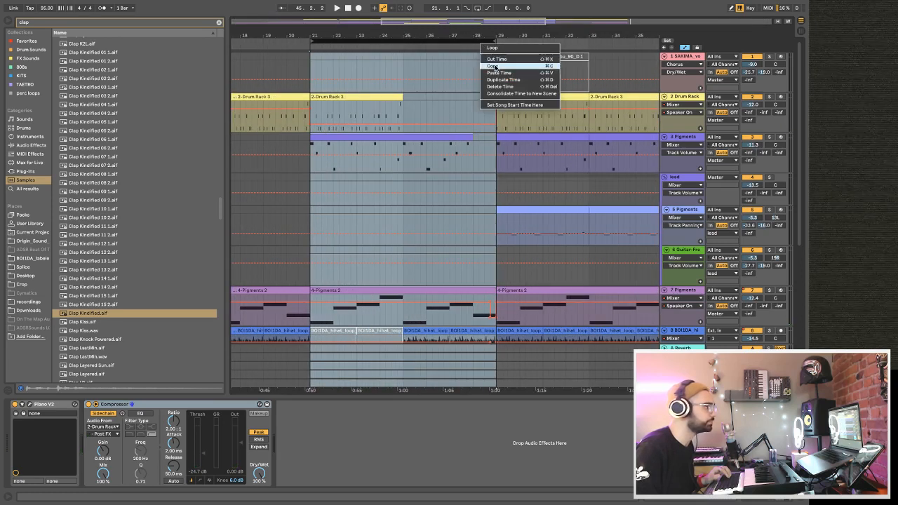
click(495, 66)
drag(487, 36, 582, 55)
right_click(567, 43)
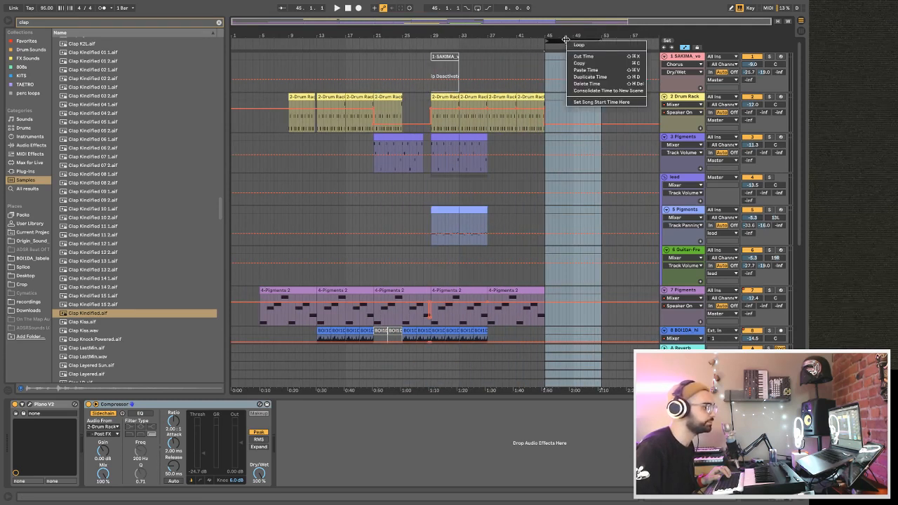
click(590, 71)
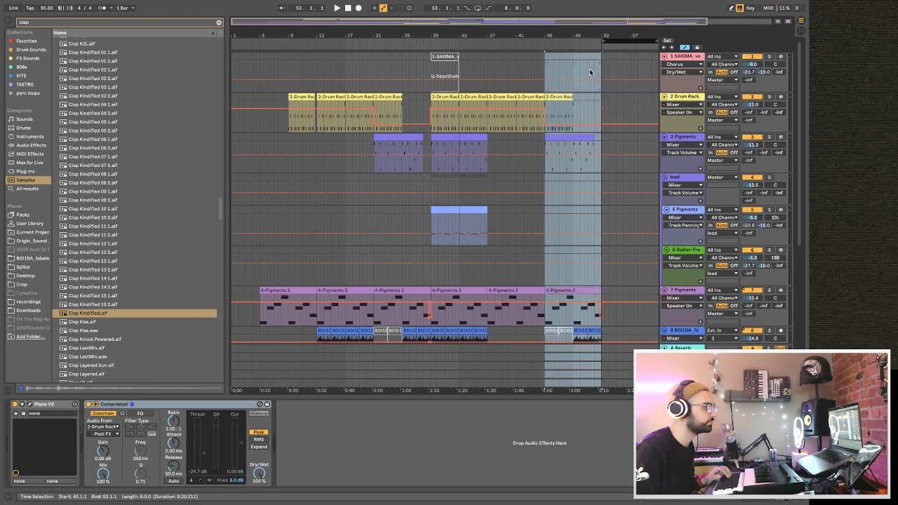
Play from around bar 41 and extend the start of track 10's pasted noise riser before bar 45 back to about bar 44.
click(520, 60)
key(space)
scroll(522, 178, down, 5)
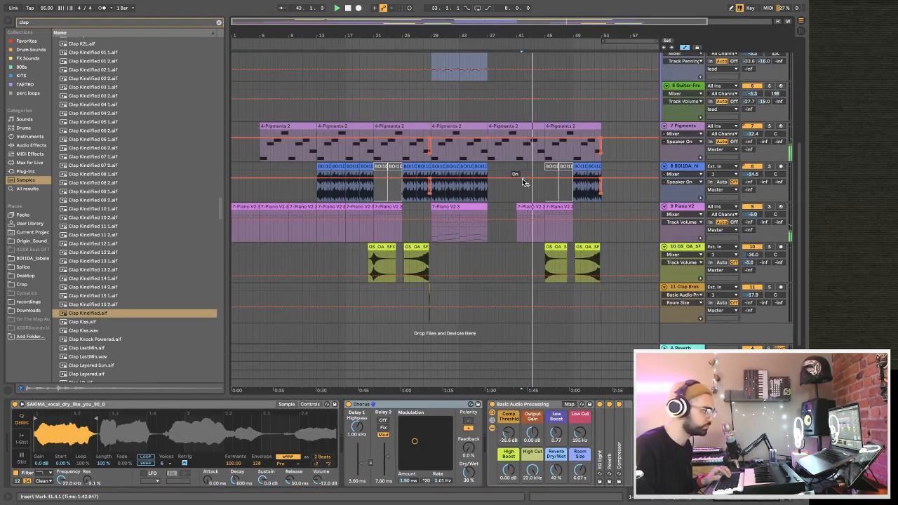
drag(565, 36, 547, 86)
drag(497, 253, 484, 255)
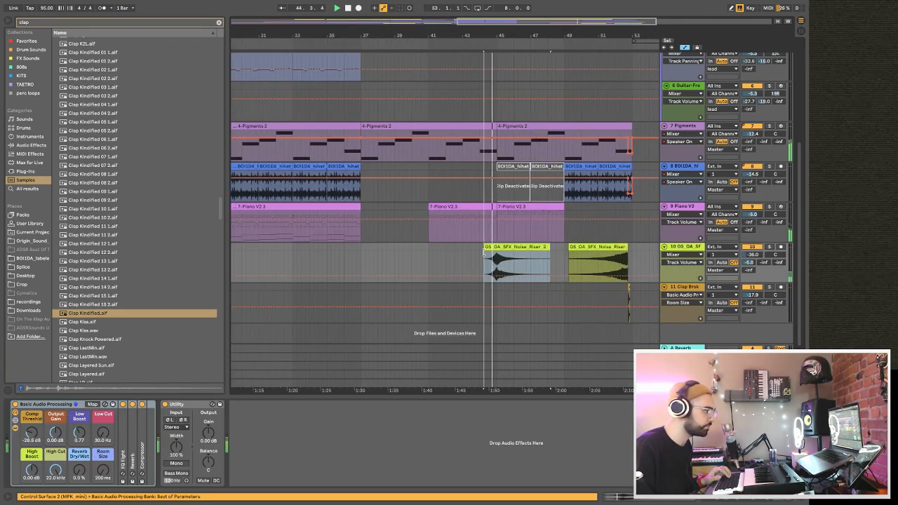
Move the deactivated track 1 vocal clip to bar 45, activate it and duplicate it to reach bar 53.
scroll(478, 140, up, 5)
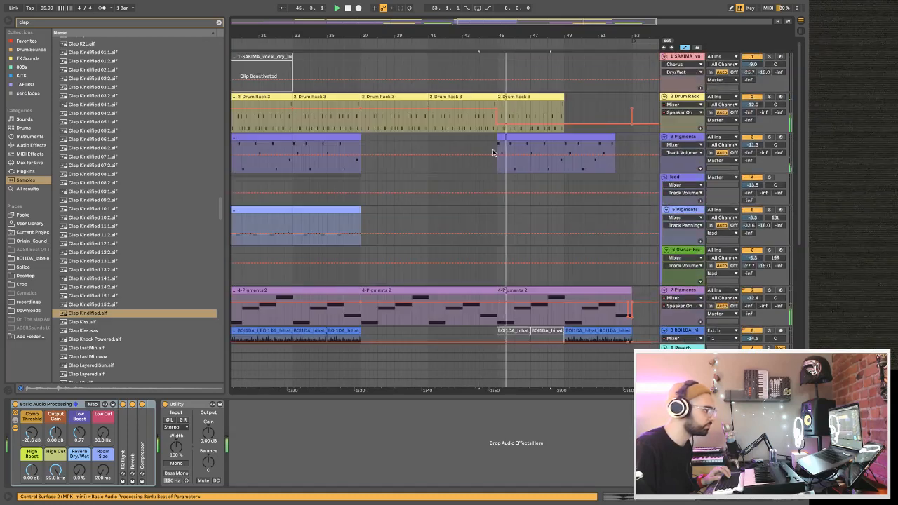
drag(477, 39, 421, 38)
key(Tab)
key(Tab)
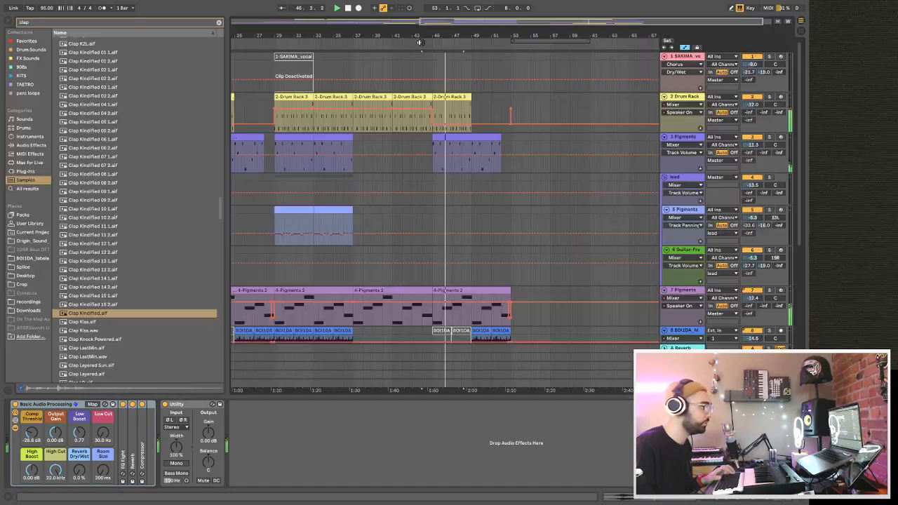
drag(288, 66, 444, 54)
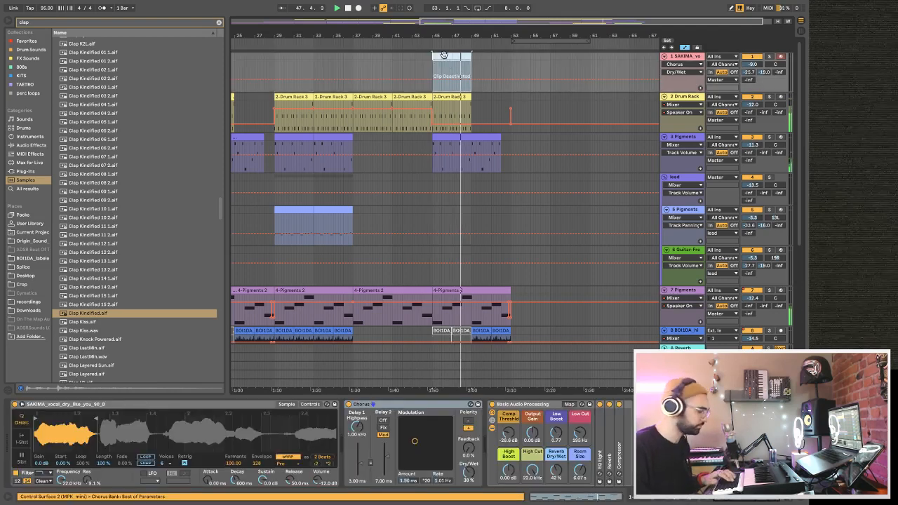
key(0)
key(ctrl+d)
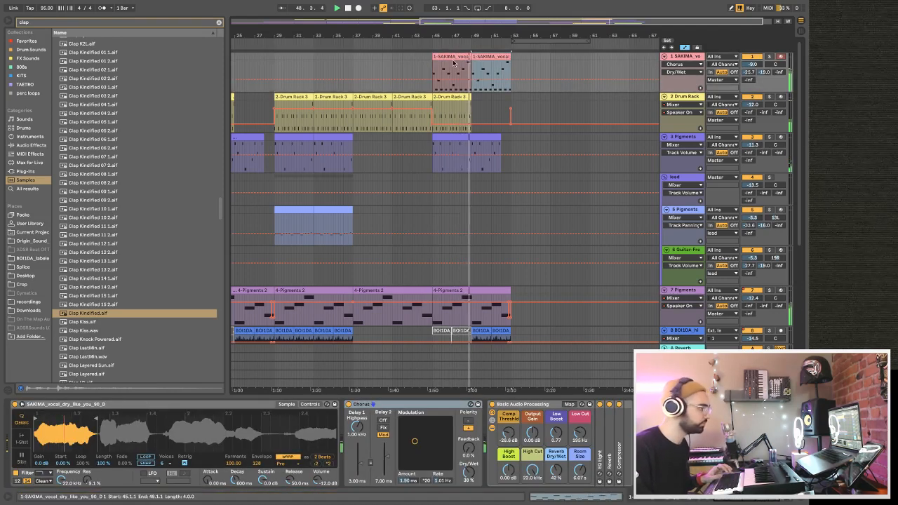
Duplicate the Drum Rack clip at bar 45 to fill bars 49–53.
scroll(487, 94, down, 2)
scroll(489, 98, up, 3)
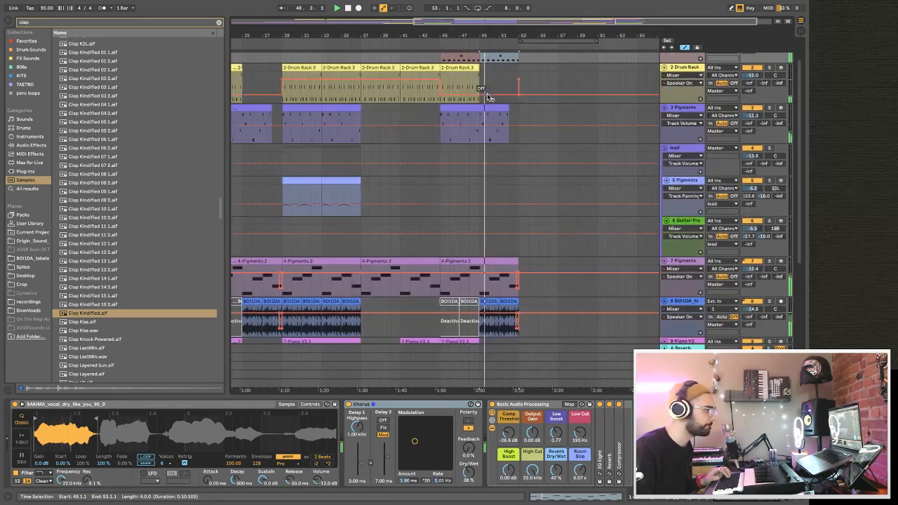
click(465, 96)
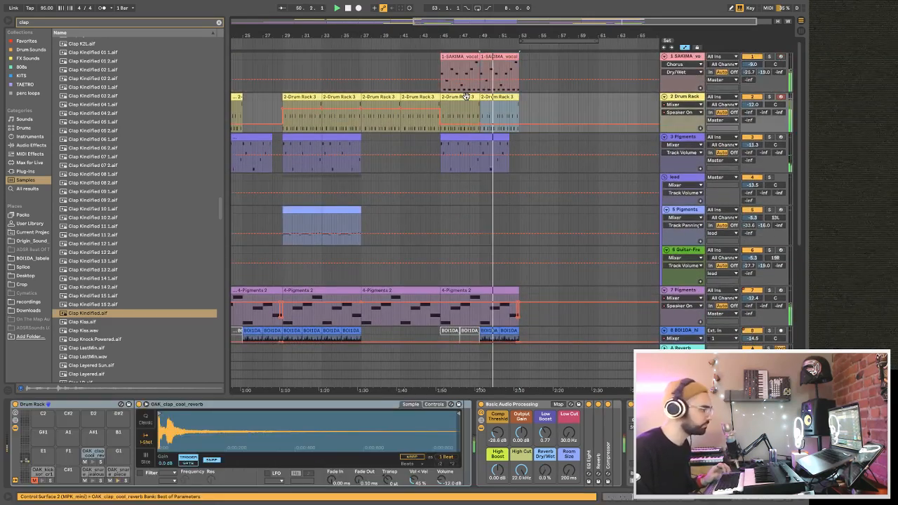
key(ctrl+d)
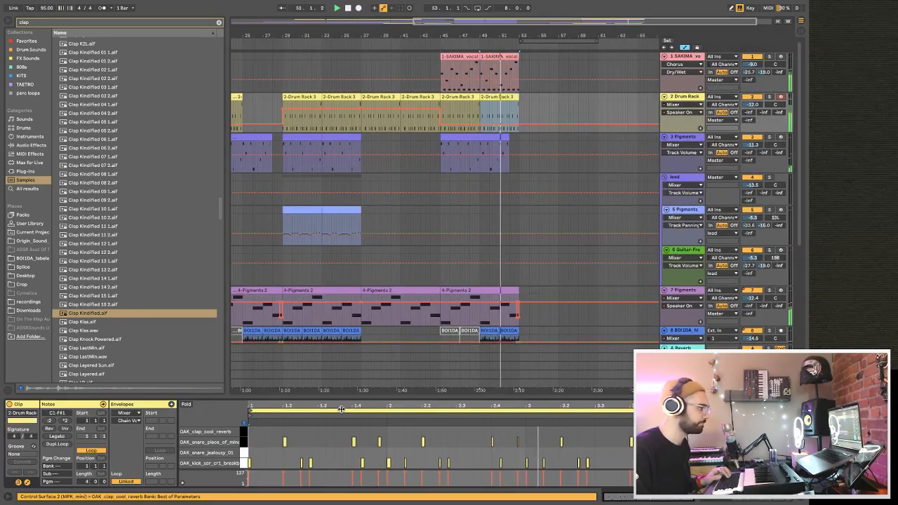
Delete all snare notes and the clap note from the Drum Rack clip at bar 49, keeping only the kicks.
drag(341, 397, 332, 269)
click(245, 336)
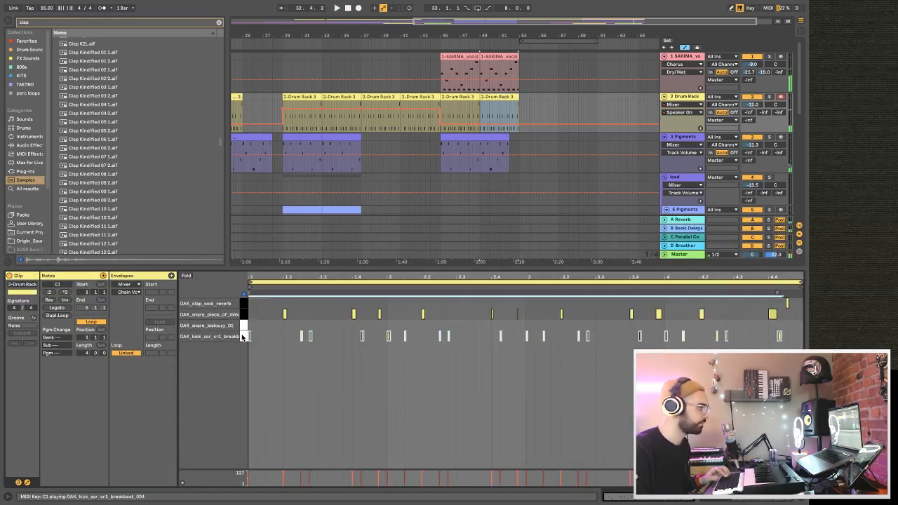
click(245, 327)
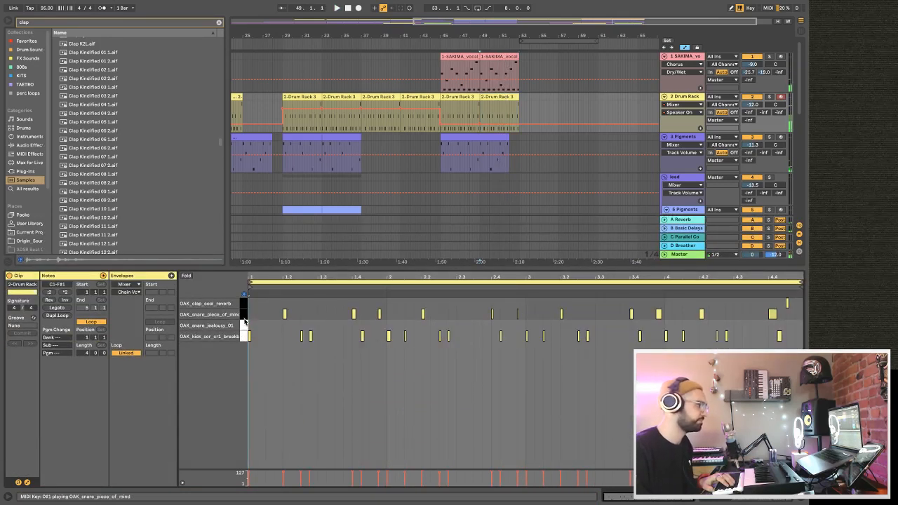
click(244, 319)
key(Delete)
key(space)
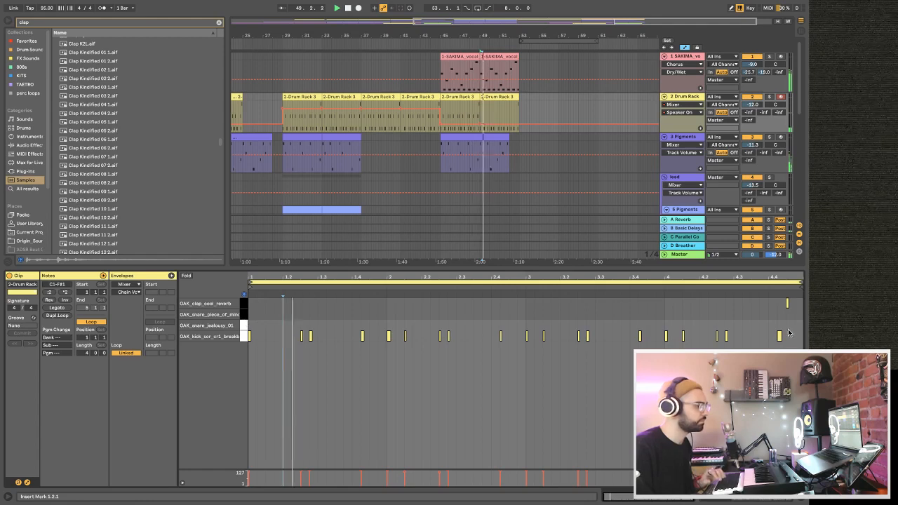
click(788, 303)
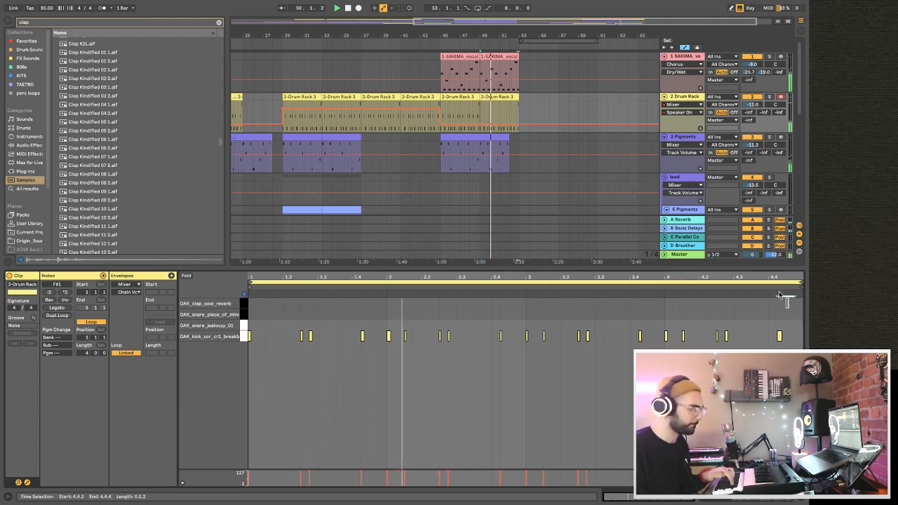
Play the section from bar 49 with the kick-only drums and review the clips on all tracks.
scroll(557, 108, down, 5)
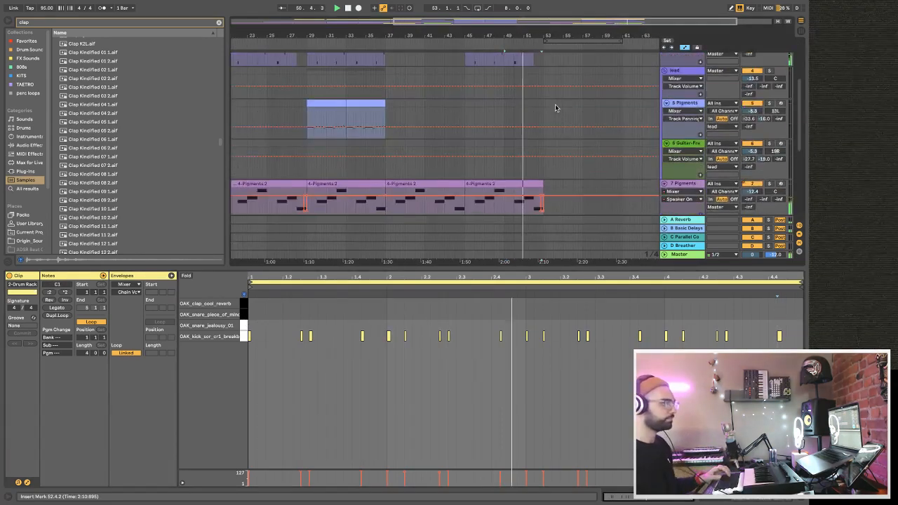
scroll(557, 107, down, 2)
scroll(384, 106, up, 3)
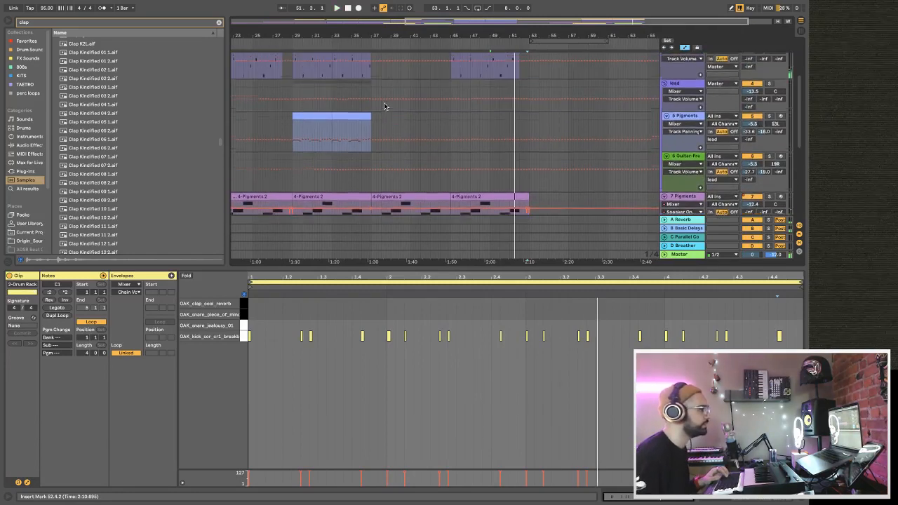
scroll(385, 106, down, 5)
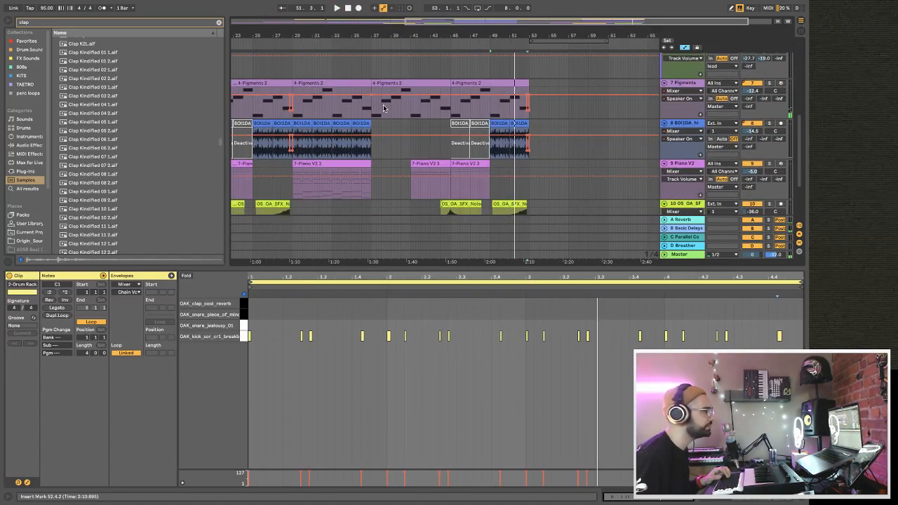
scroll(383, 107, up, 8)
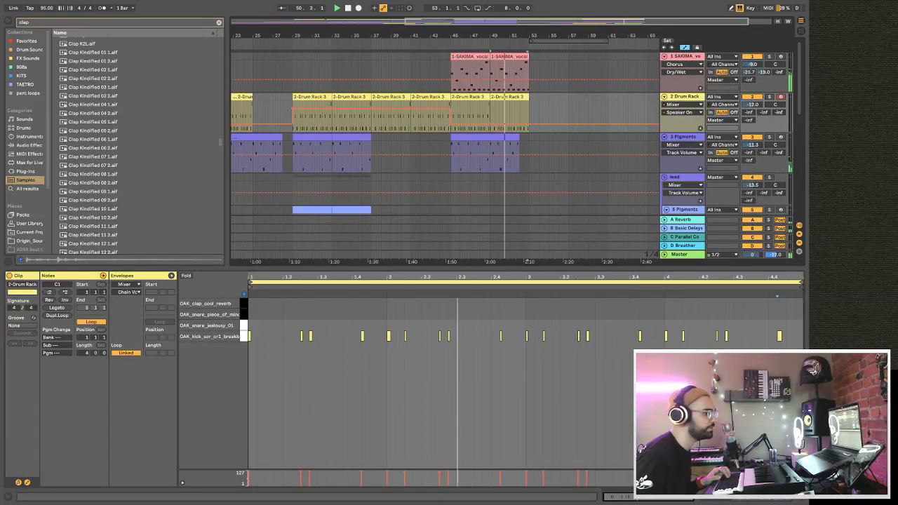
Shrink the note editor, fit the whole arrangement in view and play it from bar 1.
drag(569, 264, 573, 398)
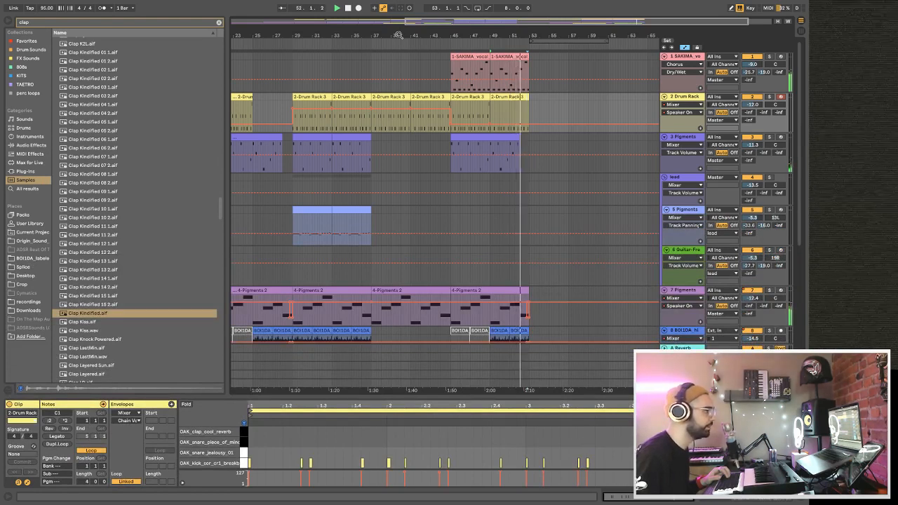
drag(398, 35, 344, 37)
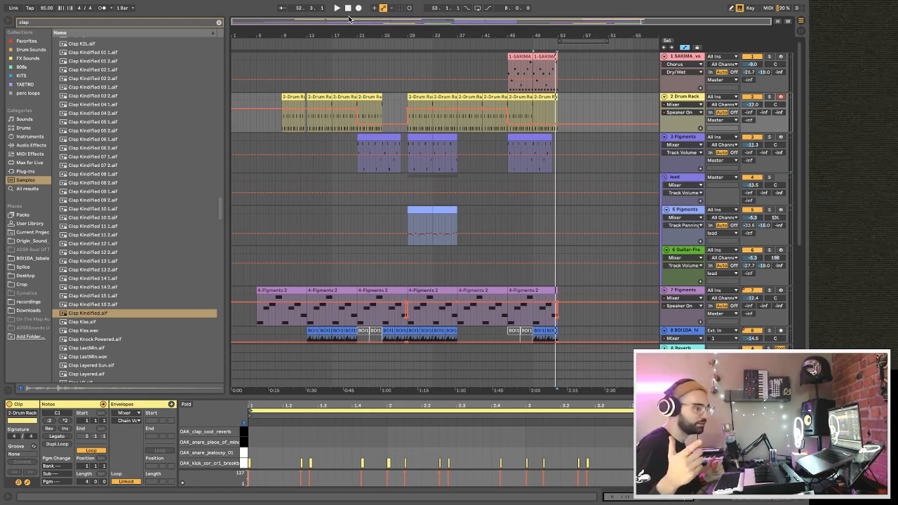
key(space)
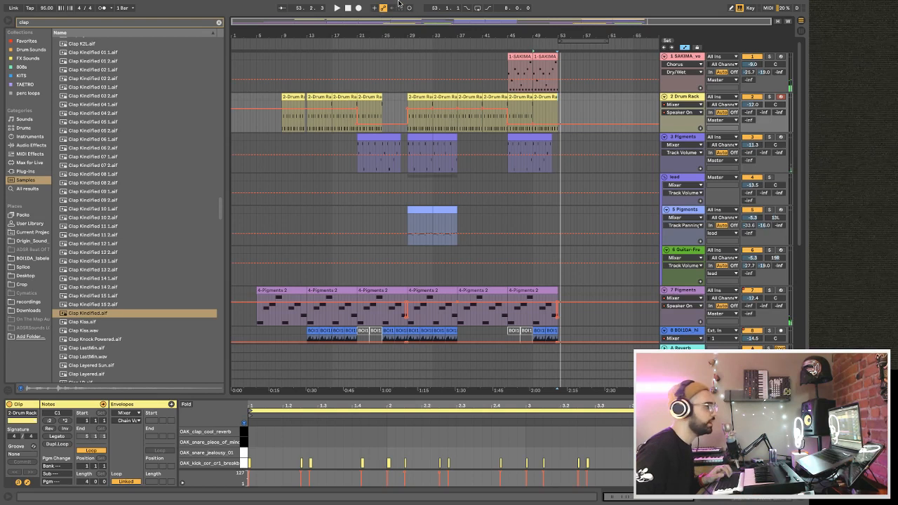
click(349, 9)
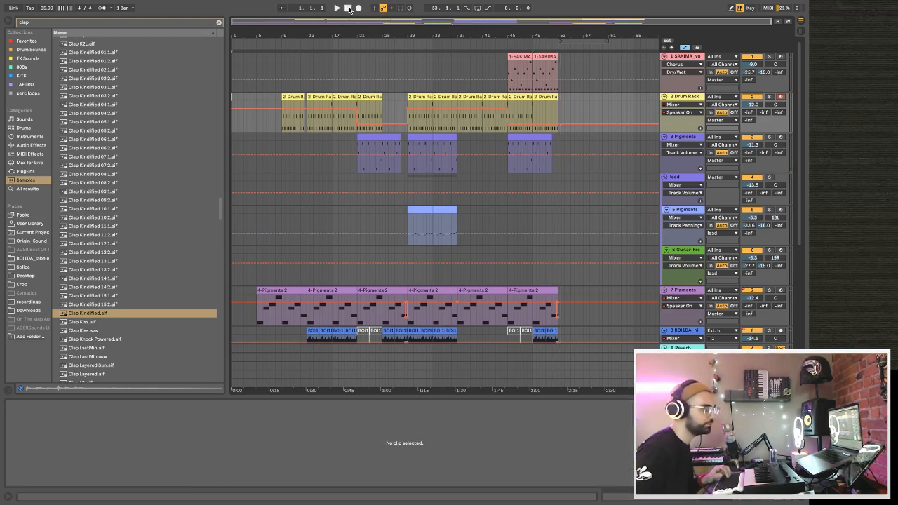
Insert a new audio track below the SAKIMA vocal track and set its external input to channel 2.
click(6, 21)
scroll(114, 160, down, 5)
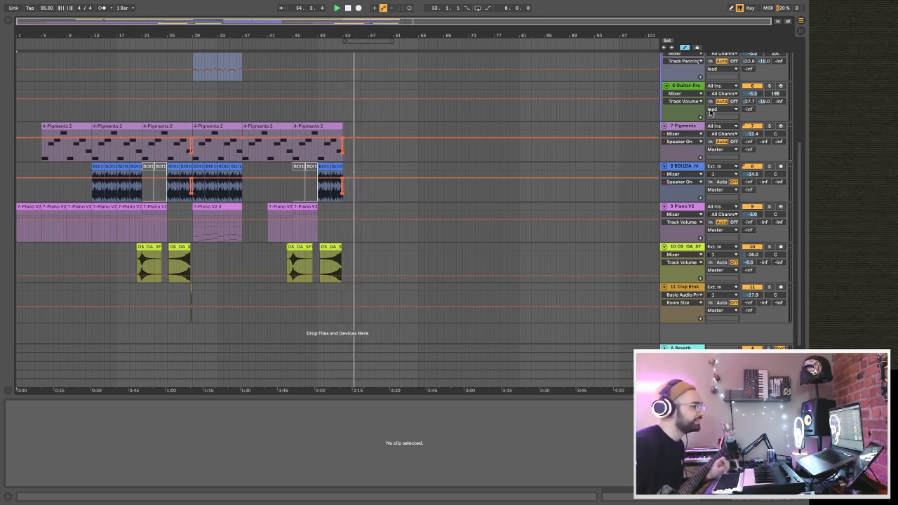
scroll(678, 91, up, 5)
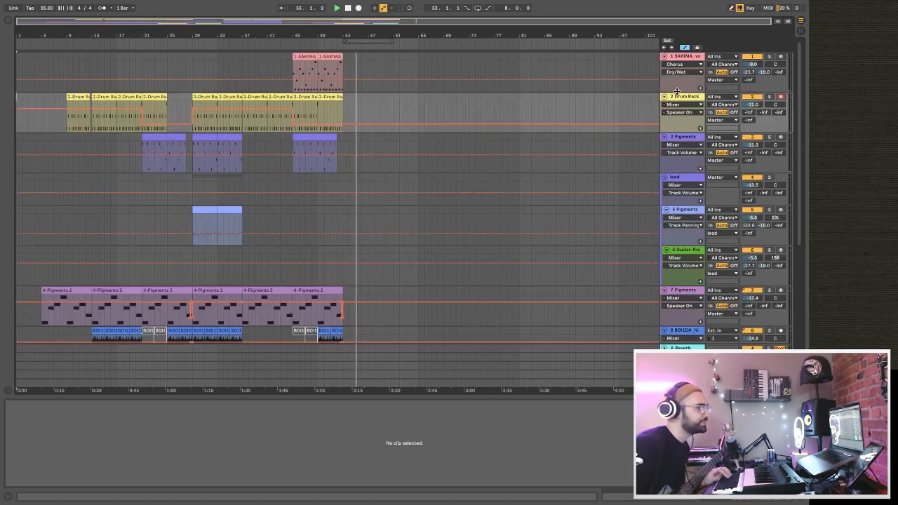
click(679, 55)
key(ctrl+t)
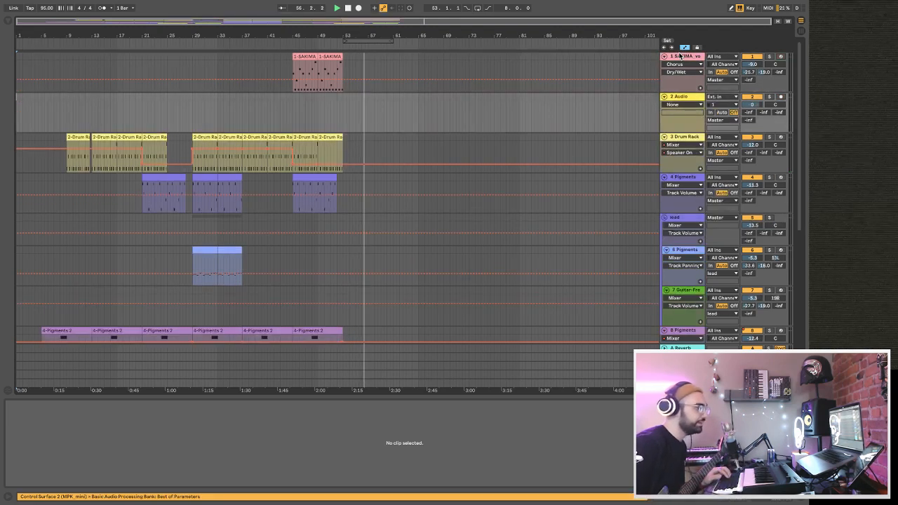
click(713, 105)
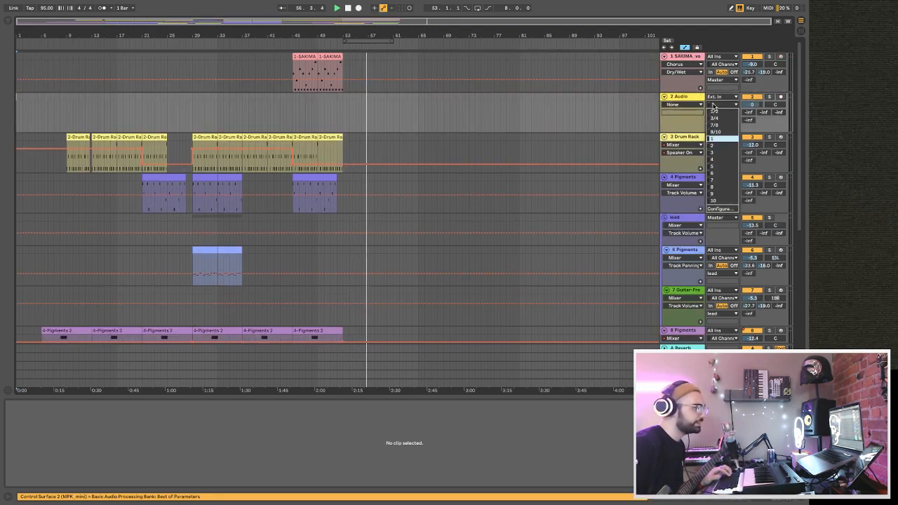
click(722, 145)
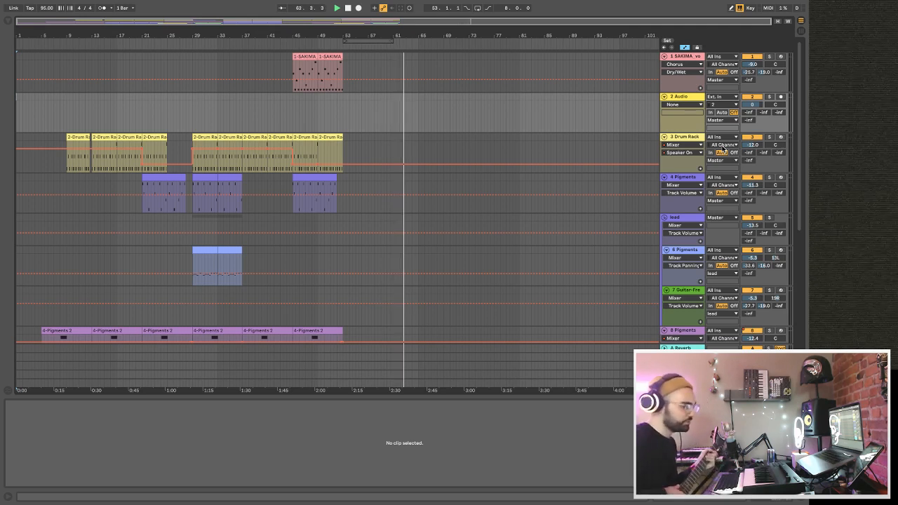
Play the arrangement, switch the new Audio track's input to channel 1 and arm it for recording.
key(space)
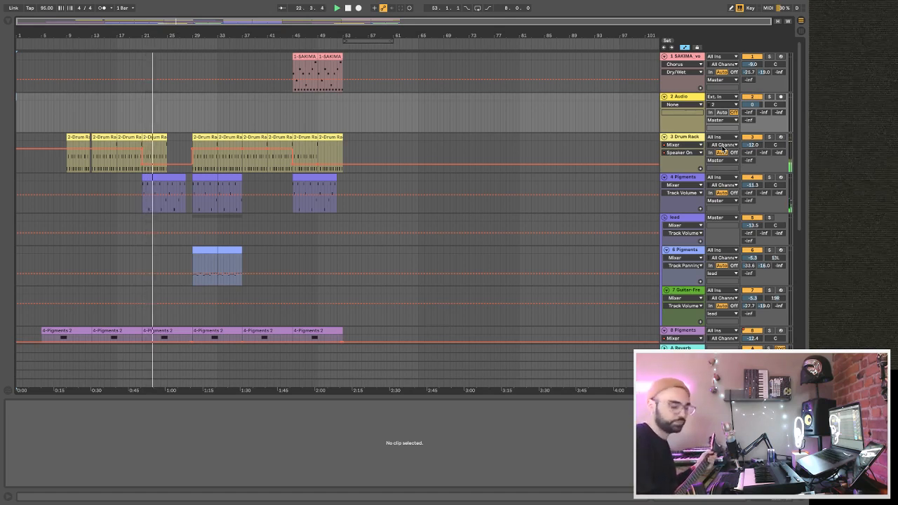
click(721, 106)
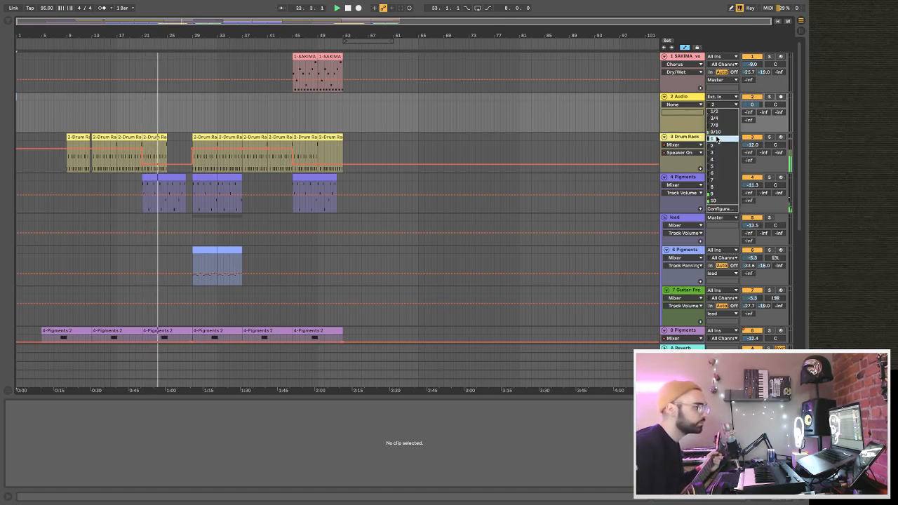
click(727, 128)
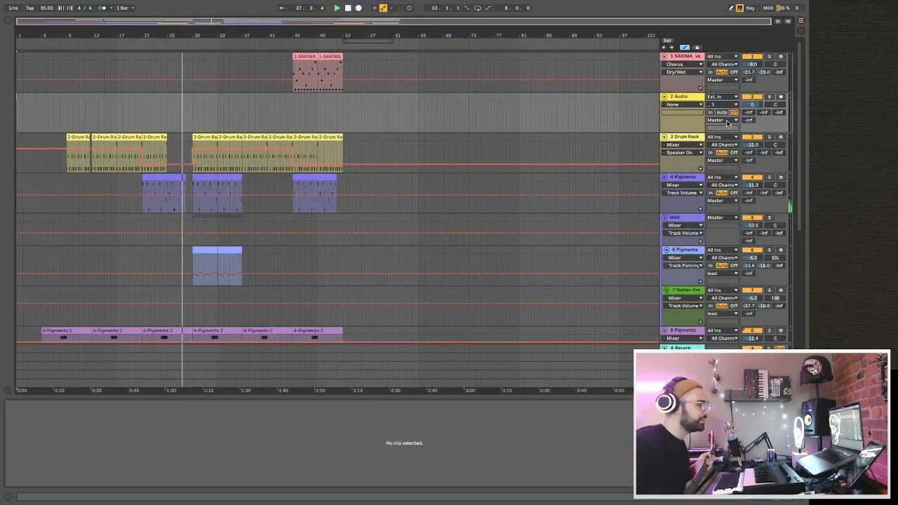
click(781, 98)
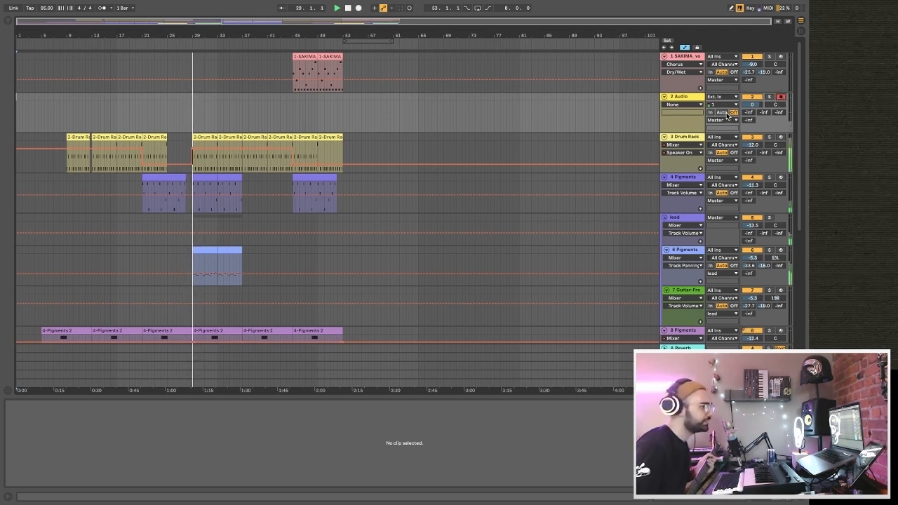
Clear the clap search, browse the audio effects and load Amp at the start of the Audio track's device chain.
click(650, 98)
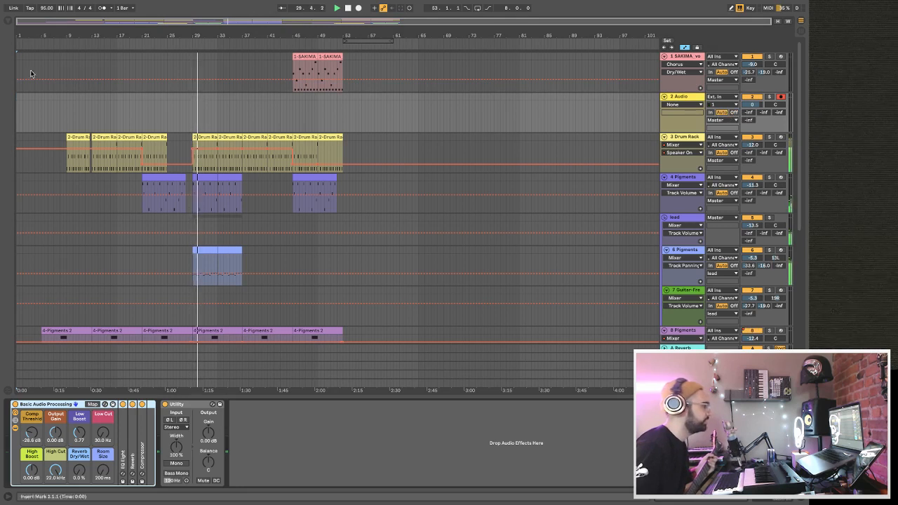
click(6, 21)
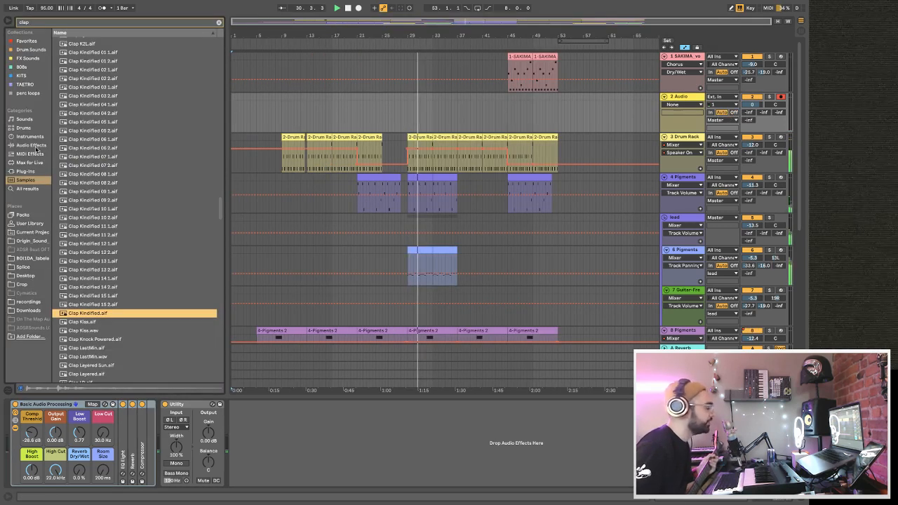
click(14, 145)
click(218, 23)
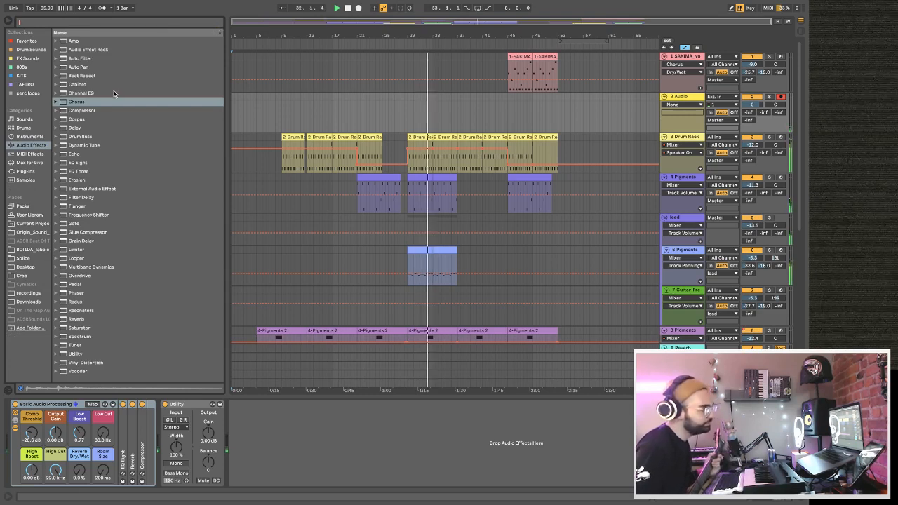
click(72, 42)
drag(72, 42, 74, 422)
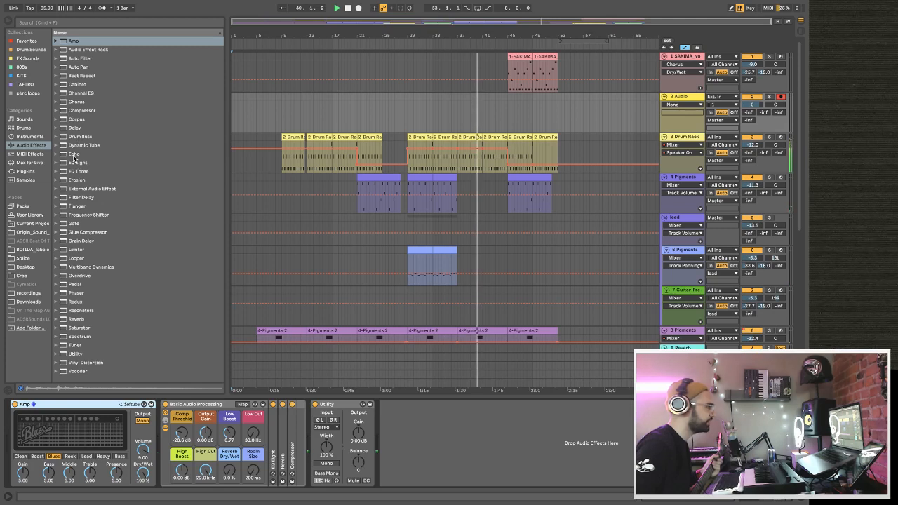
Add Cabinet and Pedal after Amp on the Audio track, with the Pedal's gain at 16%.
drag(77, 85, 153, 463)
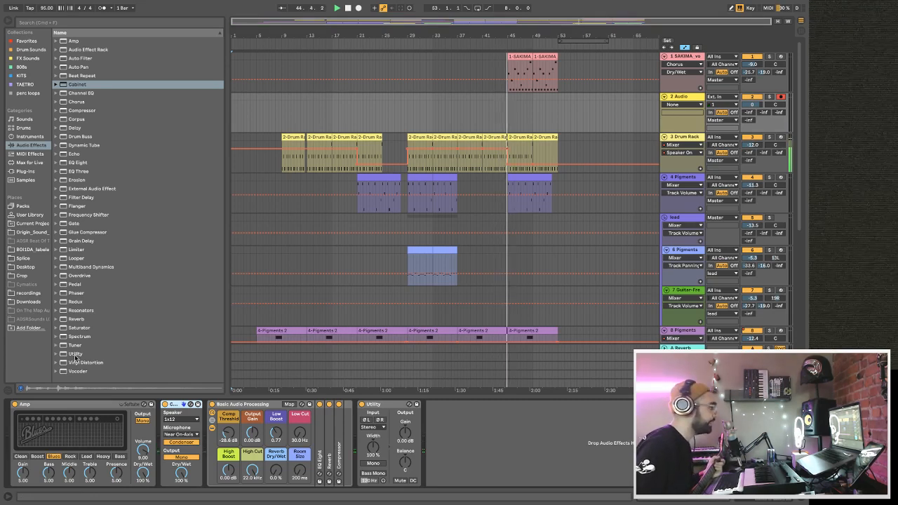
drag(75, 285, 238, 459)
drag(230, 421, 230, 423)
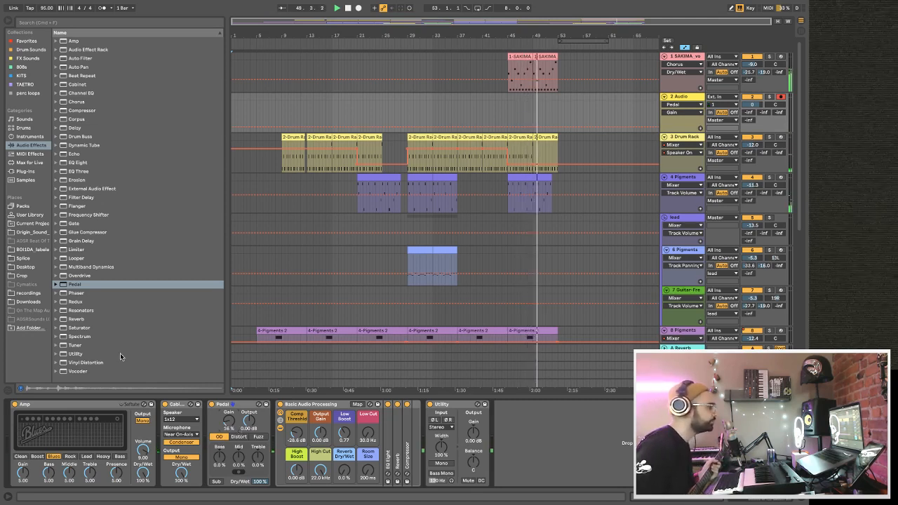
Add a Tuner before Amp and lower the Audio track's volume to -9.9 dB.
drag(73, 345, 63, 428)
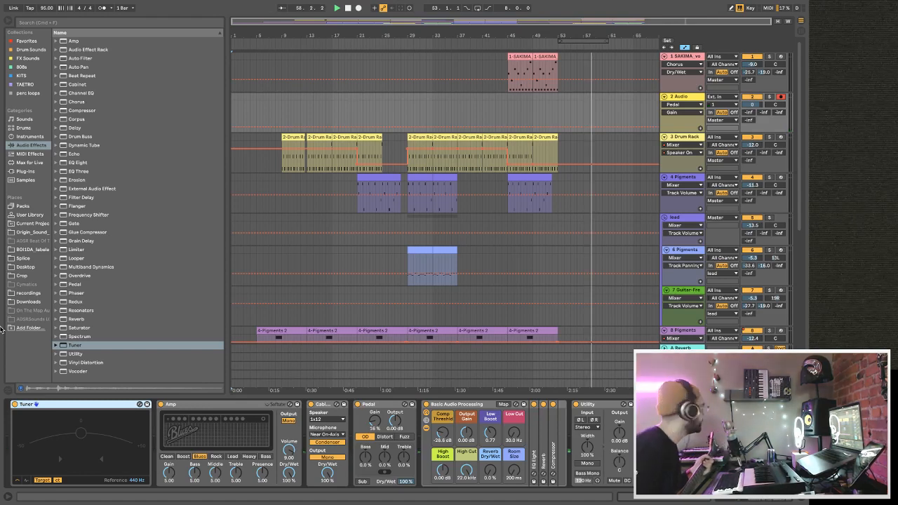
mouse_move(1, 329)
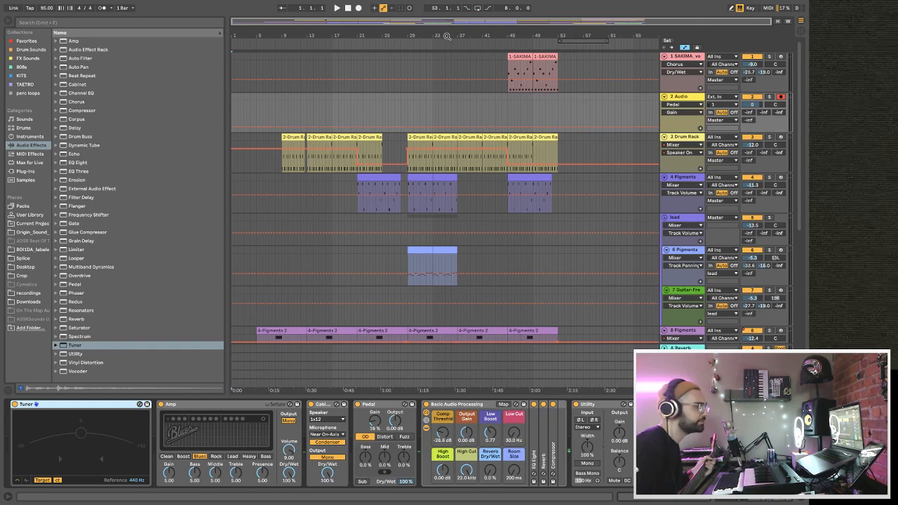
drag(744, 112, 743, 115)
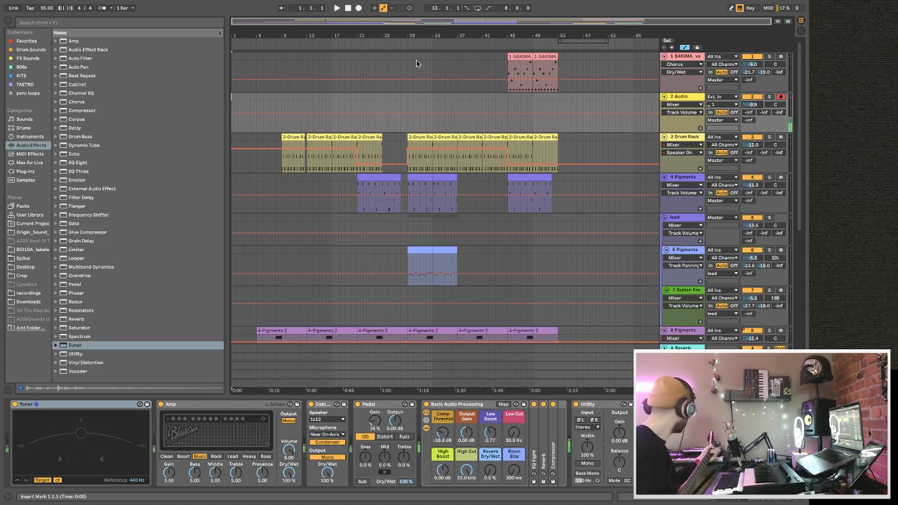
During playback, set the Audio track's Room Size to 1.38 s, Reverb Dry/Wet to 35%, Low Cut to 447 Hz and Pedal gain to 37%.
key(space)
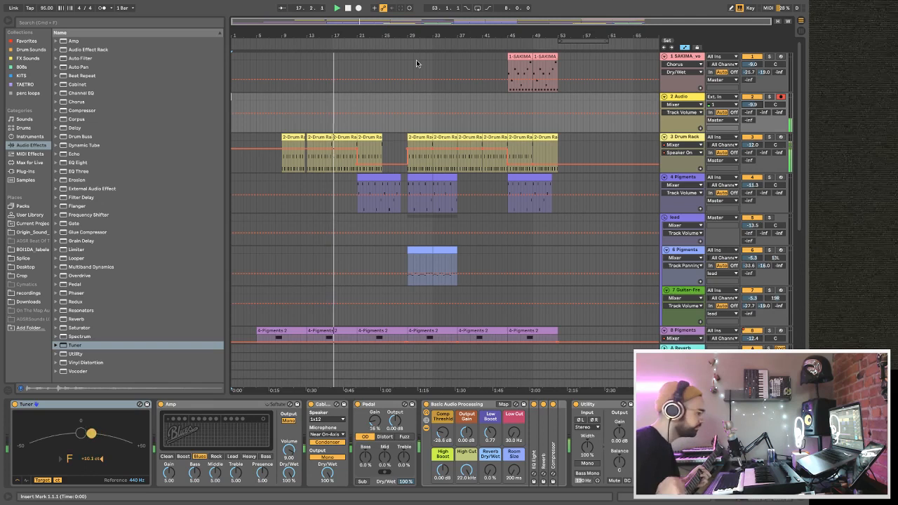
drag(513, 471, 492, 444)
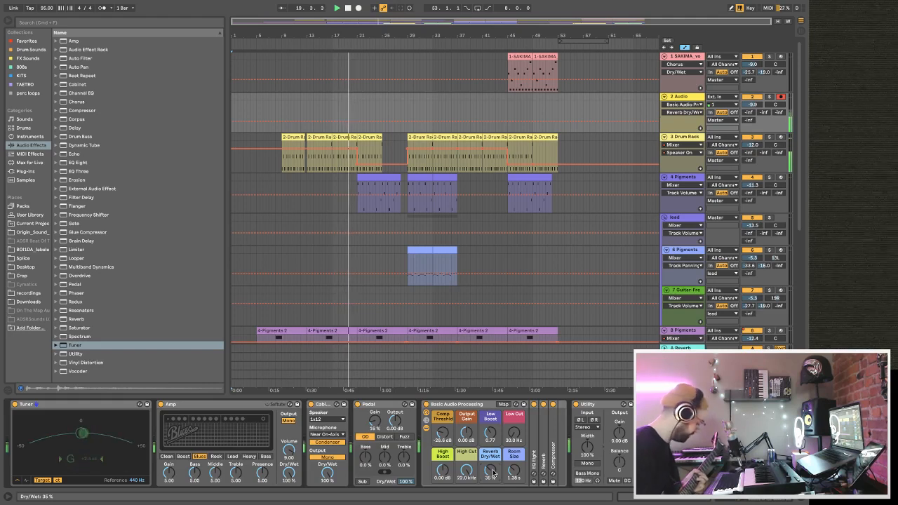
mouse_move(514, 435)
mouse_down()
mouse_move(514, 418)
mouse_move(511, 428)
mouse_up()
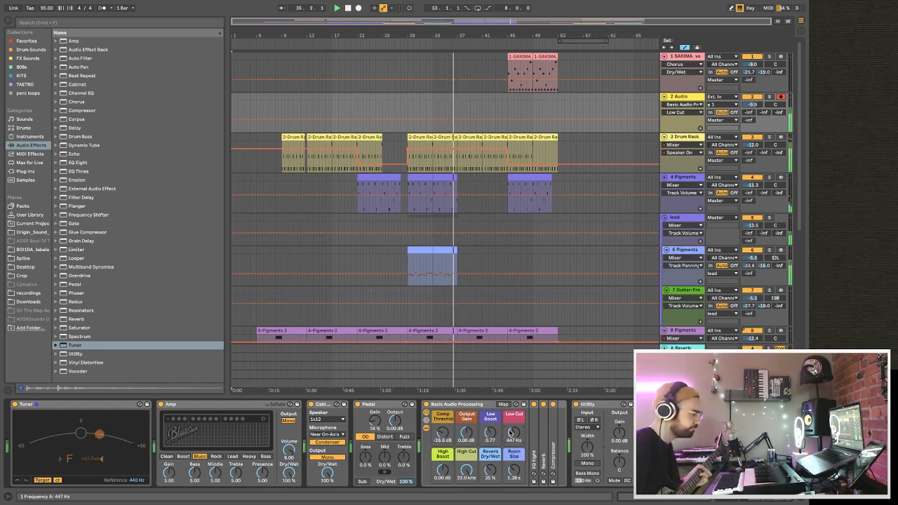
drag(380, 422, 381, 407)
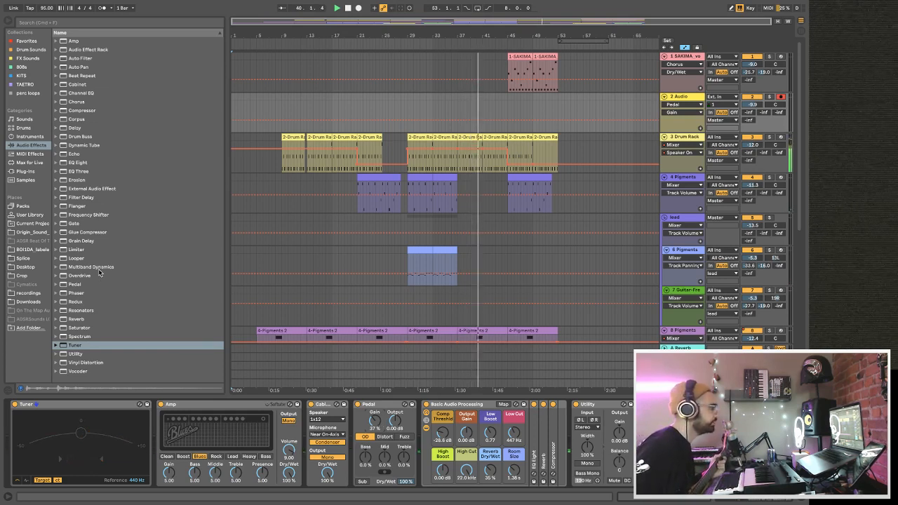
Add Echo's Ping Pong Wide preset after Pedal, set its Dry/Wet to 30% and restart playback.
click(57, 153)
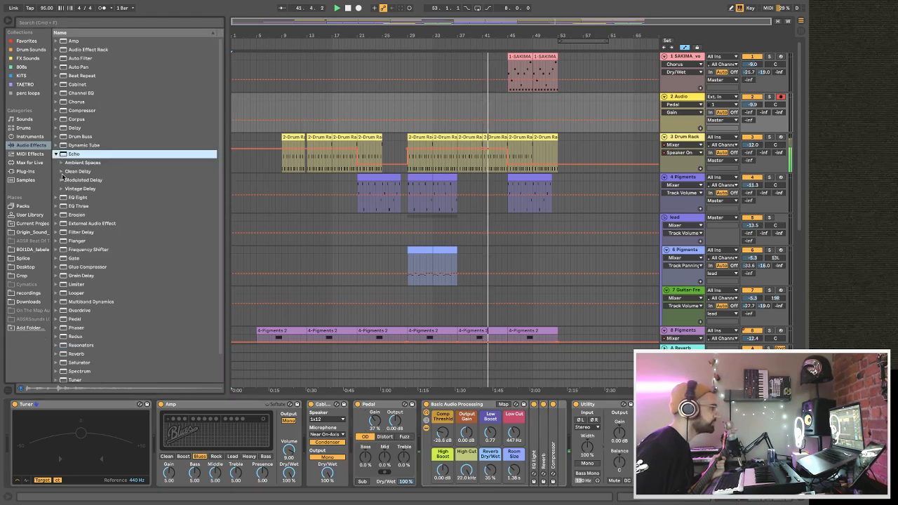
click(62, 172)
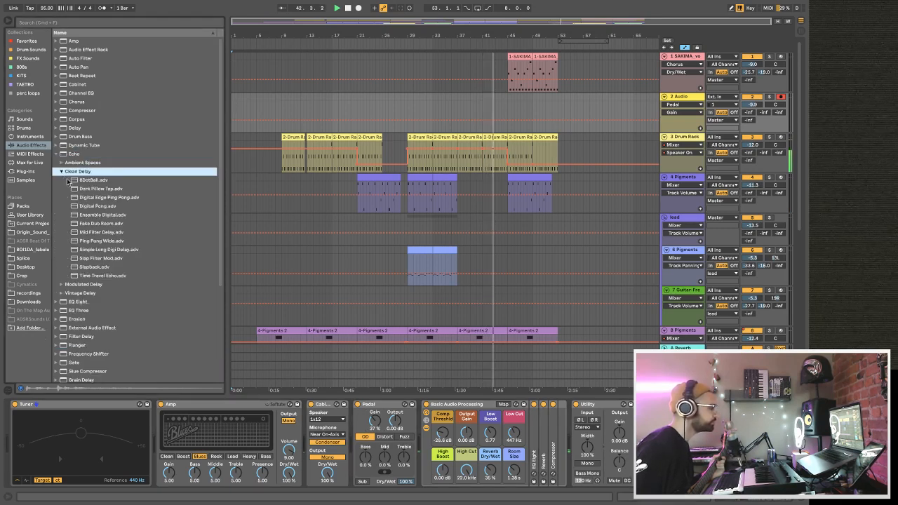
drag(107, 241, 415, 438)
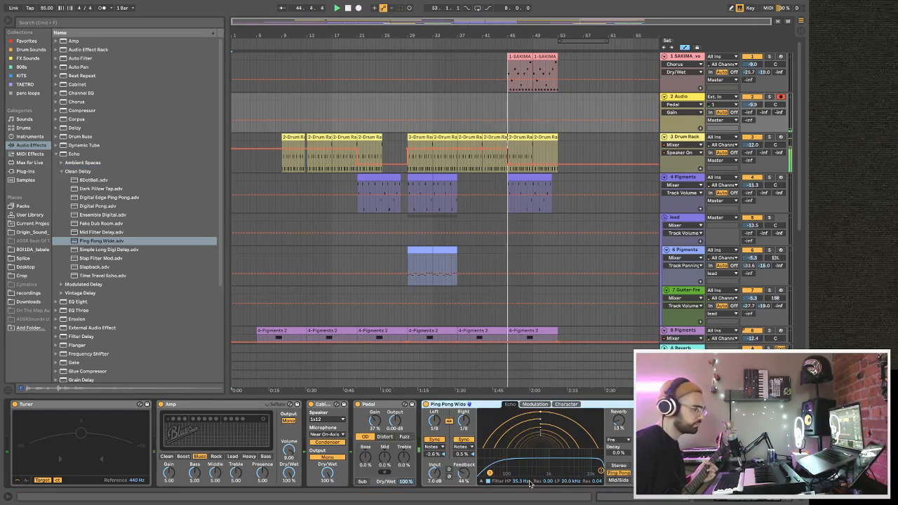
click(644, 473)
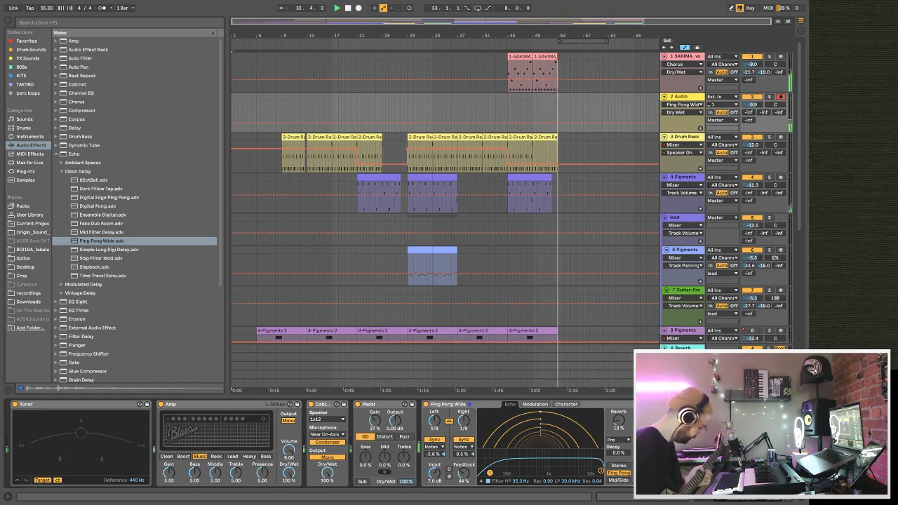
key(space)
key(space)
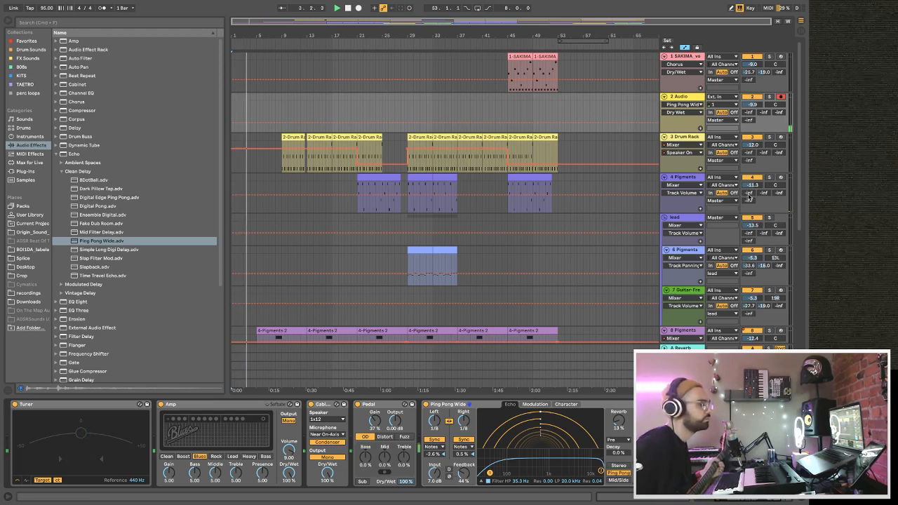
Copy the sidechained Compressor from the track 4 Pigments device chain to the end of the Audio track's chain.
click(679, 171)
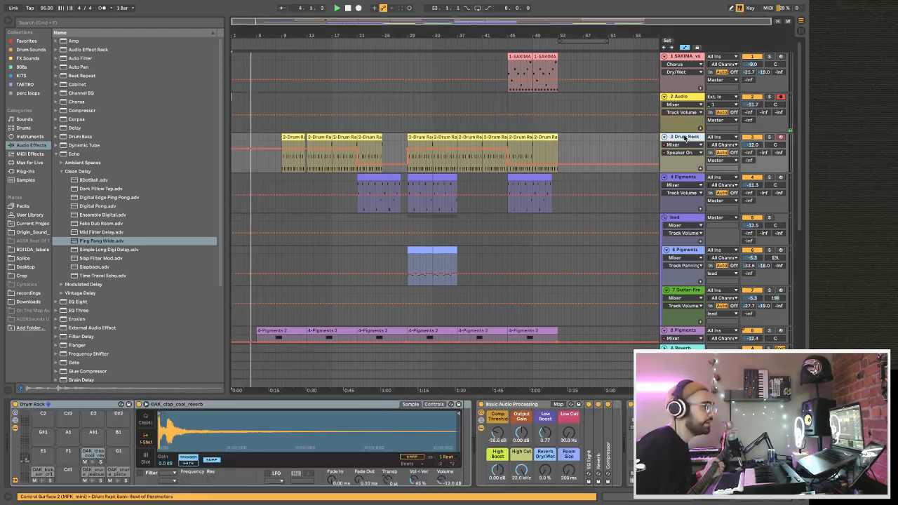
click(679, 202)
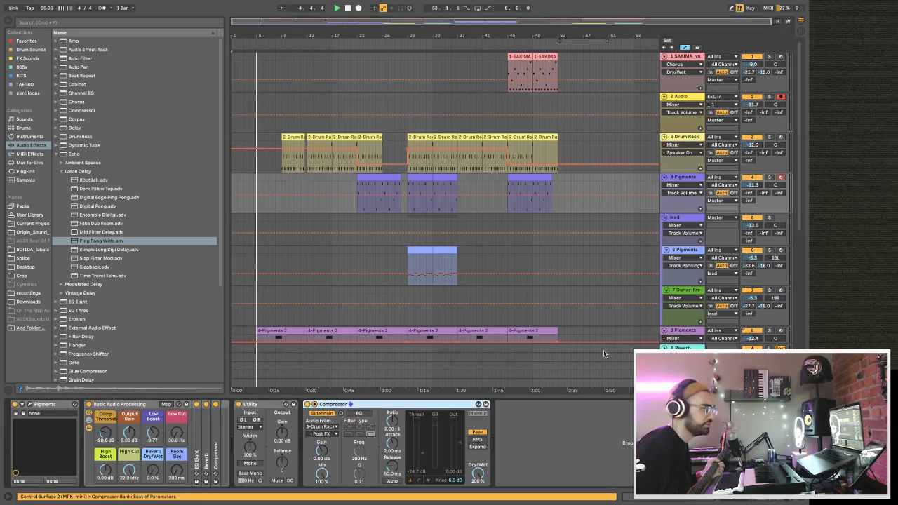
right_click(333, 406)
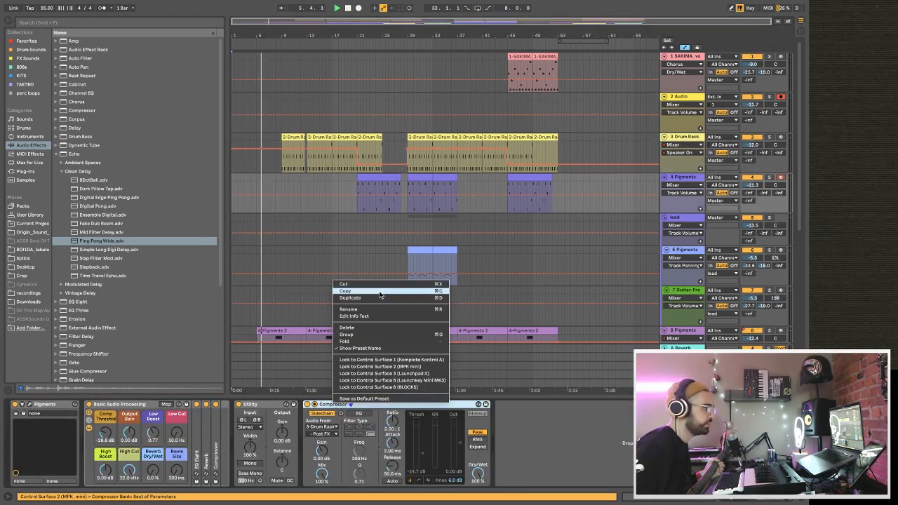
click(379, 292)
click(681, 103)
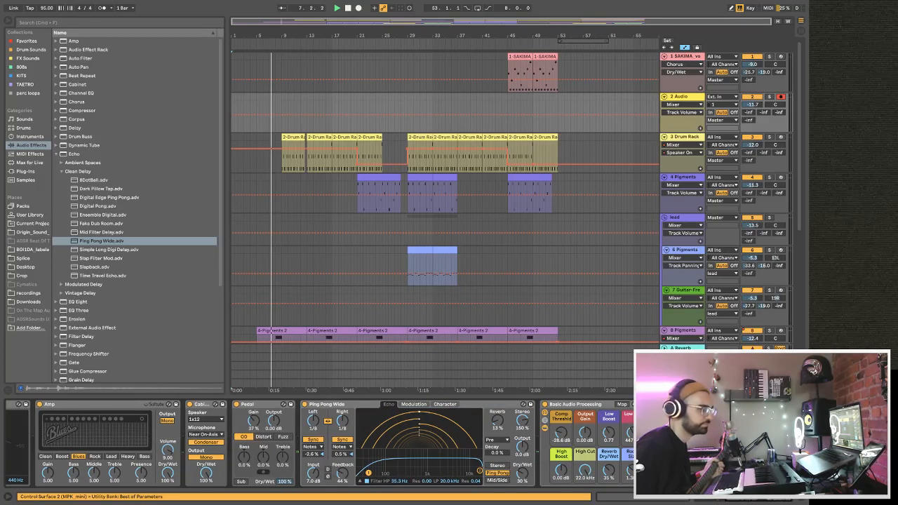
key(super+v)
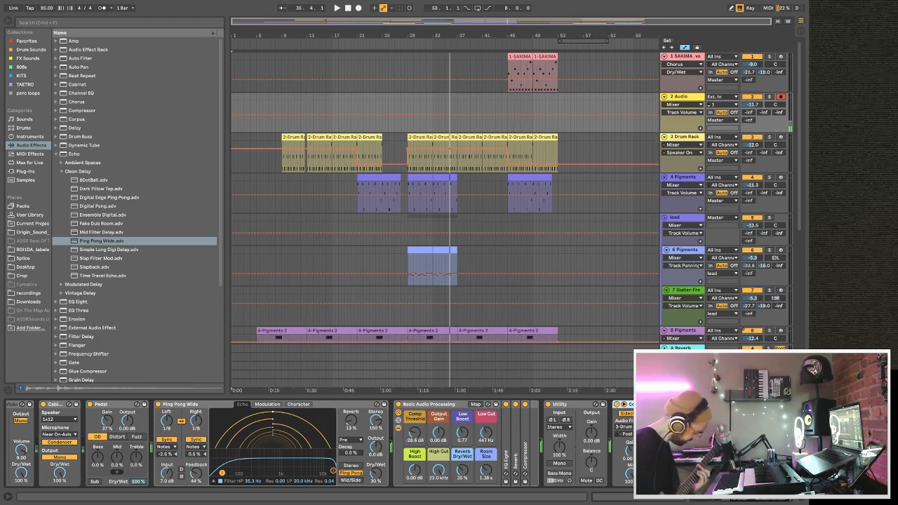
Record a guitar take on the Audio track from about bar 20 to bar 32, then play it back.
key(space)
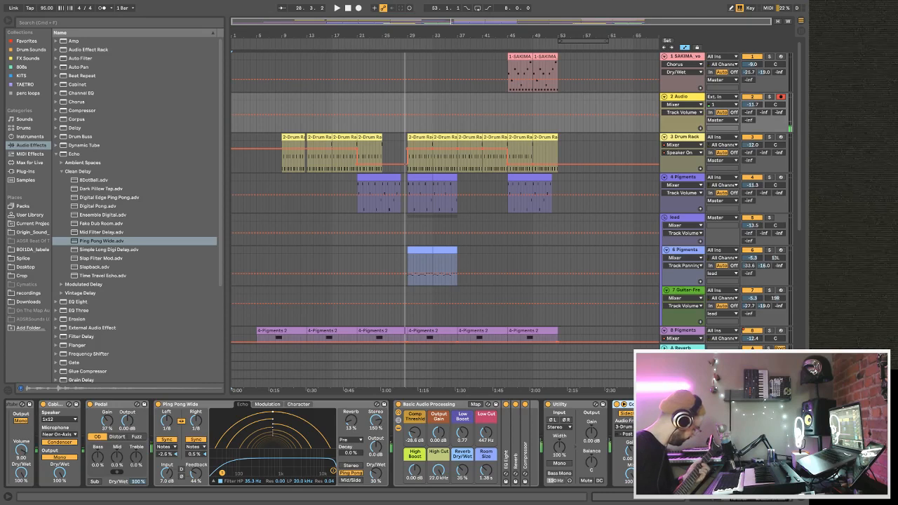
key(space)
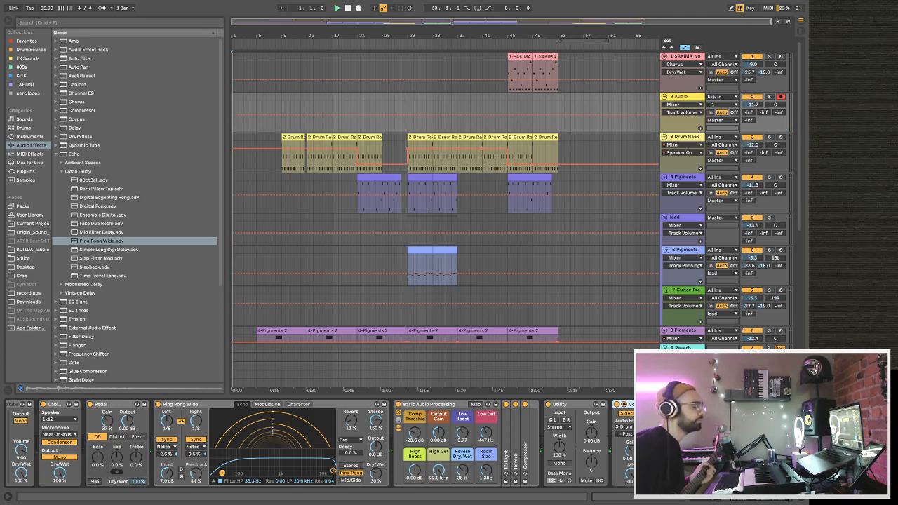
click(349, 109)
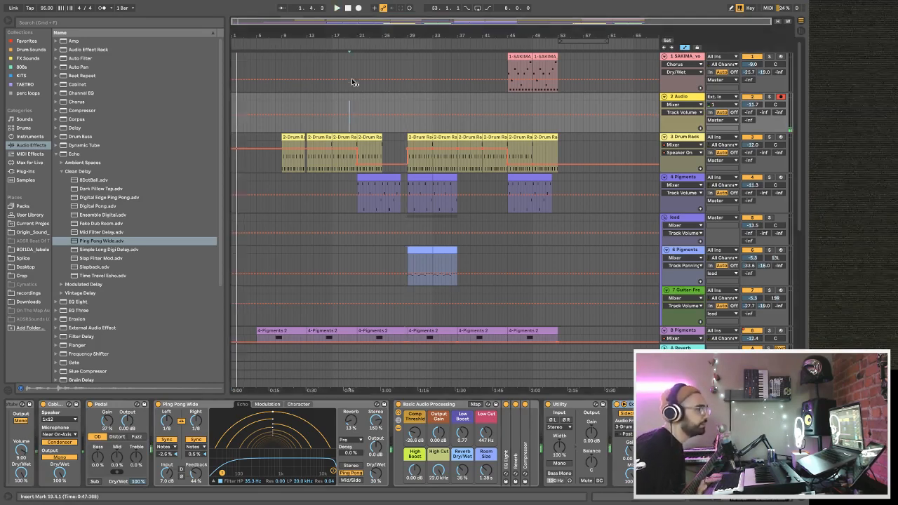
click(358, 7)
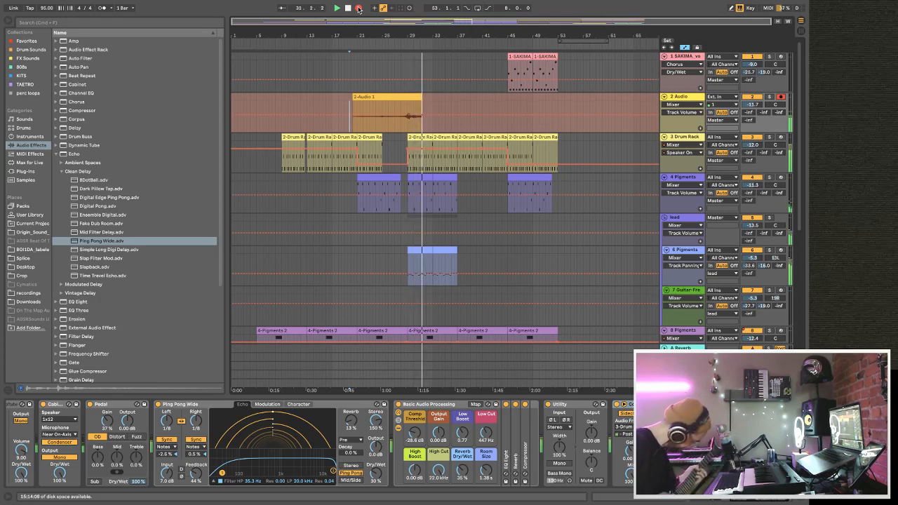
click(358, 8)
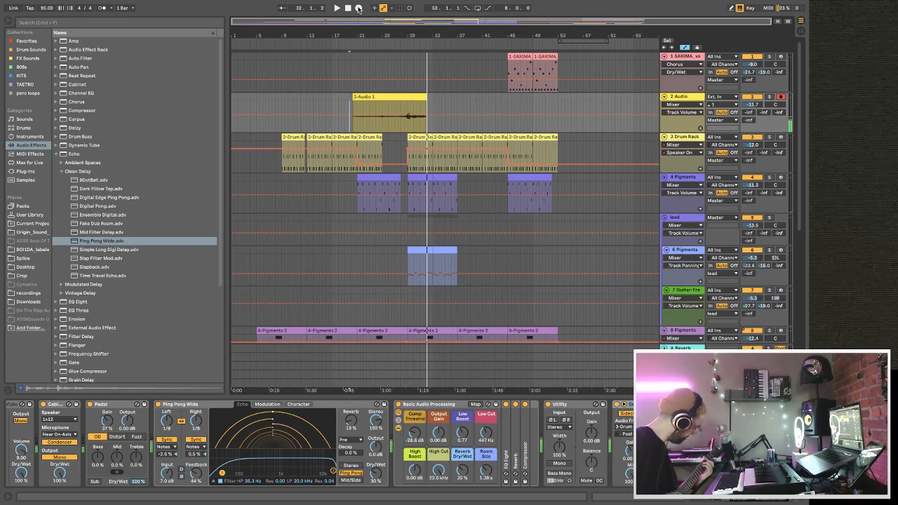
key(space)
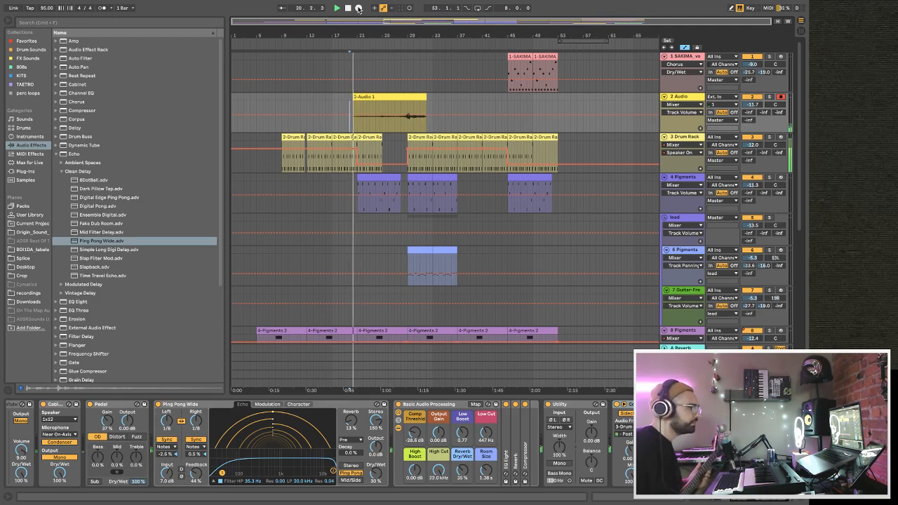
Delete the recorded guitar take from the Audio track.
right_click(383, 101)
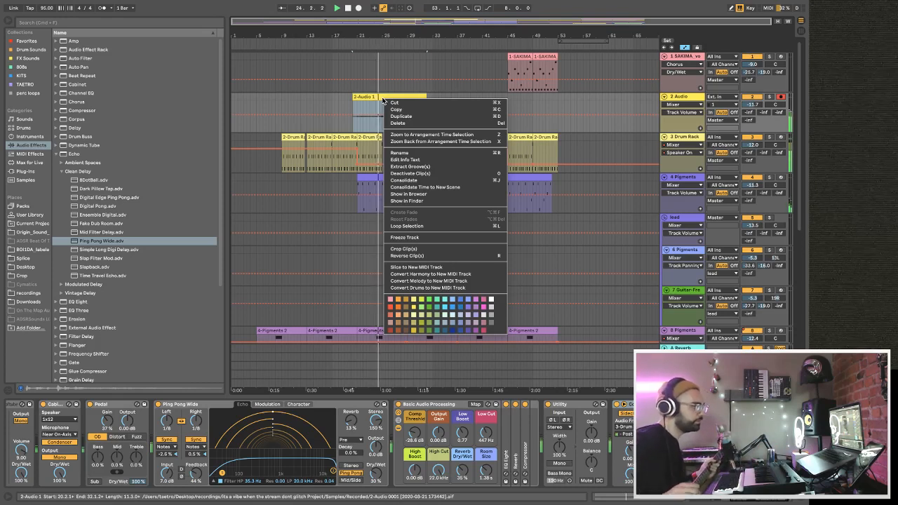
click(376, 96)
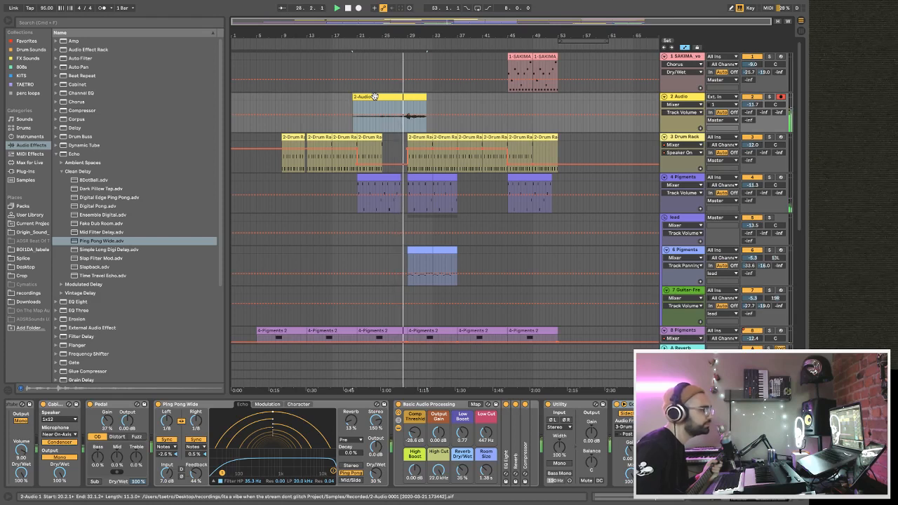
click(375, 98)
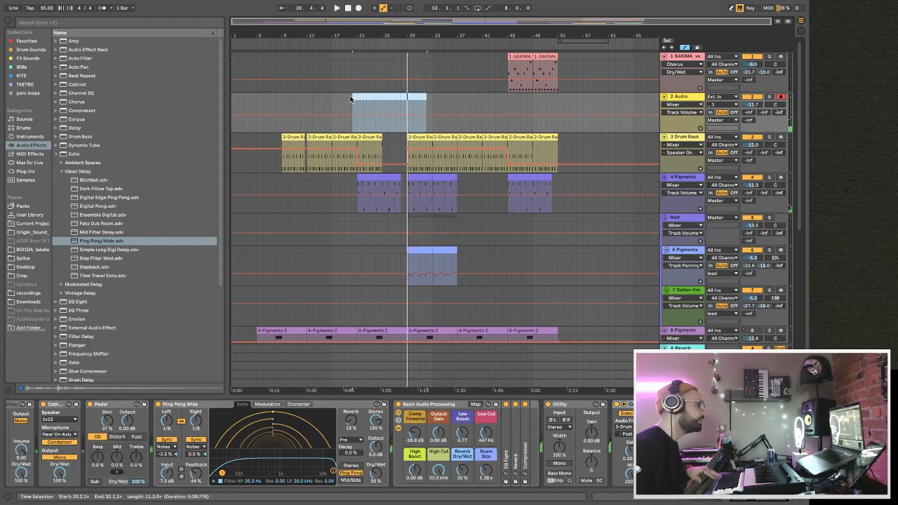
Try another guitar take on the Audio track from about bar 19 and undo the recording.
click(343, 100)
click(359, 8)
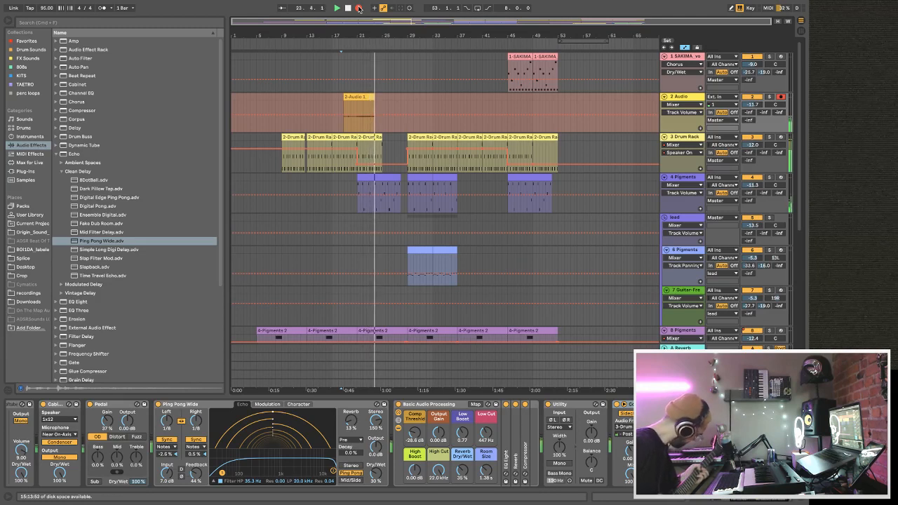
click(359, 8)
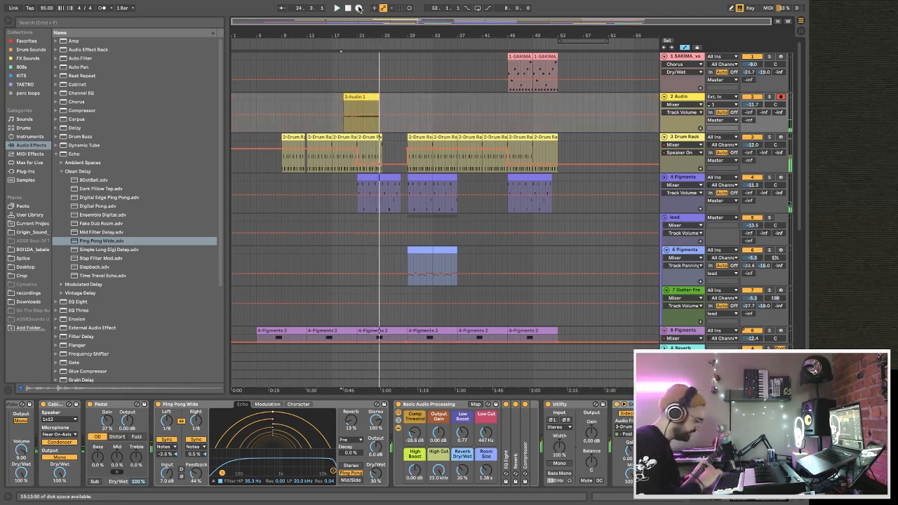
key(ctrl+z)
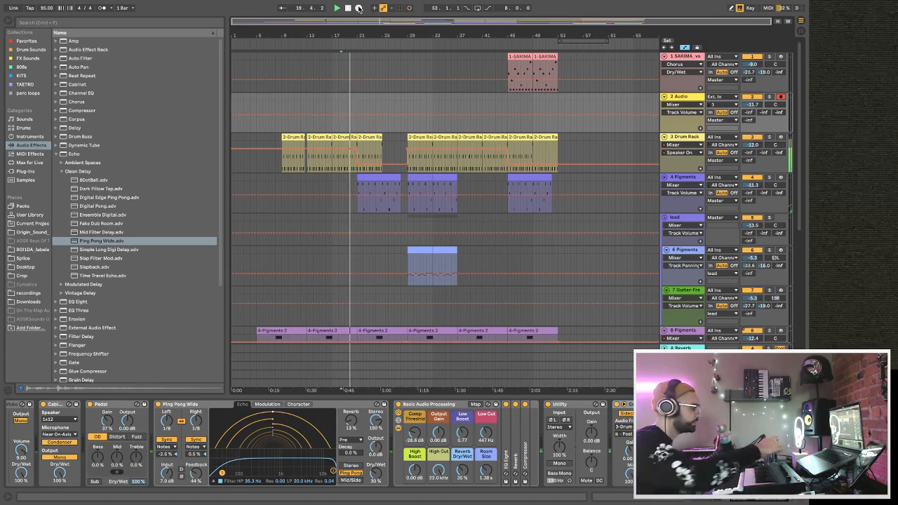
Record a guitar take on the Audio track to about bar 38 and trim the clip's start to bar 21.
click(359, 7)
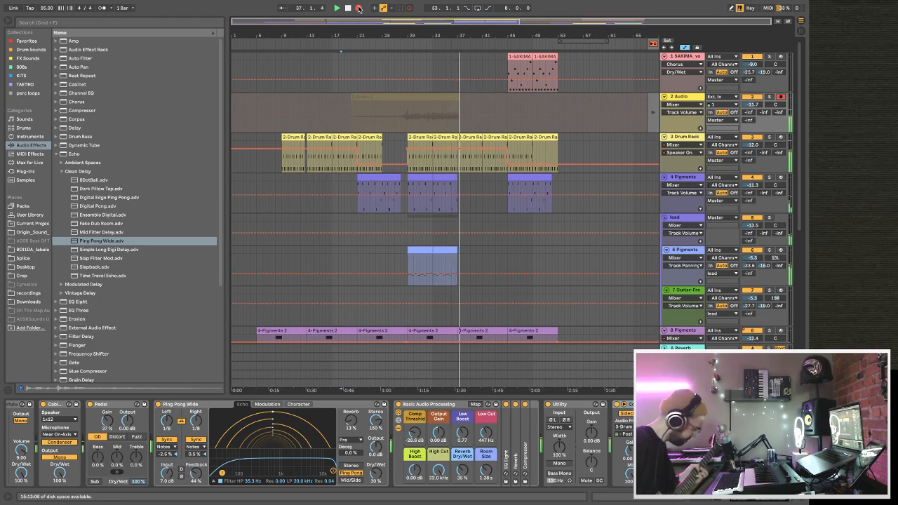
click(358, 9)
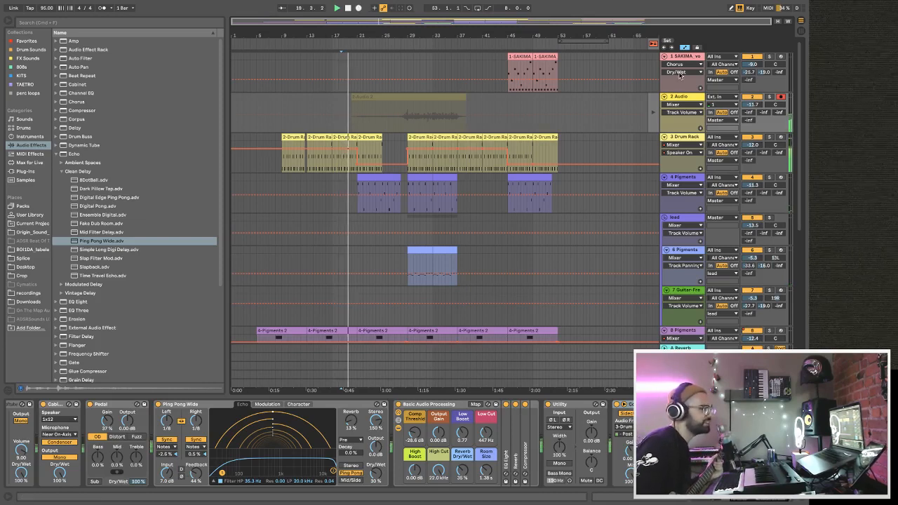
click(363, 98)
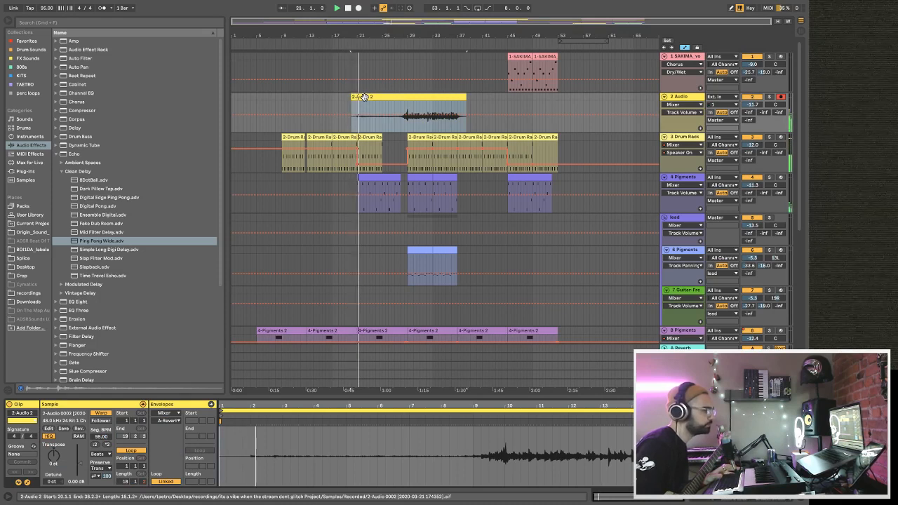
drag(356, 97, 364, 97)
Lower the Audio track's volume to -14.3 dB during playback.
drag(754, 103, 754, 111)
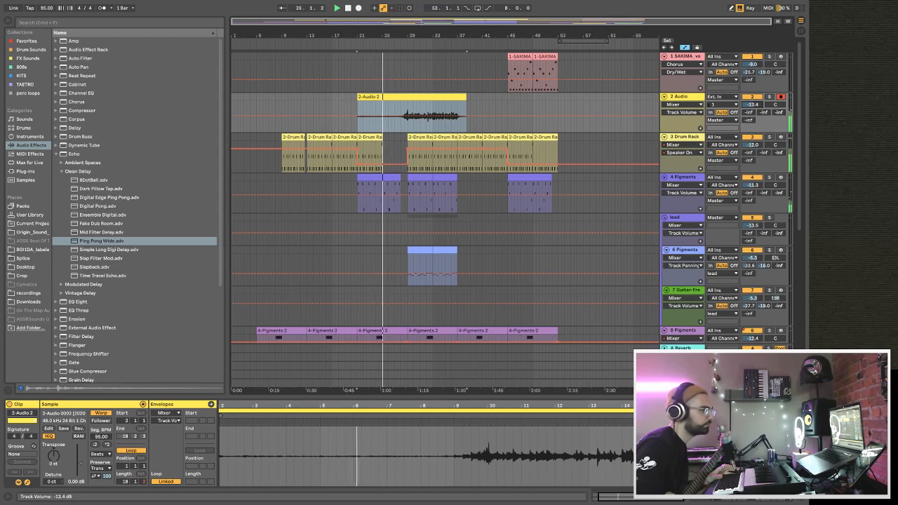
click(690, 96)
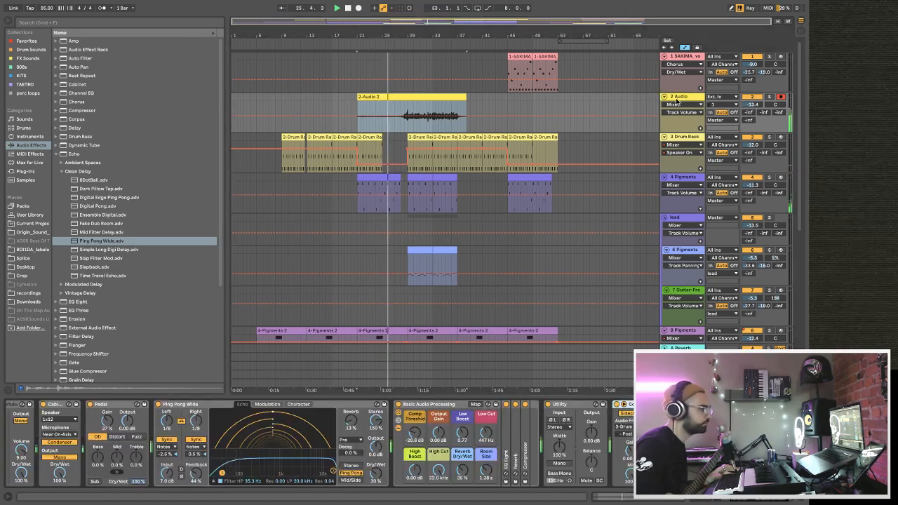
scroll(633, 202, down, 2)
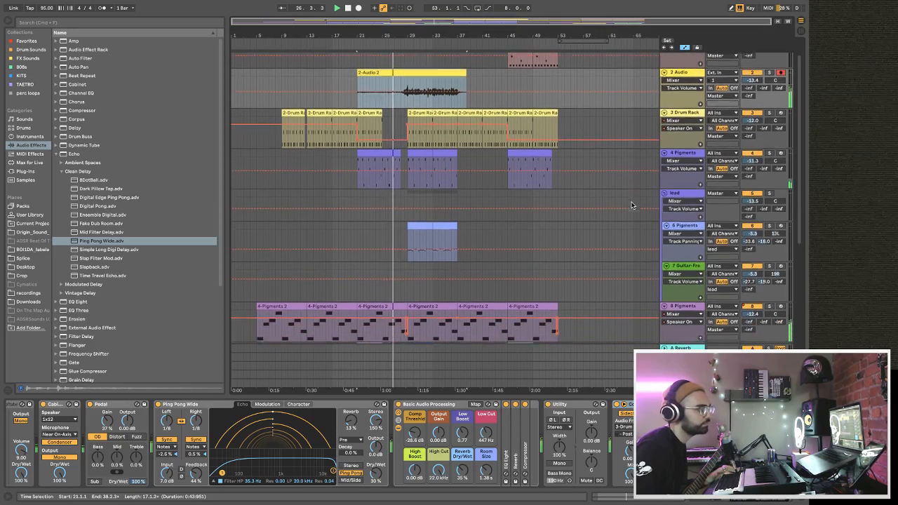
drag(753, 79, 753, 85)
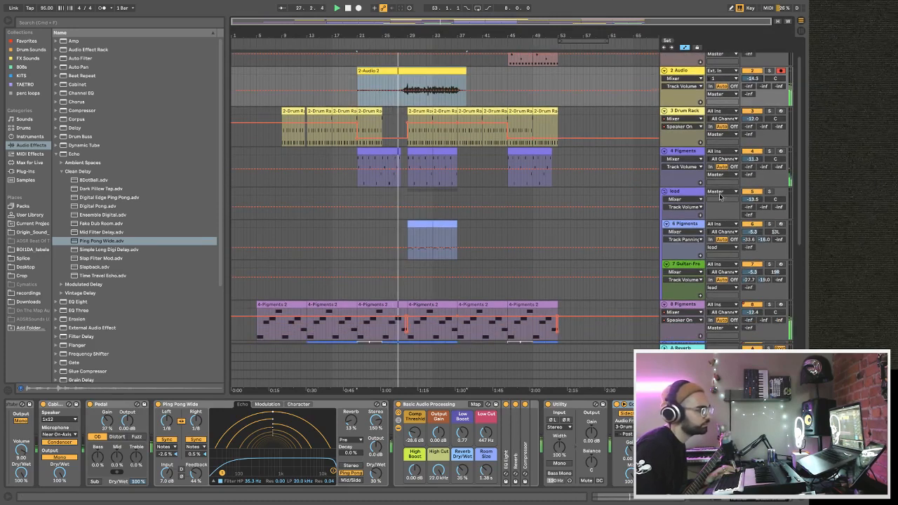
scroll(576, 313, up, 2)
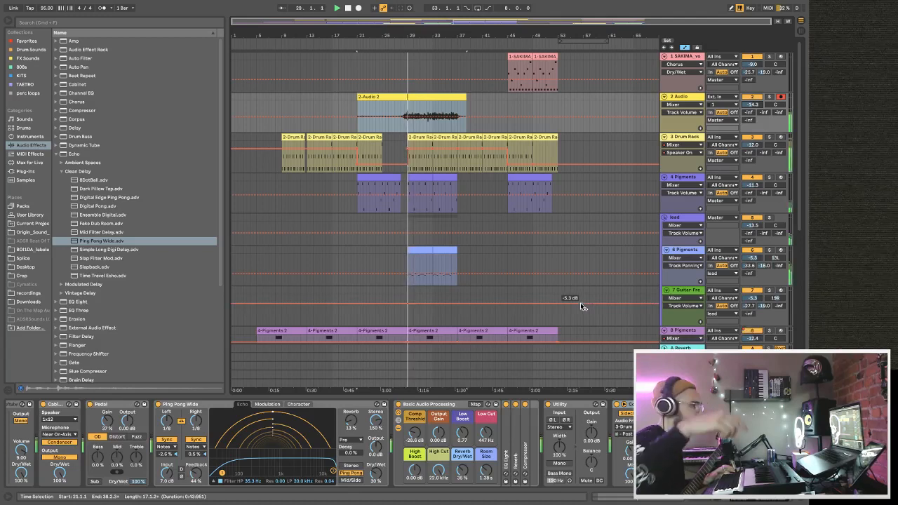
Hide the browser and widen the Audio track's stereo image by setting Utility's Width to 138%.
click(9, 21)
drag(41, 33, 60, 33)
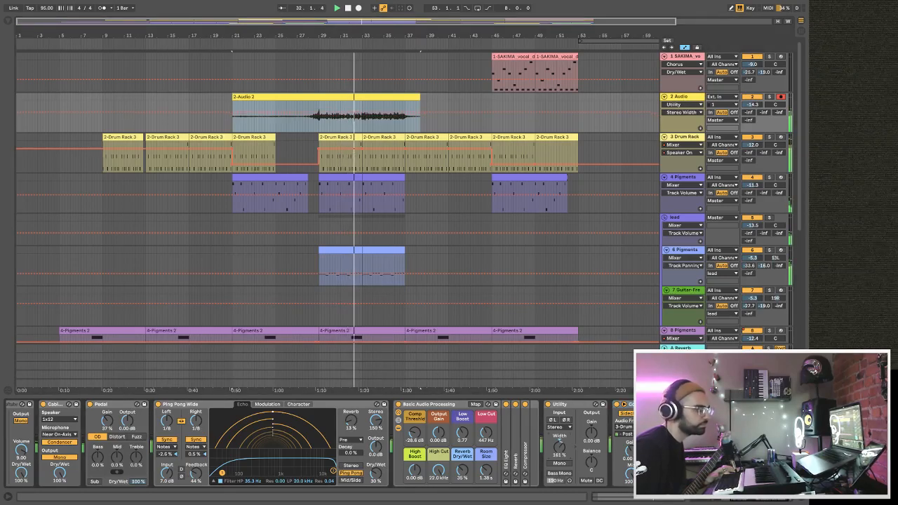
drag(564, 455, 565, 430)
Duplicate the Audio track, then pan the original to 37L and the copy to about 37R.
click(686, 99)
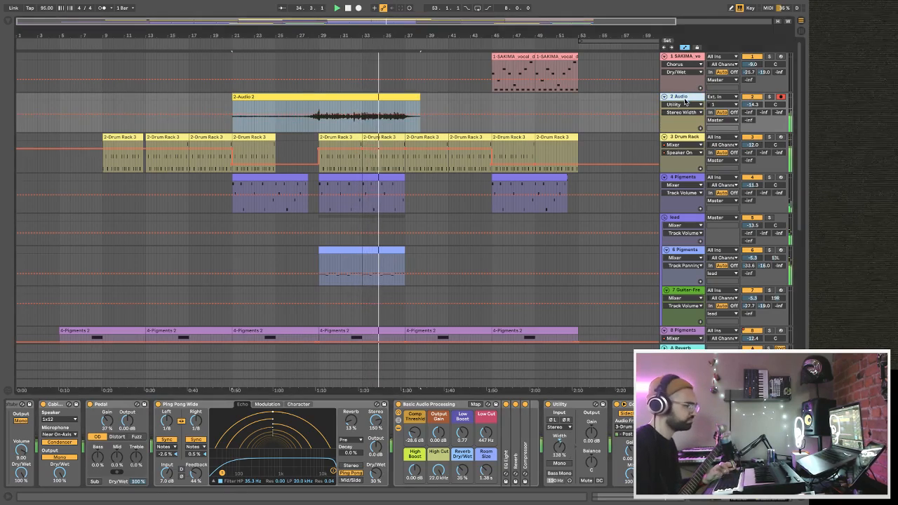
key(ctrl+d)
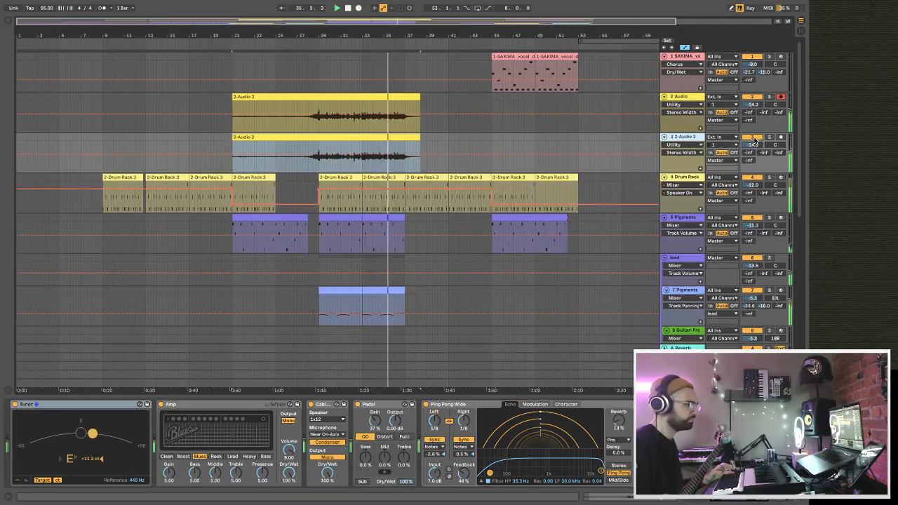
drag(775, 104, 775, 133)
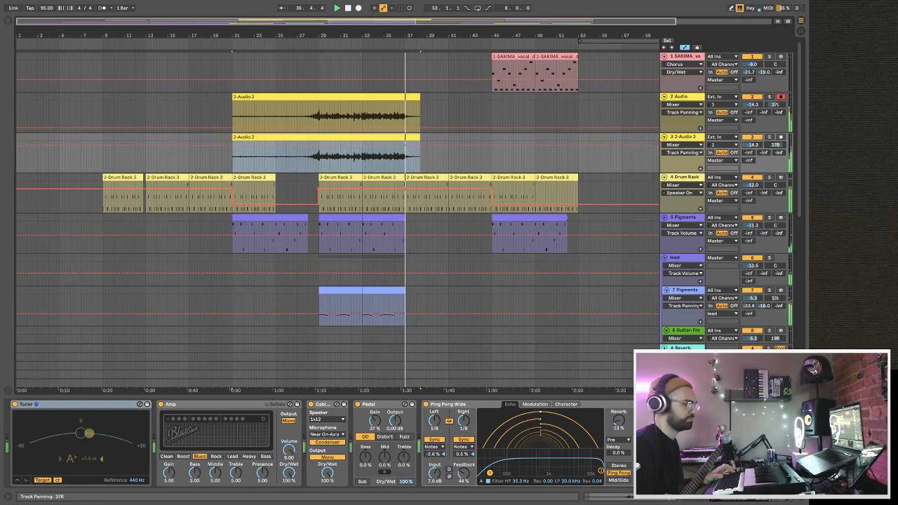
Group the two guitar audio tracks, set the group's volume to -7.4 dB and restart playback.
click(681, 98)
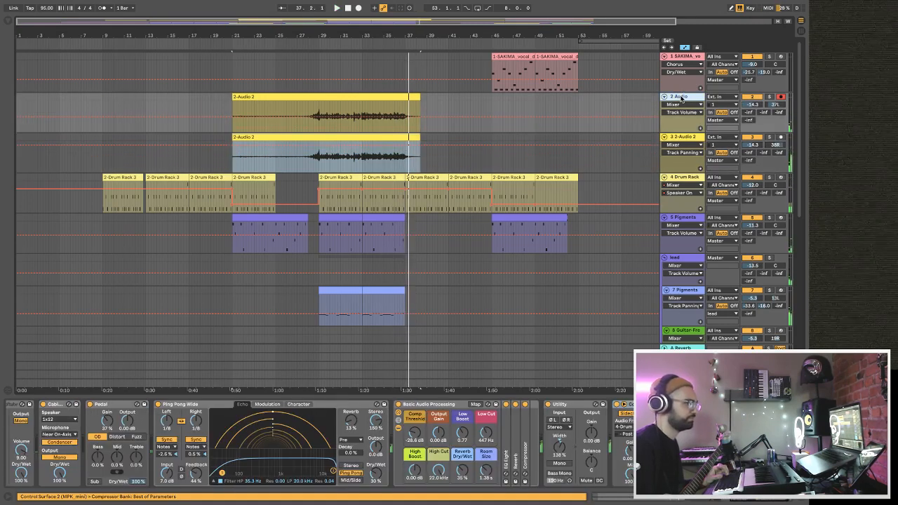
right_click(680, 143)
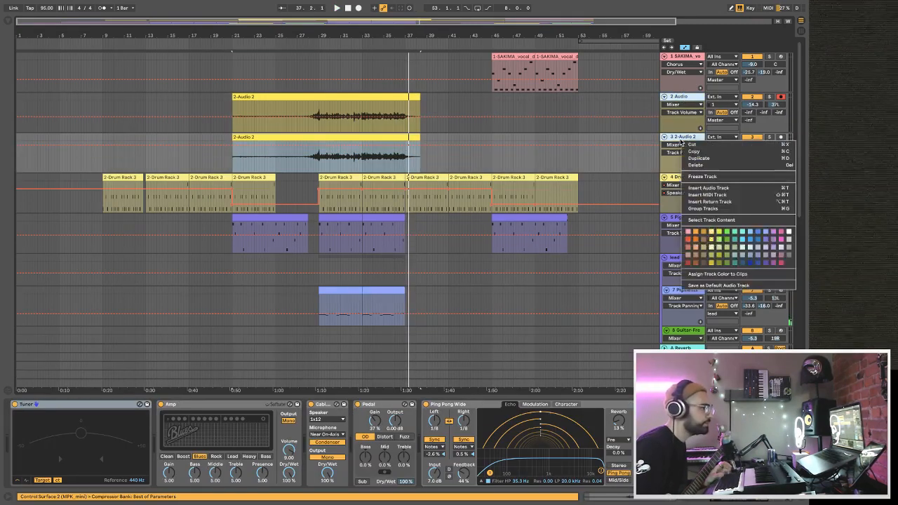
click(703, 209)
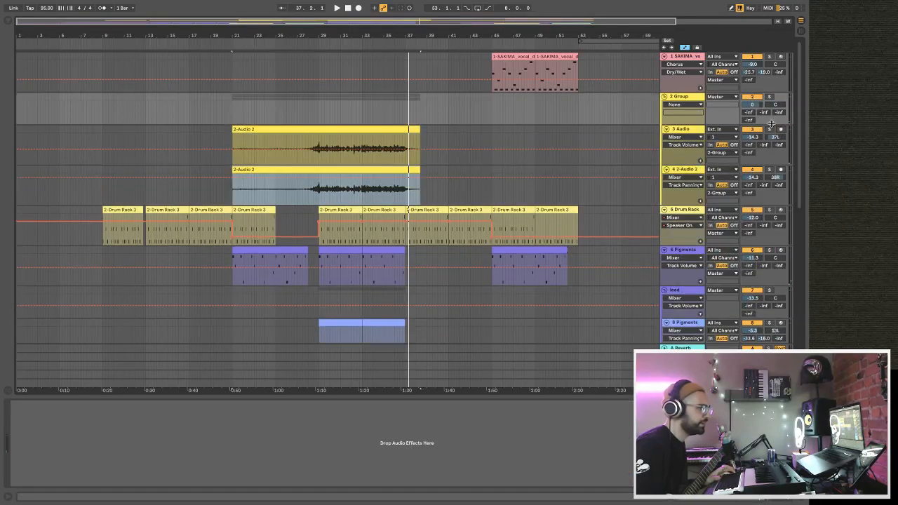
key(space)
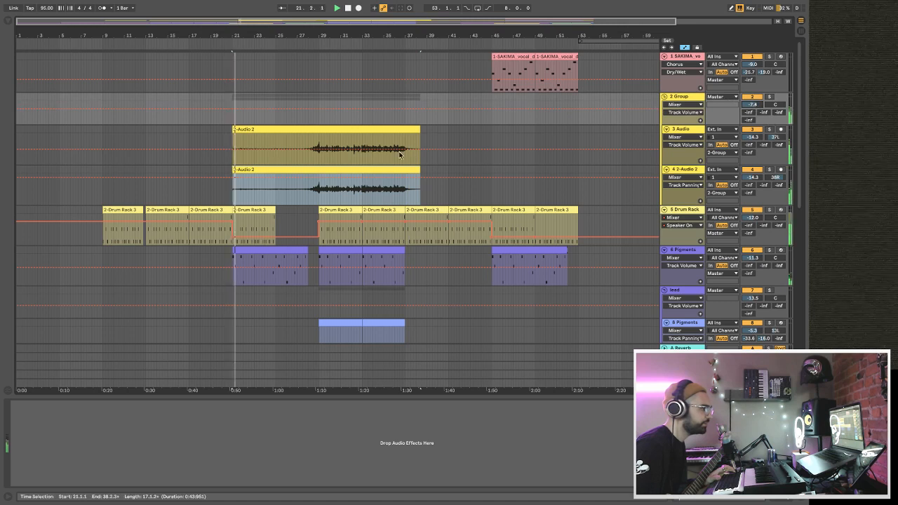
Set the duplicated guitar track's Track Delay to 32 ms, soloing the group temporarily to hear it, then hide the delay controls.
right_click(229, 197)
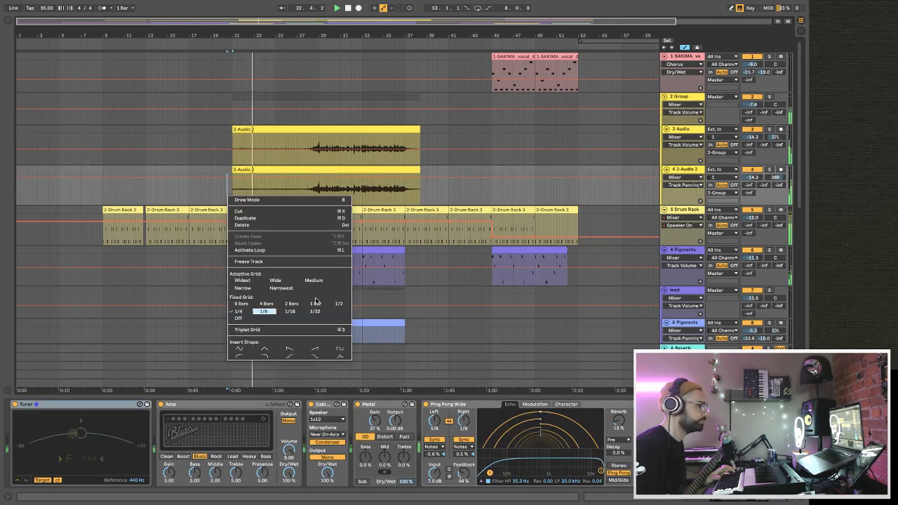
click(682, 129)
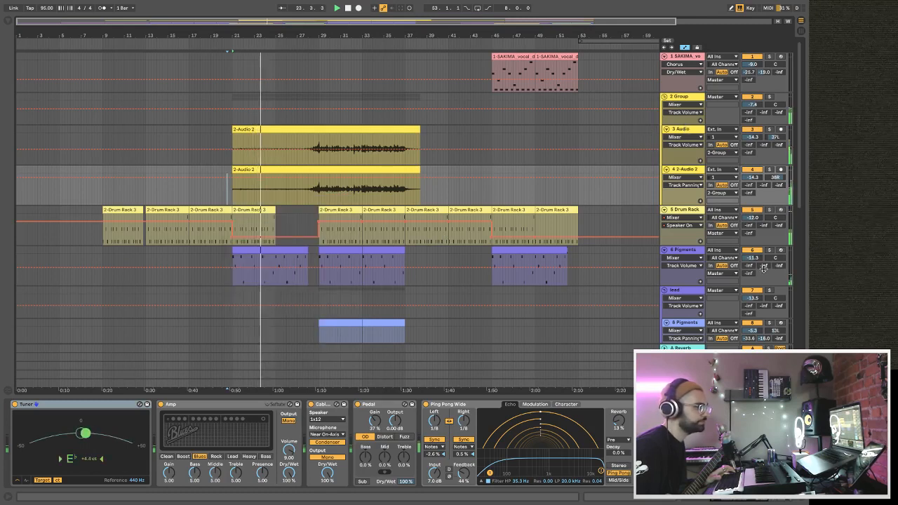
click(801, 383)
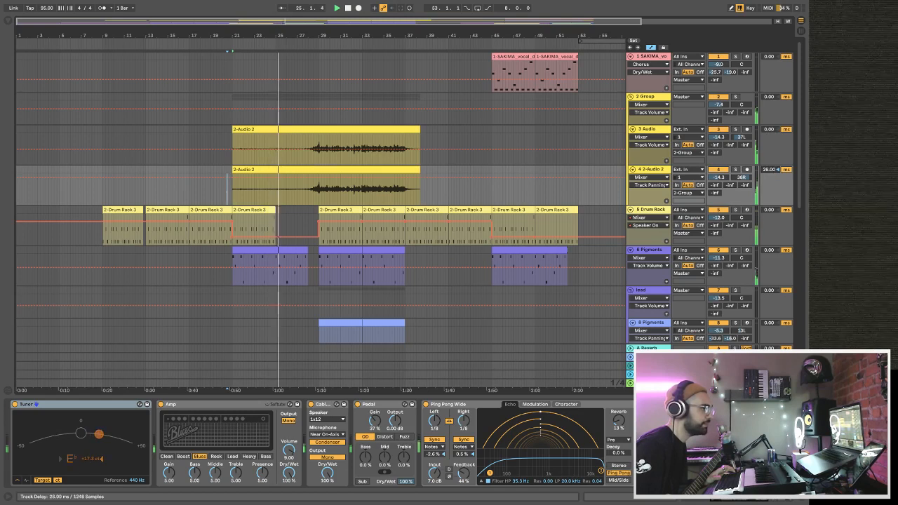
mouse_move(770, 170)
mouse_down()
mouse_move(769, 141)
mouse_move(772, 176)
mouse_up()
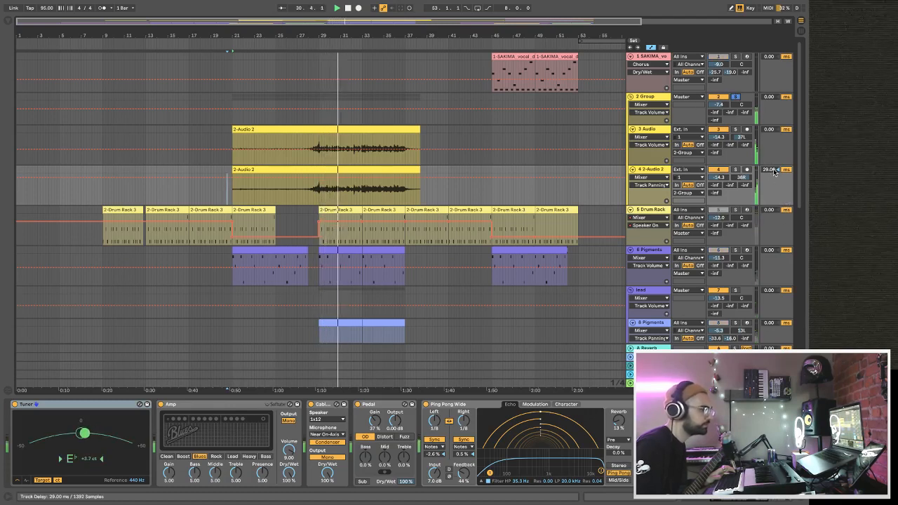
click(735, 96)
drag(769, 169, 769, 166)
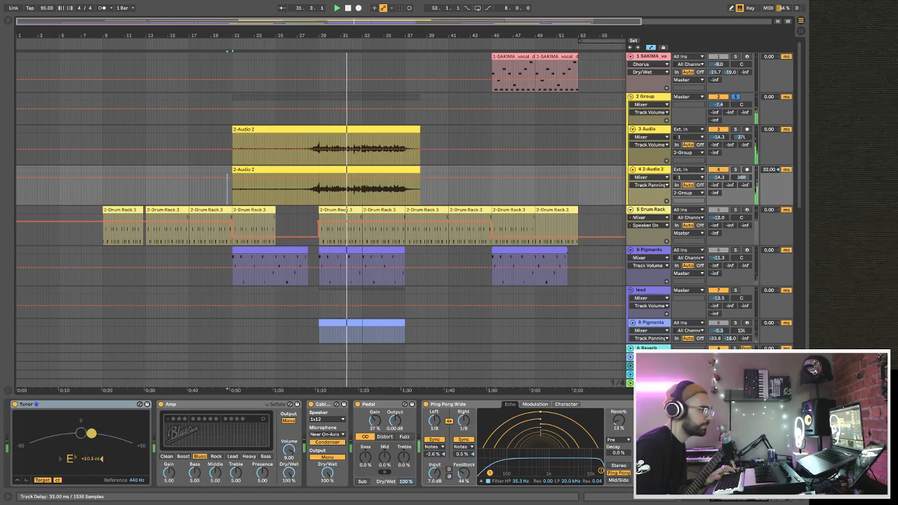
click(735, 97)
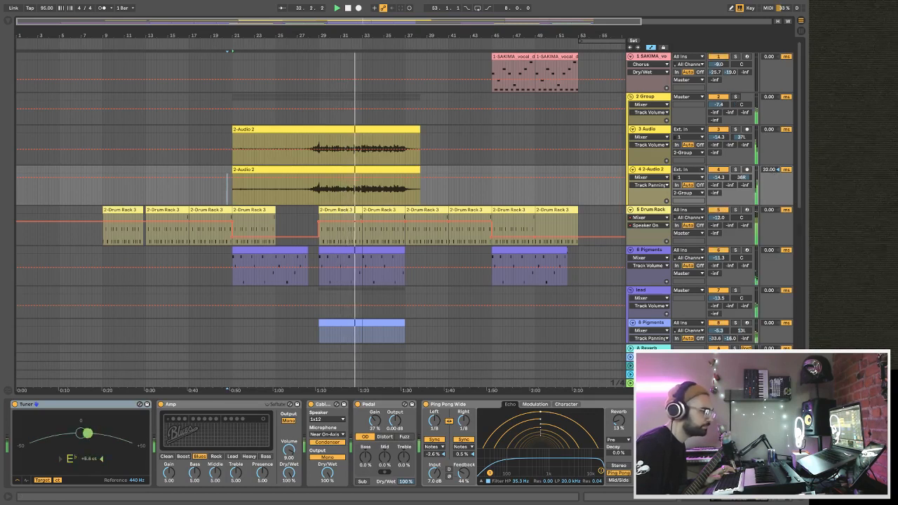
click(801, 380)
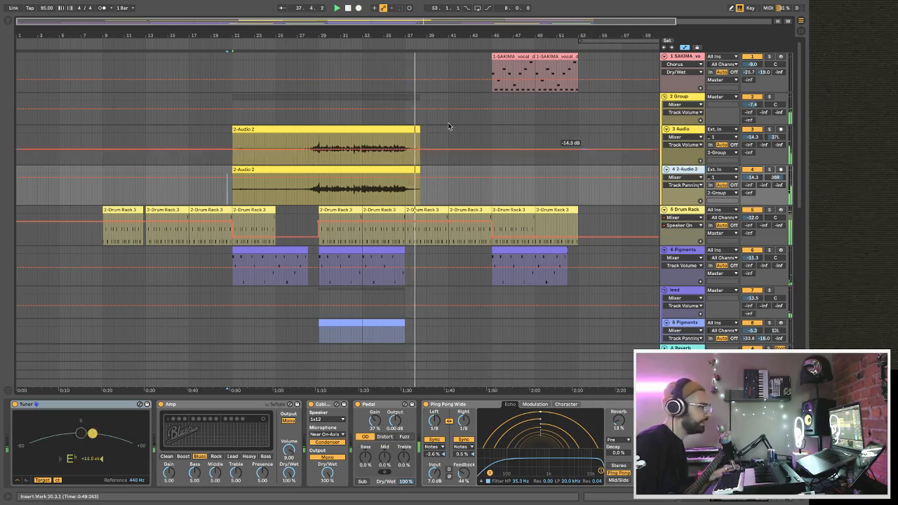
Rename the group holding the two guitar tracks to "rhythm".
click(677, 97)
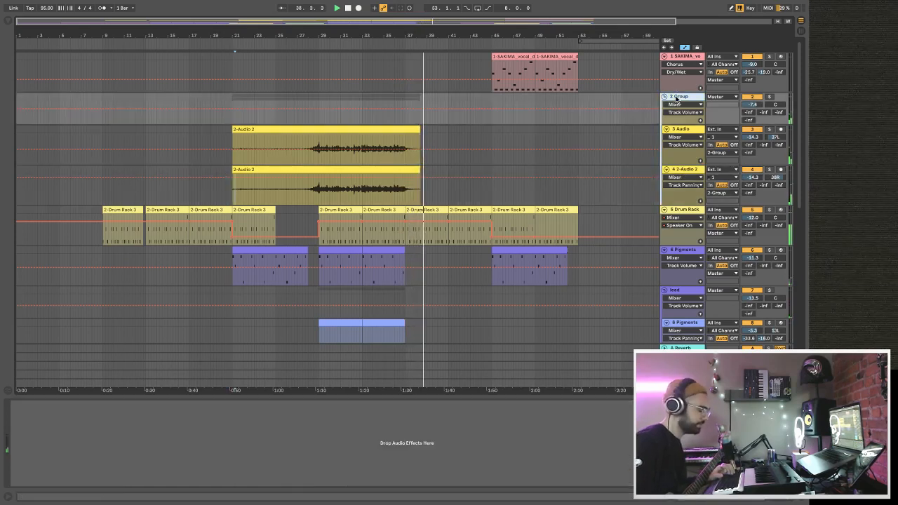
text(rhythm)
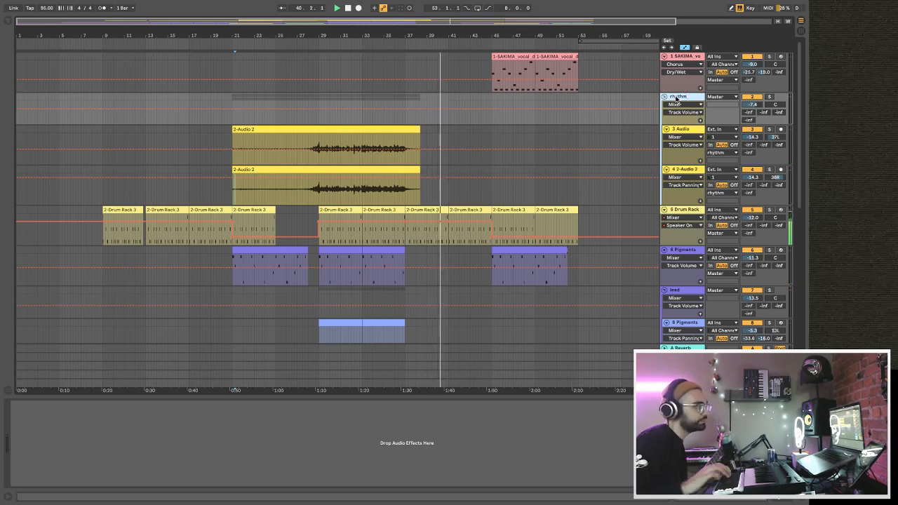
Duplicate the group's first Audio track, move the copy out above the rhythm group, and delete the copy's audio clip.
click(680, 129)
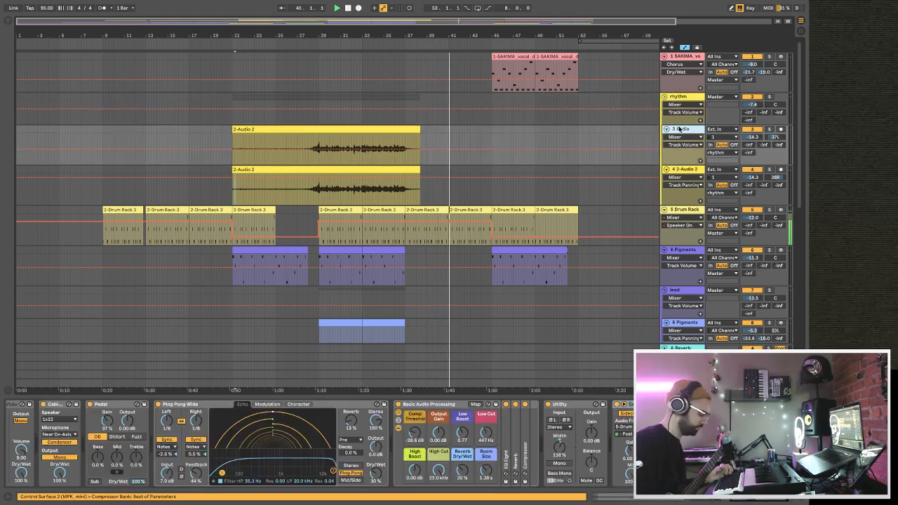
key(ctrl+d)
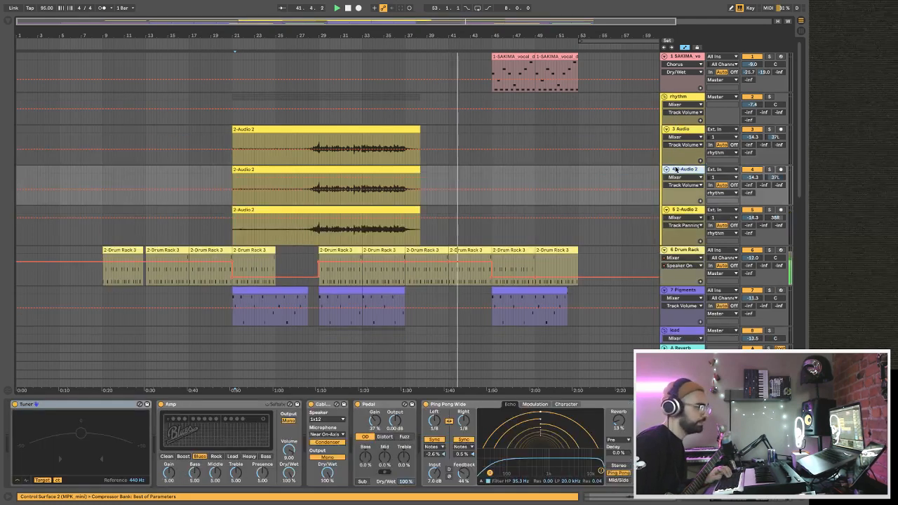
drag(683, 88, 684, 93)
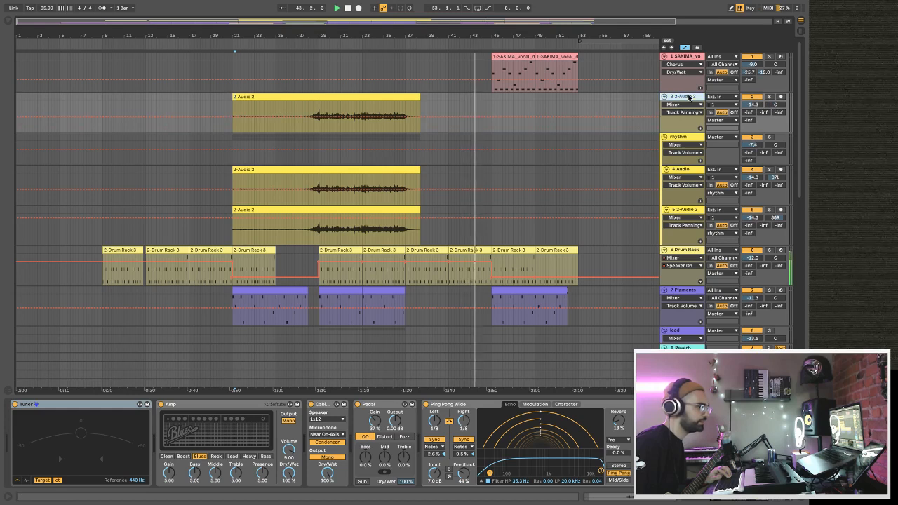
click(393, 98)
key(Delete)
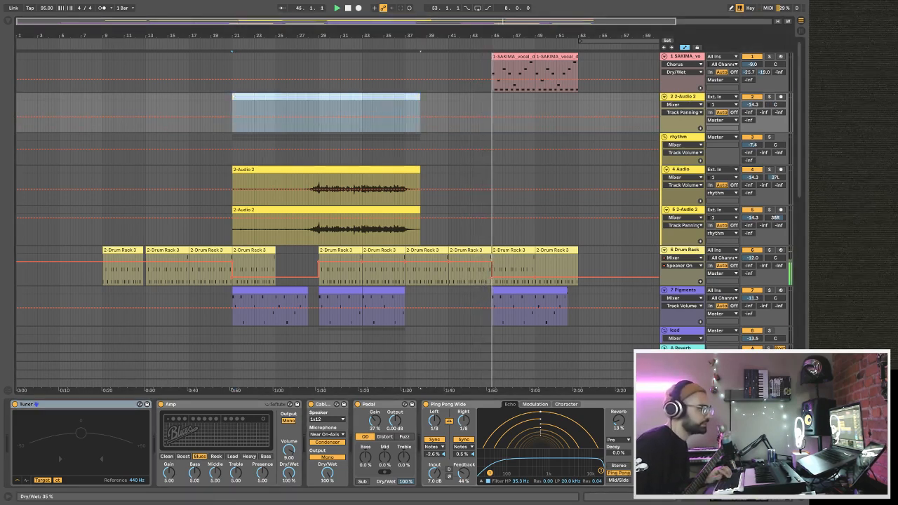
key(Delete)
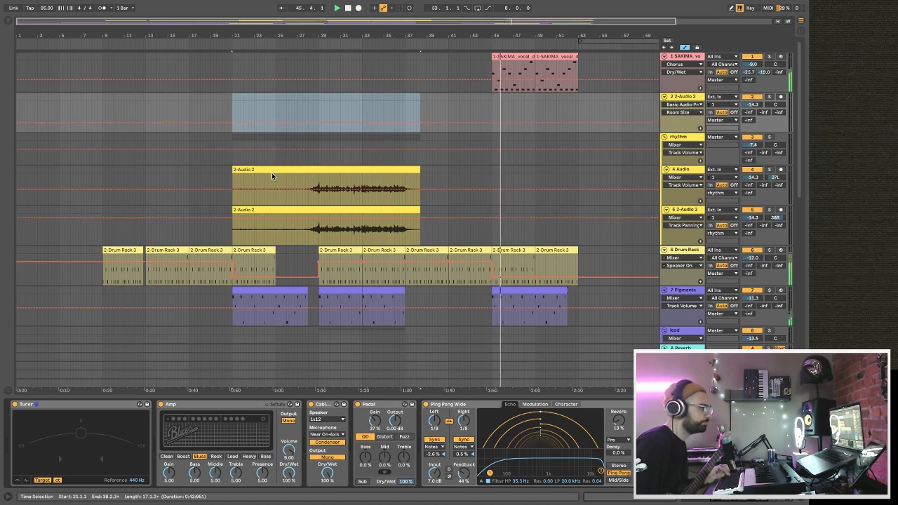
Duplicate both guitar clips in the rhythm group, place the copies starting at bar 45, and play from there.
click(261, 170)
shift+click(250, 211)
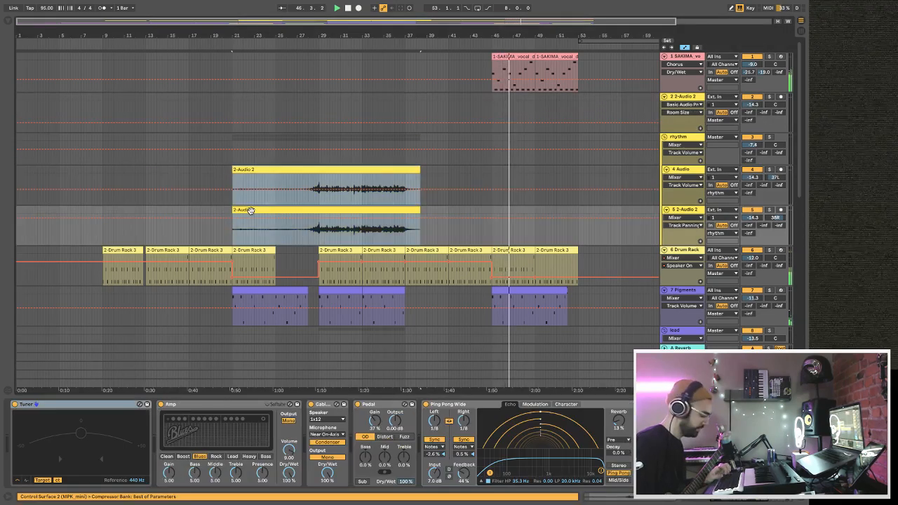
click(491, 238)
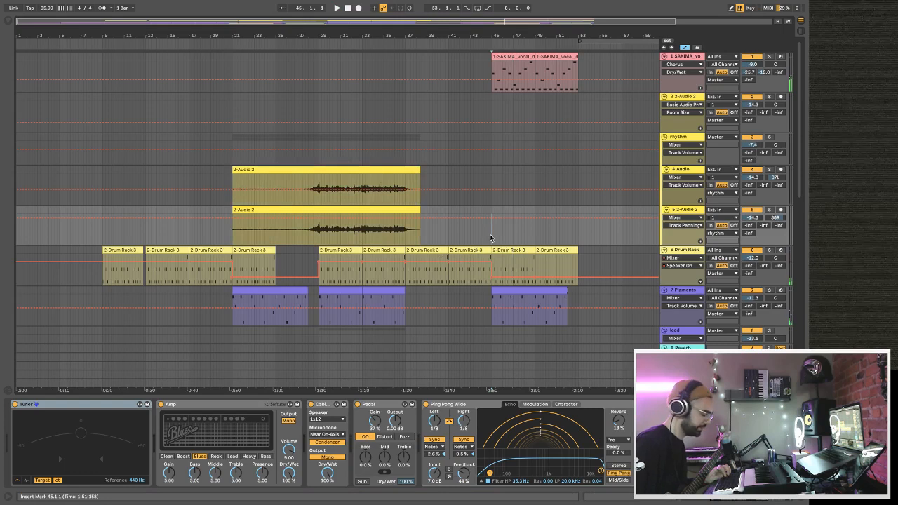
click(351, 149)
click(349, 200)
shift+click(346, 208)
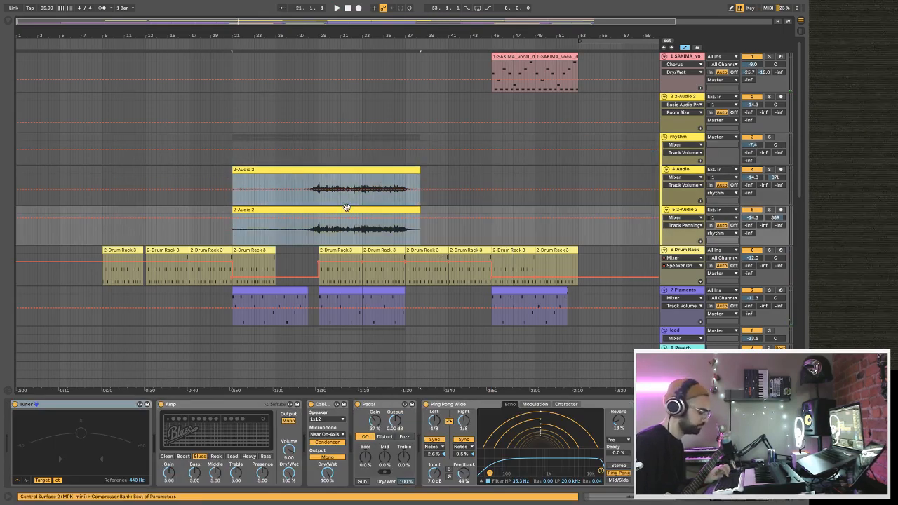
key(ctrl+d)
drag(457, 173, 520, 174)
key(space)
Save the Set and restart playback just before the first guitar clips at bar 21.
scroll(522, 169, down, 2)
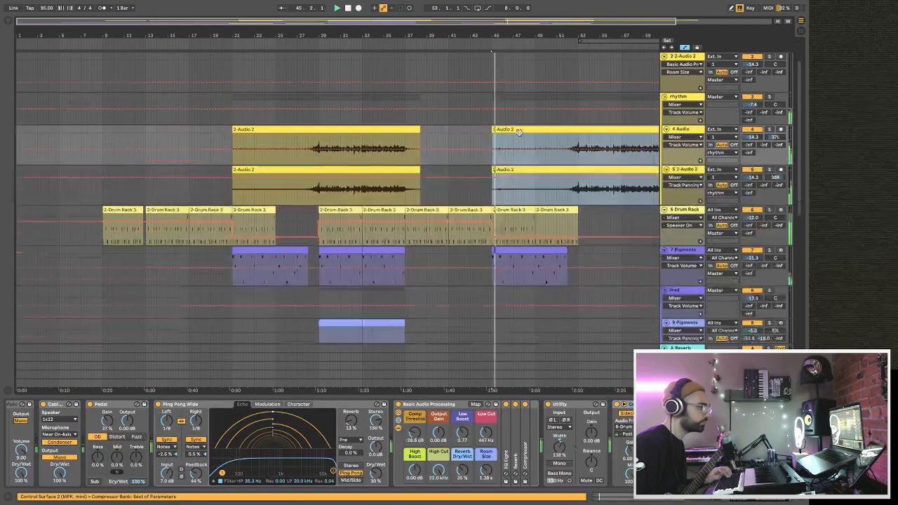
drag(508, 30, 445, 28)
scroll(434, 150, down, 5)
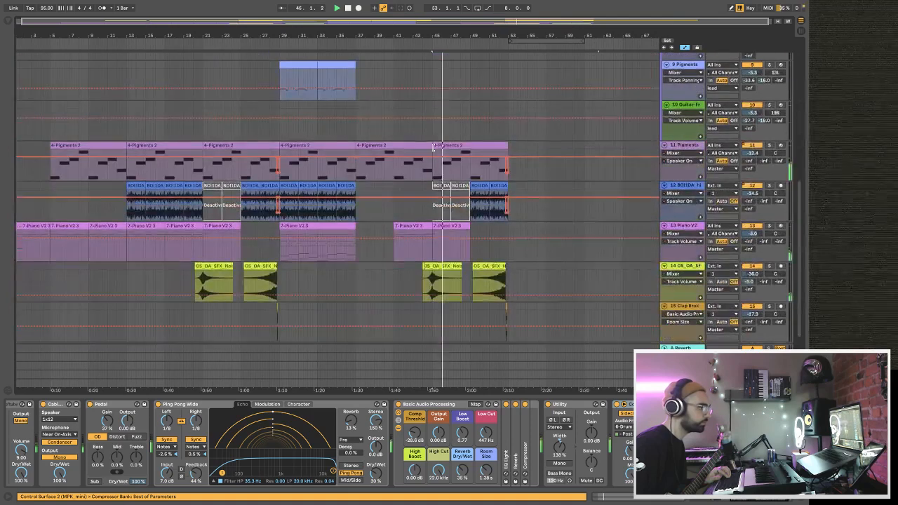
scroll(435, 150, up, 6)
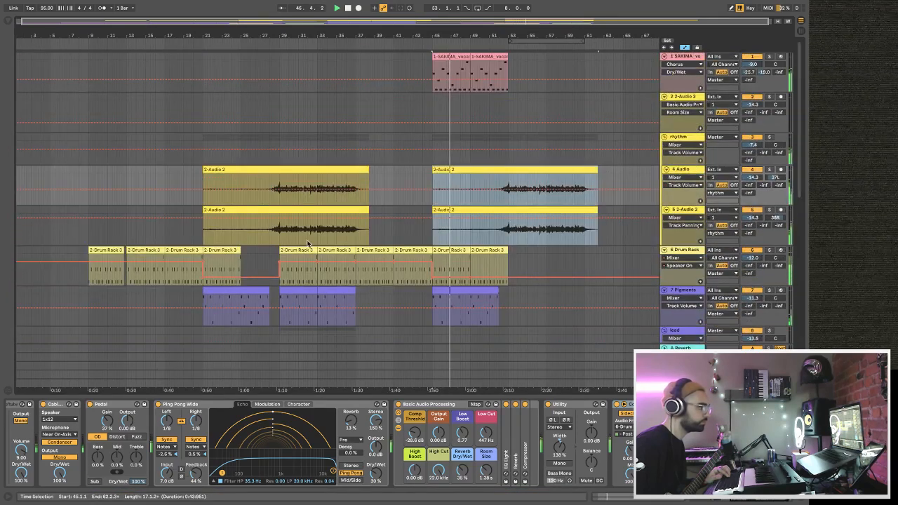
click(197, 161)
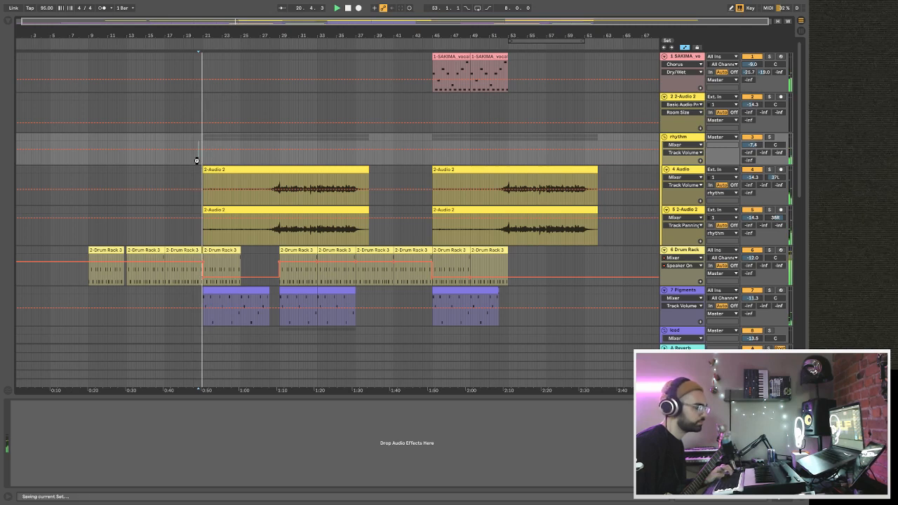
Arm the empty guitar track above the rhythm group, set its Pedal Gain to 22% and Dry/Wet to 70%, and restart playback from bar 25.
click(781, 97)
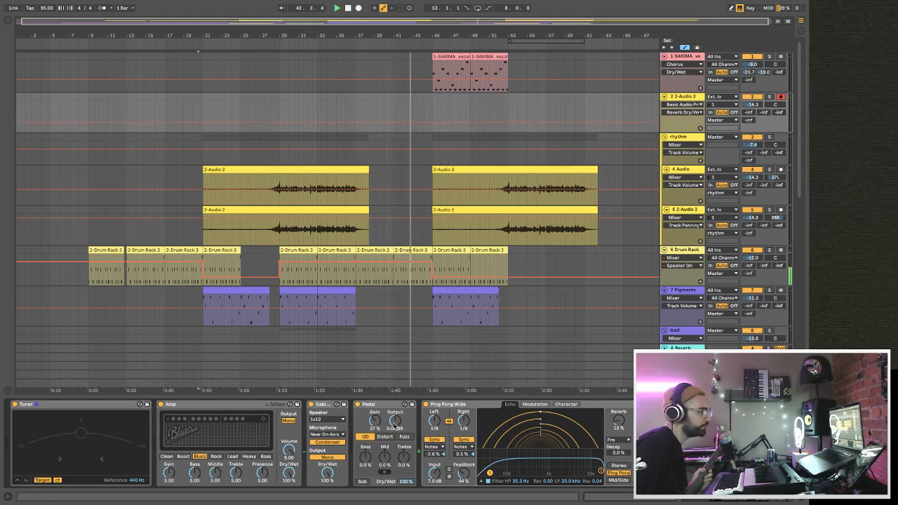
drag(376, 420, 376, 424)
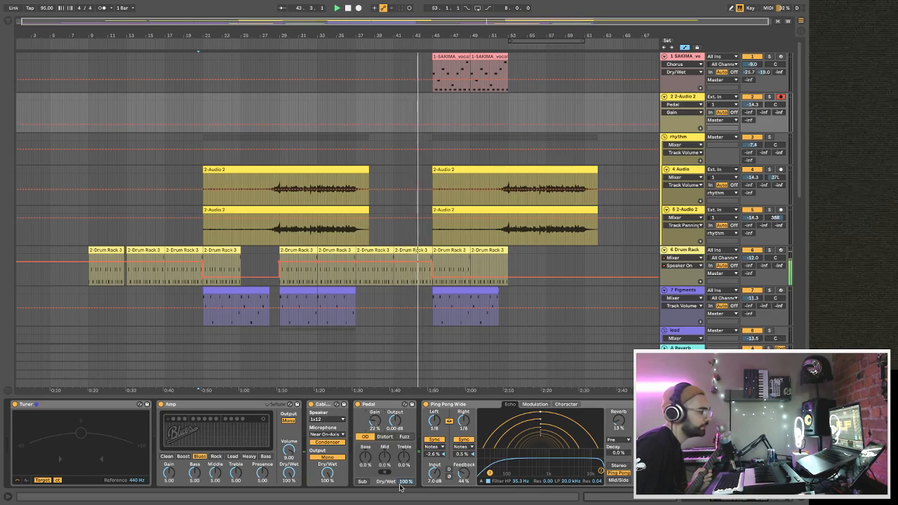
drag(407, 482, 407, 501)
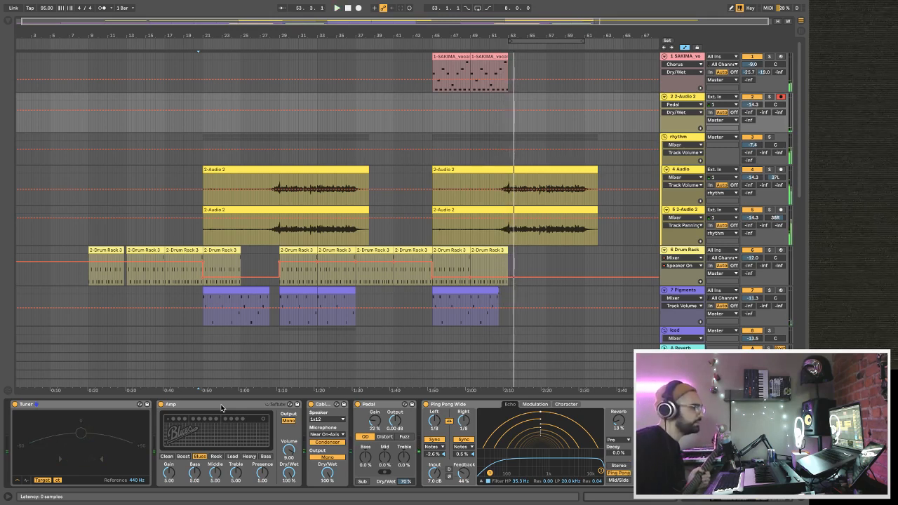
click(243, 126)
key(space)
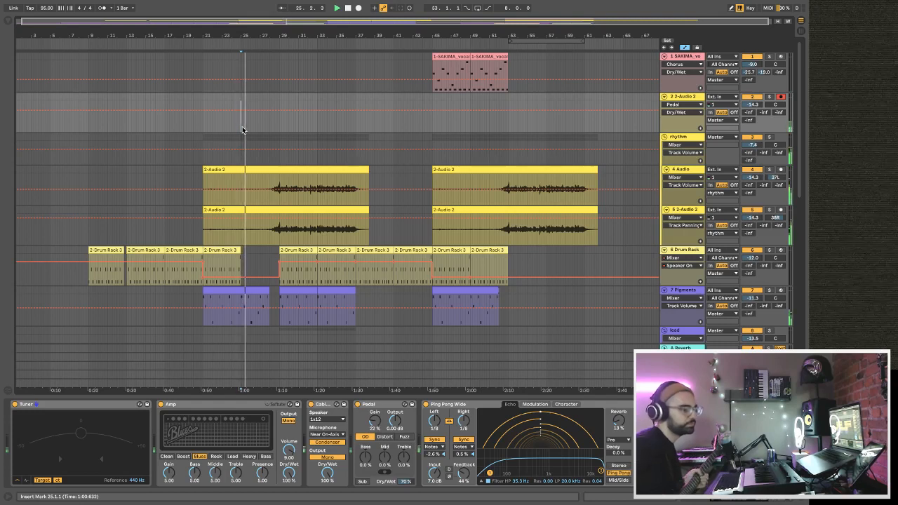
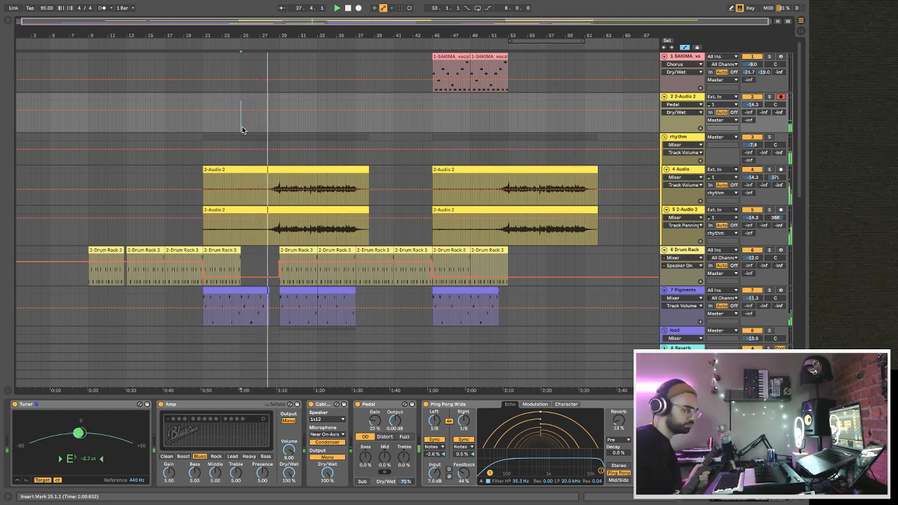
key(F9)
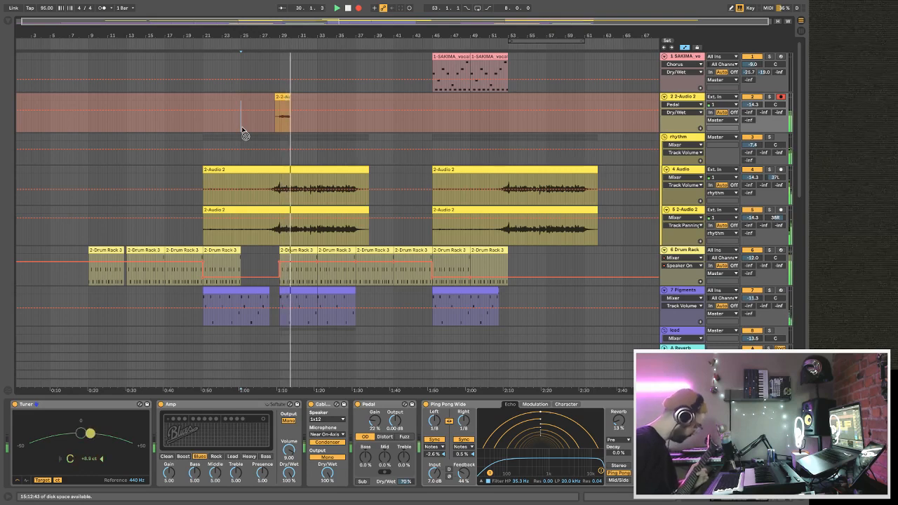
key(space)
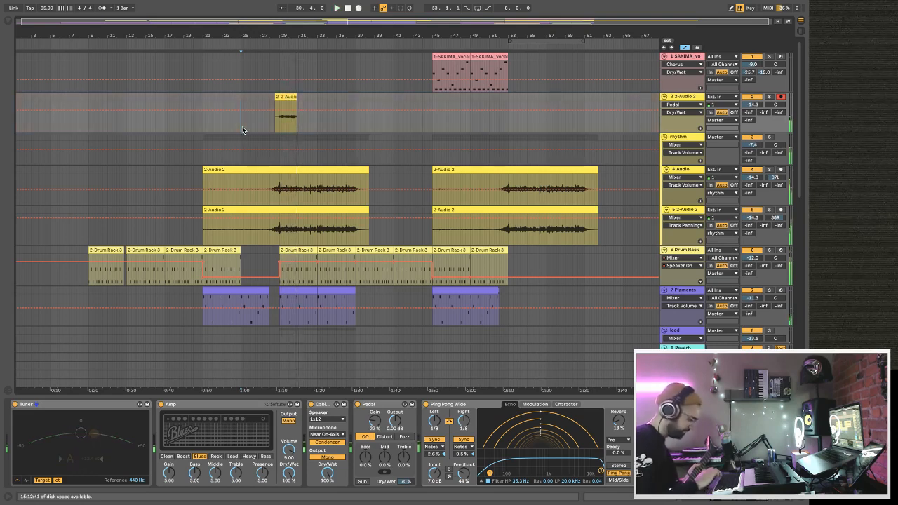
key(F9)
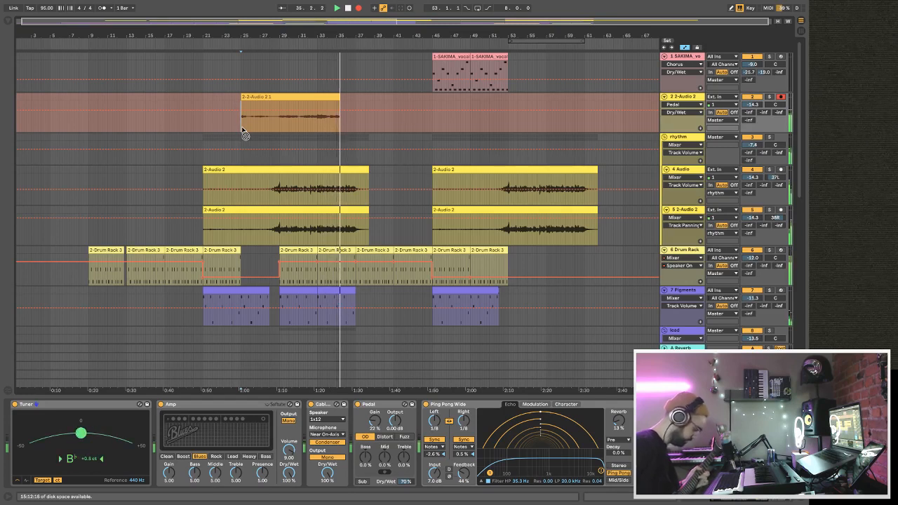
click(242, 130)
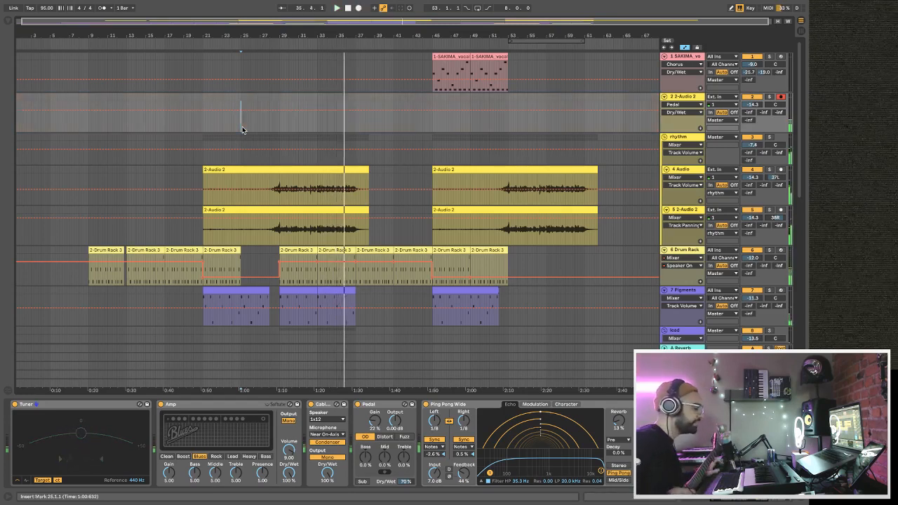
Record a guitar take on the 2-Audio 2 track starting at bar 25 and play it back.
key(F9)
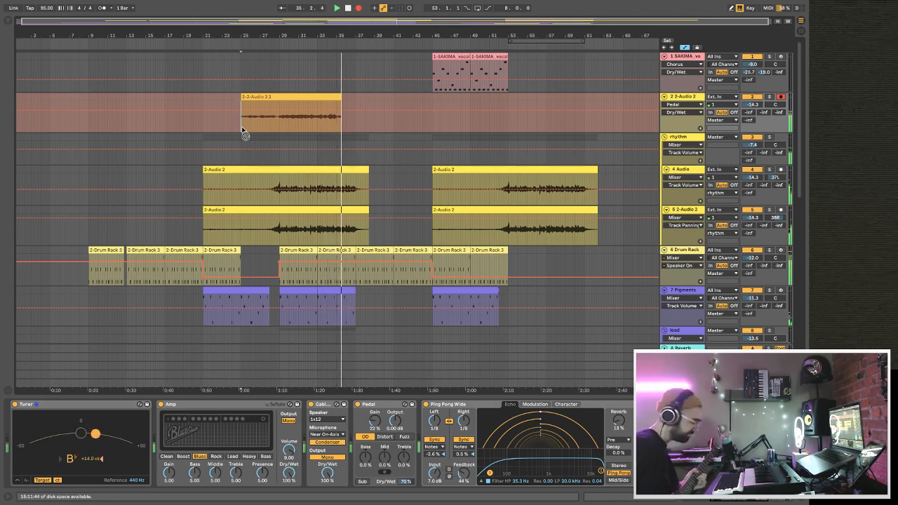
key(space)
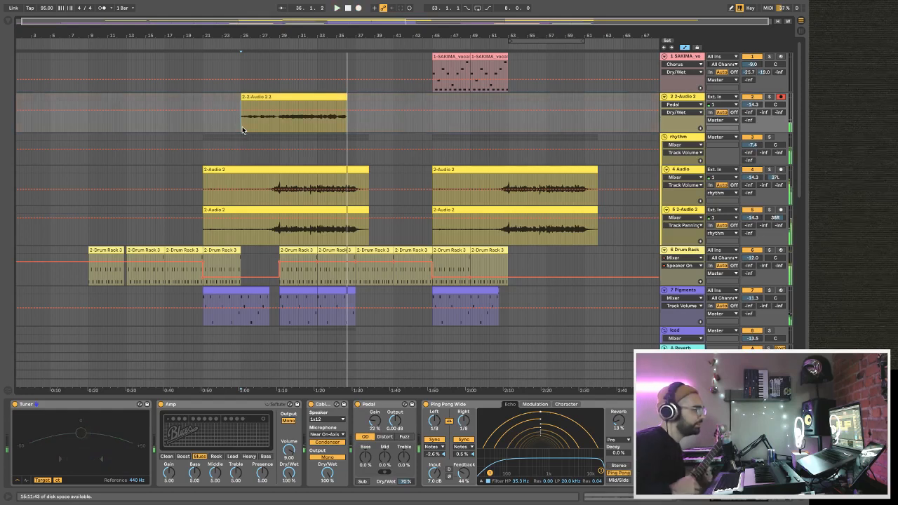
key(space)
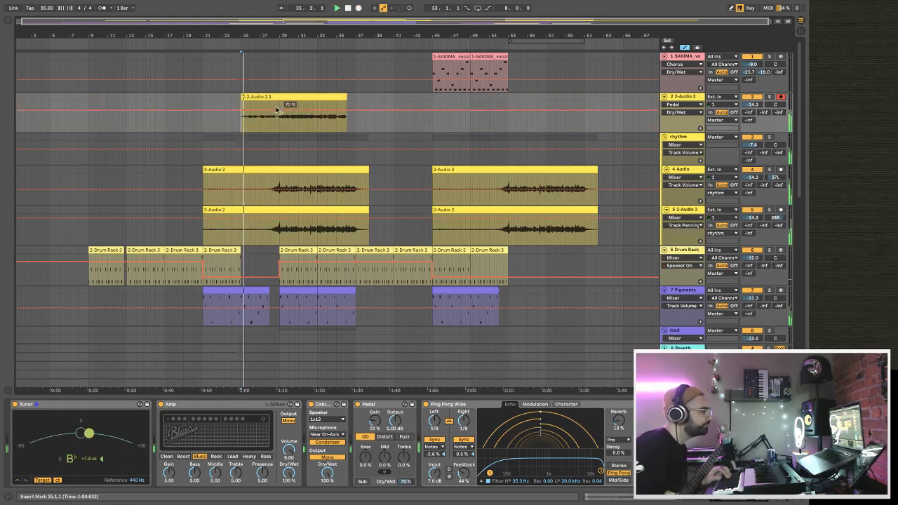
Trim the new guitar take to span bars 29 to 33 and duplicate it directly after itself.
drag(243, 98, 280, 99)
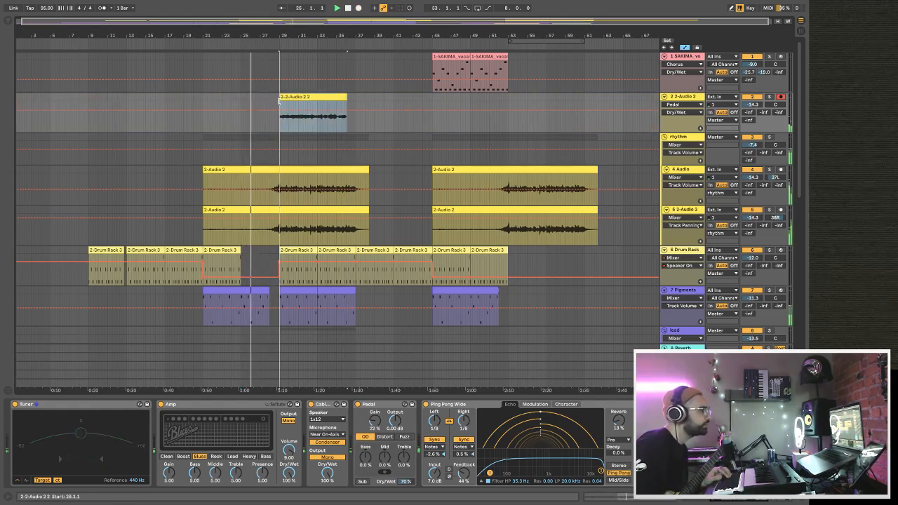
drag(346, 112, 316, 110)
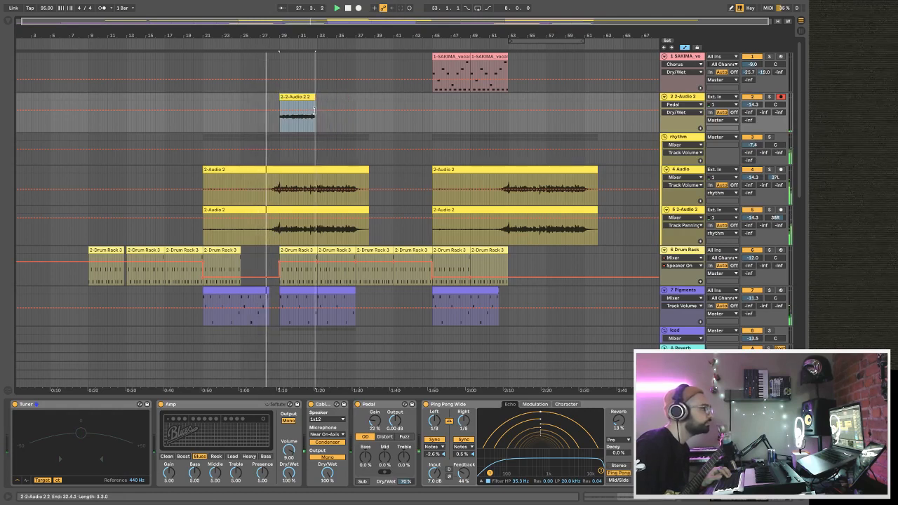
click(314, 100)
key(ctrl+d)
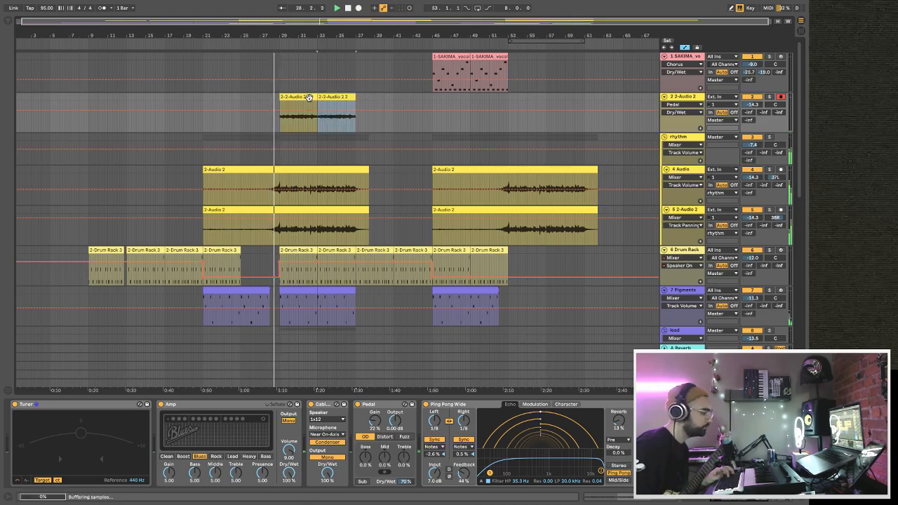
Save the project and collapse the SAKIMA vocal, 2-Audio 2, rhythm, Drum Rack, lead, 11 Pigments, BOI1DA hi-hat and Piano V2 tracks.
key(ctrl+s)
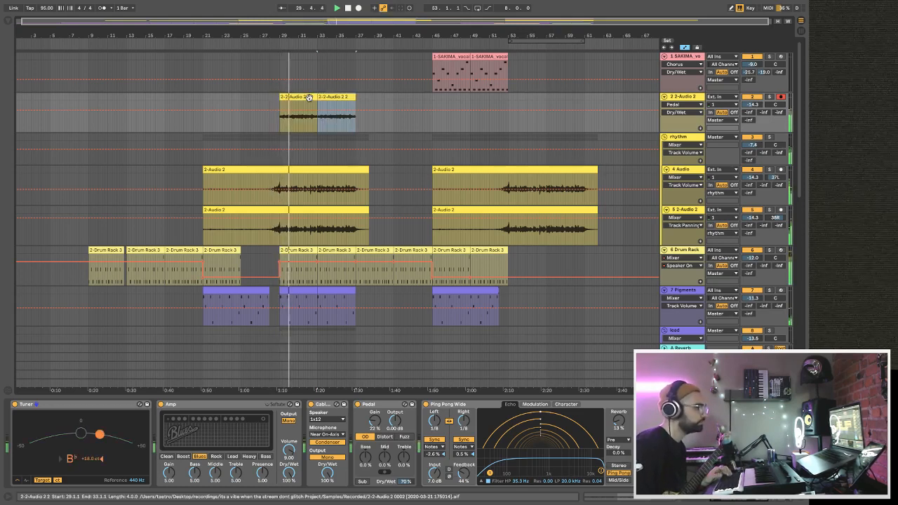
click(664, 137)
click(664, 96)
click(664, 56)
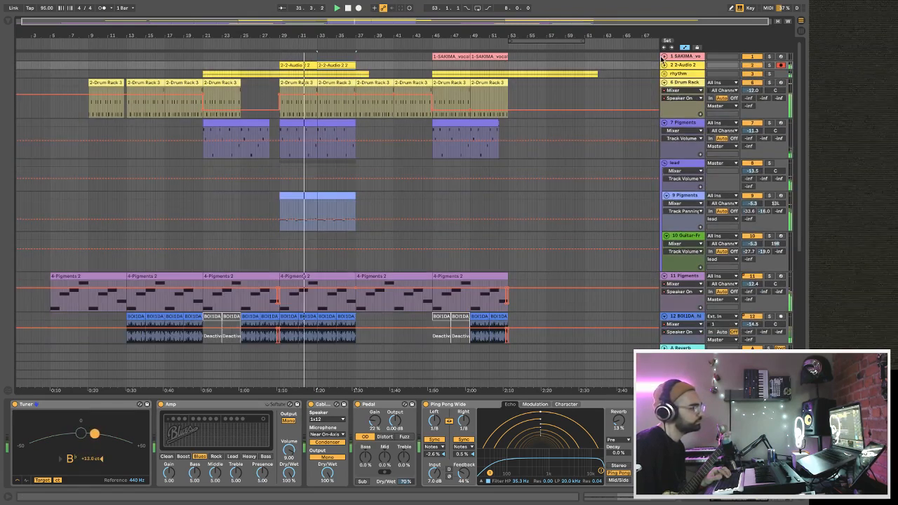
click(664, 82)
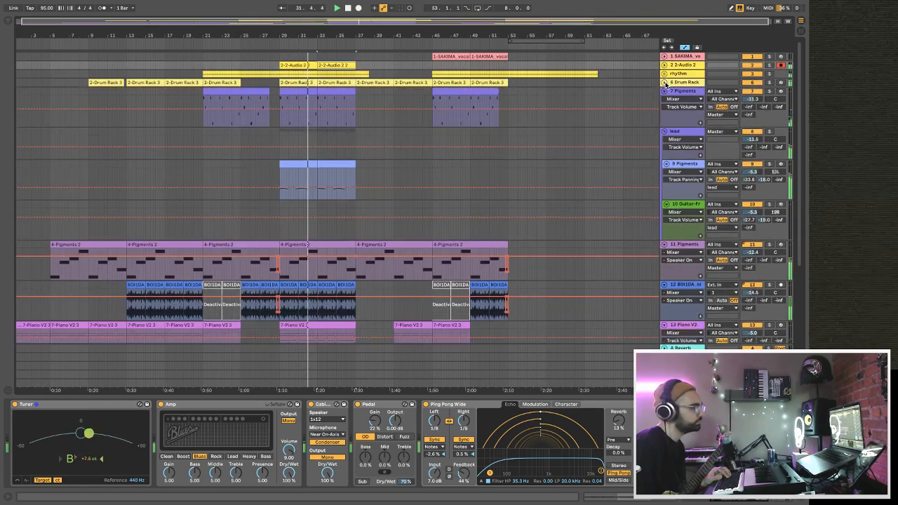
click(664, 132)
click(664, 140)
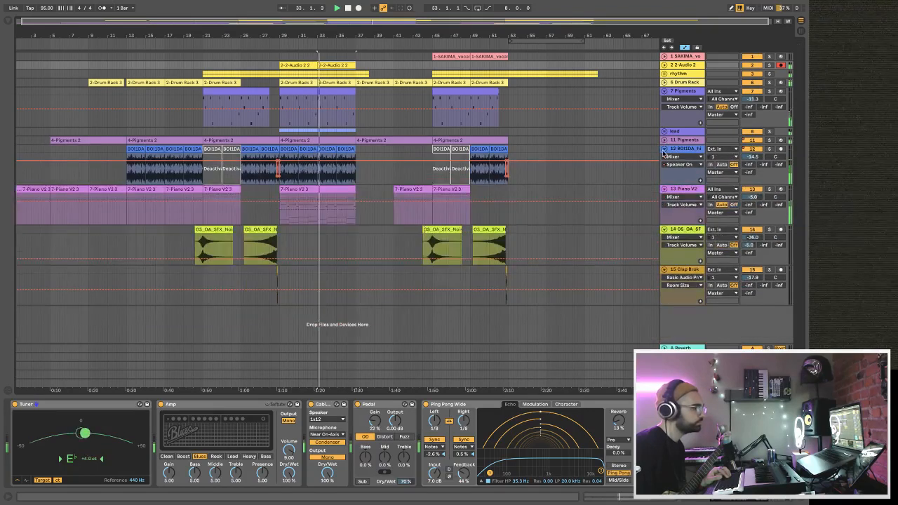
click(664, 149)
click(664, 157)
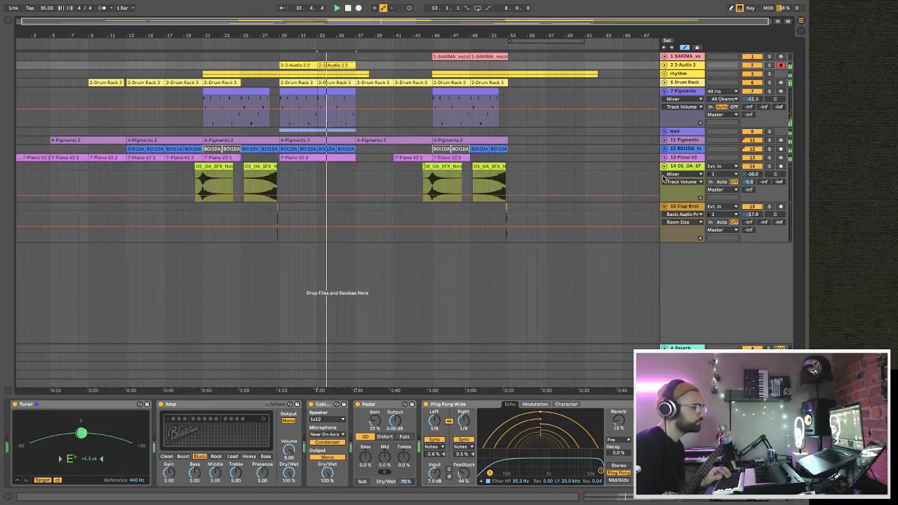
Unfold and duplicate the 2-Audio 2 track with its effects, and delete both clips from the duplicate.
click(664, 65)
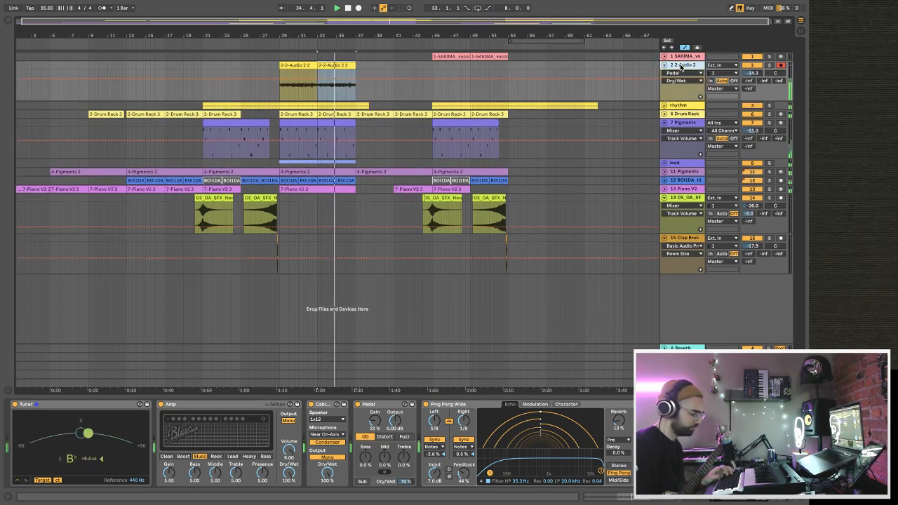
key(super+d)
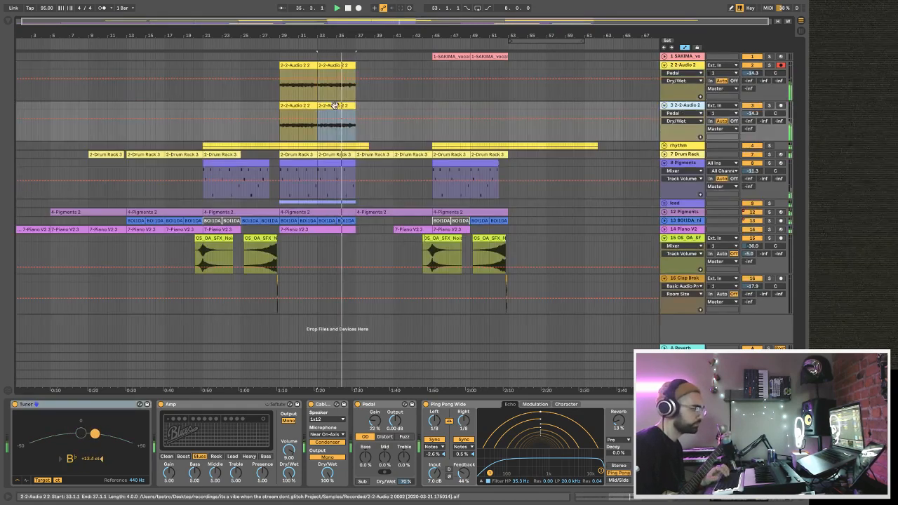
key(Delete)
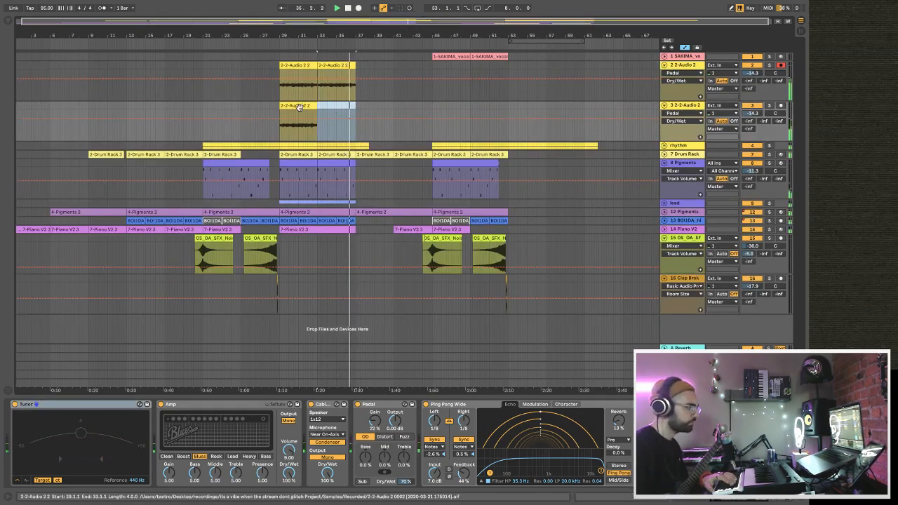
click(301, 107)
key(Delete)
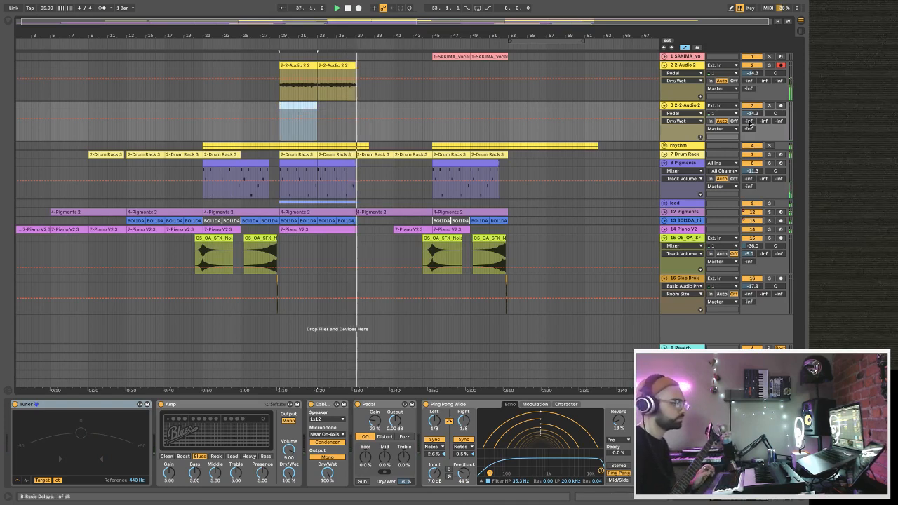
Select the Dry Wet control of Ping Pong Wide on the duplicated track and arm that track for recording.
click(691, 107)
click(647, 473)
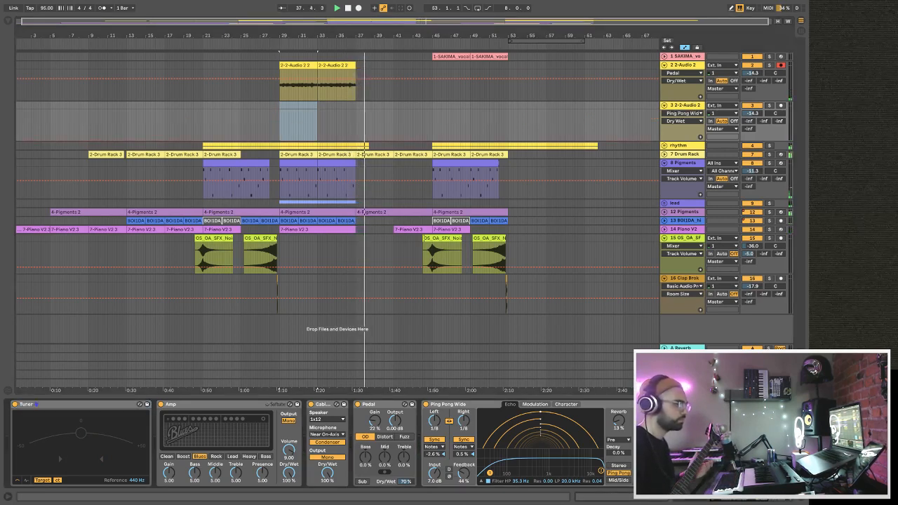
click(781, 105)
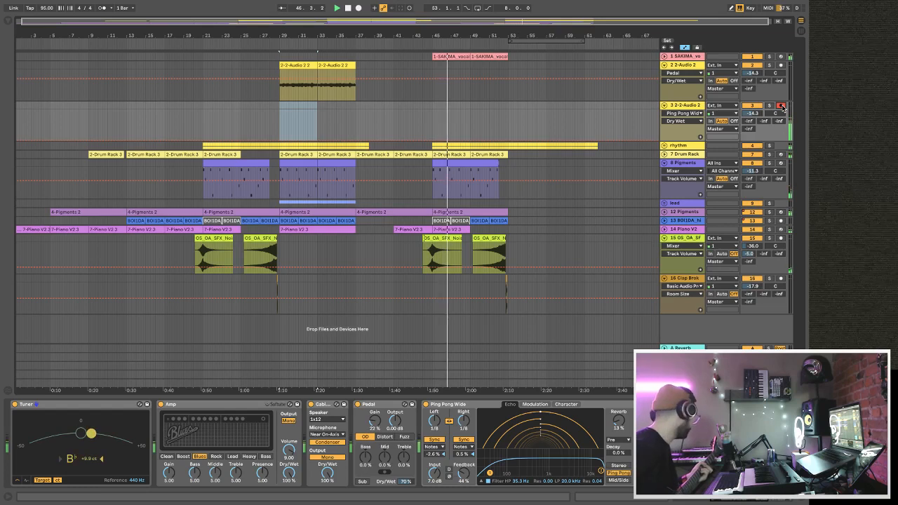
Restart playback from bar 29 and place the insert marker at bar 35.3.1 on the armed track.
key(space)
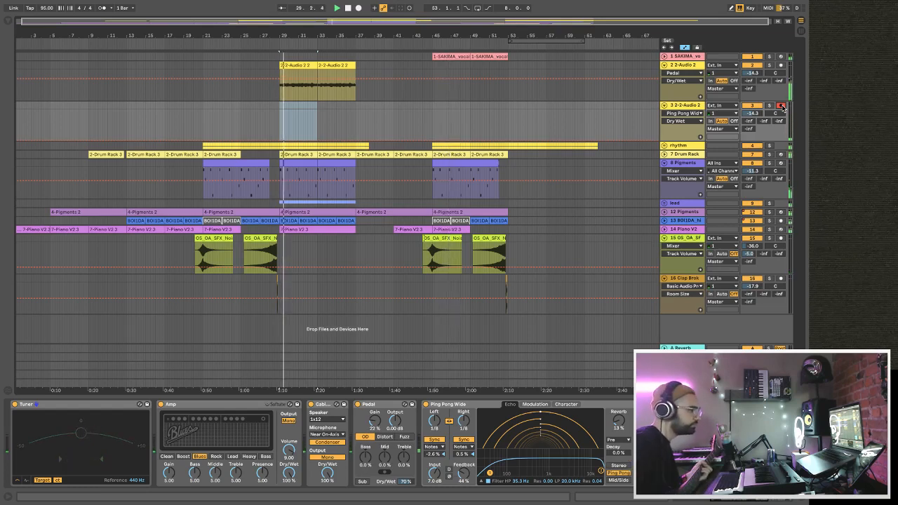
click(342, 117)
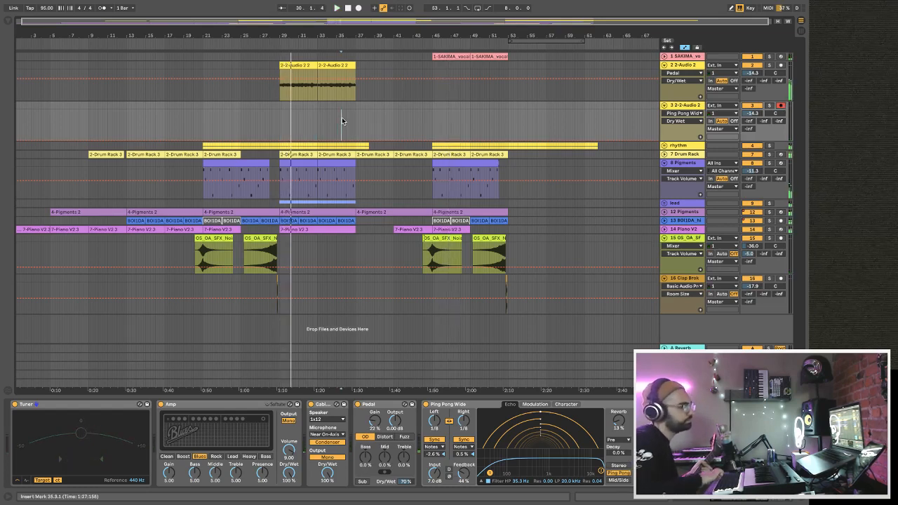
click(358, 8)
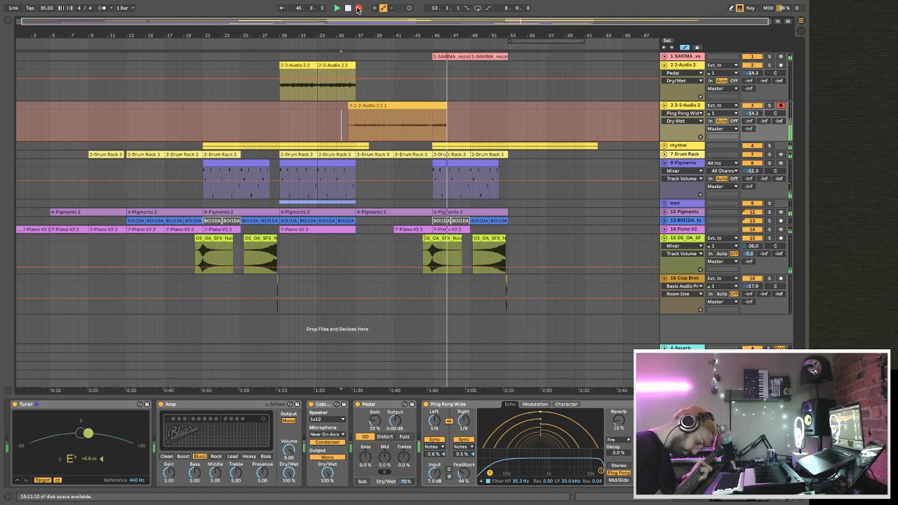
click(358, 8)
key(ctrl+z)
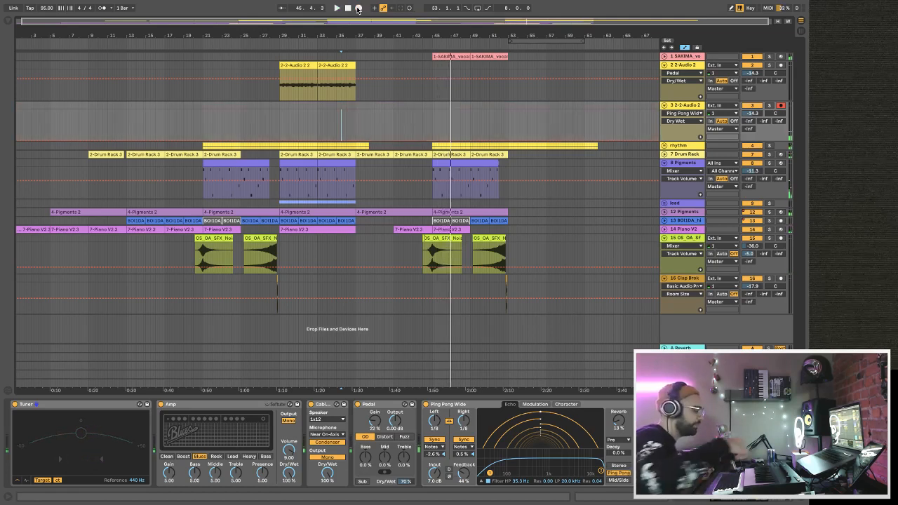
Record a guitar take on the armed duplicate track up to bar 45 and trim its start to bar 39.
click(358, 8)
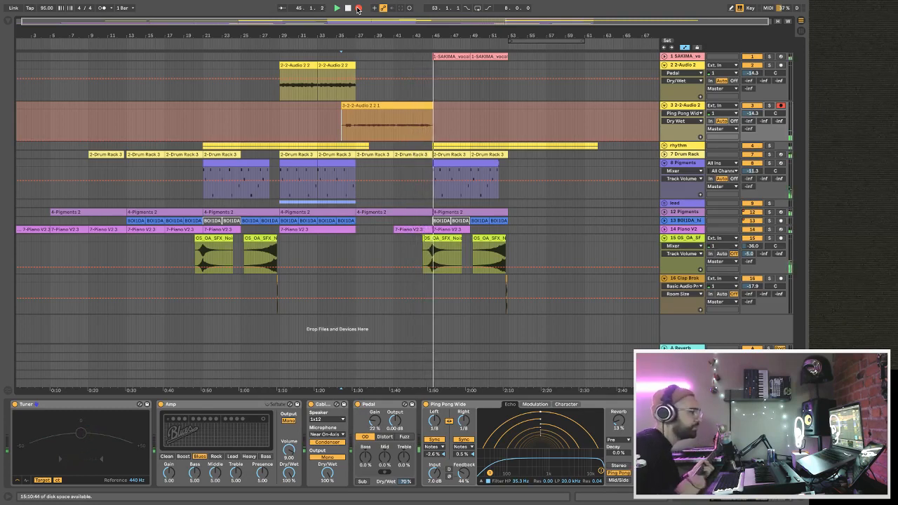
key(space)
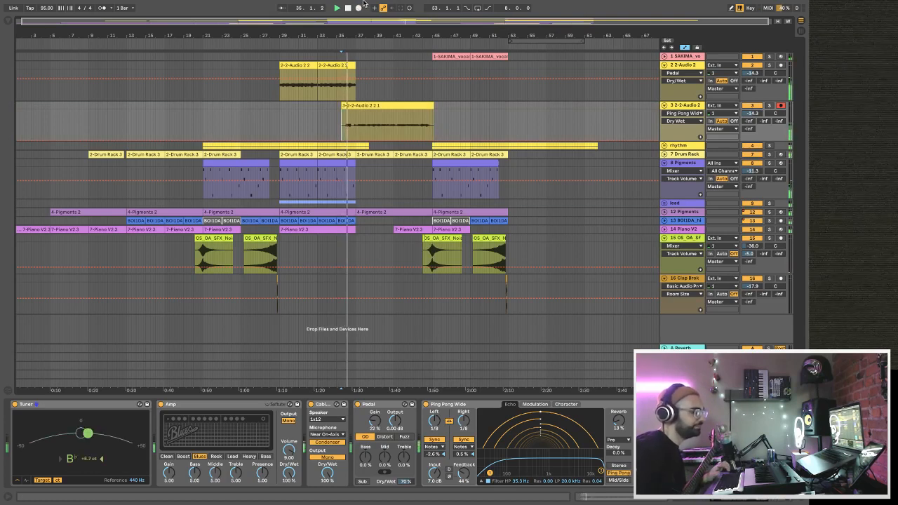
drag(341, 105, 355, 105)
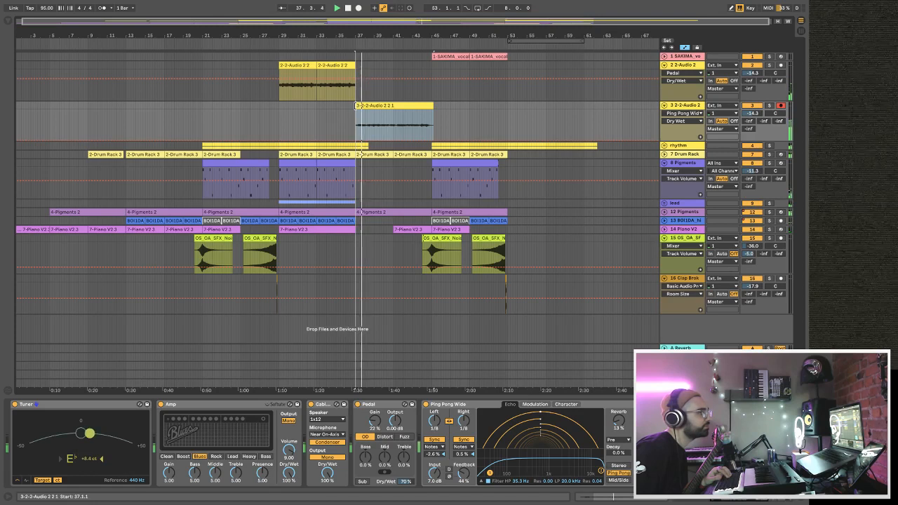
drag(358, 106, 385, 106)
drag(389, 35, 390, 70)
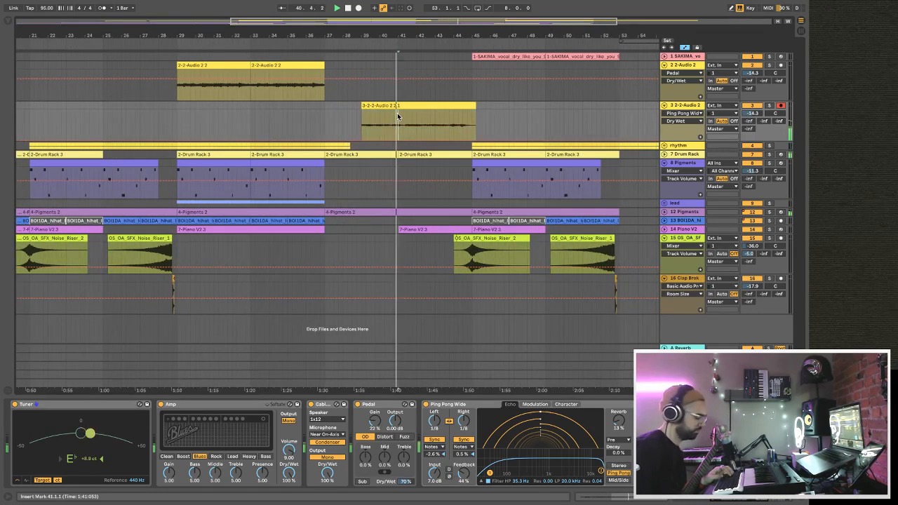
Split the trimmed guitar take at bar 41 and copy its first two-bar section.
click(397, 114)
key(ctrl+e)
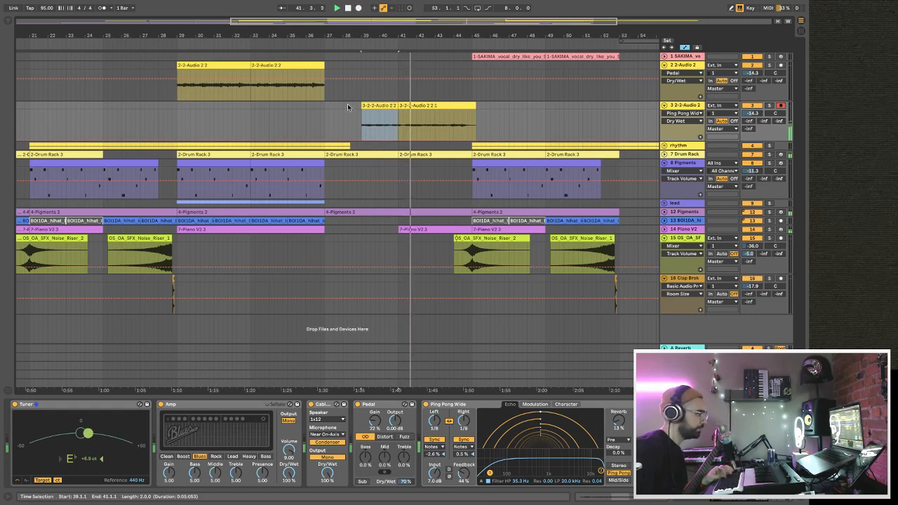
click(327, 119)
key(ctrl+v)
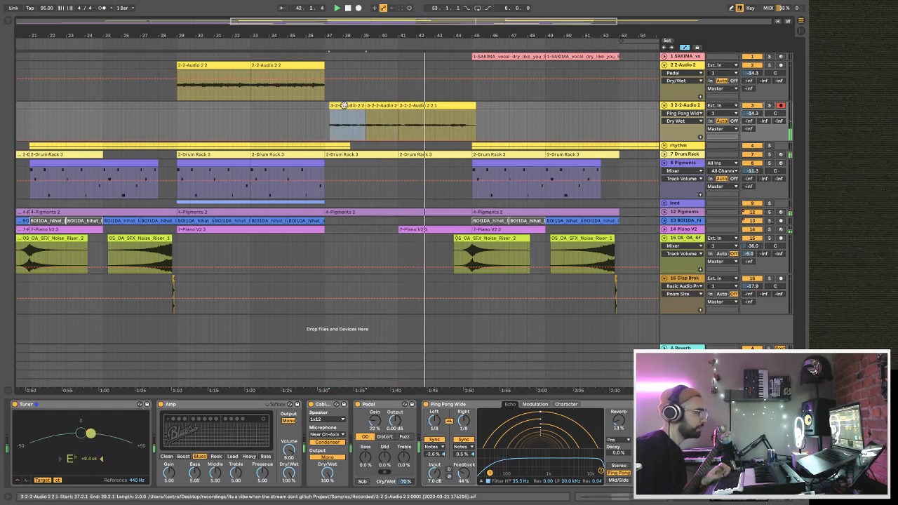
key(ctrl+z)
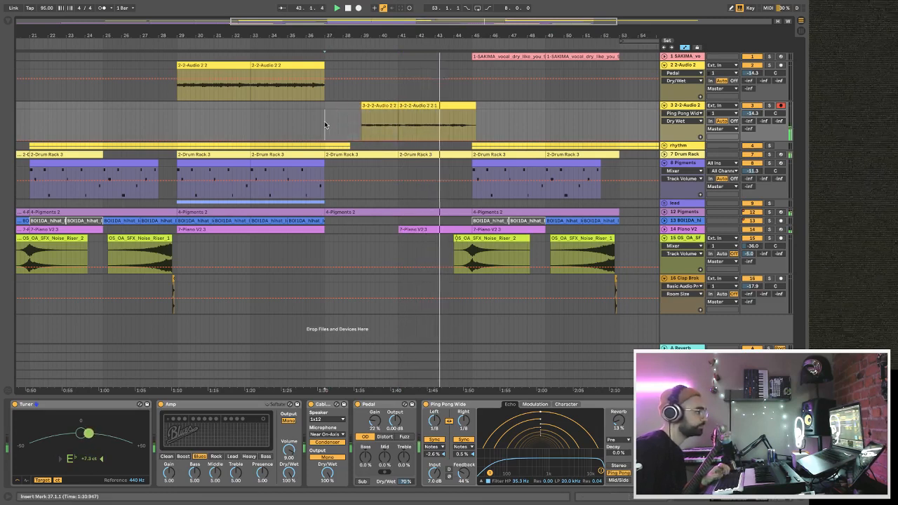
Fill bars 37 to 45 with the copied two-bar section and three duplicates of it, deleting the leftover sliver after bar 45.
key(ctrl+v)
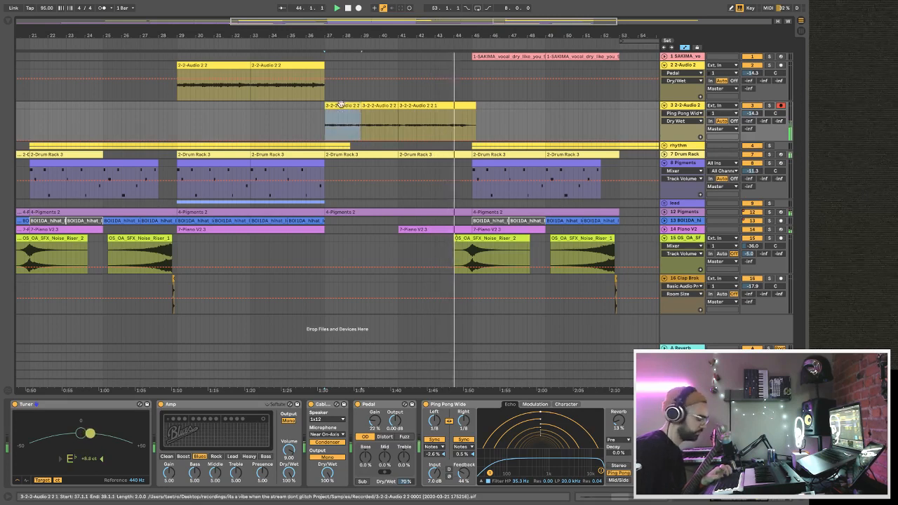
key(super+d)
key(super+d)
key(super+d)
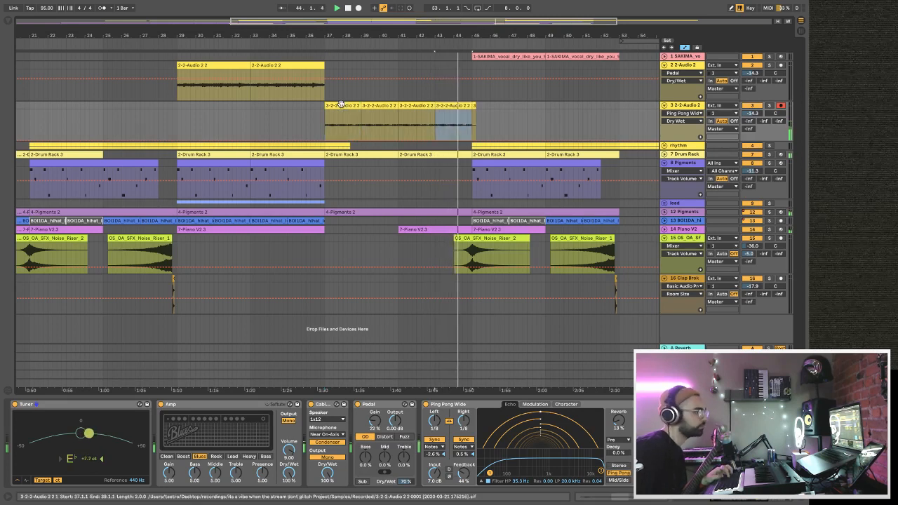
click(473, 106)
key(Delete)
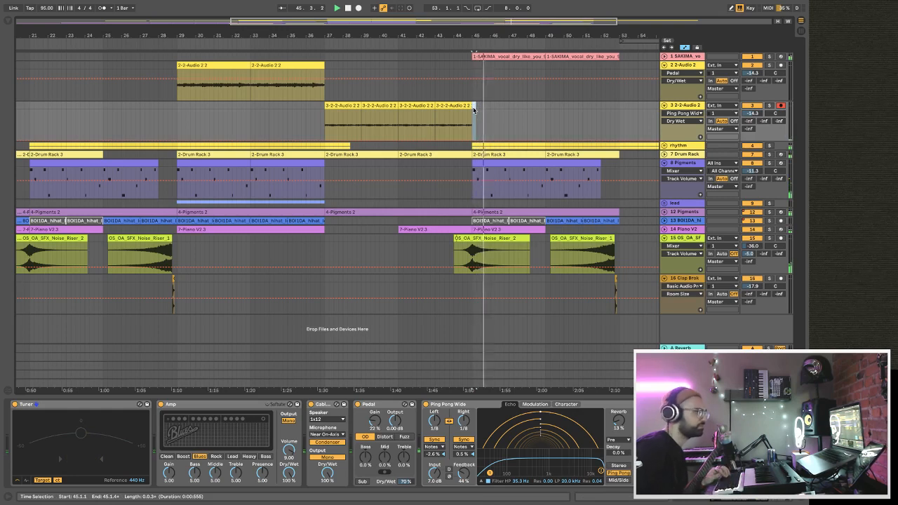
Play back the copied guitar clips from bar 37 and restart the song from the beginning to review the arrangement.
click(325, 134)
key(space)
key(space)
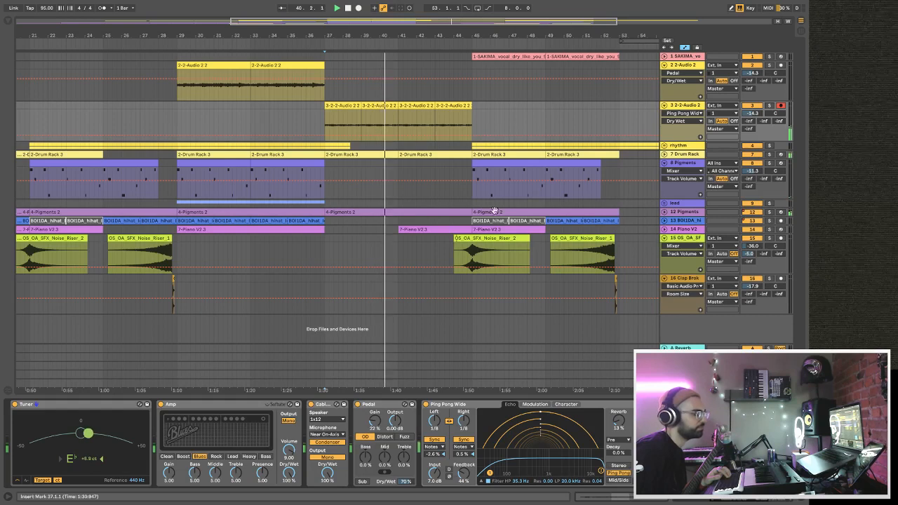
drag(351, 35, 370, 13)
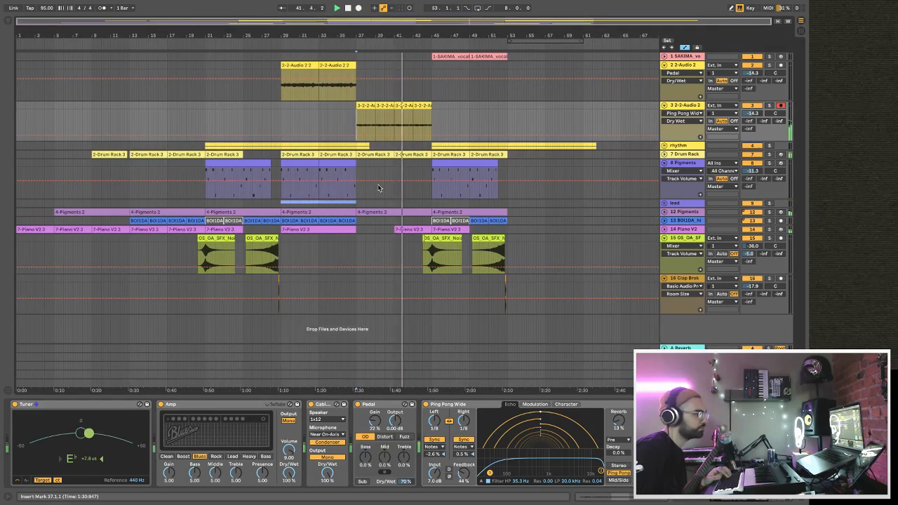
click(348, 8)
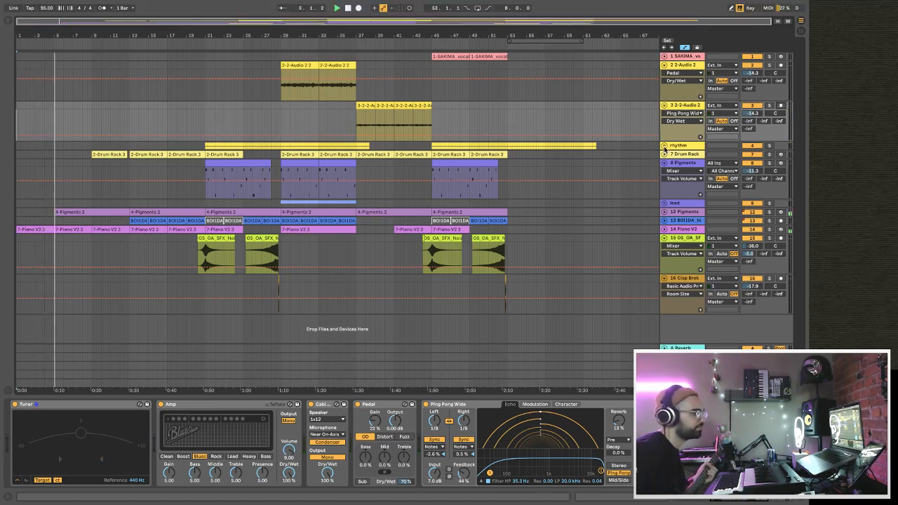
Expand the rhythm group, arm its 5 Audio track and check the track delays.
click(664, 147)
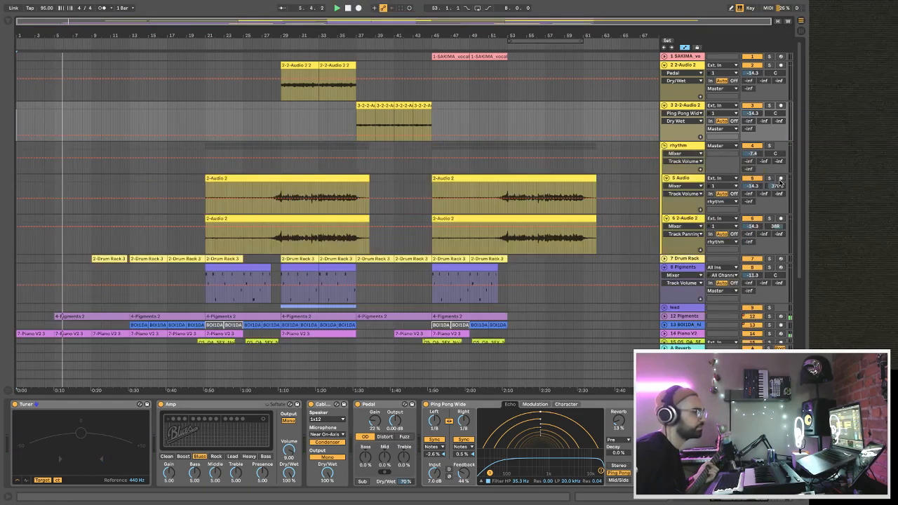
right_click(781, 180)
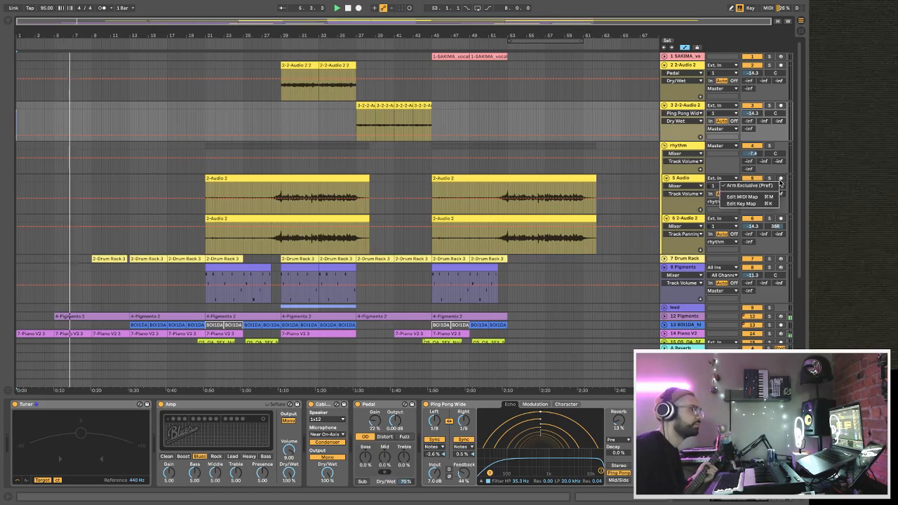
click(781, 179)
click(781, 179)
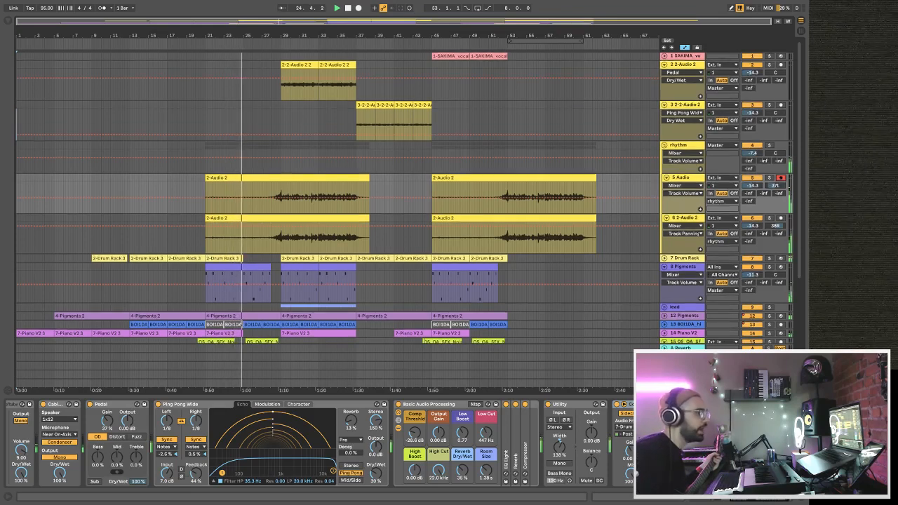
click(800, 388)
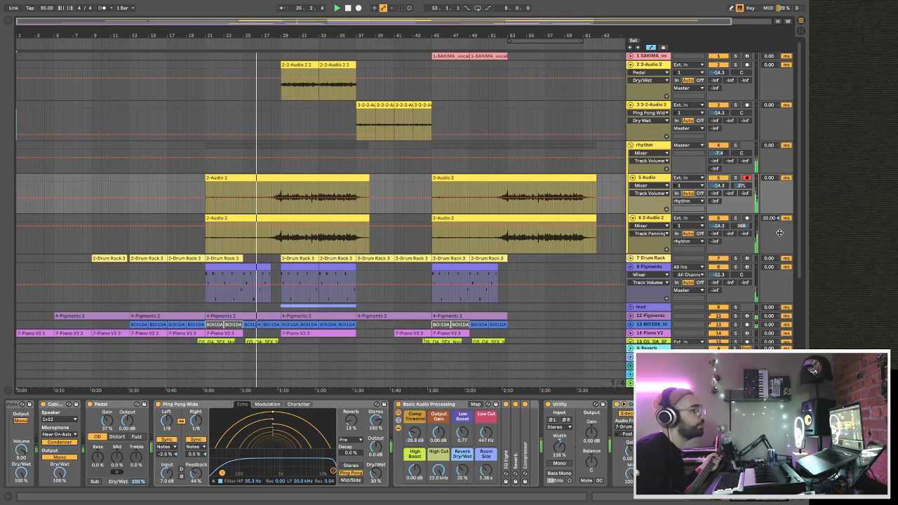
click(801, 388)
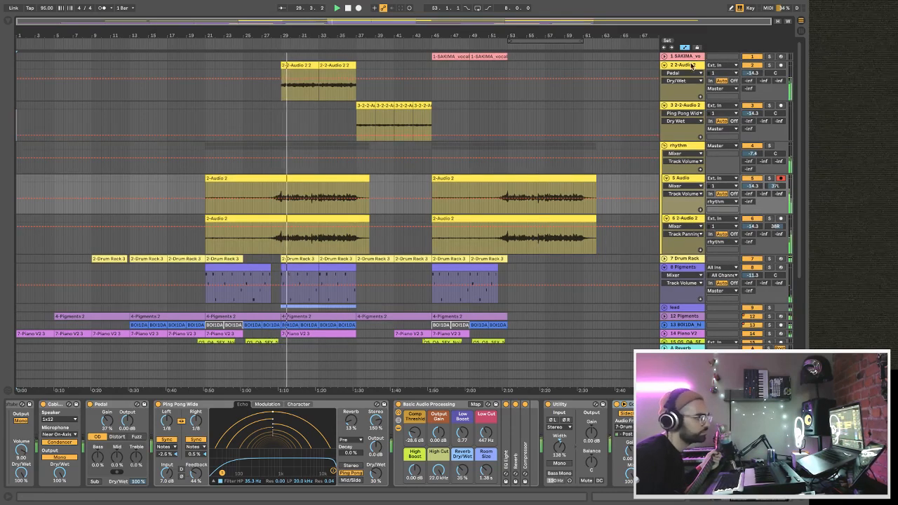
On the 2 2-Audio 2 track, set High Cut to 9.58 kHz and Low Cut to 522 Hz, and lower an EQ Eight band to -6.32 dB.
scroll(311, 447, left, 5)
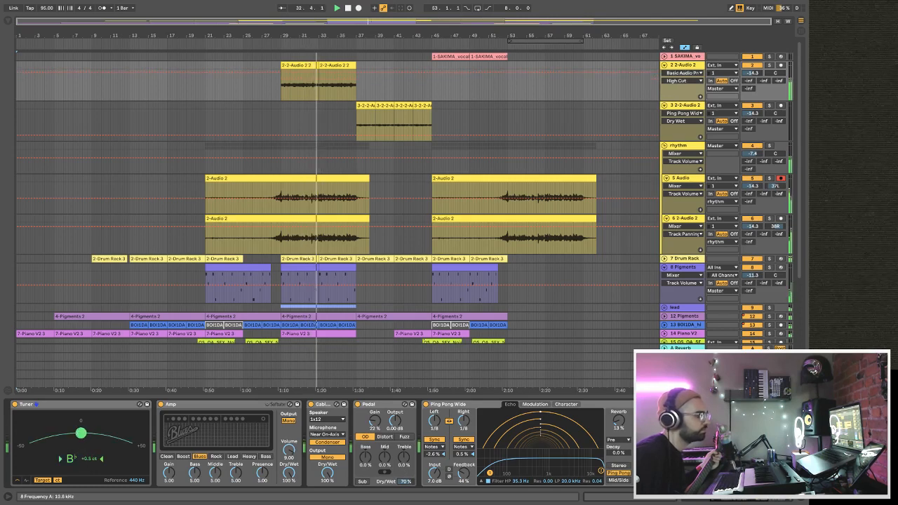
scroll(443, 431, down, 5)
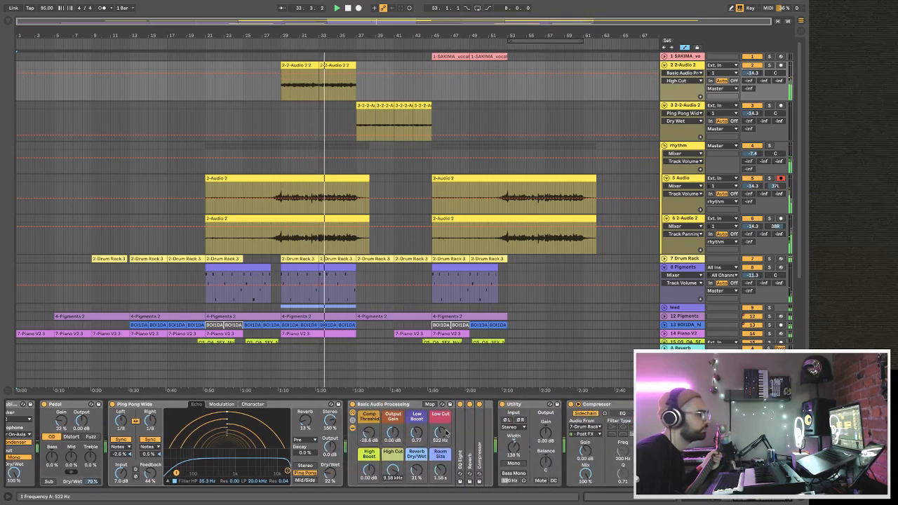
double_click(460, 453)
drag(582, 438, 604, 450)
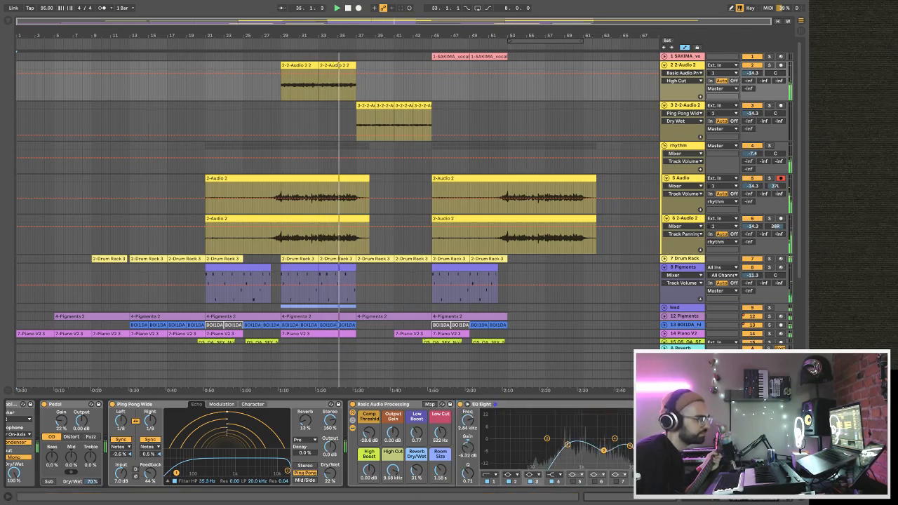
click(614, 440)
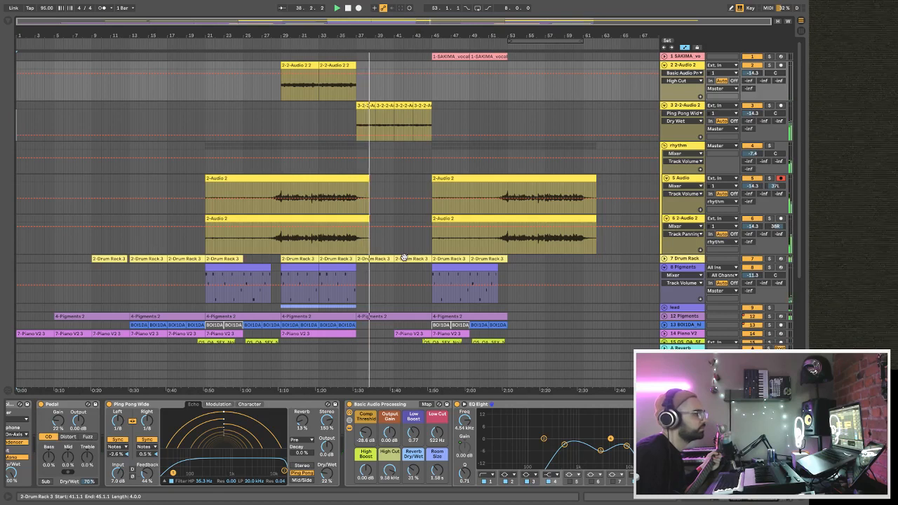
Collapse the rhythm group and fold the 3 2-2-Audio 2 track.
scroll(403, 259, down, 5)
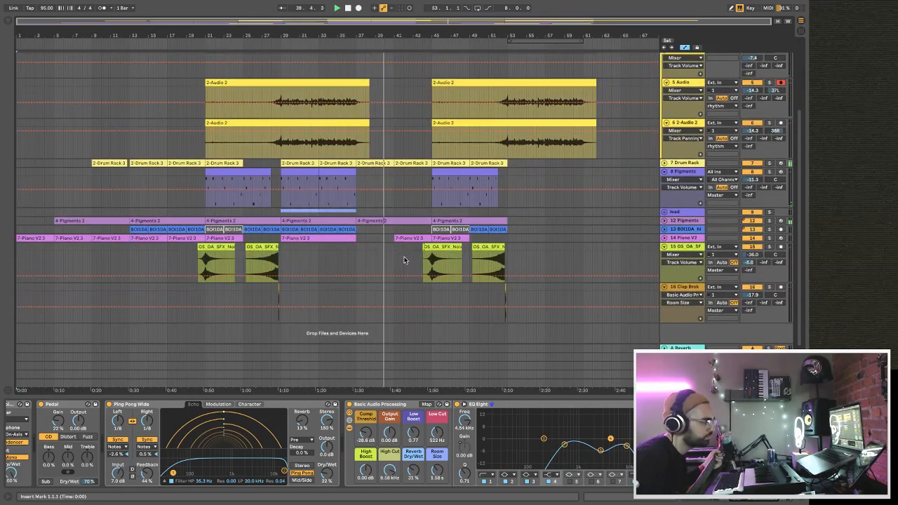
scroll(403, 260, up, 5)
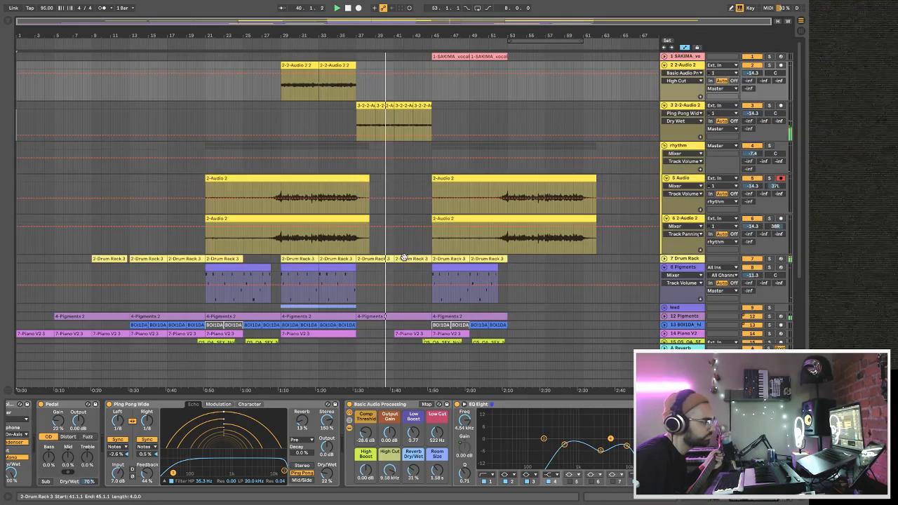
click(666, 147)
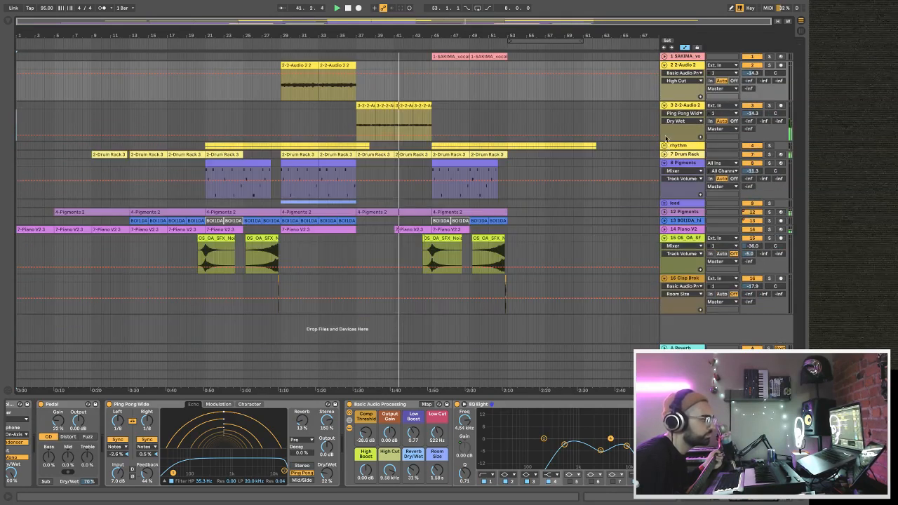
click(665, 105)
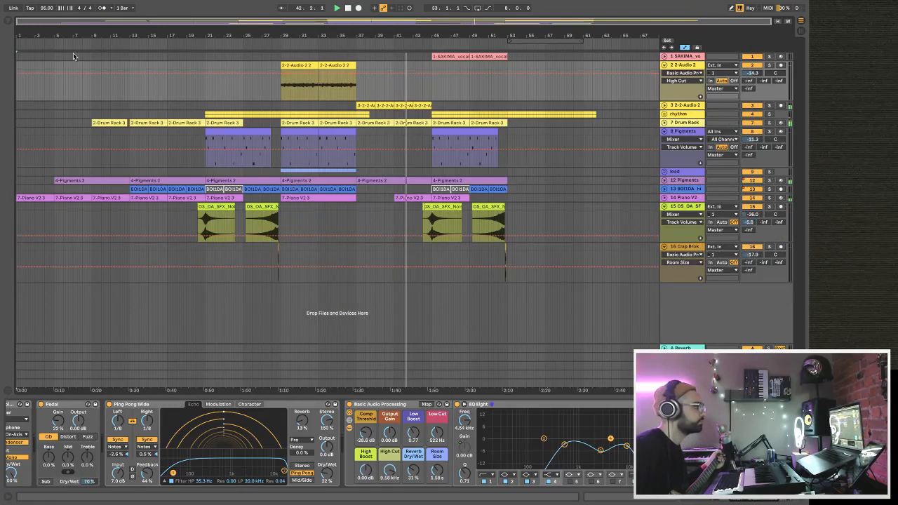
Copy the eight-bar section of all tracks from bars 29 to 37 and paste its time at bar 53.
drag(520, 41, 295, 55)
right_click(319, 53)
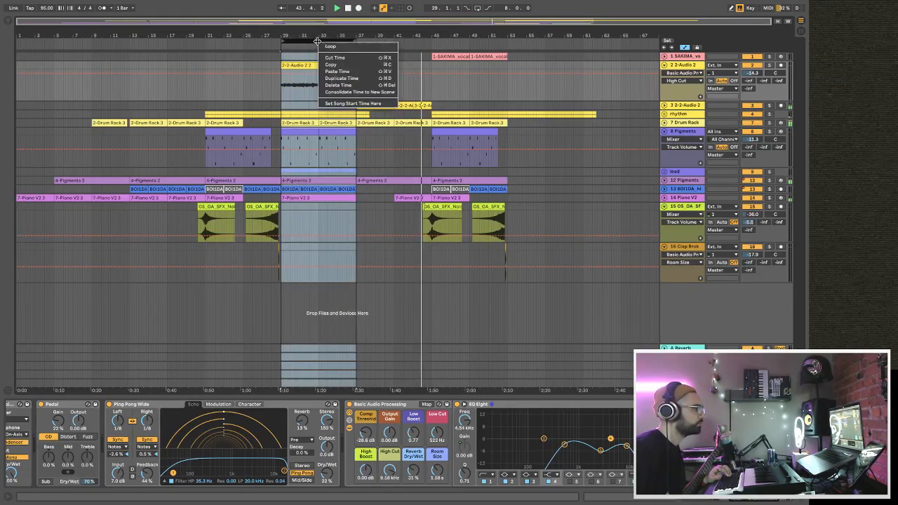
click(330, 65)
drag(308, 41, 430, 40)
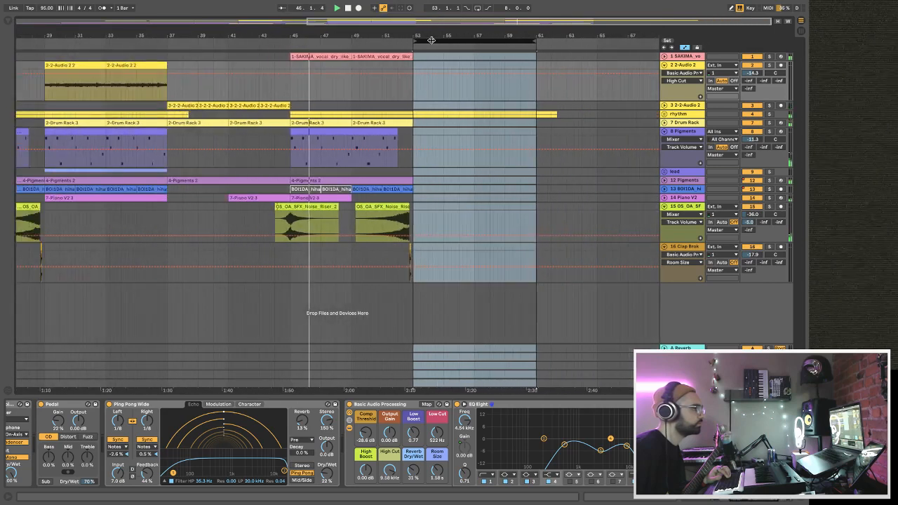
right_click(432, 43)
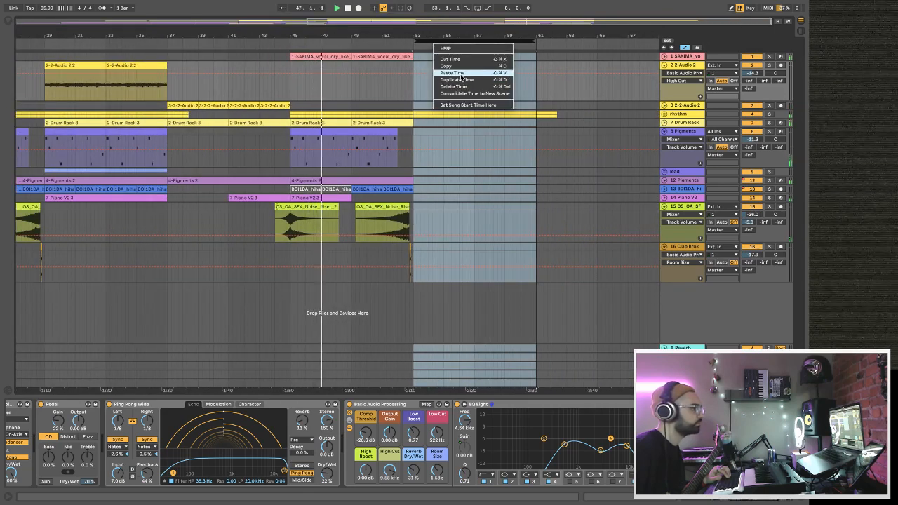
click(453, 73)
Move the eight-bar loop brace back to start at 29.4.1.
drag(447, 43, 533, 38)
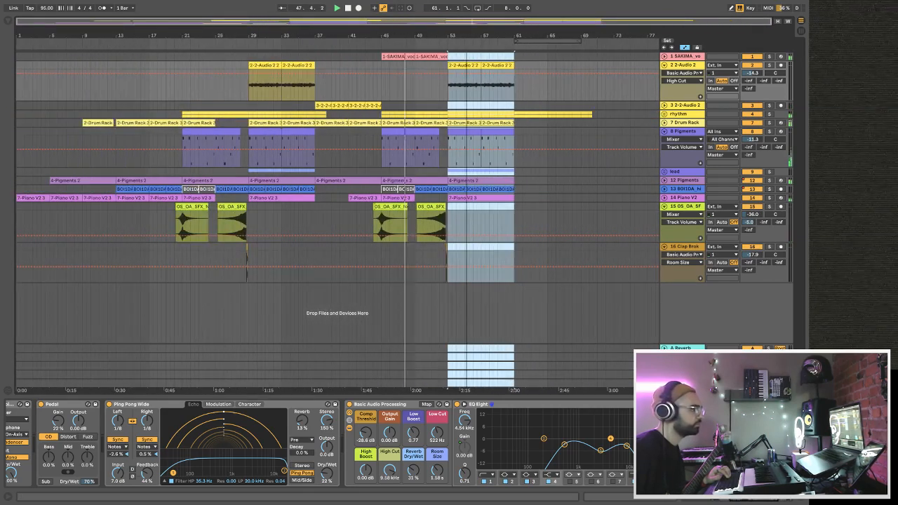
mouse_move(447, 35)
mouse_down()
mouse_move(460, 87)
mouse_move(447, 32)
mouse_up()
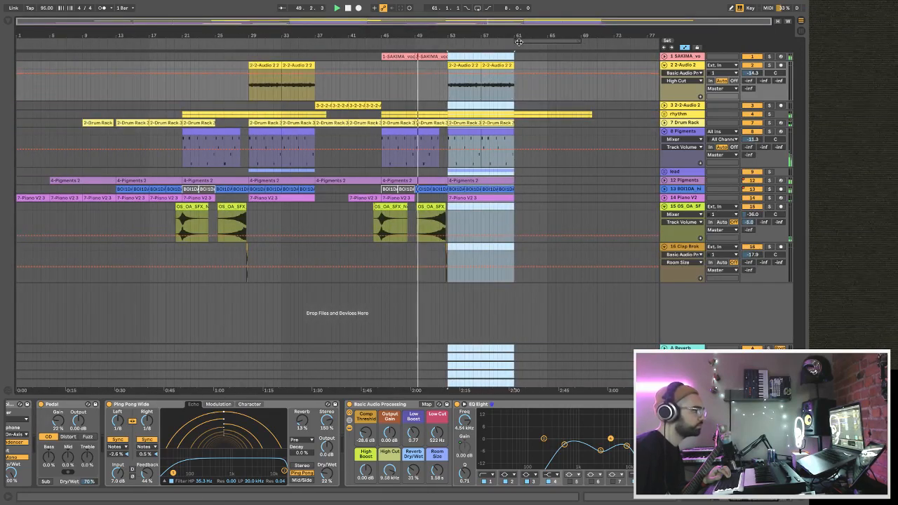
drag(523, 43, 251, 56)
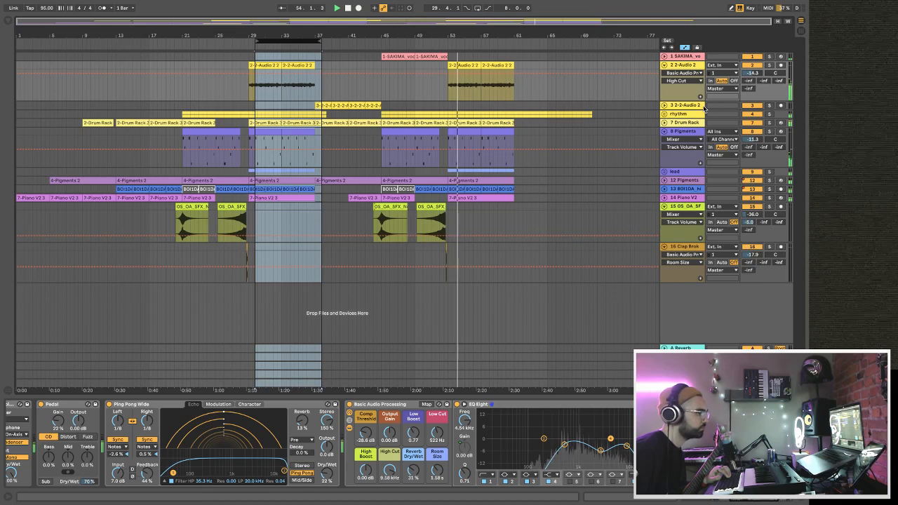
Expand the rhythm group and adjust the Compressor's Dry/Wet on both of its guitar tracks.
click(674, 115)
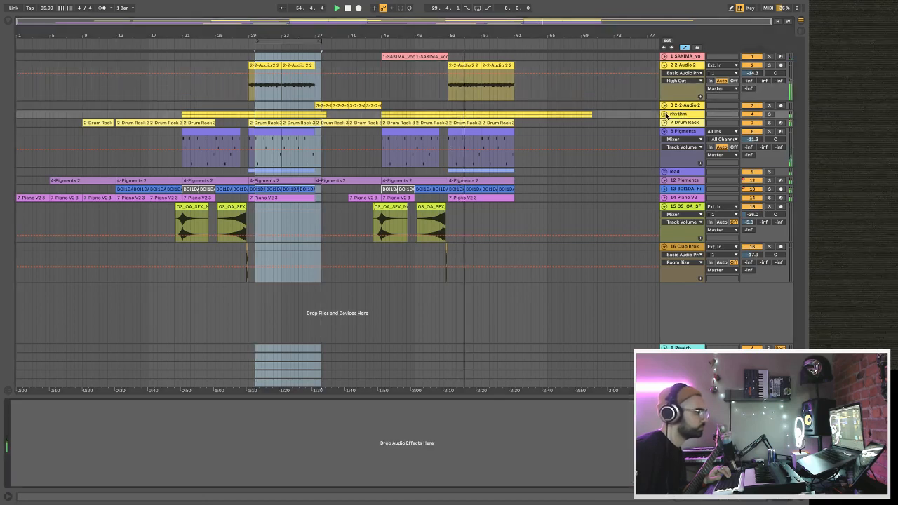
click(664, 113)
click(675, 148)
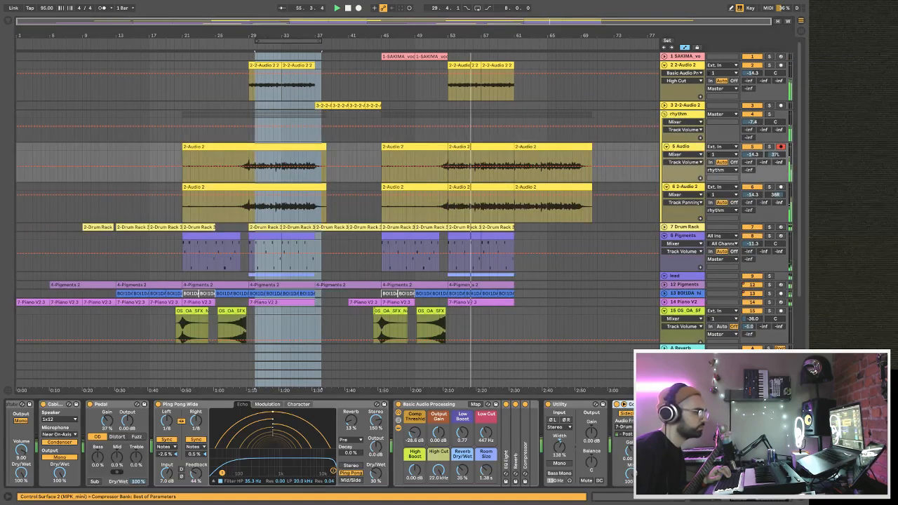
click(692, 202)
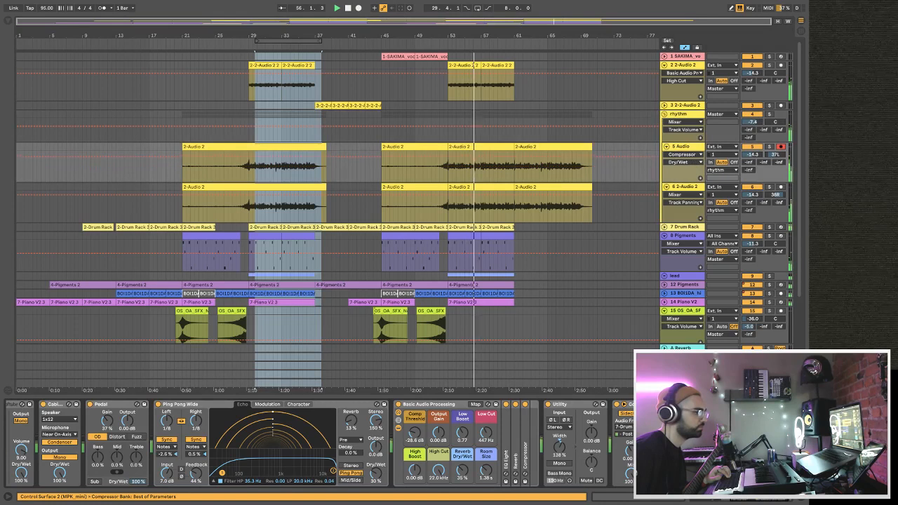
click(682, 189)
scroll(320, 444, right, 8)
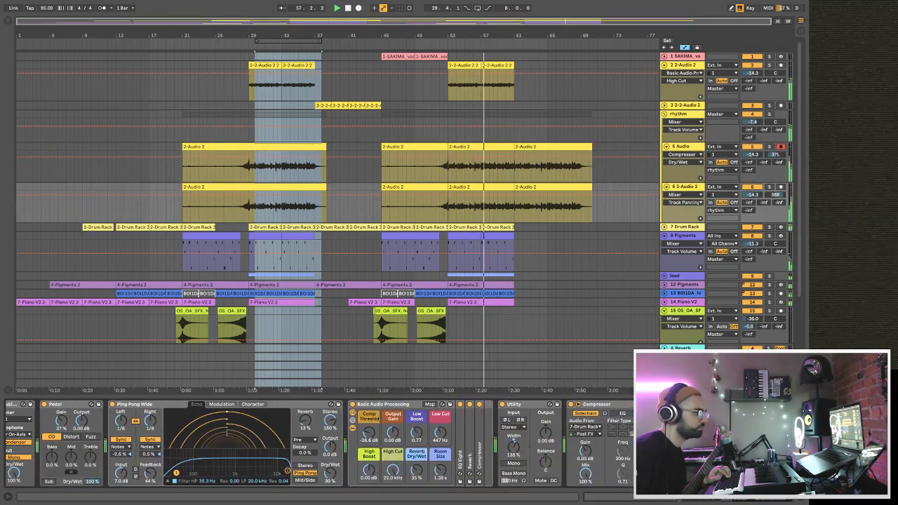
Extend the loop brace's start back to bar 1.
click(443, 35)
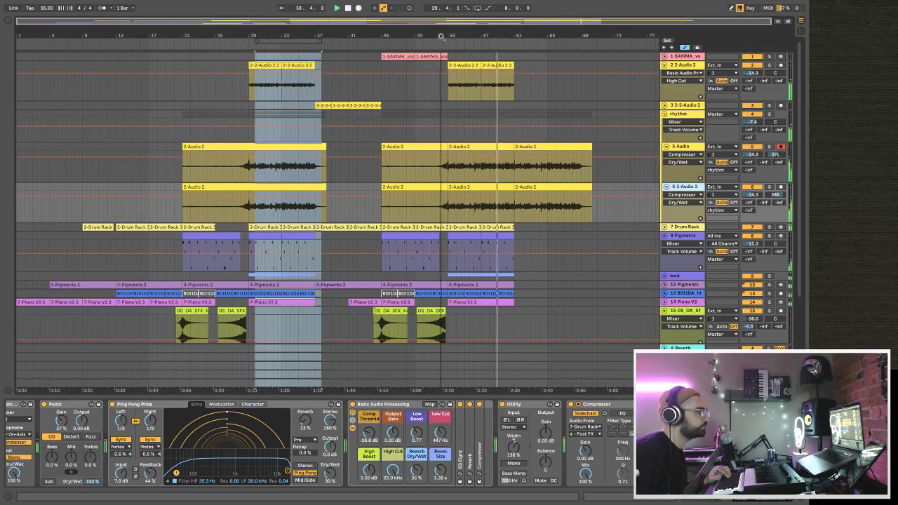
drag(259, 40, 19, 41)
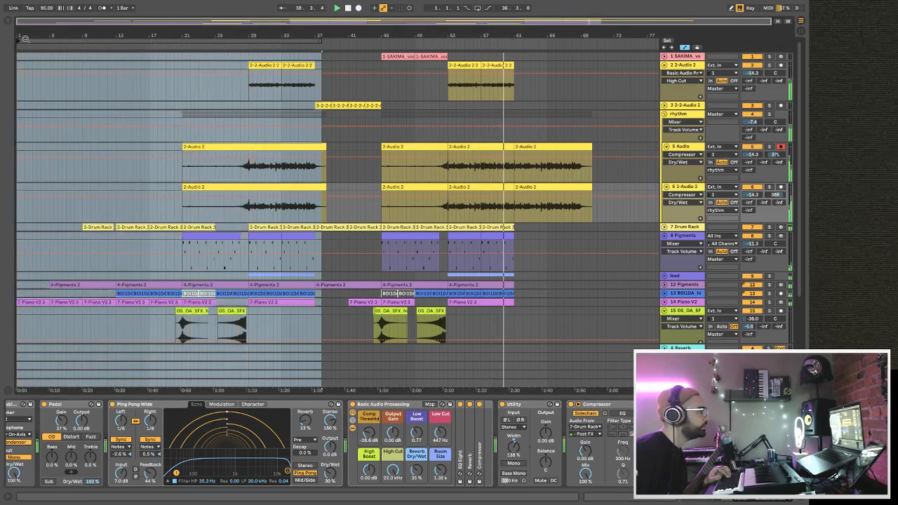
Select the 14 Piano V2 track and look at its device chain.
scroll(223, 235, down, 3)
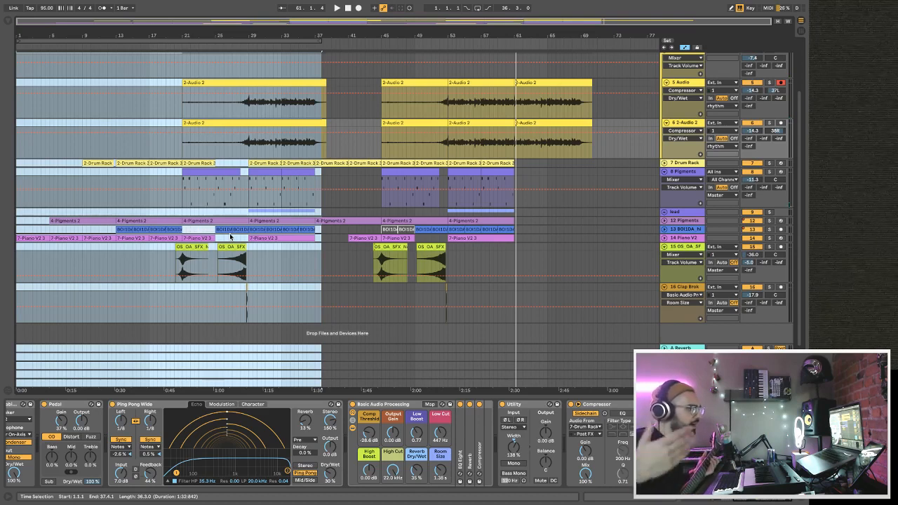
click(671, 237)
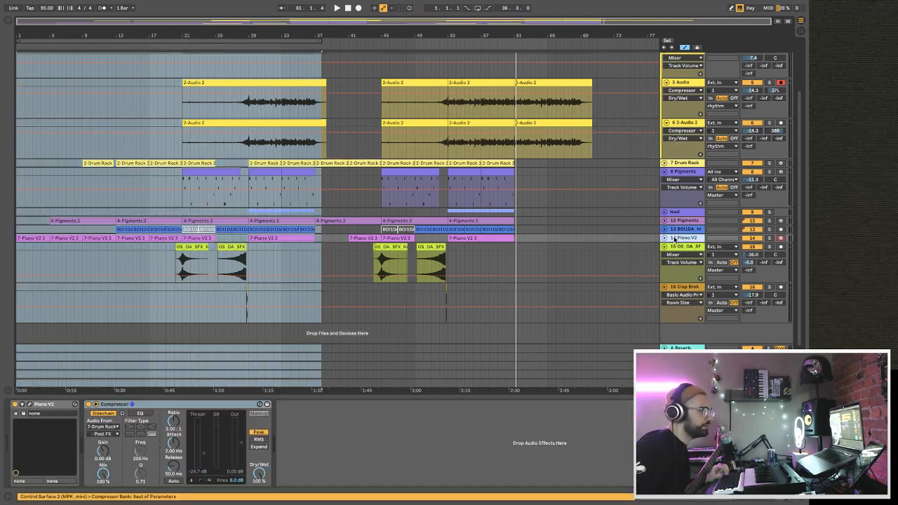
scroll(677, 243, up, 2)
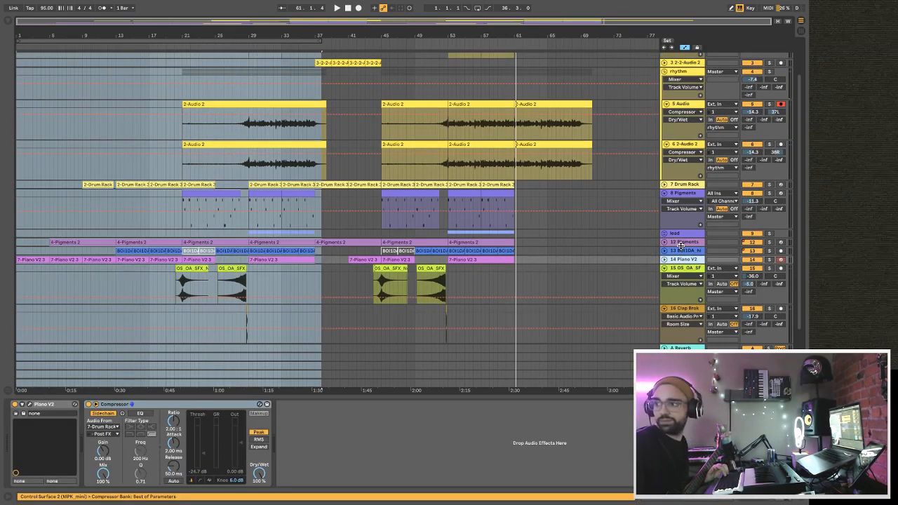
scroll(687, 249, up, 1)
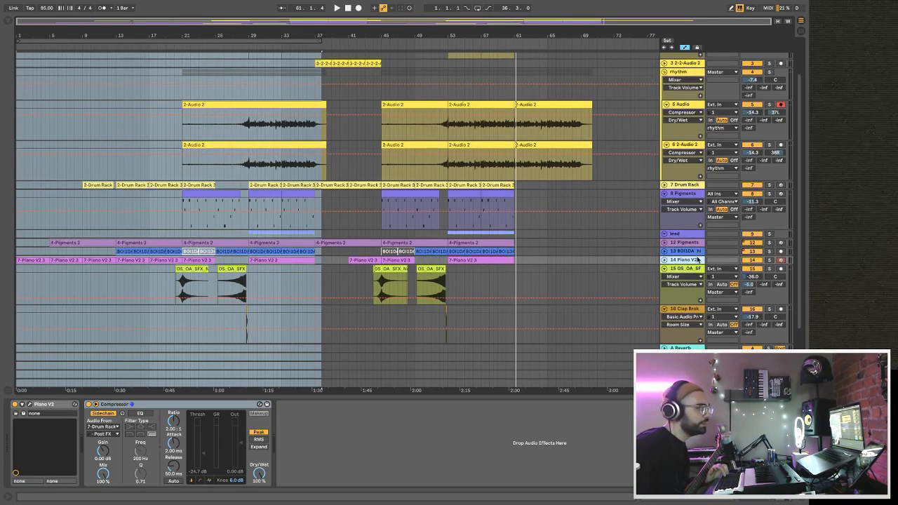
Collapse the rhythm group and move it below the noise riser track, directly above the clap track, briefly expanding it to check its tracks.
scroll(692, 252, up, 4)
click(666, 114)
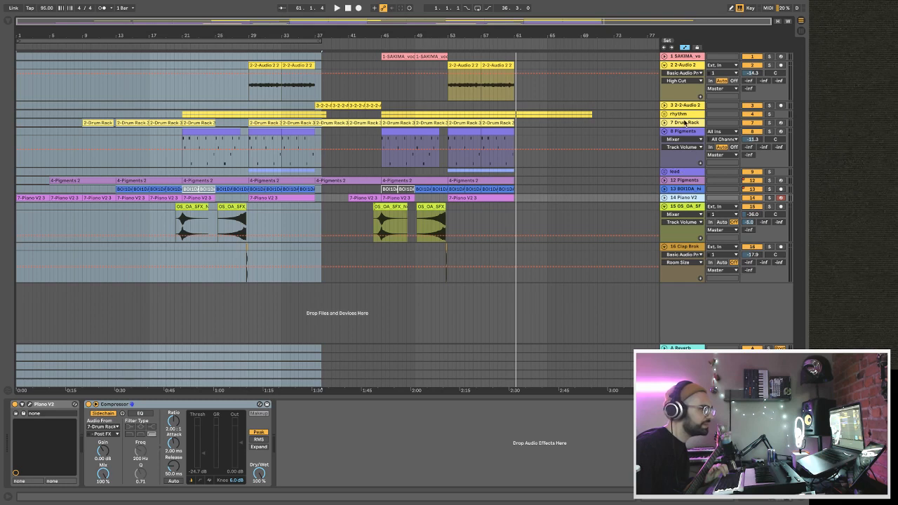
drag(679, 116, 689, 239)
click(664, 238)
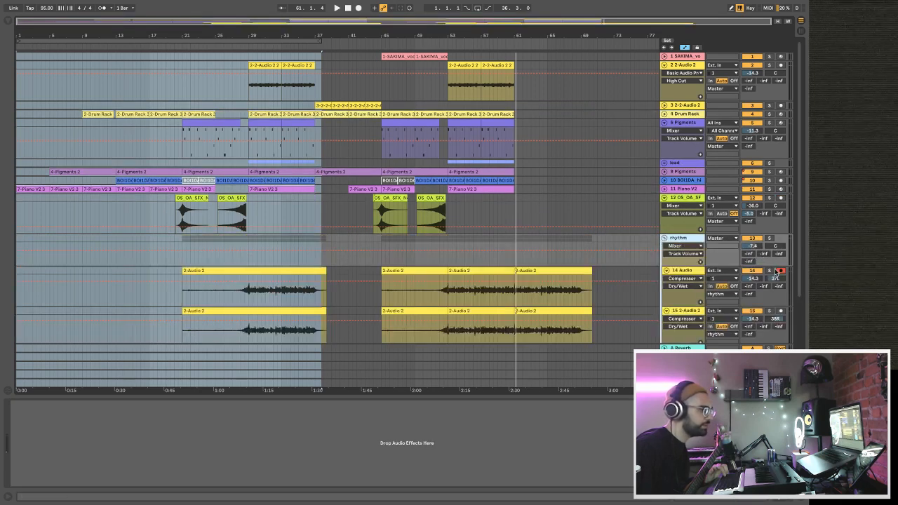
click(665, 239)
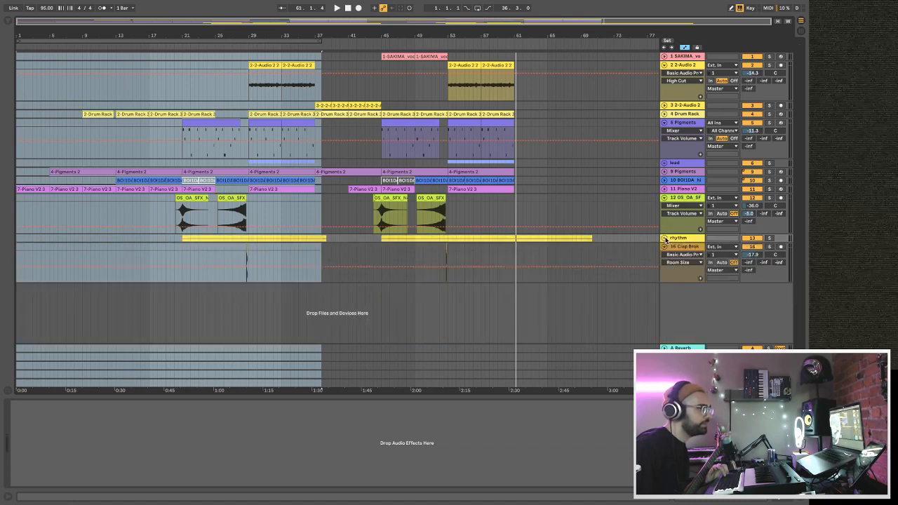
Collapse the 2-2-Audio 2 guitar track at the start of the track list and move it directly above the rhythm group.
click(664, 65)
drag(678, 65, 680, 201)
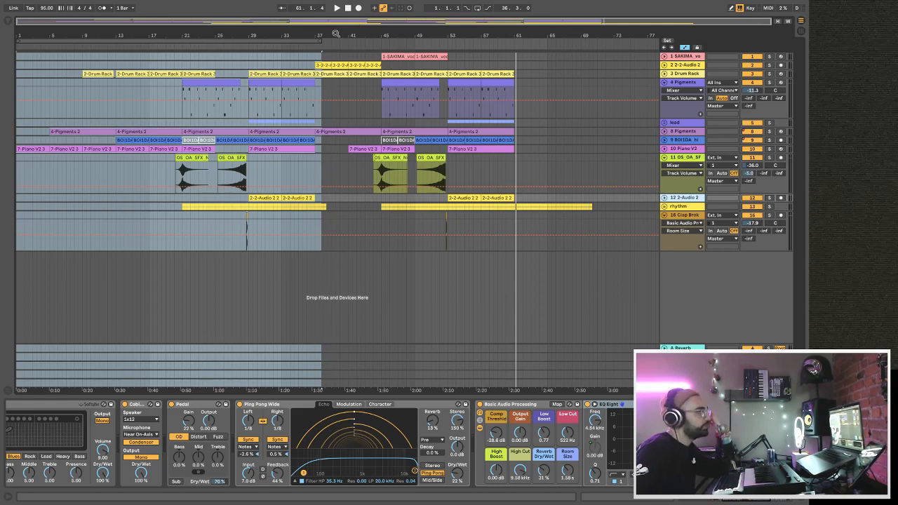
Extend the loop brace's end to bar 61, where the arrangement's other clips end.
drag(320, 39, 593, 39)
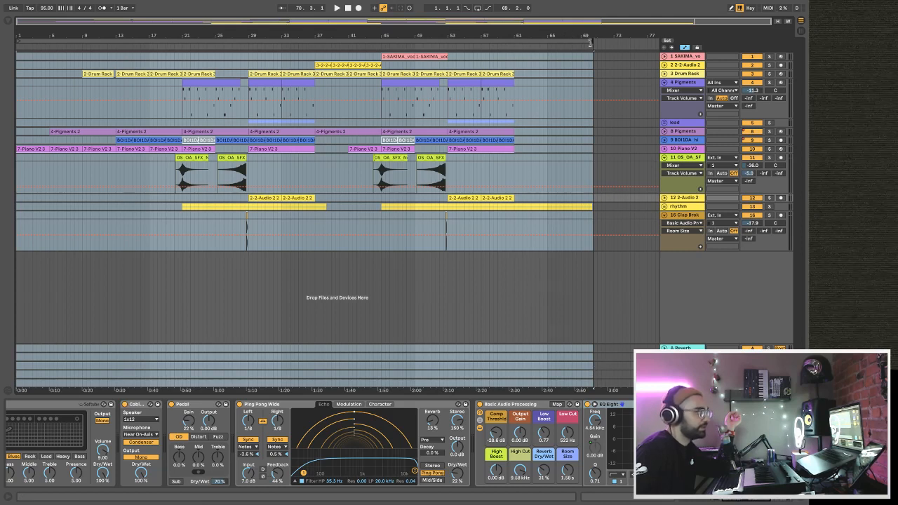
drag(593, 44, 518, 35)
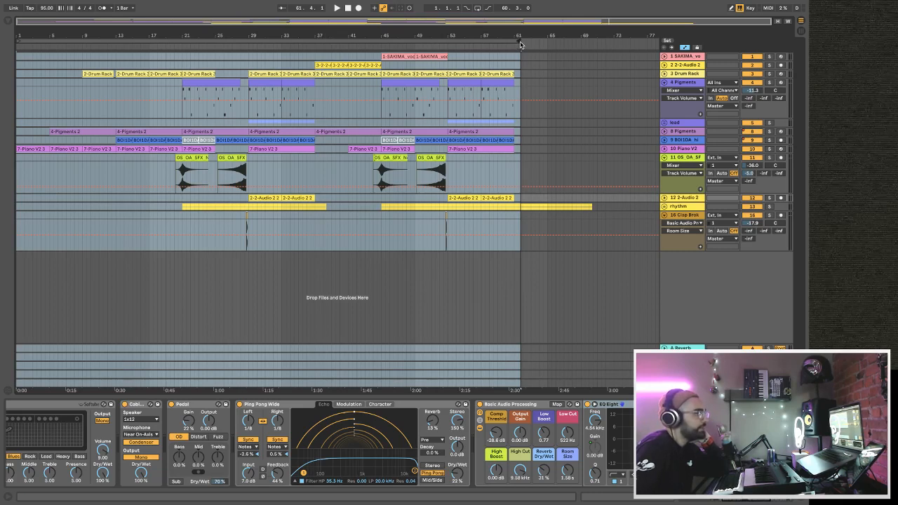
drag(517, 40, 514, 47)
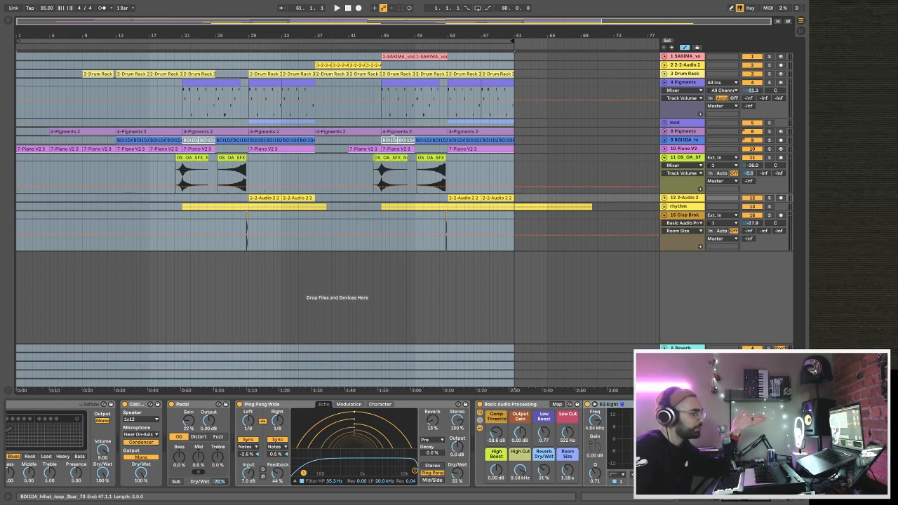
Check the device chains of the hi-hat and noise riser tracks and play the arrangement from the first riser clip at bar 20.
click(440, 138)
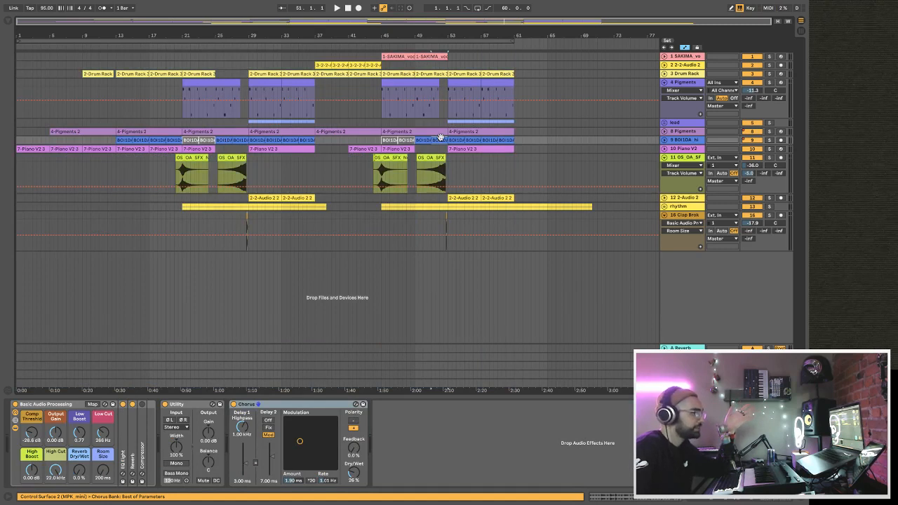
click(682, 160)
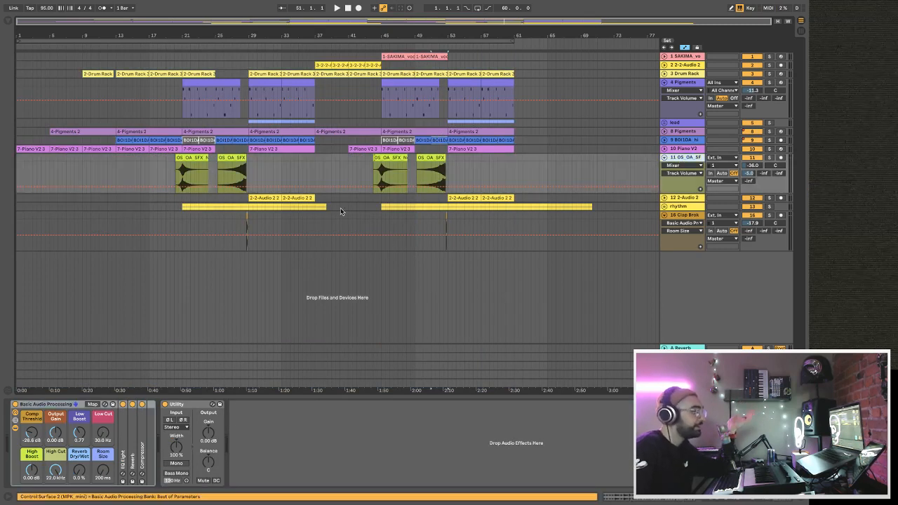
click(178, 177)
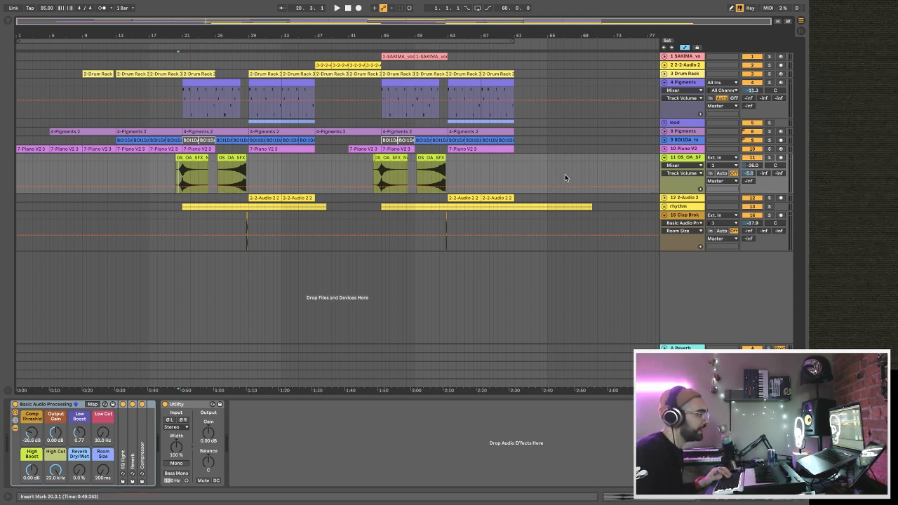
key(space)
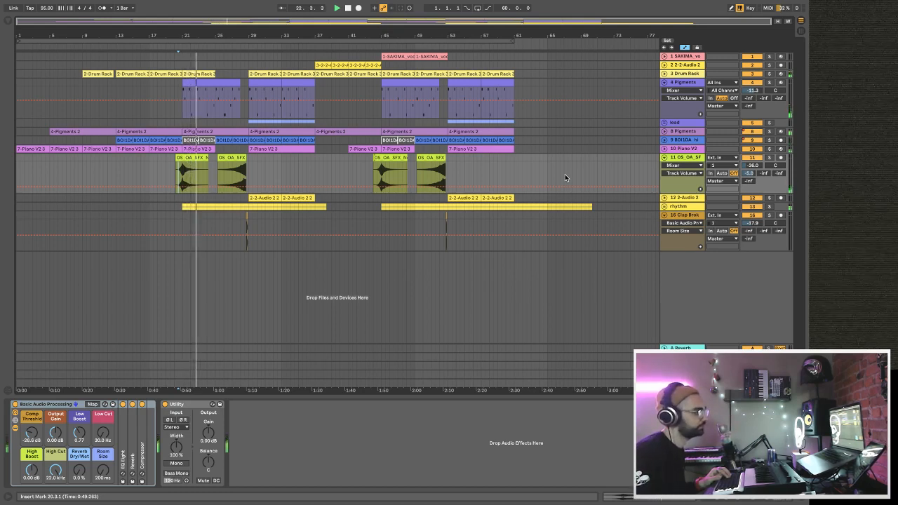
key(space)
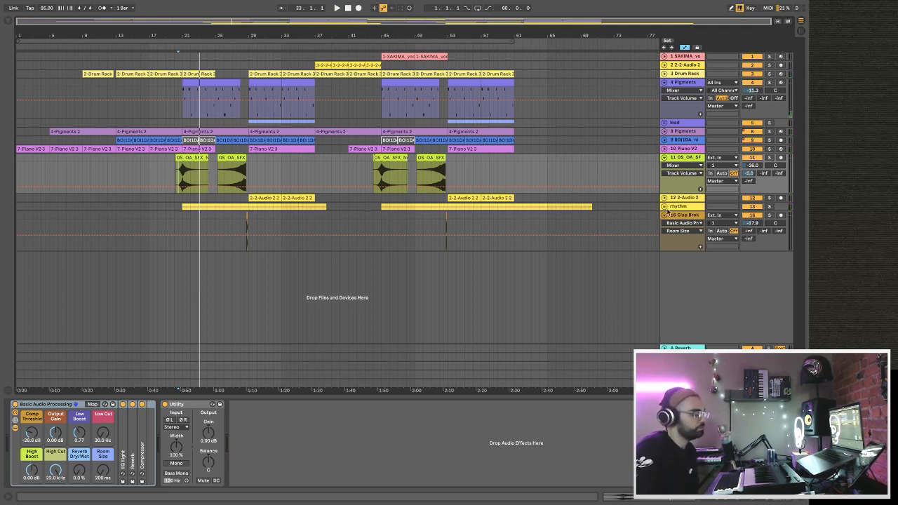
Briefly expand the rhythm group to check its tracks and glance at the Session View mixer.
click(667, 209)
click(665, 207)
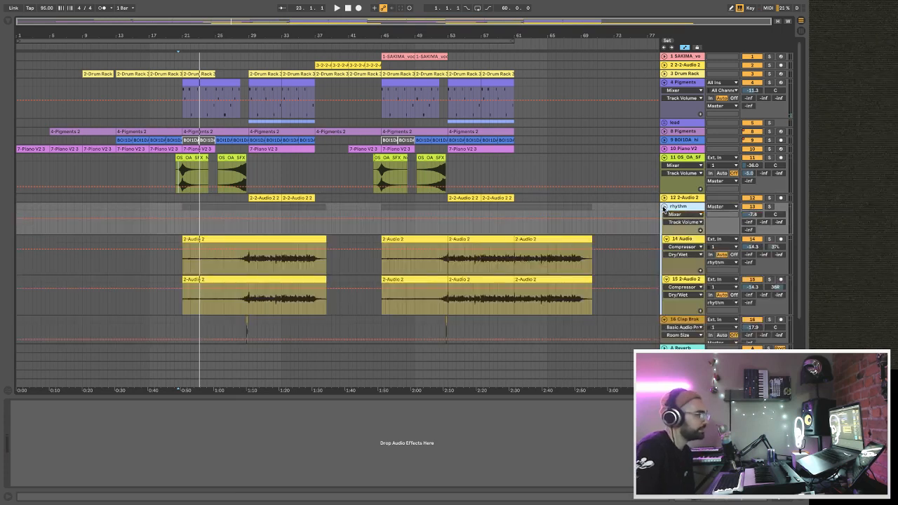
click(665, 208)
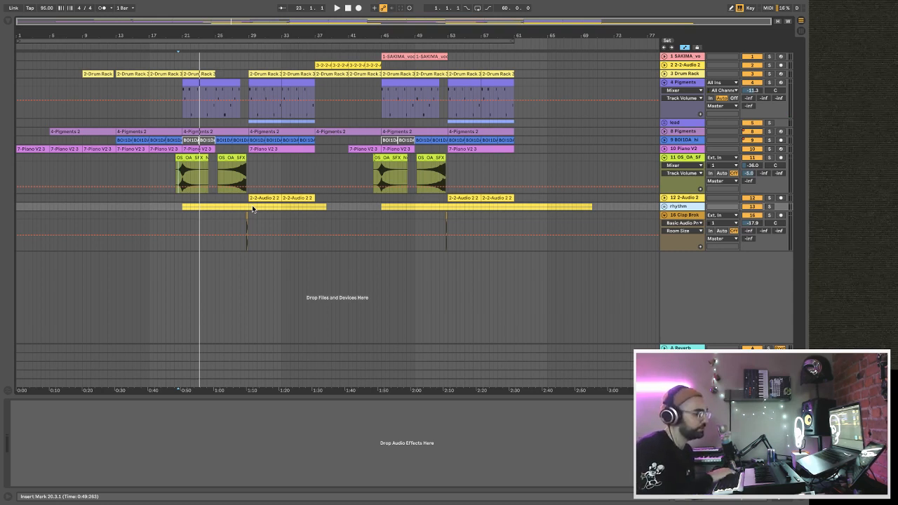
key(Tab)
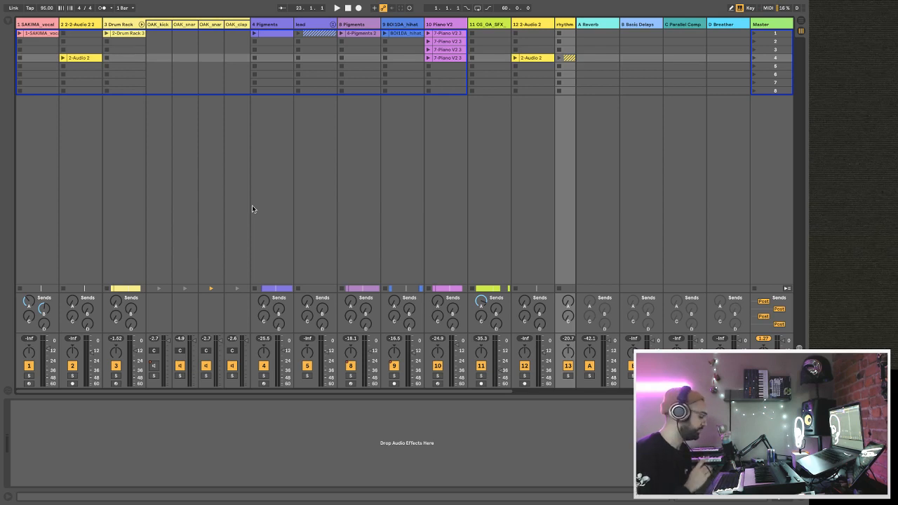
key(Tab)
During playback, set the clap track's volume to -9.4 dB and its first send to -29.0 dB, and collapse the track.
key(space)
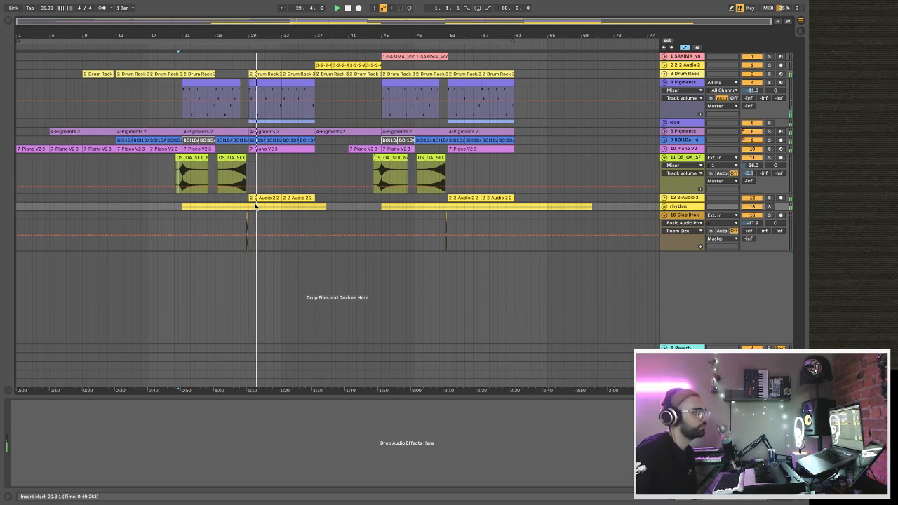
drag(748, 233, 752, 217)
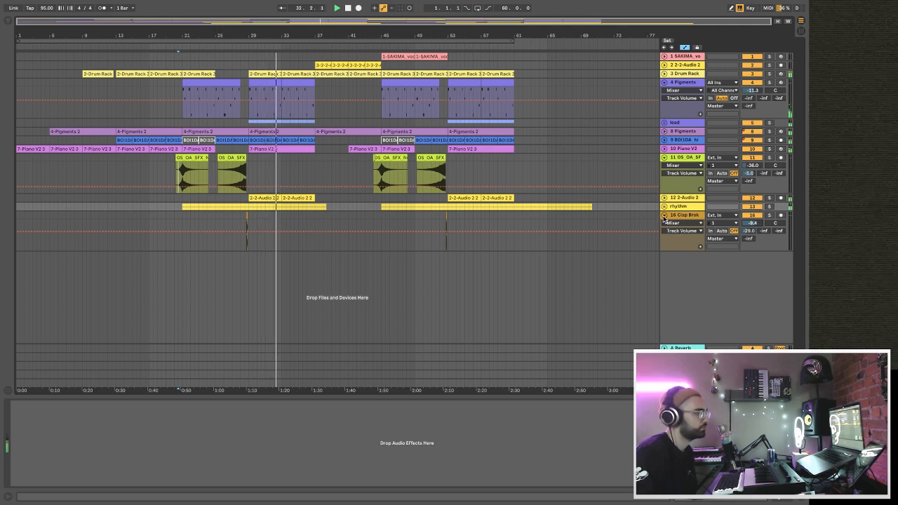
click(664, 215)
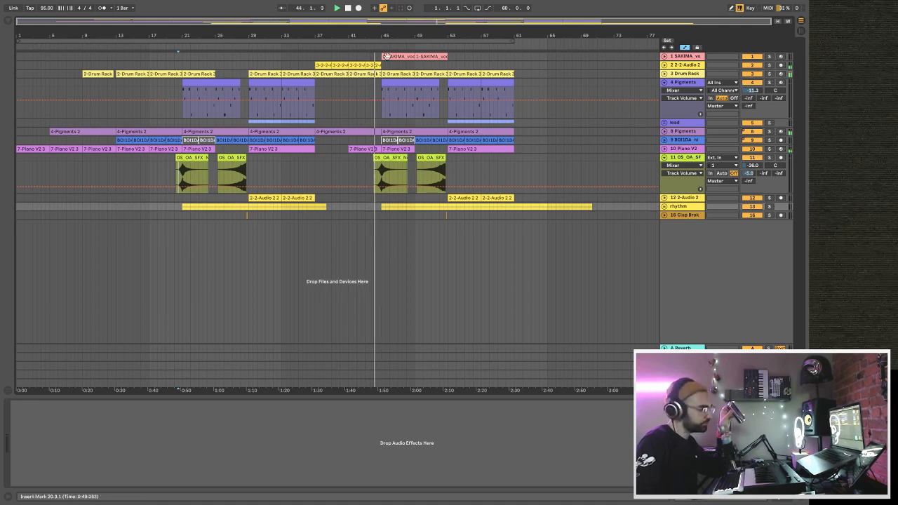
Set the Low Cut in the clap track's Basic Audio Processing rack to 205 Hz.
mouse_move(376, 38)
mouse_down()
mouse_move(371, 66)
mouse_move(365, 45)
mouse_up()
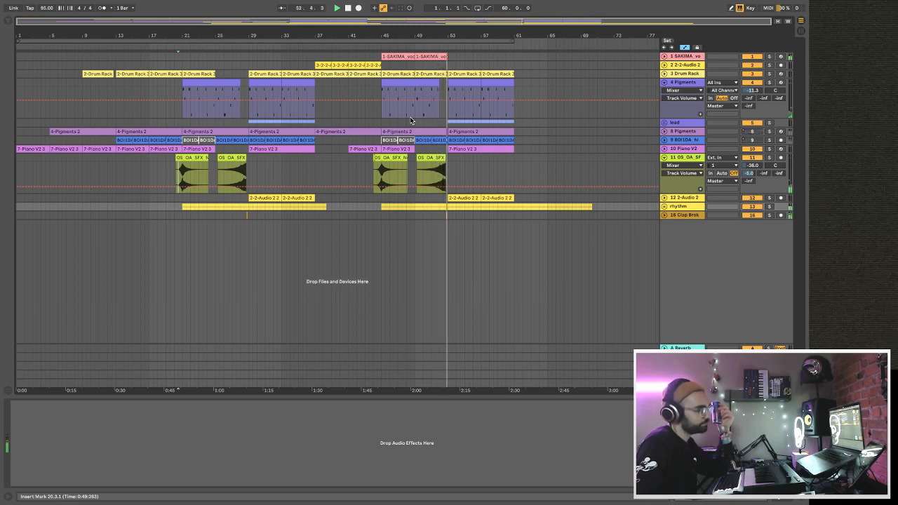
click(678, 216)
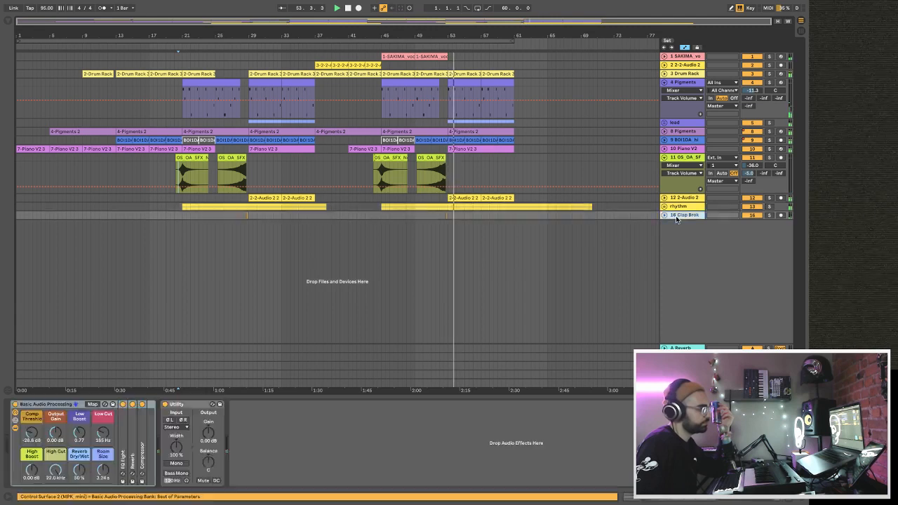
drag(105, 434, 102, 434)
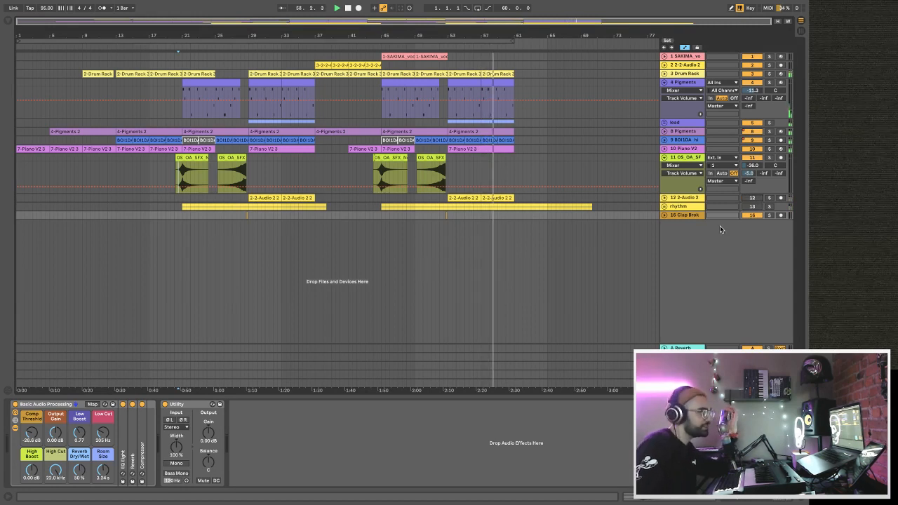
Replay the section from about bar 52 while toggling the mutes of the 12 2-Audio 2 track and the rhythm group to compare them.
click(443, 44)
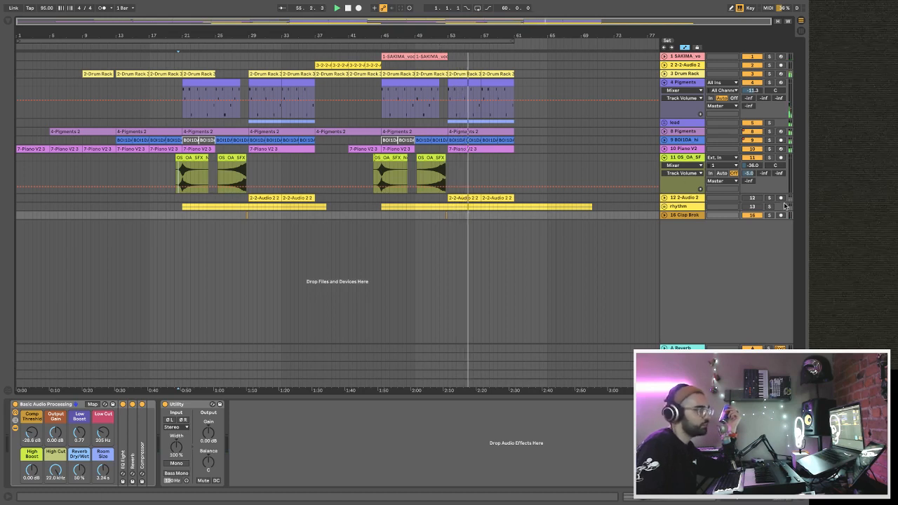
click(757, 199)
click(759, 207)
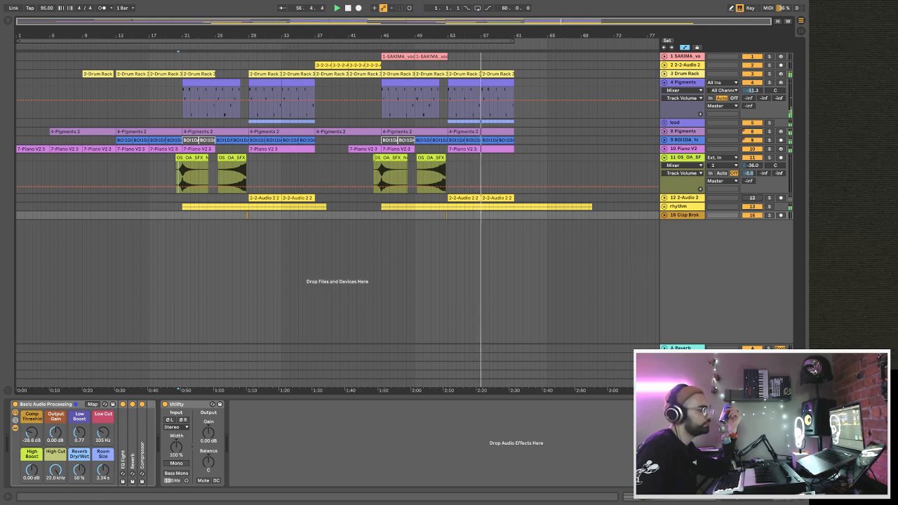
Unmute and expand the 12 2-Audio 2 guitar track and set its volume to -15.6 dB.
click(752, 199)
click(665, 197)
drag(758, 207, 758, 216)
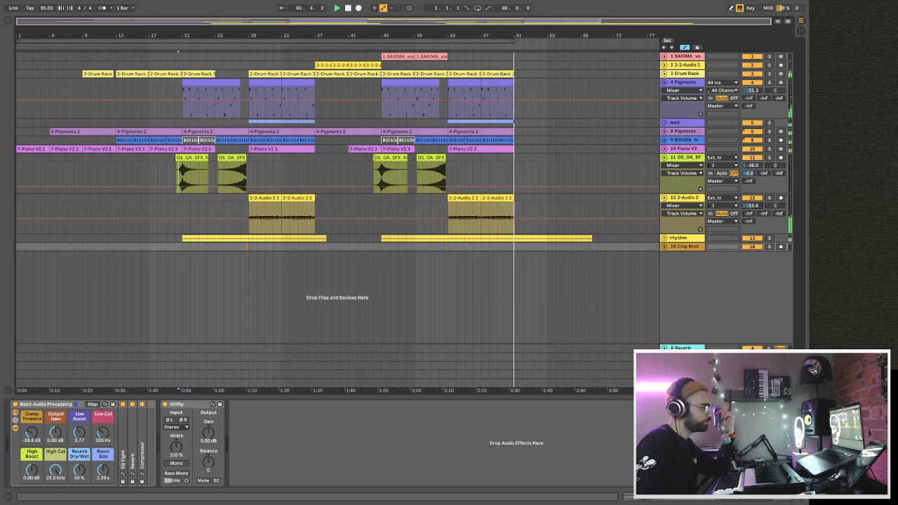
Expand the rhythm group and delete the surplus clips after bar 61 on both of its guitar tracks.
click(663, 238)
click(527, 274)
click(530, 314)
scroll(520, 310, down, 1)
scroll(513, 307, up, 1)
Copy the vocal clips from bars 45 to 53 and a four-bar Drum Rack clip to bar 61.
click(441, 55)
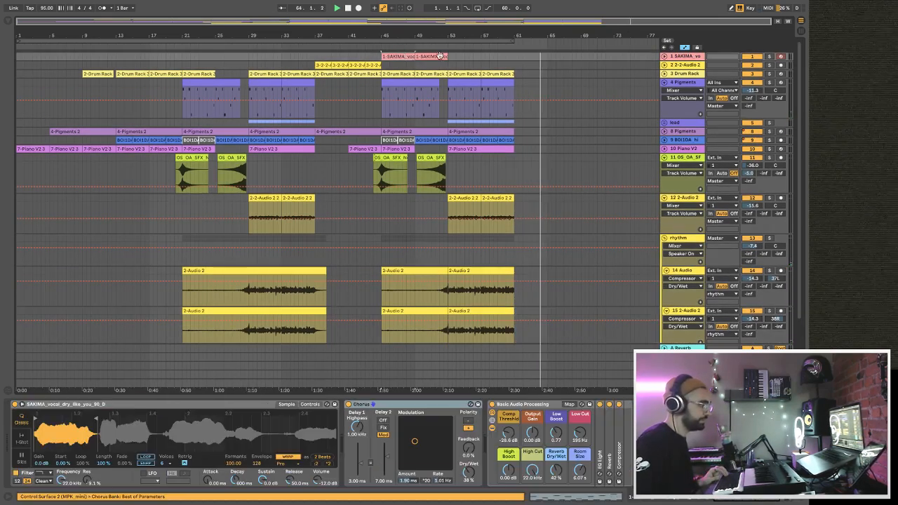
key(space)
click(514, 58)
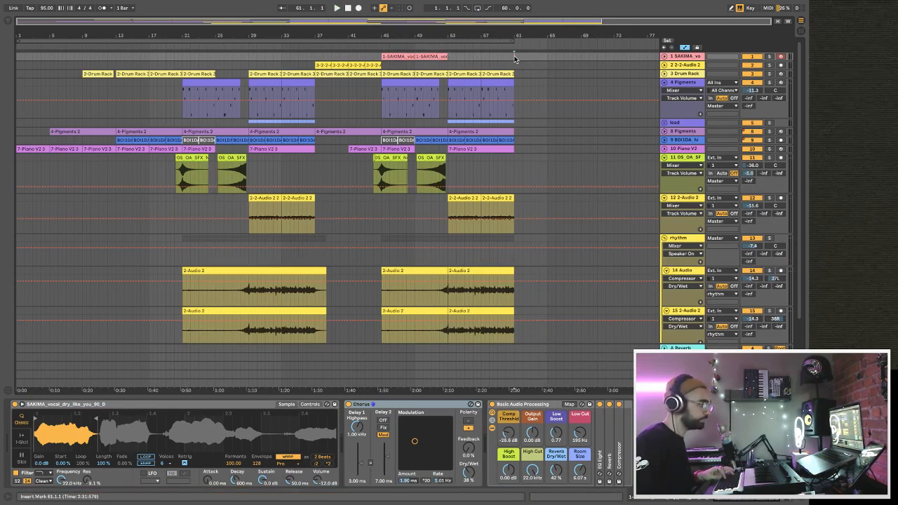
key(ctrl+v)
click(404, 71)
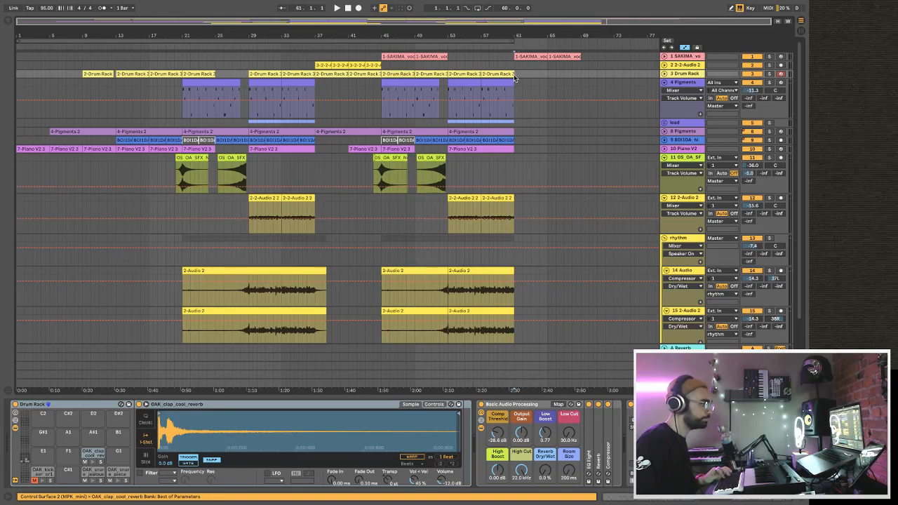
key(ctrl+d)
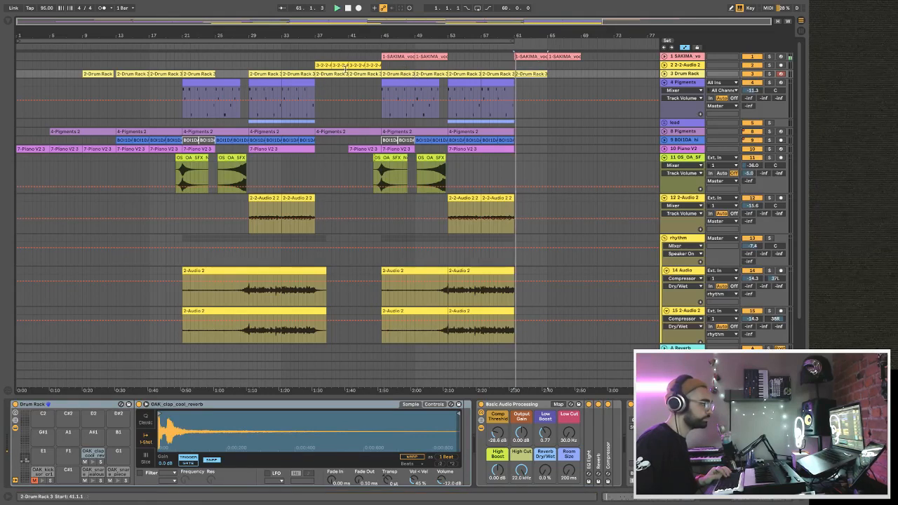
Copy the two-bar guitar clip at bar 37 on the 2 2-Audio 2 track to bar 61.
click(345, 65)
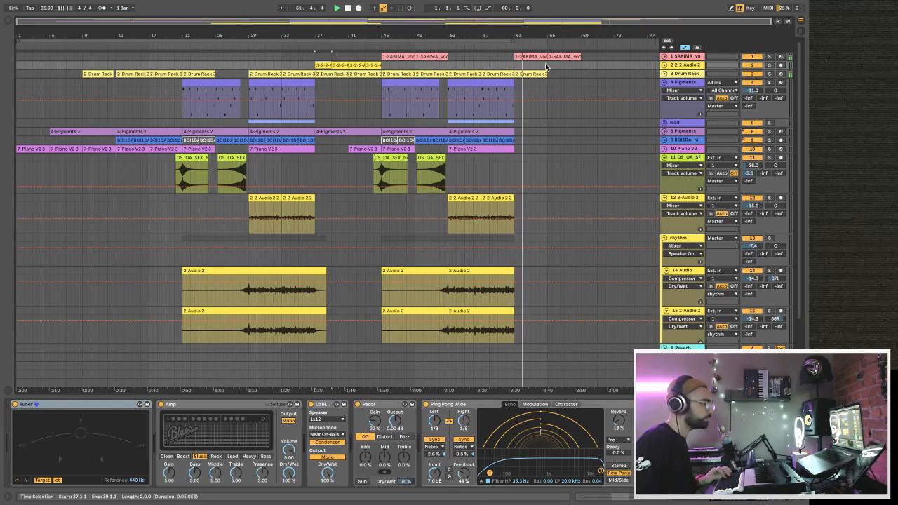
click(518, 66)
key(ctrl+v)
drag(521, 66, 525, 70)
Try duplicating the last 8 Pigments clip to bar 61 and play it back.
scroll(552, 148, down, 1)
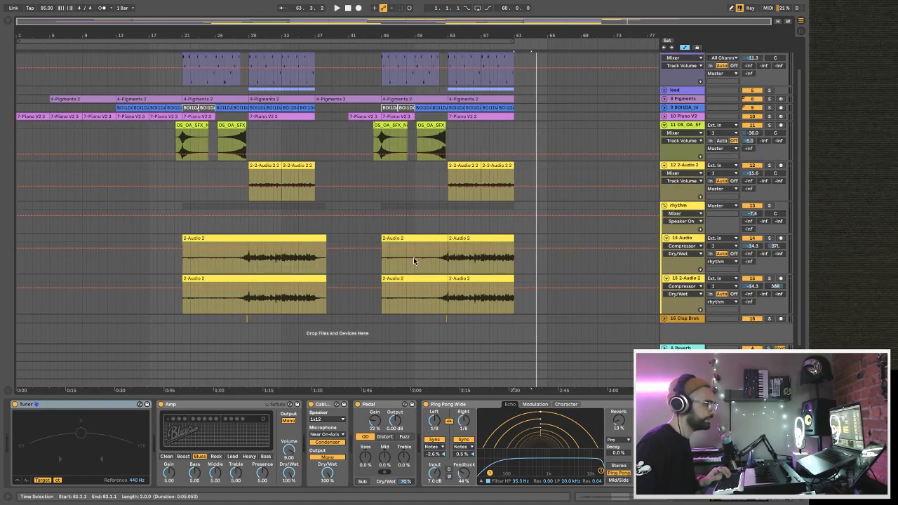
click(473, 98)
key(space)
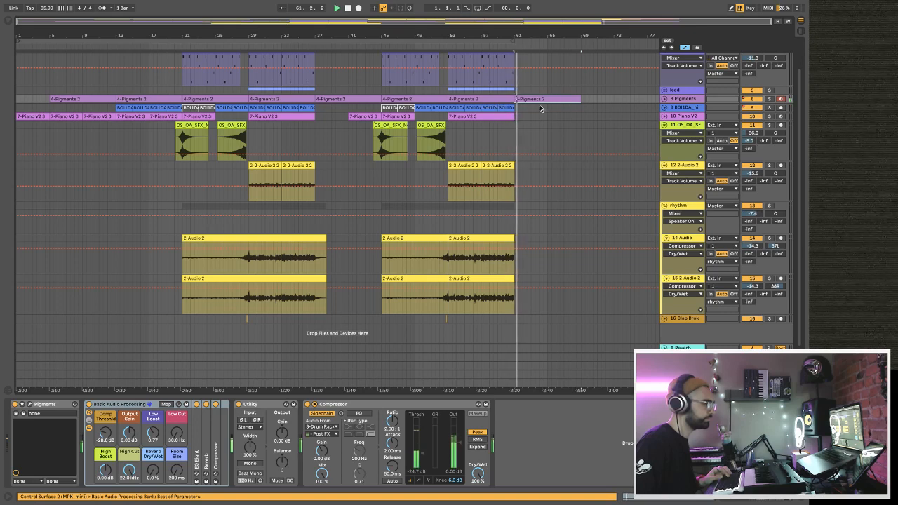
Continue the Piano V2 part with an eight-bar clip copied to bar 61 and audition it during playback.
click(505, 115)
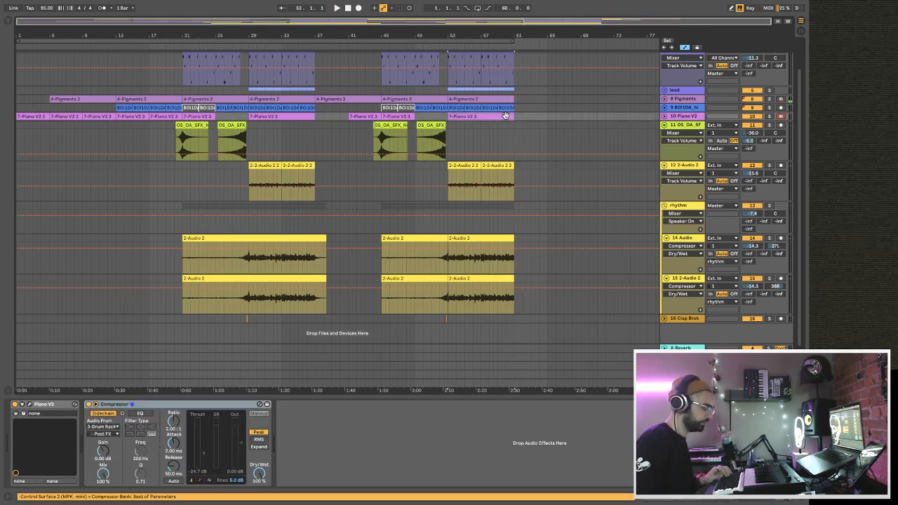
key(ctrl+d)
key(space)
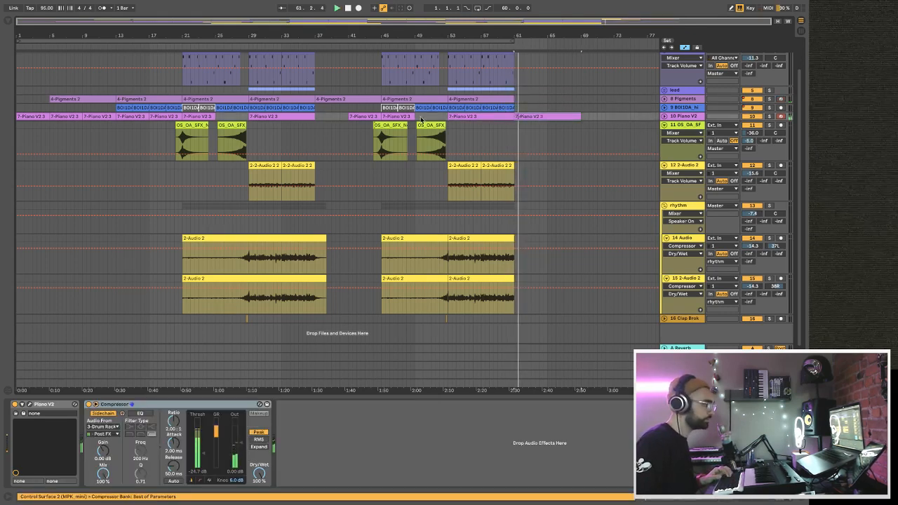
click(275, 115)
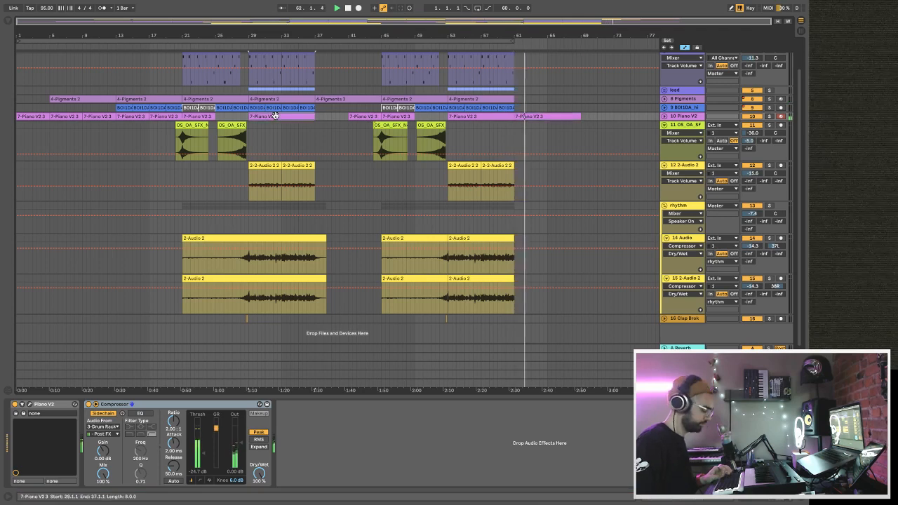
click(522, 115)
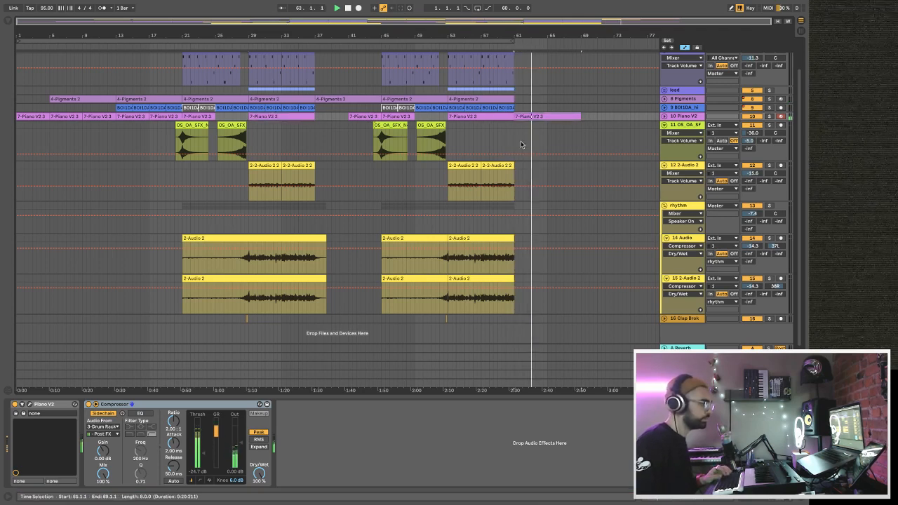
Split the eight-bar Piano V2 clip at bar 65 into two four-bar clips.
scroll(522, 143, up, 2)
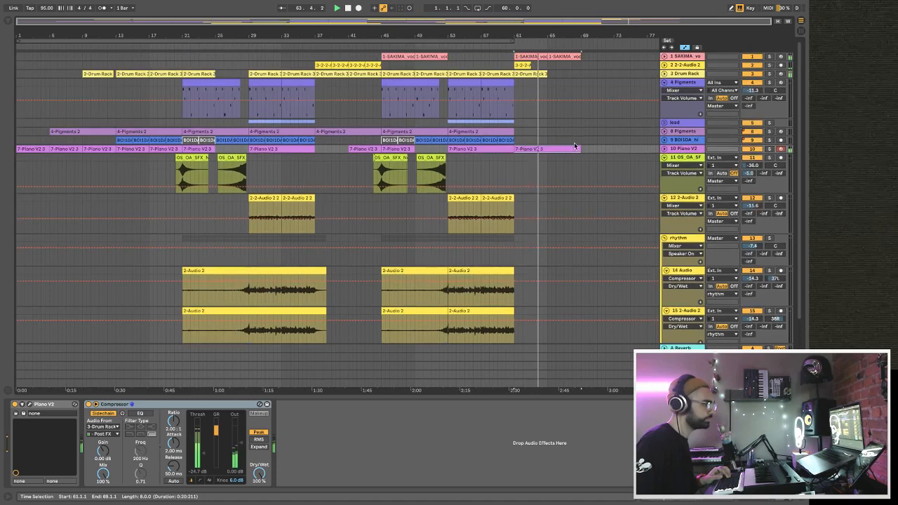
key(Tab)
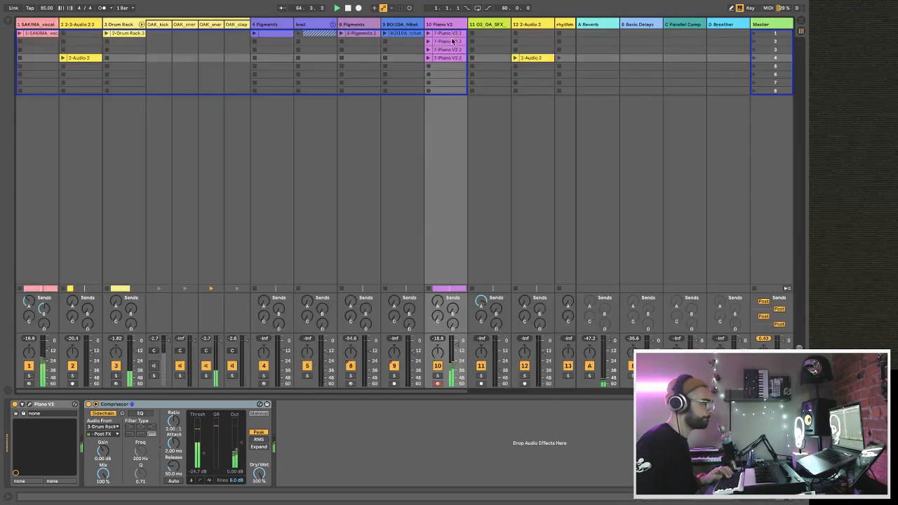
key(Tab)
click(555, 147)
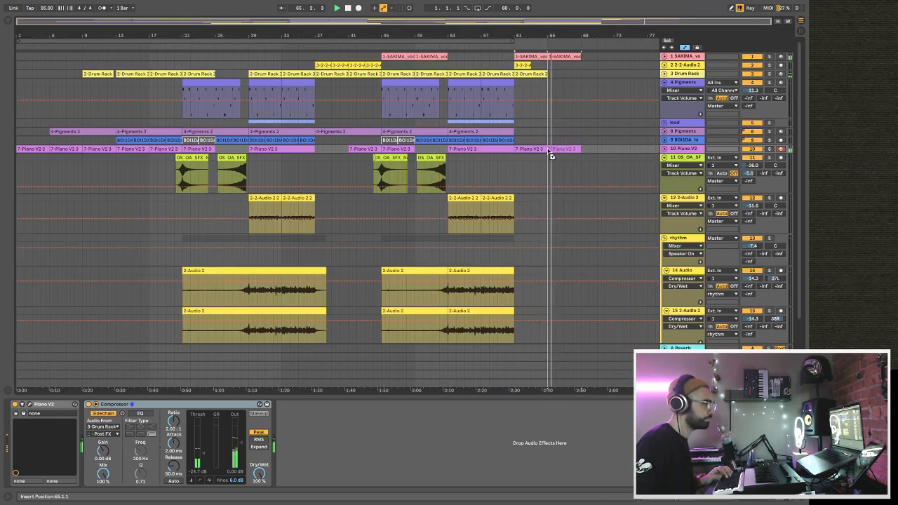
drag(548, 151, 548, 149)
key(Up)
key(Up)
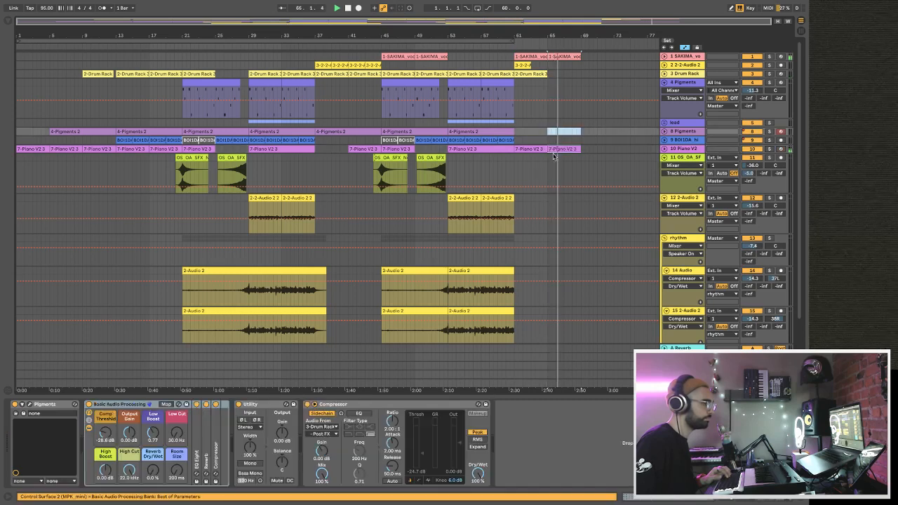
click(49, 151)
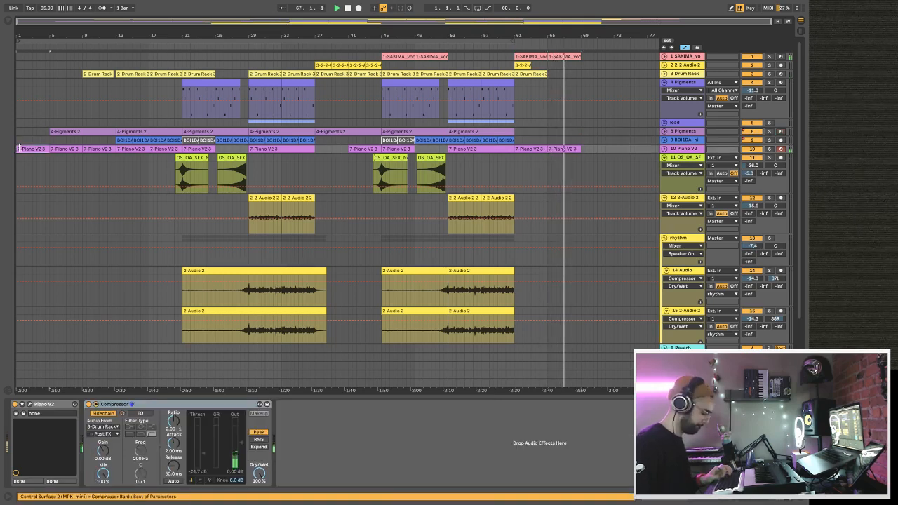
Duplicate the two-bar guitar clip to bar 63 and add a four-bar clip at bar 61 on the 8 Pigments track.
click(512, 160)
scroll(513, 159, down, 1)
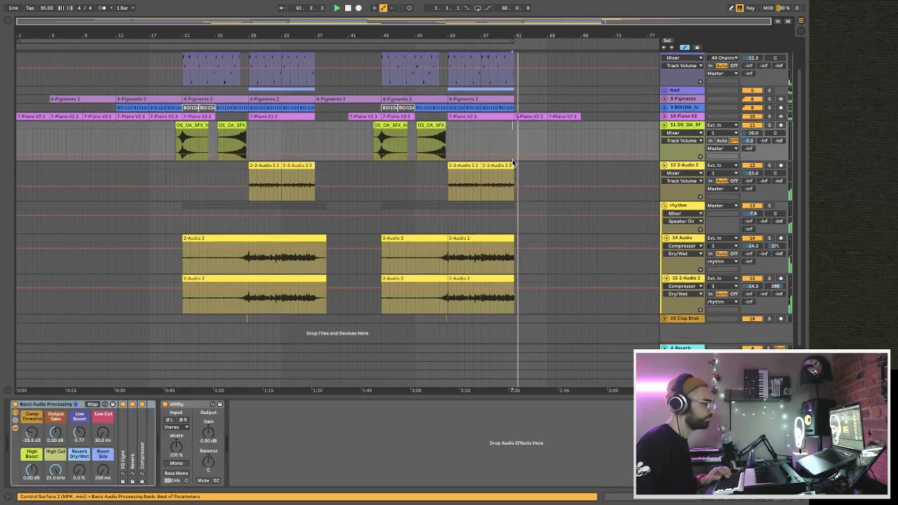
scroll(527, 175, up, 1)
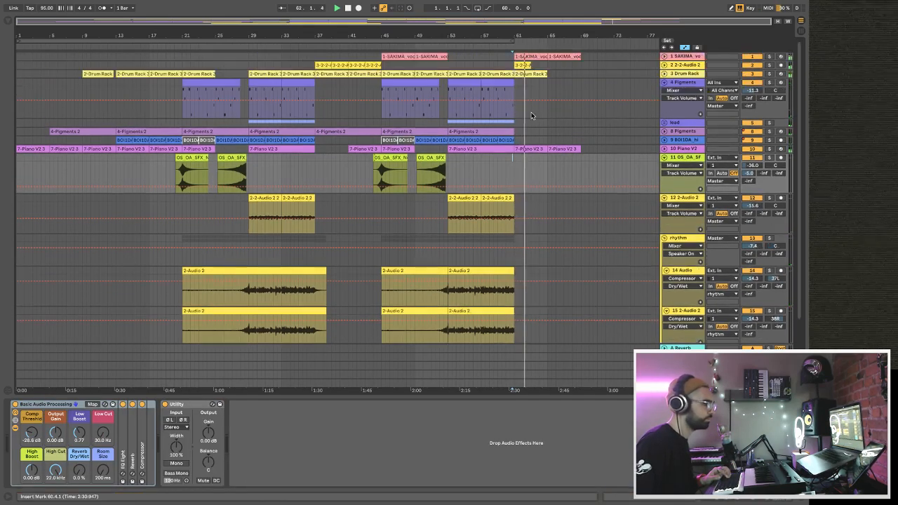
click(523, 66)
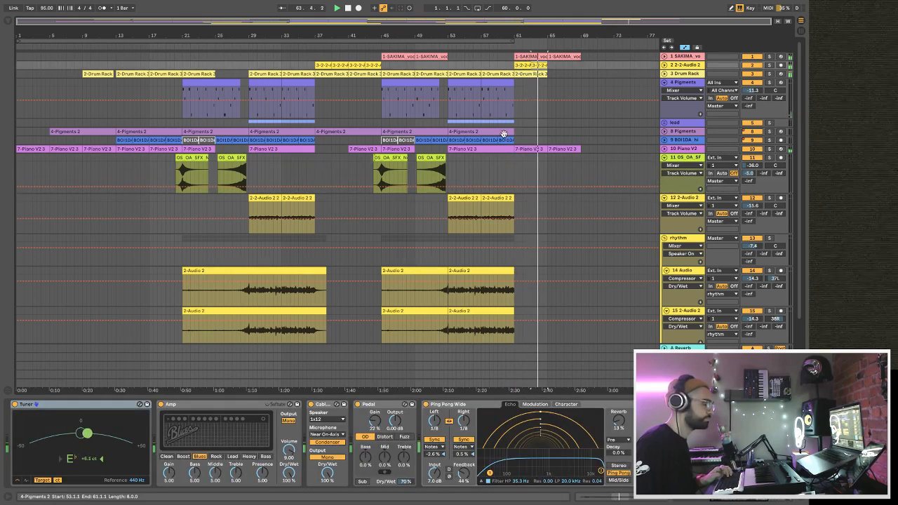
click(555, 133)
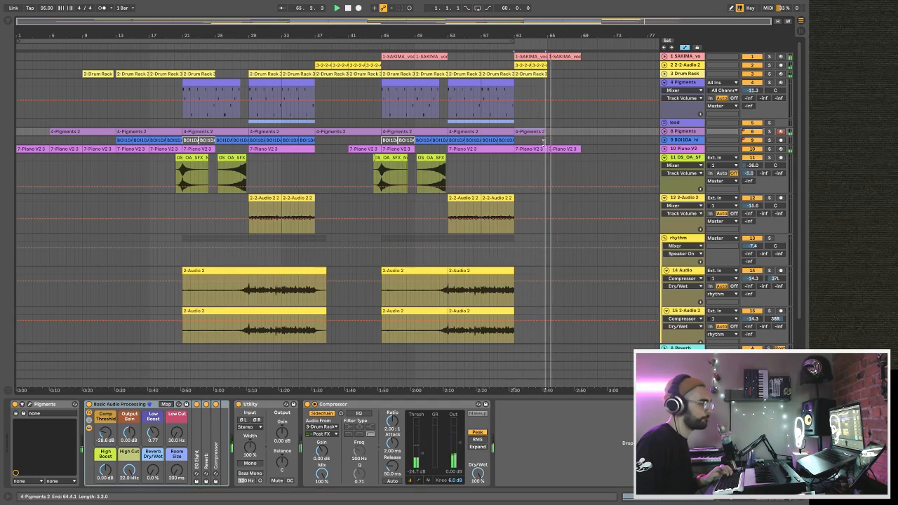
Lower the vocal track's volume automation to -16.0 dB from bar 61 and audition the change from bar 58.
click(664, 56)
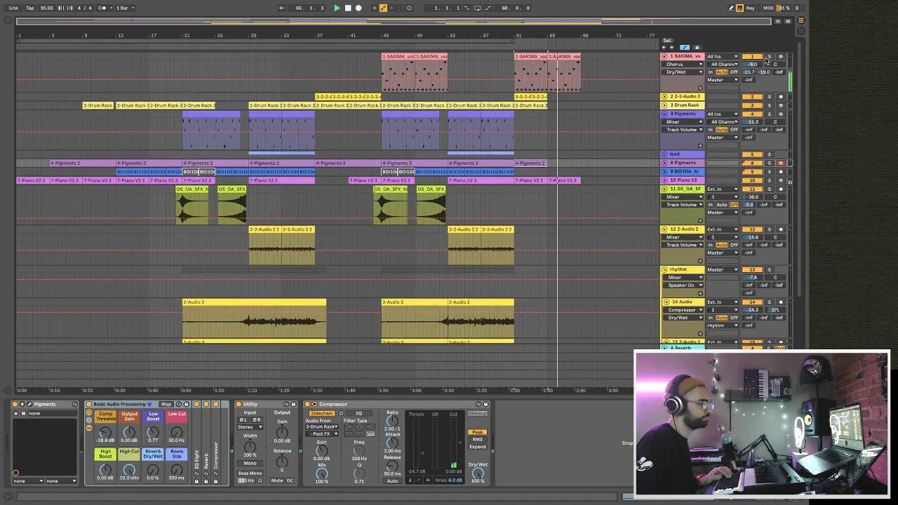
click(576, 79)
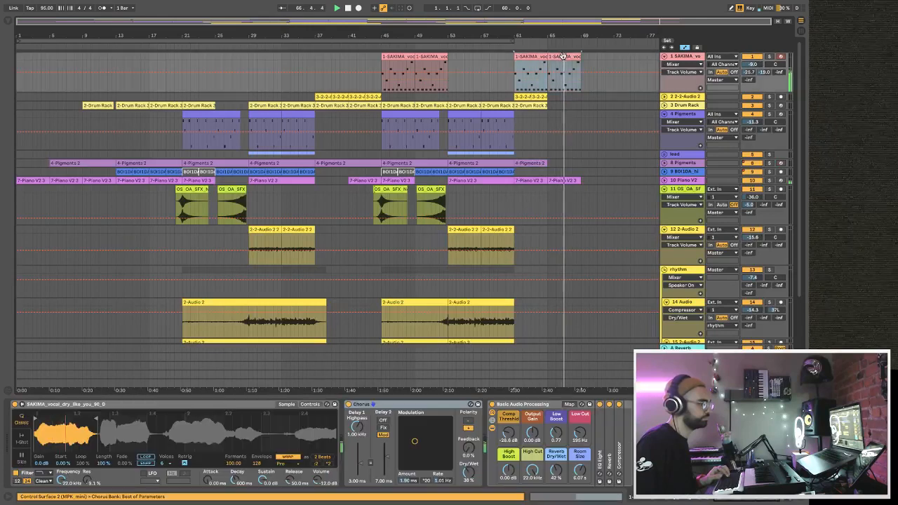
drag(575, 78, 576, 78)
click(581, 72)
scroll(591, 107, down, 3)
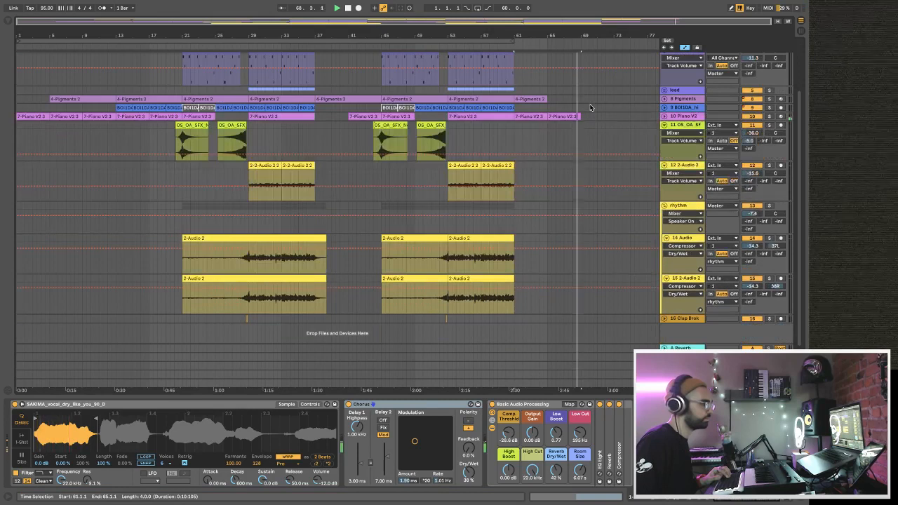
click(490, 130)
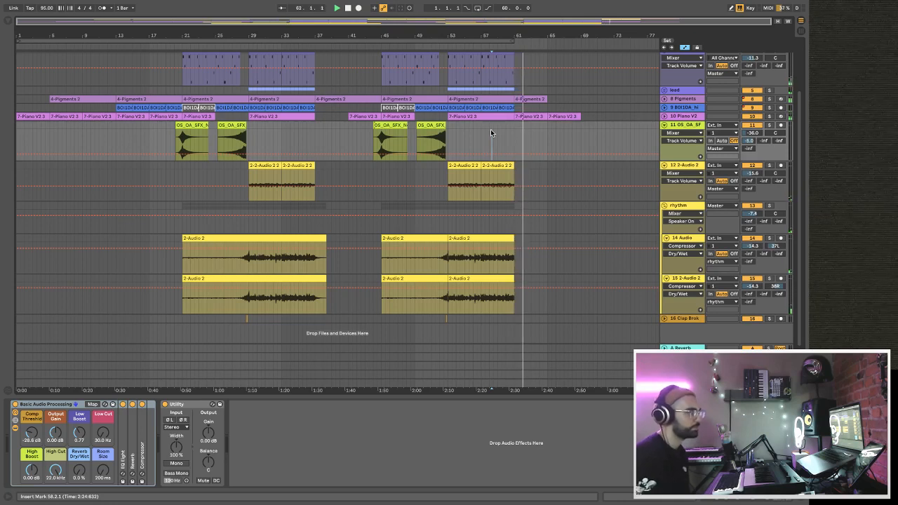
scroll(490, 130, up, 3)
scroll(492, 134, up, 1)
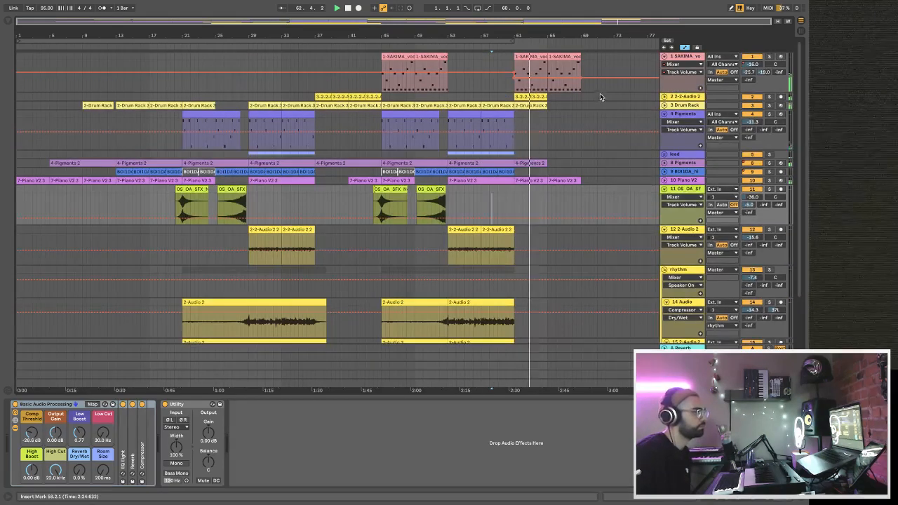
Unfold the 2 2-Audio 2 track and deactivate the four-bar Drum Rack clip at bar 61.
click(664, 97)
click(678, 98)
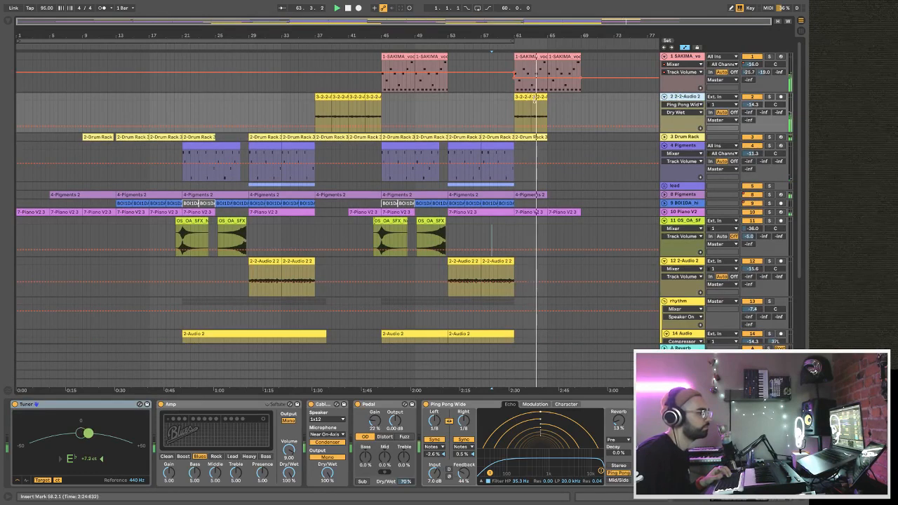
click(534, 137)
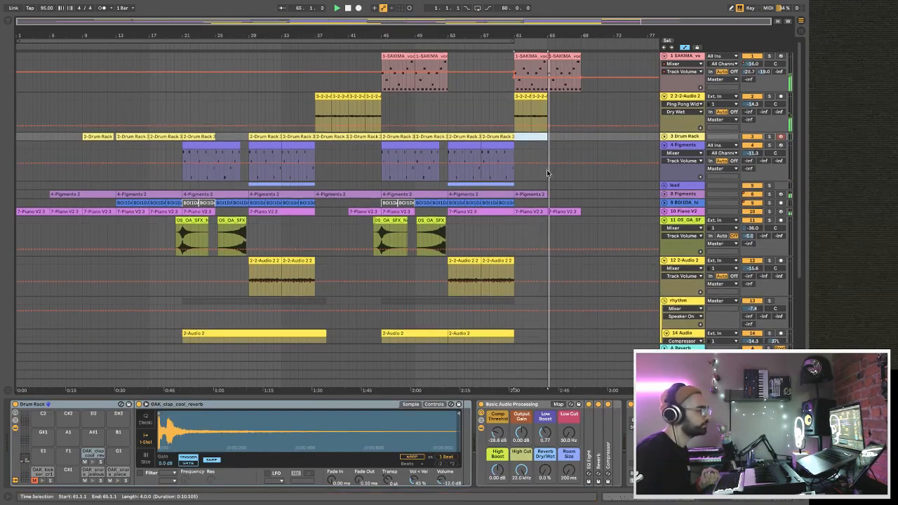
Duplicate the Noise Riser 1 clip at bar 49 and place the copy so it ends at bar 61.
click(430, 232)
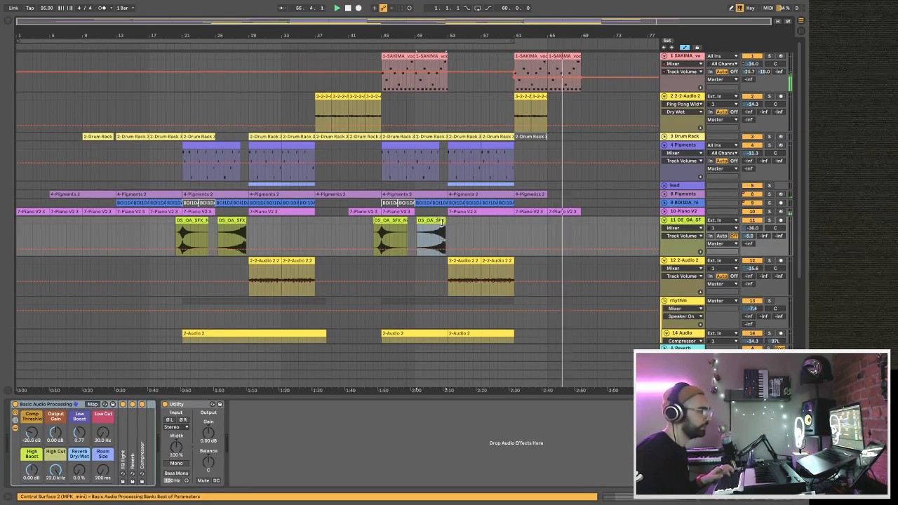
key(ctrl+d)
key(ctrl+d)
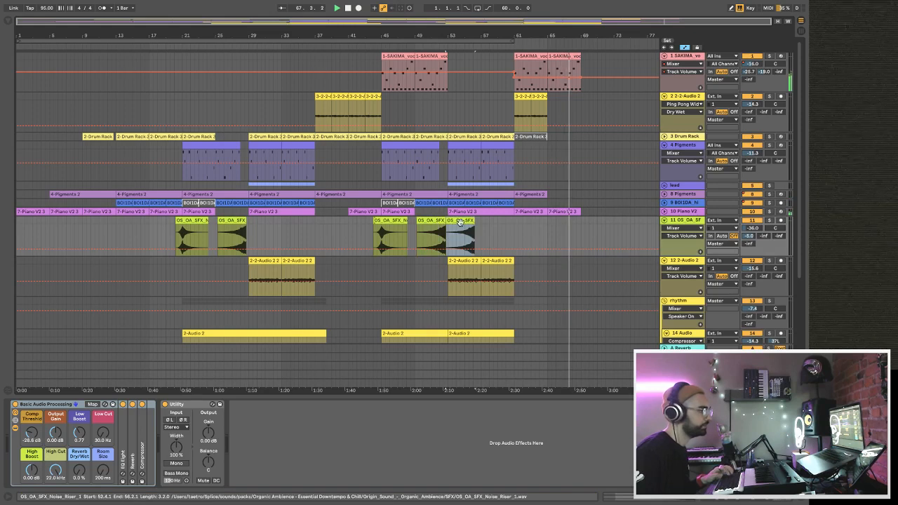
drag(499, 223, 499, 222)
Copy the Noise Riser 2 clip at bar 44 to the bar 61 transition, joining it to the preceding riser.
click(381, 221)
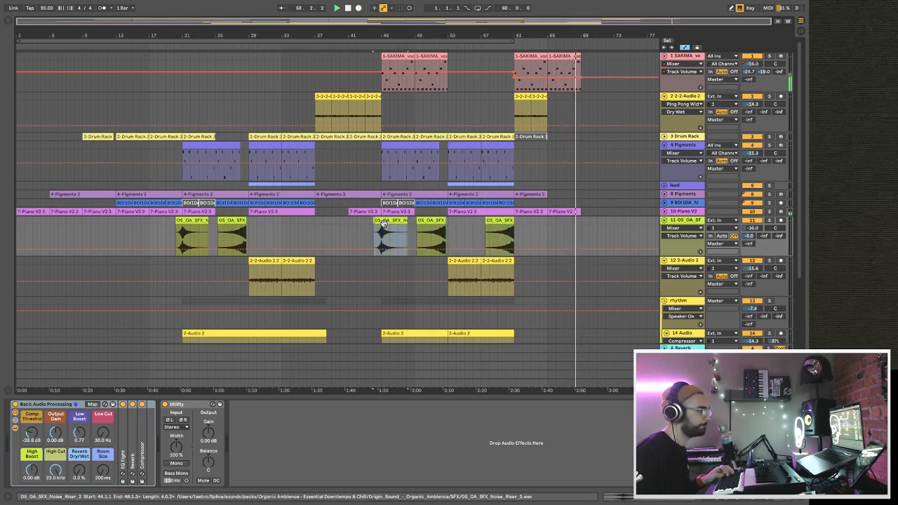
key(ctrl+c)
click(537, 231)
key(ctrl+v)
drag(538, 220, 522, 229)
Play back the arrangement from bar 59 to audition the riser transition and the section from bar 61.
click(500, 237)
key(space)
key(space)
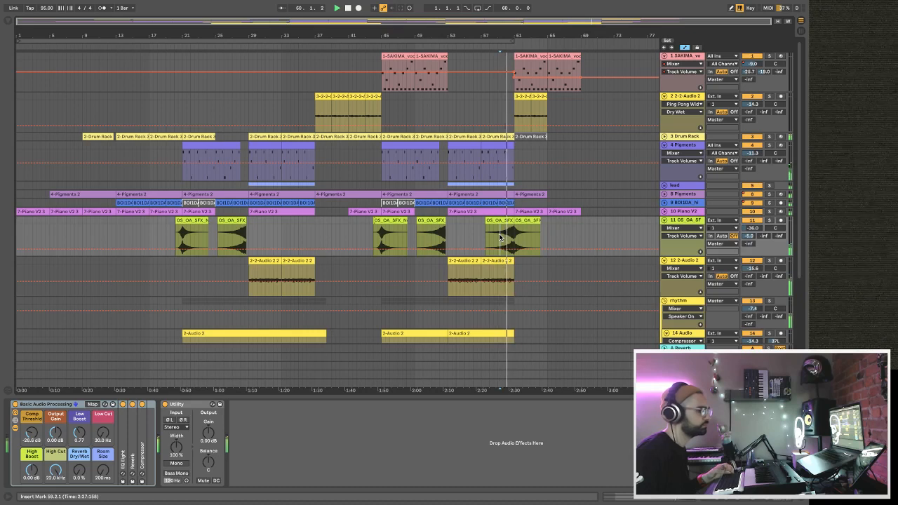
scroll(500, 237, down, 3)
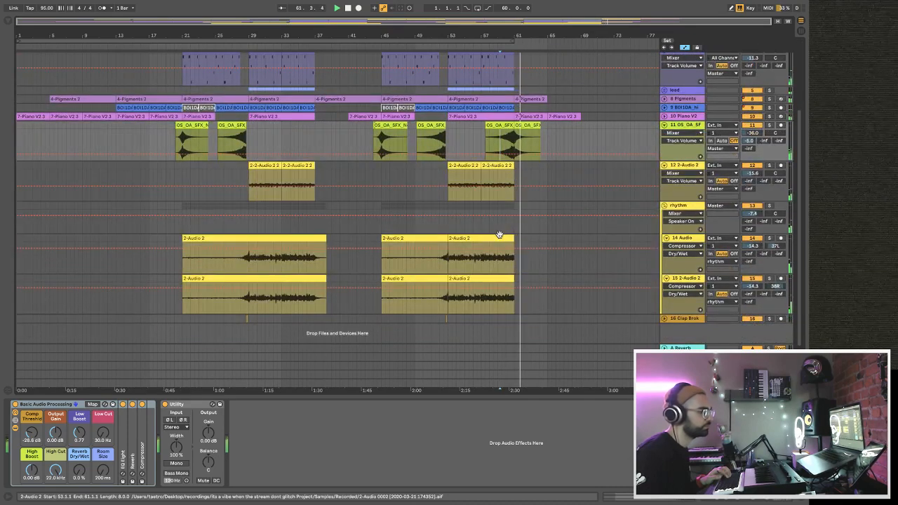
scroll(500, 236, up, 1)
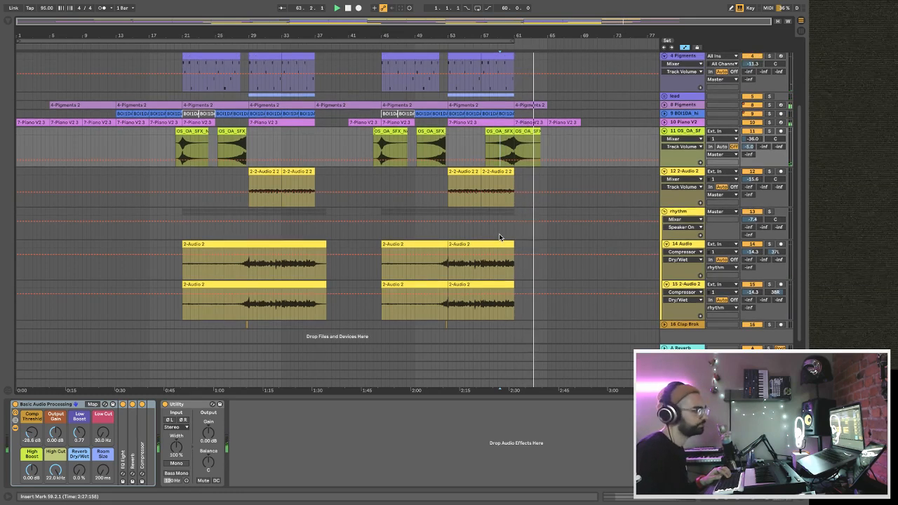
scroll(504, 245, up, 3)
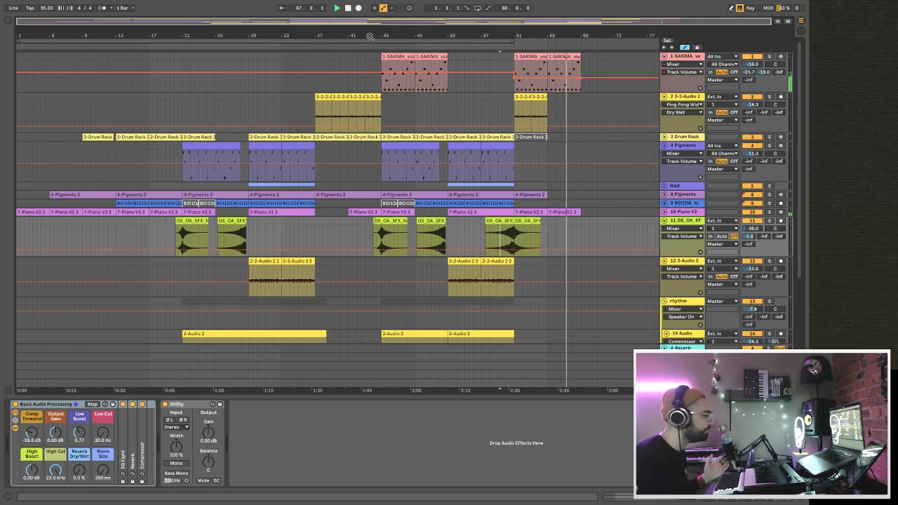
Fold the rhythm group, the 11 OS_OA_SF riser track and the 4 Pigments track, and stop playback.
scroll(378, 225, down, 5)
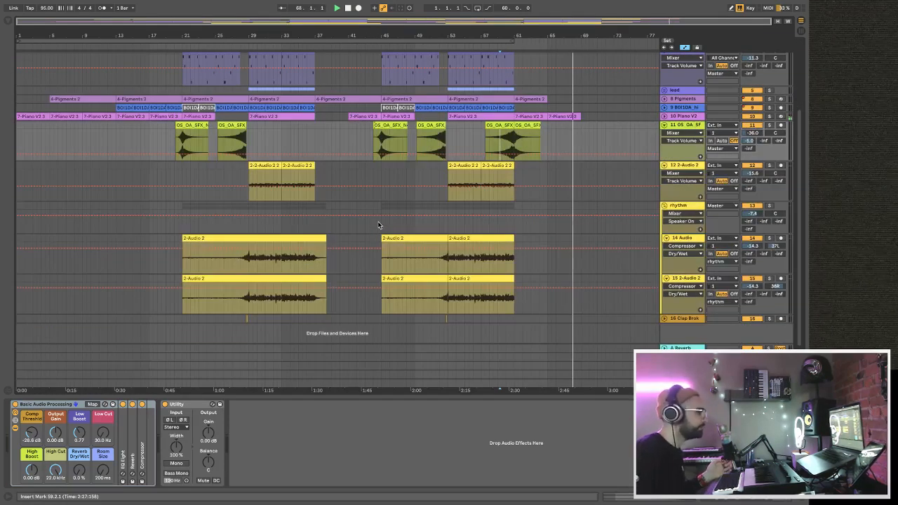
click(664, 205)
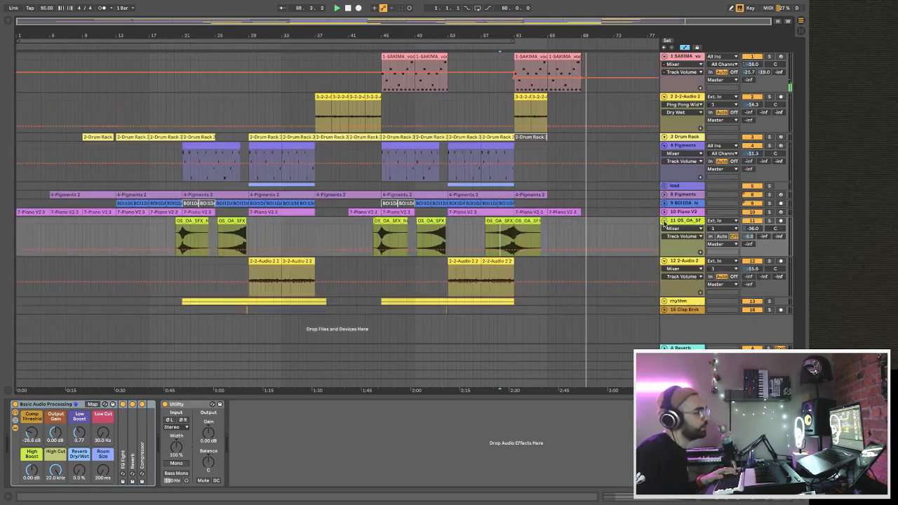
click(664, 222)
click(664, 146)
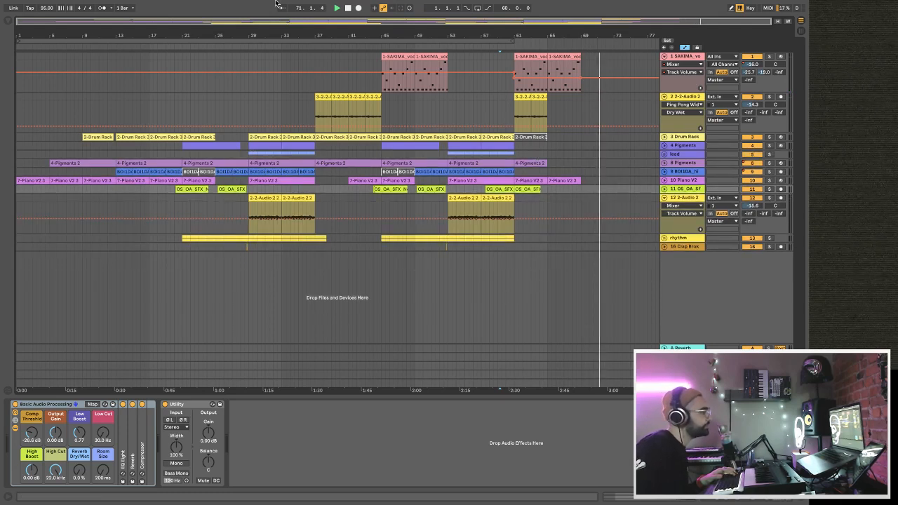
key(space)
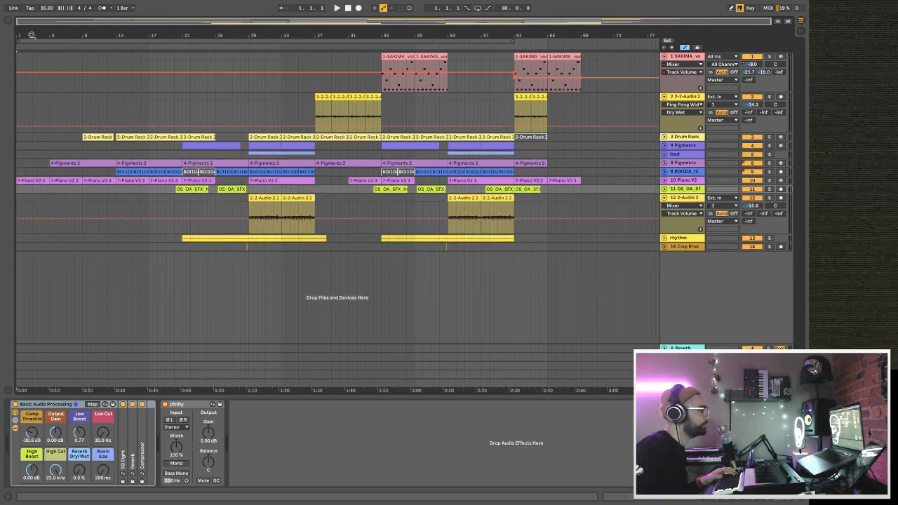